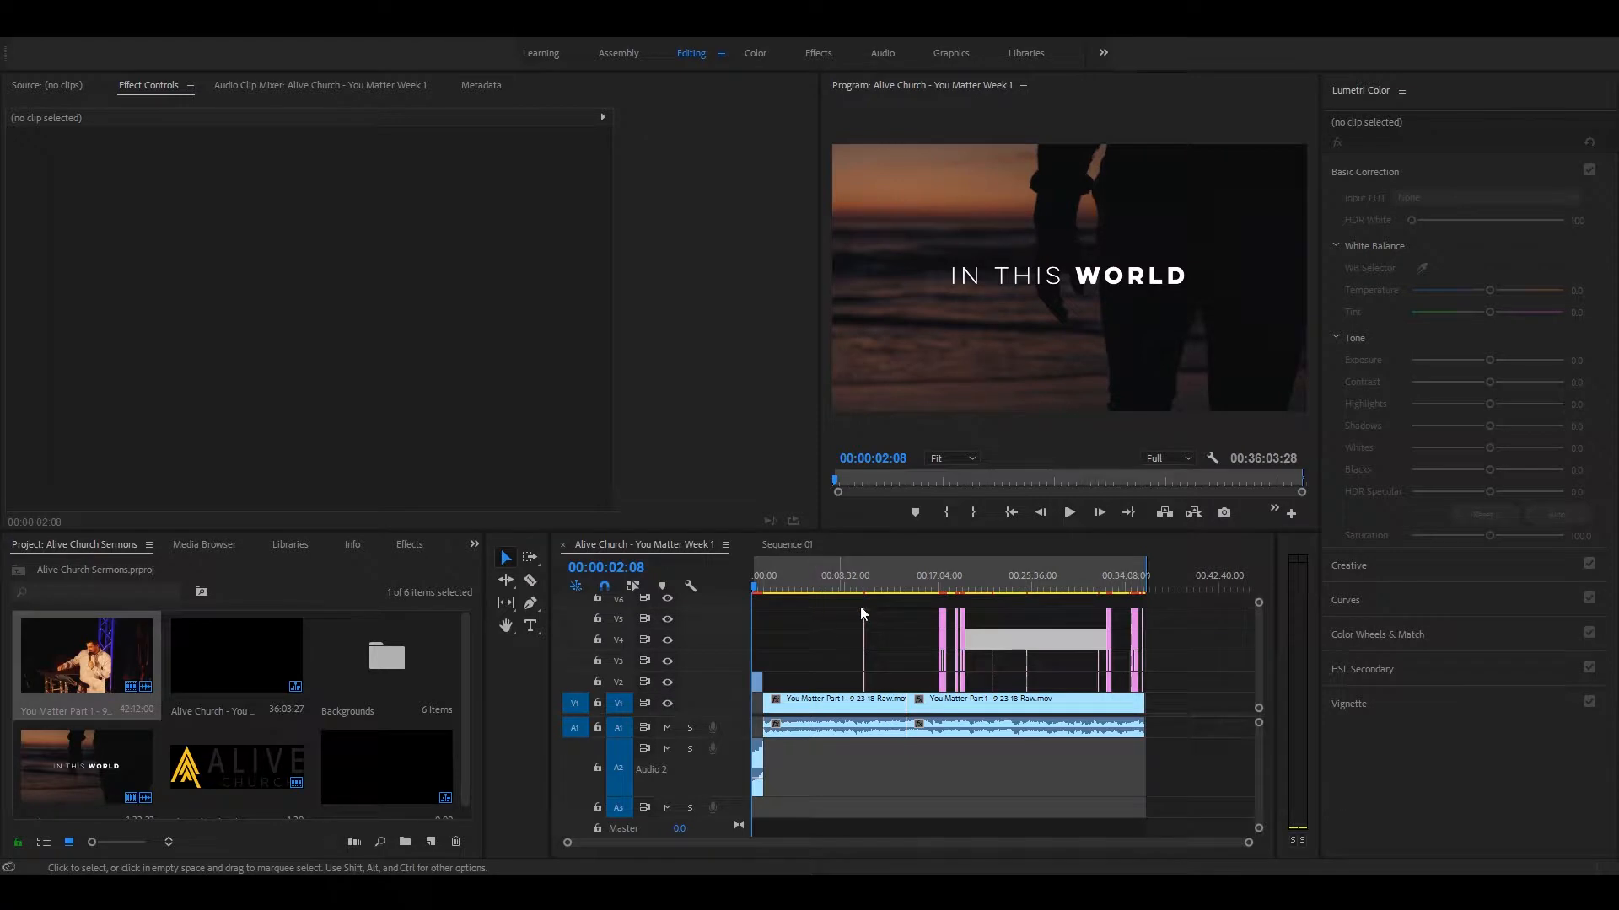
Step: Mute audio tracks A1, A2 and A3 in the Alive Church - You Matter Week 1 sequence
click(757, 763)
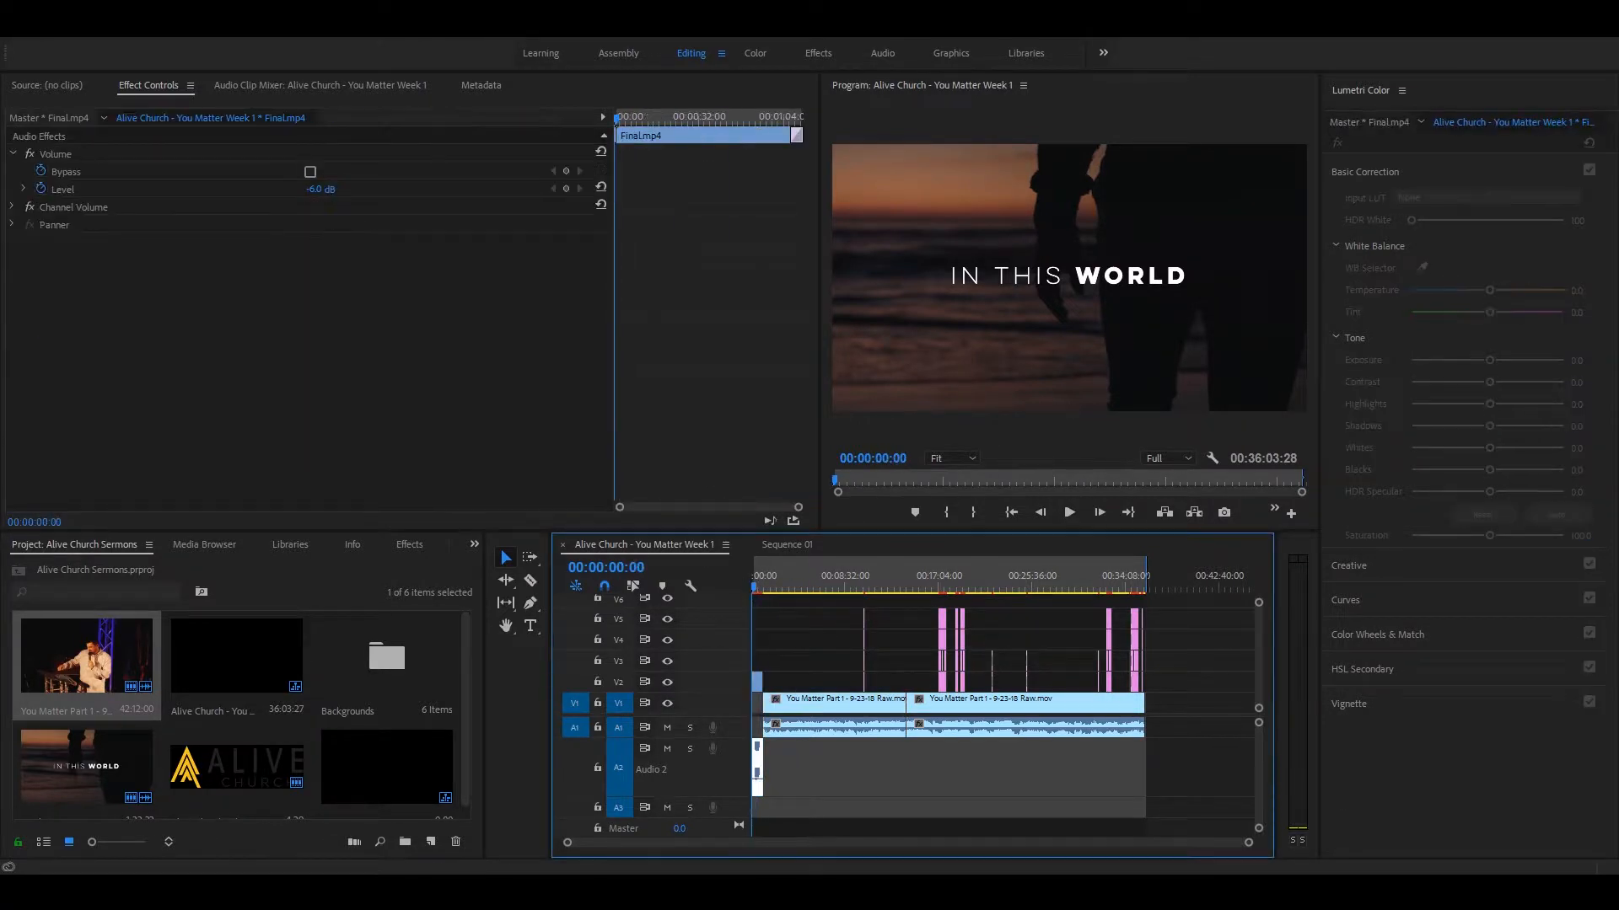
click(667, 810)
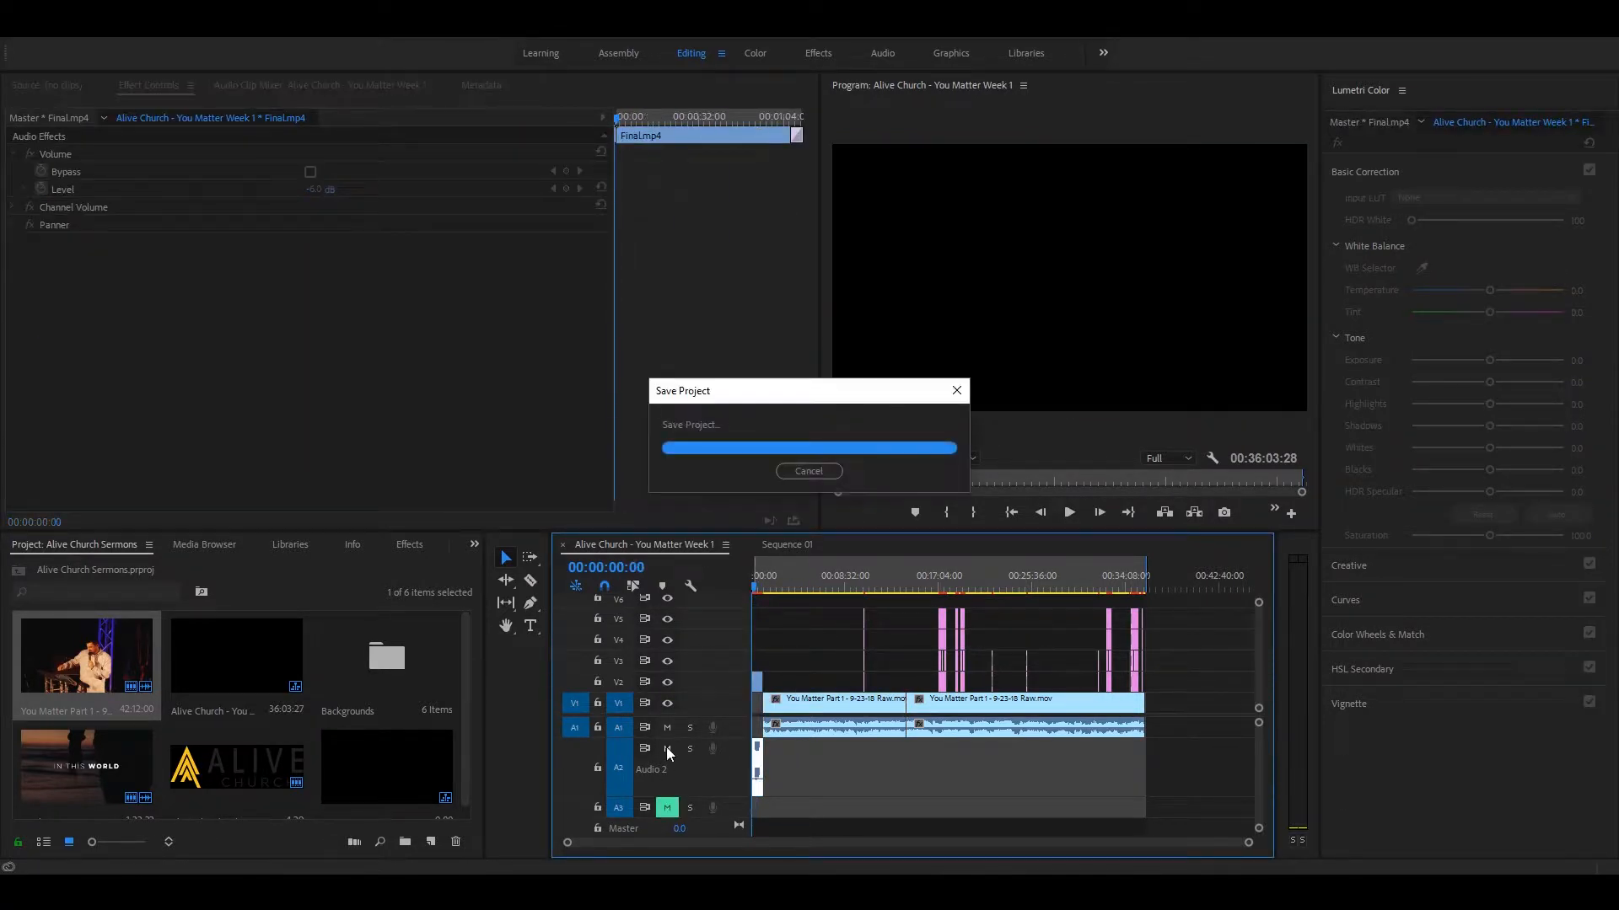
click(667, 748)
click(667, 727)
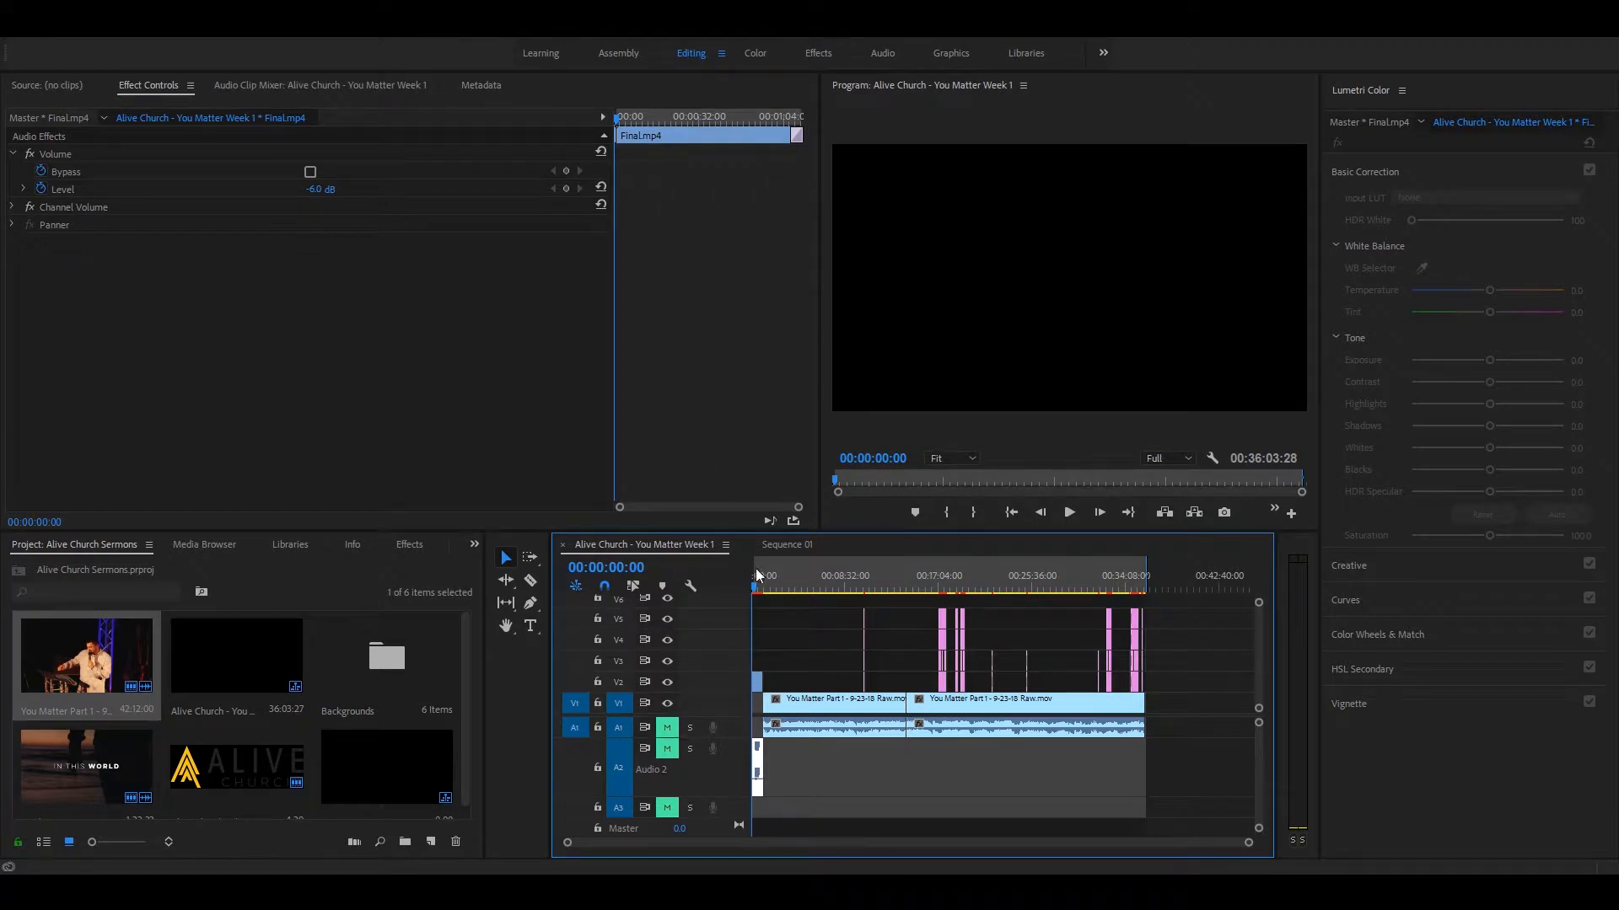
Step: Review the intro clip, the sermon footage and the scripture lower third around 17:15 in the sequence
drag(756, 585, 757, 585)
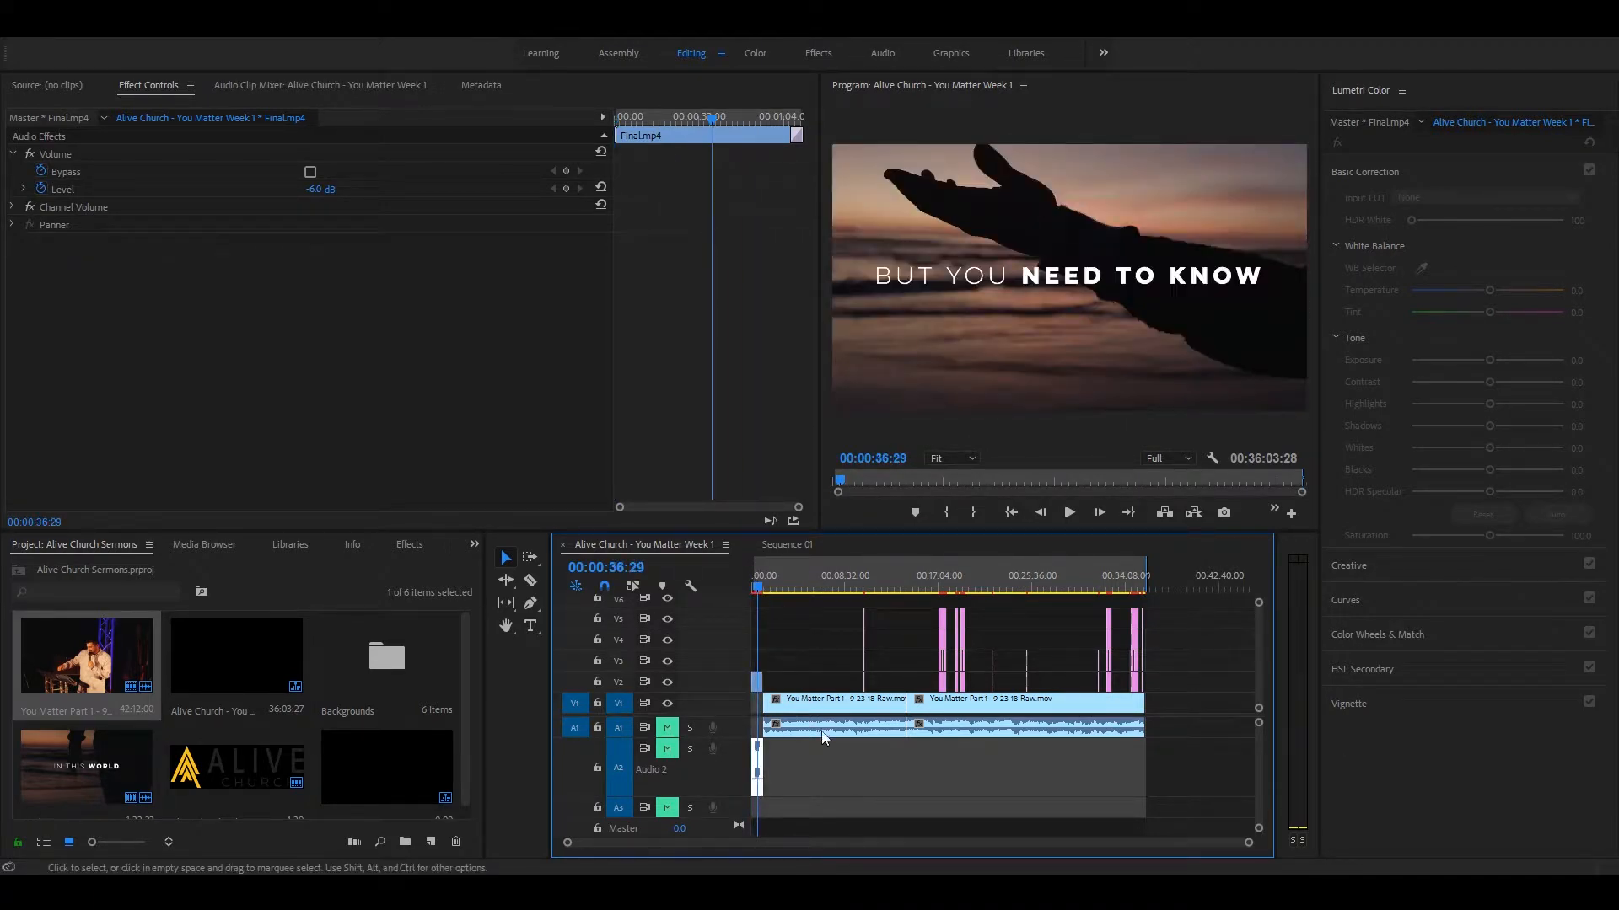
click(811, 588)
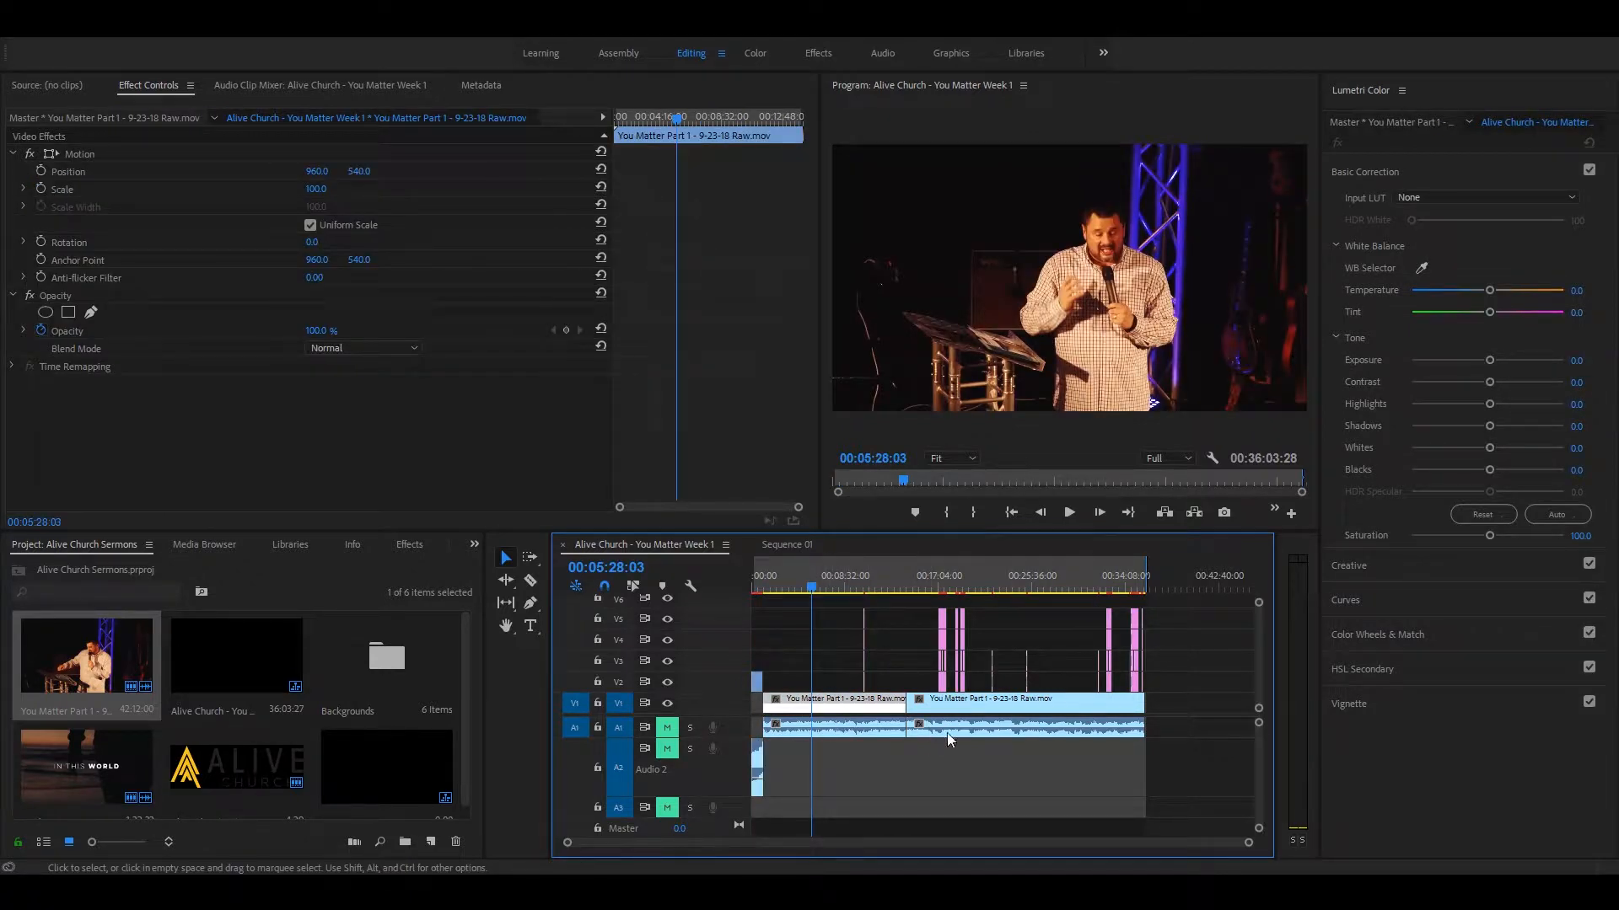
click(940, 574)
key(equal)
key(equal)
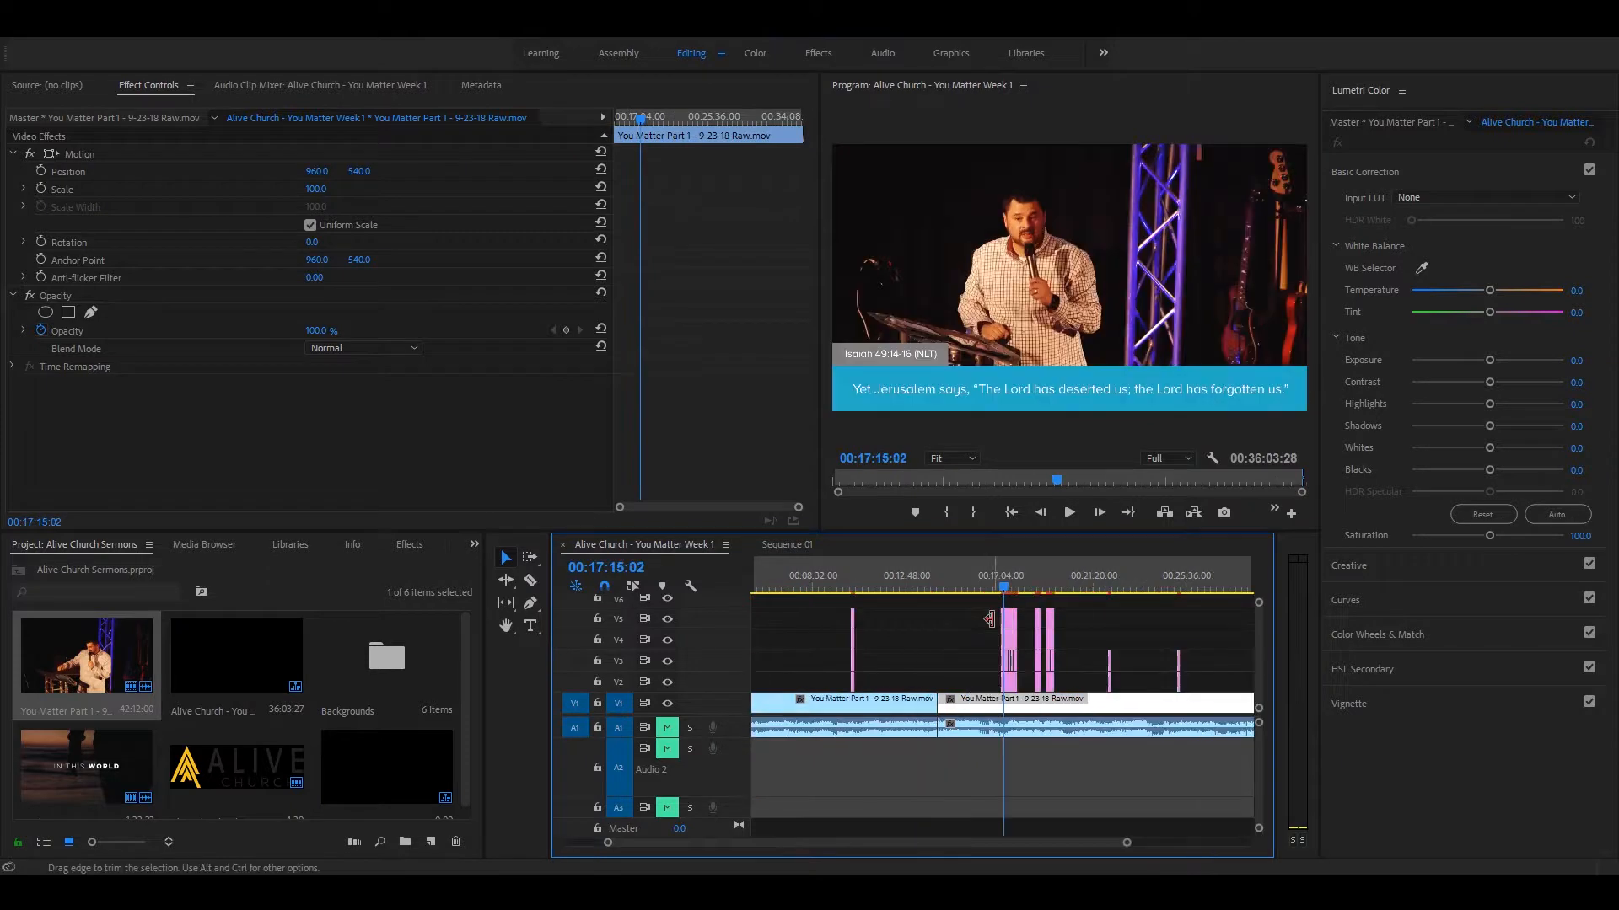
key(equal)
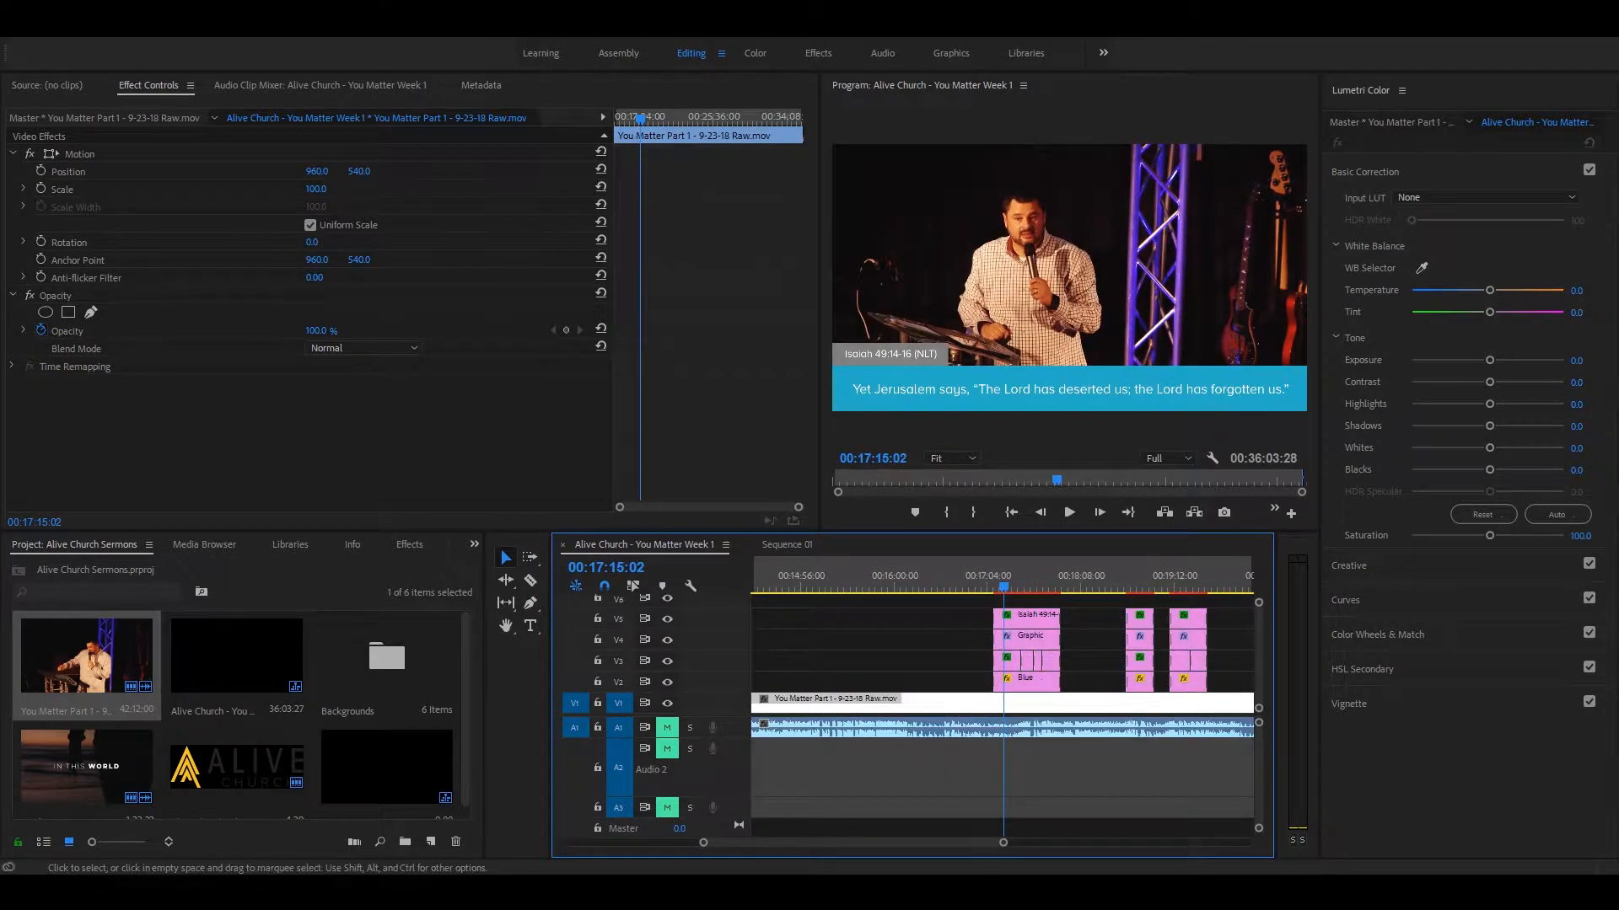
Step: Try shifting the vertical position of the Blue bar and the verse text in the scripture lower third at 17:15
click(1029, 687)
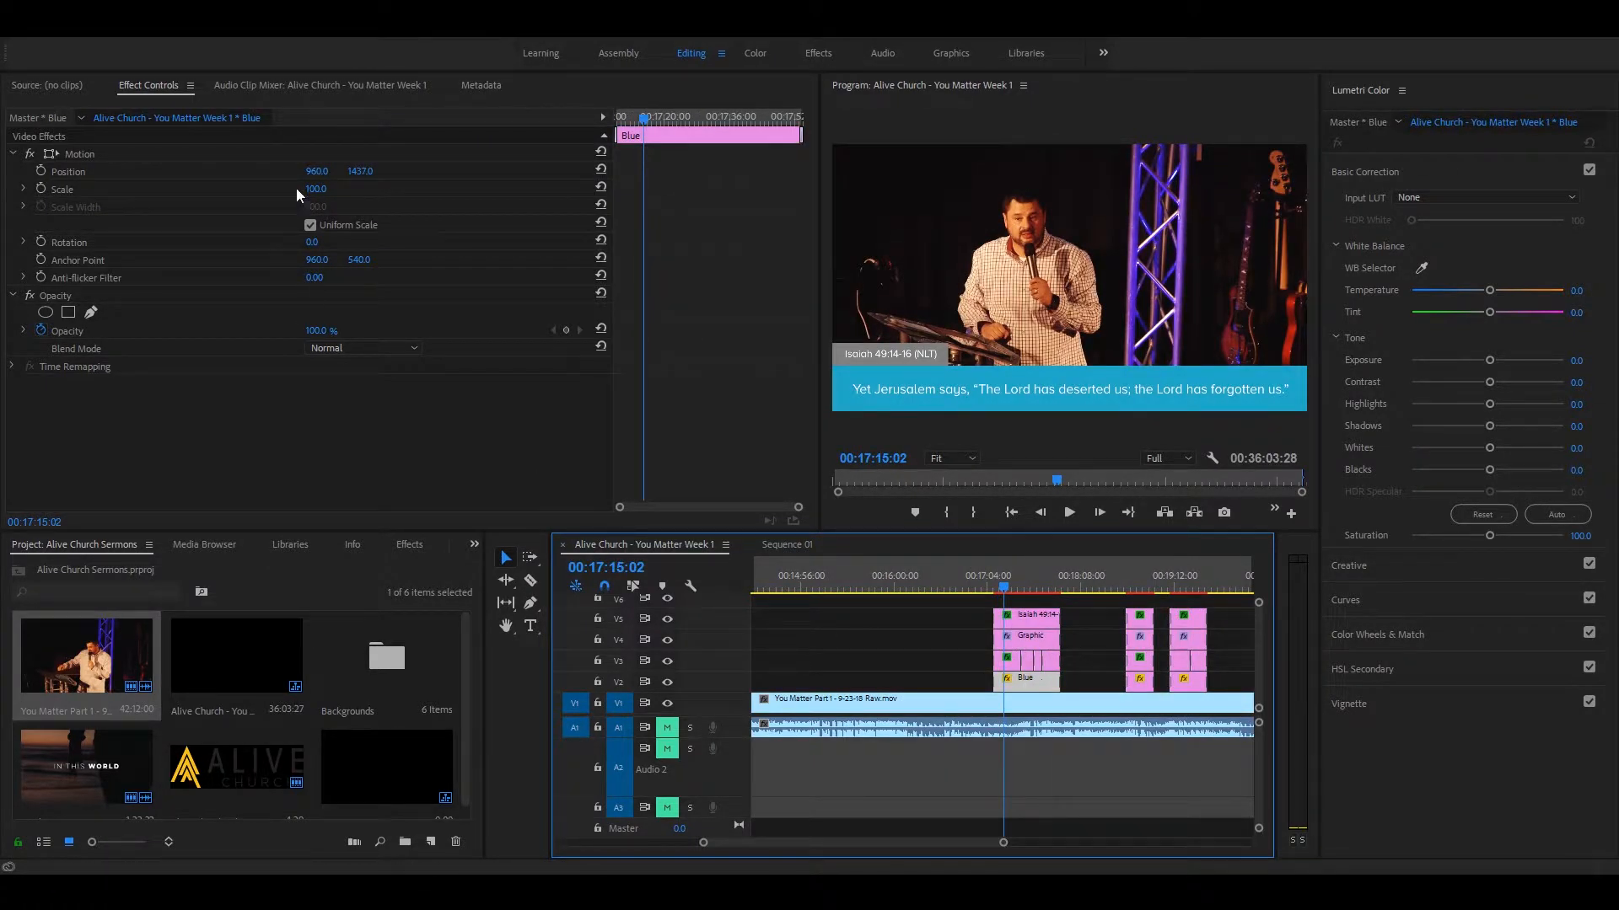
mouse_move(360, 171)
mouse_down()
mouse_move(343, 171)
mouse_move(419, 171)
mouse_move(360, 171)
mouse_up()
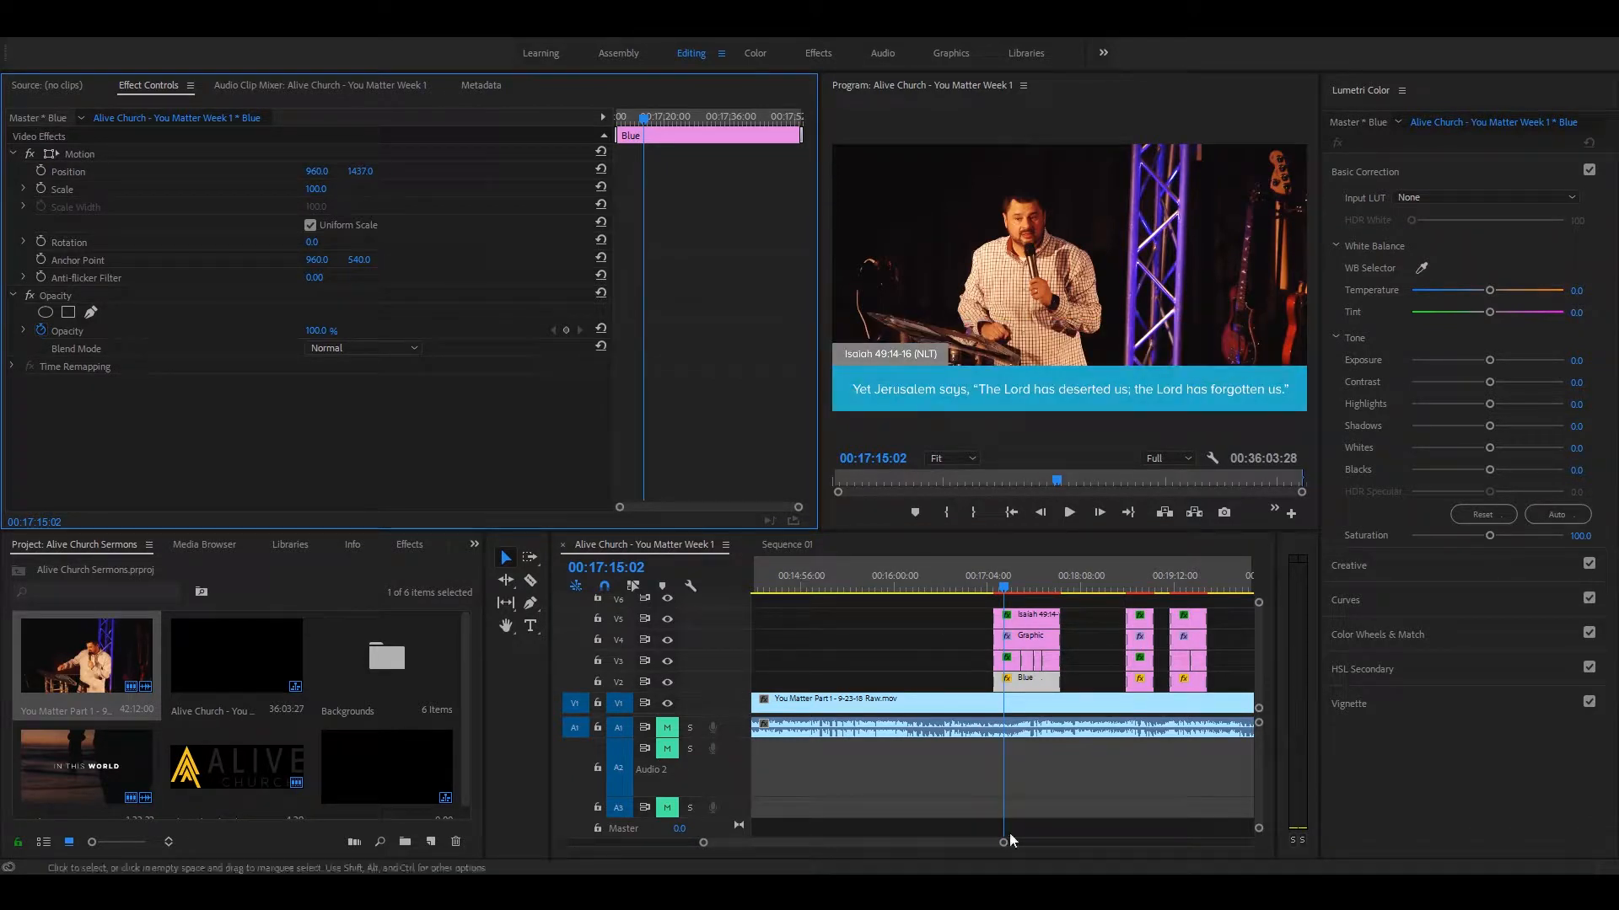
click(1013, 663)
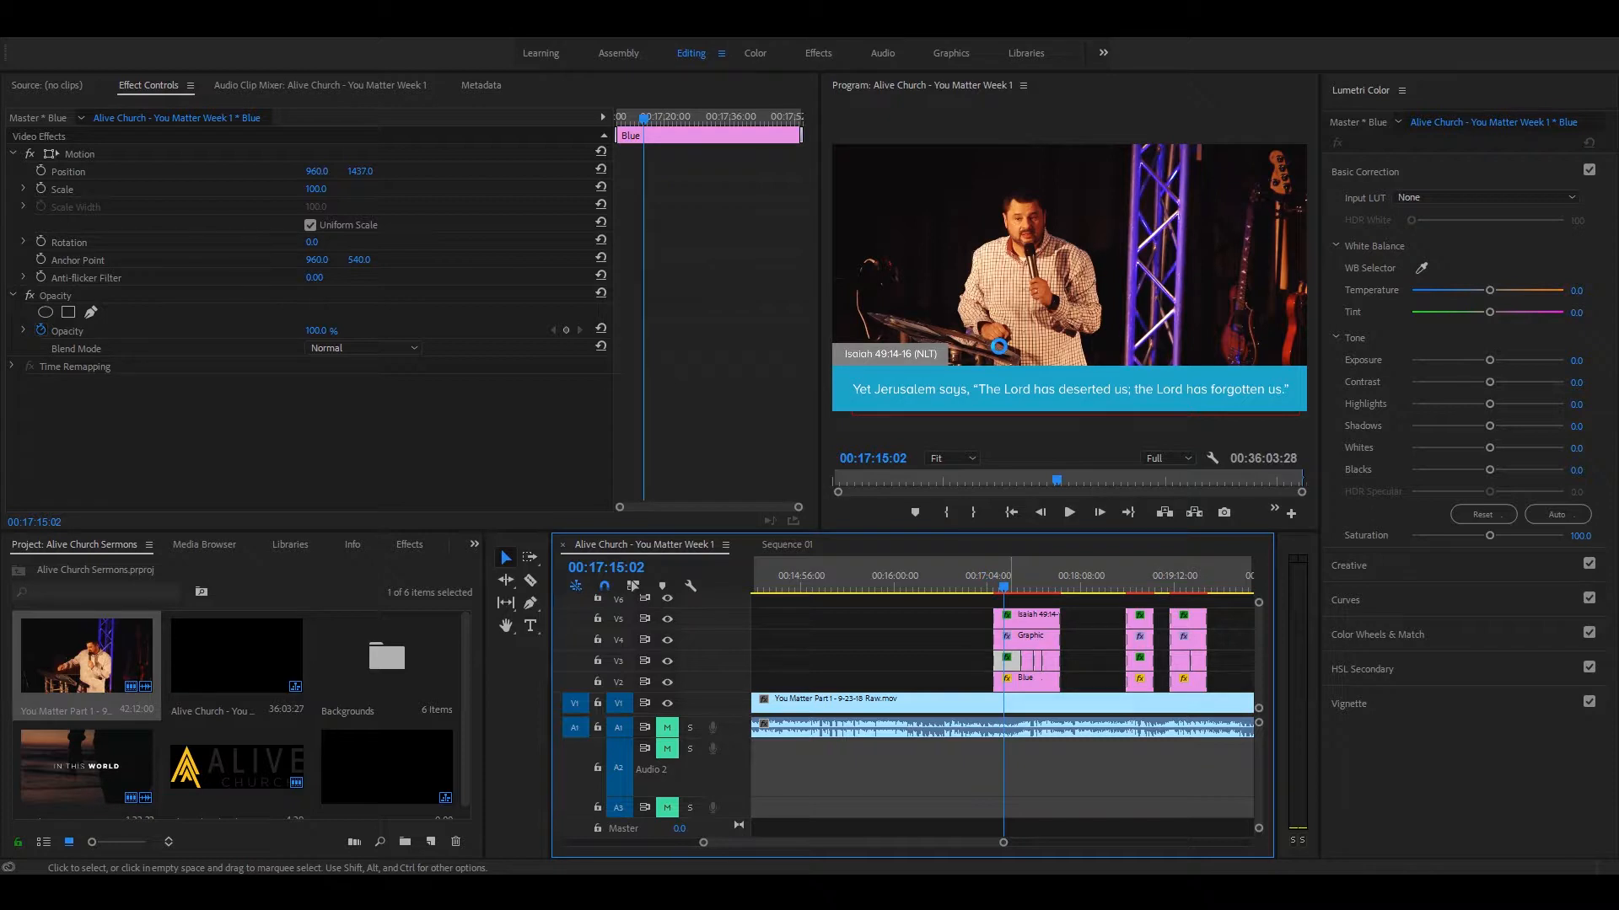
click(360, 171)
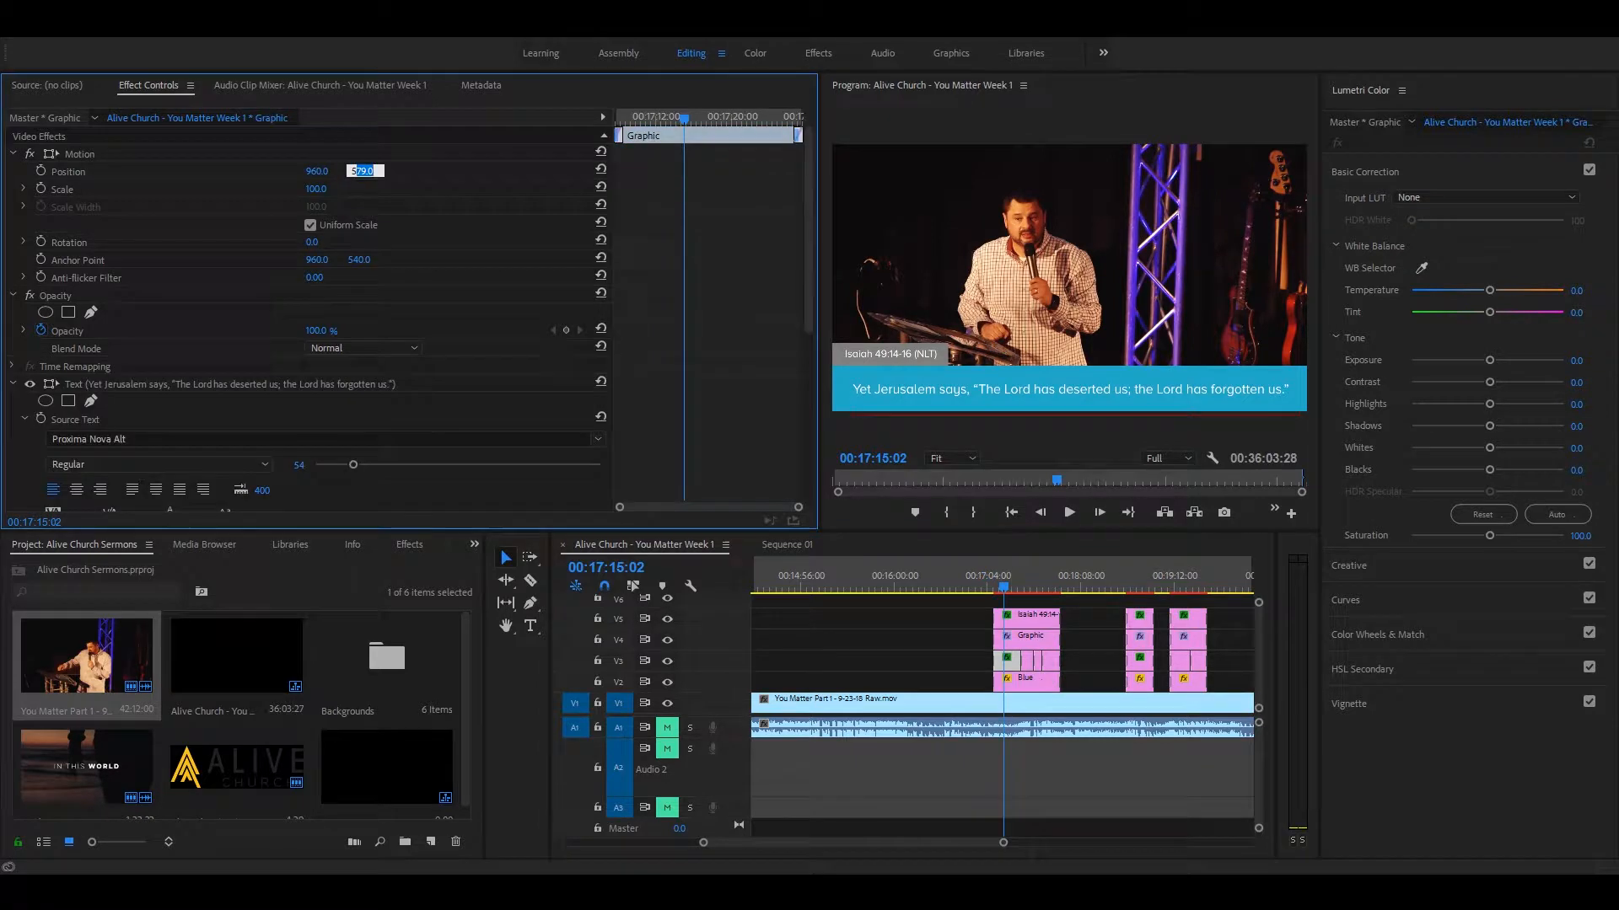
click(454, 410)
click(961, 620)
click(1011, 661)
drag(358, 172, 368, 172)
Step: Try shifting the gray shape vertically and the Isaiah 49:14-16 (NLT) reference text to vertical position 448, undoing each move
click(1022, 636)
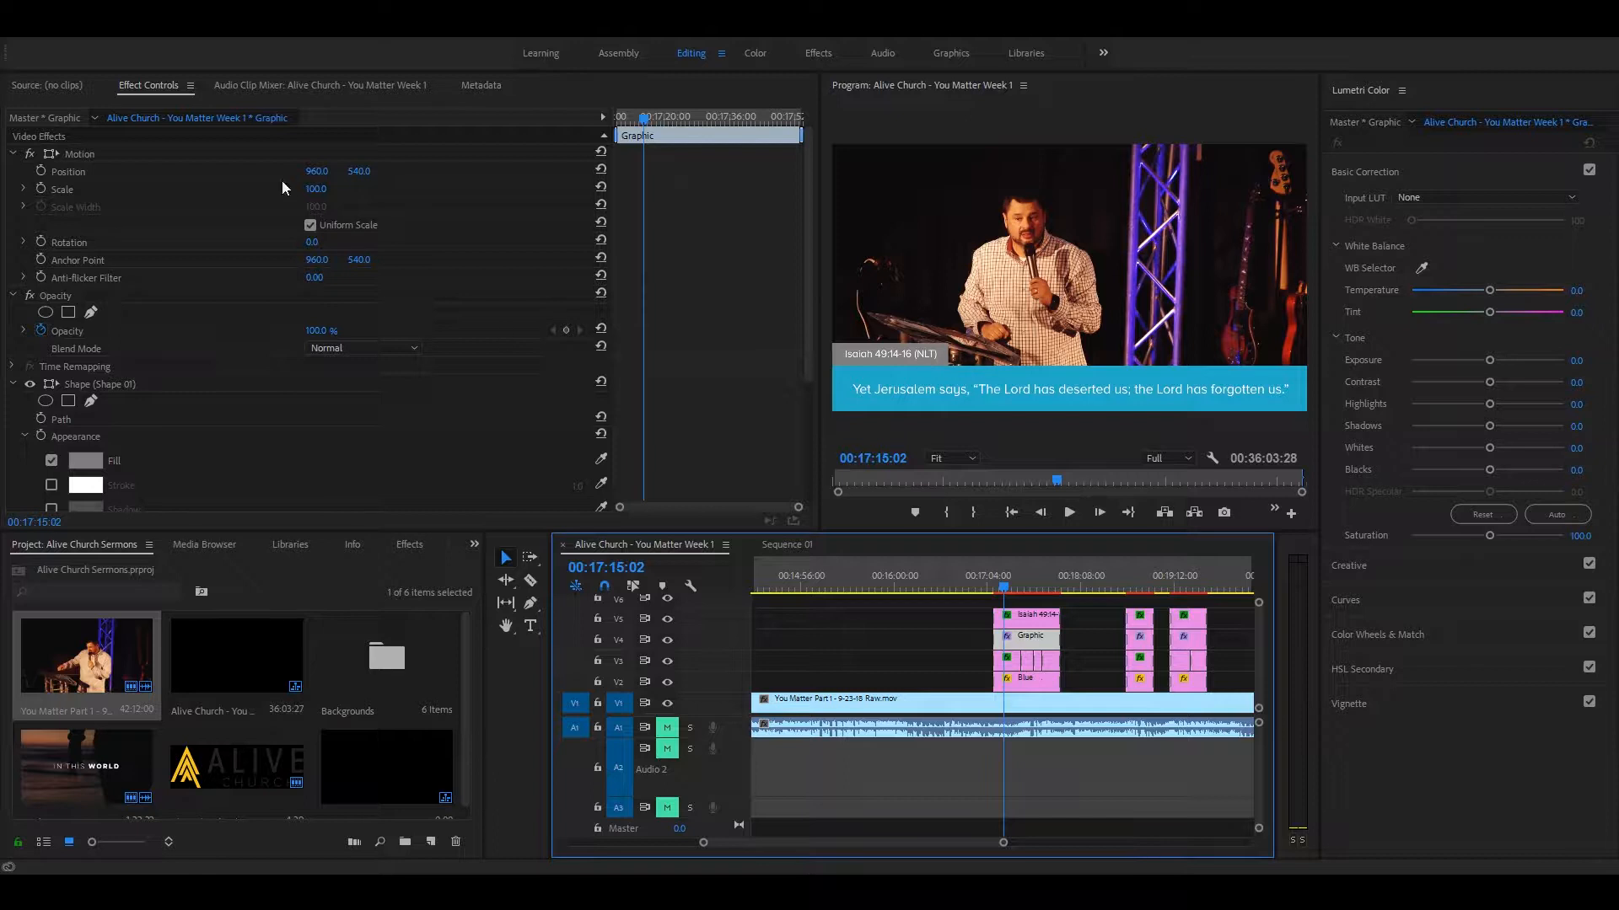
mouse_move(355, 173)
mouse_down()
mouse_move(307, 173)
mouse_move(368, 173)
mouse_up()
key(ctrl+z)
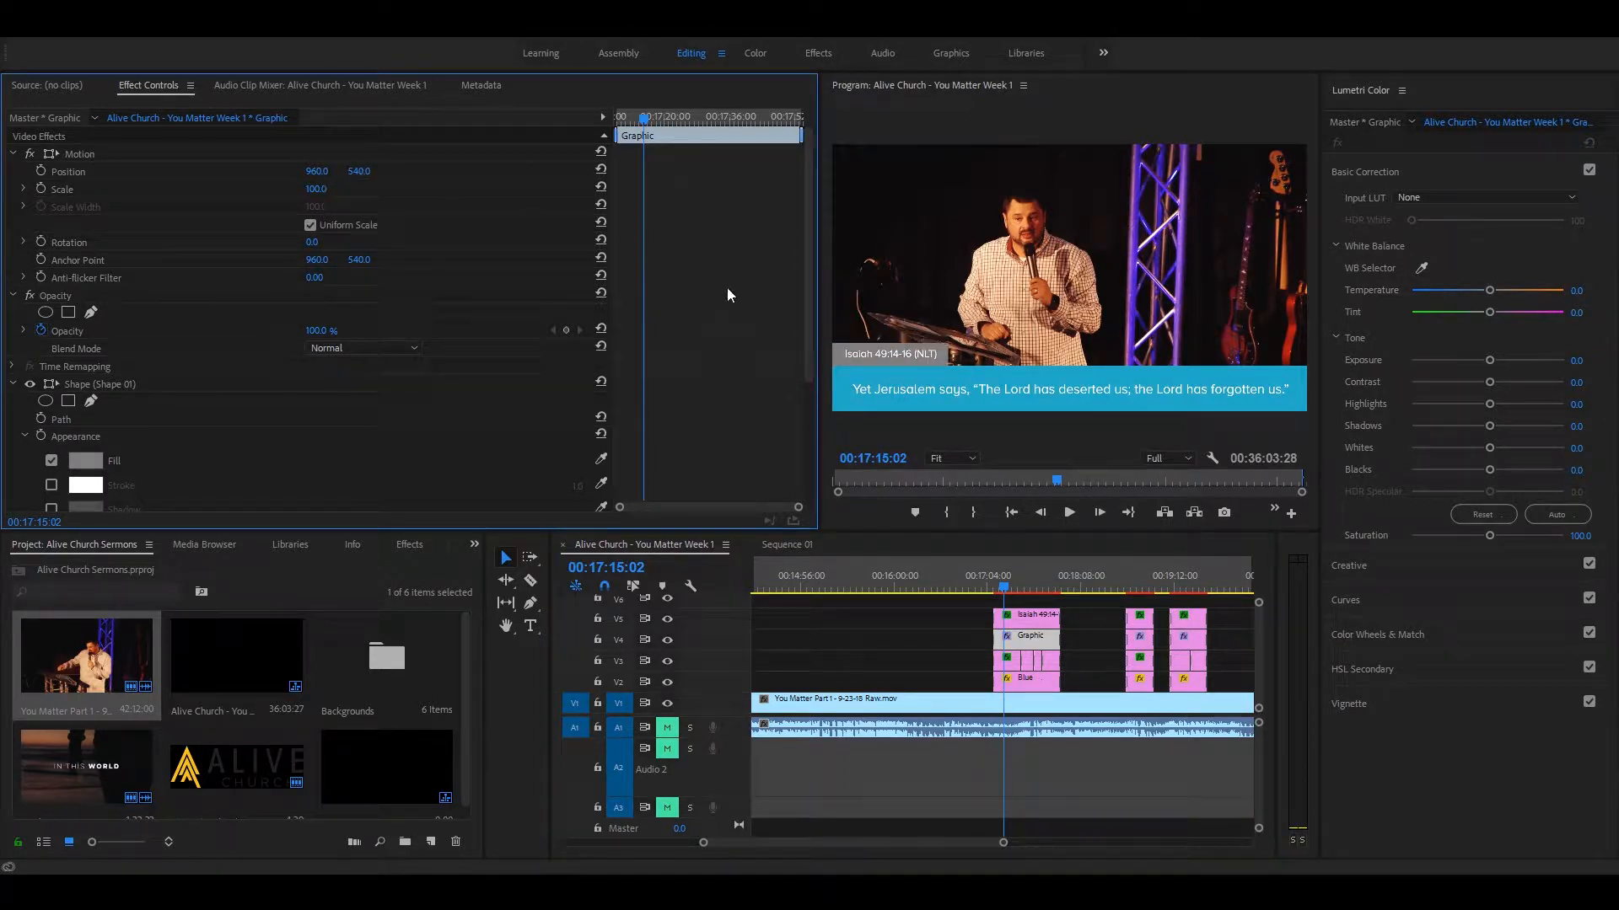
click(1029, 618)
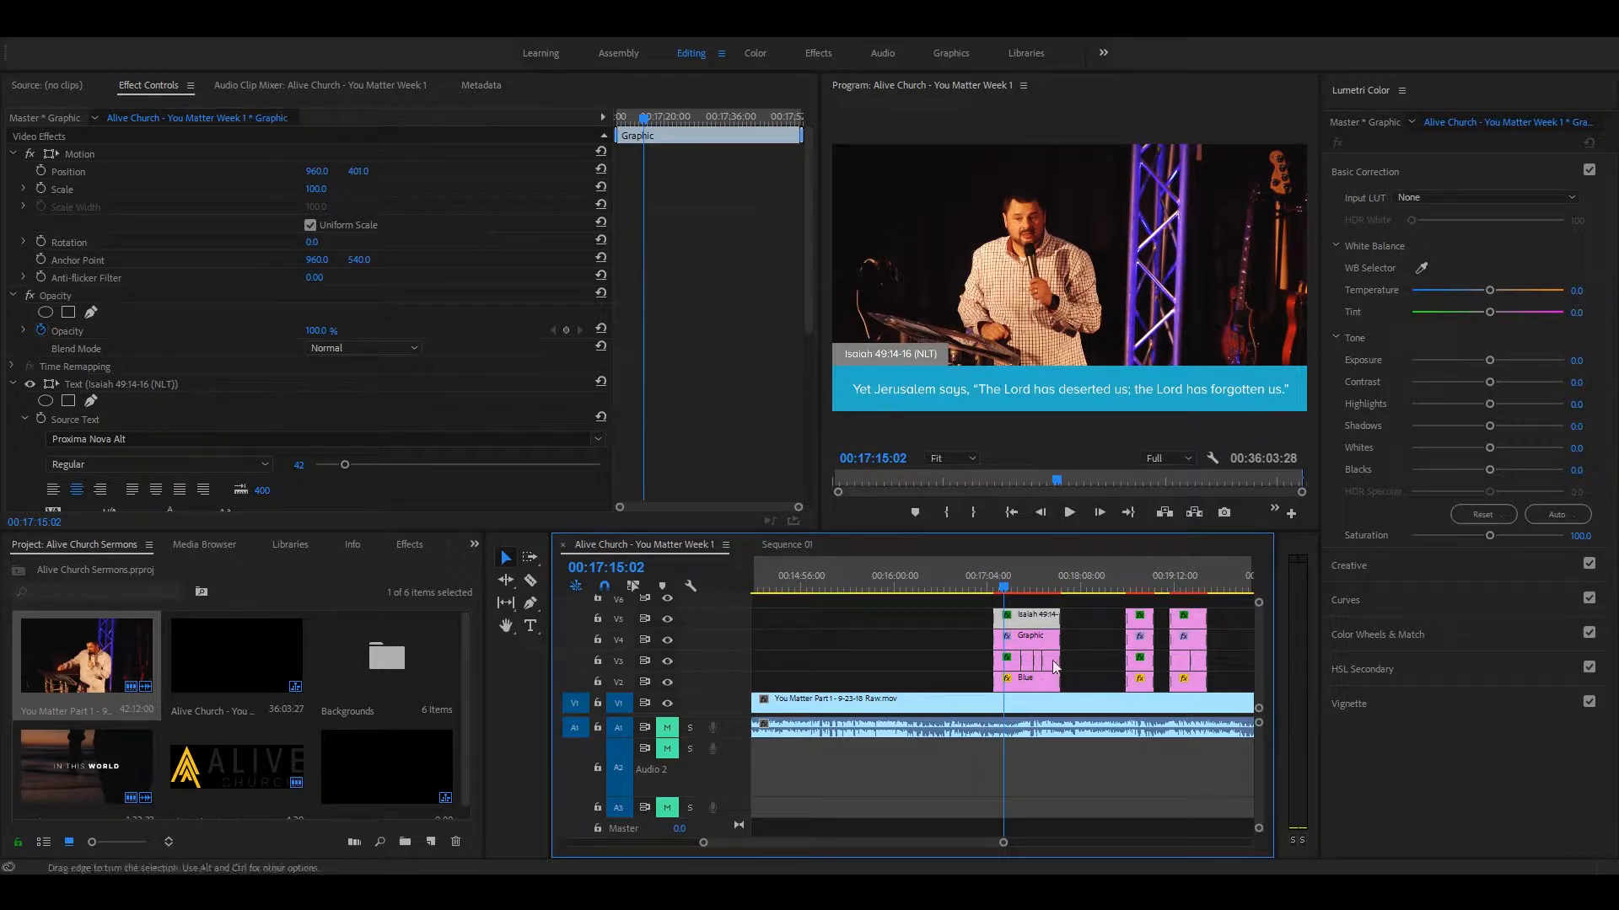
drag(359, 172, 402, 172)
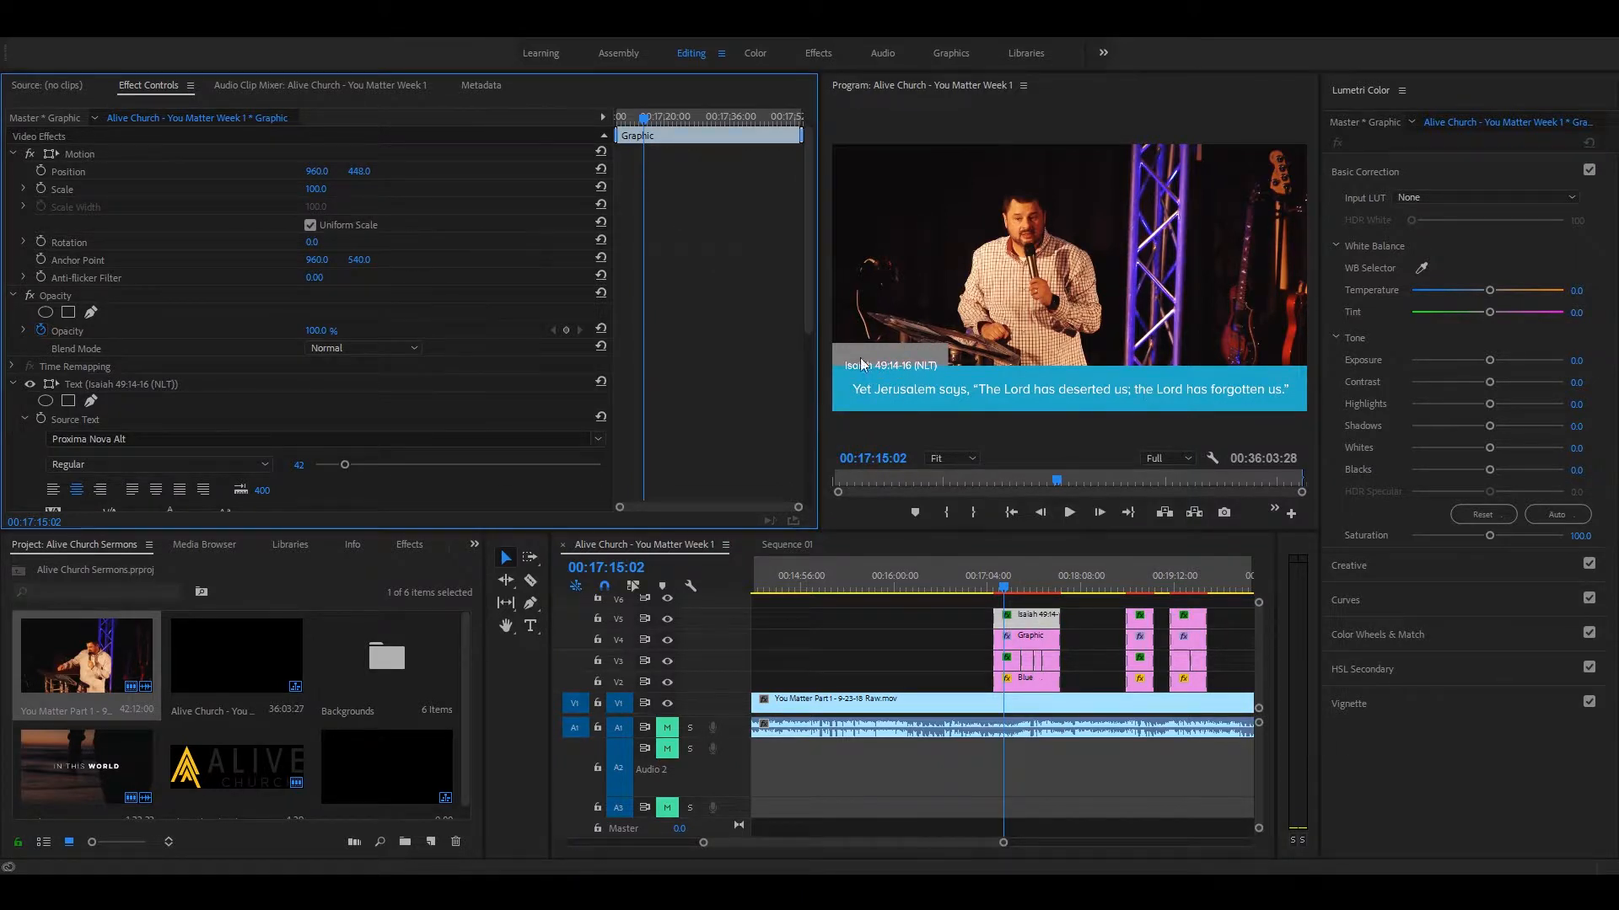
key(ctrl+z)
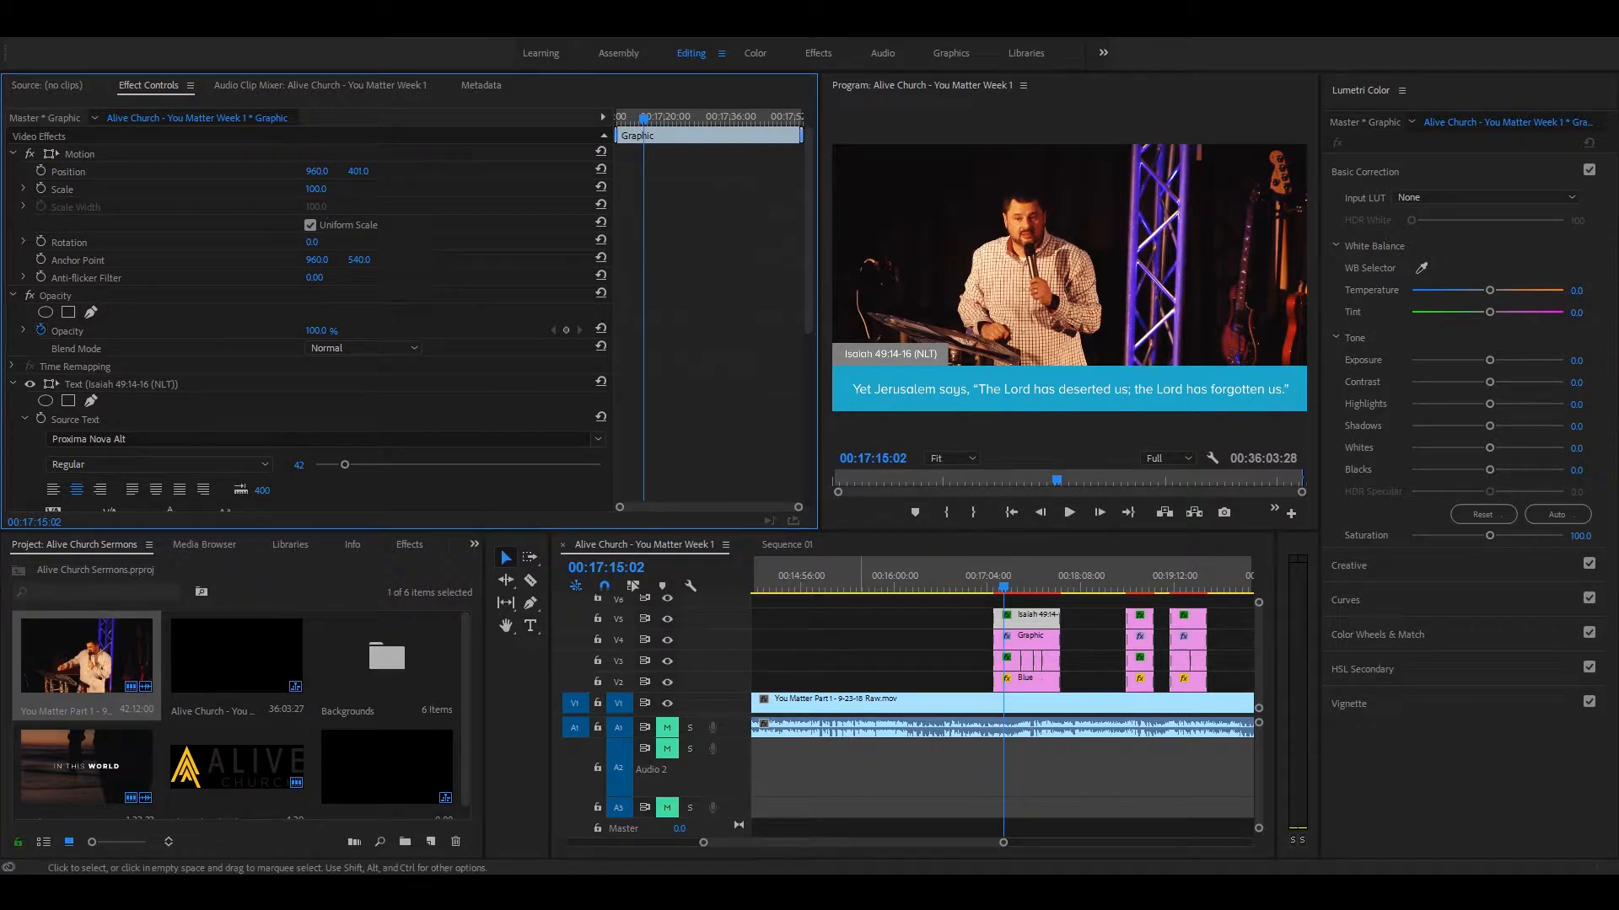
Step: Return to the start of the sequence and examine the scripture lower third at about 10:19
click(982, 660)
key(minus)
key(minus)
key(minus)
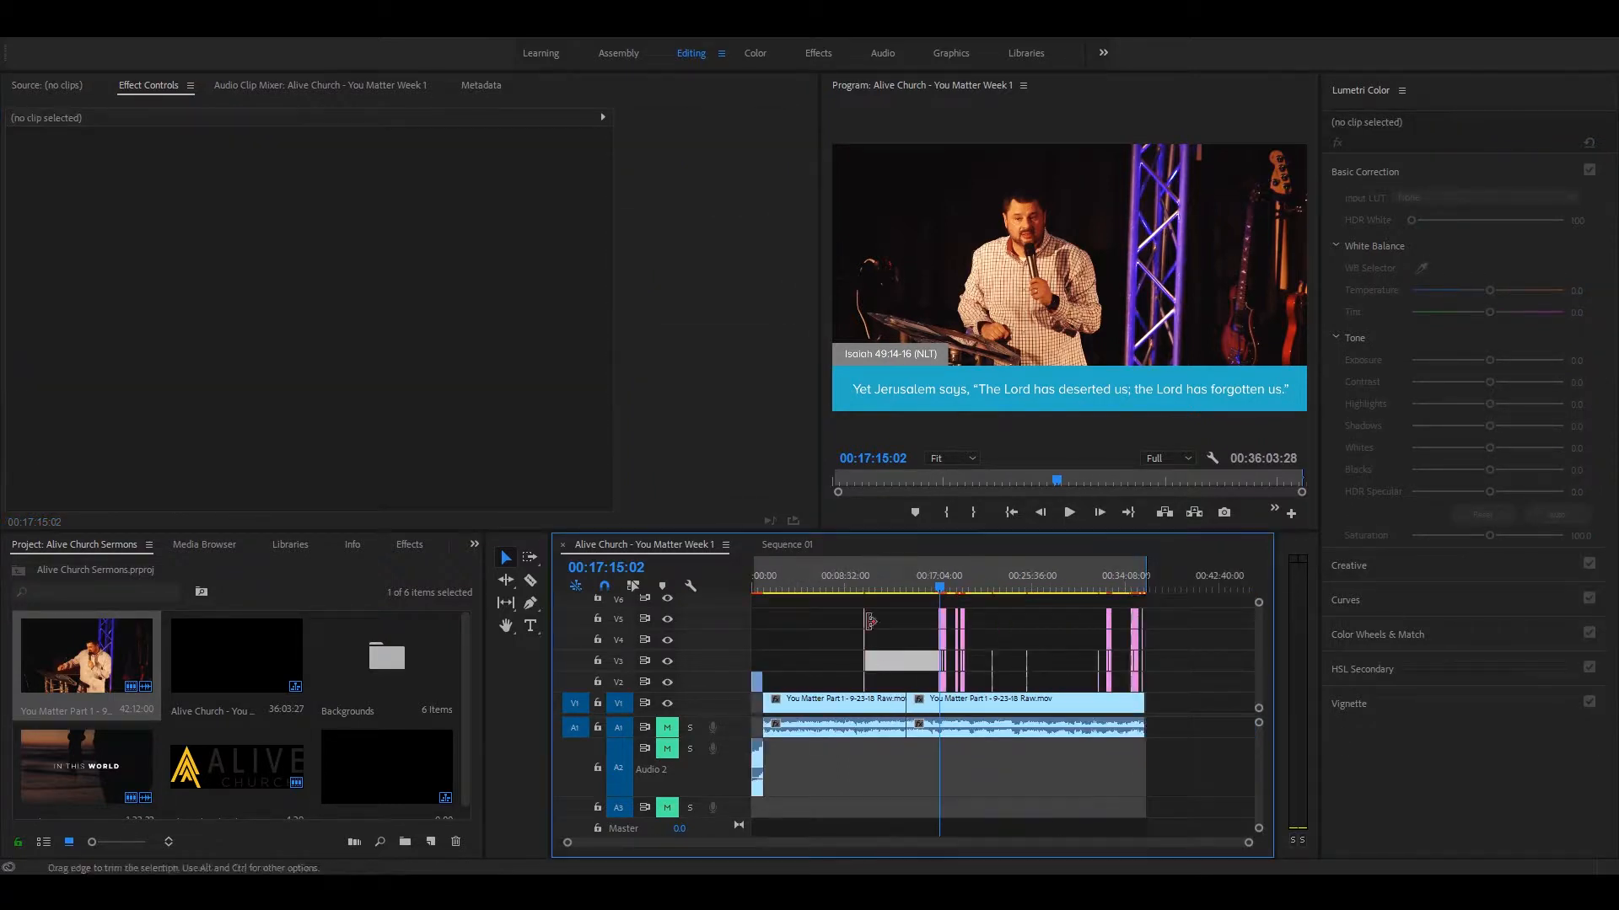
key(equal)
key(minus)
drag(801, 583, 733, 584)
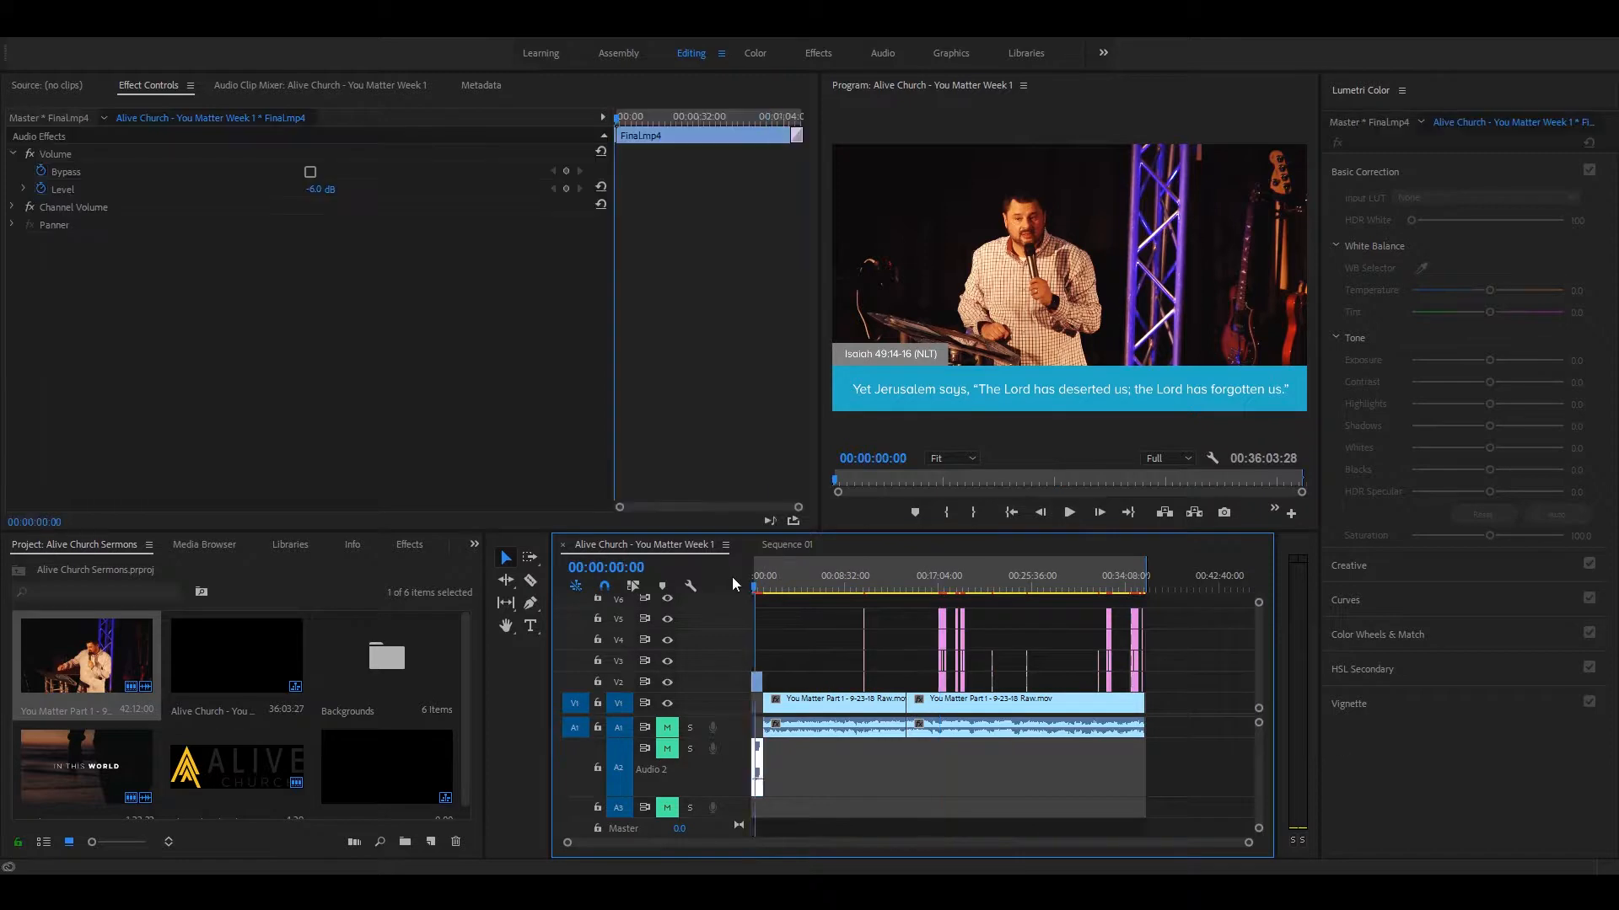
key(equal)
key(equal)
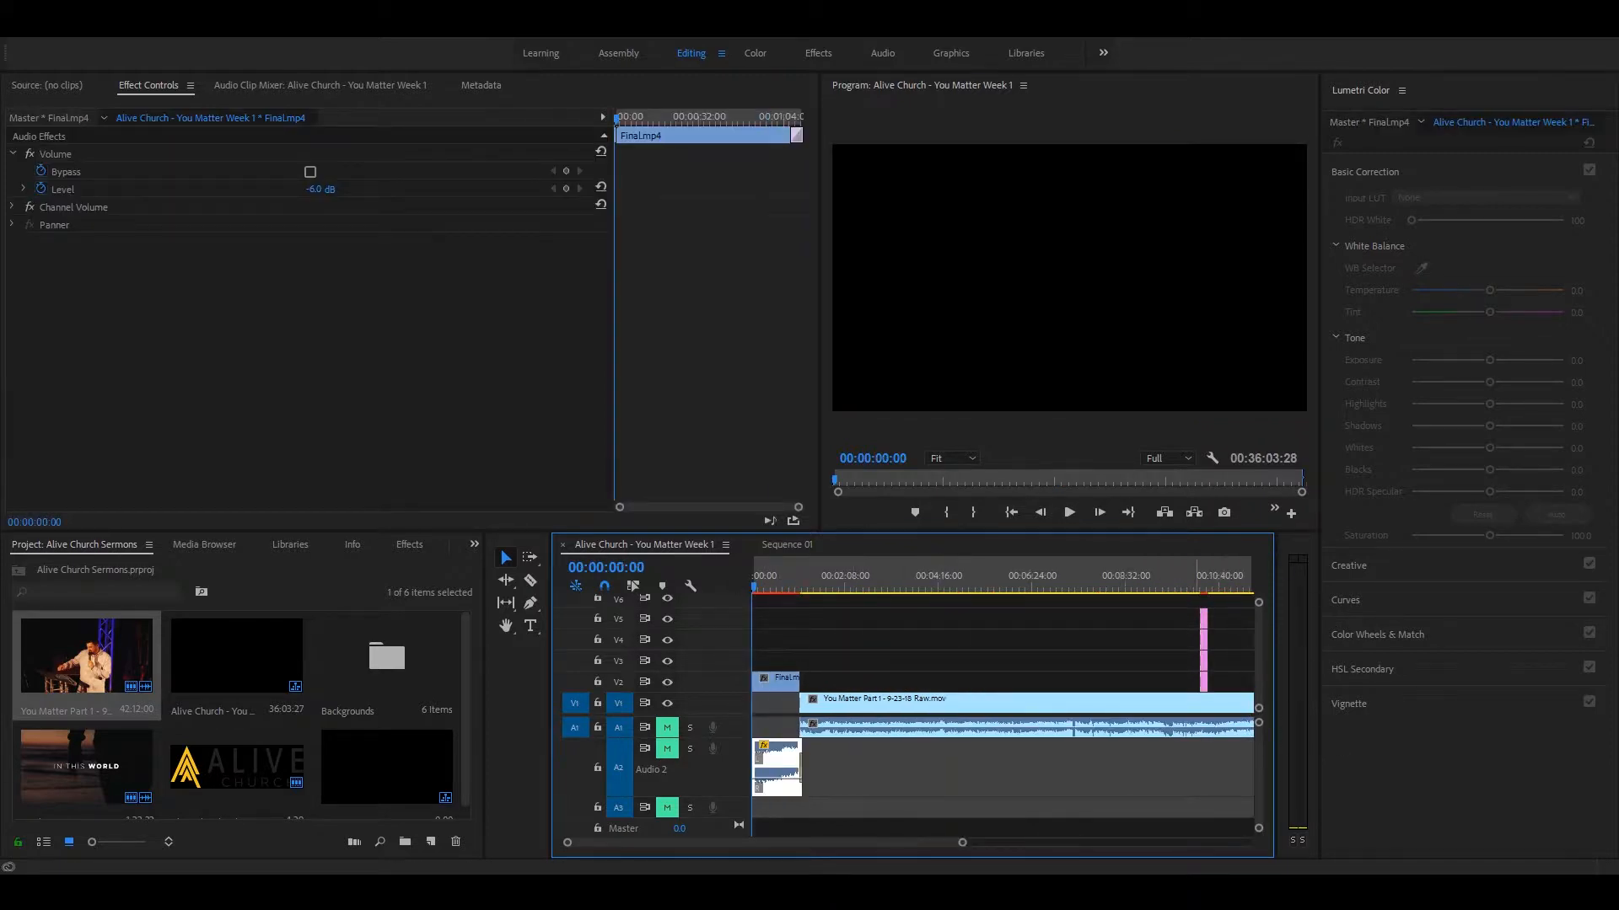
click(1200, 570)
key(equal)
key(equal)
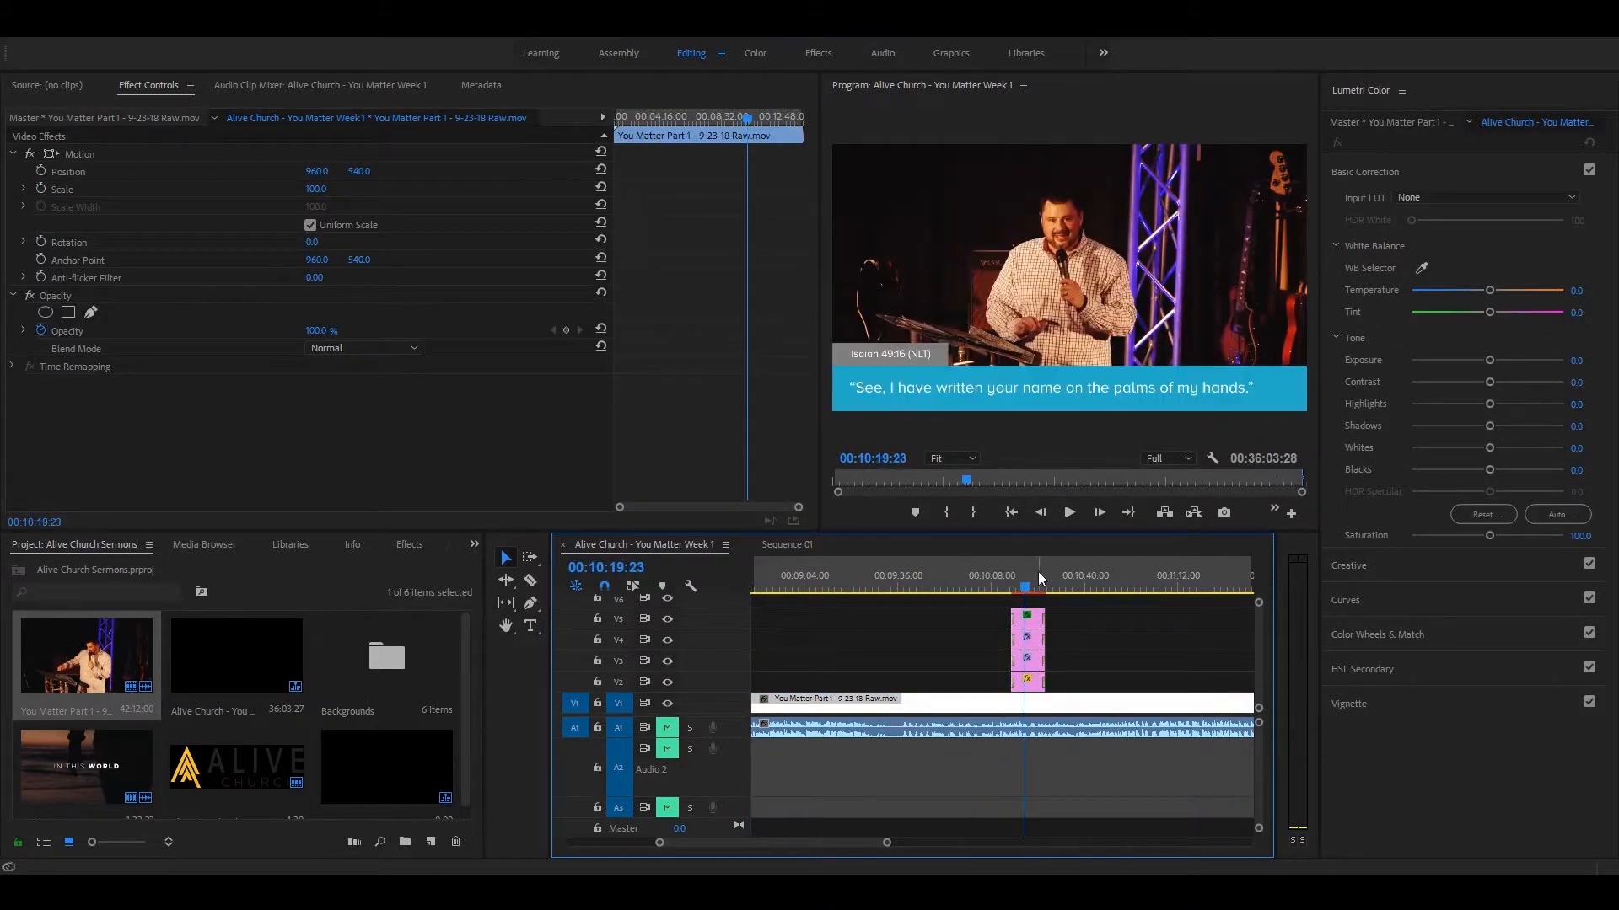
Step: Examine the group of scripture lower thirds around 17:26 in the sequence
key(minus)
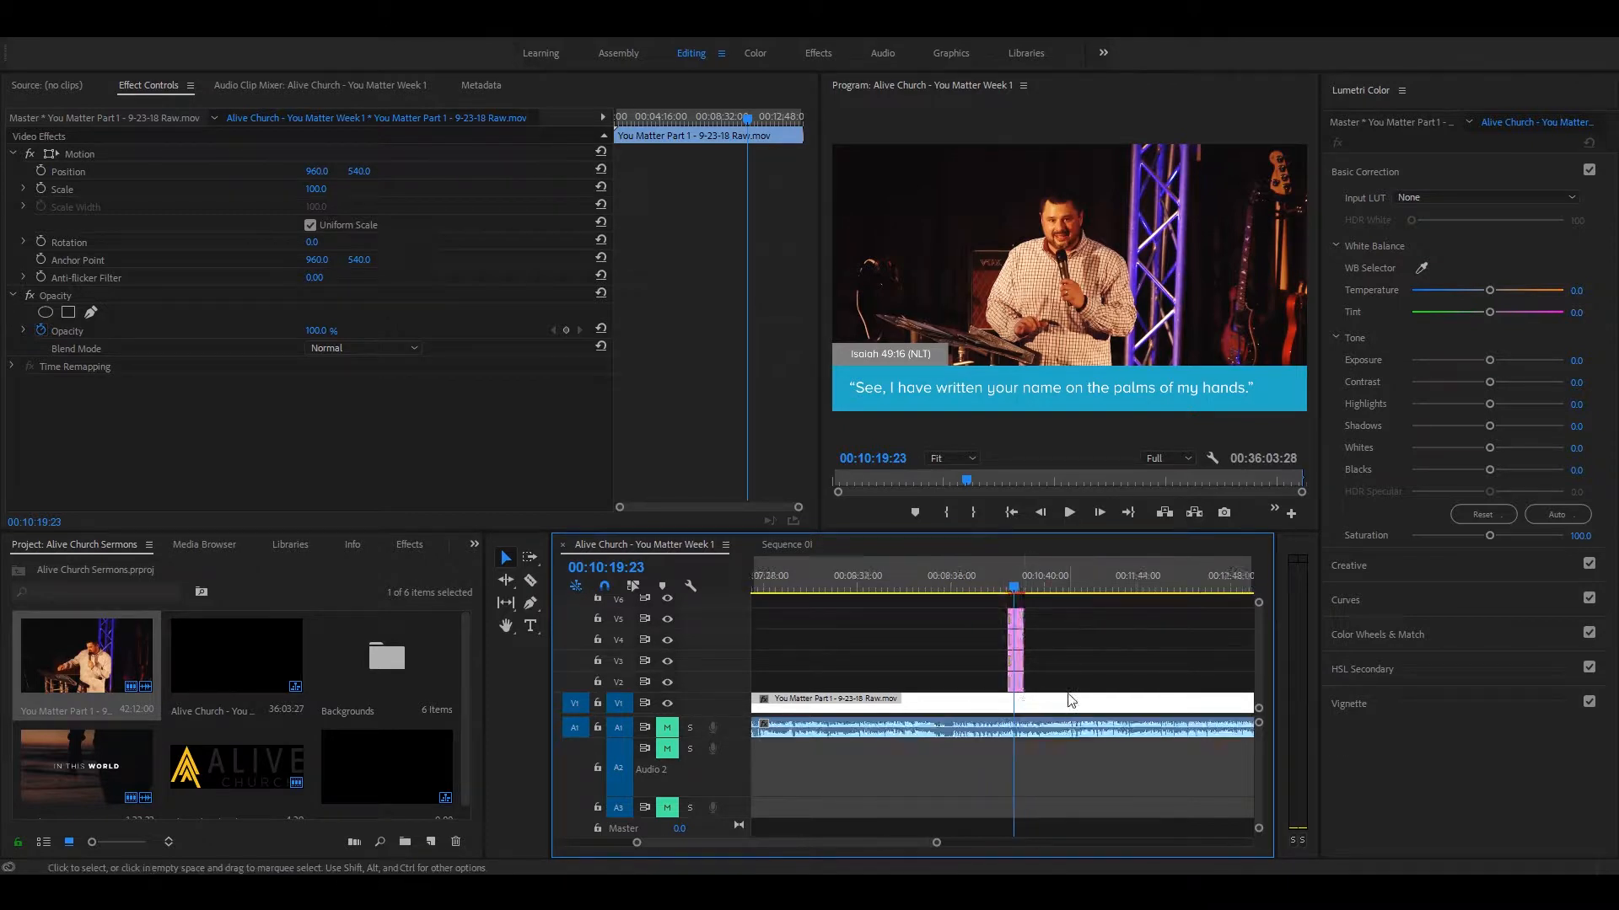
key(minus)
key(minus)
click(1143, 587)
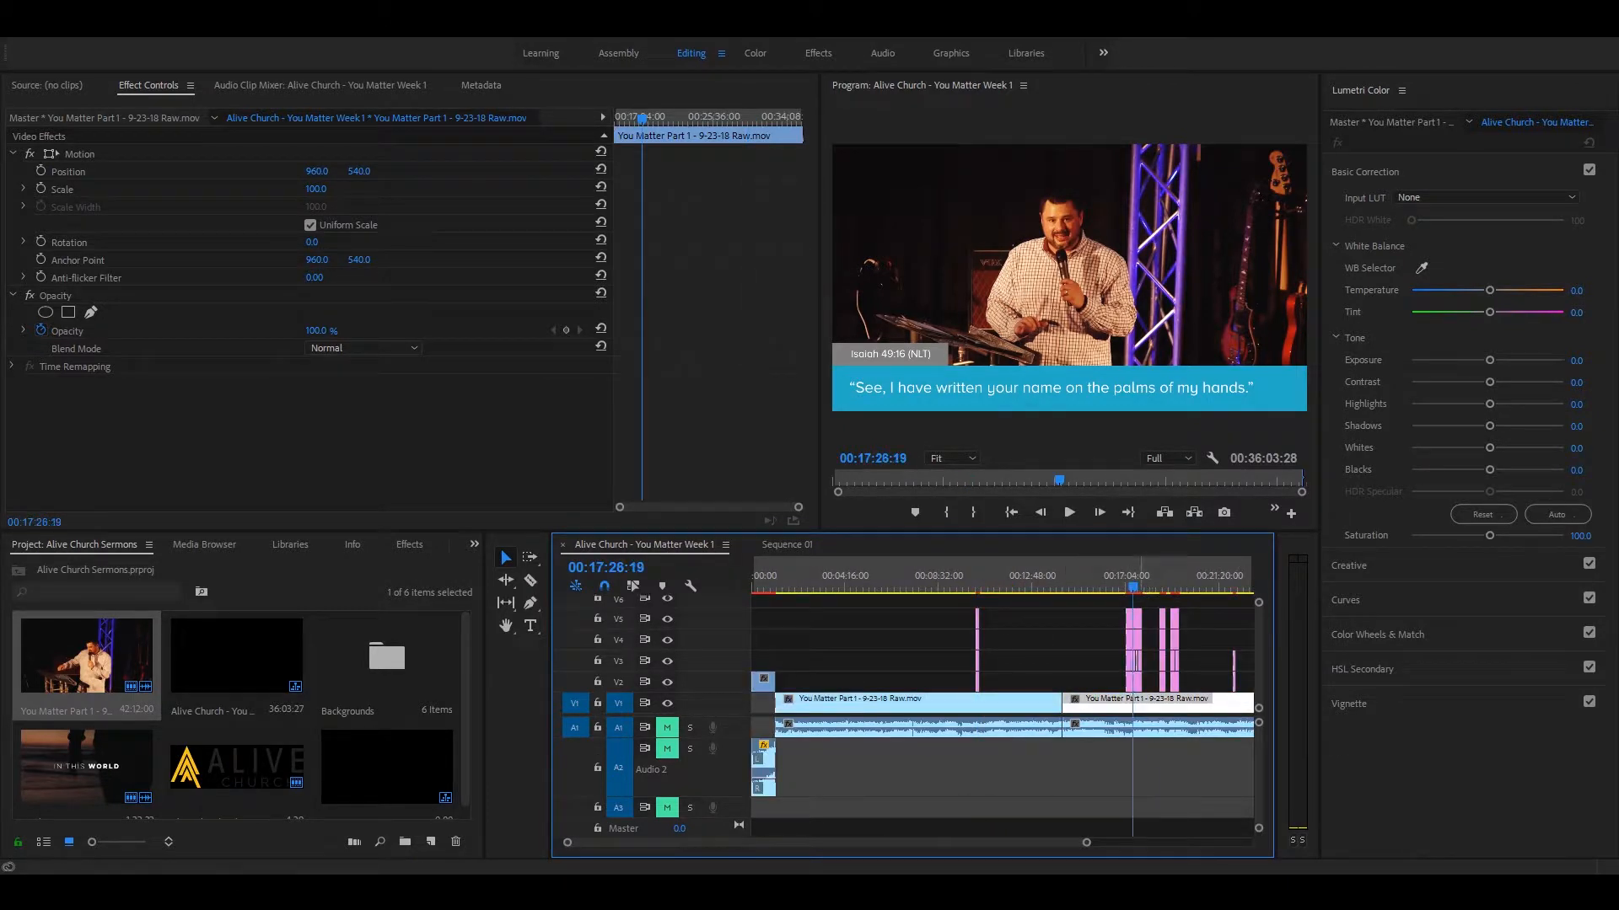
key(equal)
key(equal)
key(minus)
key(minus)
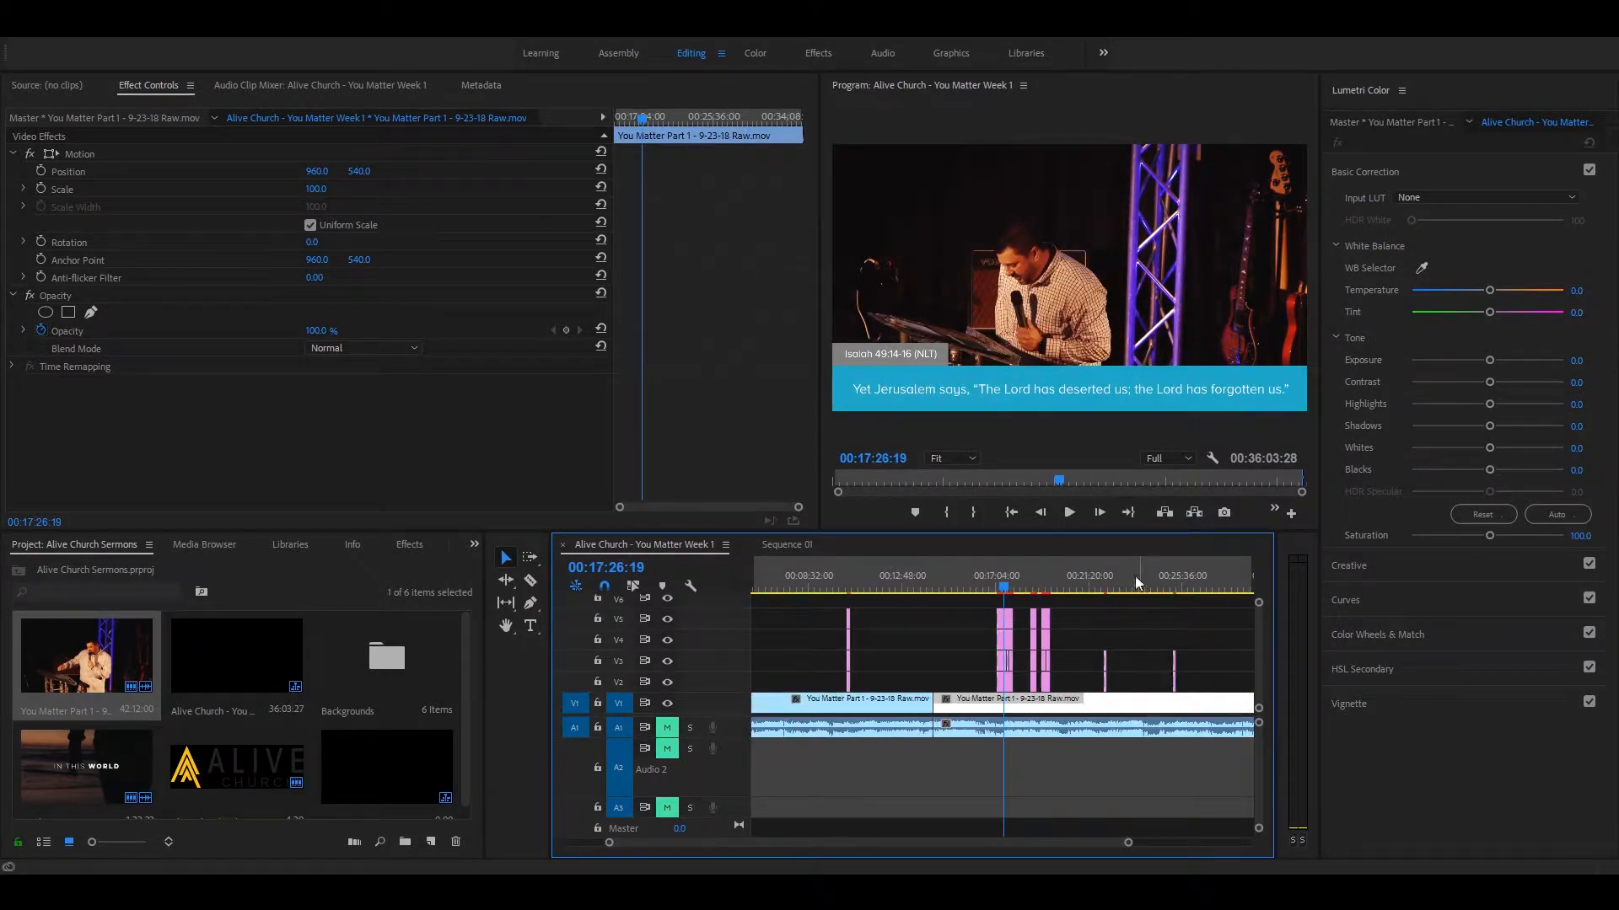
Step: Switch to the empty Sequence 01 and open the settings for creating a new sequence
click(780, 545)
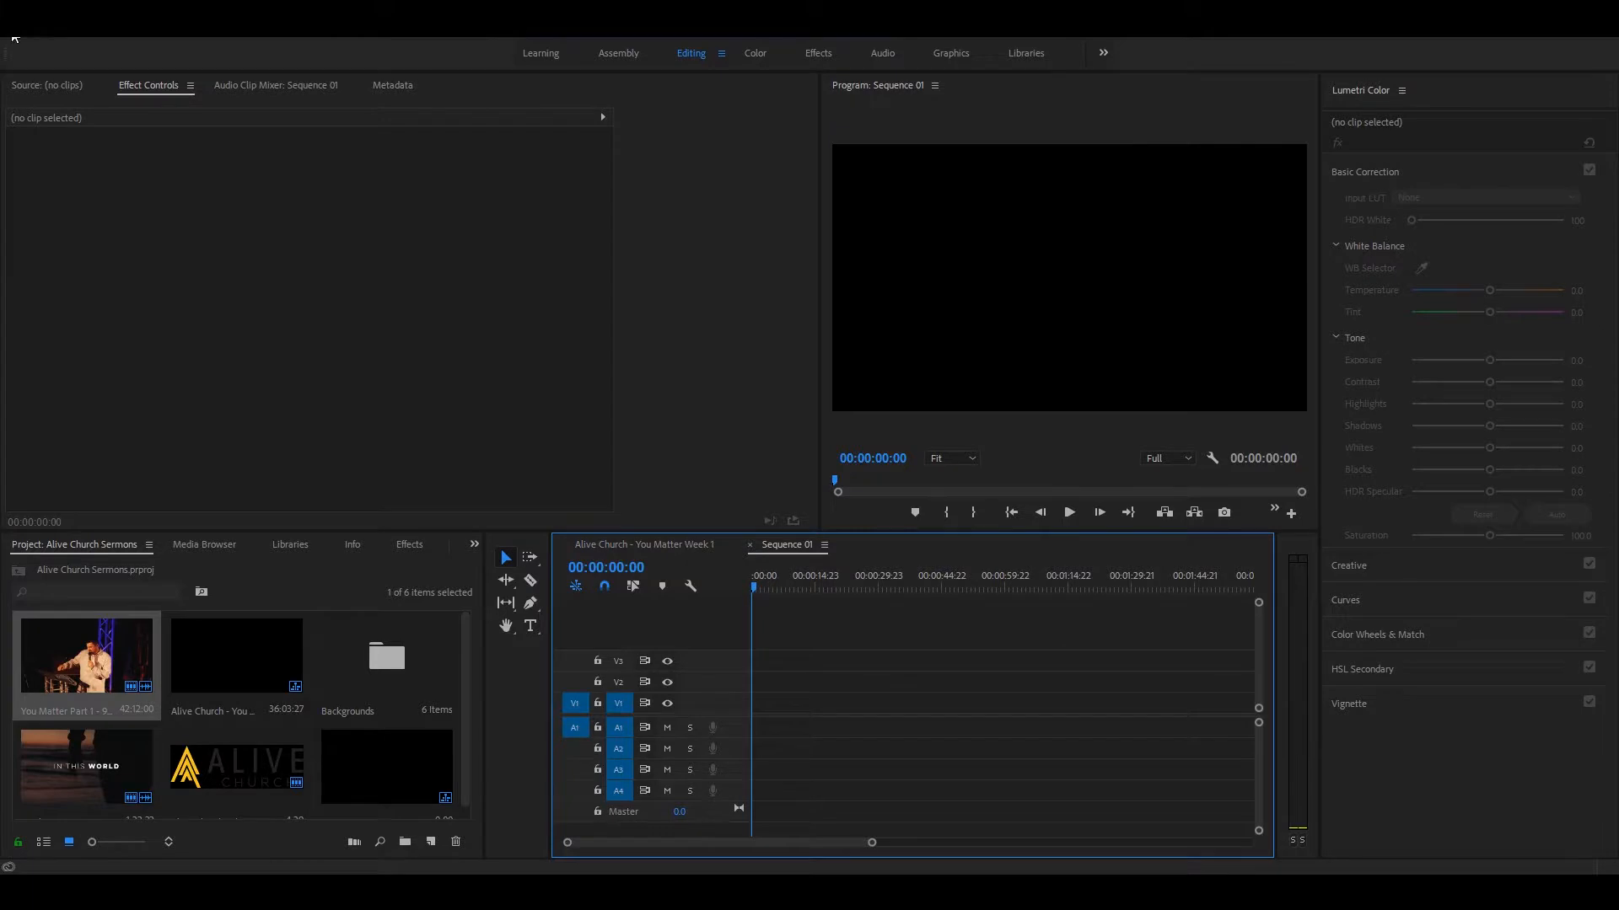
click(15, 34)
mouse_move(73, 47)
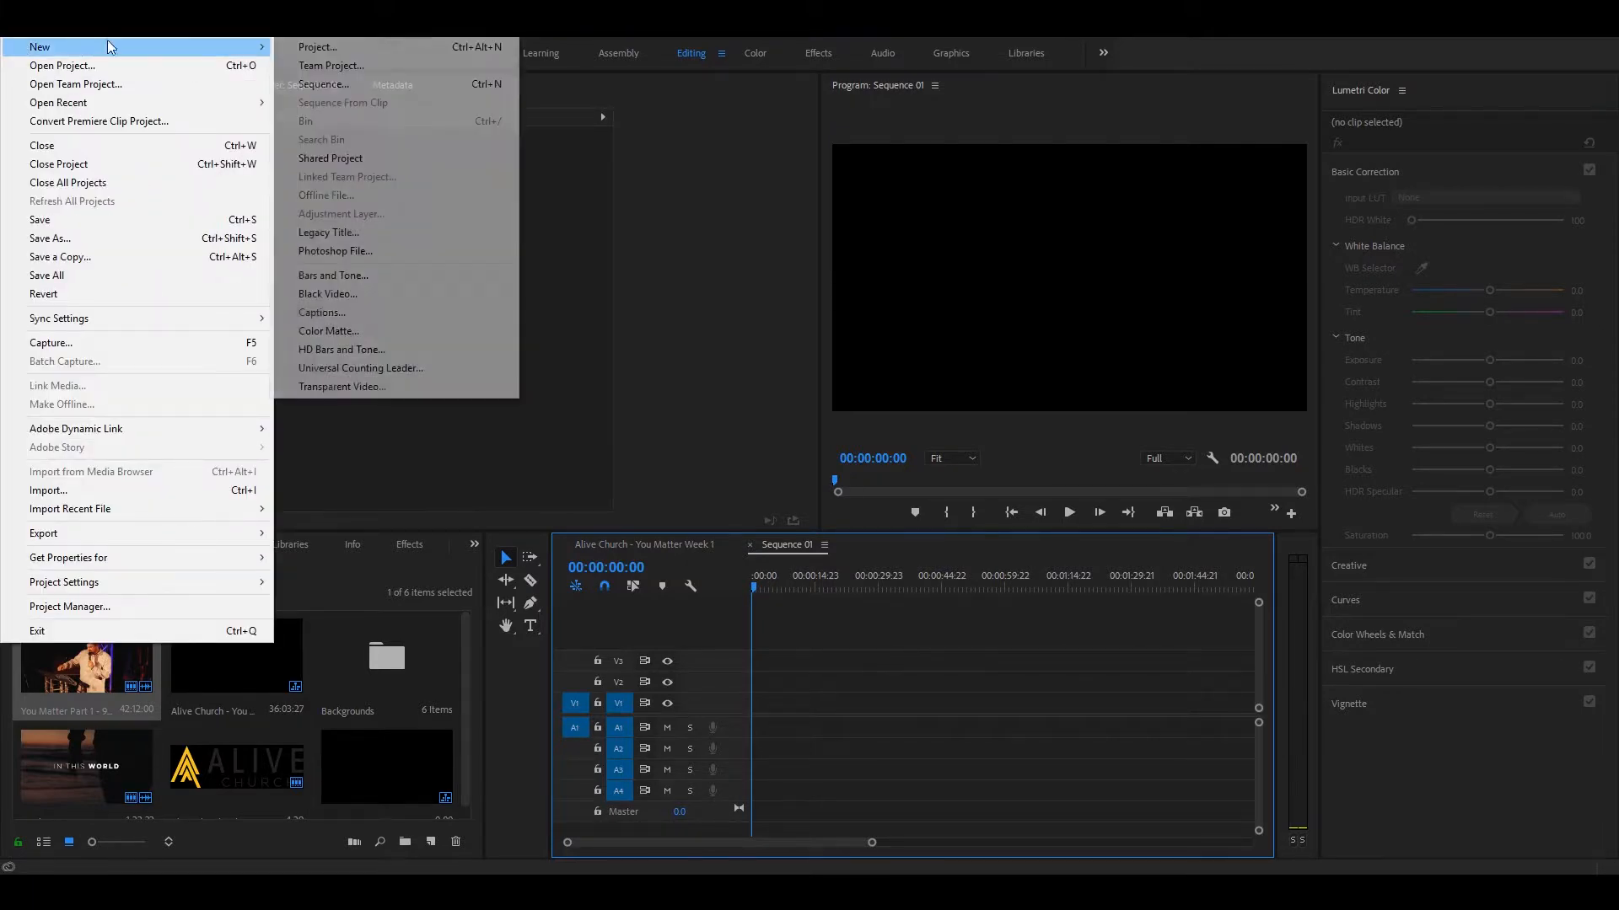
click(327, 84)
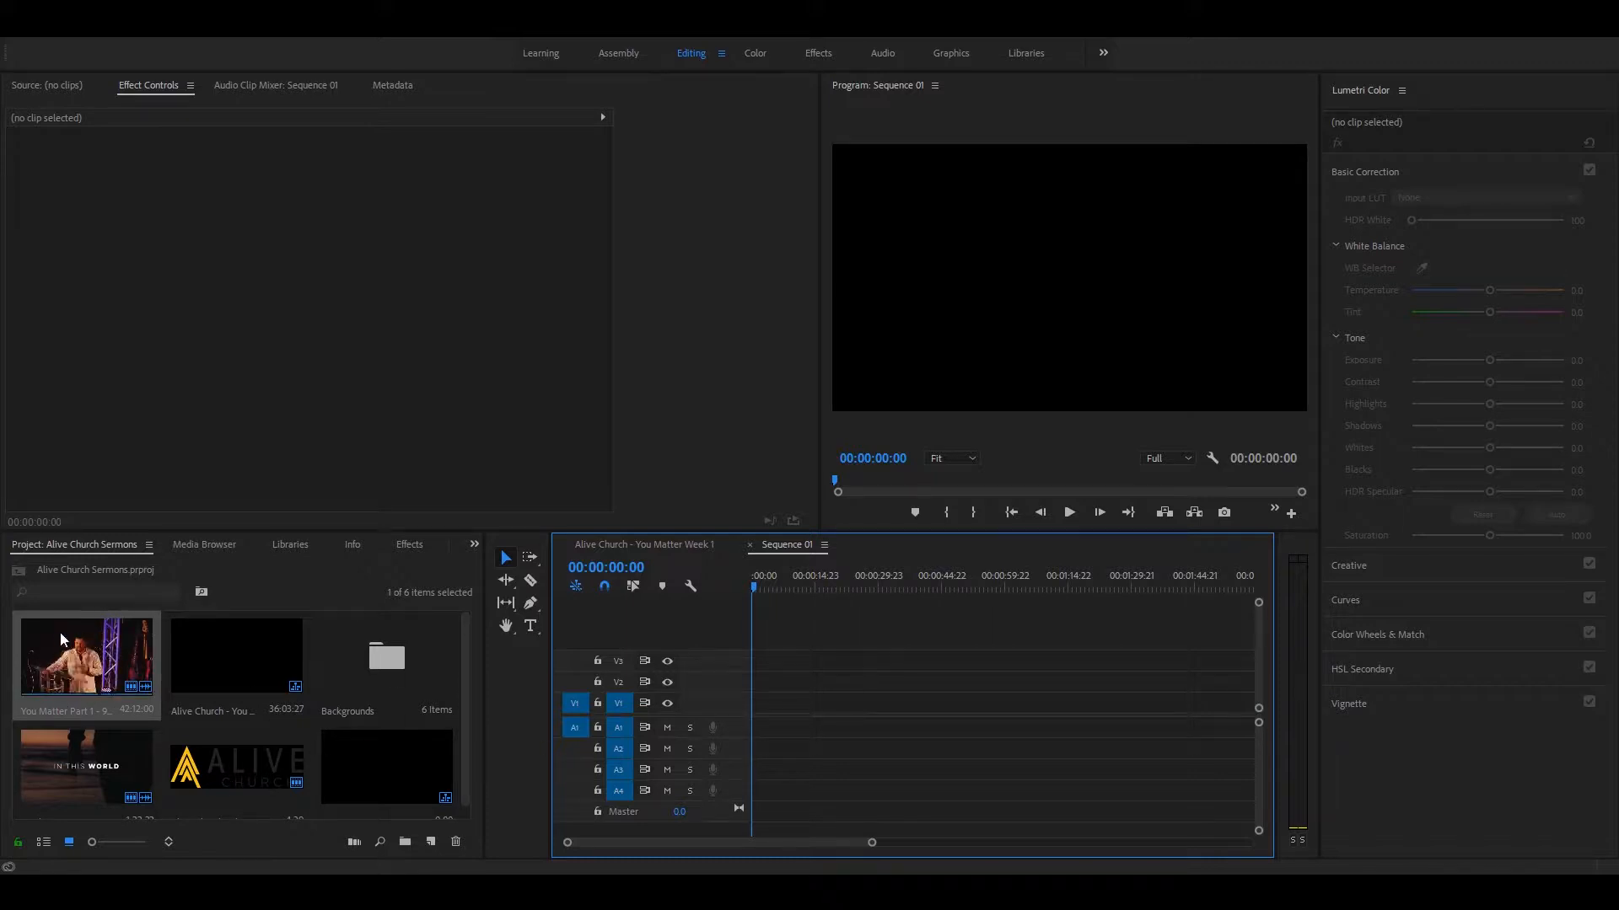
click(17, 27)
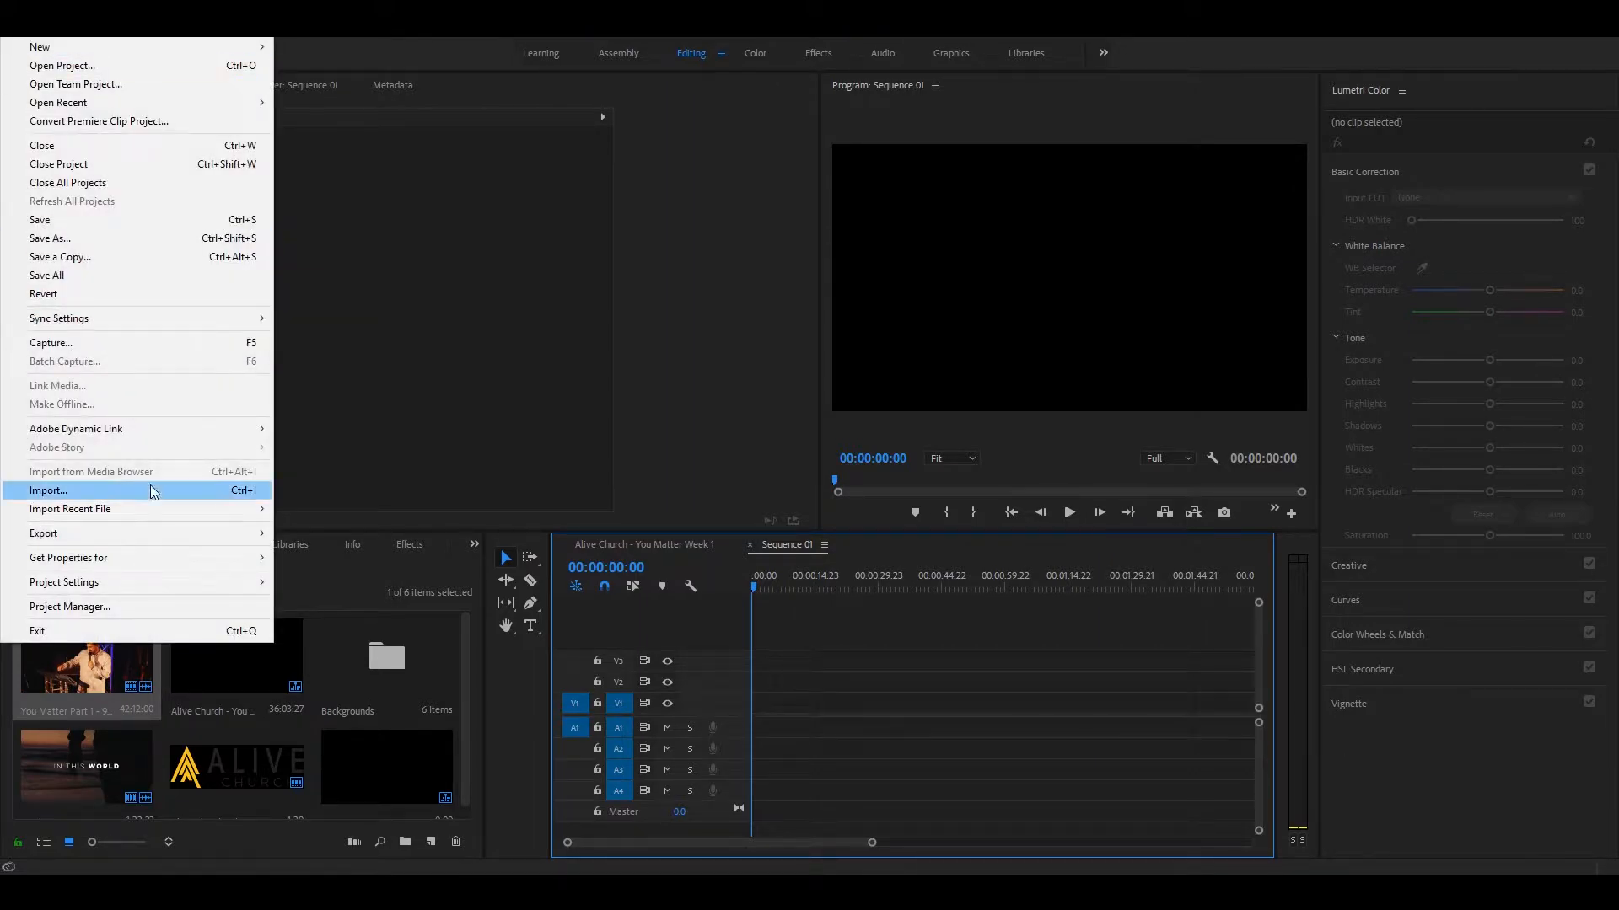
click(152, 492)
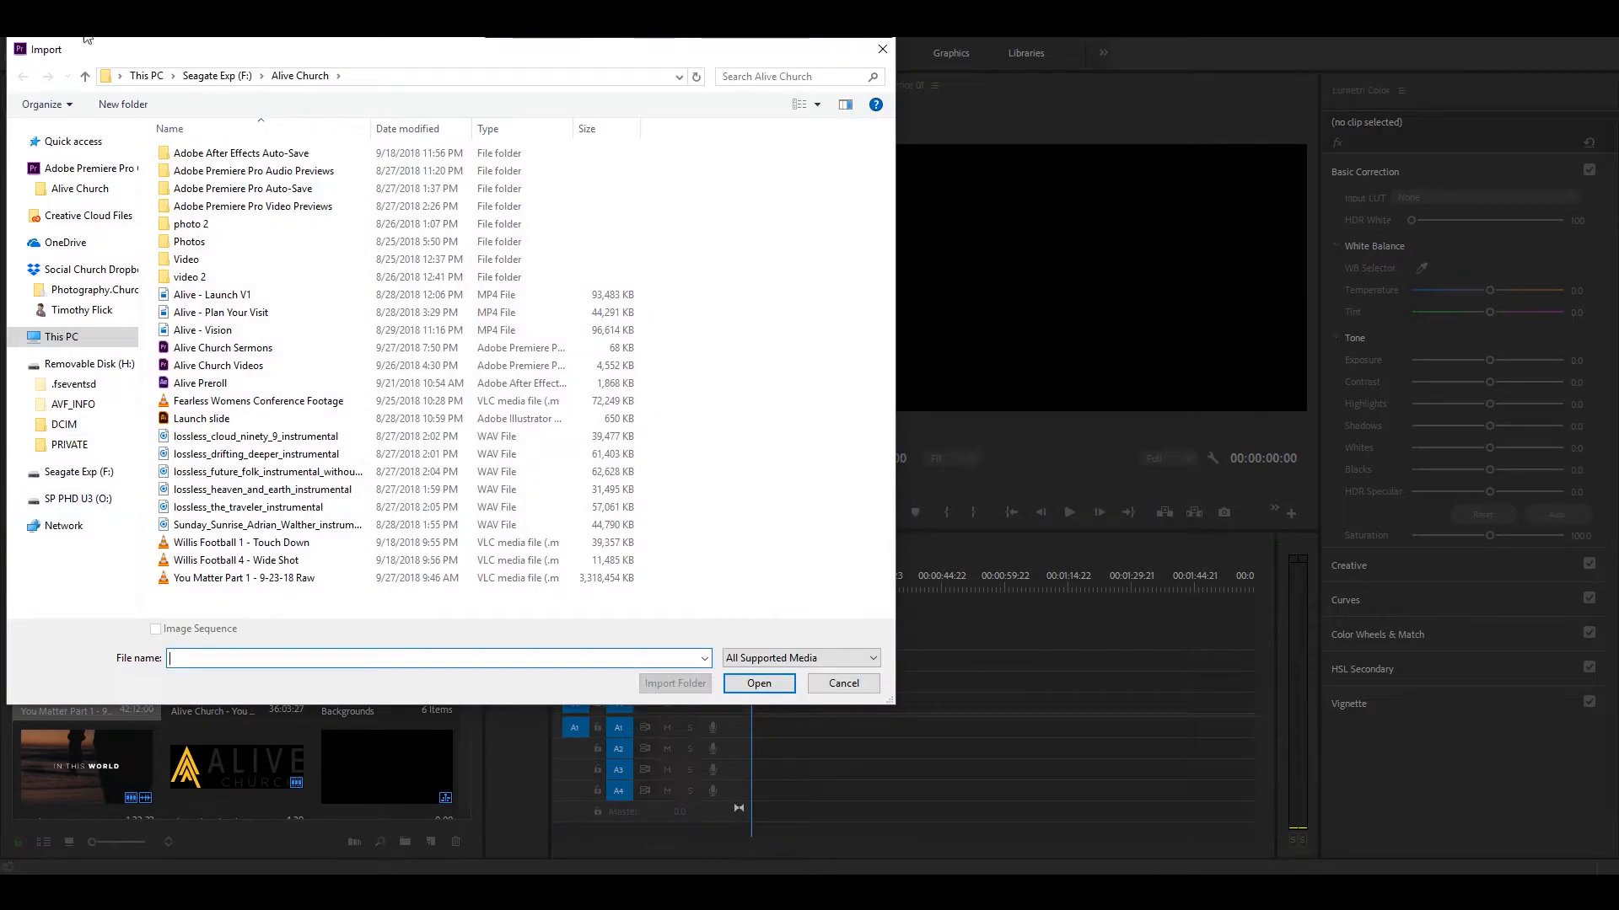
drag(84, 38, 133, 105)
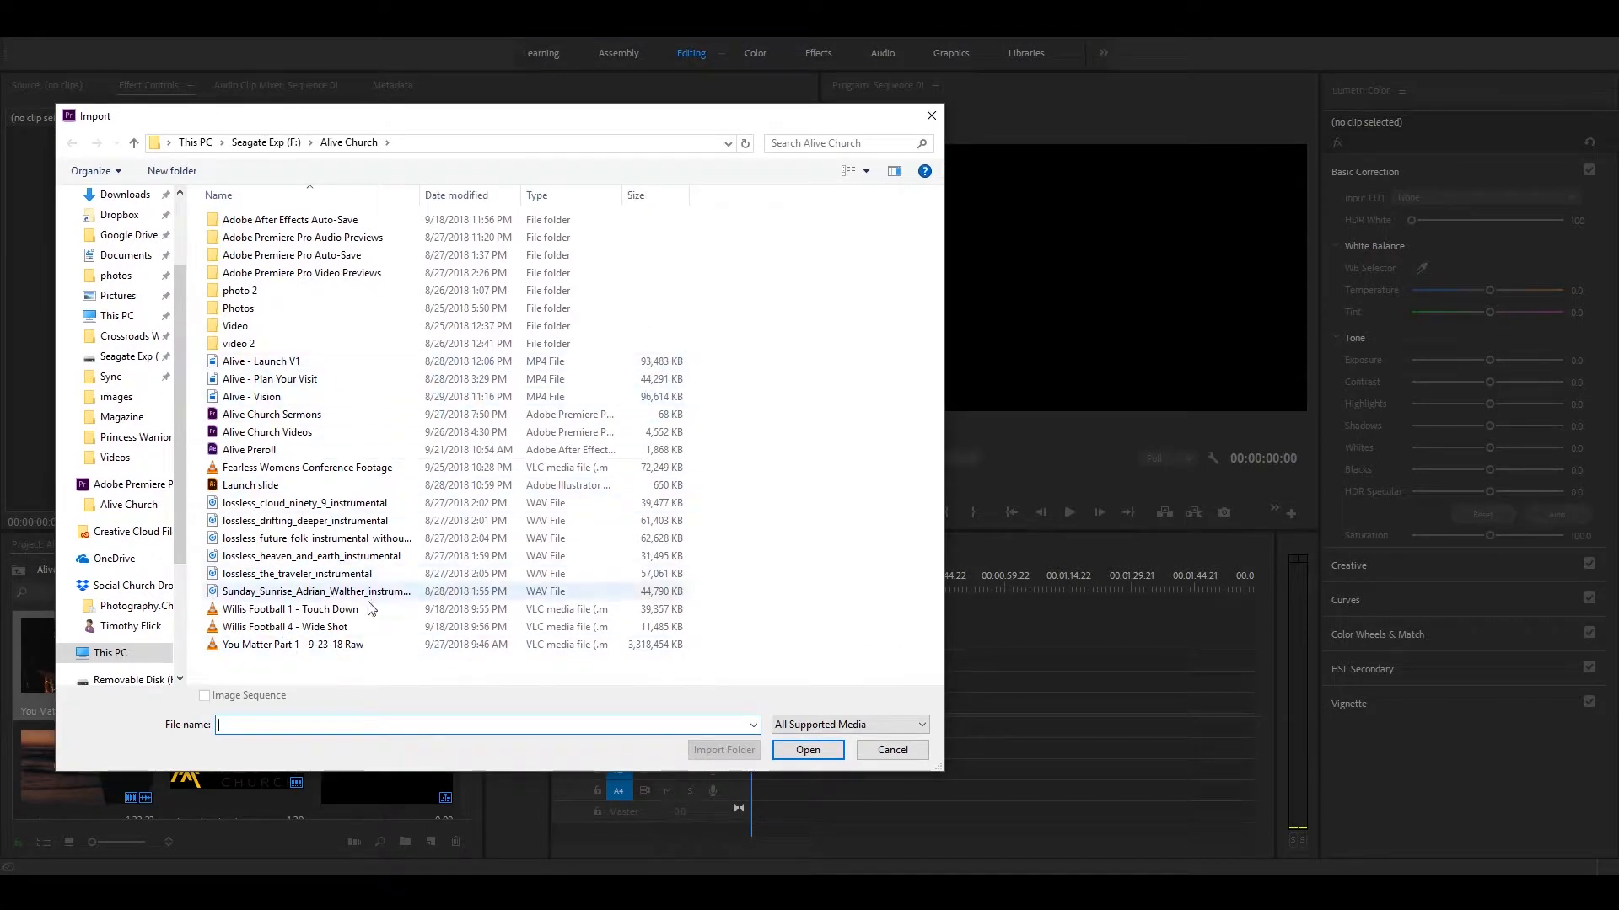
click(227, 364)
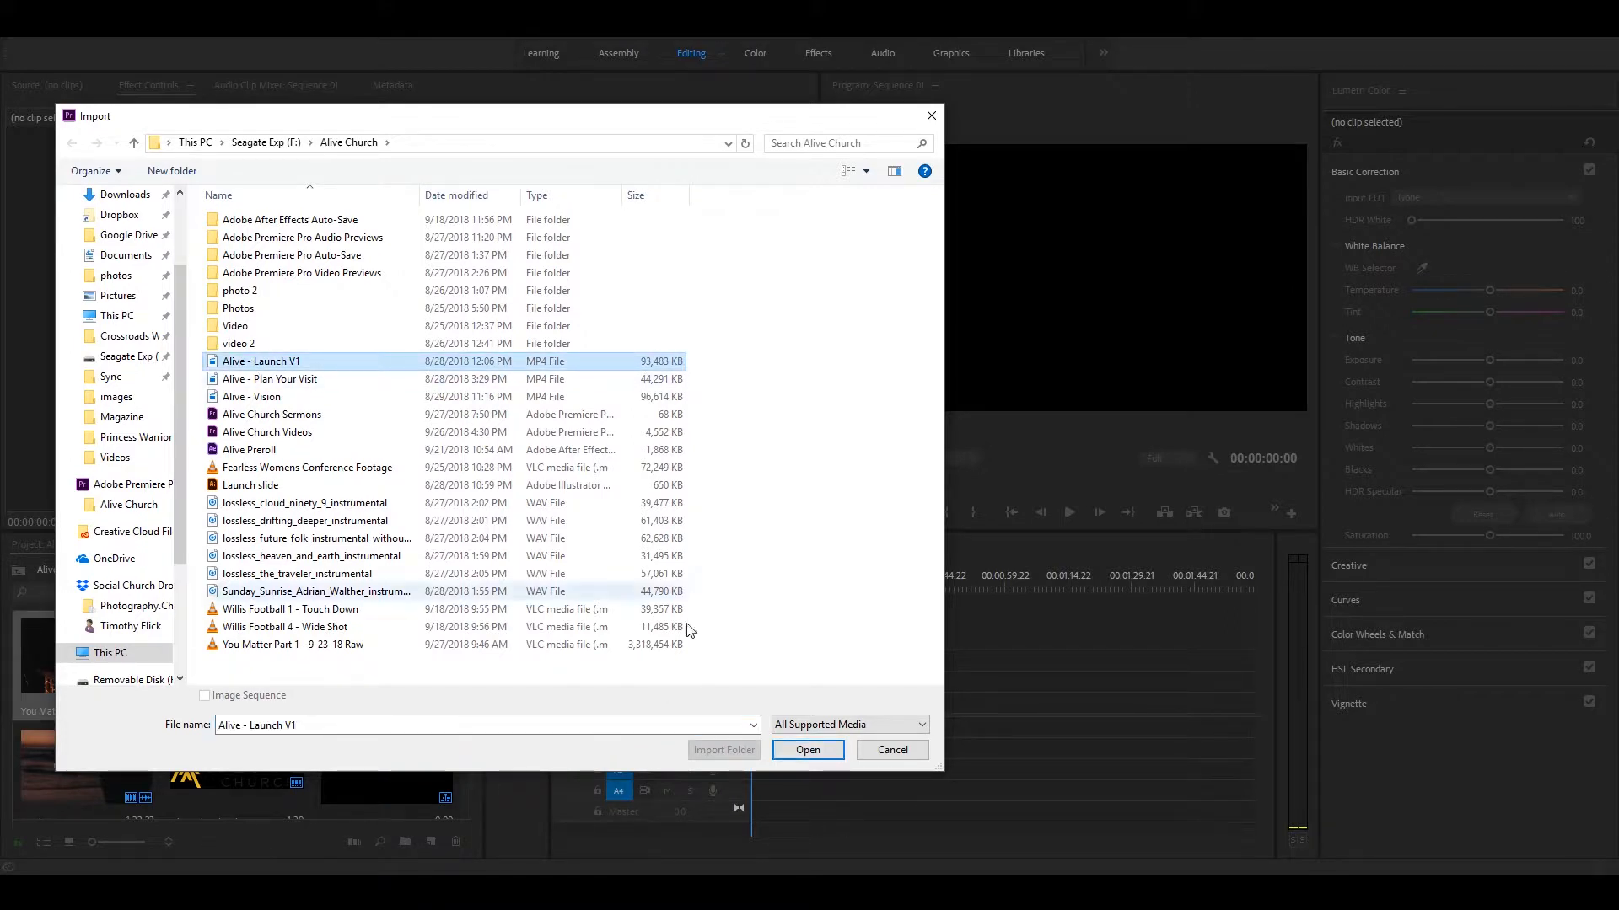
click(916, 753)
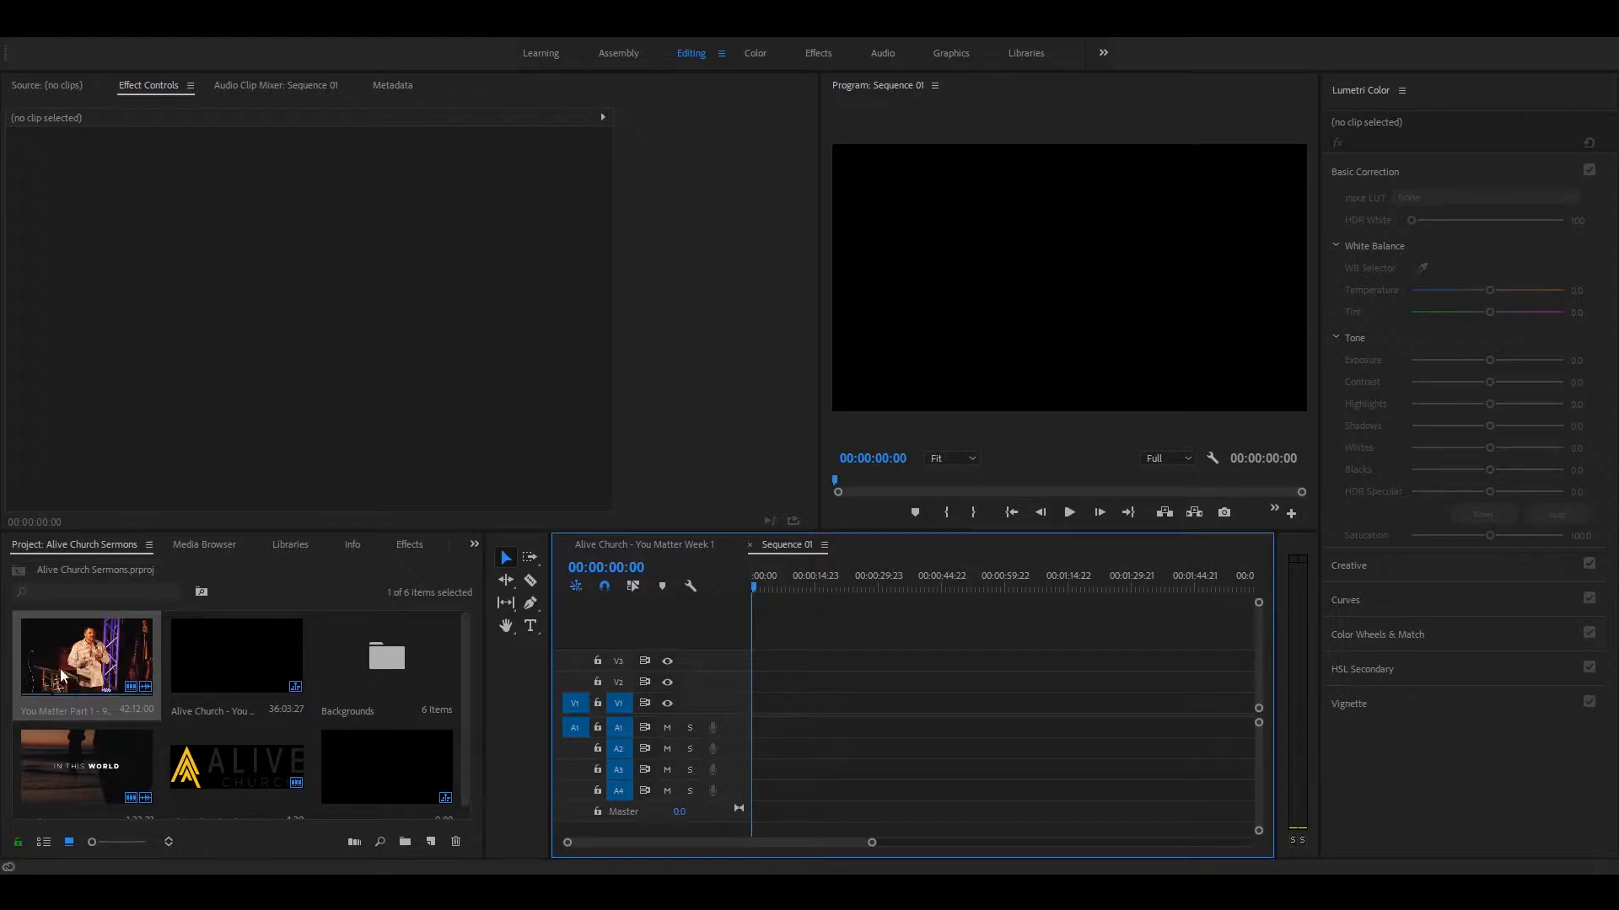
Step: Place the You Matter Part 1 - 9-23-18 Raw.mov clip at the start of Sequence 01 on V1/A1, changing the sequence settings to match it
drag(80, 660, 767, 713)
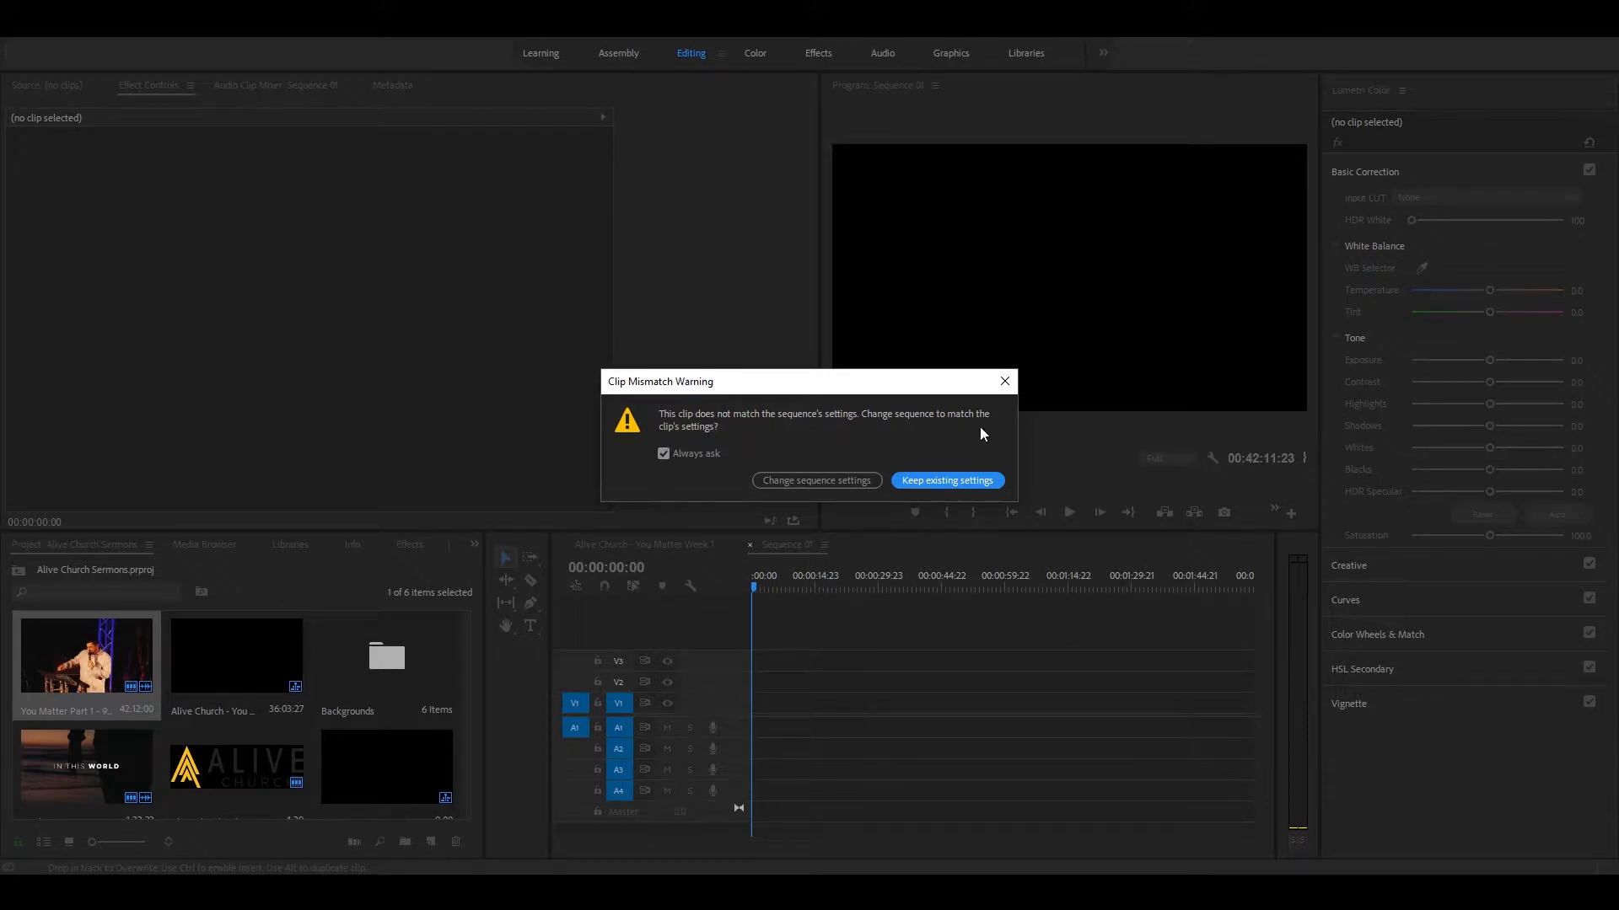
click(848, 481)
click(816, 480)
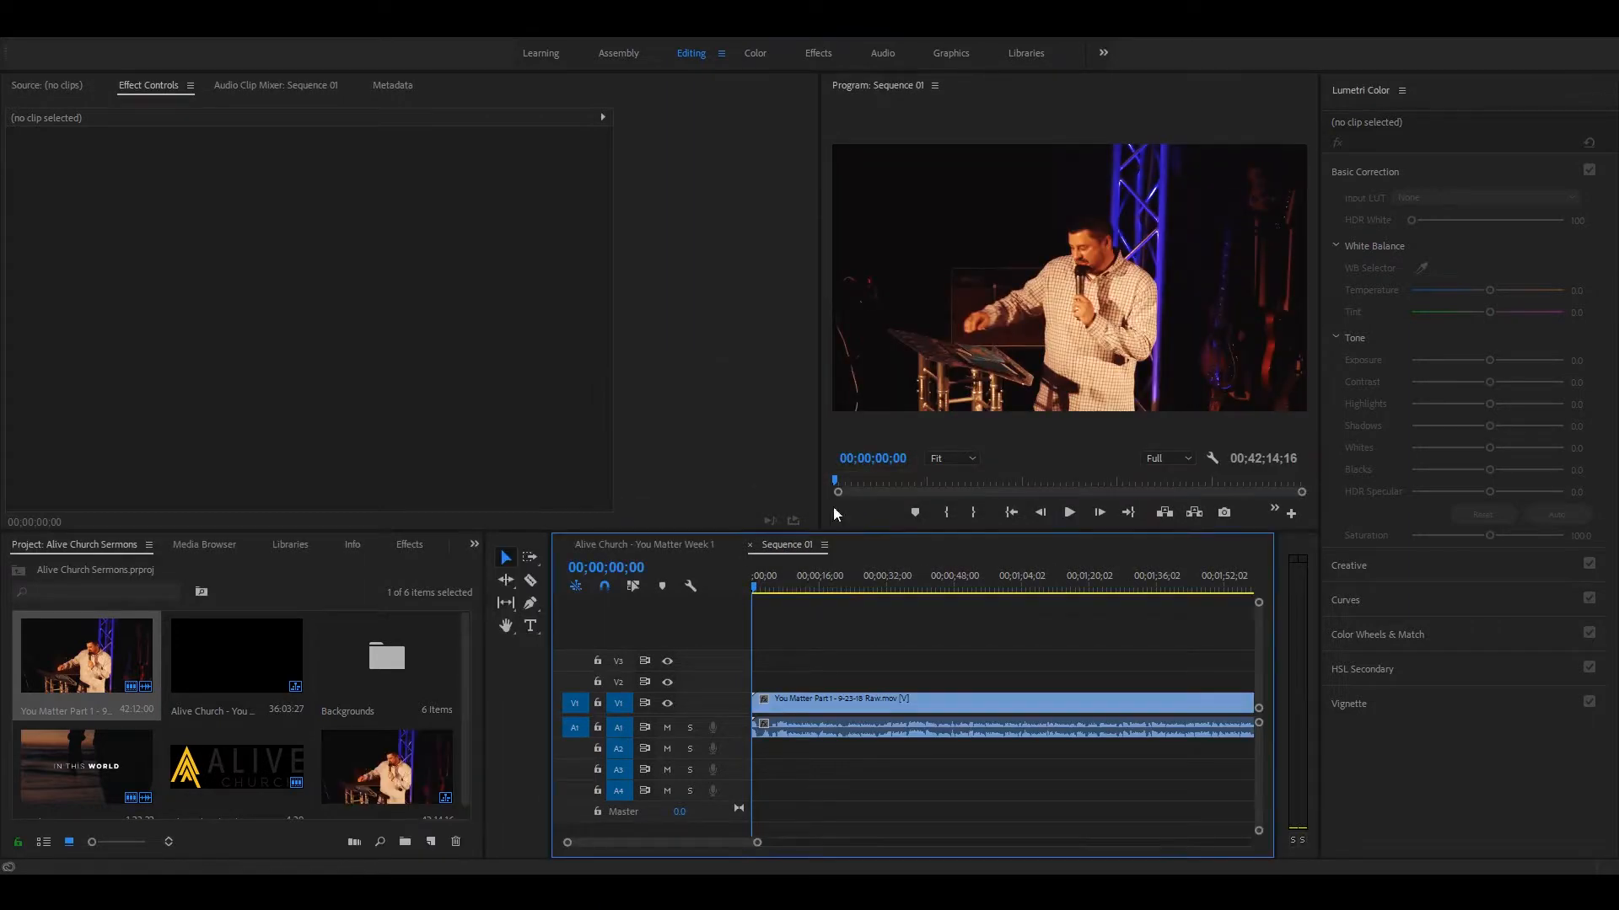
mouse_move(764, 590)
mouse_down()
mouse_move(809, 590)
mouse_move(746, 592)
mouse_up()
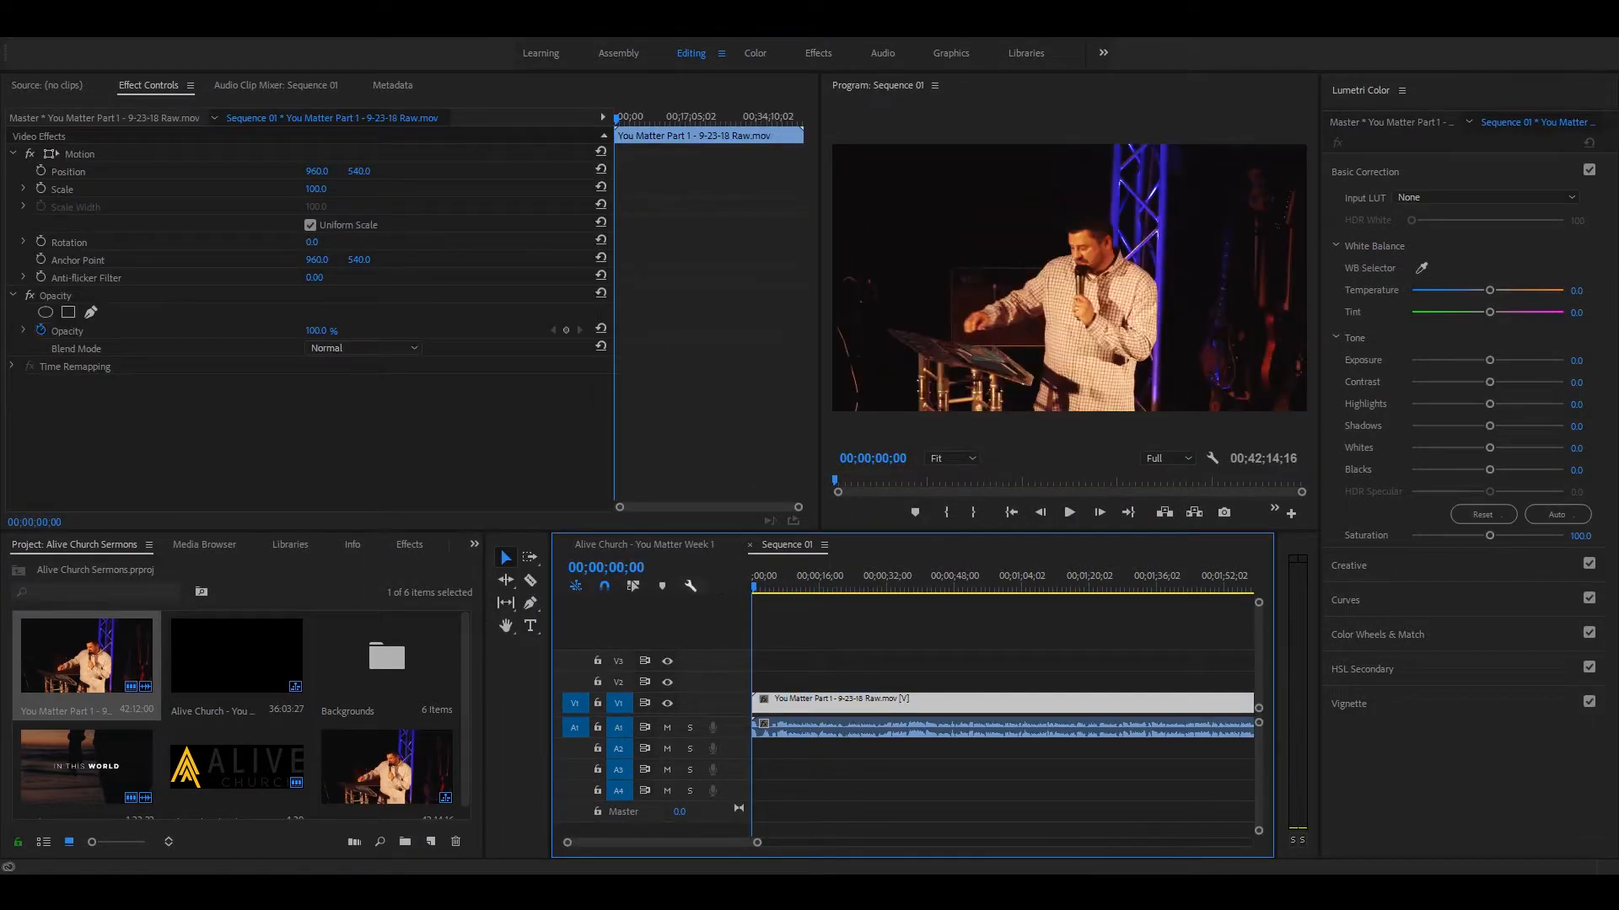
Step: Play the sermon clip from about 28 seconds to check its sound, and mute audio track A1
click(667, 727)
click(869, 590)
key(space)
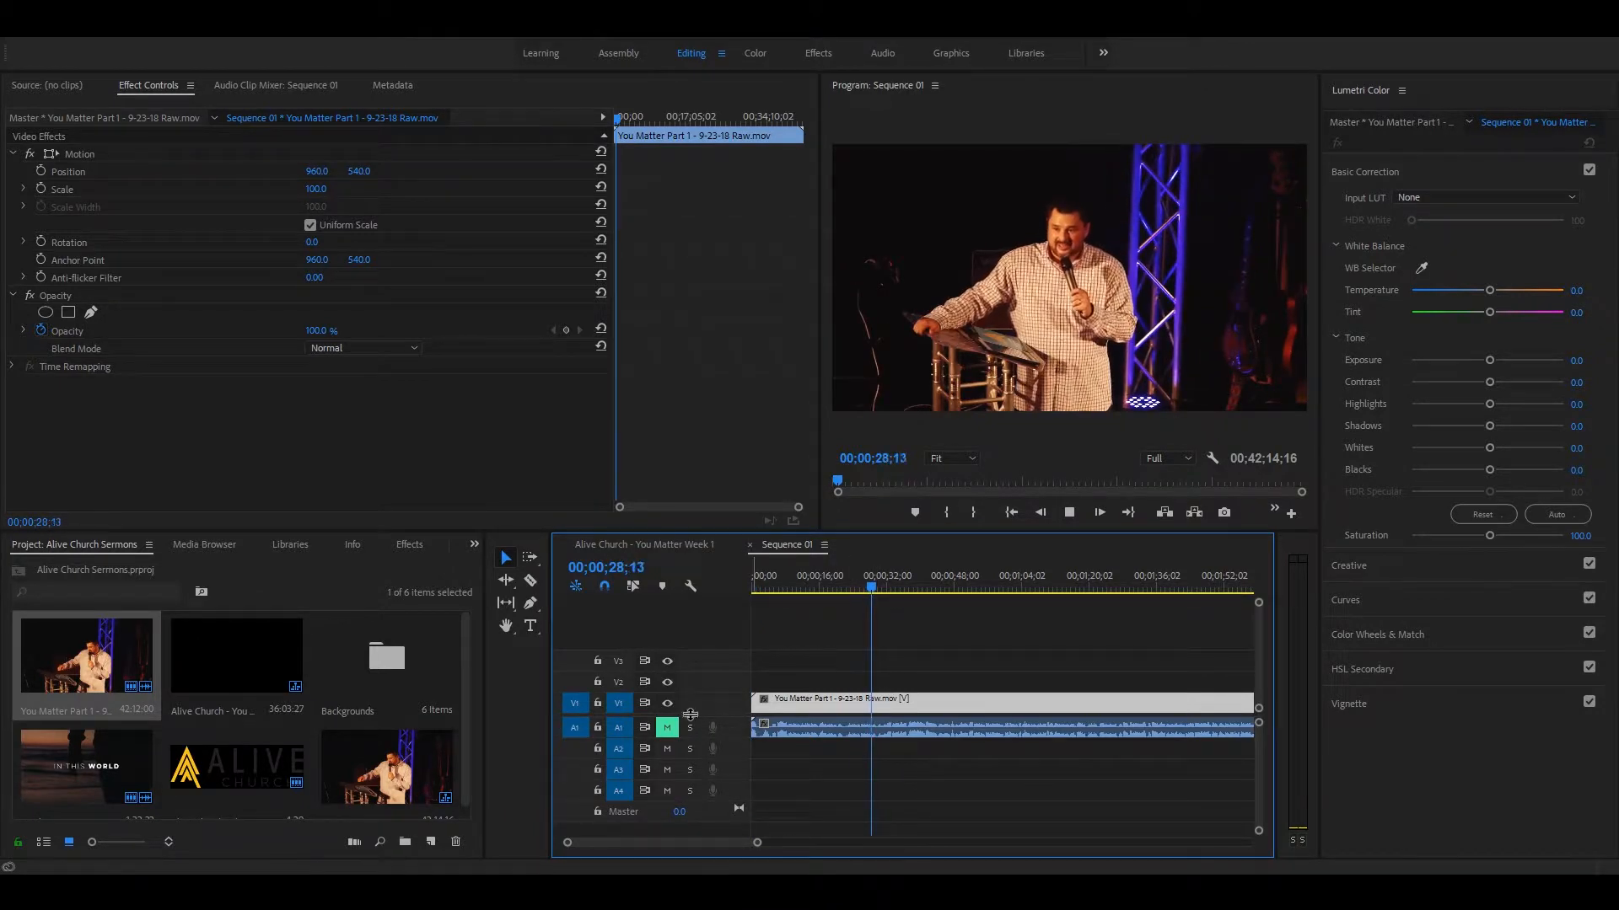
click(667, 727)
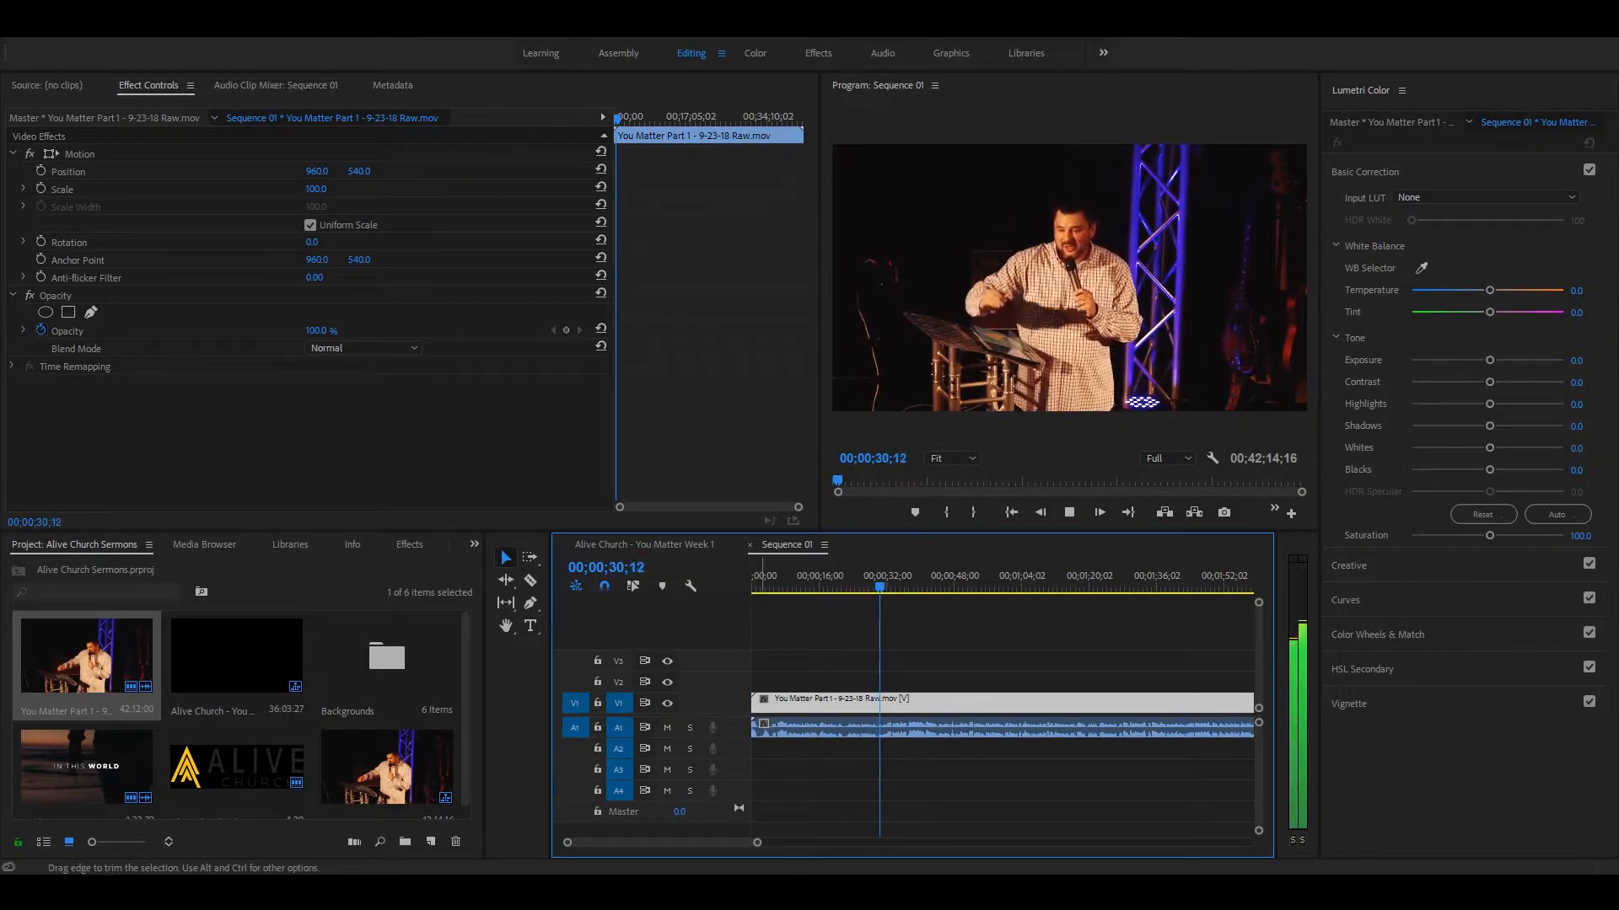
key(space)
click(667, 728)
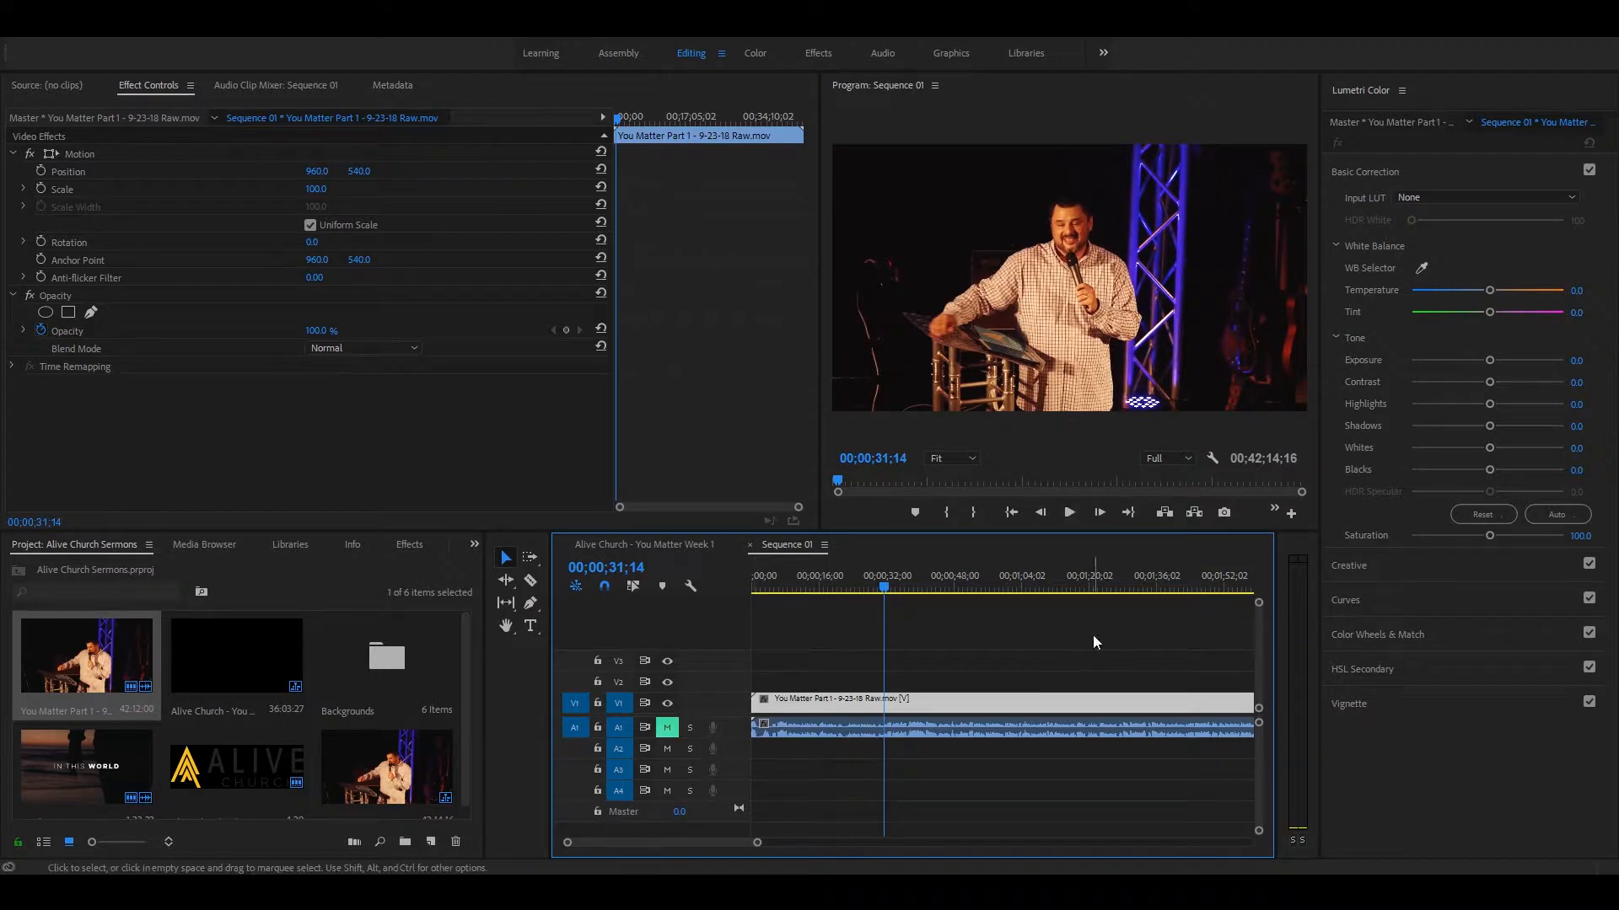
Step: Examine the full length of the raw sermon clip in Sequence 01
key(minus)
key(minus)
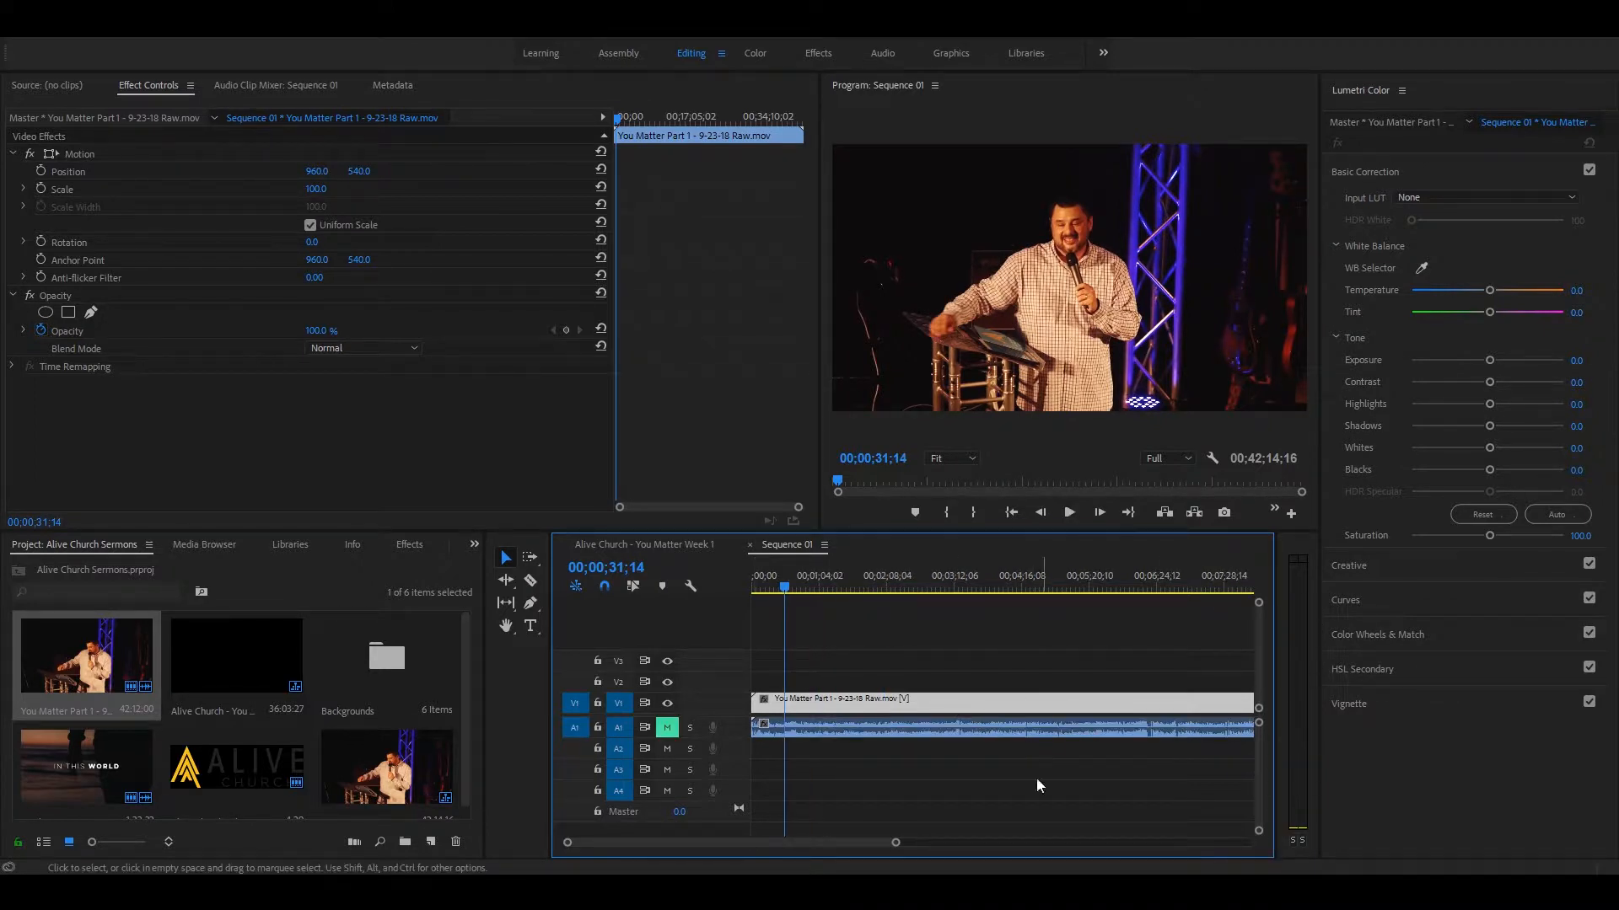
key(minus)
key(minus)
key(minus)
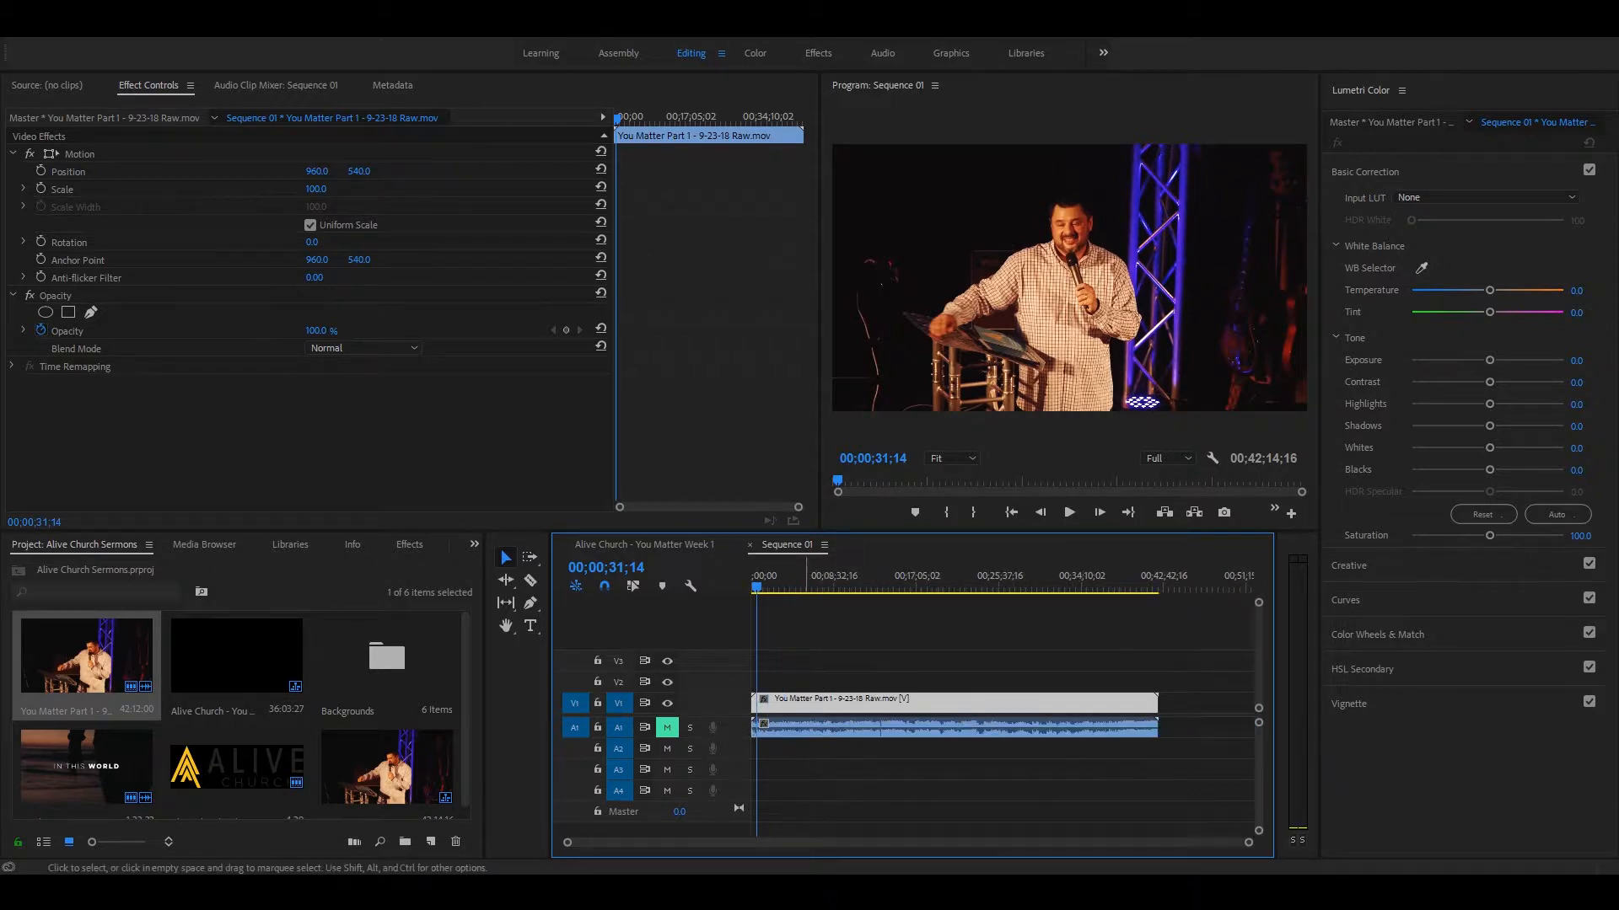
key(equal)
key(equal)
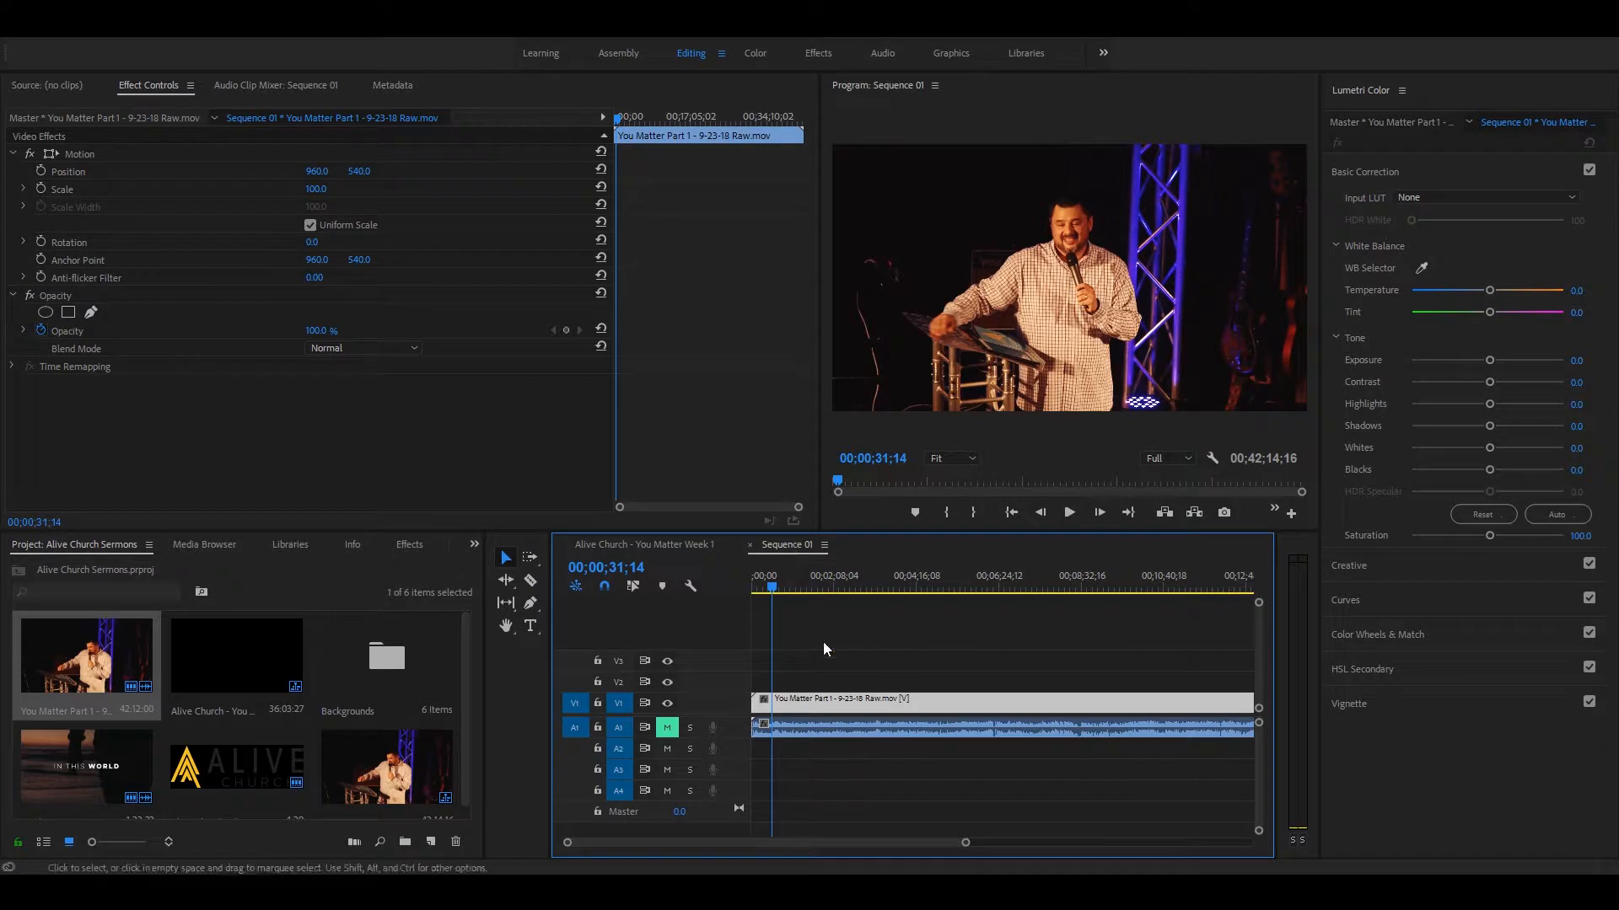
Step: Examine the opening of the finished Alive Church - You Matter Week 1 sequence and find its intro video Final.mp4 in the project
click(644, 544)
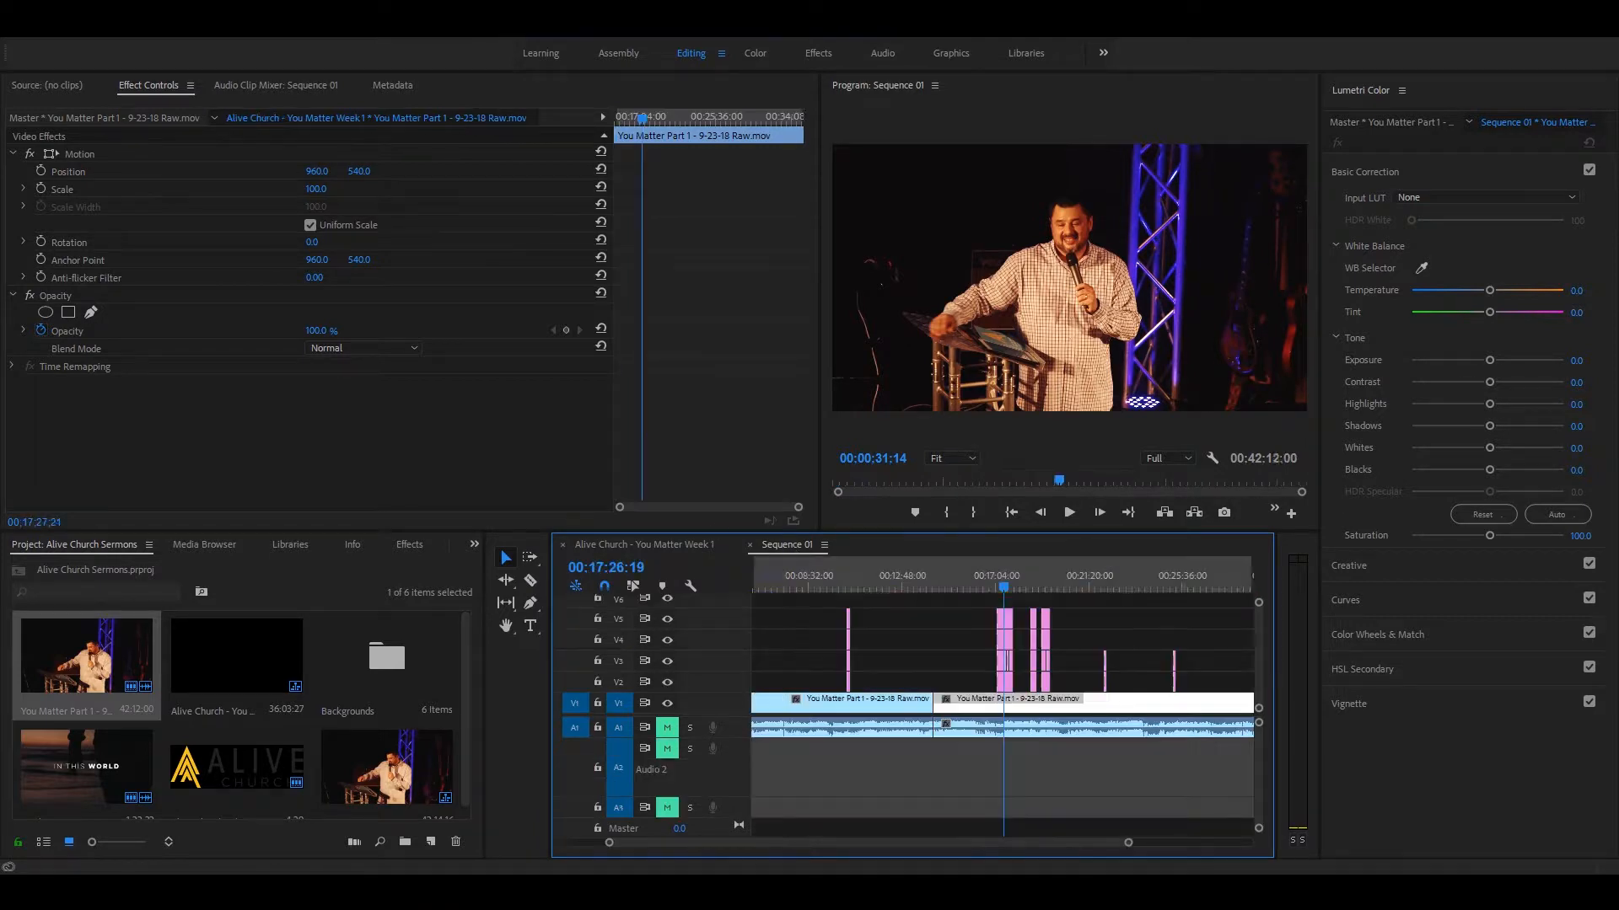
key(minus)
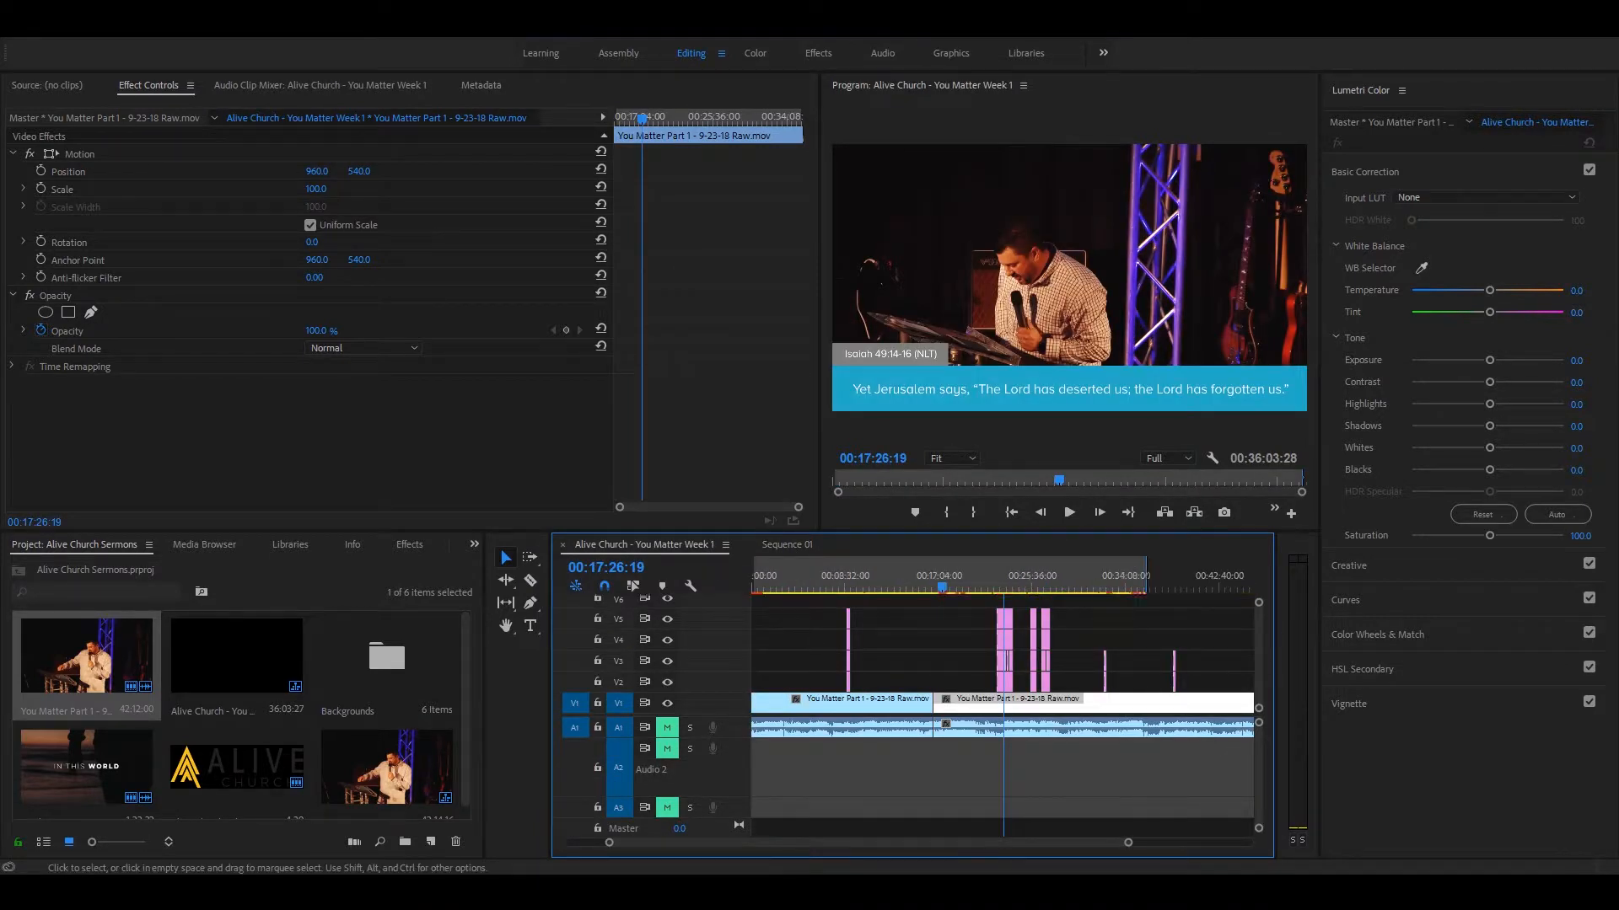
drag(772, 580, 727, 560)
key(equal)
key(equal)
key(equal)
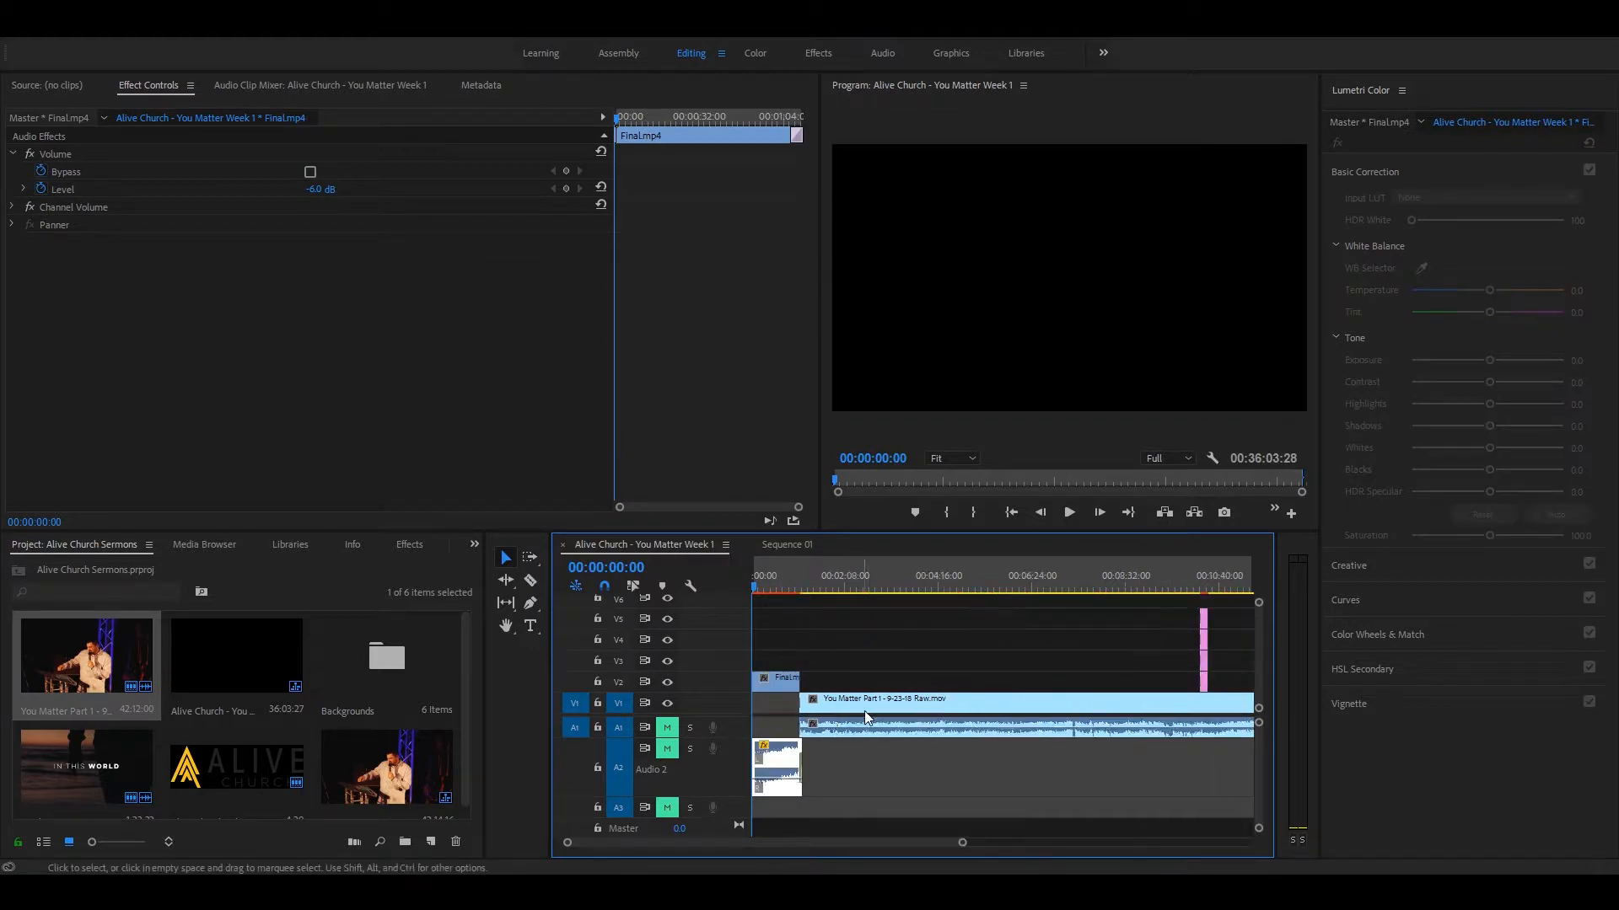
key(equal)
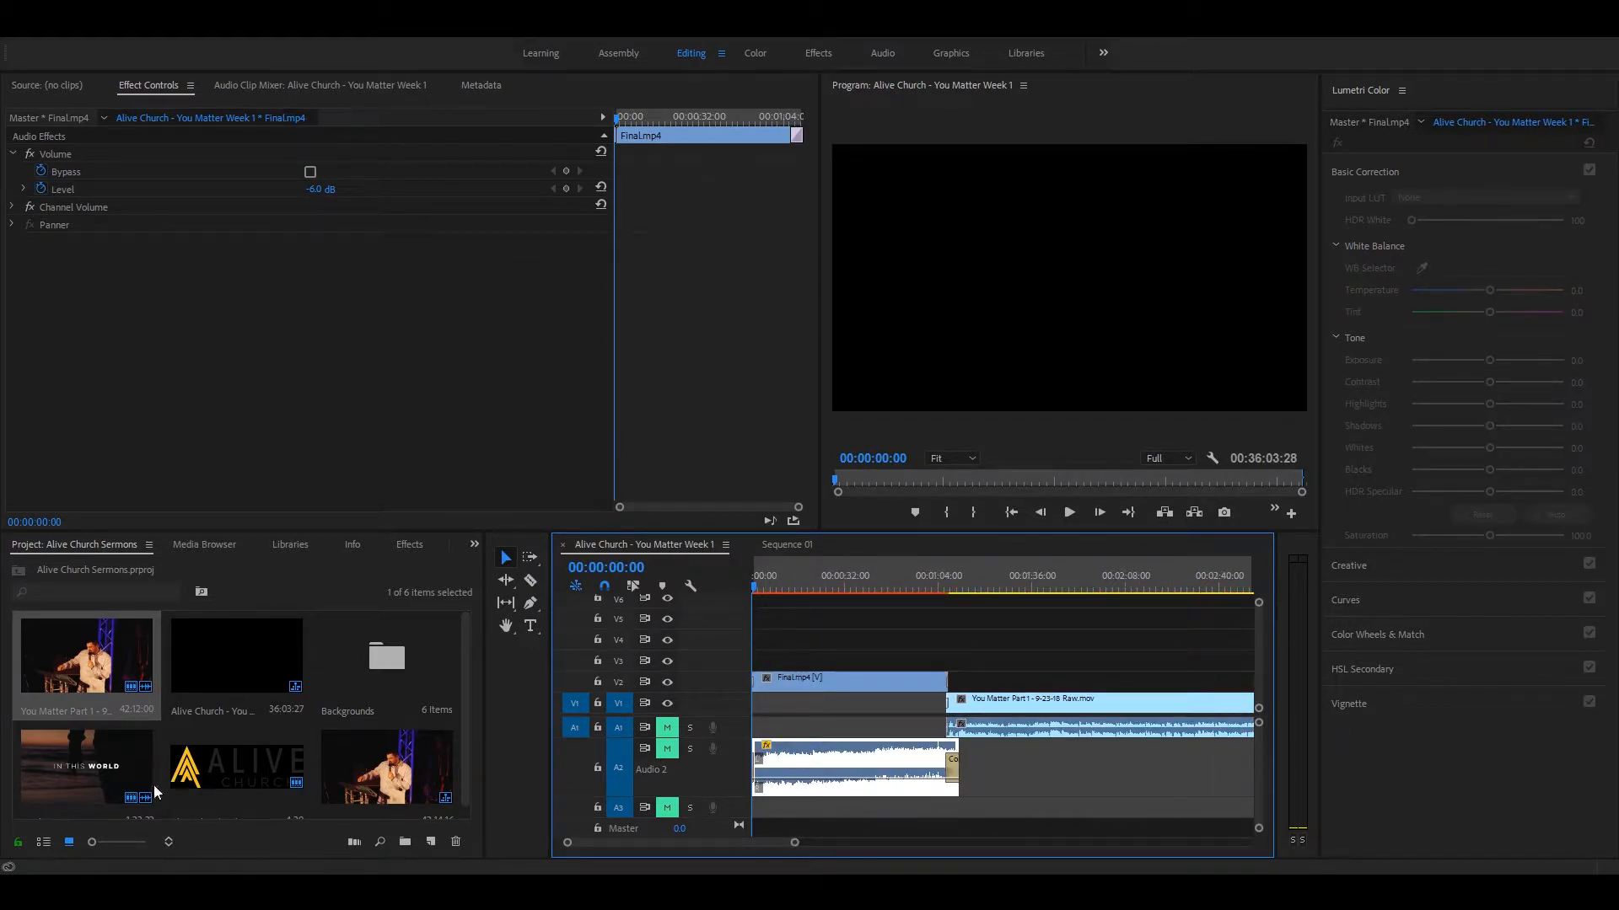
click(122, 763)
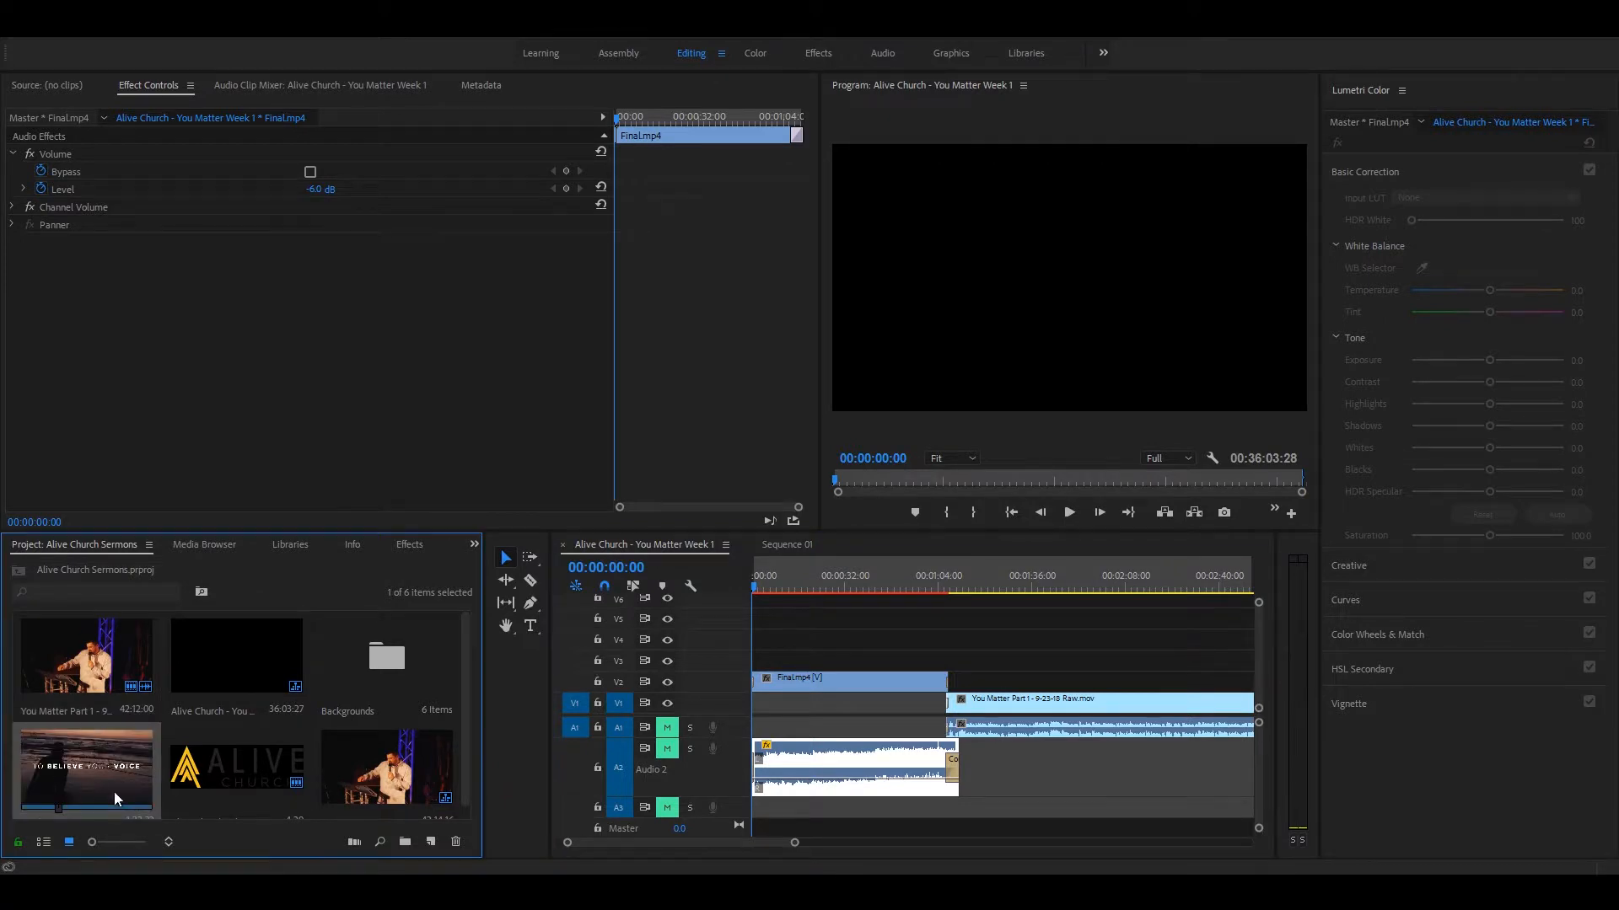
scroll(84, 765, down, 1)
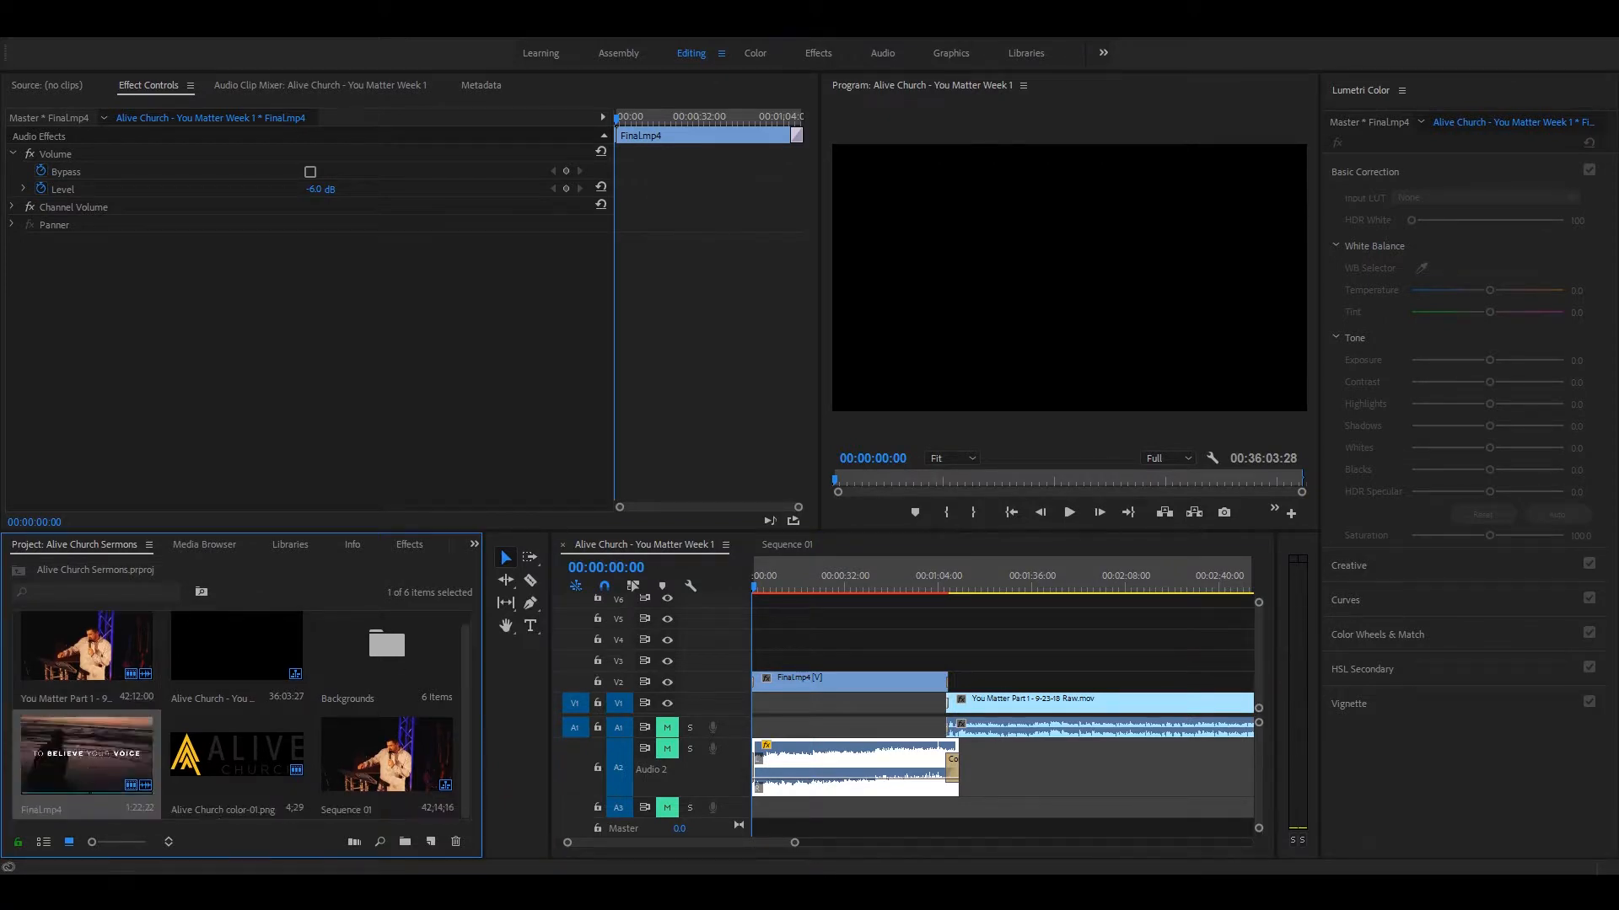
Step: In Sequence 01, move the sermon clip with its audio to start at about 7:10, and place Final.mp4 at the start of V1/A1
click(784, 546)
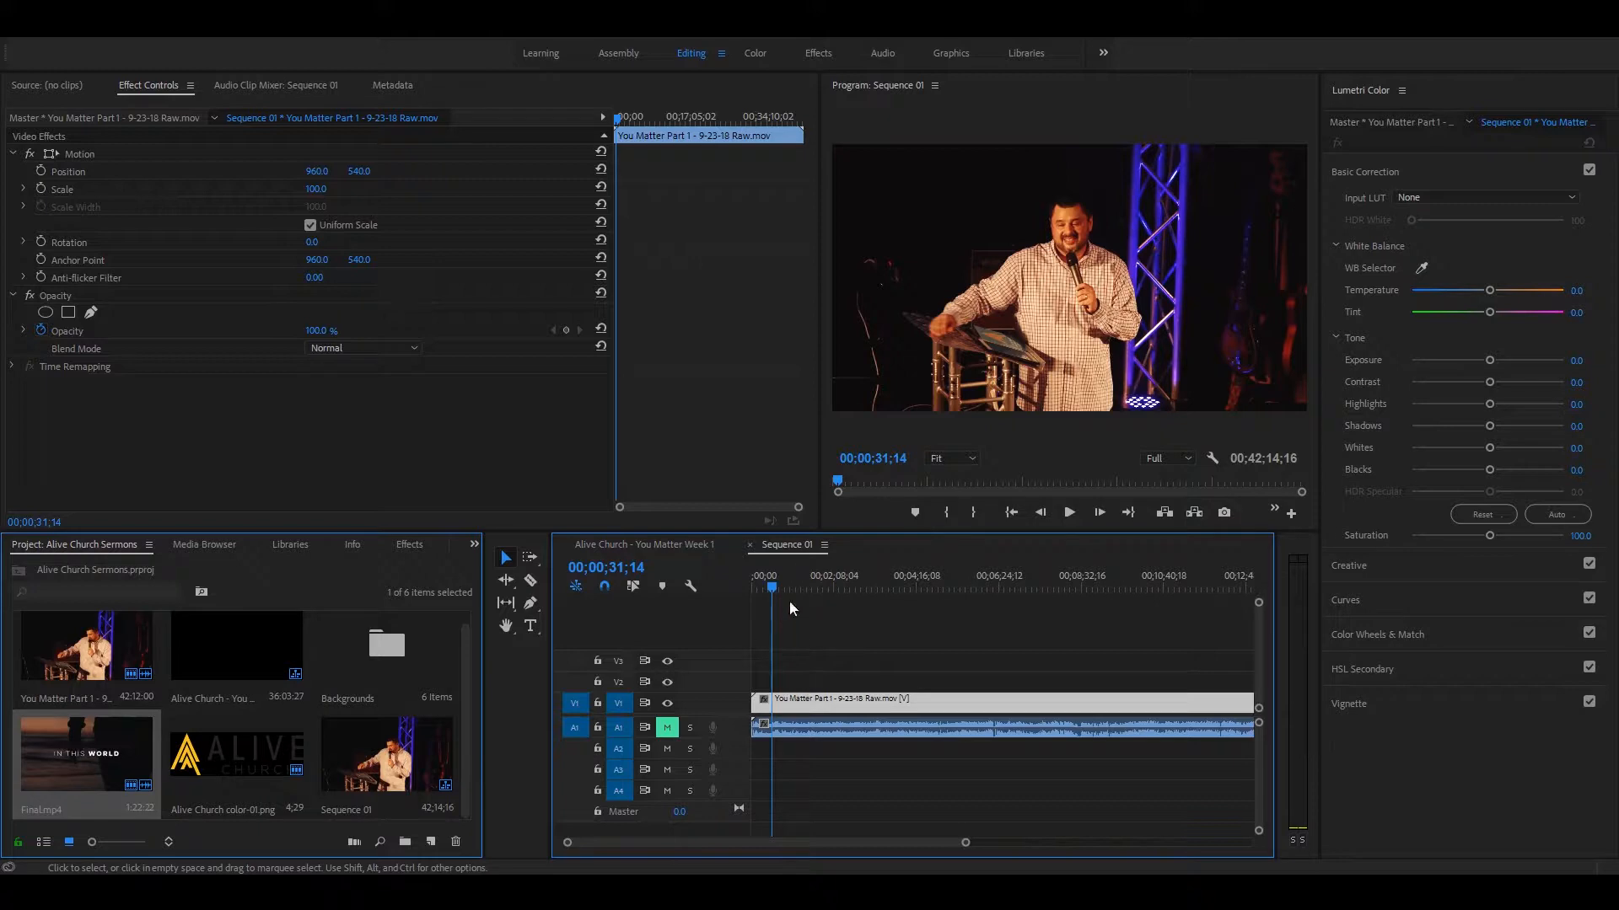
drag(801, 713, 1054, 700)
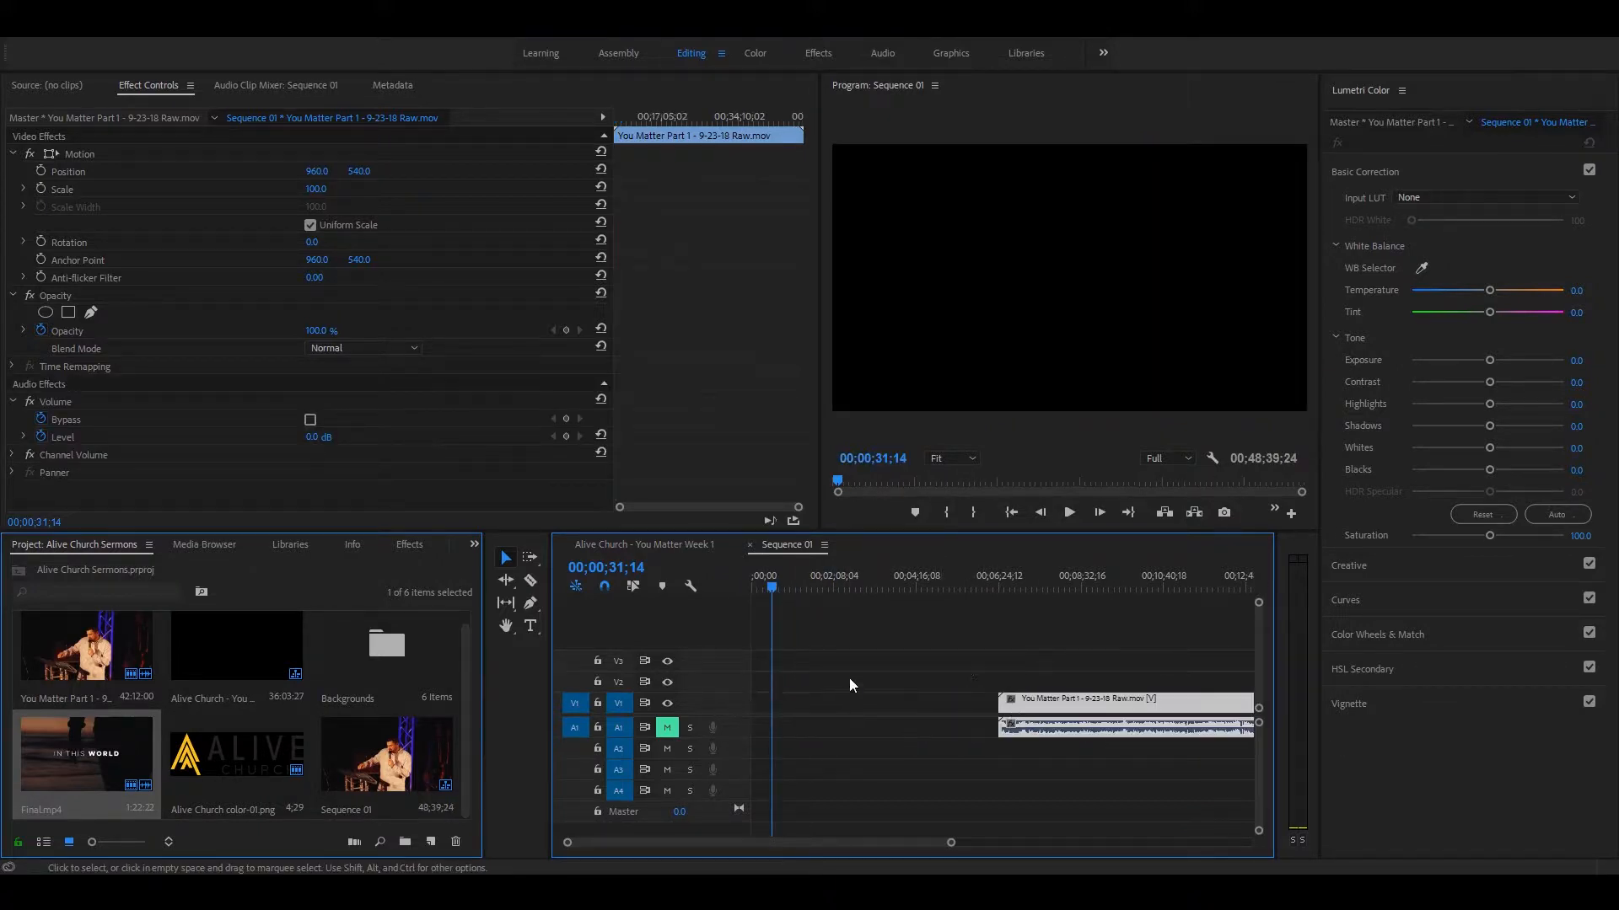
click(967, 670)
drag(967, 658, 1074, 751)
drag(1081, 730, 895, 716)
alt+click(982, 711)
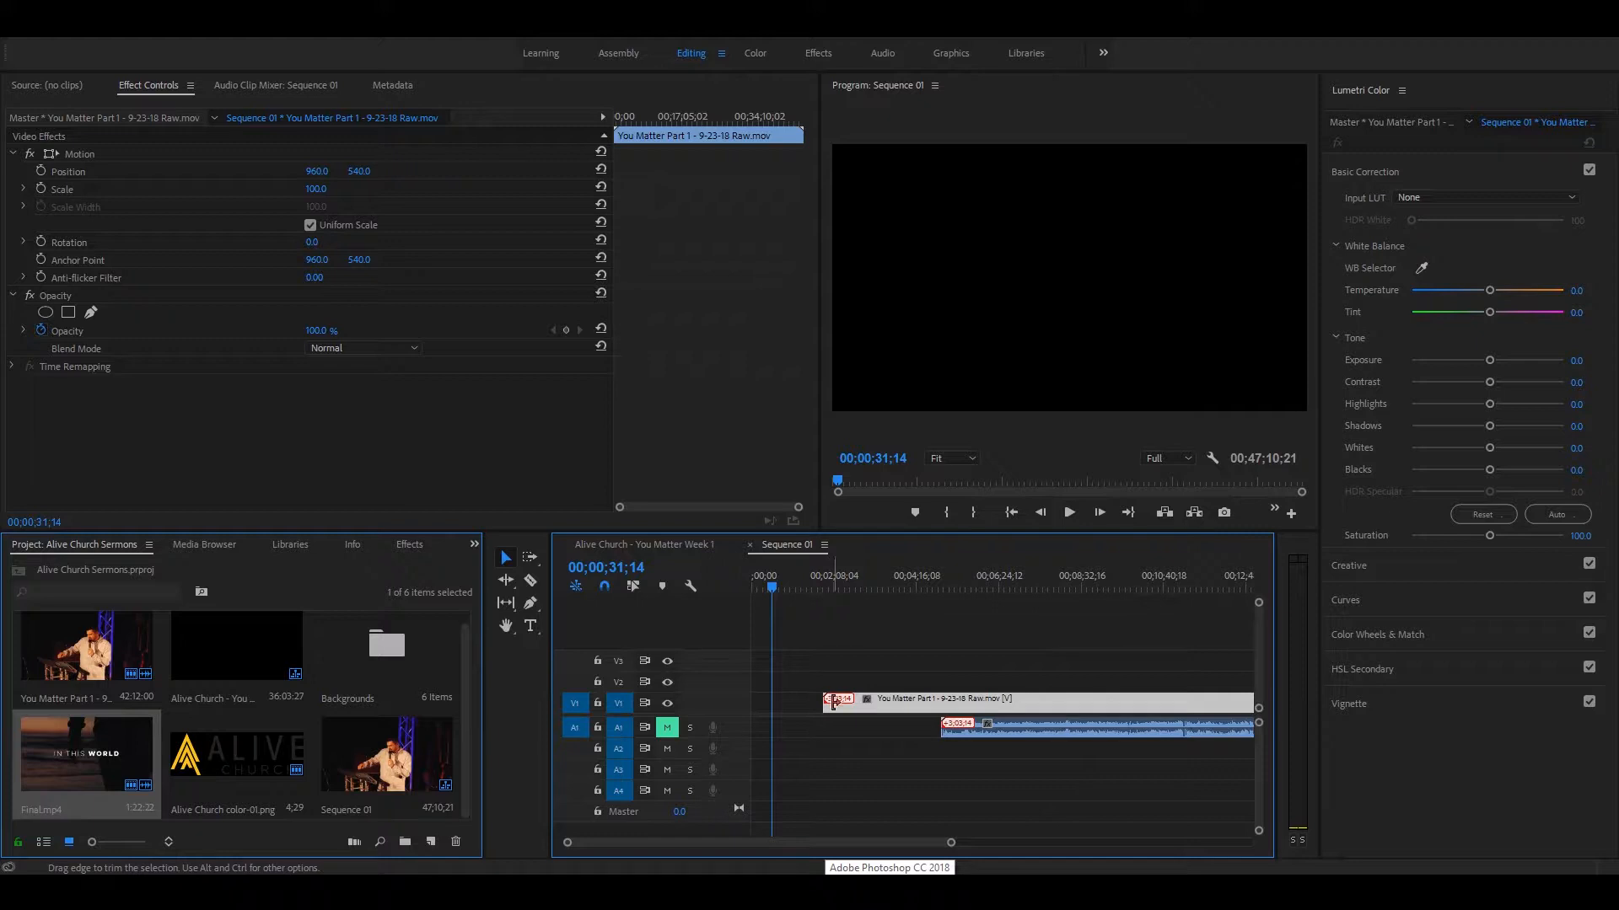
drag(900, 708, 1018, 711)
drag(966, 653, 1091, 818)
drag(968, 715, 1054, 716)
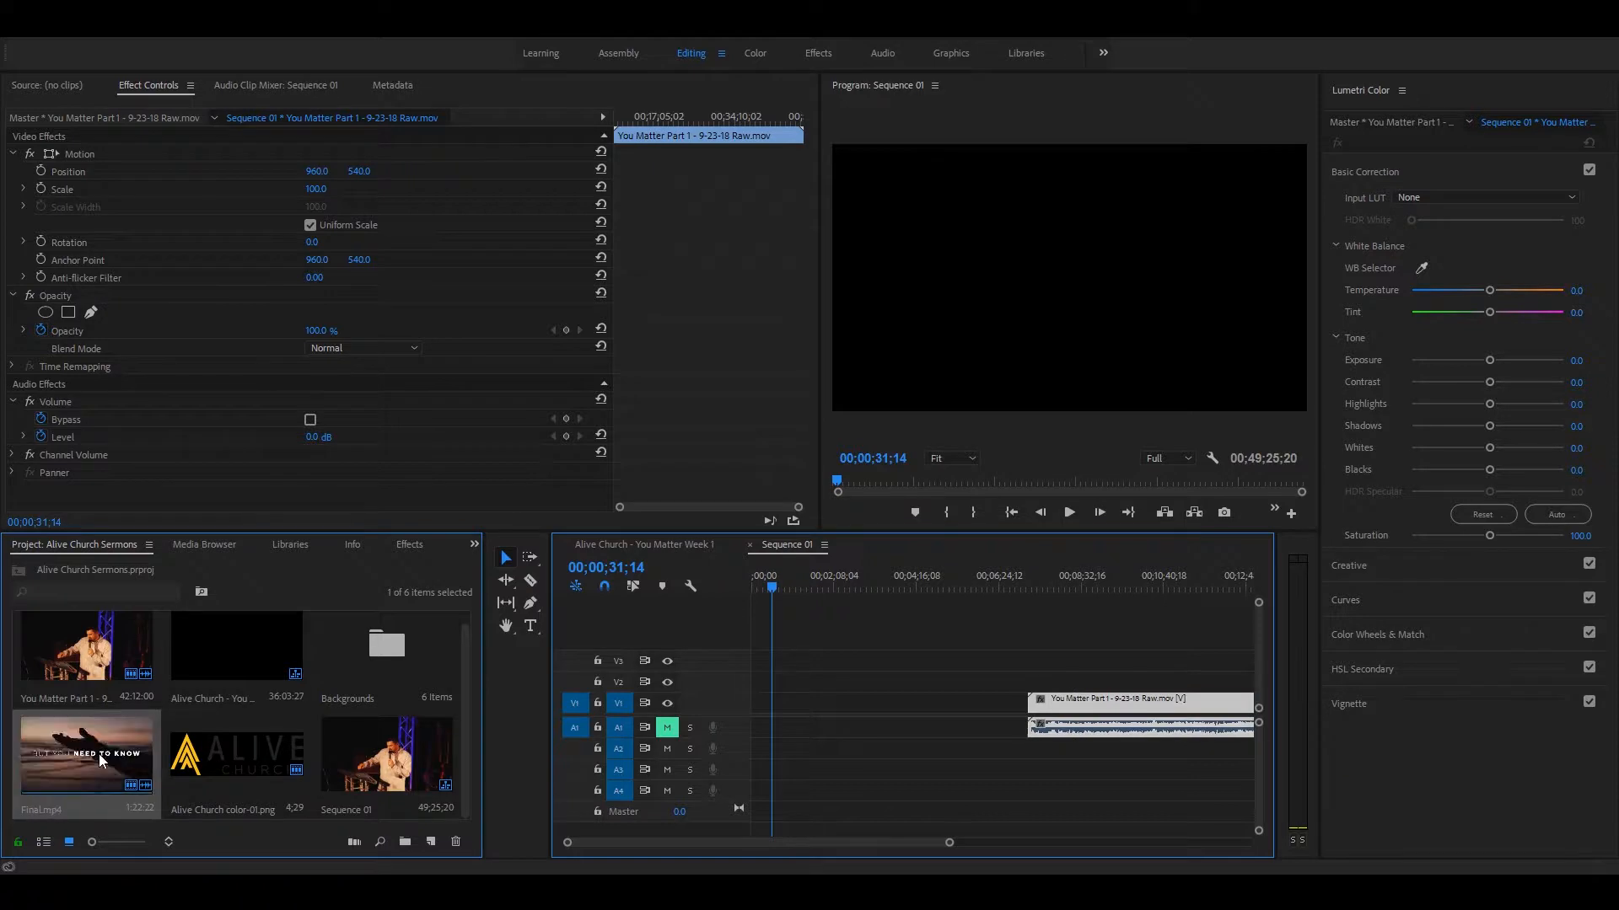
drag(91, 750, 742, 723)
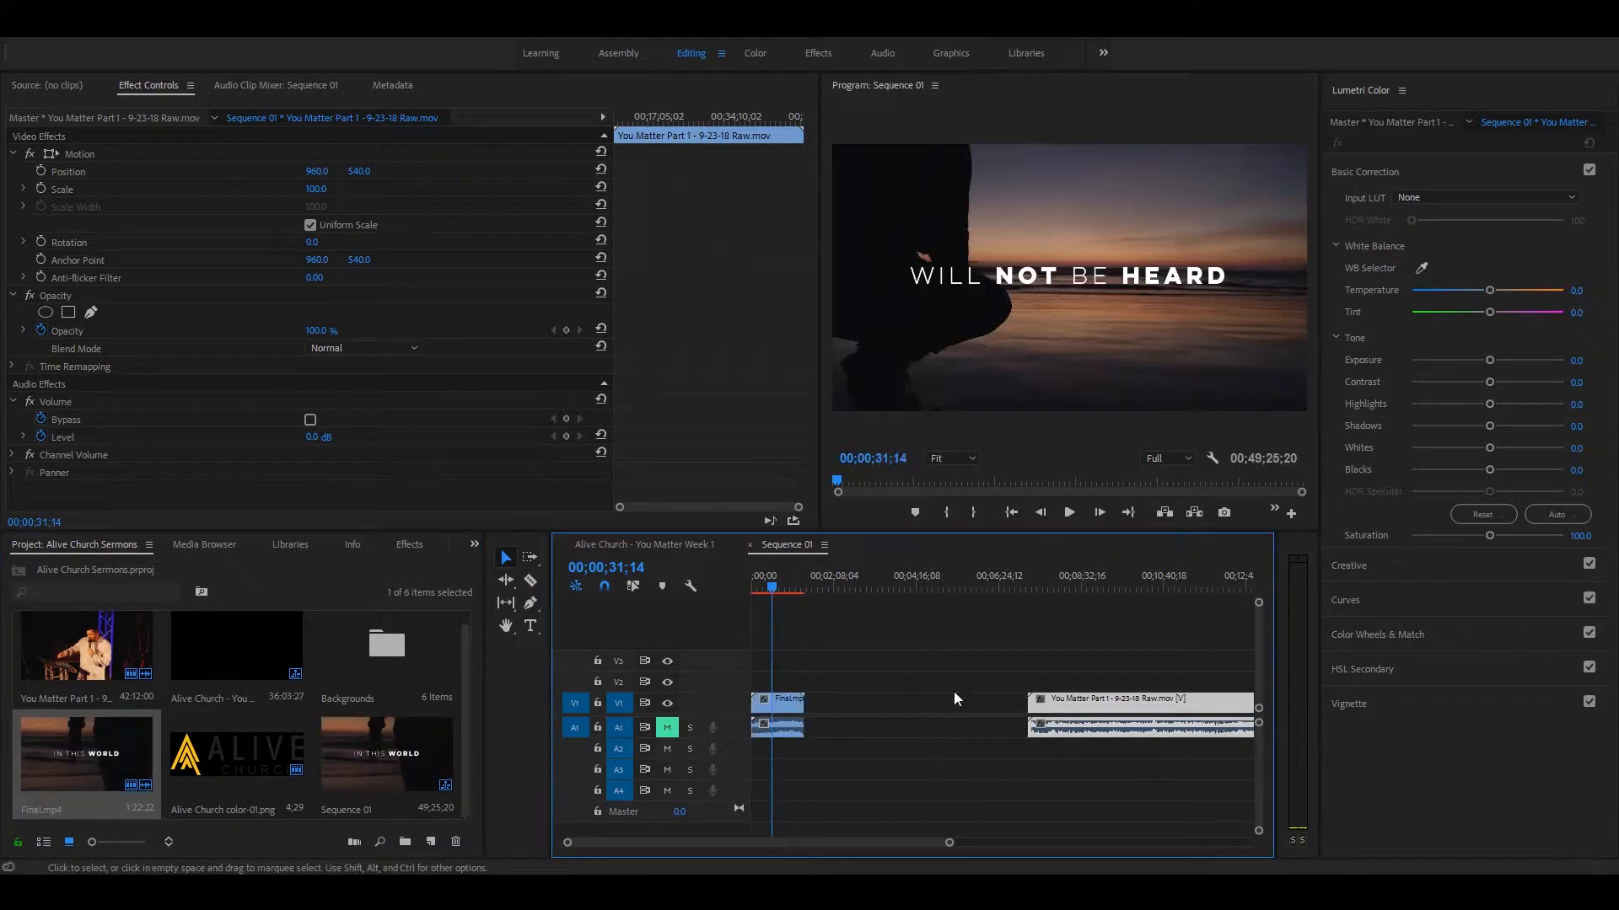
Step: Try moving the sermon clip over the end of Final.mp4 on V1, play the result and undo the move
drag(1076, 700, 821, 701)
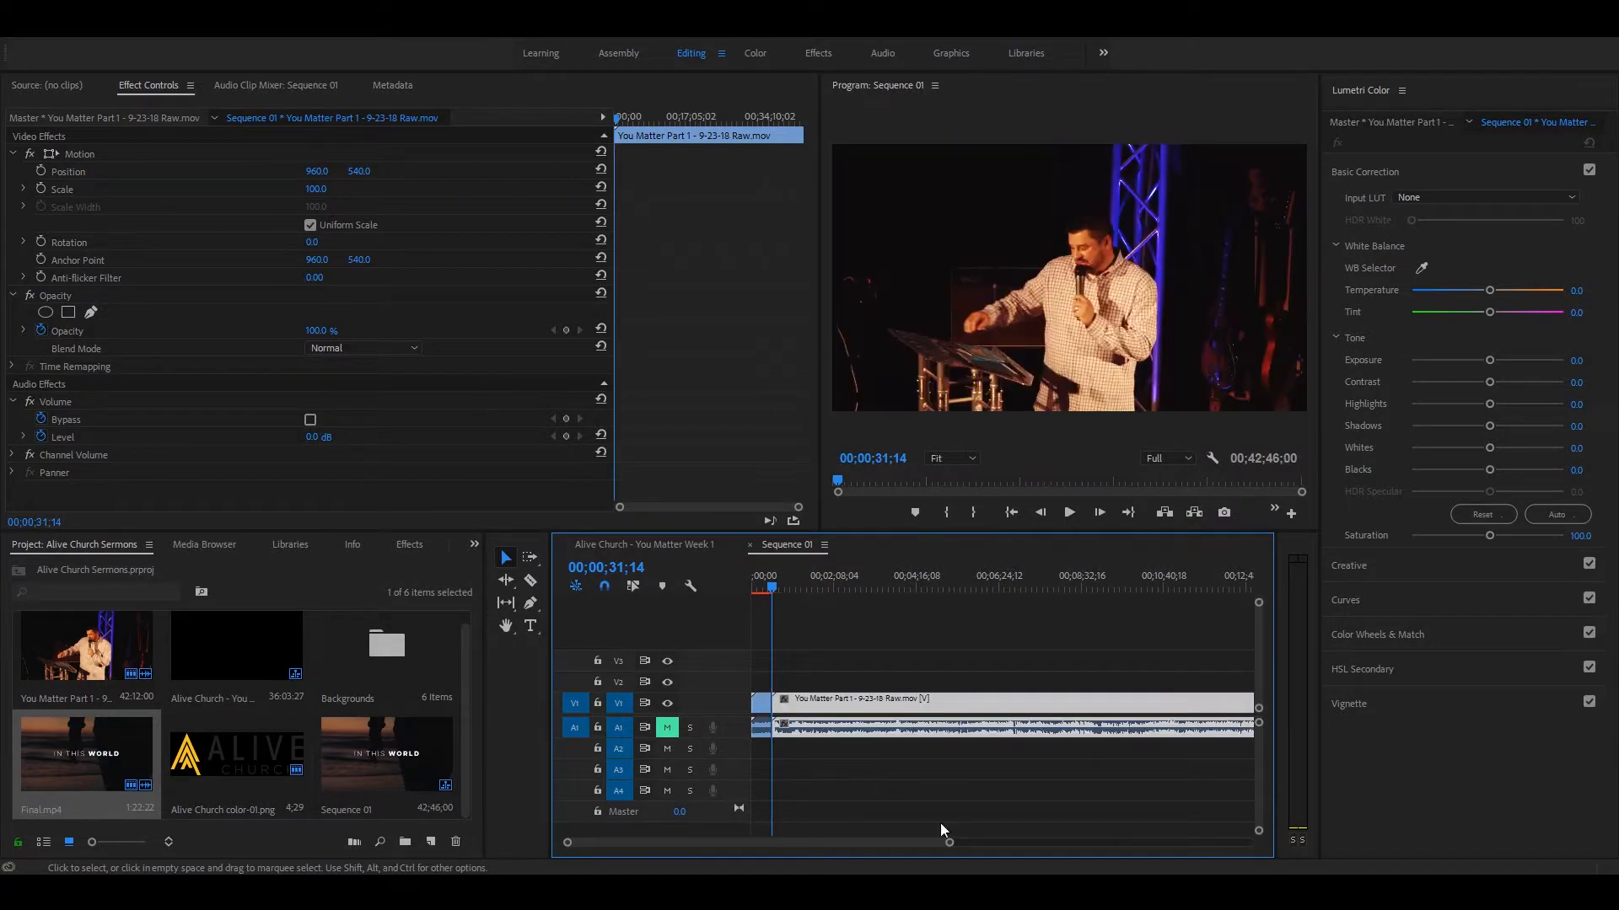
click(762, 587)
key(space)
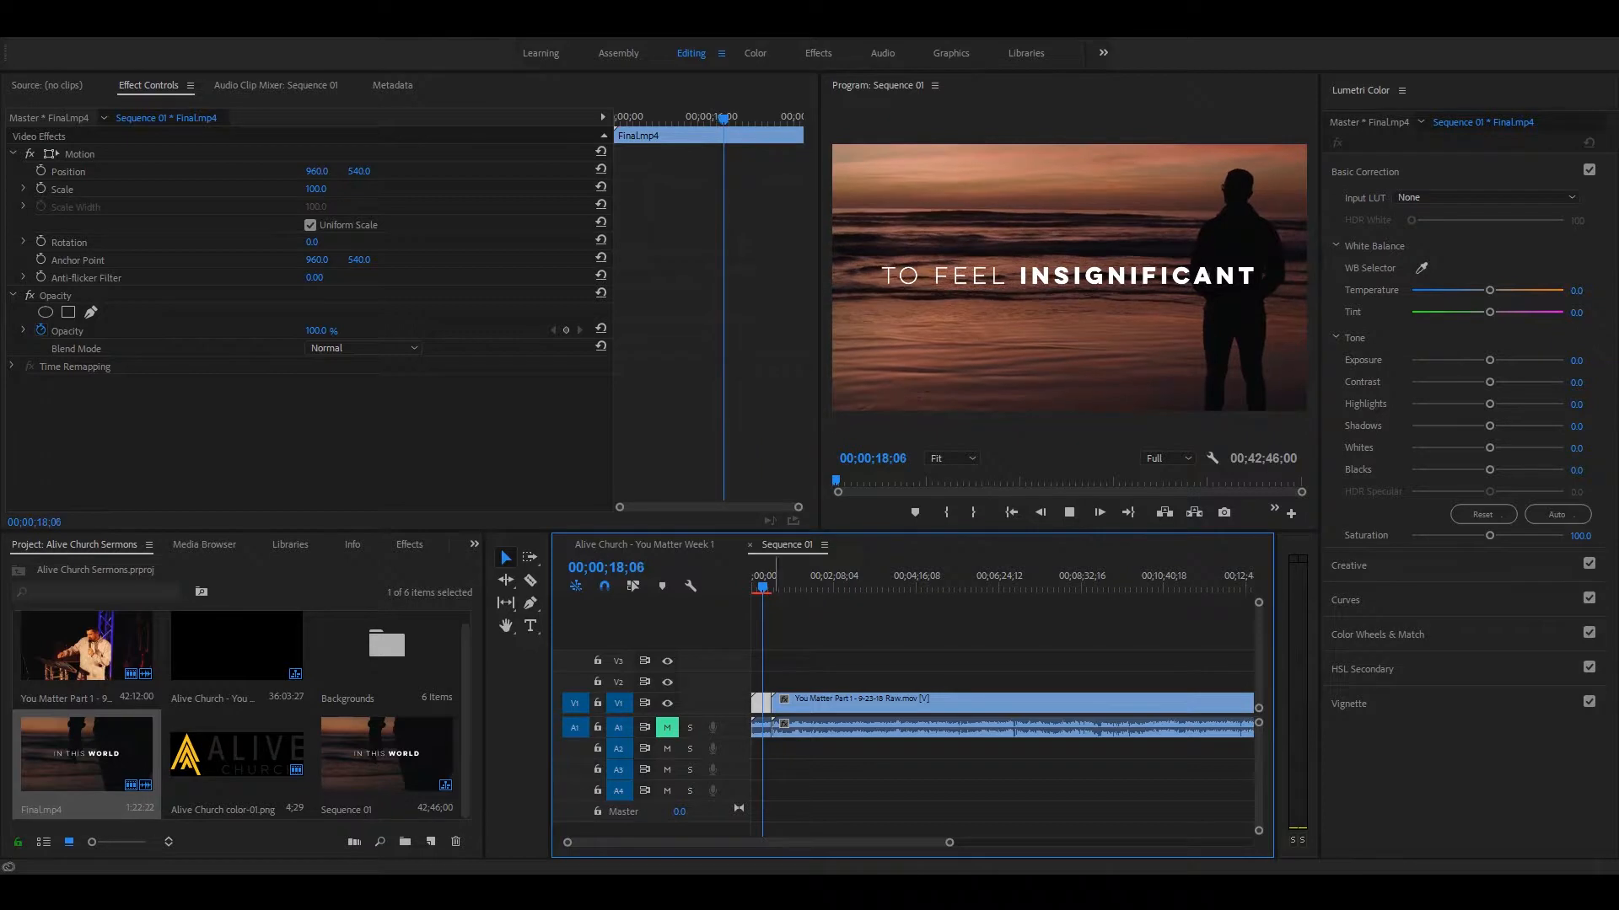
key(=)
key(=)
key(=)
click(901, 593)
drag(901, 592, 974, 590)
key(ctrl+z)
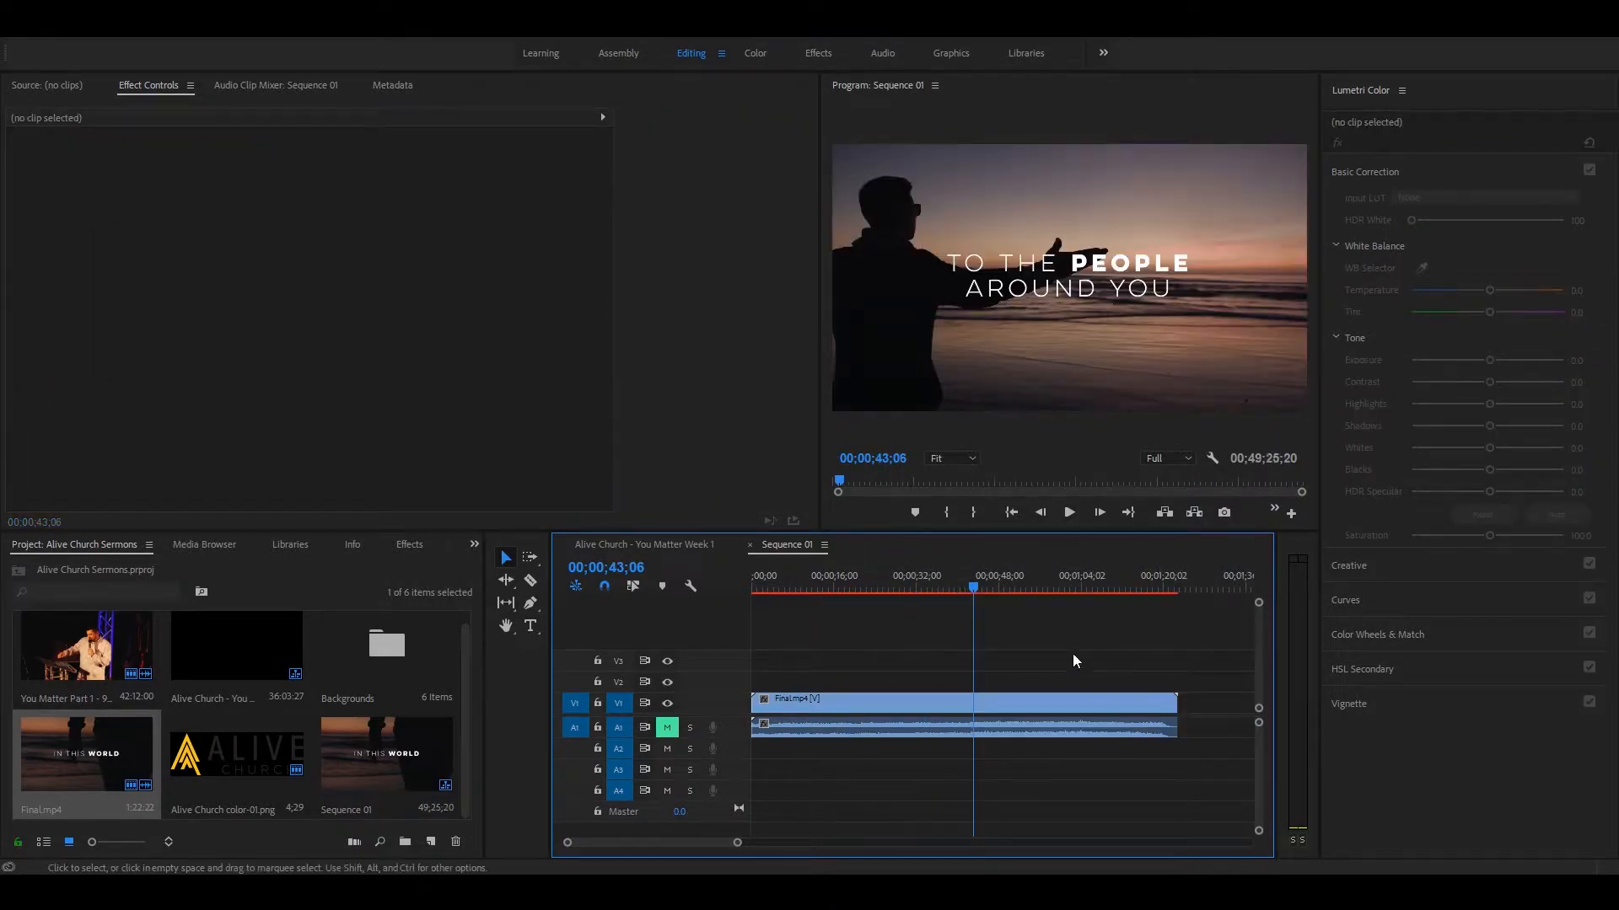
Step: Move the sermon clip to start at about 2:30, and put Final.mp4's video on V2 and its audio on A2
key(minus)
key(minus)
key(minus)
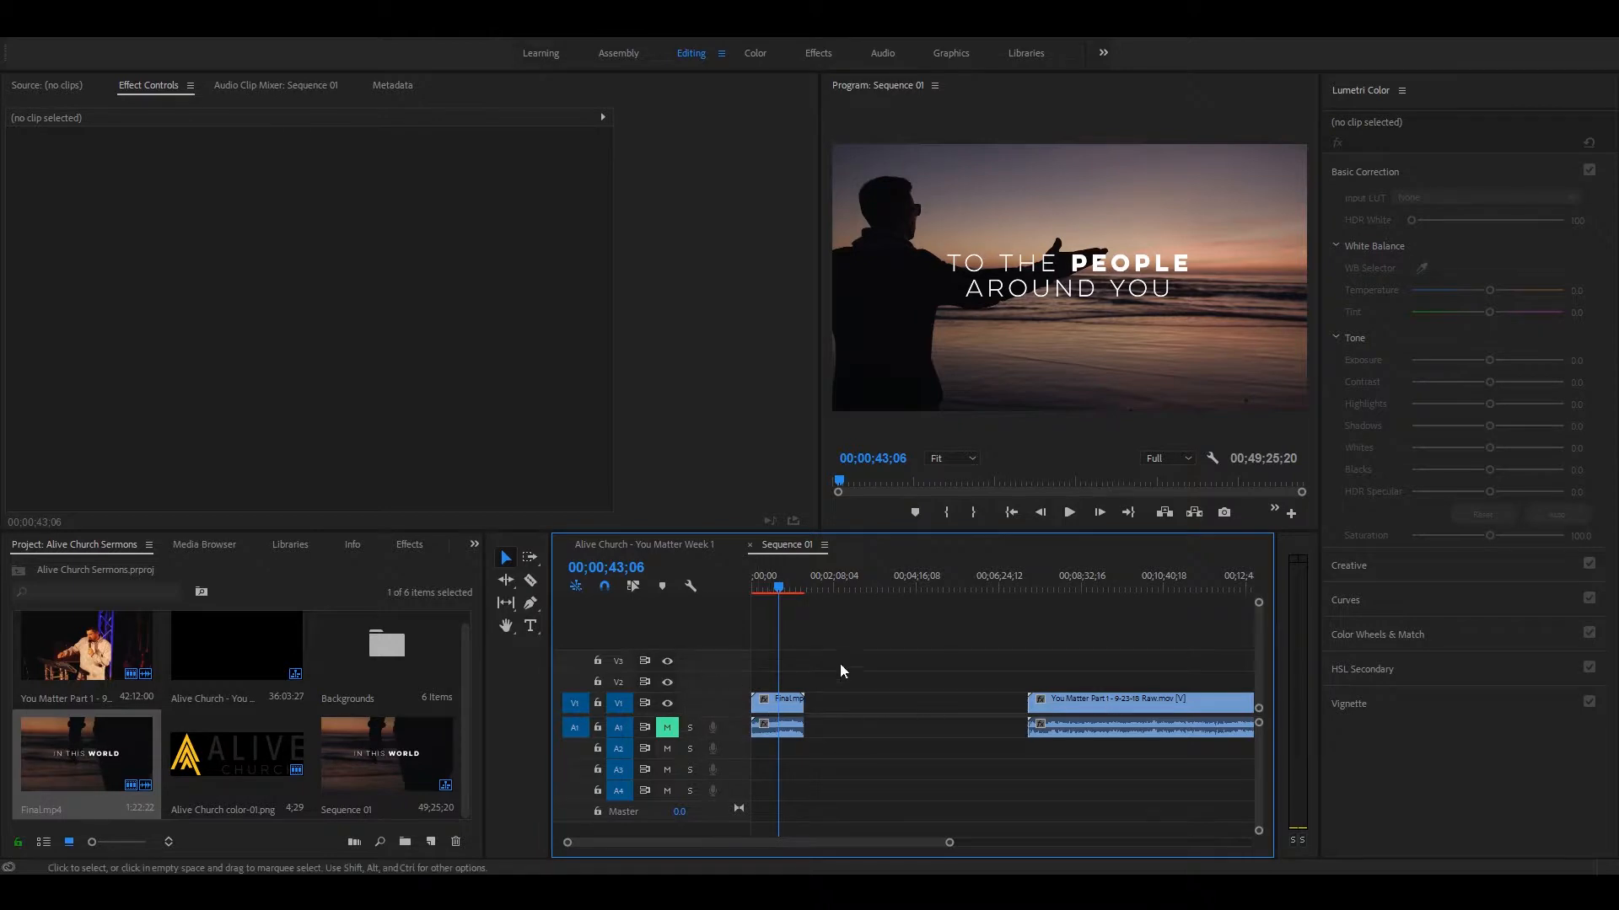
click(754, 699)
drag(1062, 706, 893, 710)
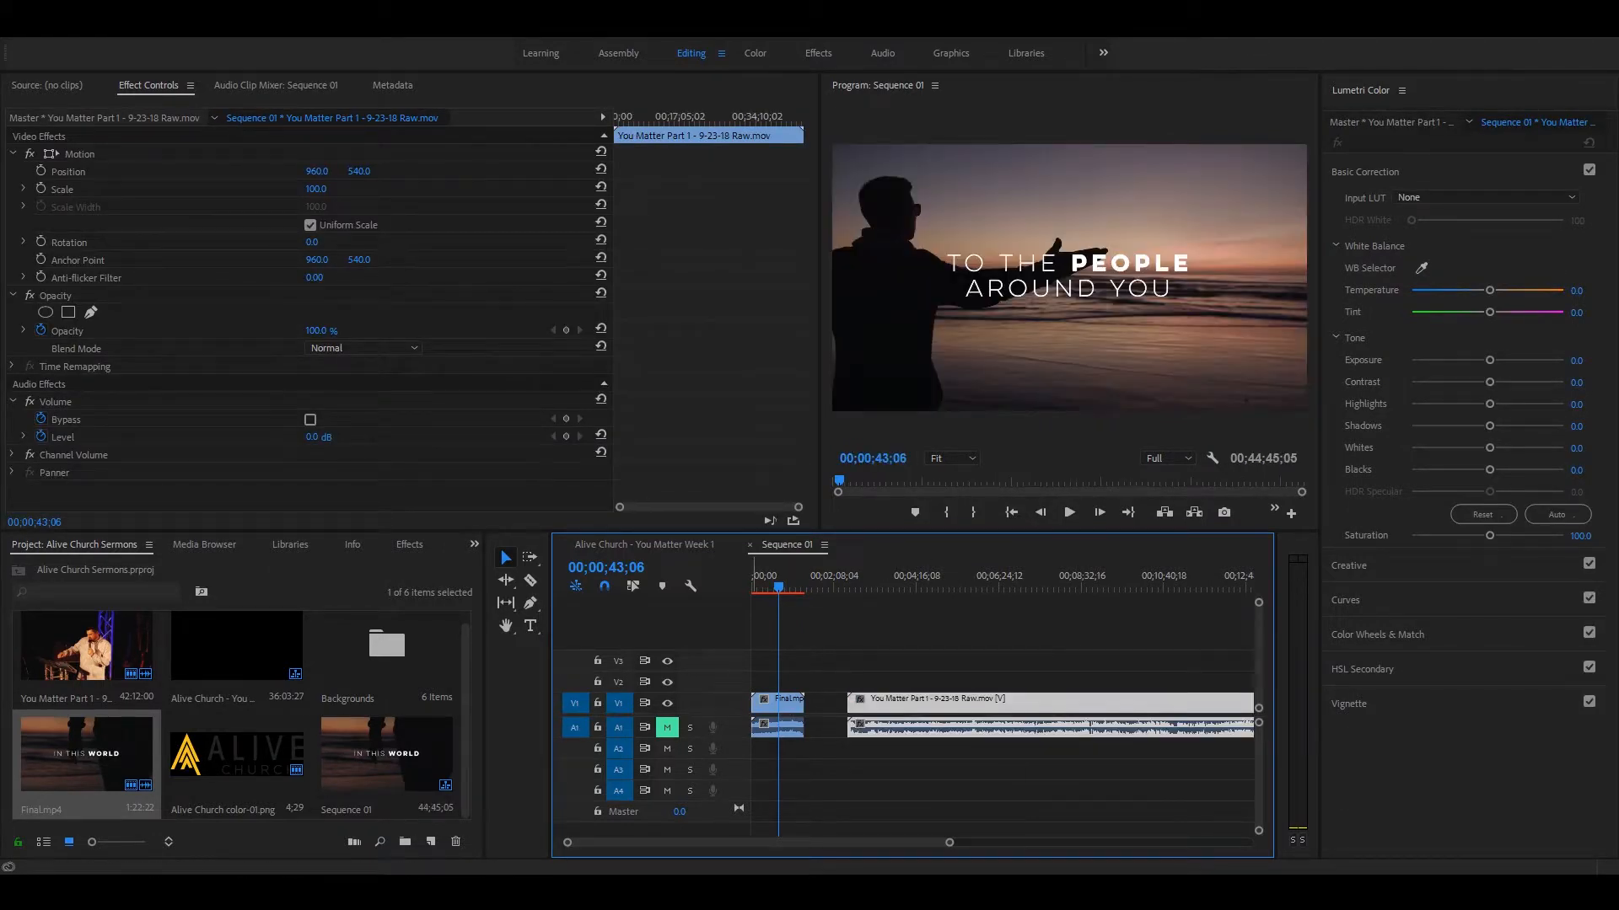
drag(783, 708, 783, 682)
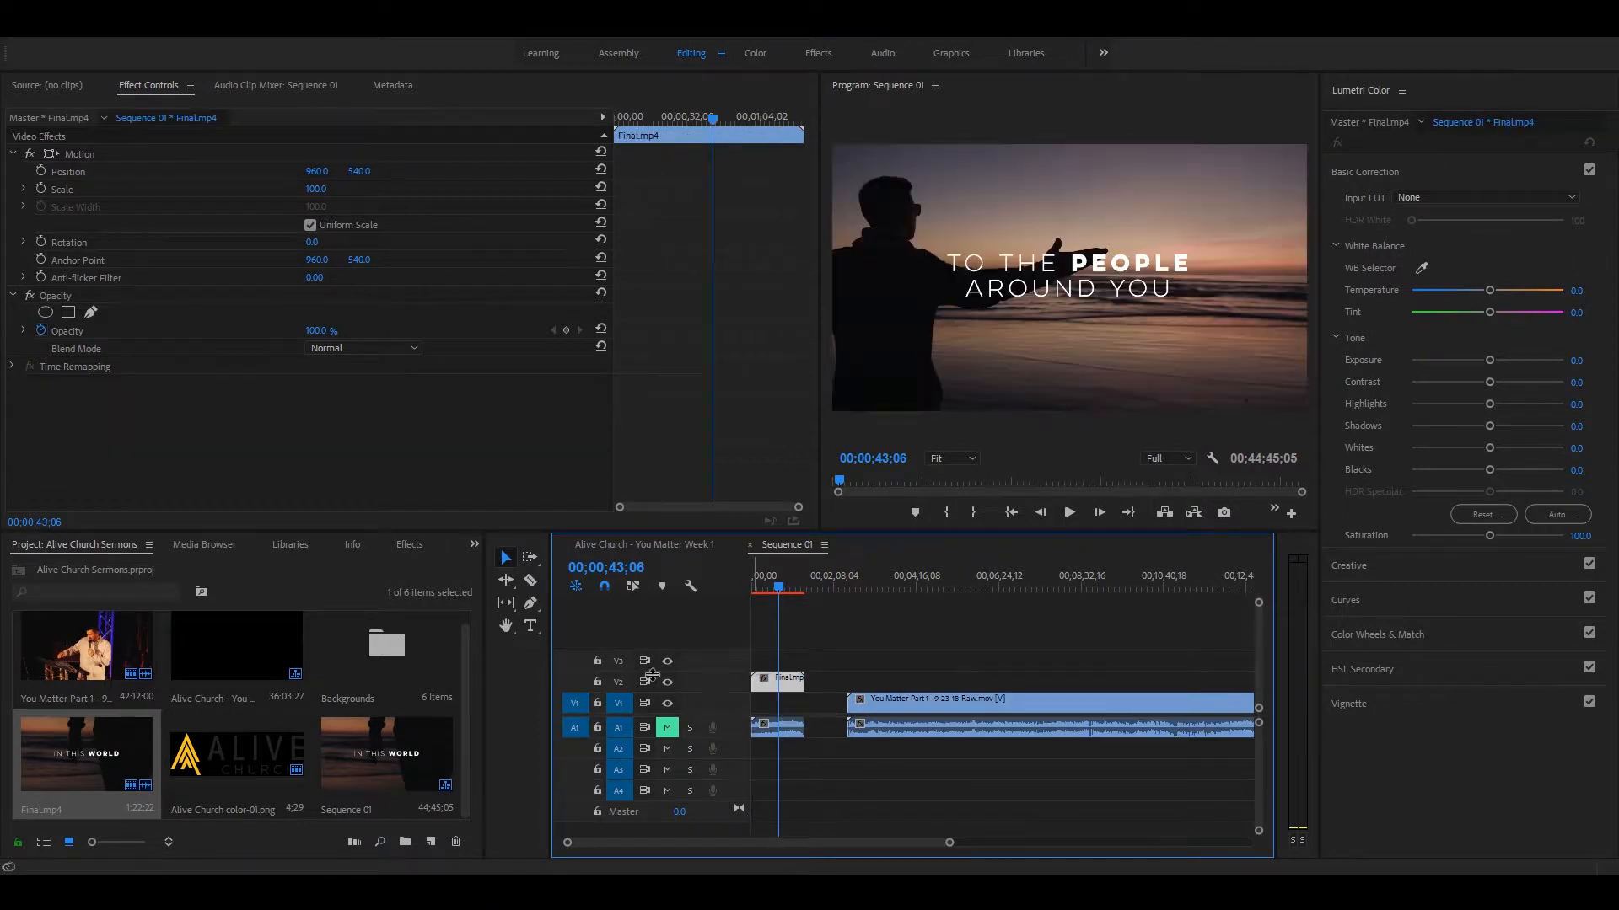
drag(799, 733, 801, 755)
Step: Shift Final.mp4 so that its end overlaps the start of the sermon clip, and mute audio track A2
drag(763, 681, 845, 693)
click(854, 583)
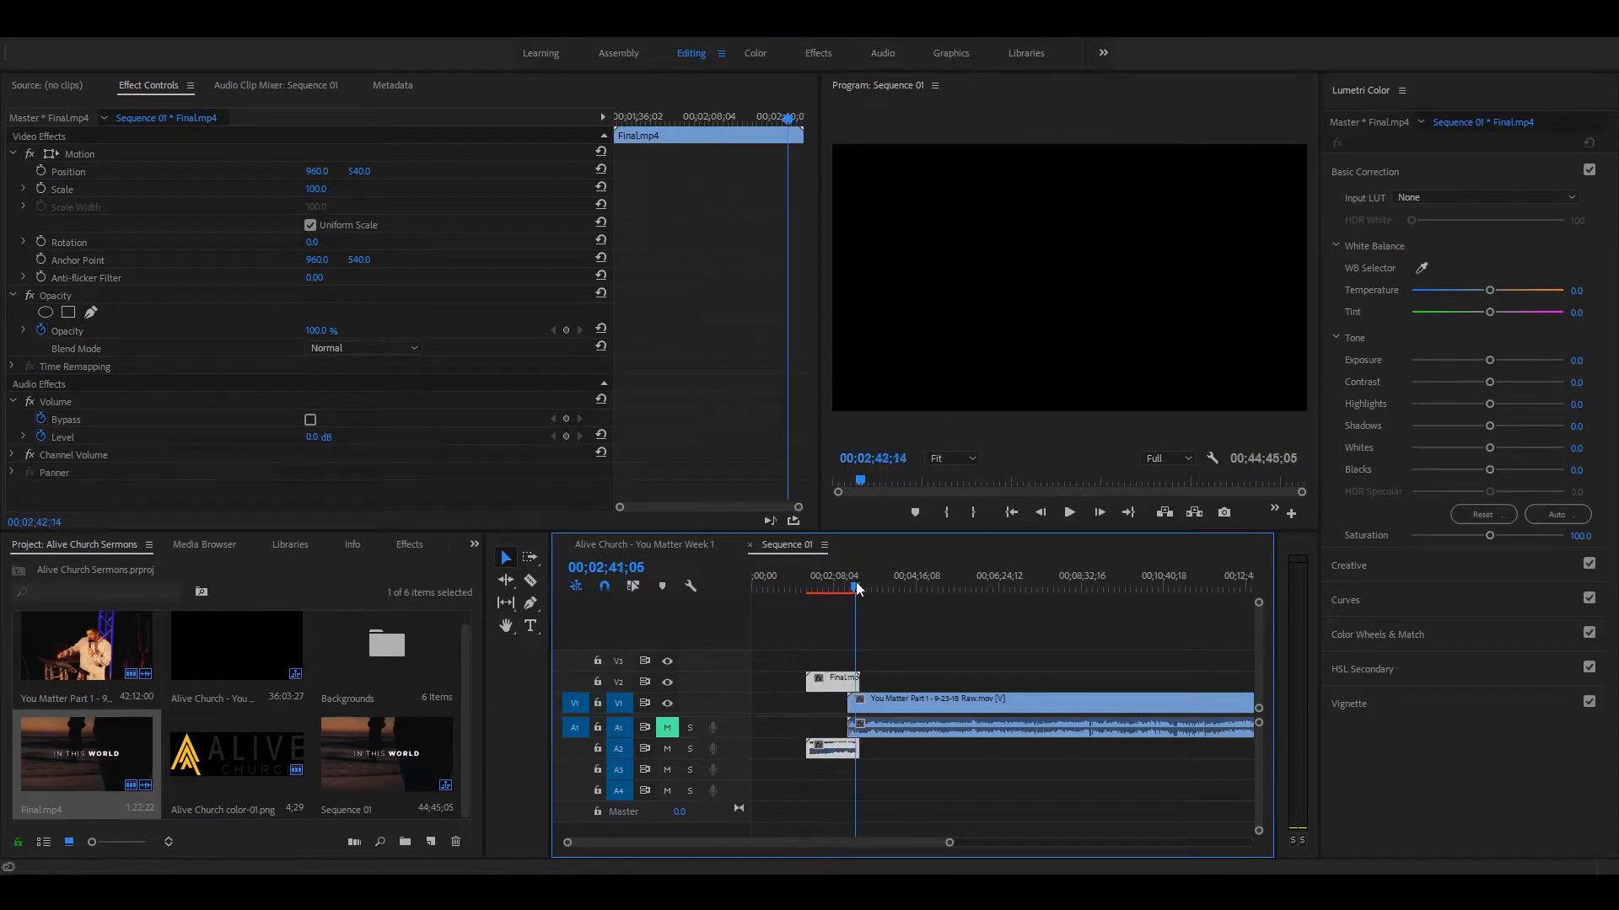
key(equal)
key(equal)
key(equal)
mouse_move(937, 586)
mouse_down()
mouse_move(1057, 584)
mouse_move(942, 586)
mouse_up()
click(666, 748)
click(987, 683)
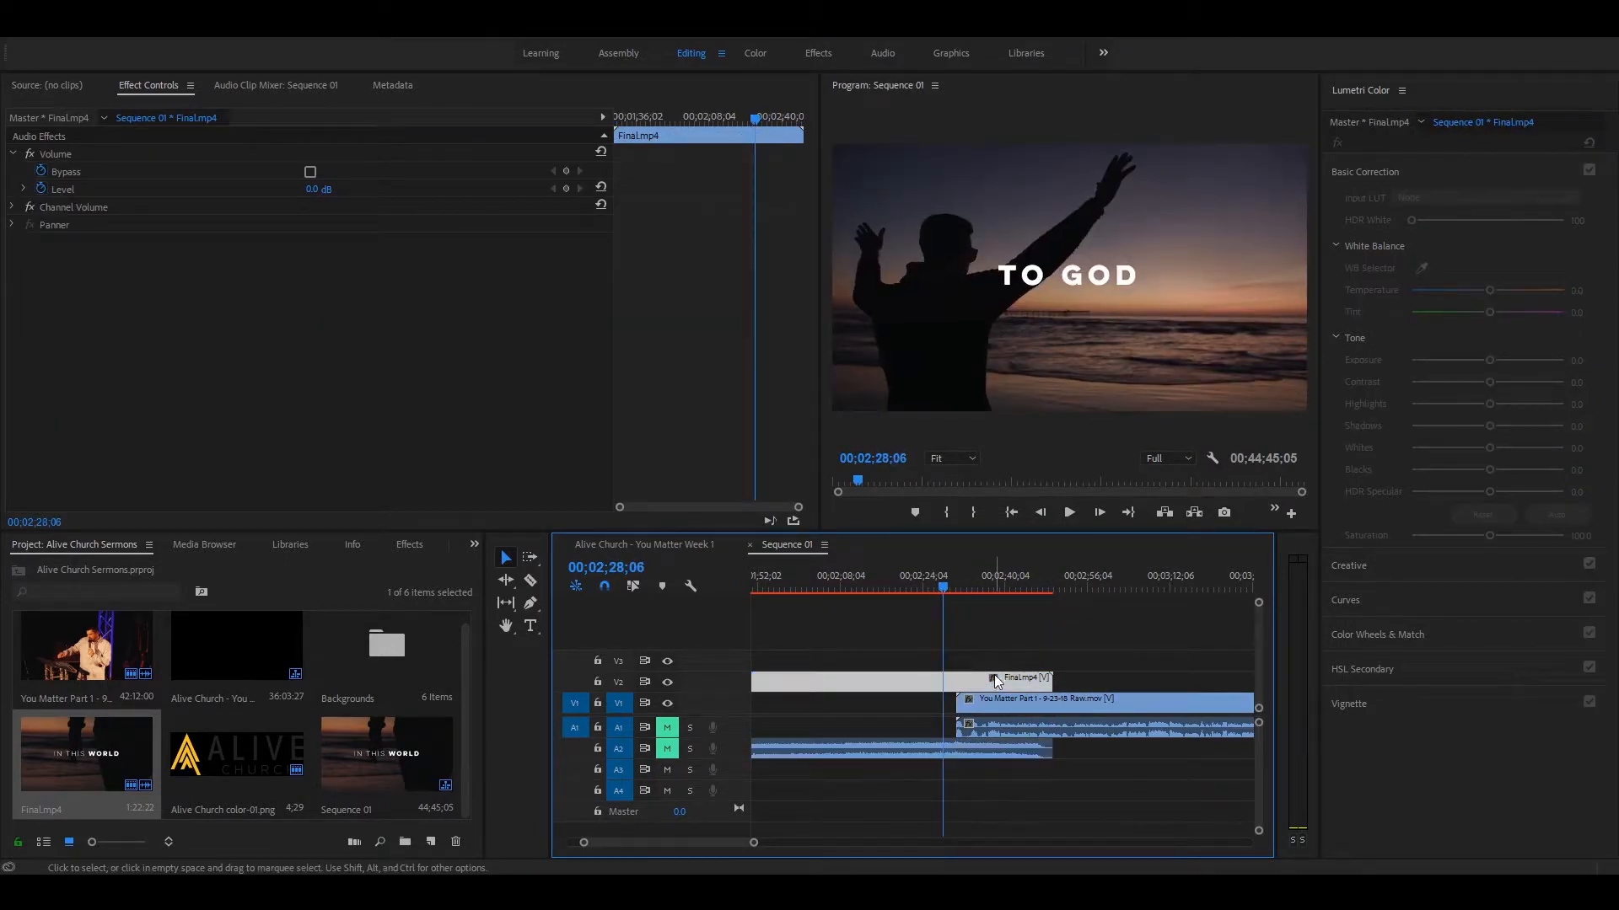
Step: Move the playhead to the sermon clip's start and add a Cross Dissolve to the end of the Final.mp4 video on V2
drag(944, 587, 955, 587)
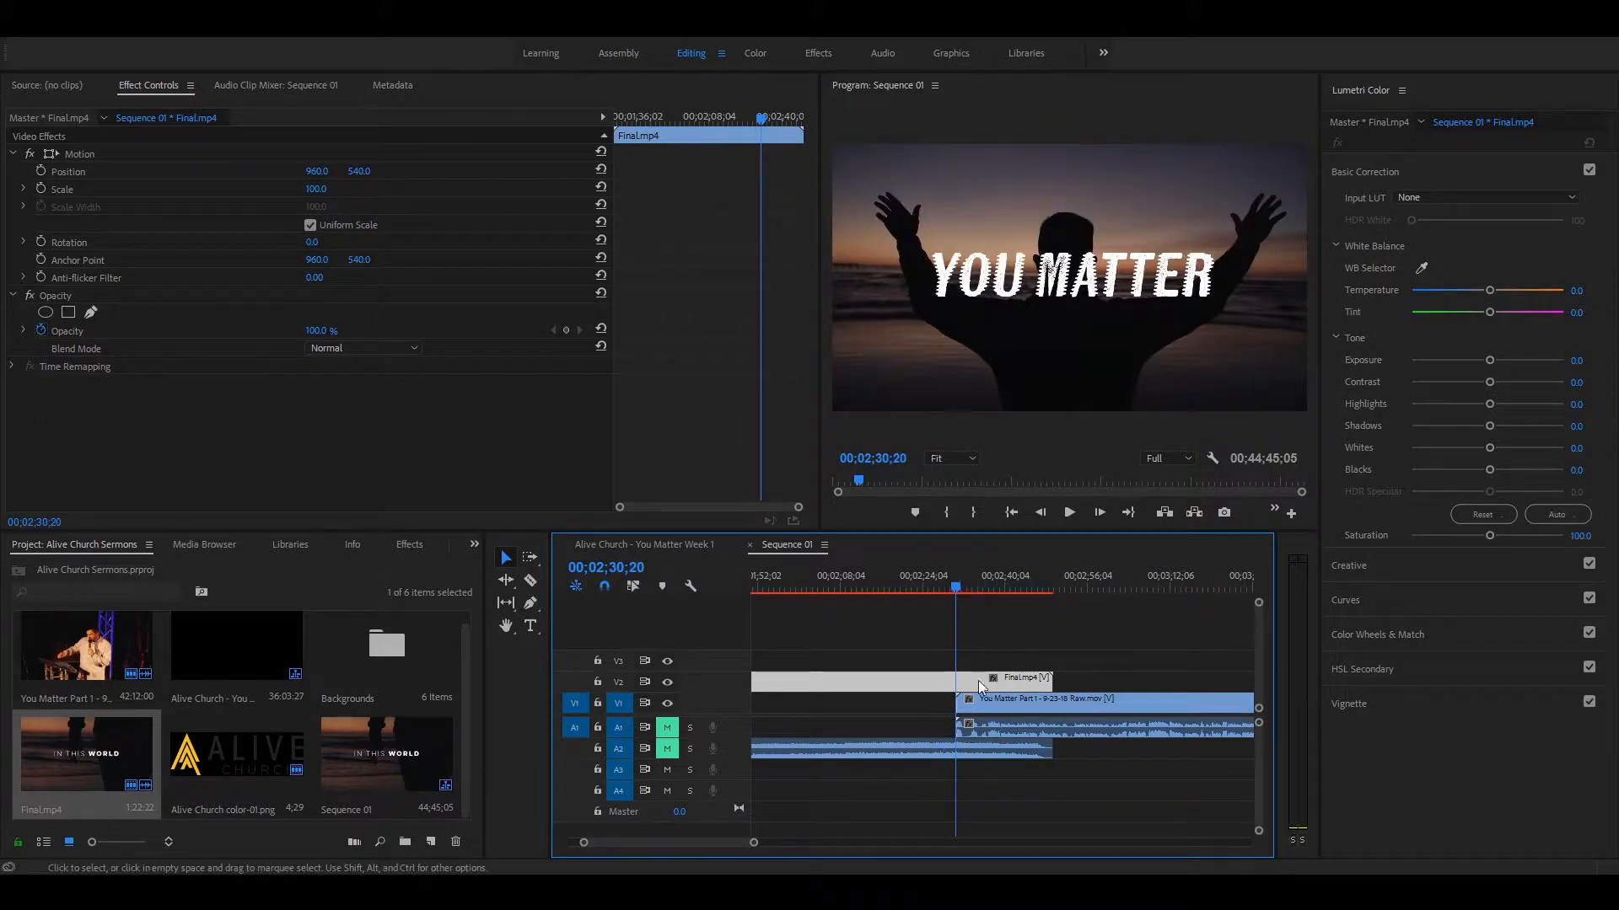
click(1037, 641)
click(1013, 682)
key(minus)
key(equal)
key(equal)
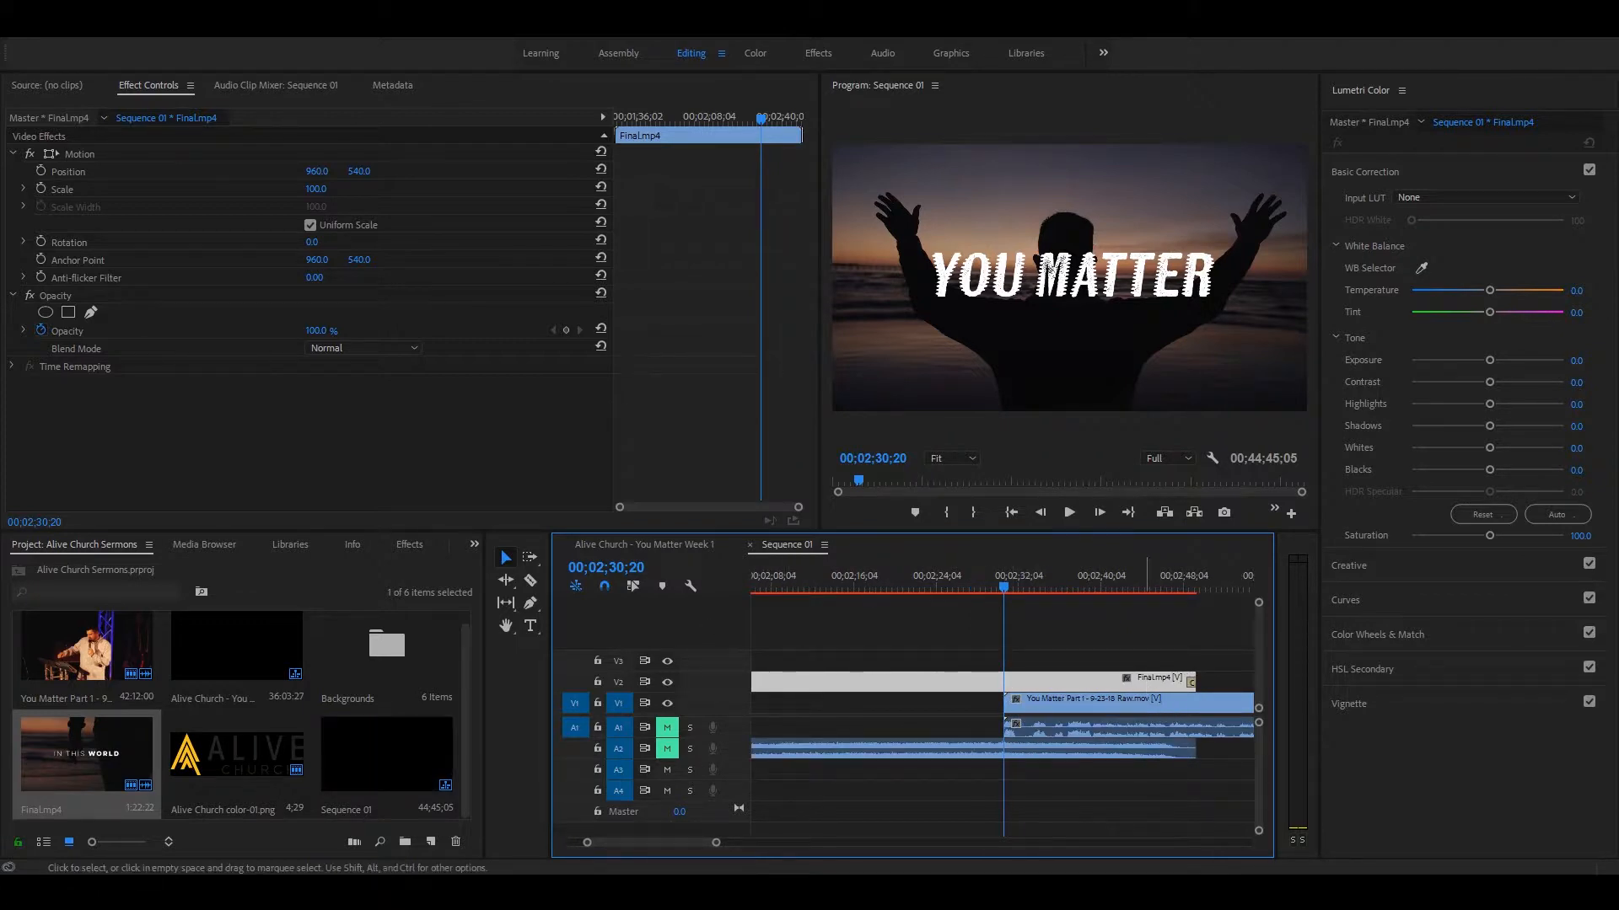
Step: Try different end points for the Final.mp4 video above the sermon's start, and undo shifting the clip
drag(1192, 680, 1032, 680)
key(equal)
key(equal)
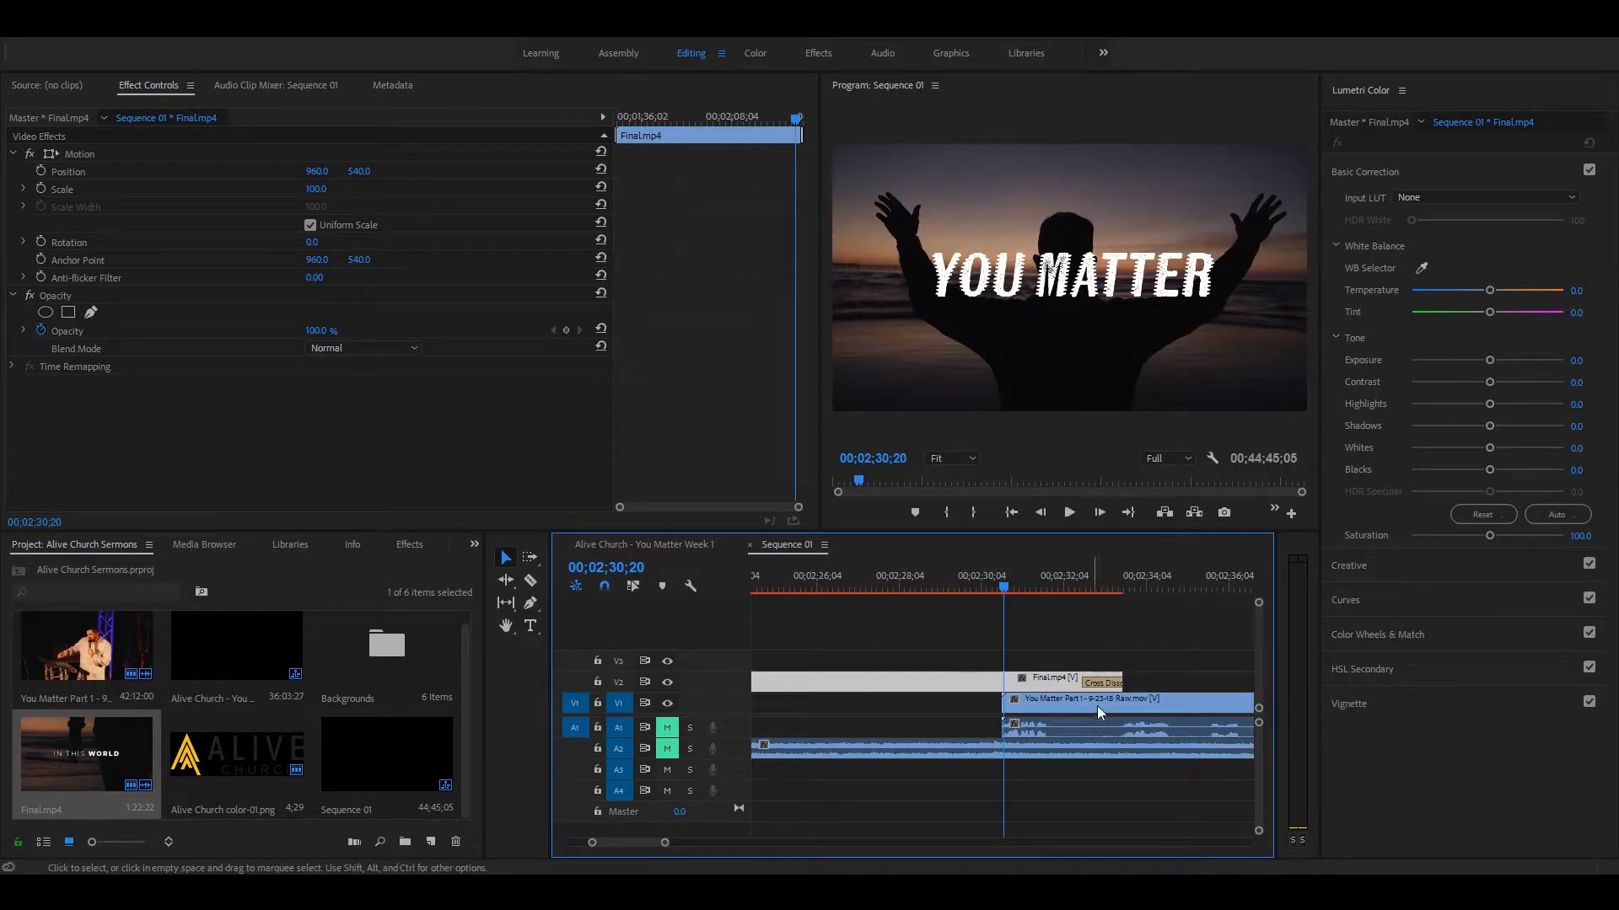
drag(1122, 681, 1217, 657)
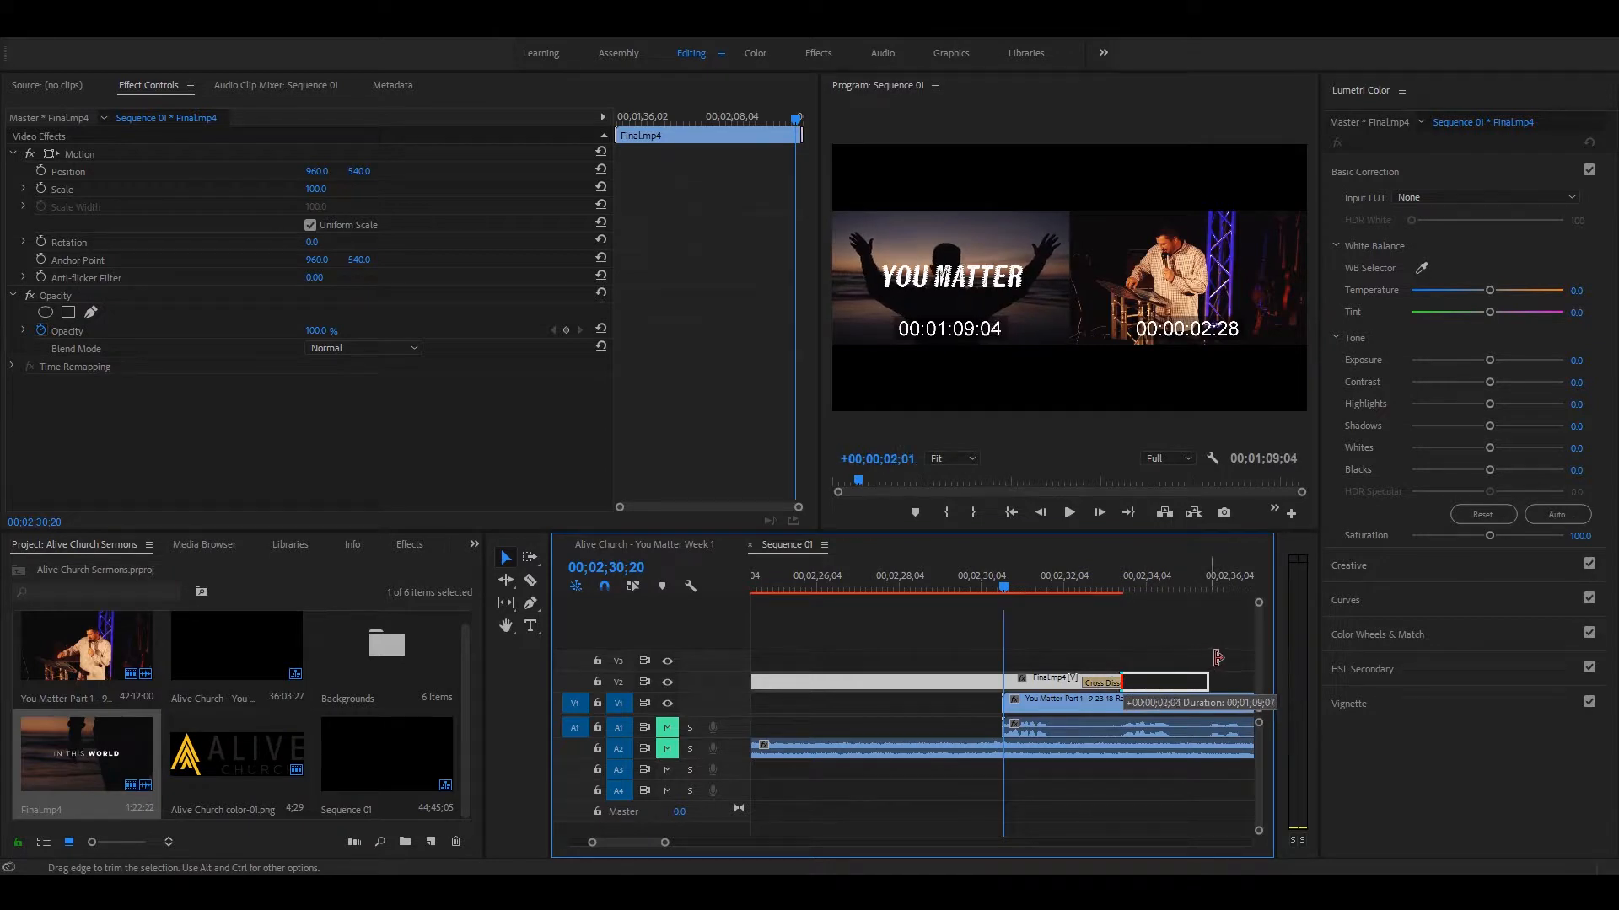
drag(1115, 651, 1155, 679)
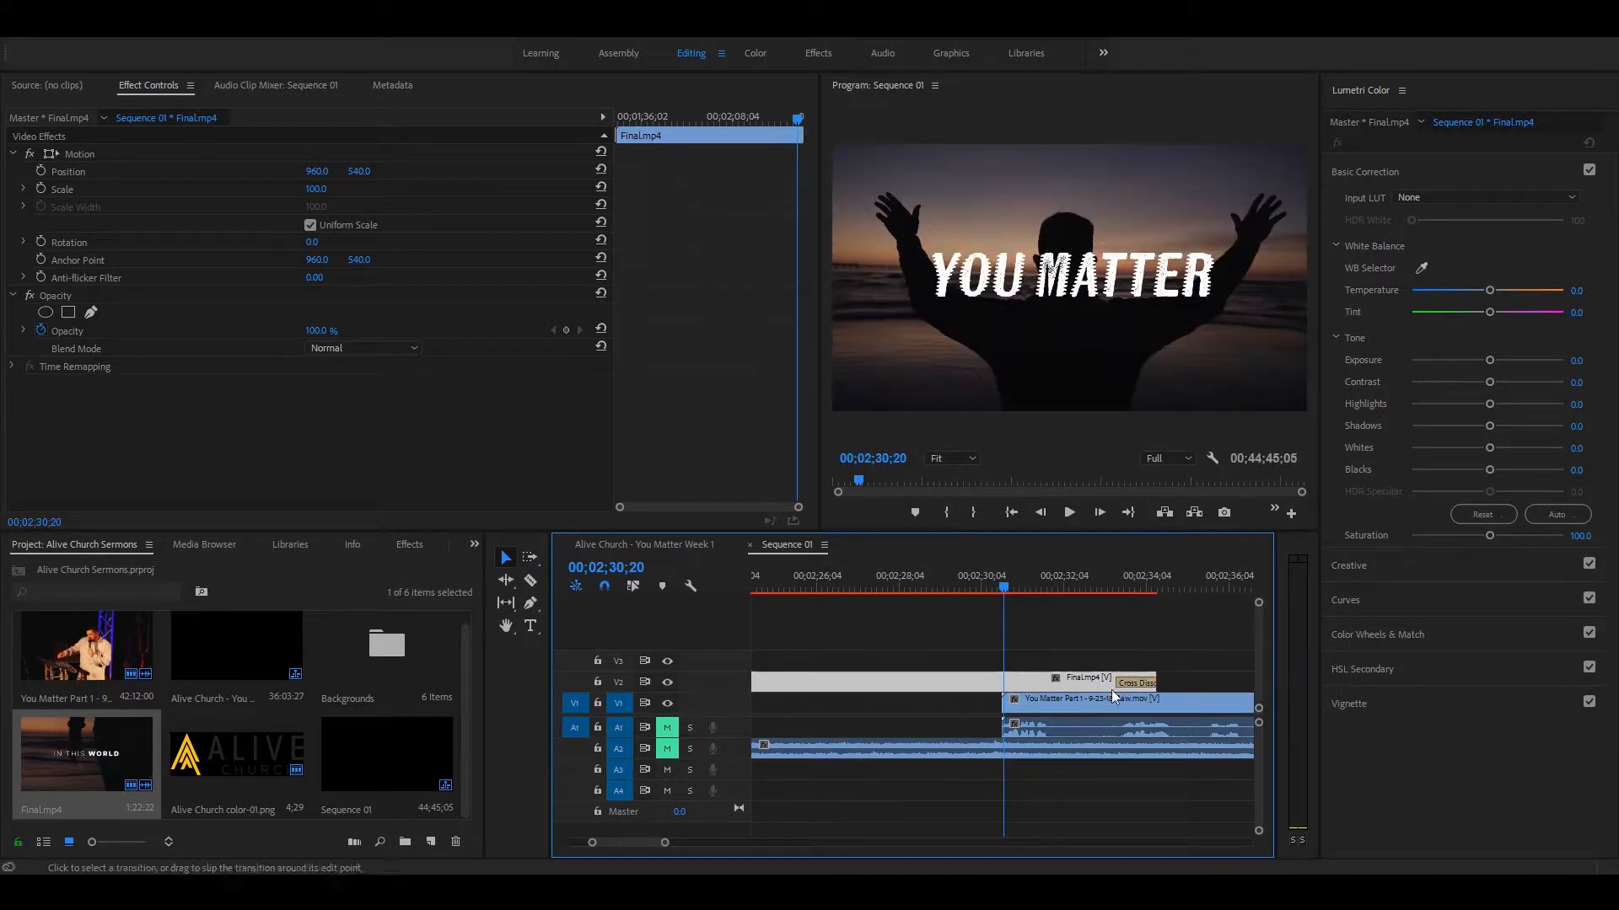
drag(943, 681, 1012, 679)
key(ctrl+z)
key(ctrl+z)
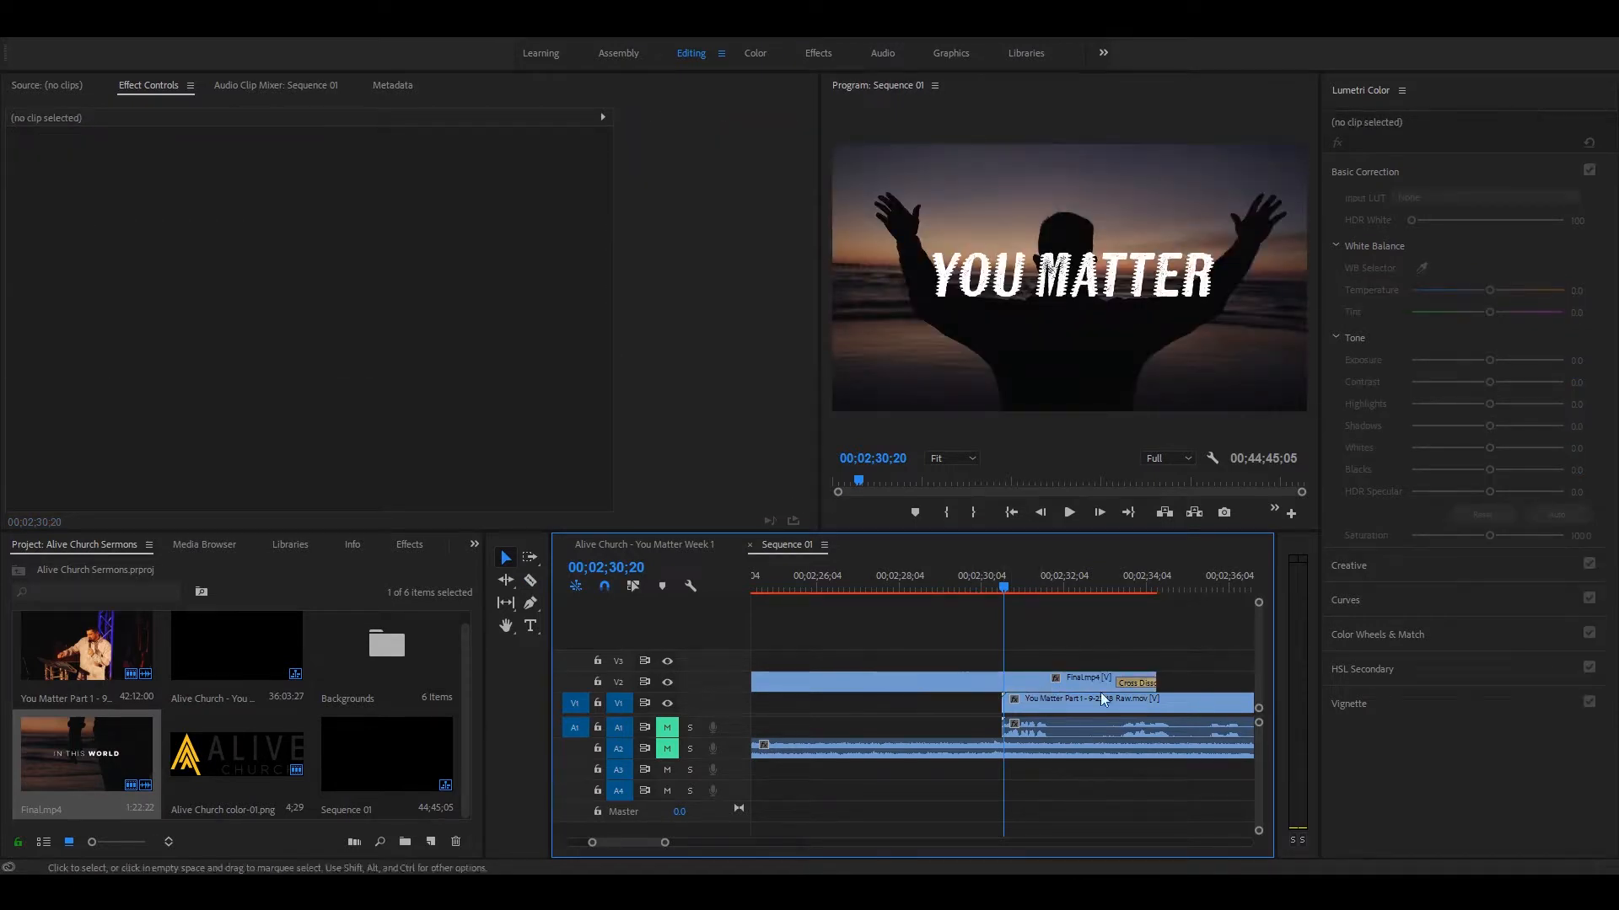
drag(1152, 675, 1203, 681)
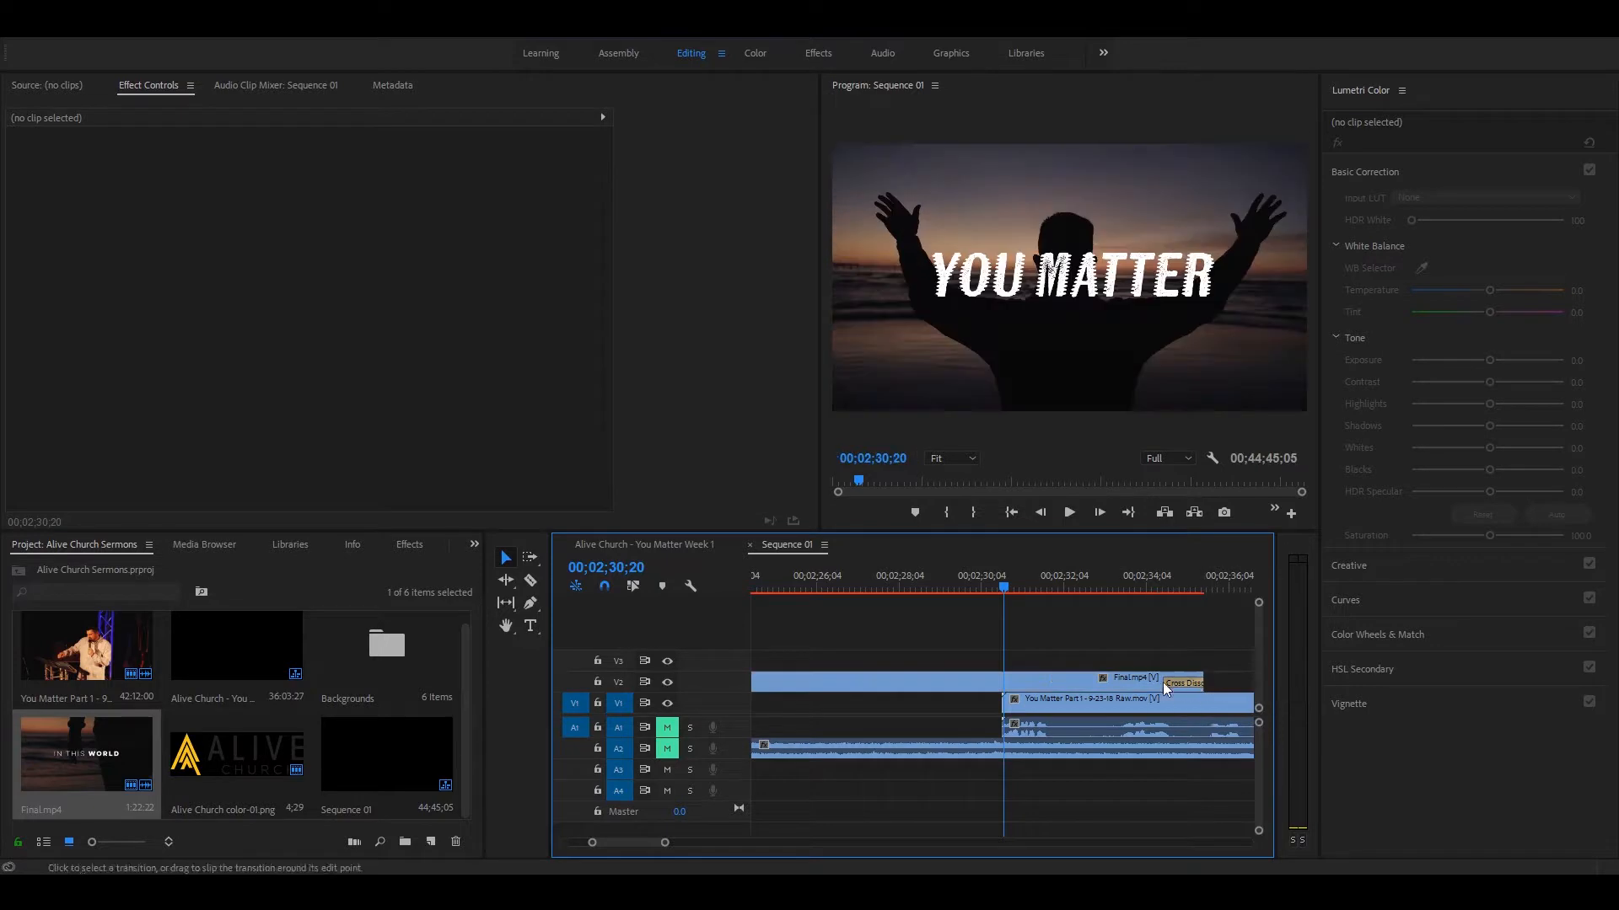
Step: Trim the Final.mp4 video on V2 to end at 2:31:20, and play the dissolve into the sermon clip
drag(1004, 580, 1046, 607)
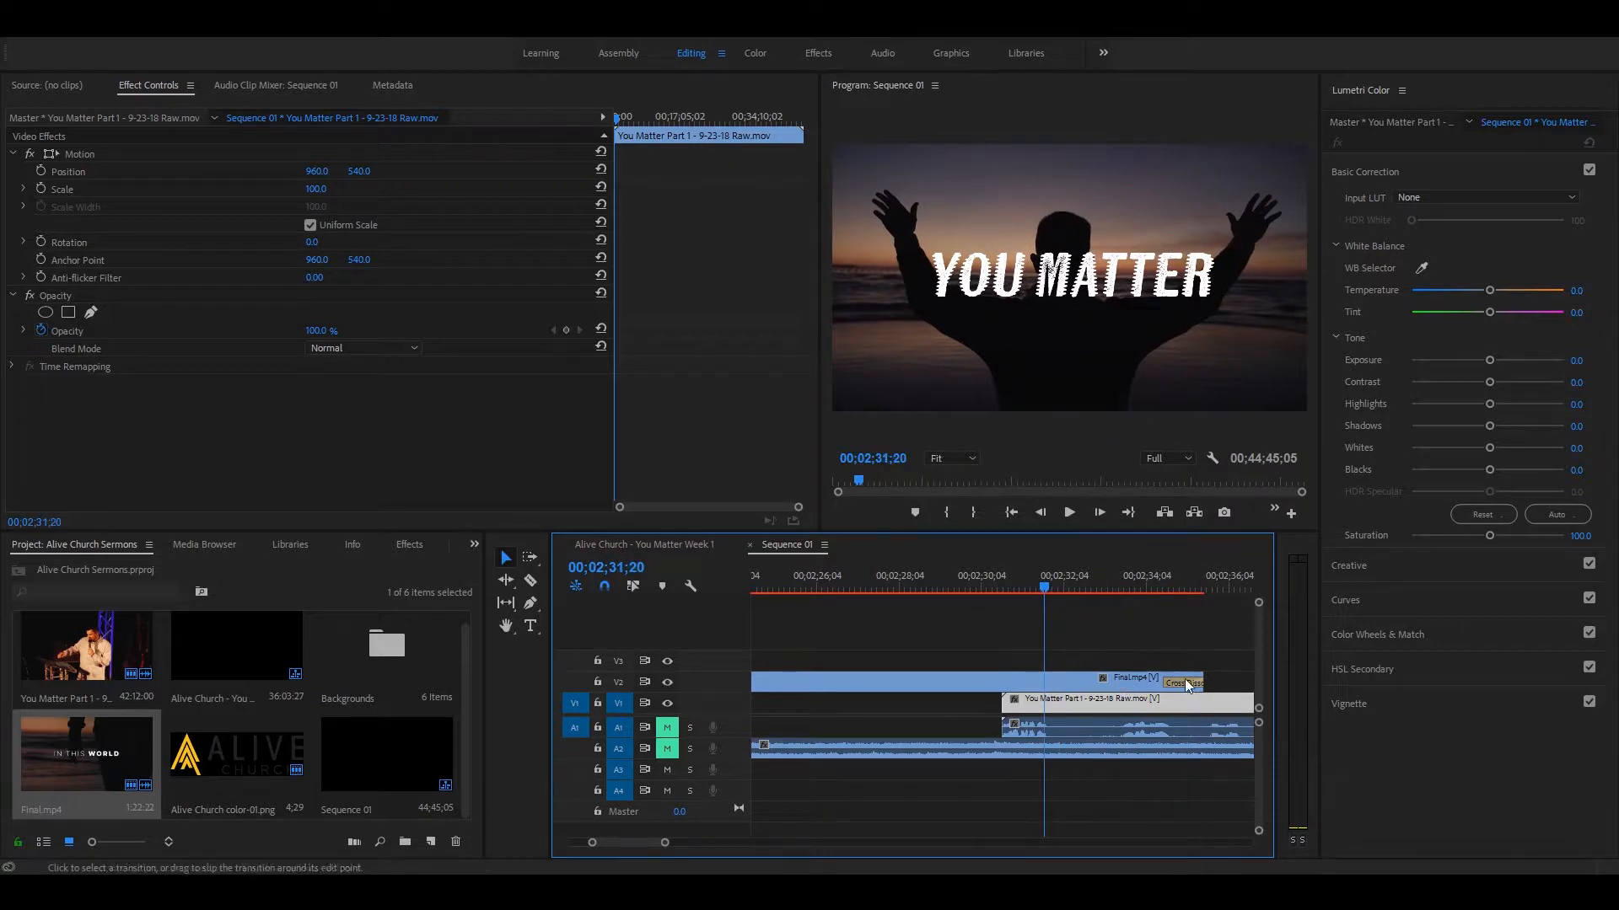
drag(1196, 674, 1020, 641)
click(985, 573)
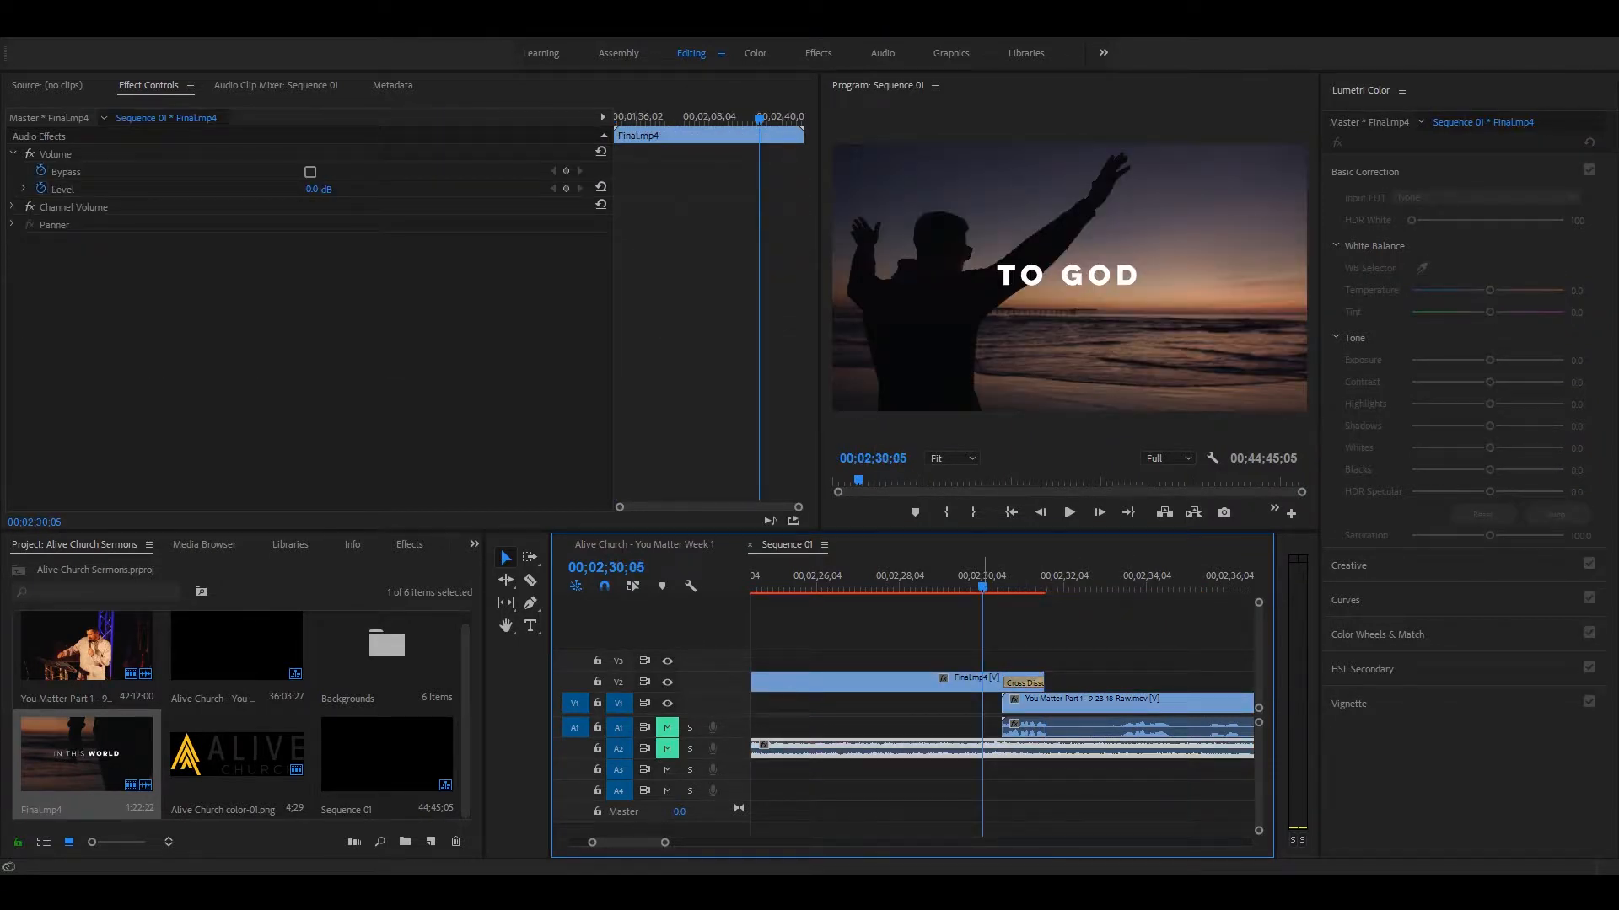
key(space)
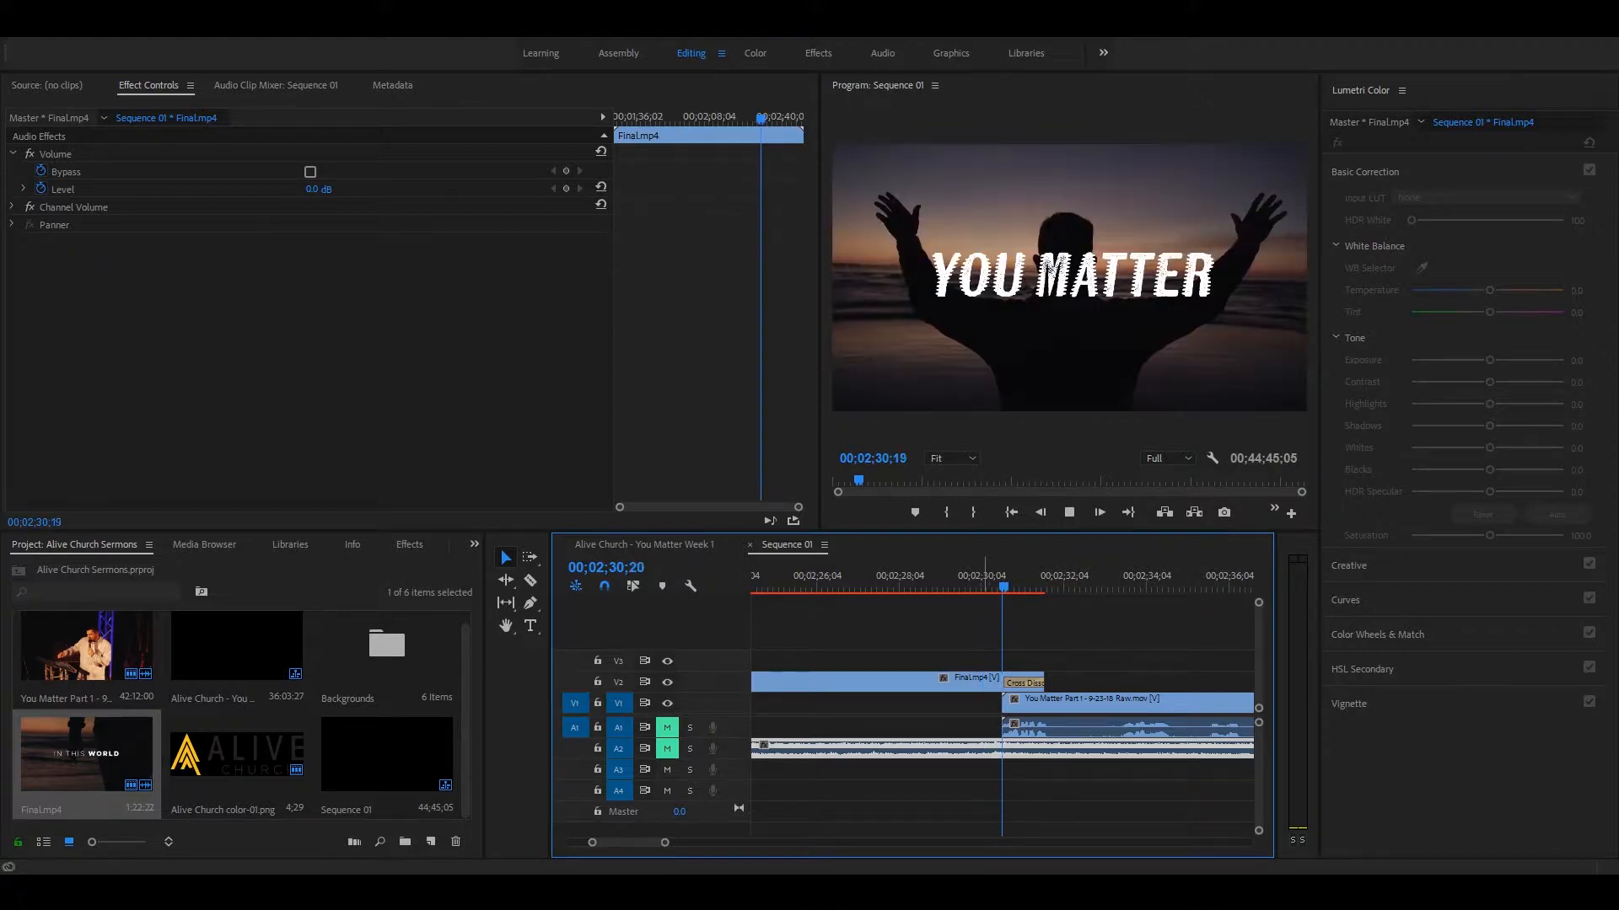
Step: Extend the Final.mp4 video on V2 to end at about 2:32:15, and play the dissolve over the sermon clip
key(space)
drag(1046, 680, 1081, 680)
click(981, 580)
key(space)
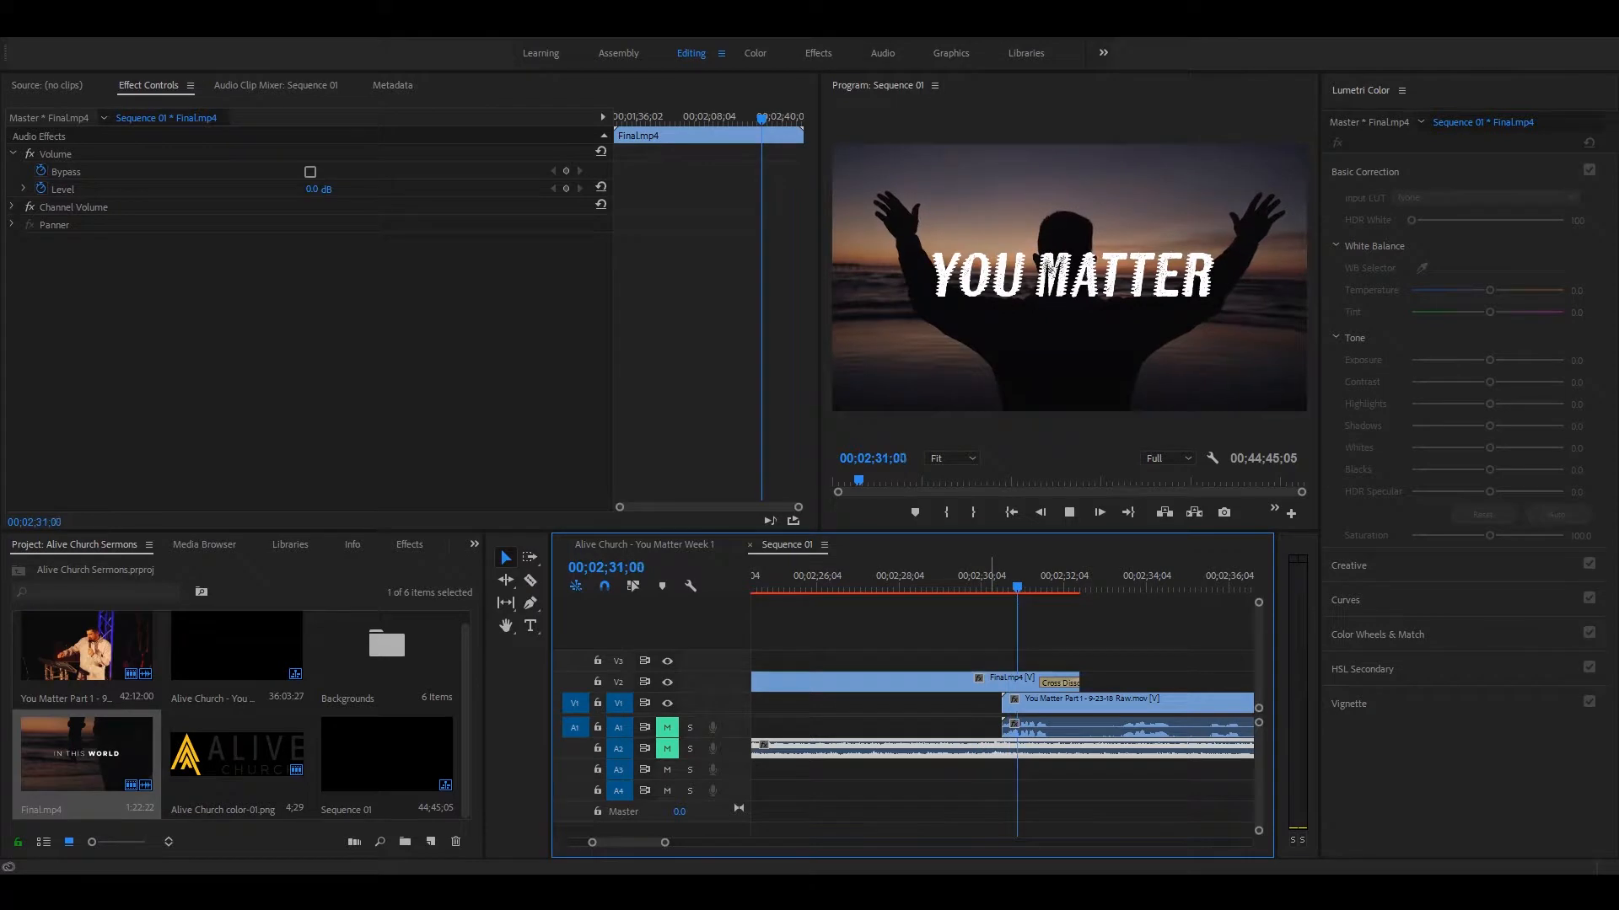
key(space)
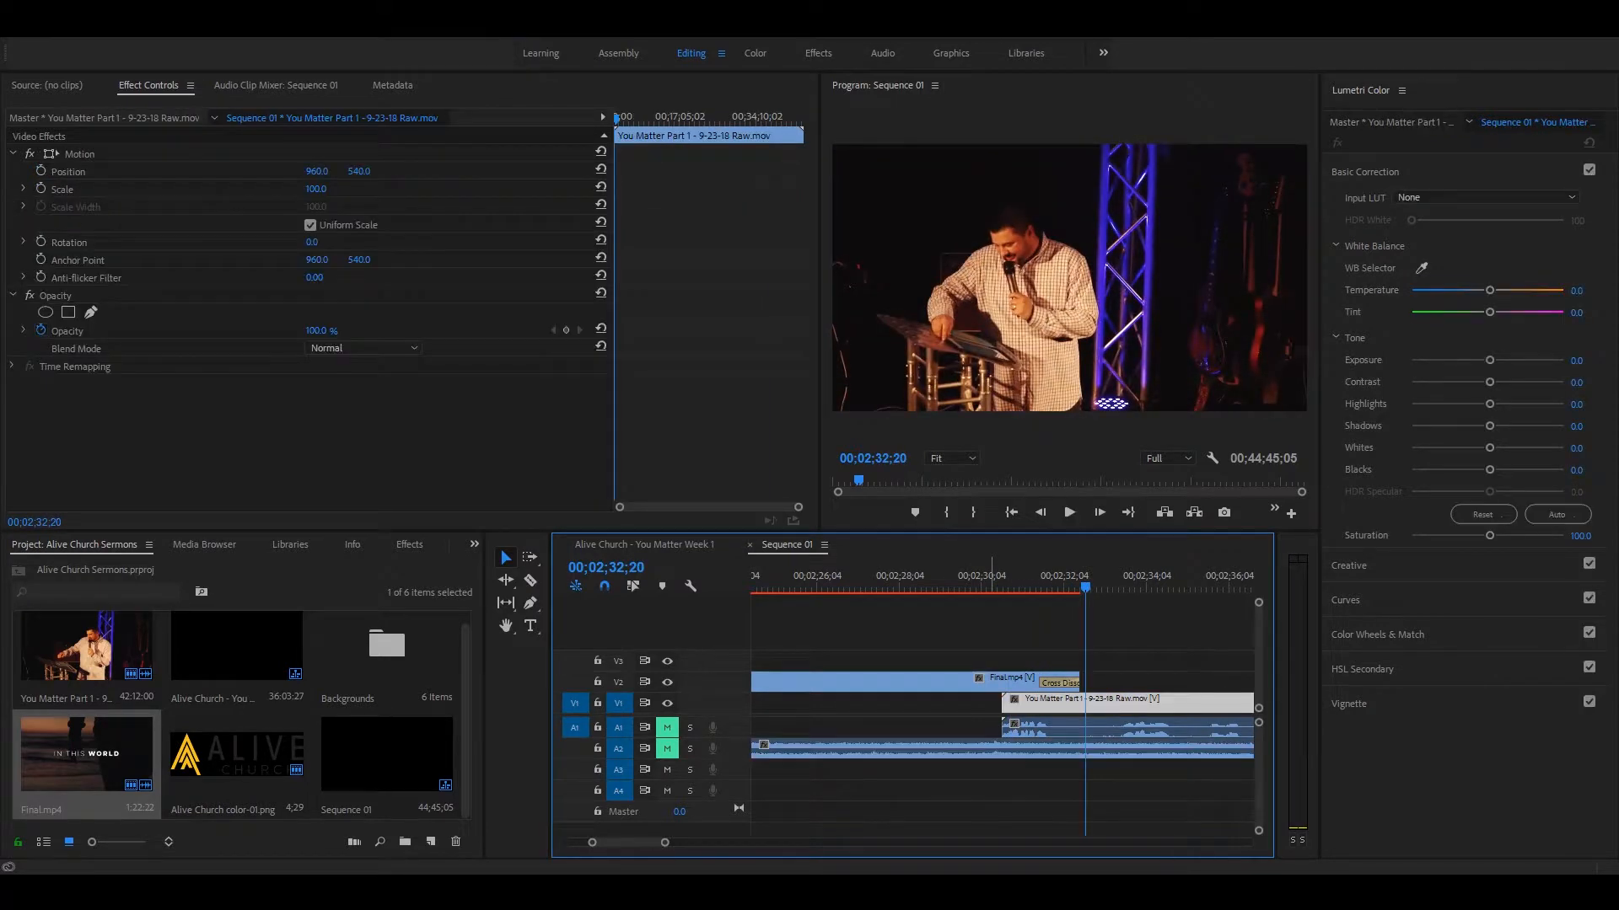
drag(1101, 572, 956, 581)
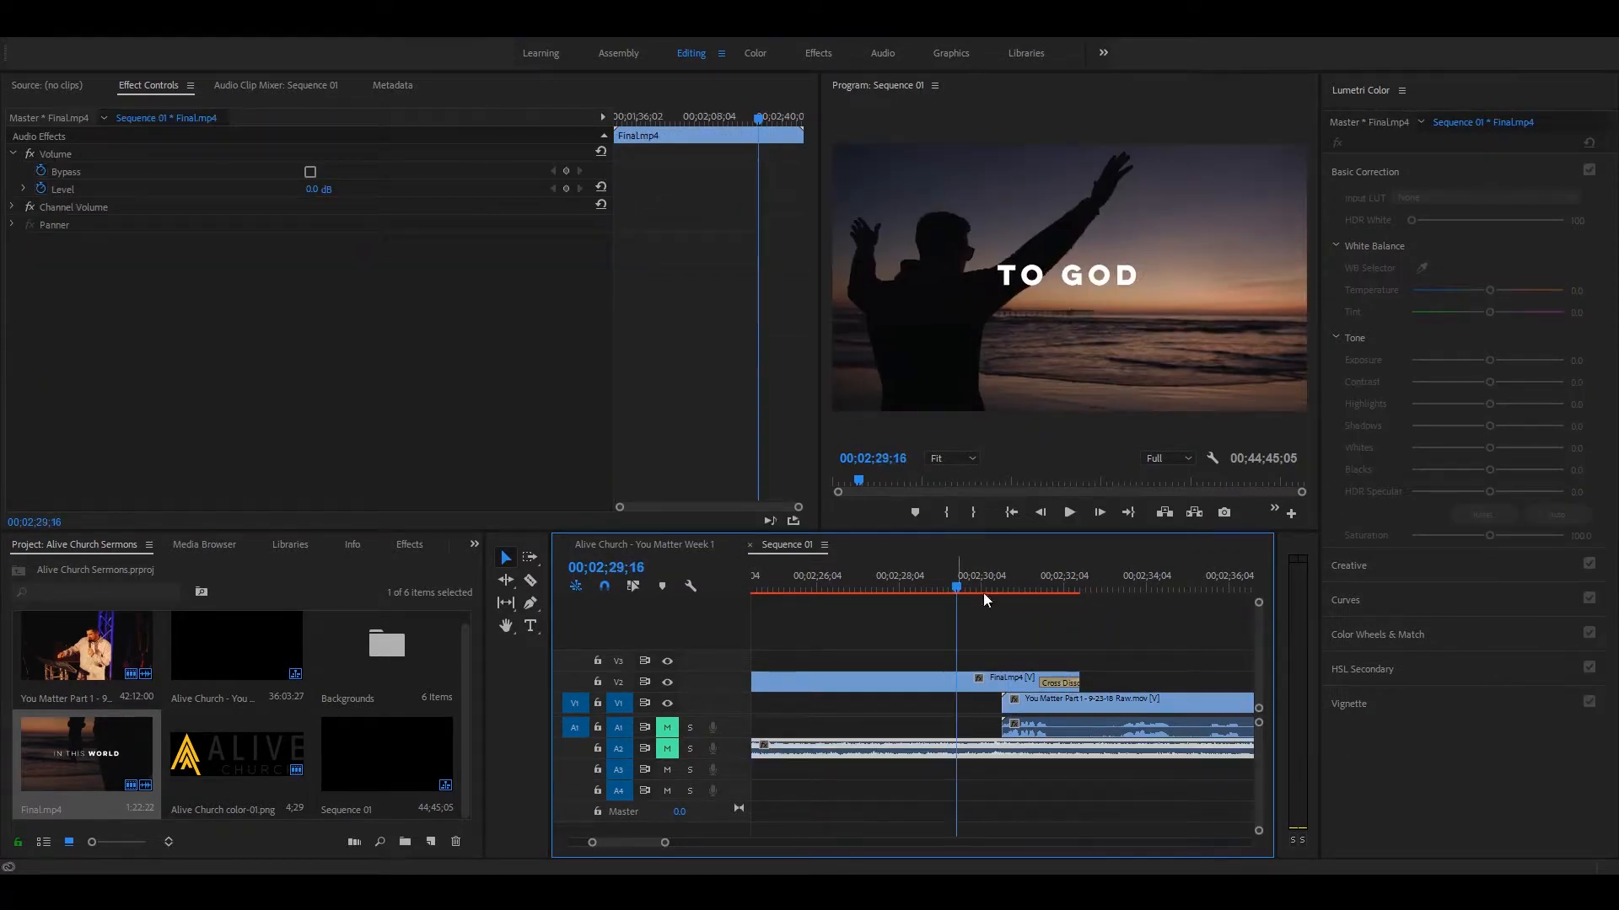
Step: Try the sermon video on V3 above Final.mp4, play the overlap, and undo the track move
drag(1037, 674, 1027, 658)
key(space)
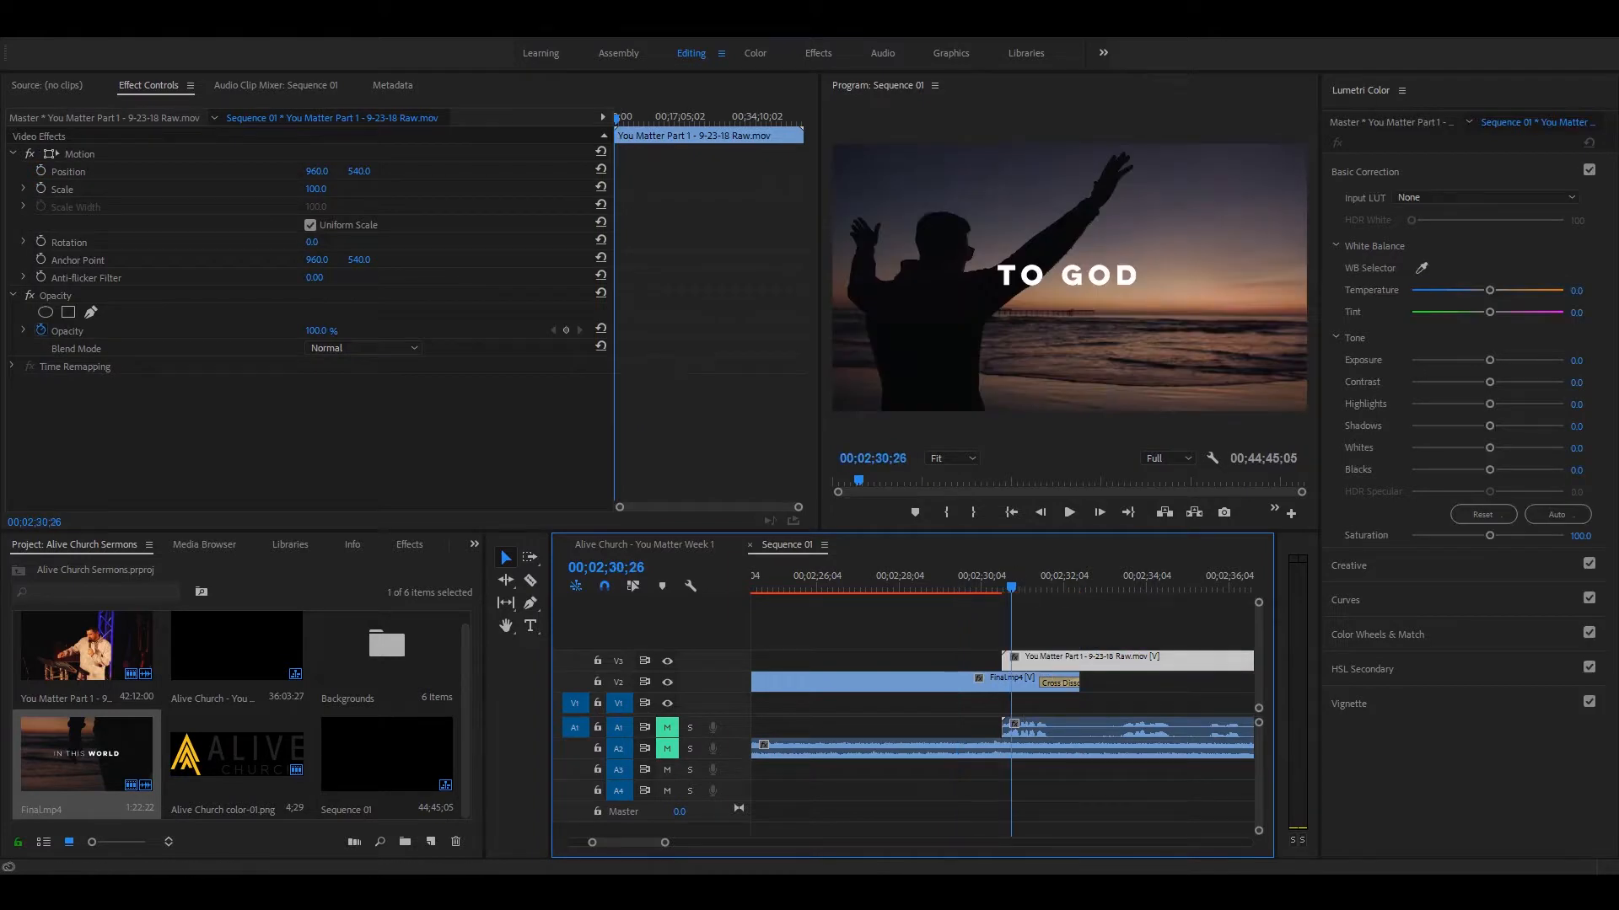
key(space)
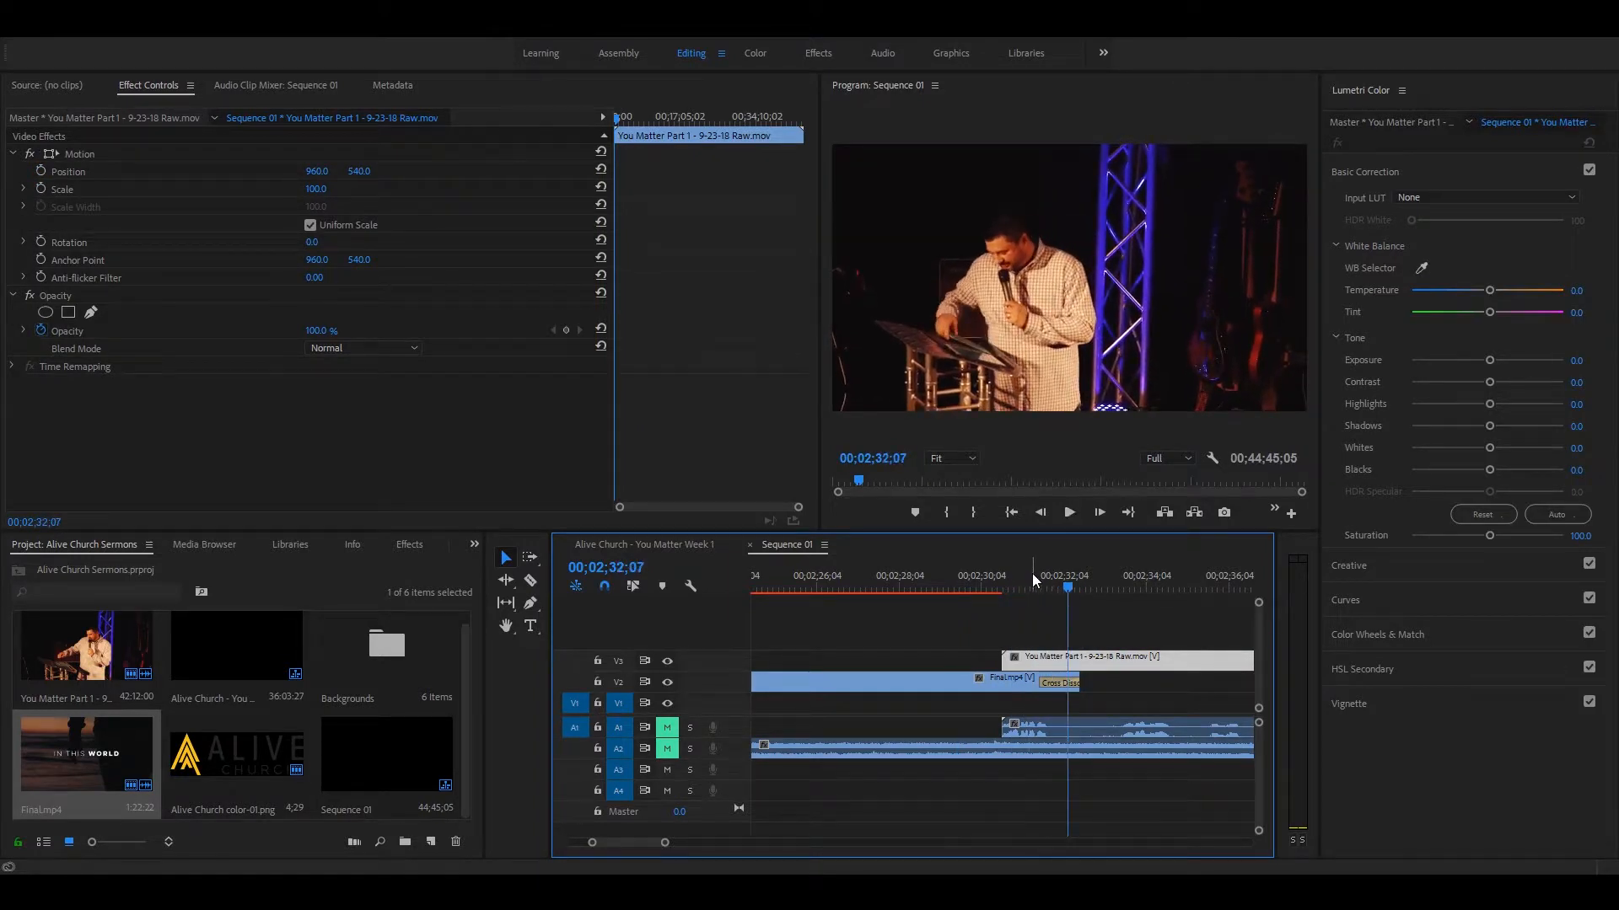
key(ctrl+z)
Step: Unmute audio tracks A1 and A2, and trim the Final.mp4 audio to end with its video at 2:32:15
drag(1007, 571, 1087, 583)
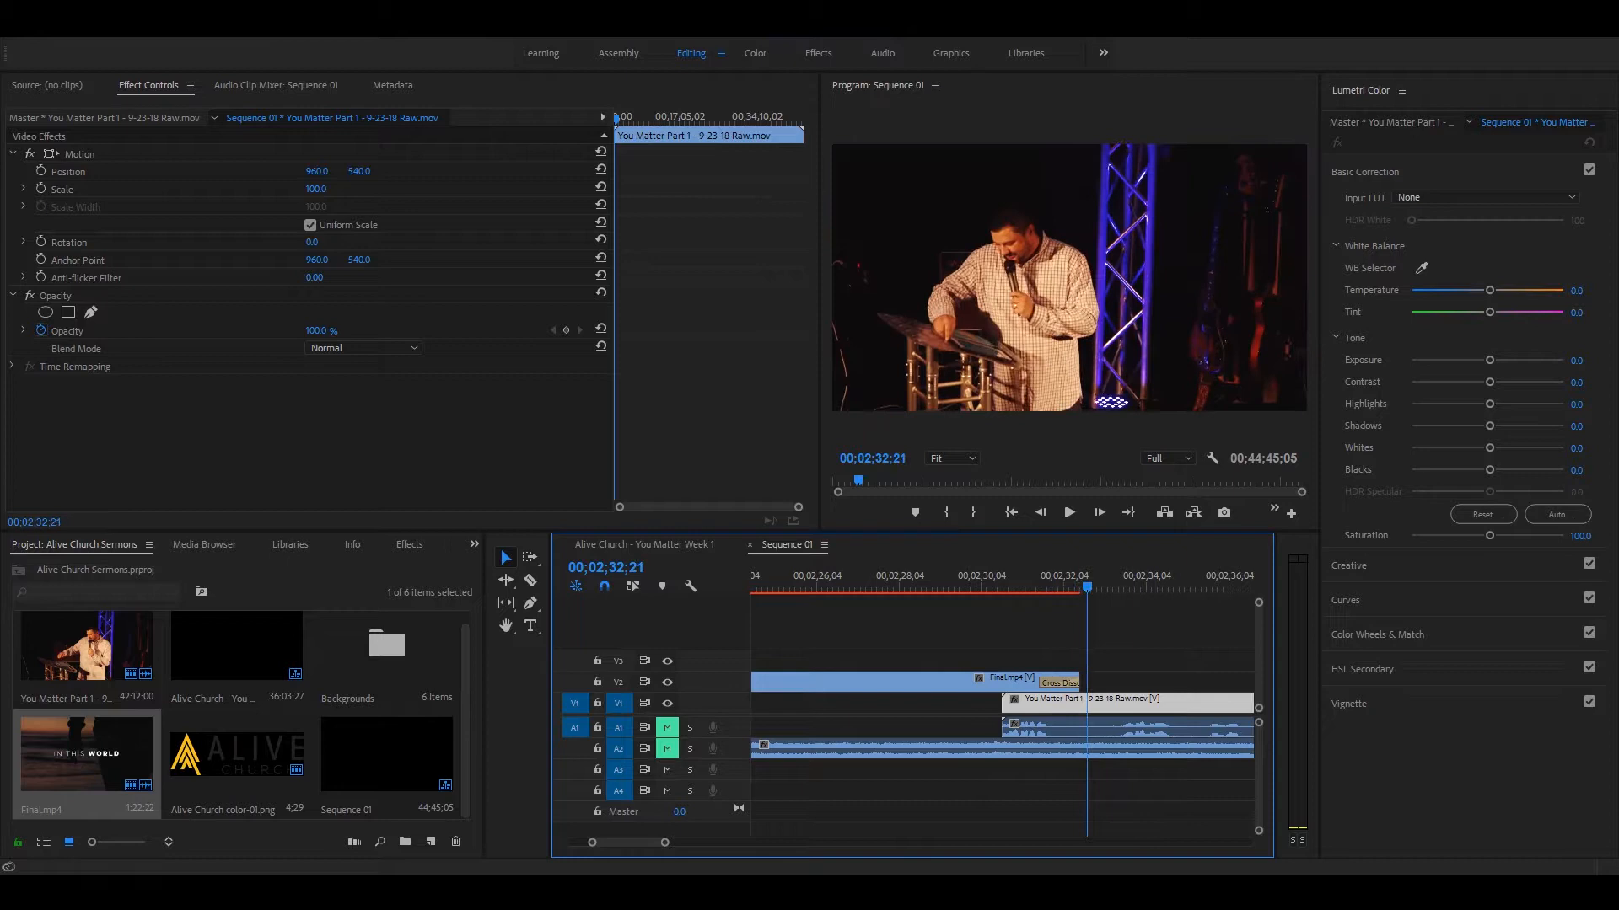
click(1021, 577)
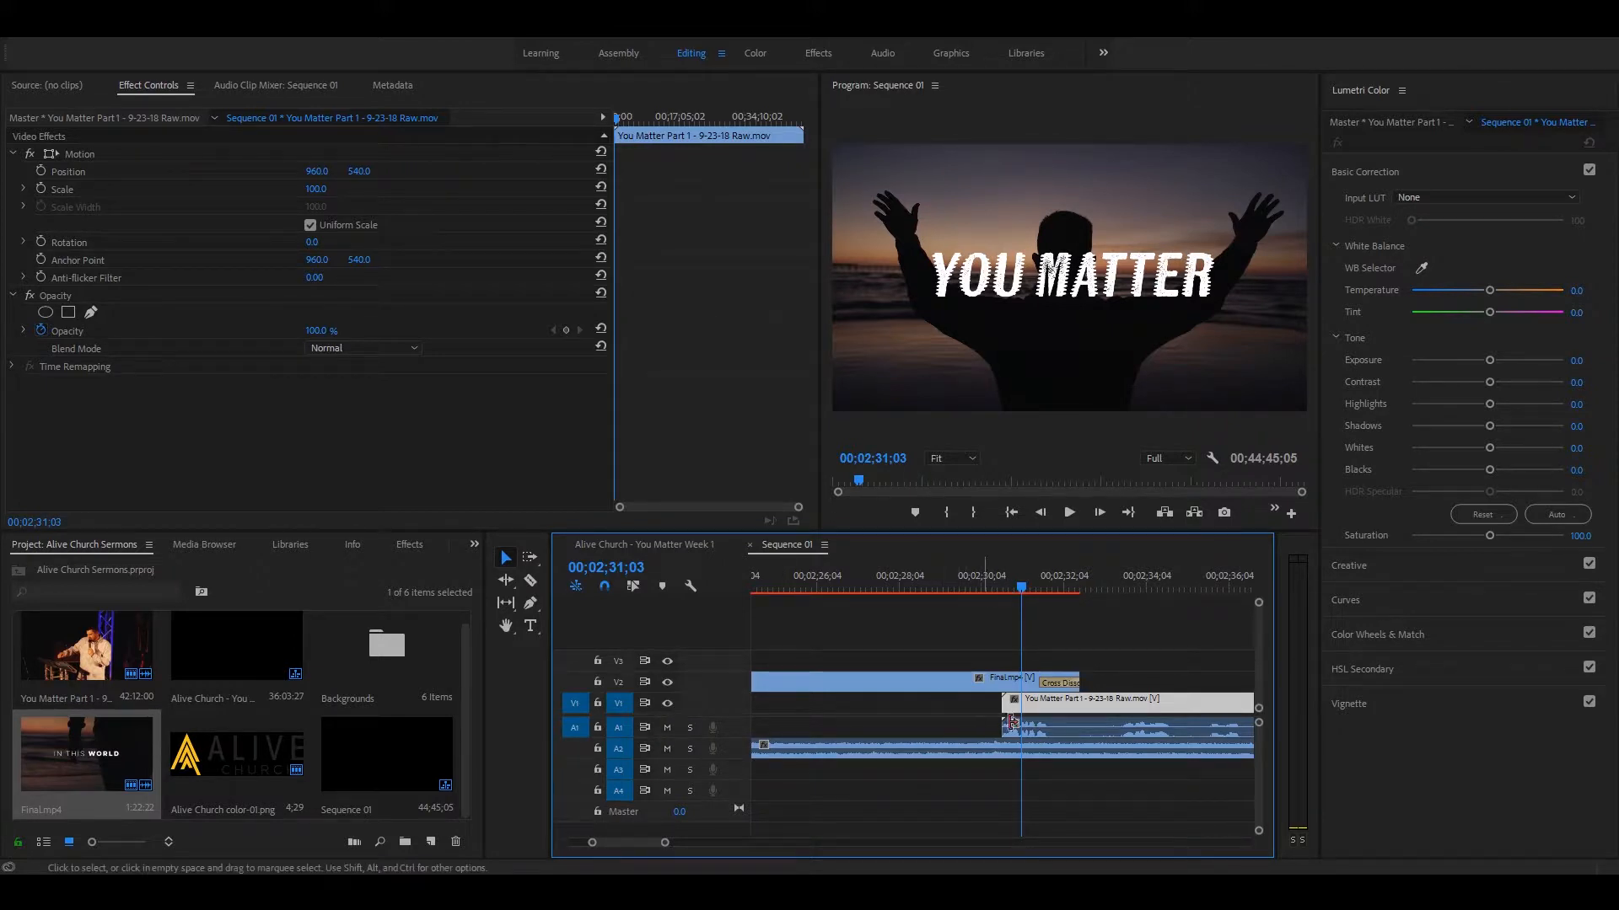
key(minus)
key(minus)
click(1143, 754)
drag(1192, 746, 1021, 744)
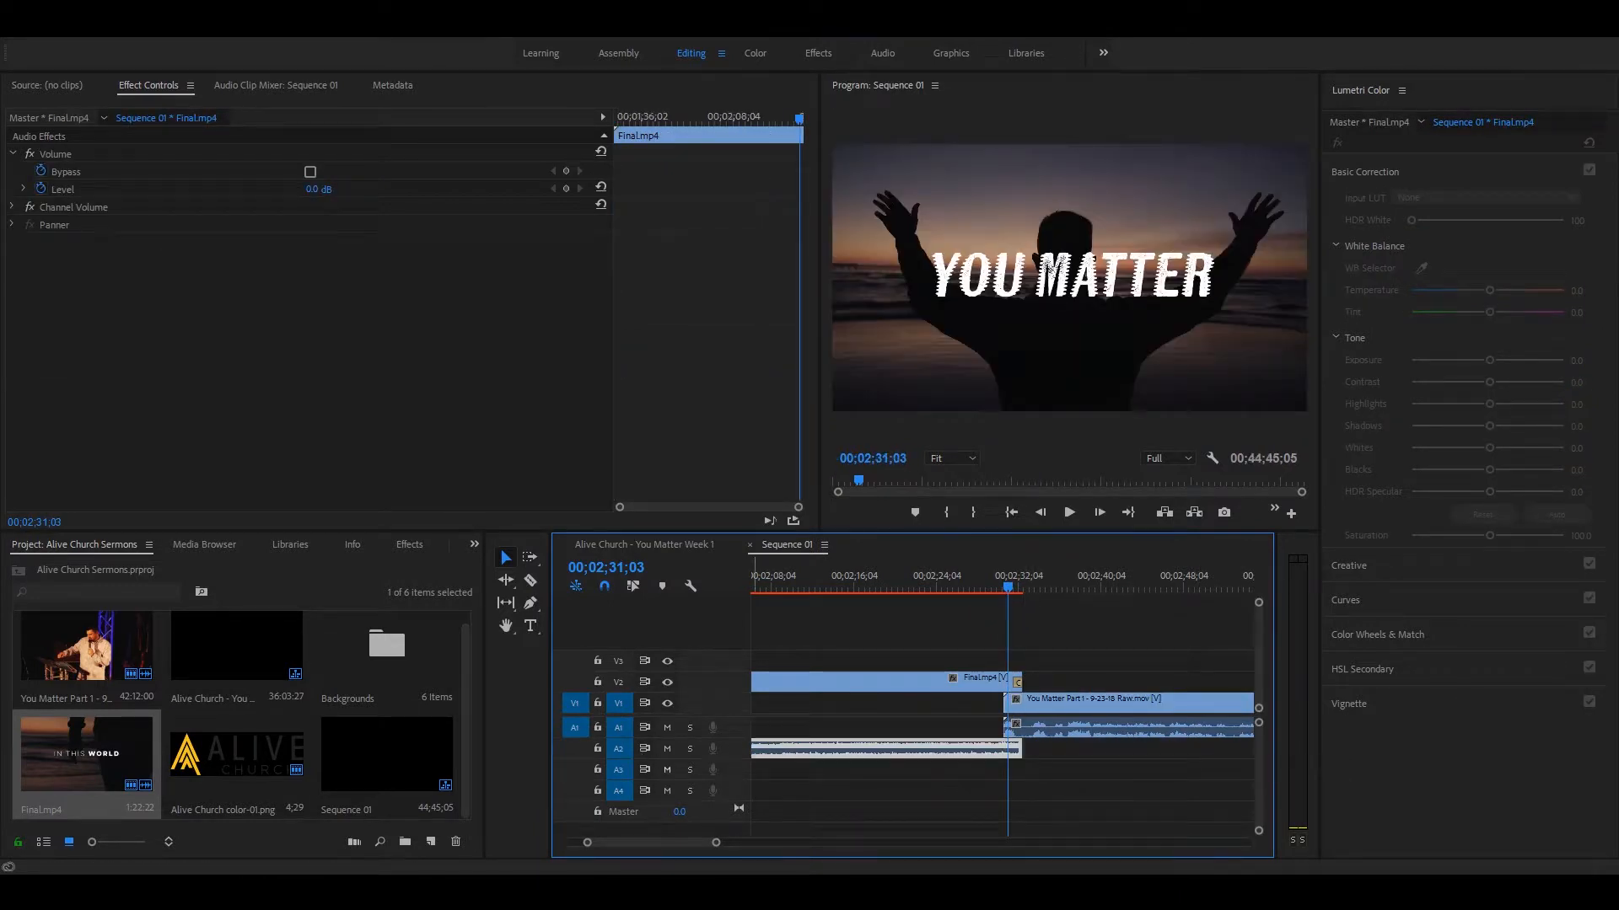
Step: Enlarge audio track A2, add a Constant Power fade to the end of the Final.mp4 audio, and play it
drag(674, 757, 673, 808)
key(equal)
key(equal)
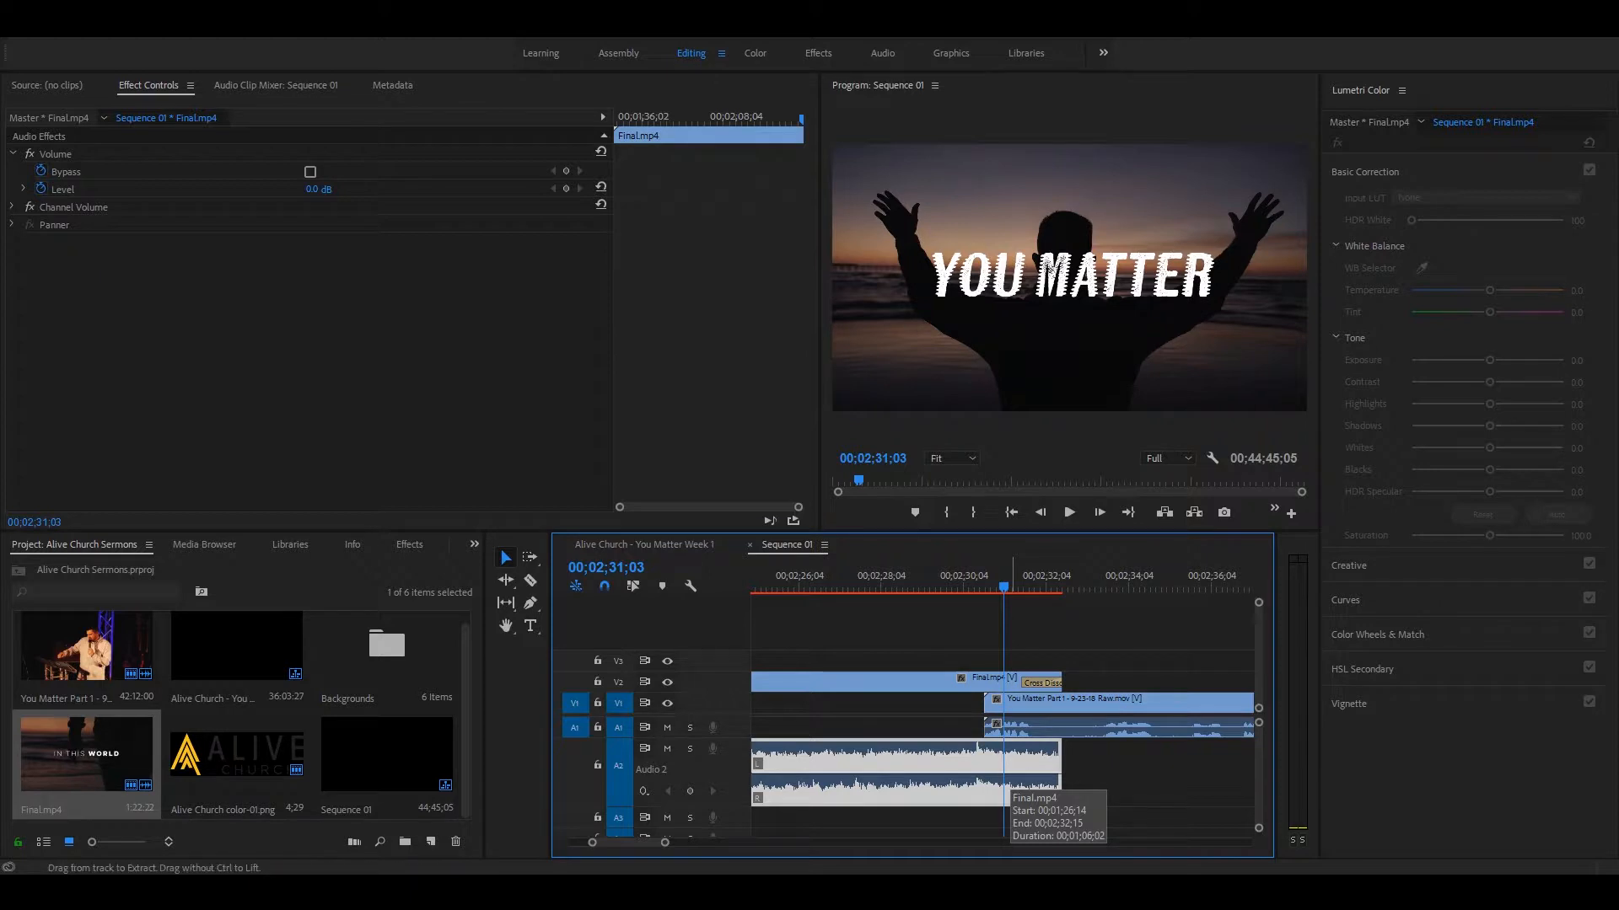
key(ctrl+shift+d)
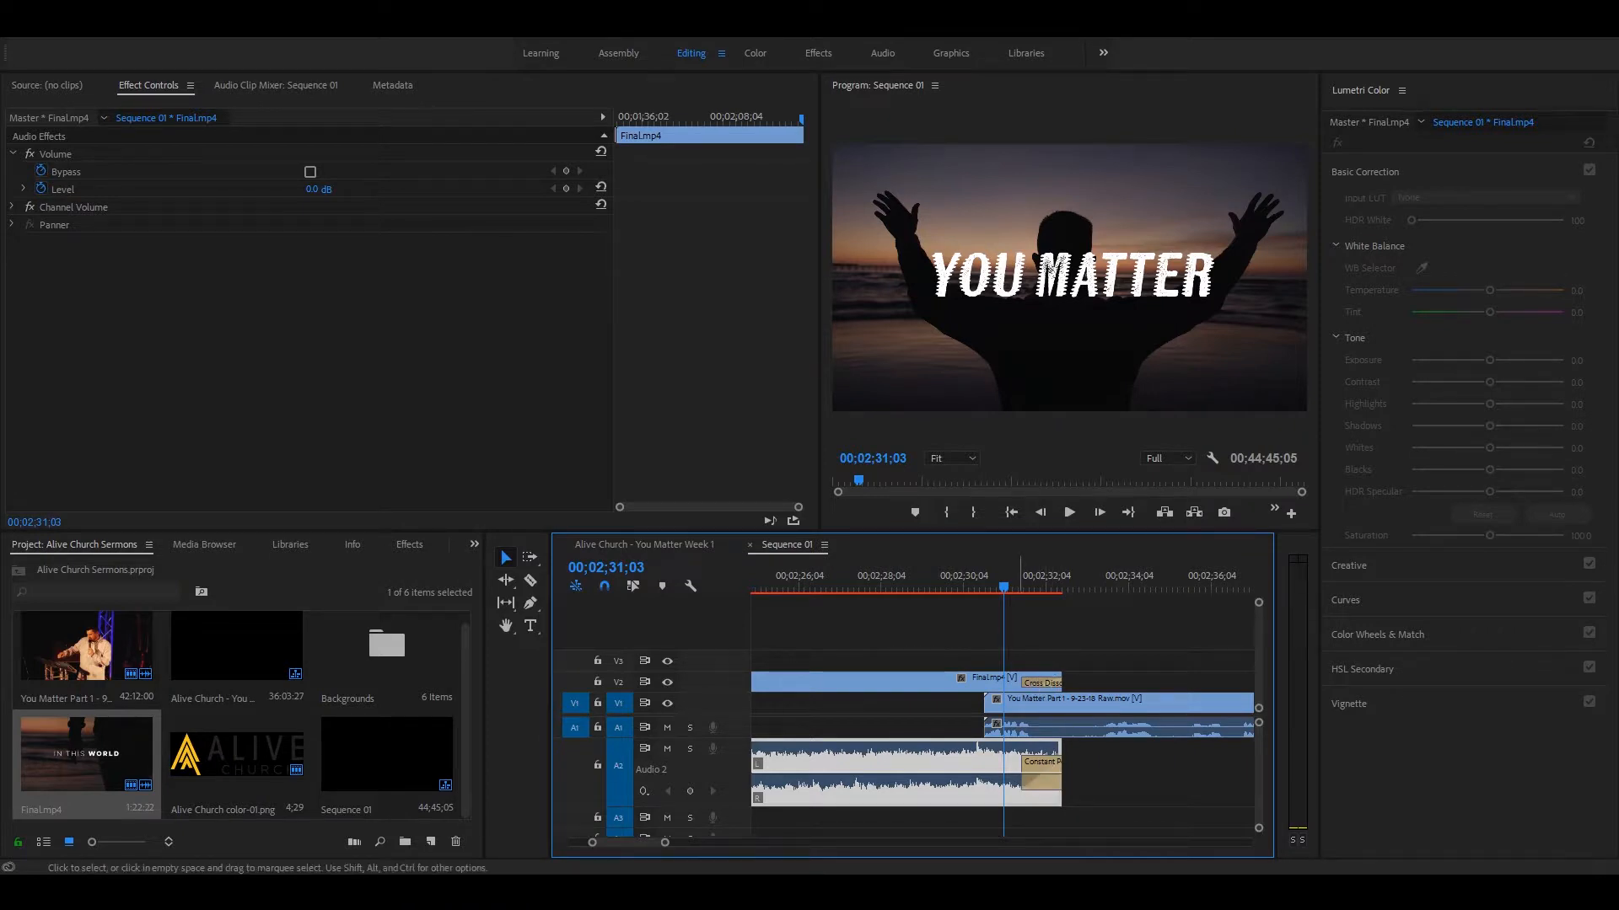
key(equal)
key(space)
key(space)
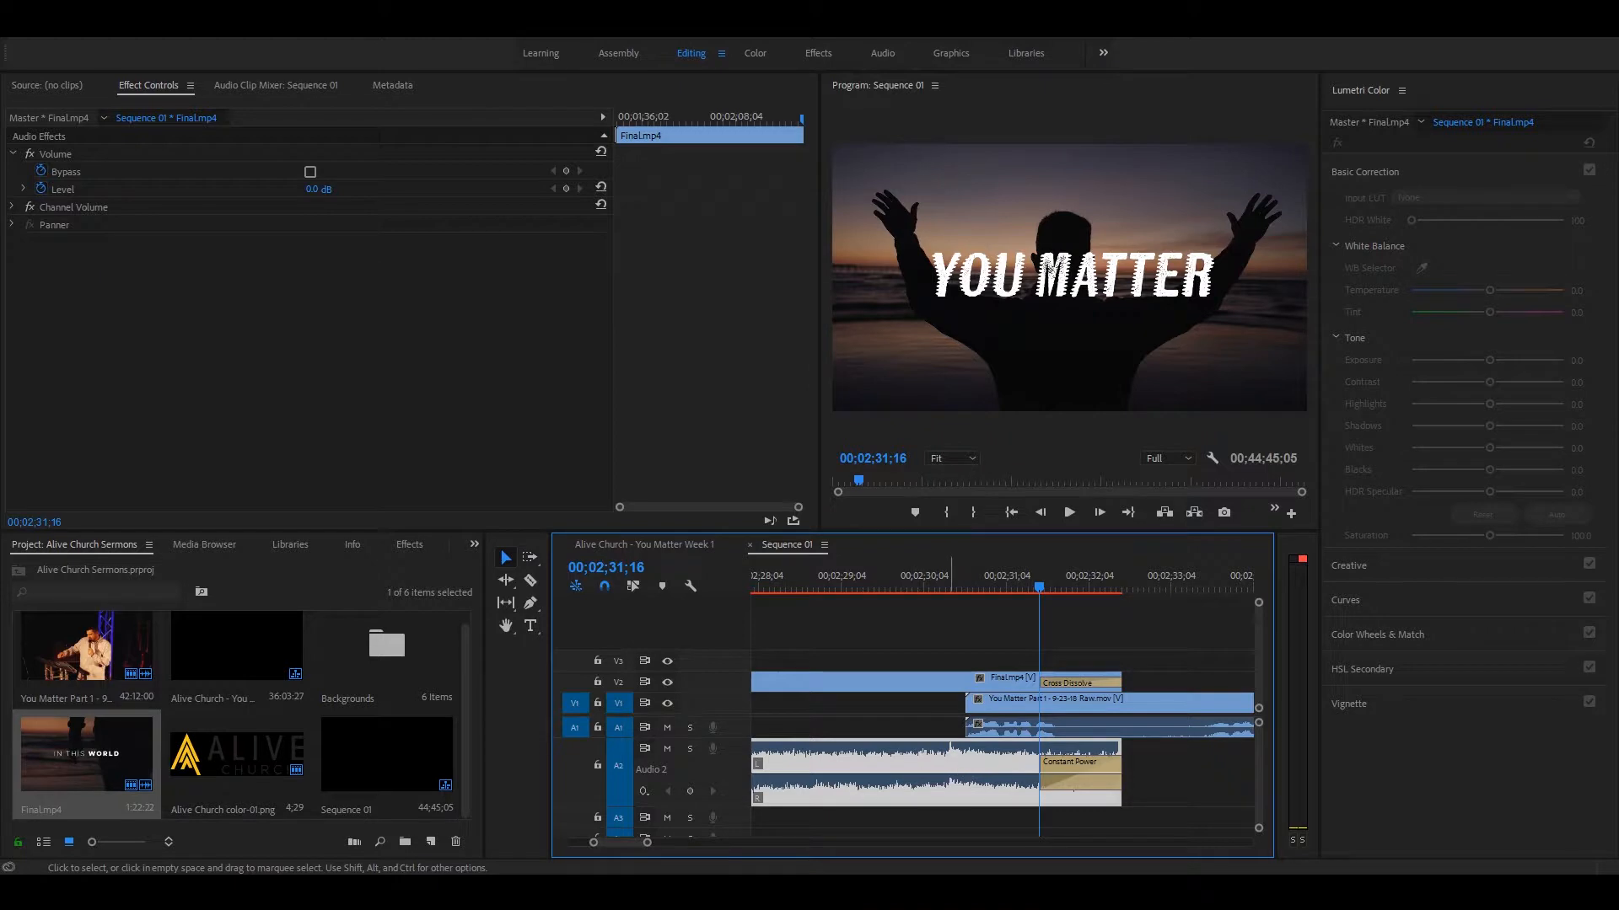
Step: Lower the Final.mp4 audio level on A2 to -14 dB, and play the transition into the sermon
drag(977, 773, 977, 779)
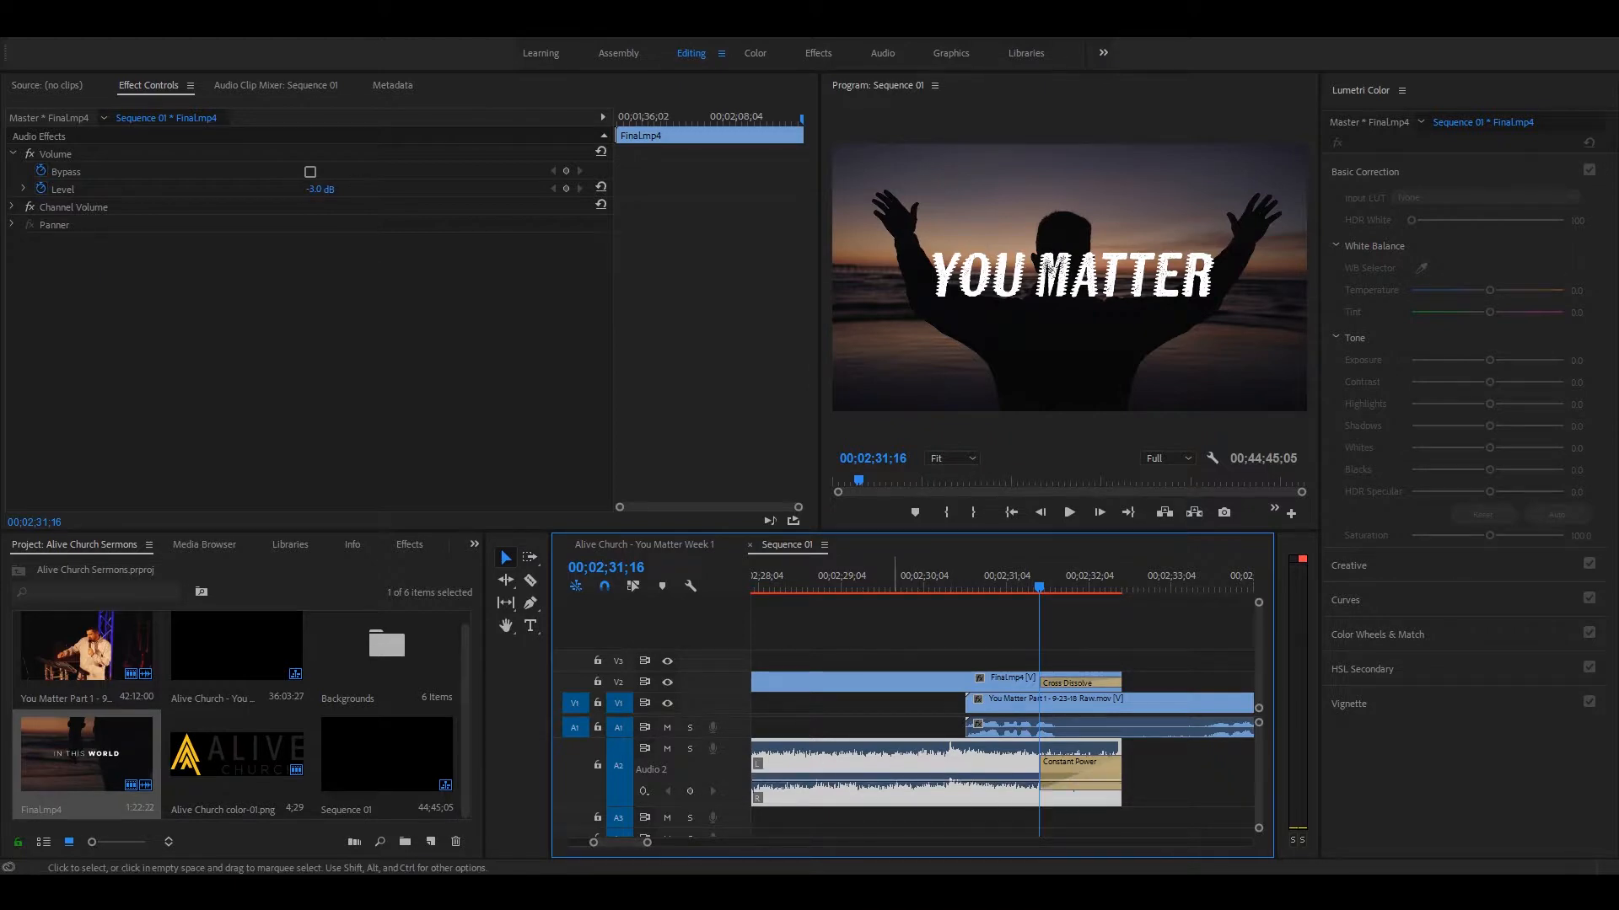
drag(794, 784, 816, 765)
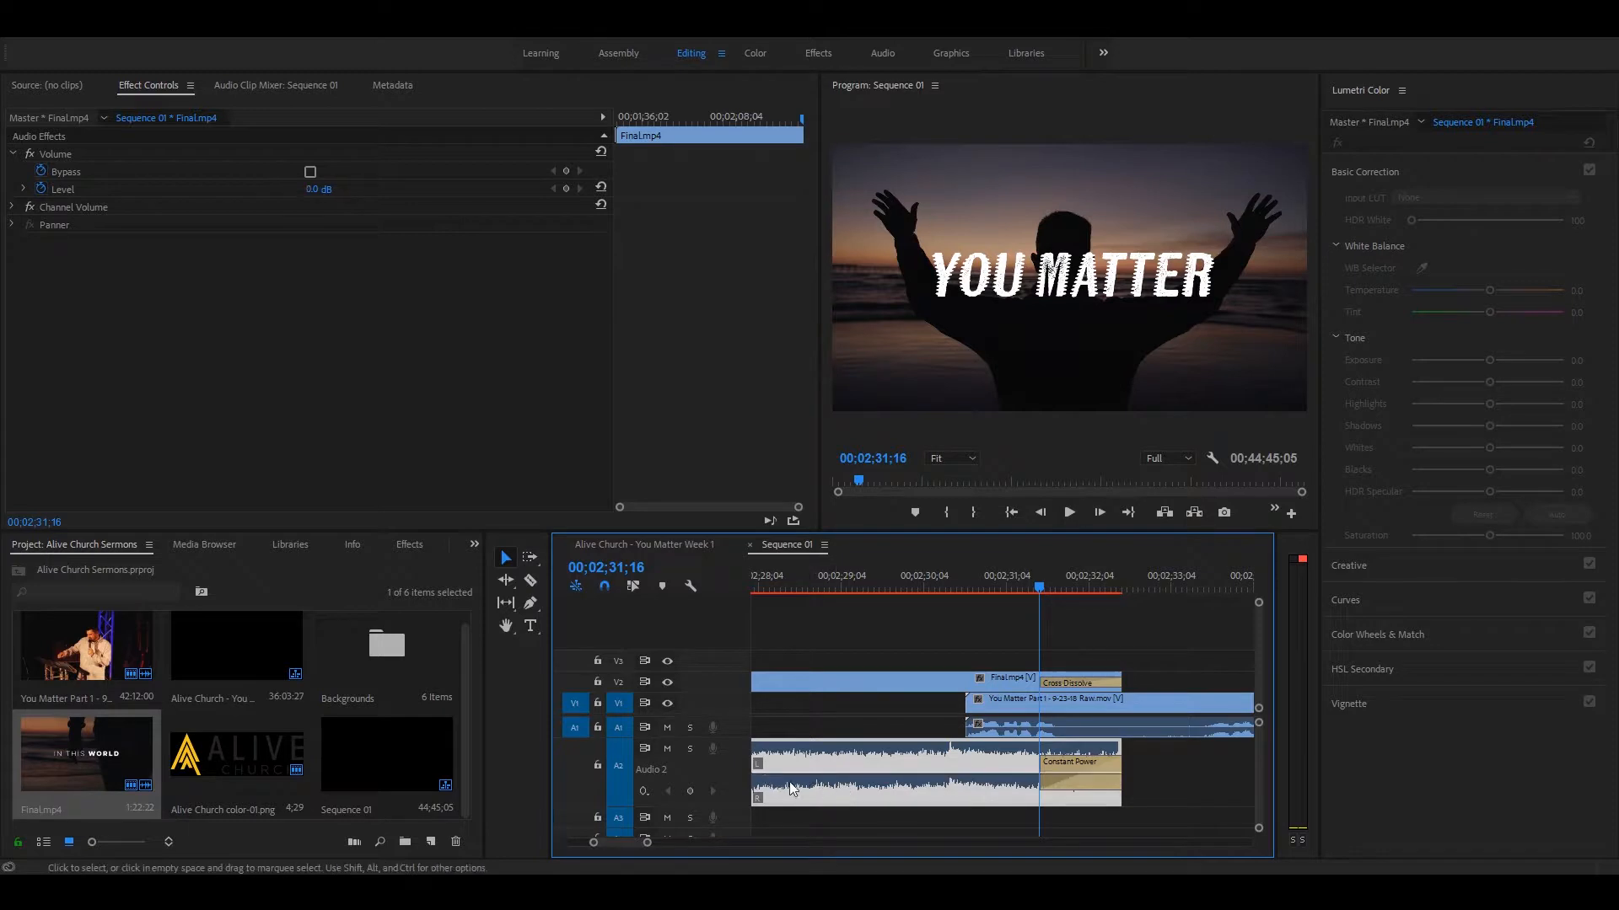
click(900, 576)
key(minus)
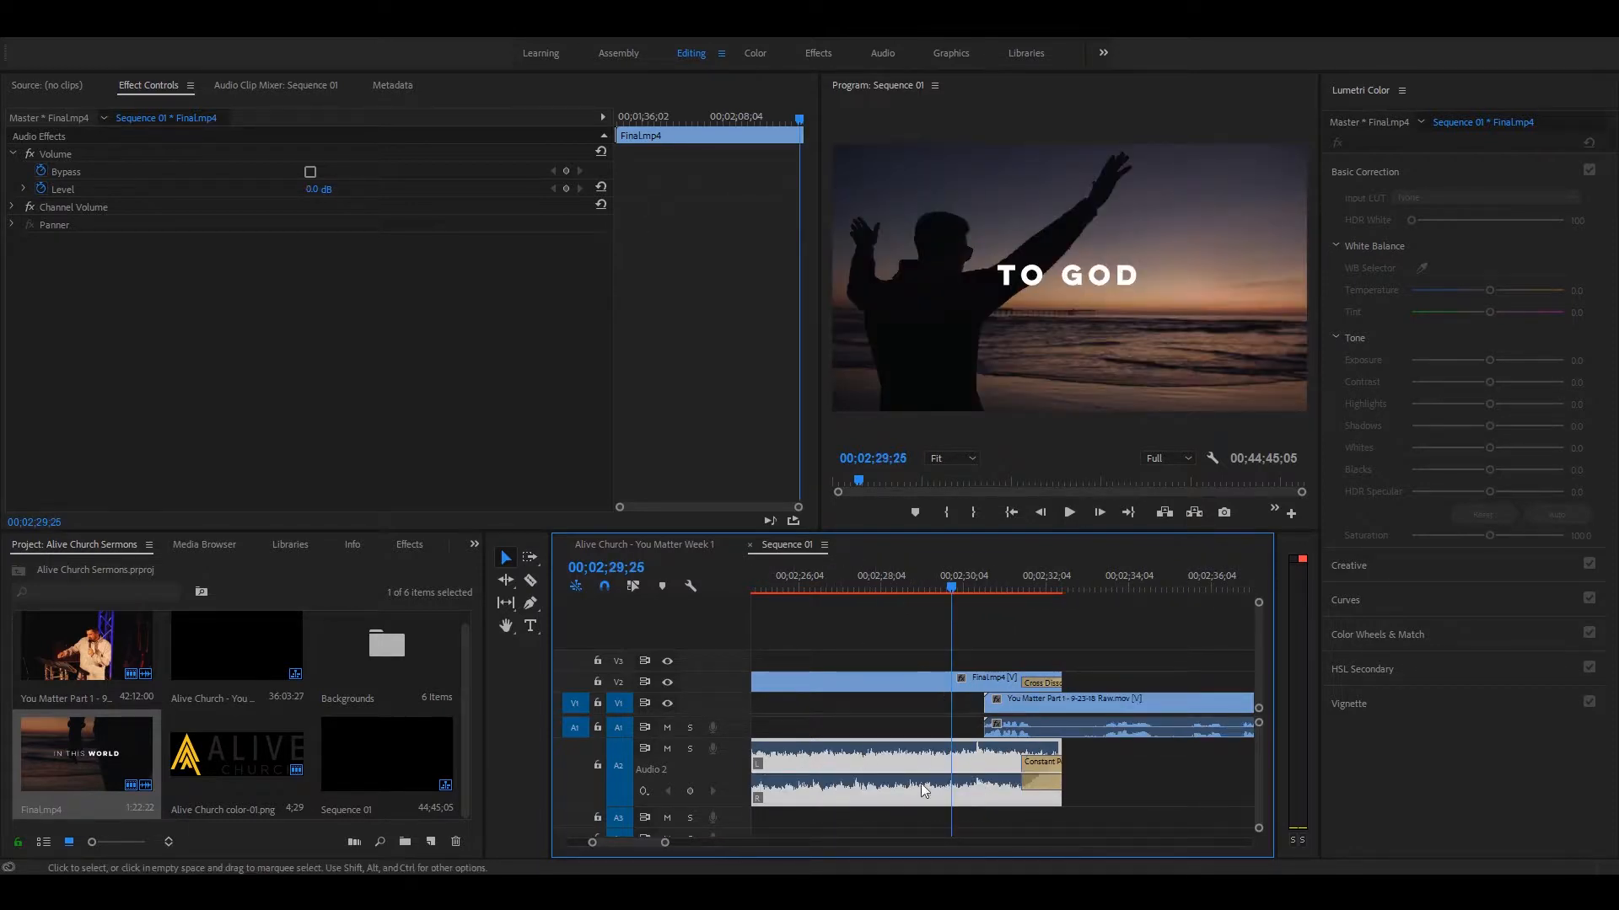
key(equal)
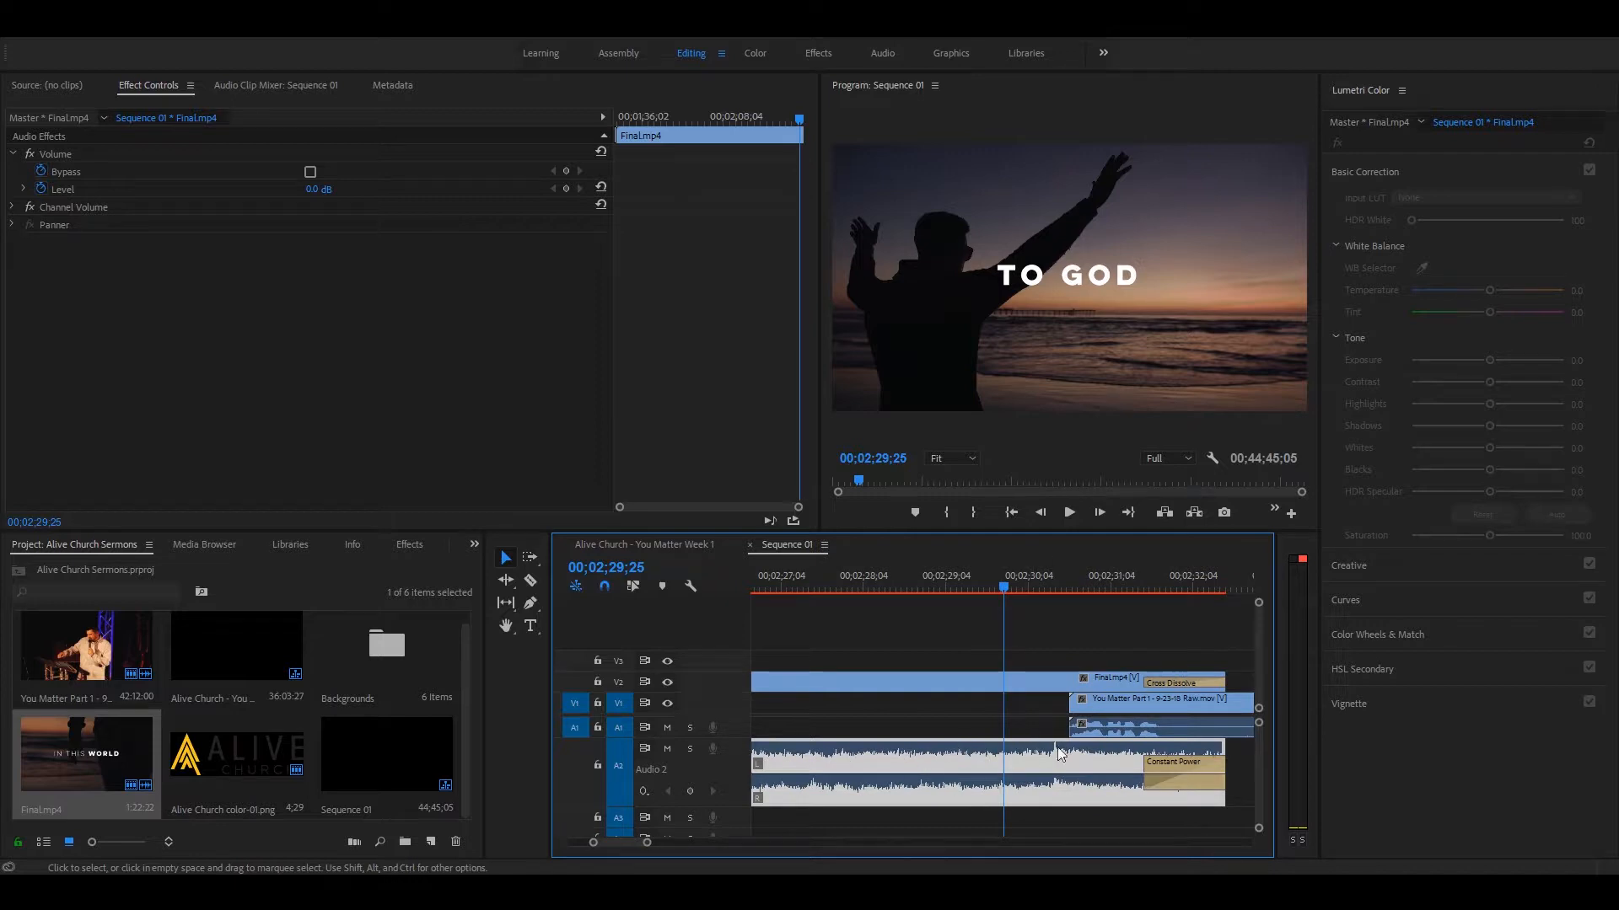
drag(1004, 774, 1003, 805)
key(space)
drag(991, 791, 991, 795)
click(927, 575)
key(space)
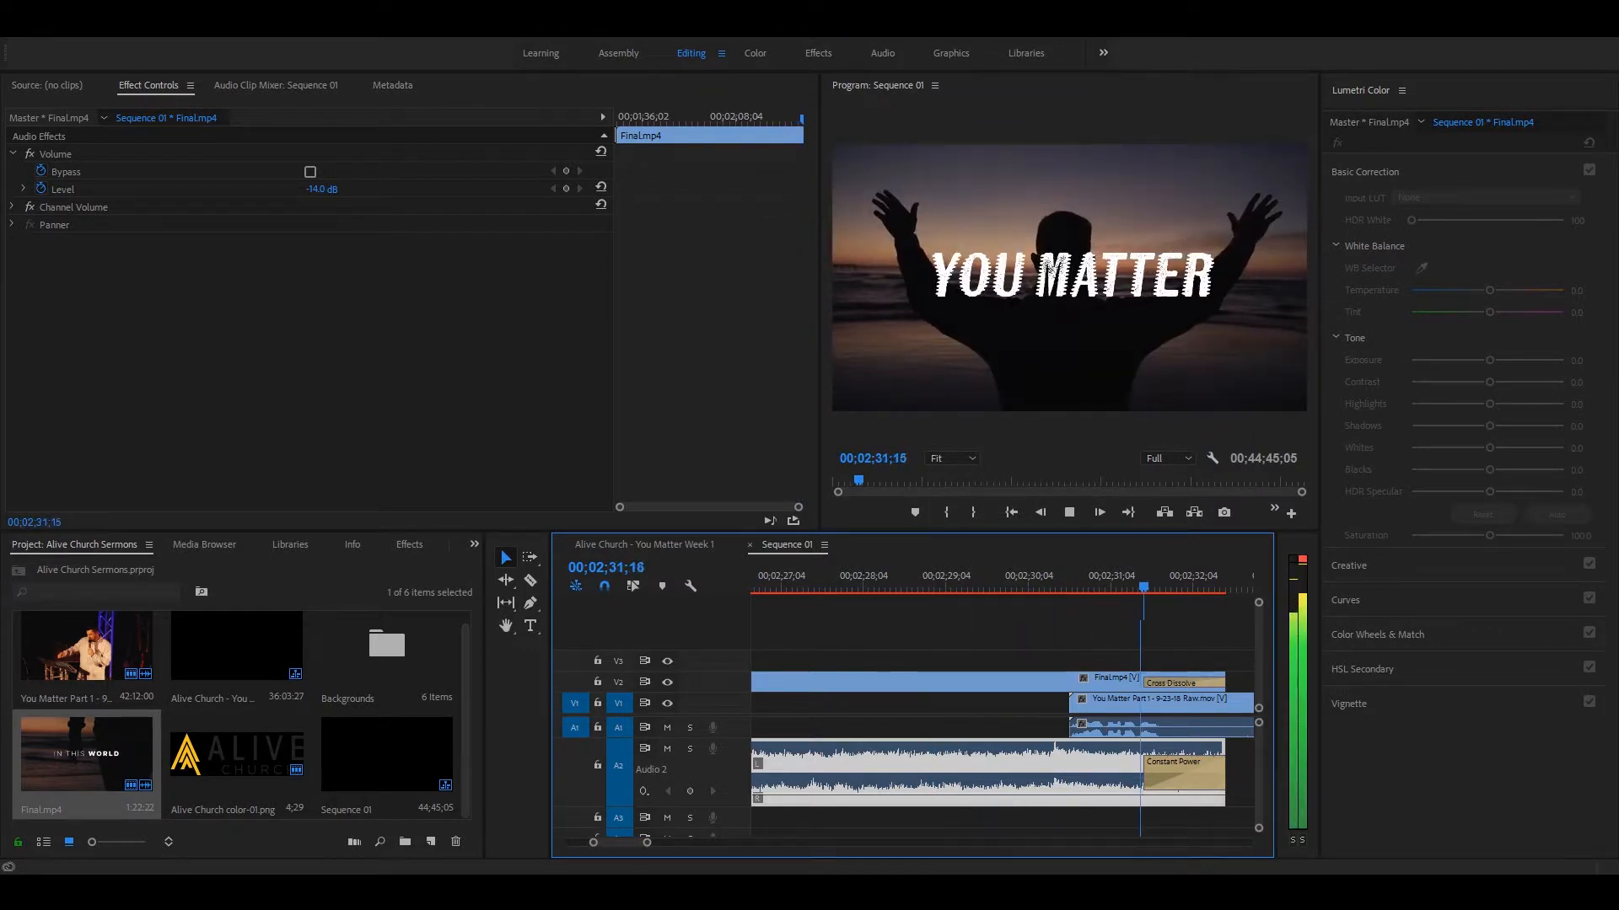
key(space)
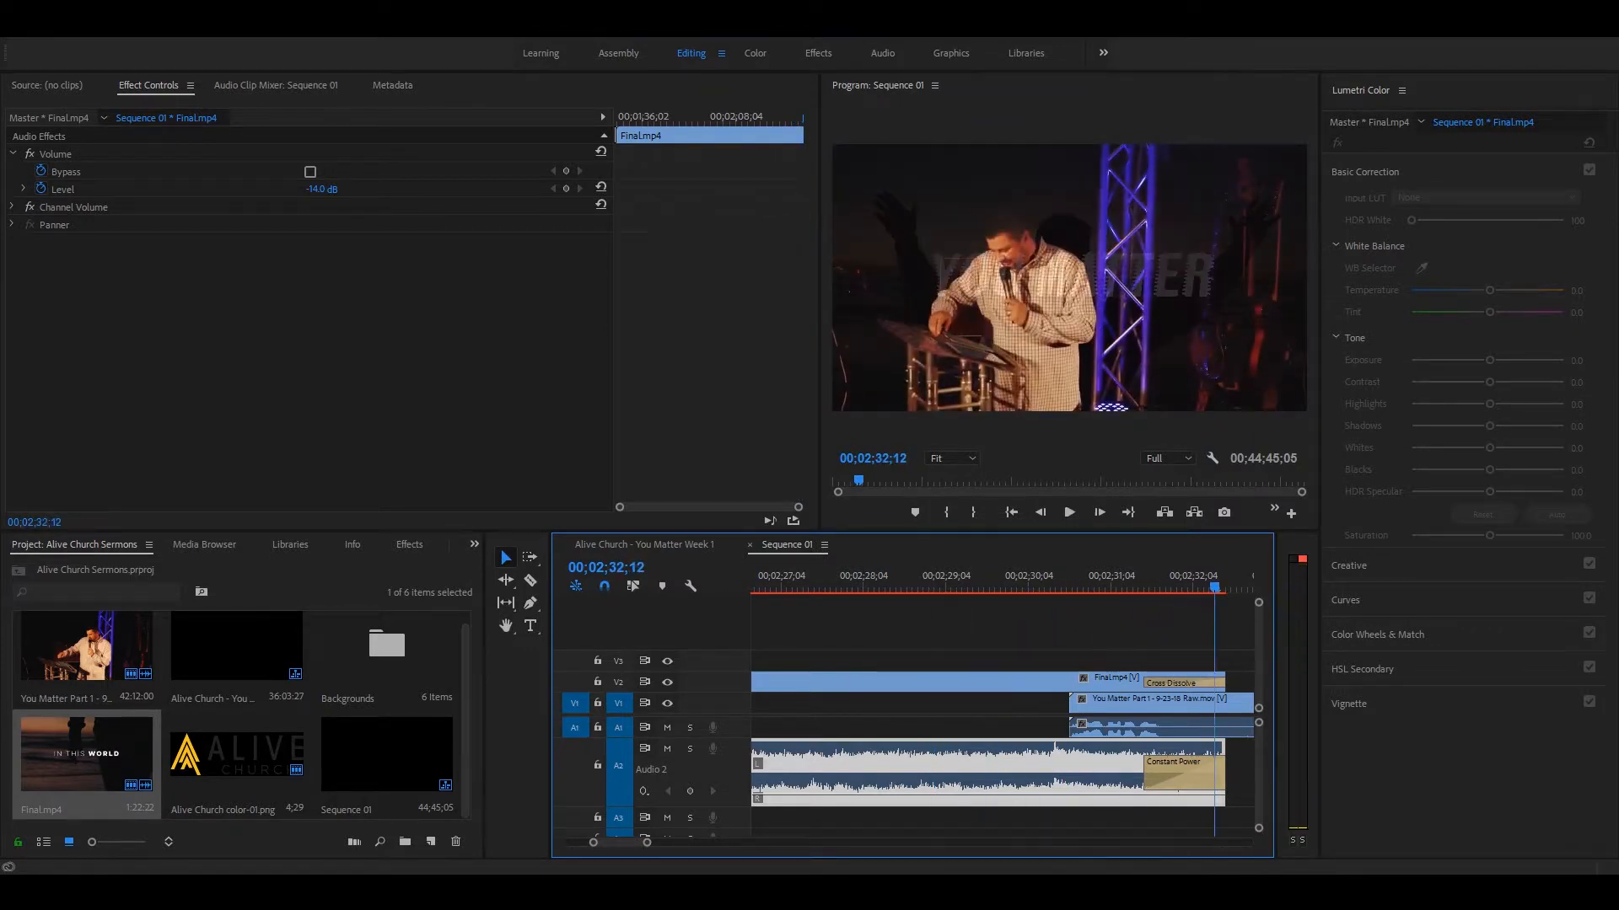
click(1028, 590)
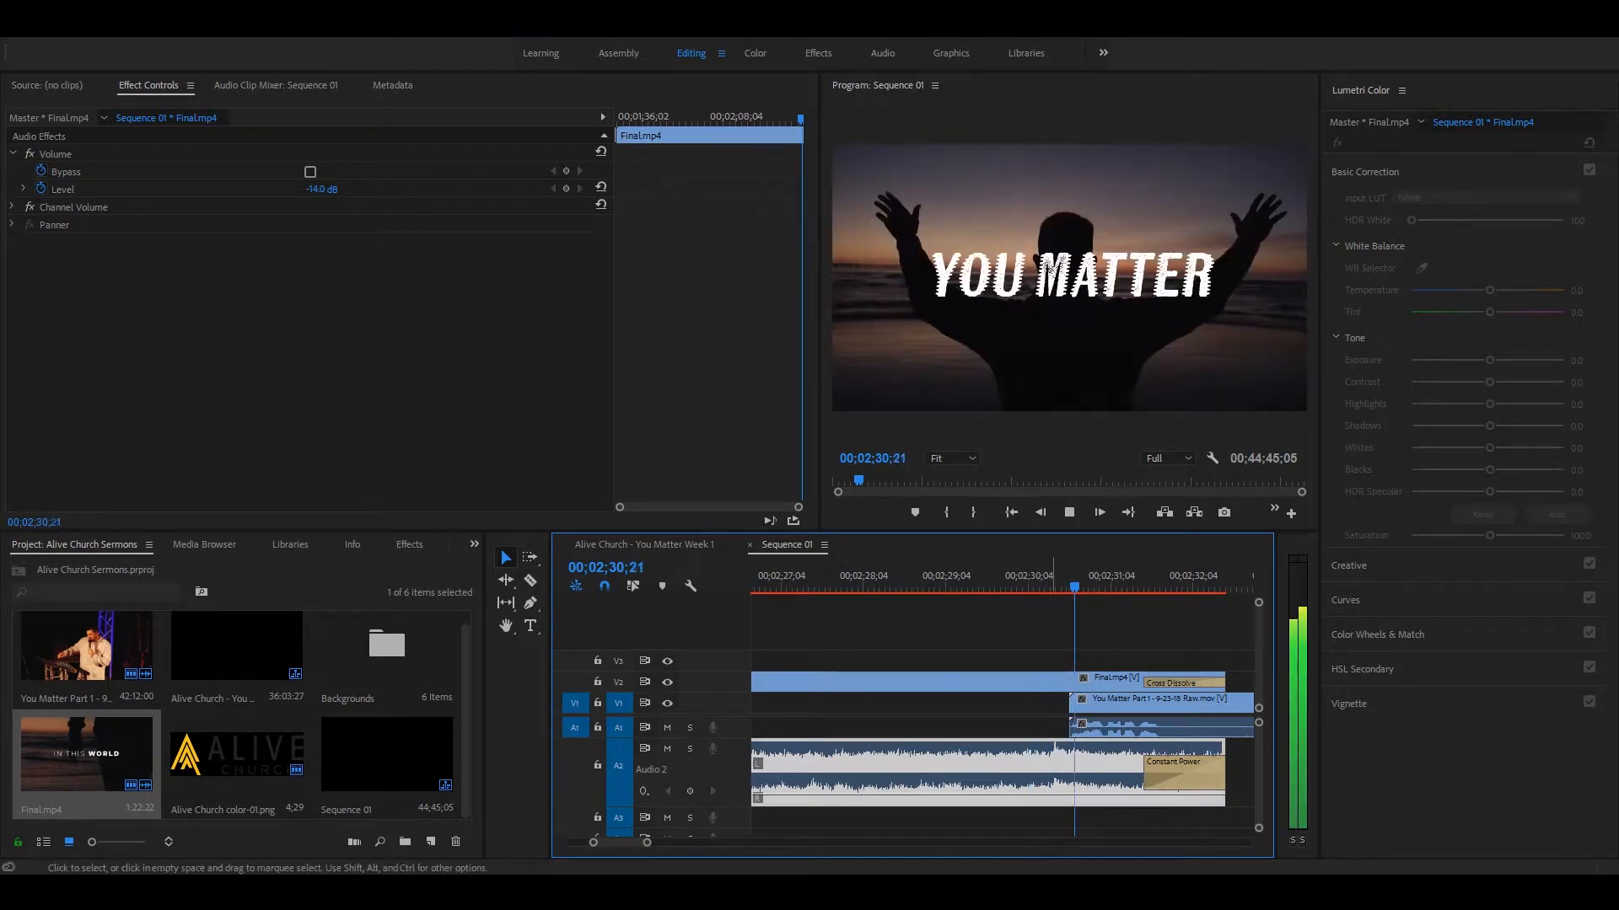
key(space)
Step: Shift the sermon clip and its audio later to start where the Cross Dissolve on V2 begins
key(minus)
key(minus)
key(minus)
key(minus)
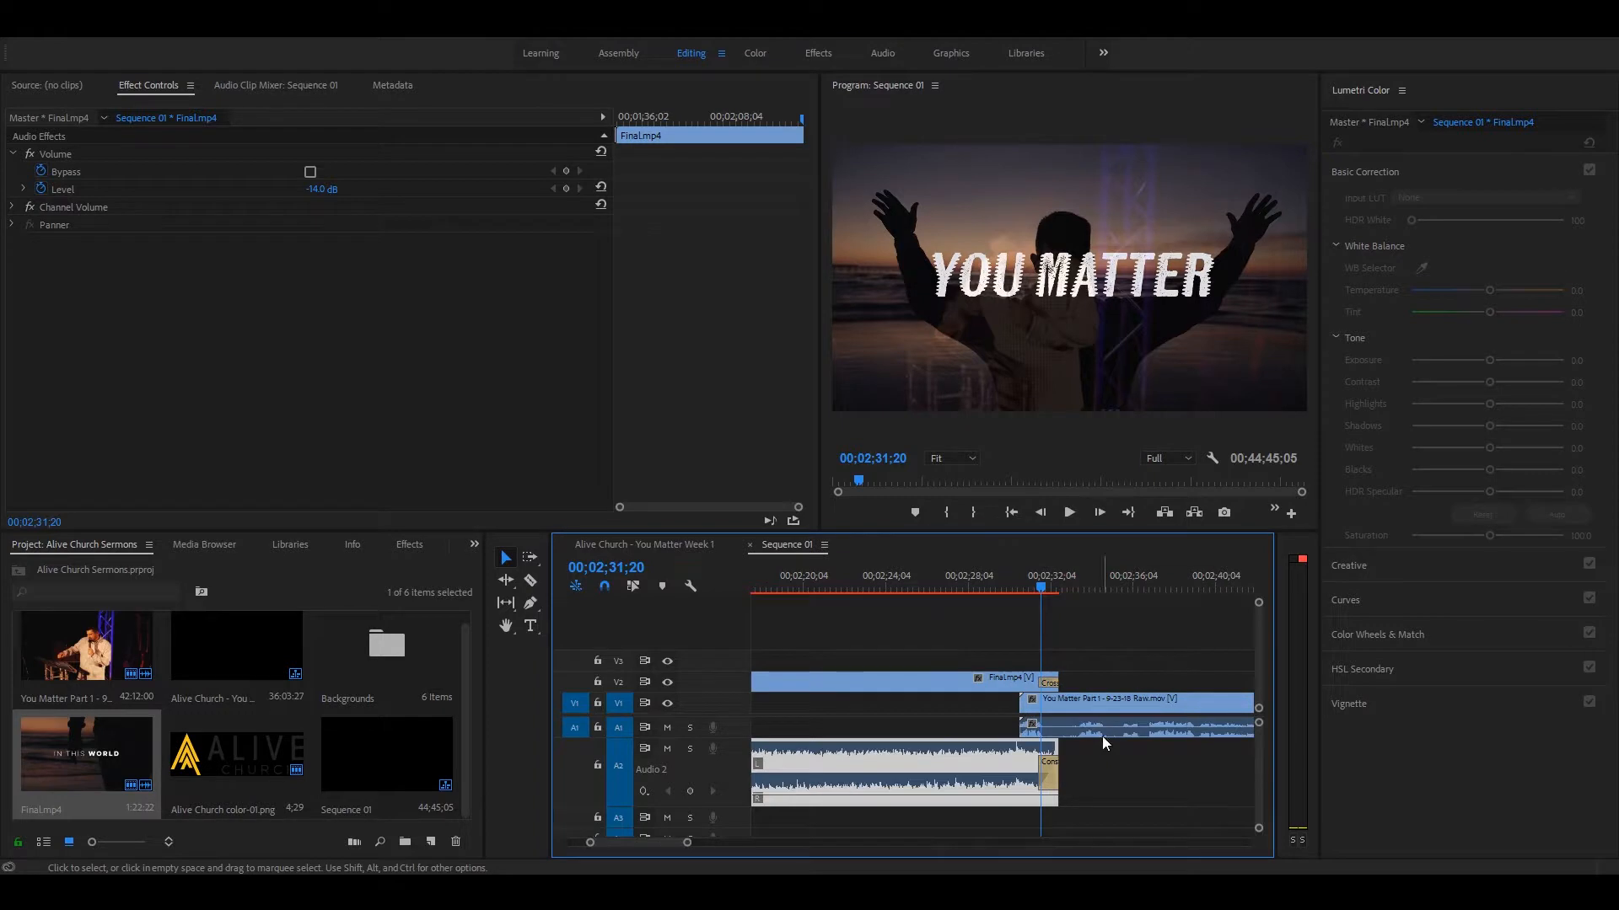
drag(1050, 662, 1078, 706)
Step: Extend the Final.mp4 audio past its video's end, lengthen its Constant Power fade to begin before the sermon clip, and play it
key(equal)
key(equal)
key(equal)
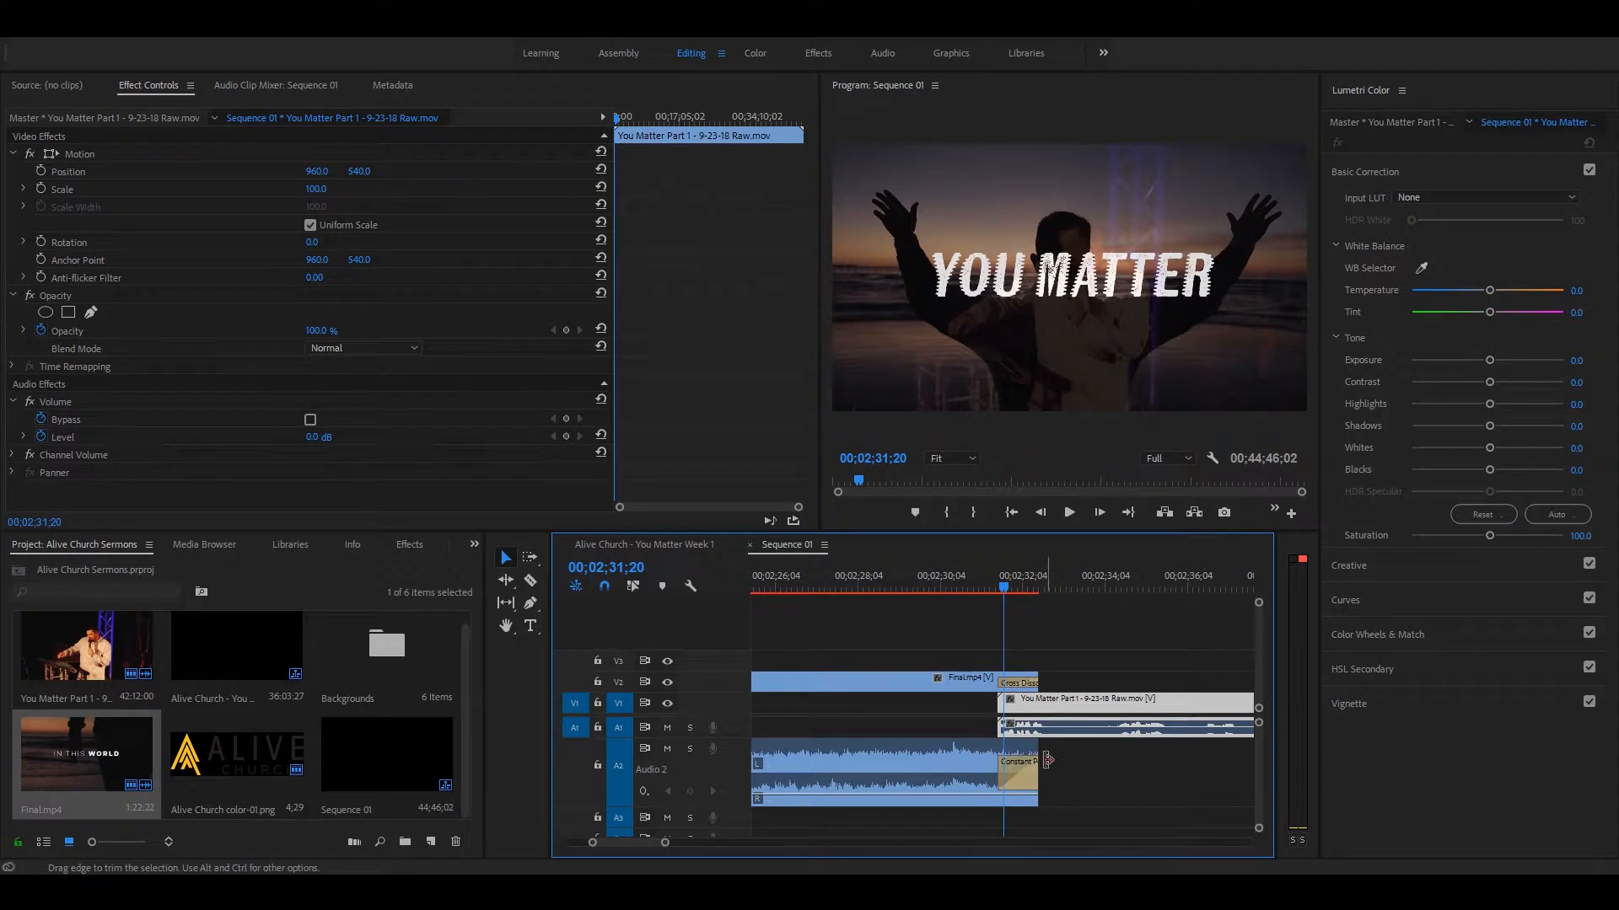
drag(1034, 761, 956, 762)
click(995, 761)
click(947, 577)
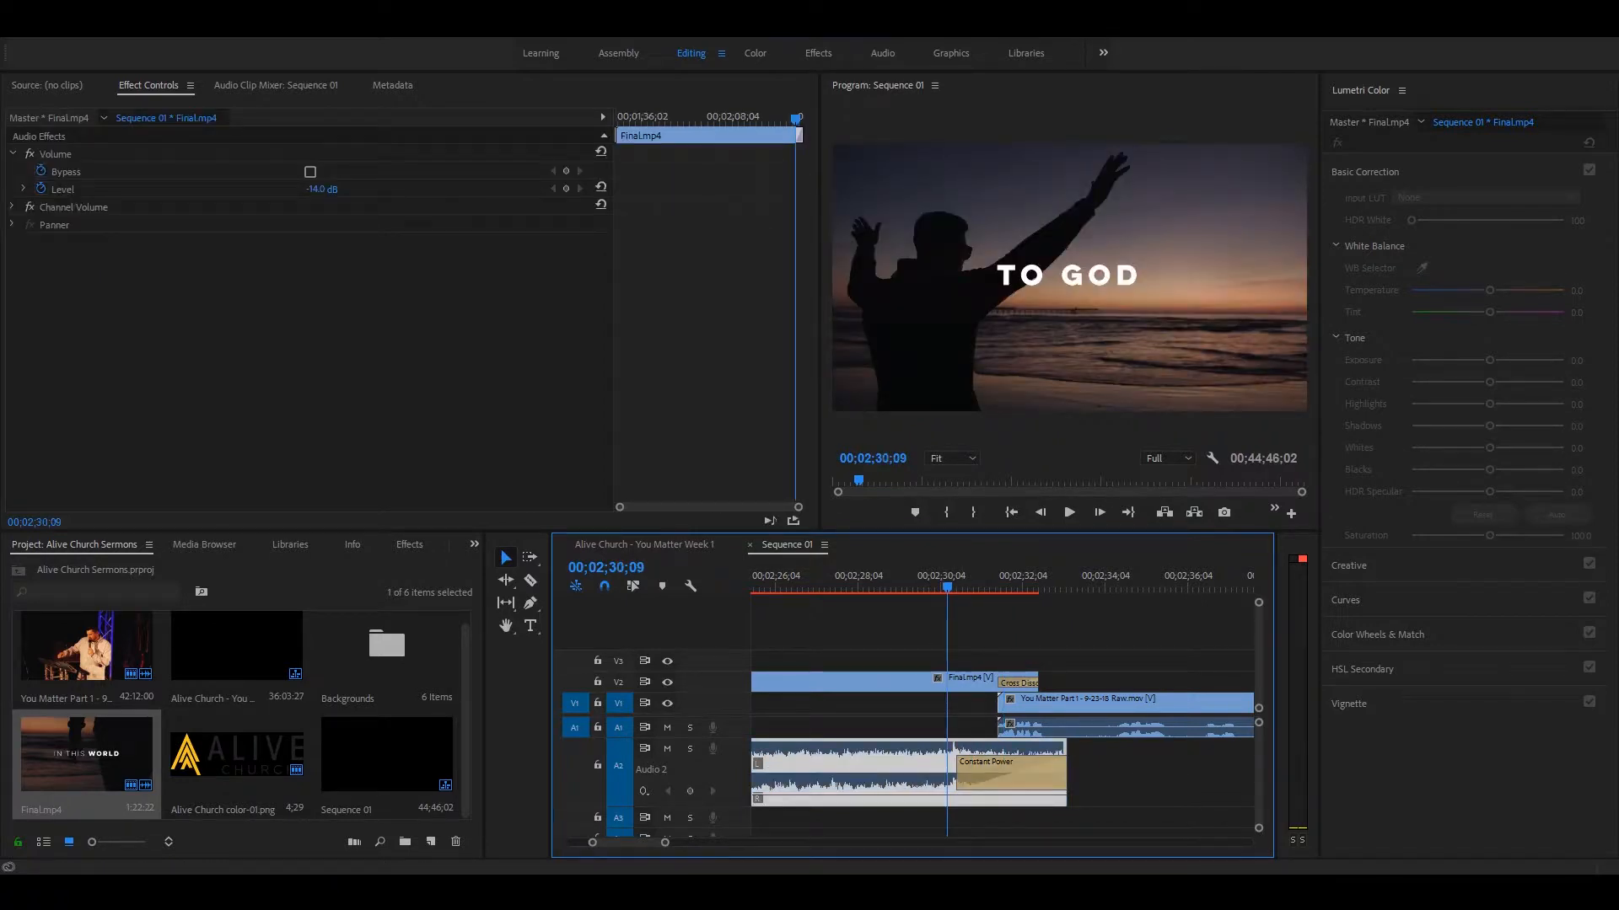
key(space)
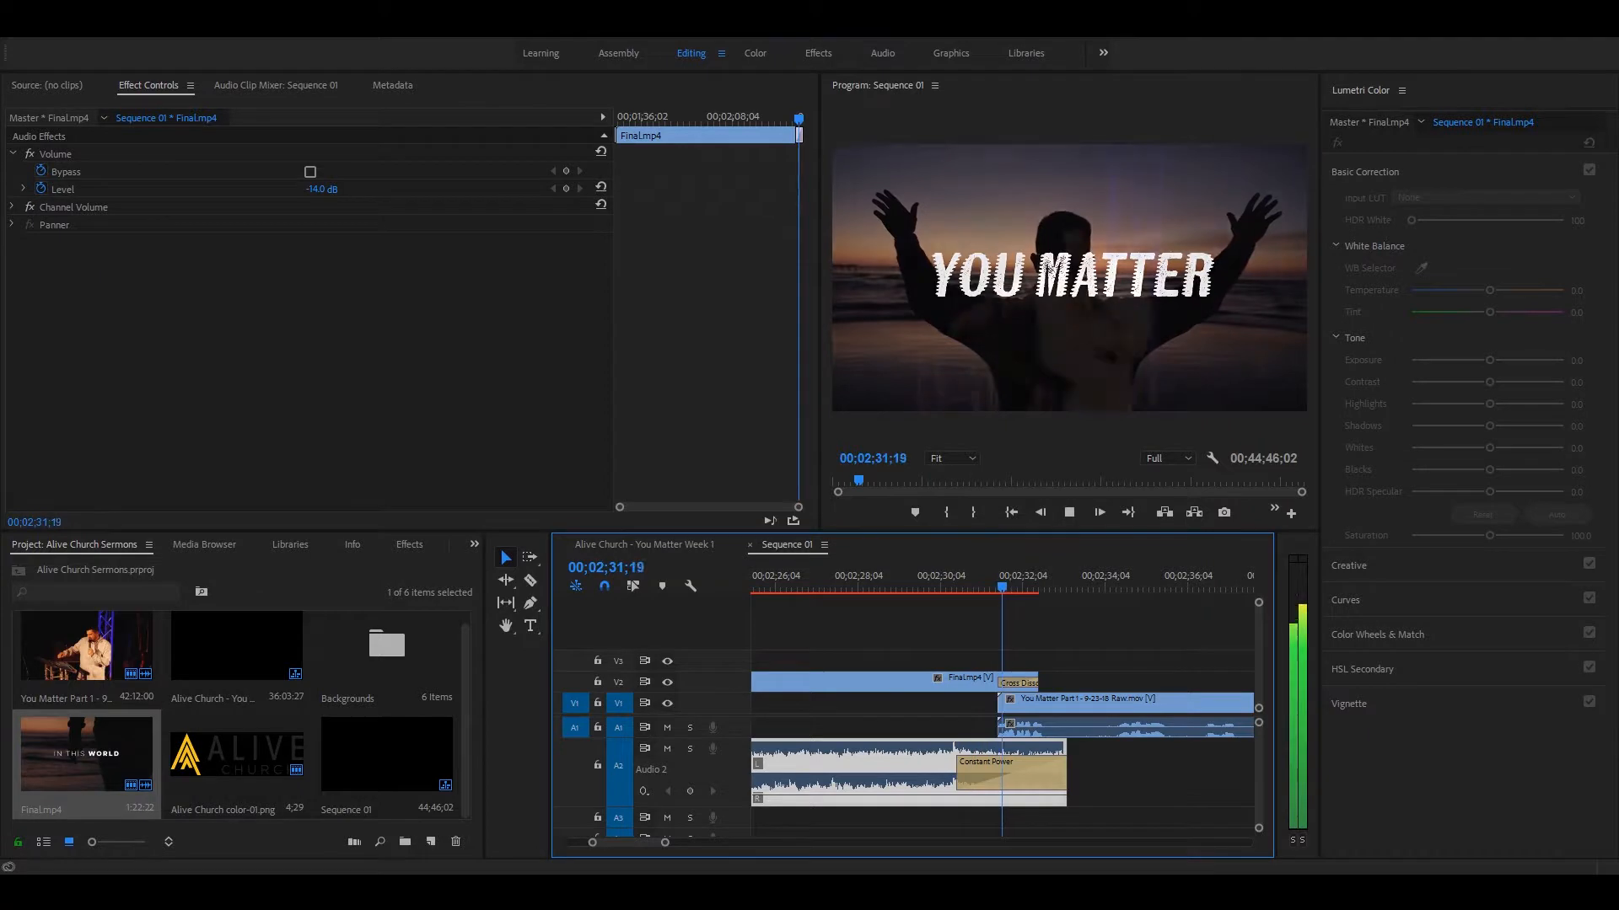
key(space)
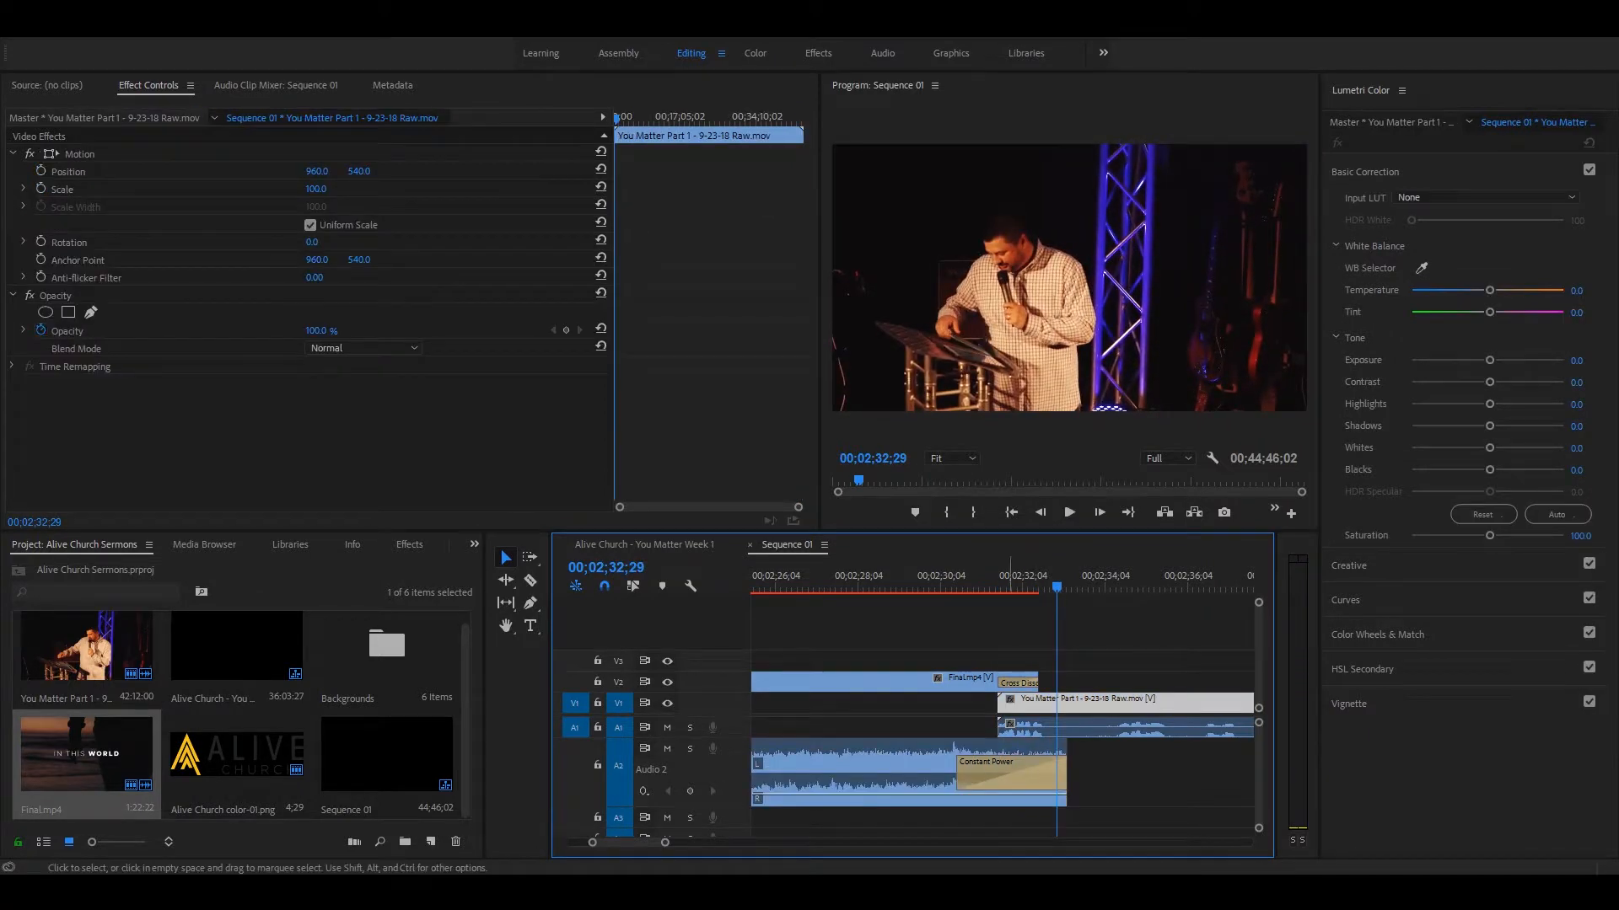
Step: Replay the transition and add a Constant Power fade to the start of the sermon audio on A1
click(936, 577)
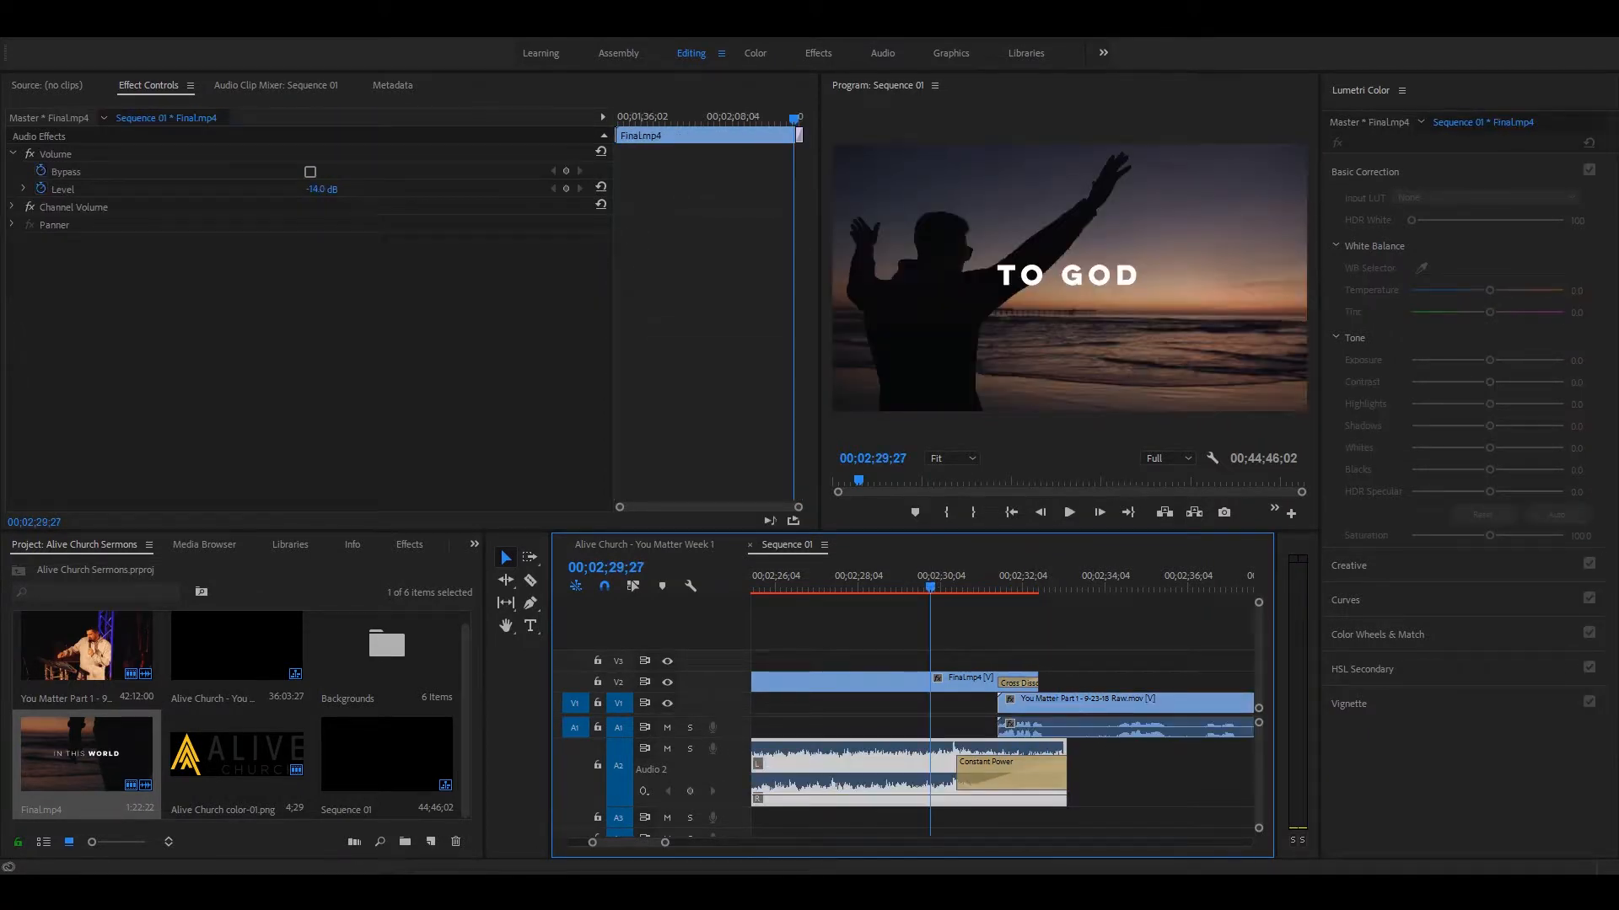
key(space)
key(space)
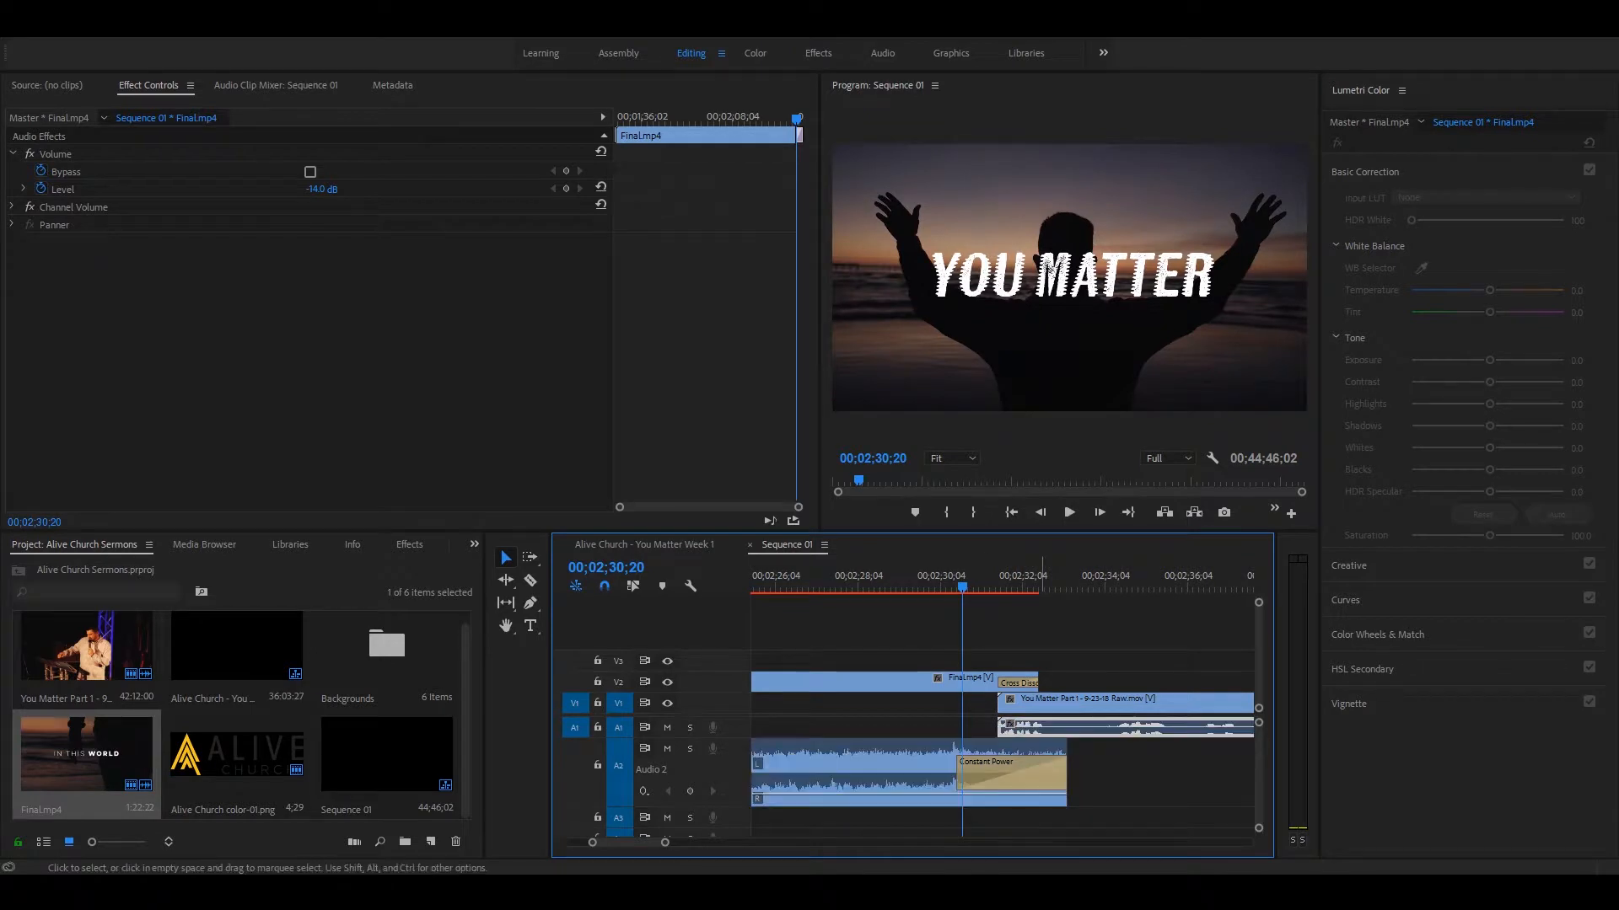
key(ctrl+shift+d)
click(1005, 590)
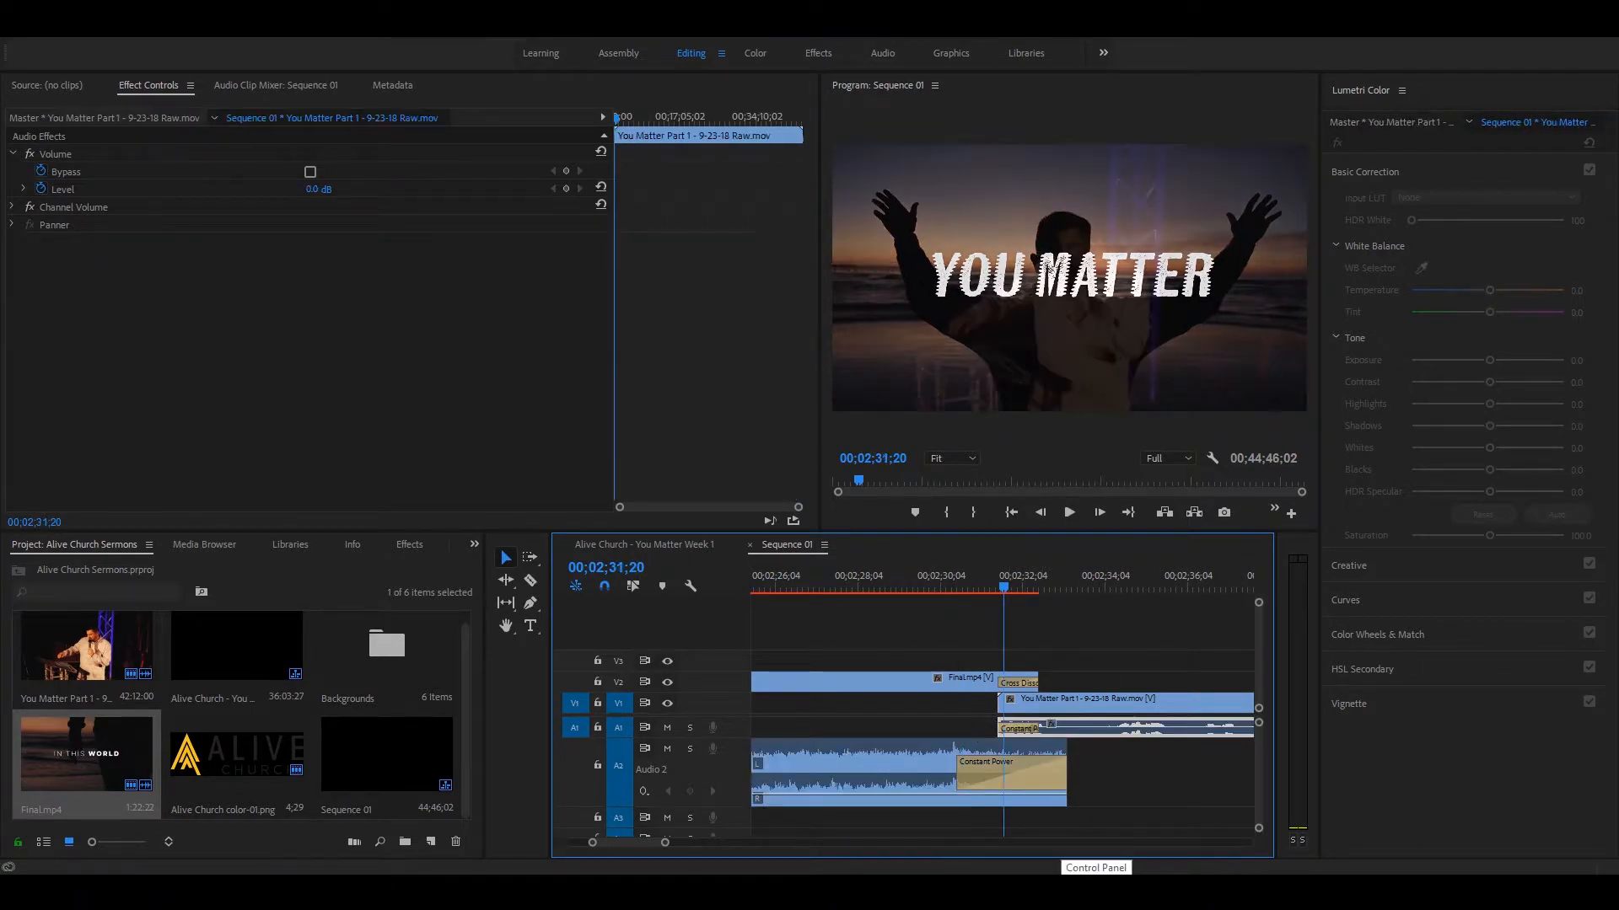
Step: Shorten the Constant Power fade at the sermon audio's start to 5 frames, and play the transition
key(=)
key(=)
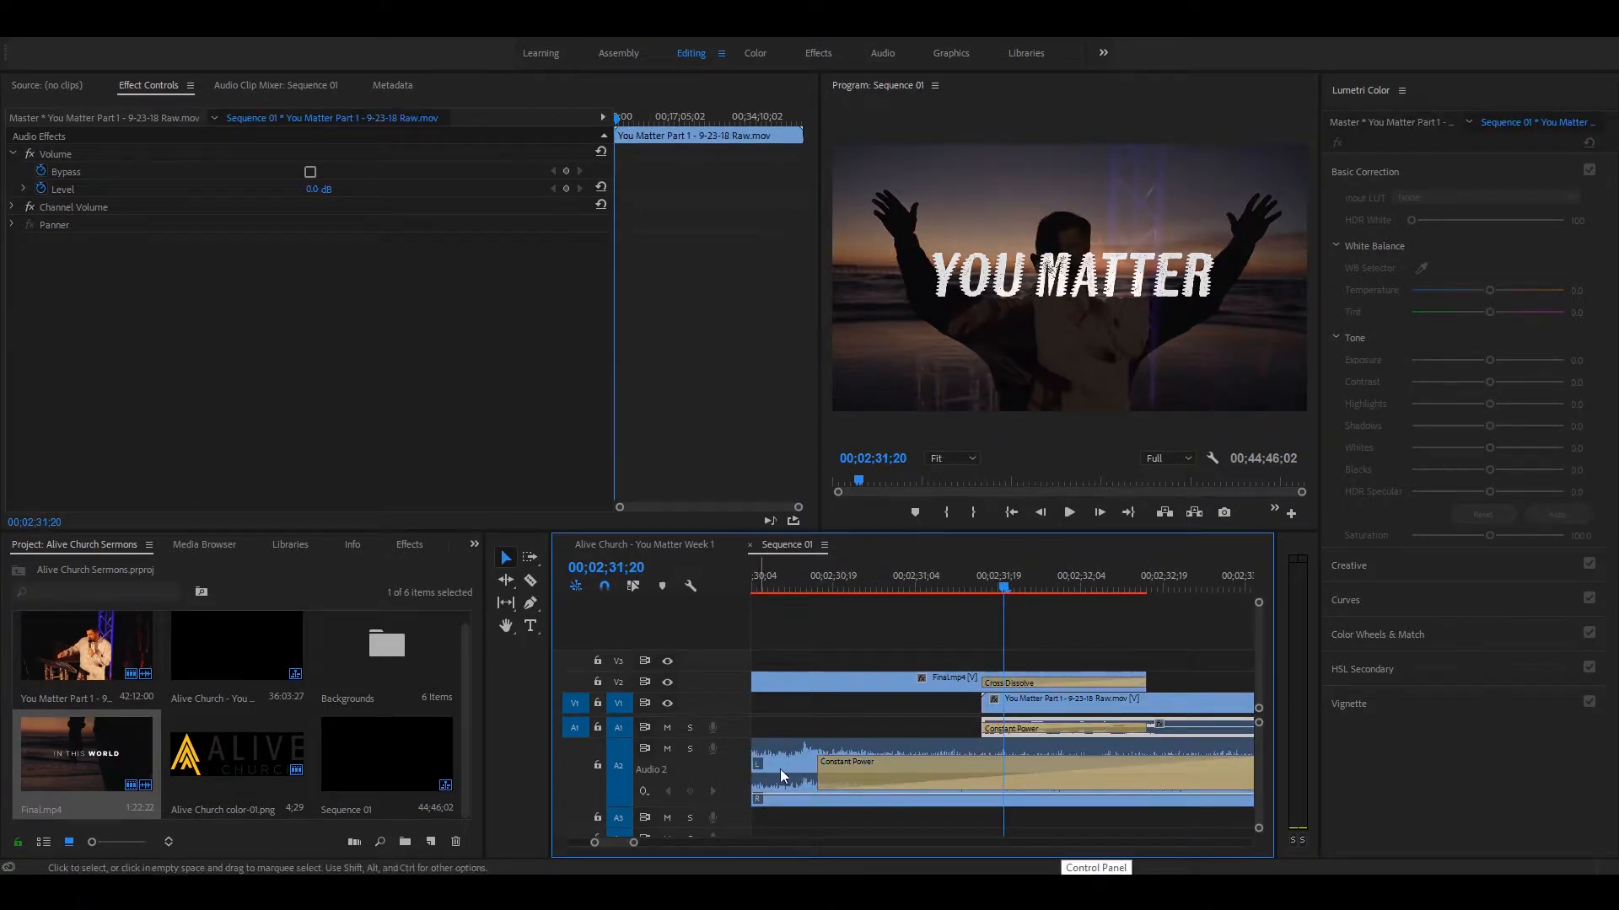
click(1147, 727)
drag(1147, 727, 1014, 729)
key(ctrl+z)
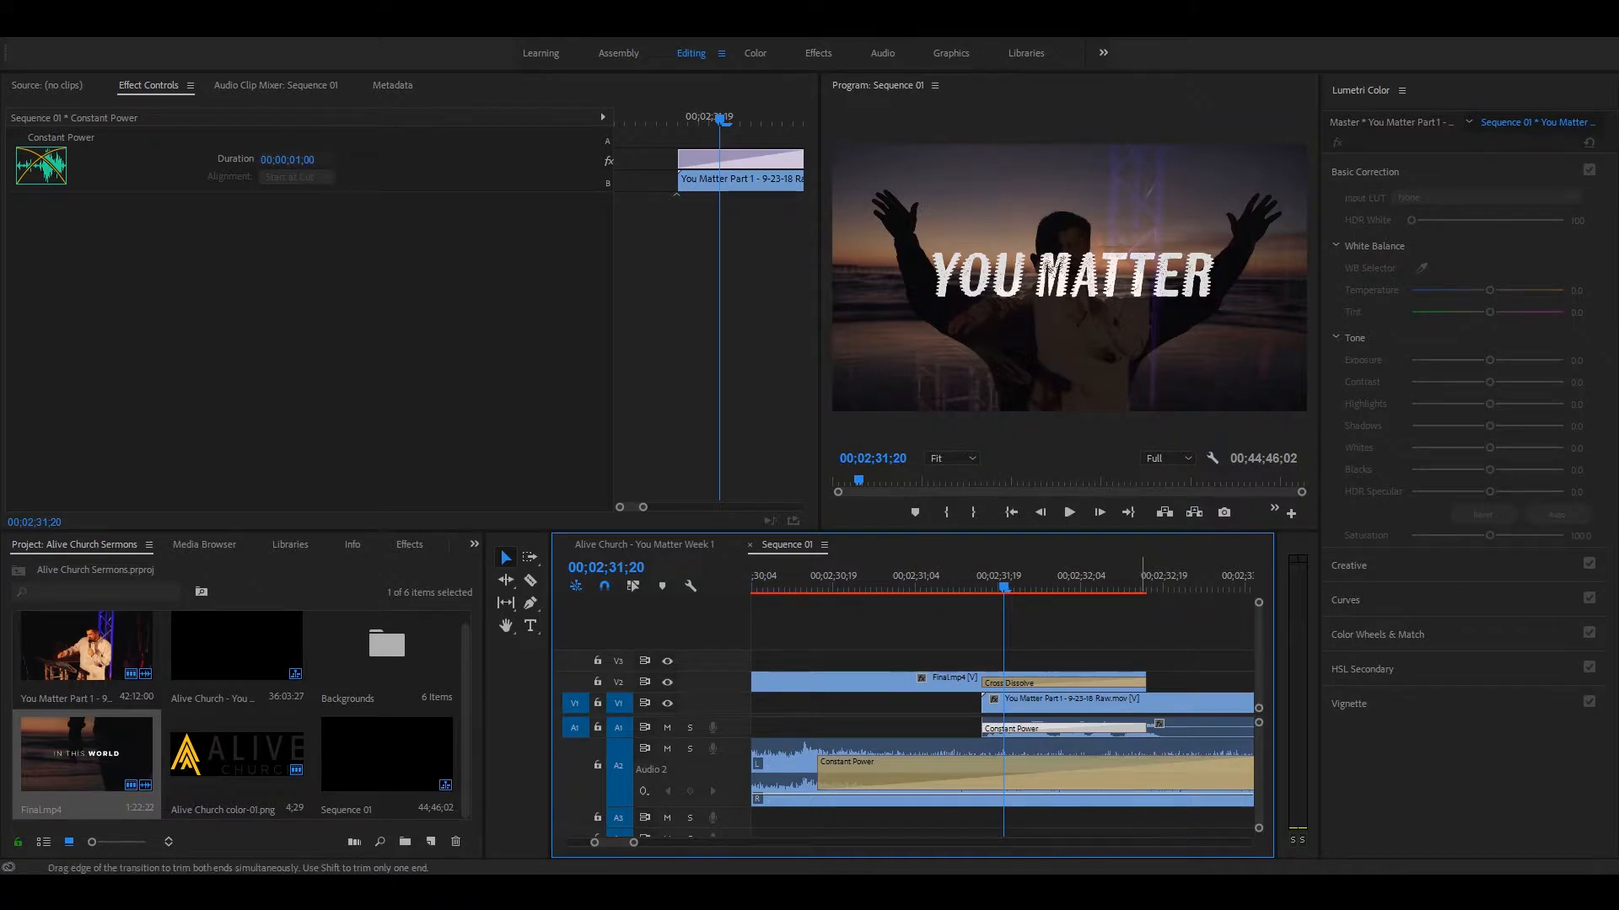
drag(1146, 727, 1019, 728)
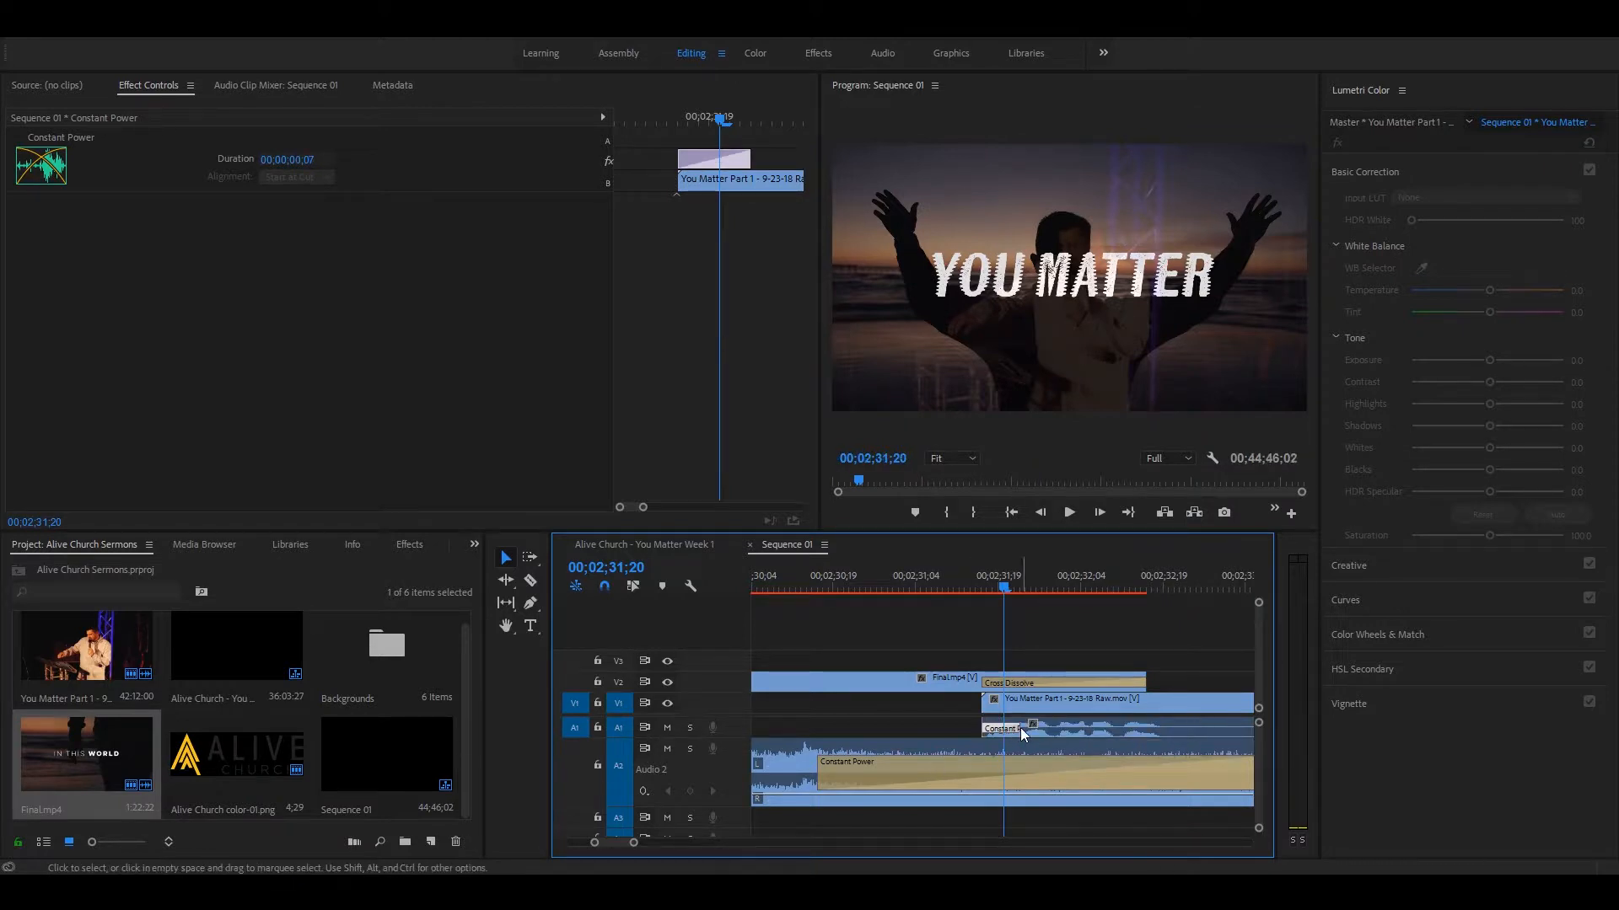
mouse_move(1019, 727)
mouse_down()
mouse_move(1173, 727)
mouse_move(1008, 727)
mouse_up()
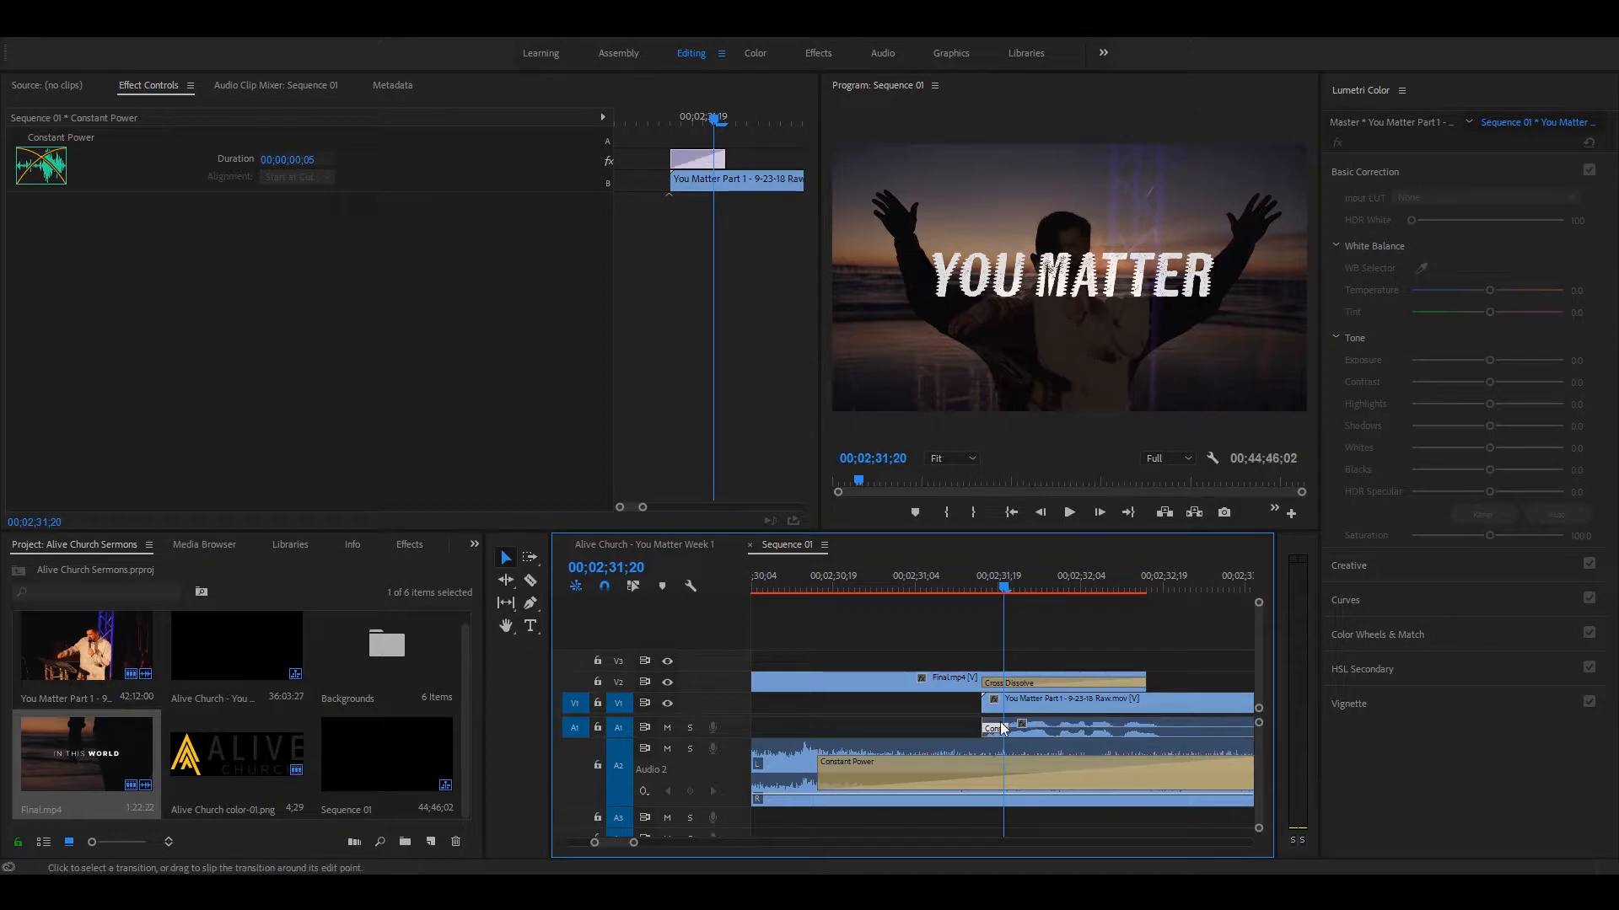
click(809, 587)
key(space)
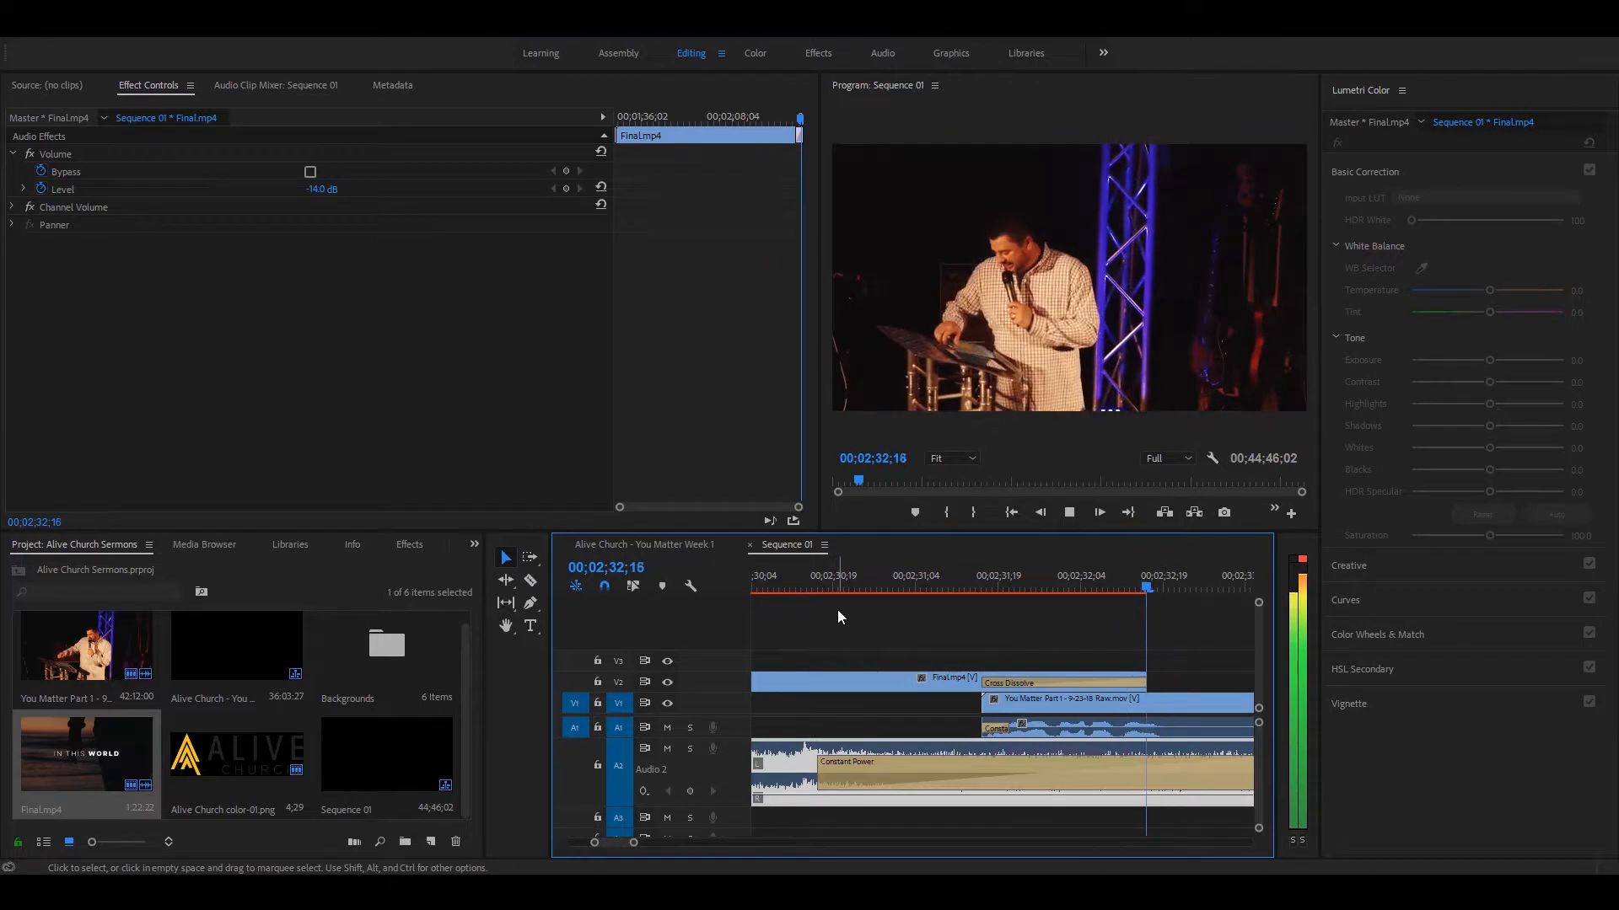
key(minus)
key(minus)
key(minus)
key(minus)
key(minus)
Step: Select all clips in the sequence and move them together so that Final.mp4 starts at 00;00;00;00
key(minus)
key(minus)
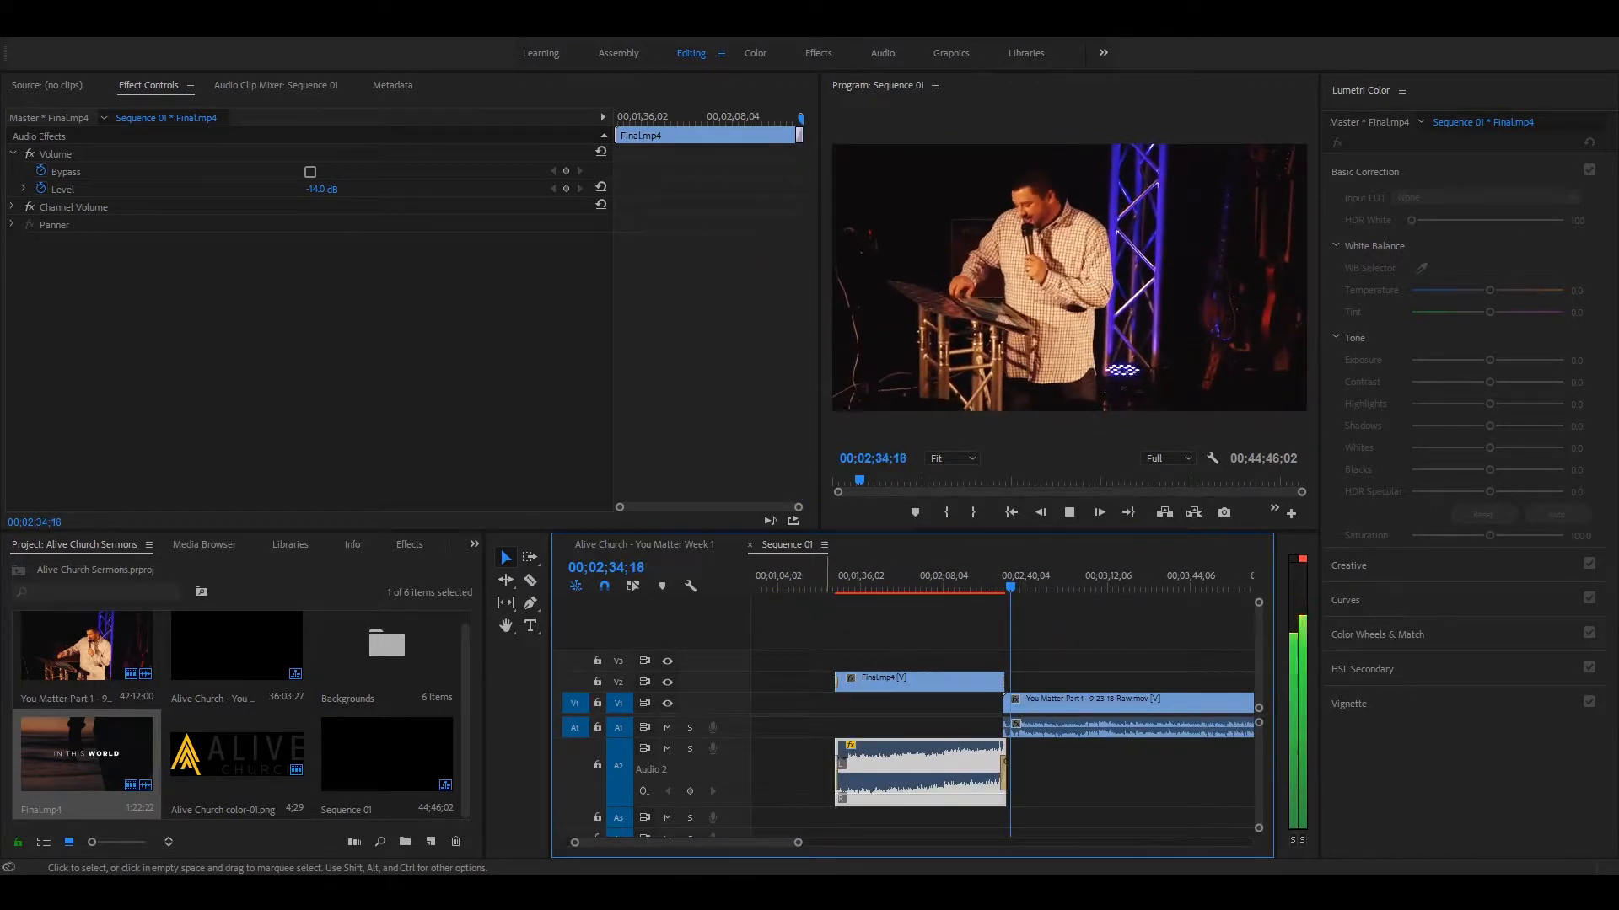
key(space)
key(minus)
key(minus)
key(minus)
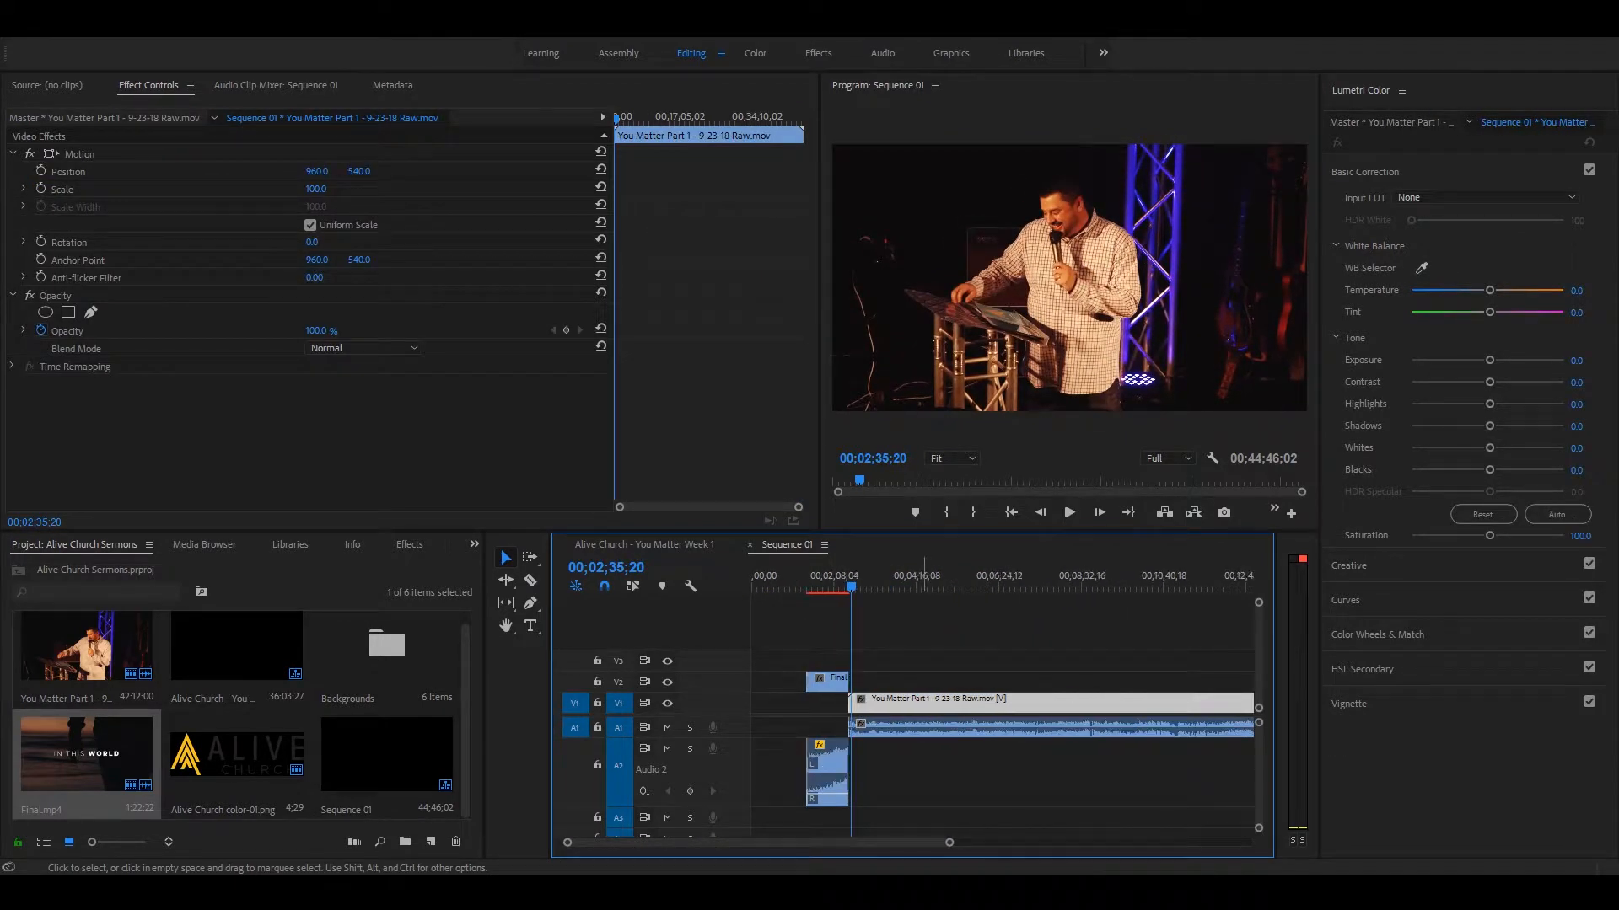
key(equal)
key(equal)
drag(809, 650, 1061, 813)
drag(772, 656, 1113, 817)
drag(773, 642, 1019, 827)
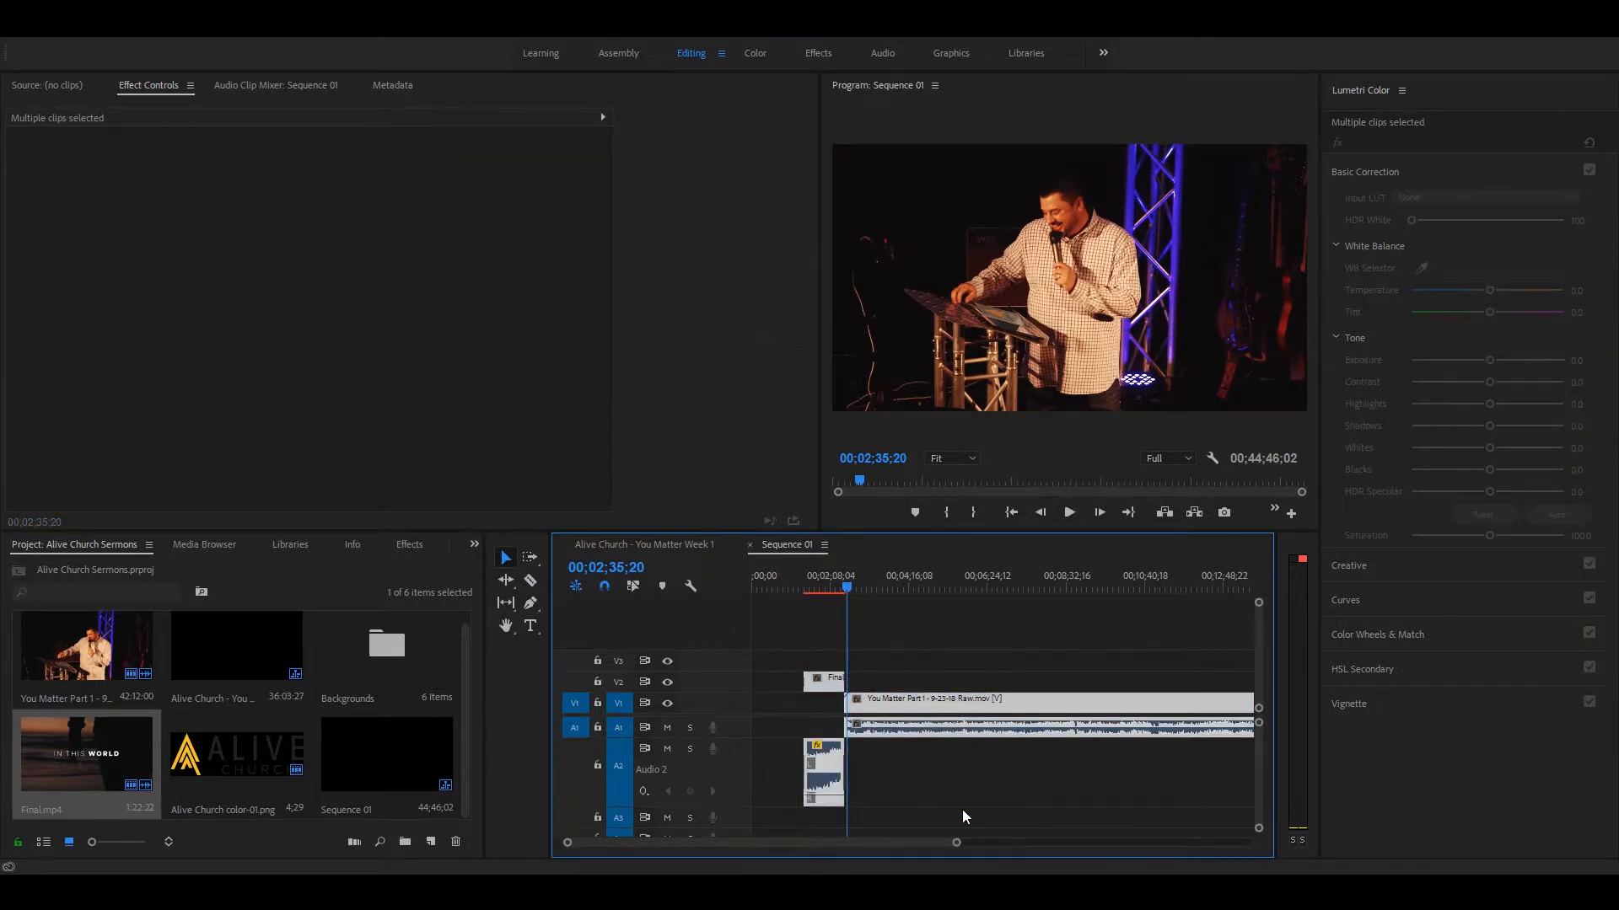
click(788, 732)
drag(764, 653, 1030, 825)
drag(833, 688, 780, 679)
key(Home)
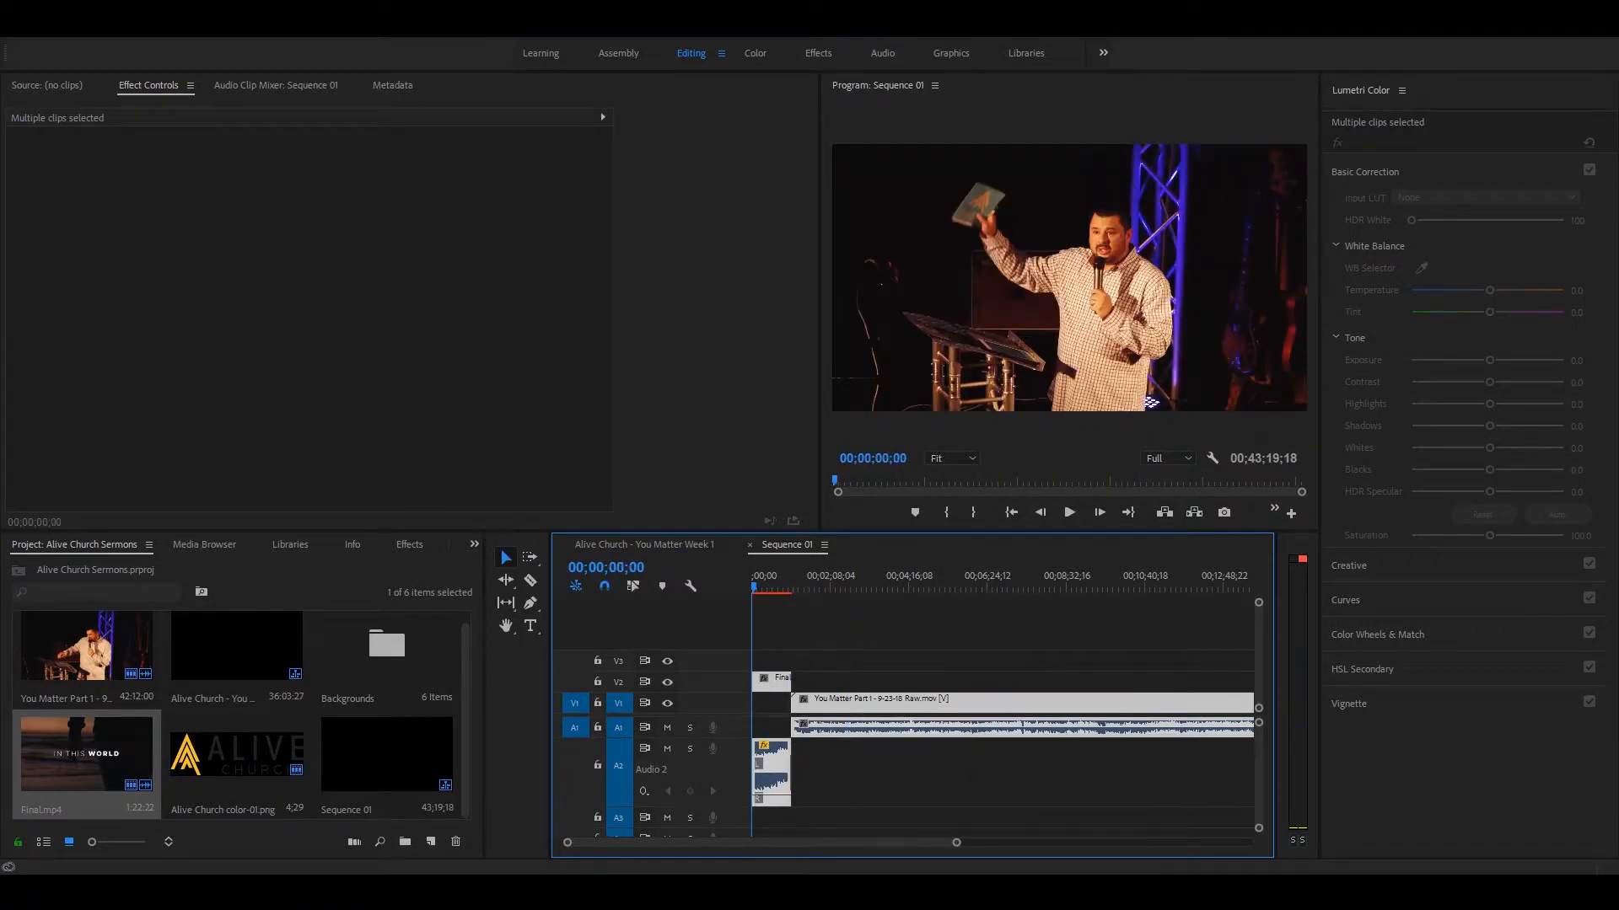
key(=)
key(=)
Step: Play the opening seconds of the sequence from 00;00;00;00 to check the start of Final.mp4
key(=)
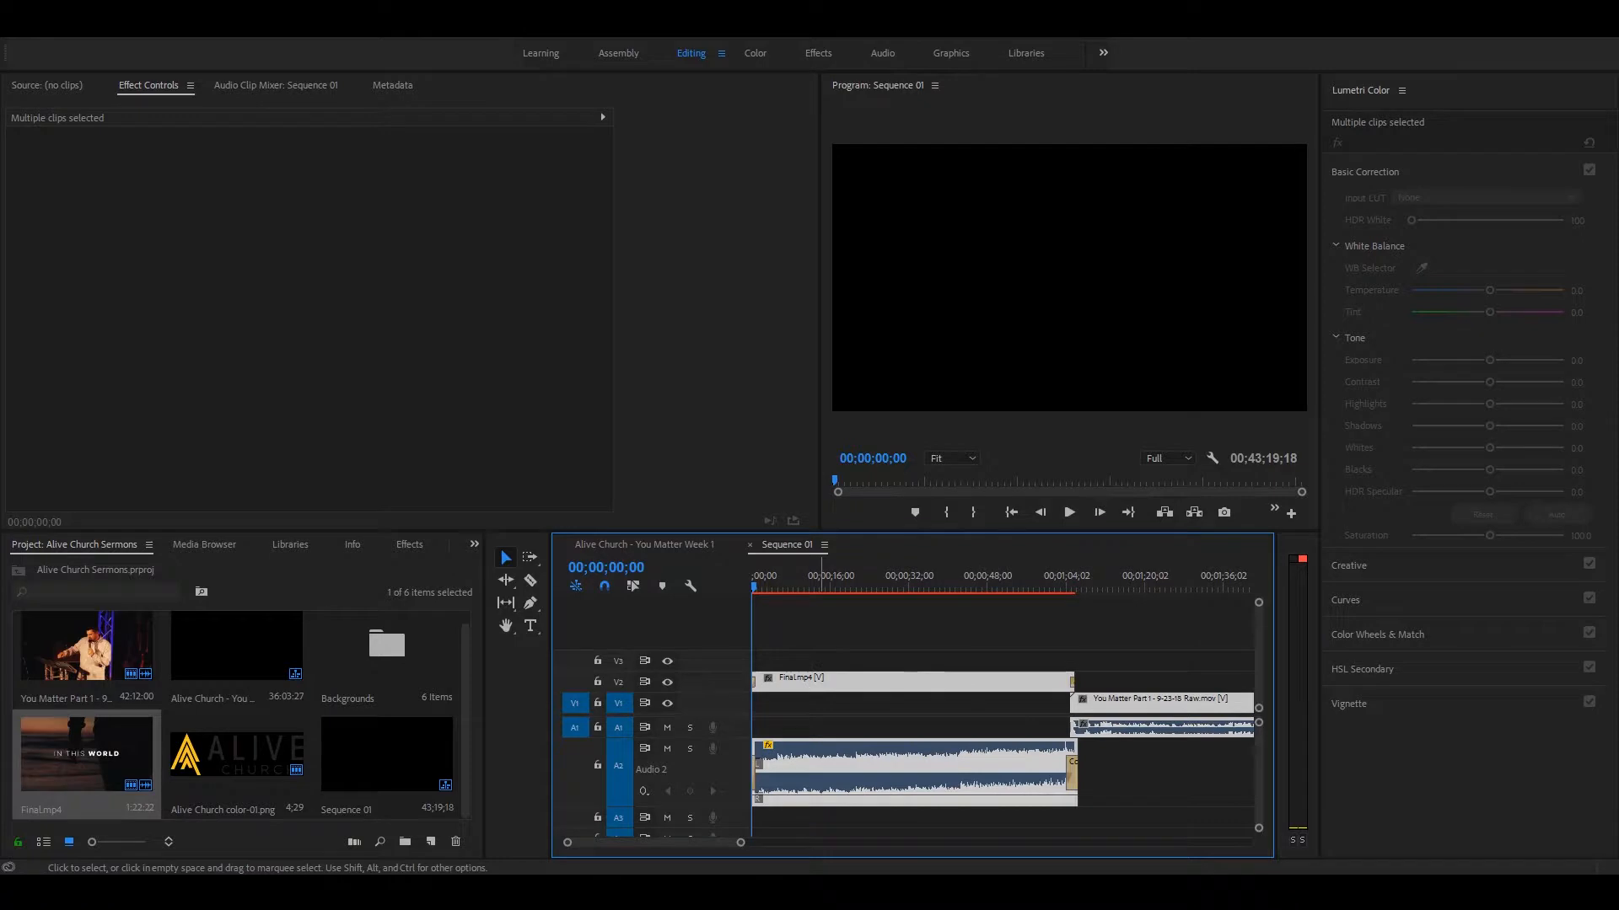
key(=)
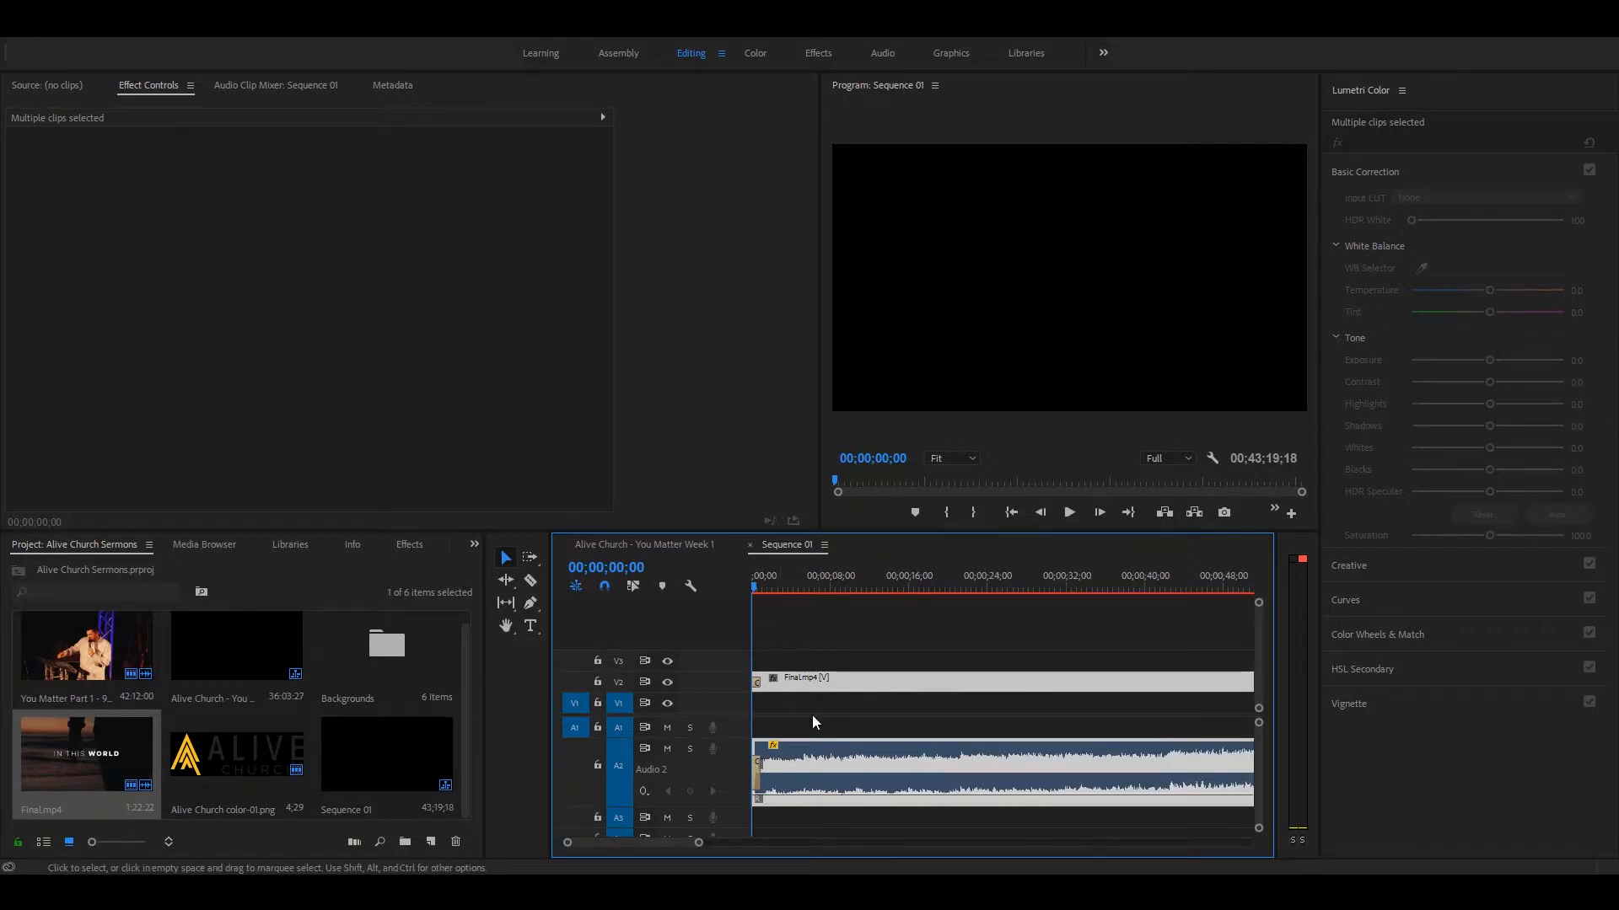
key(space)
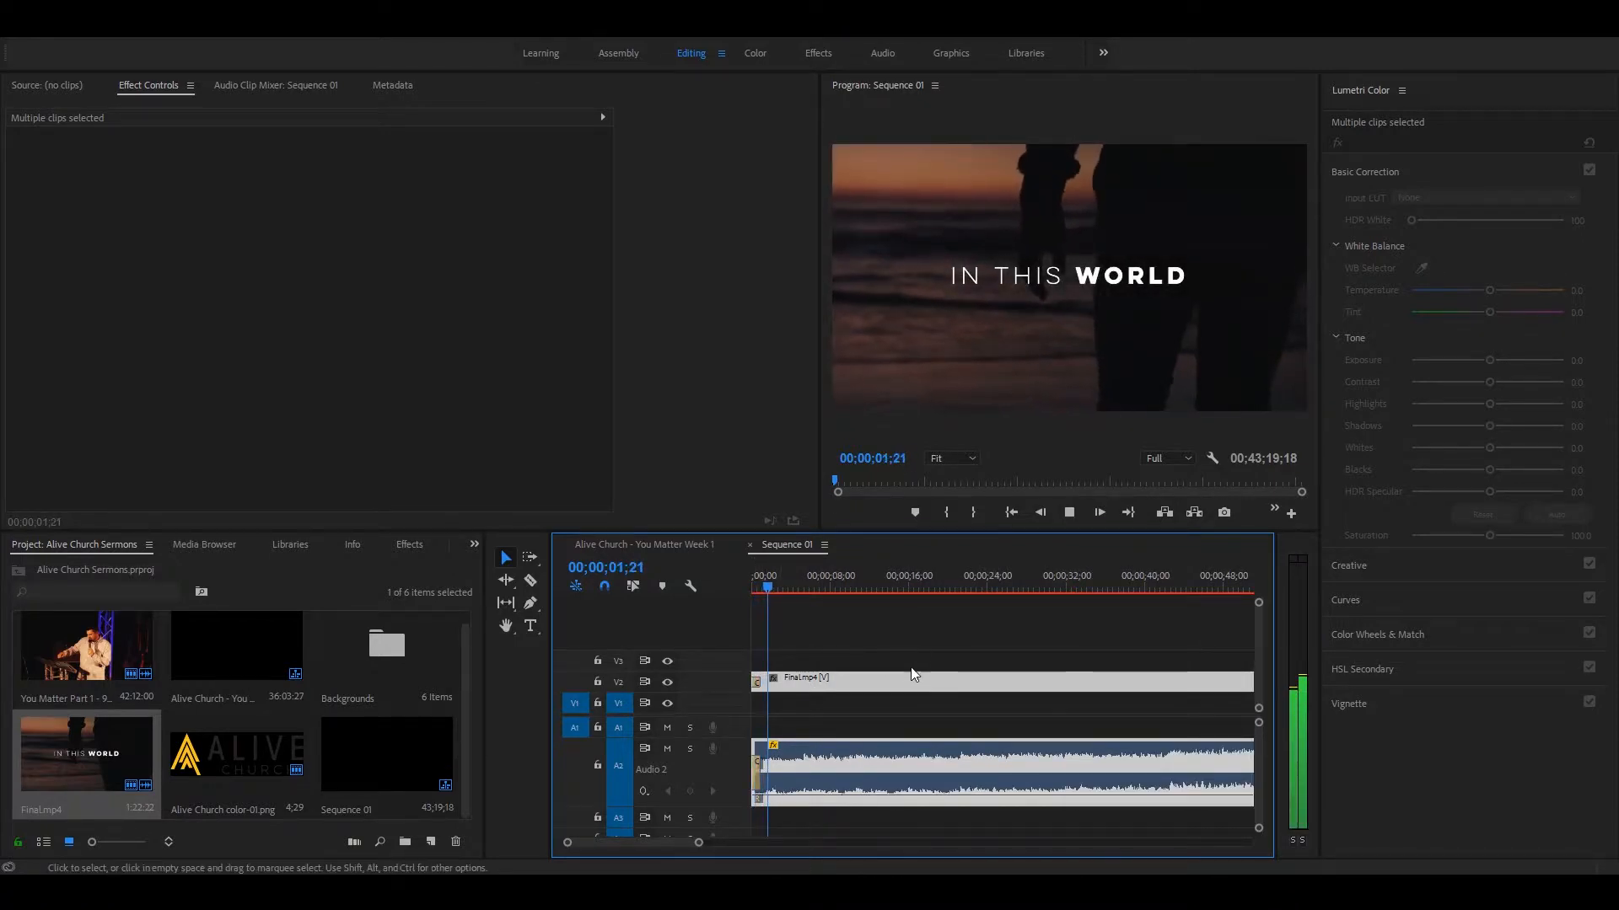
key(space)
Step: Deselect the clips and view the sermon frame at about 00;37;37;28, near the end of the footage
key(minus)
key(minus)
key(minus)
key(minus)
key(minus)
key(minus)
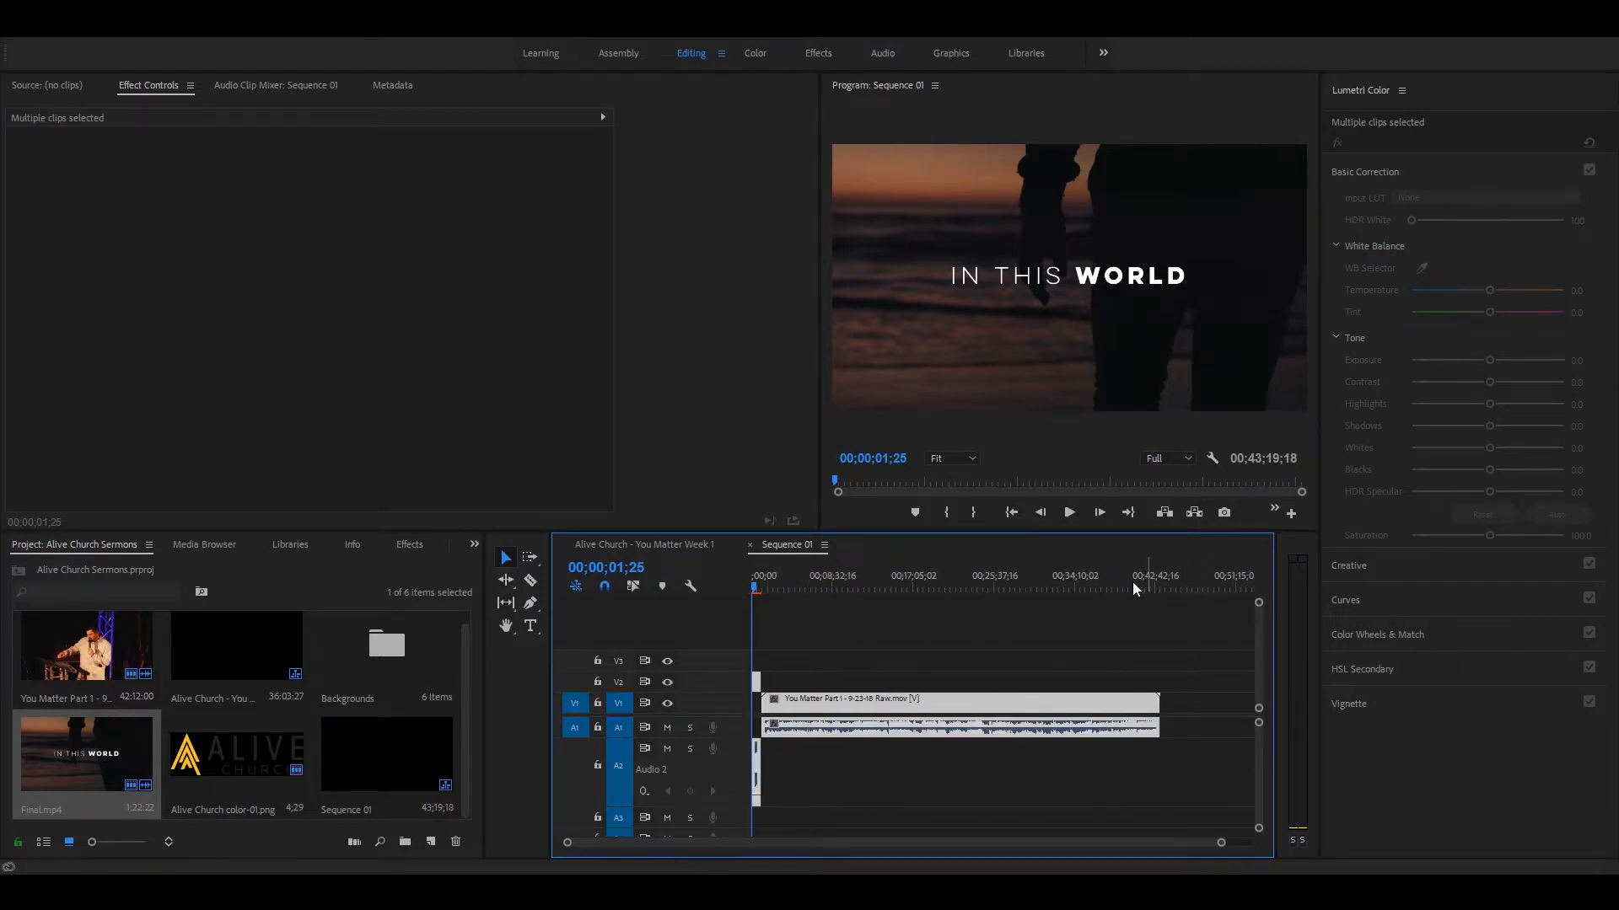
click(1119, 615)
click(1106, 586)
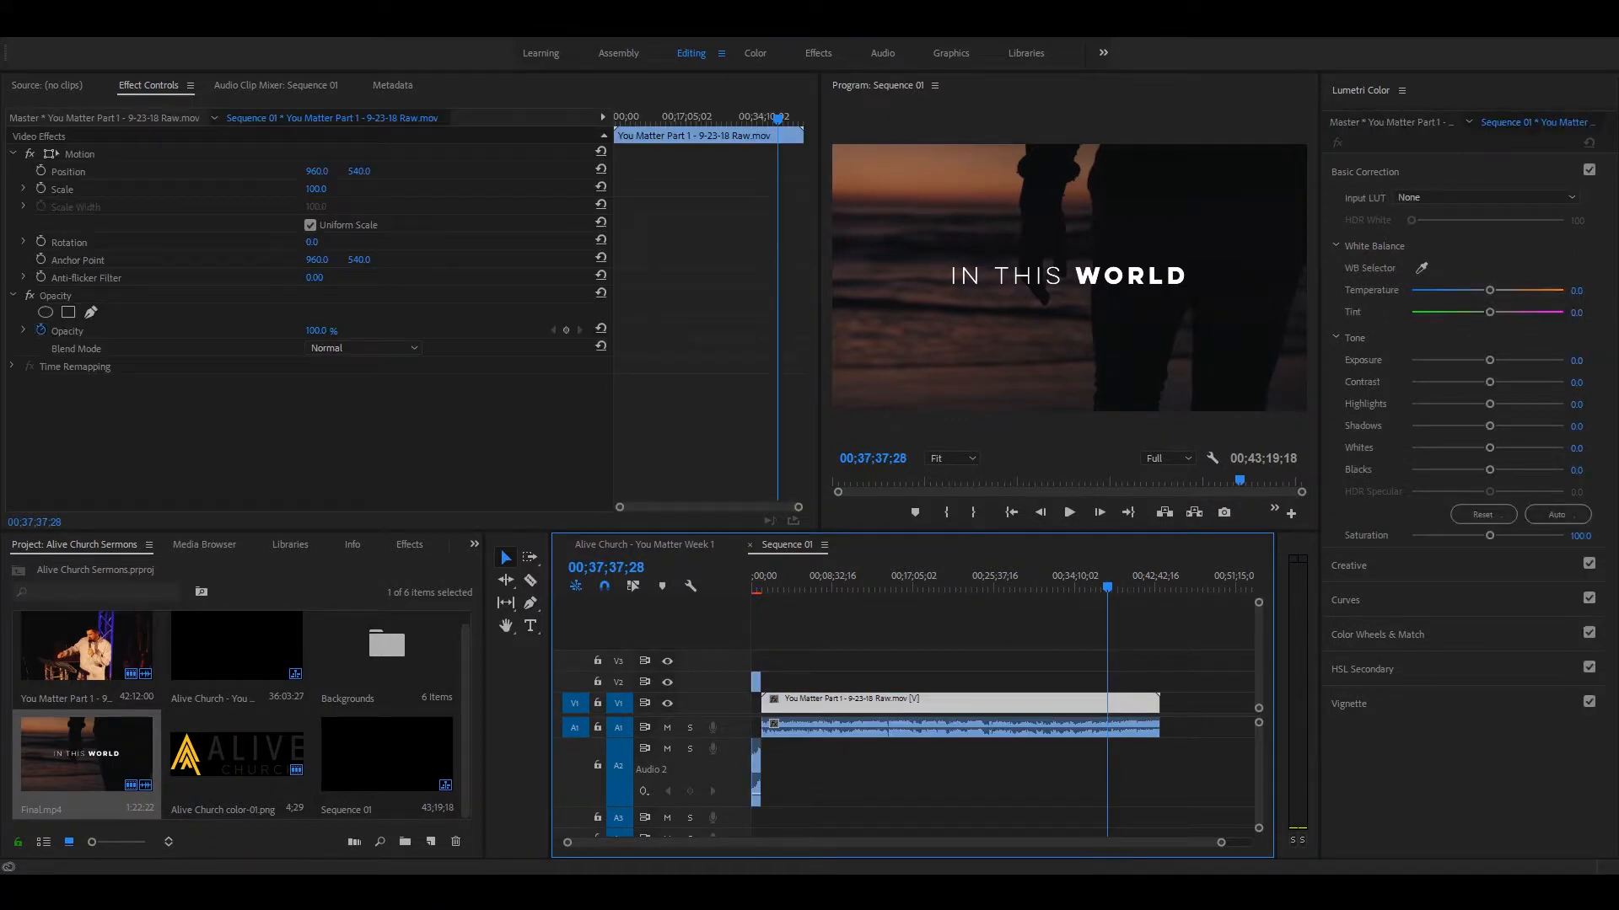
key(equal)
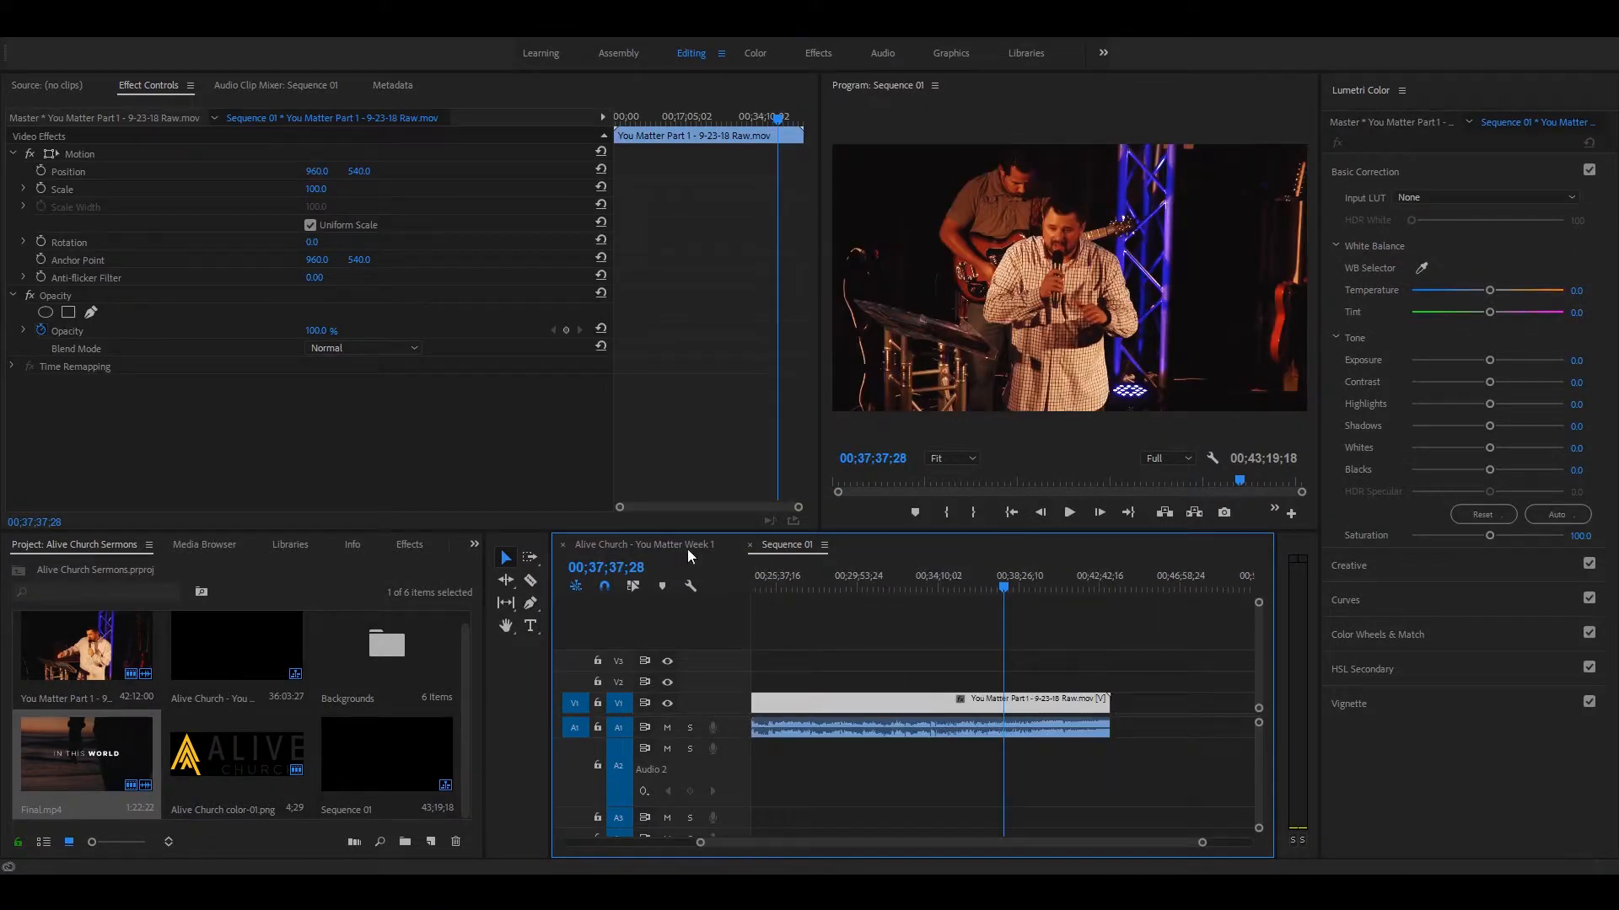
Step: Check where the sermon clip ends in the Alive Church - You Matter Week 1 sequence, and return to Sequence 01
click(666, 545)
key(minus)
key(minus)
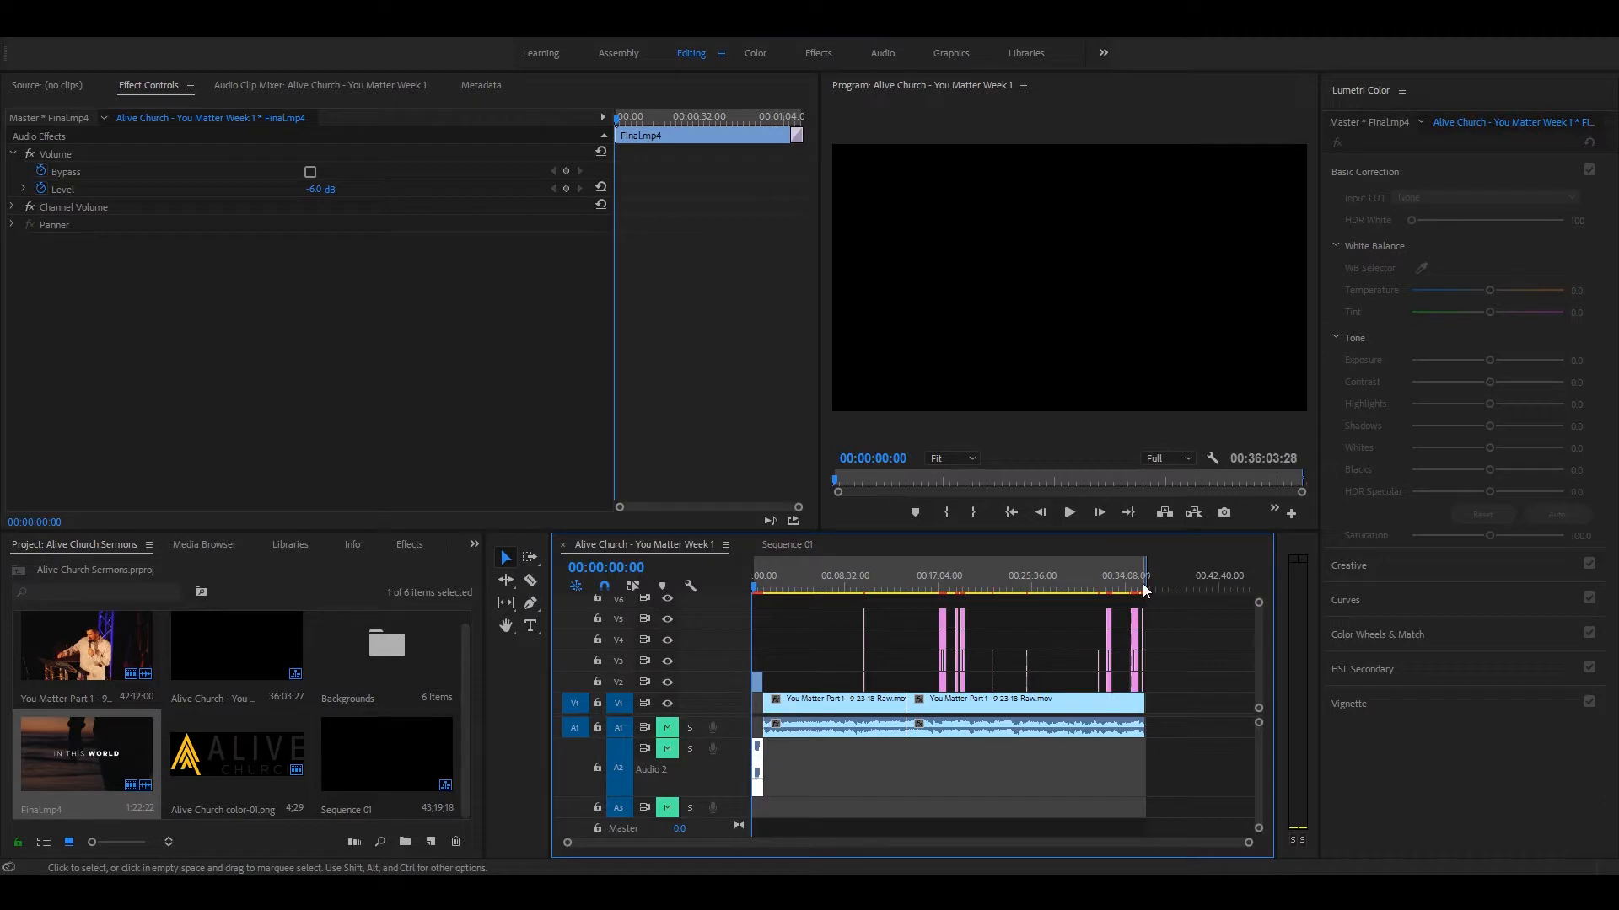
click(1141, 586)
key(equal)
key(equal)
key(equal)
drag(1038, 586, 1043, 580)
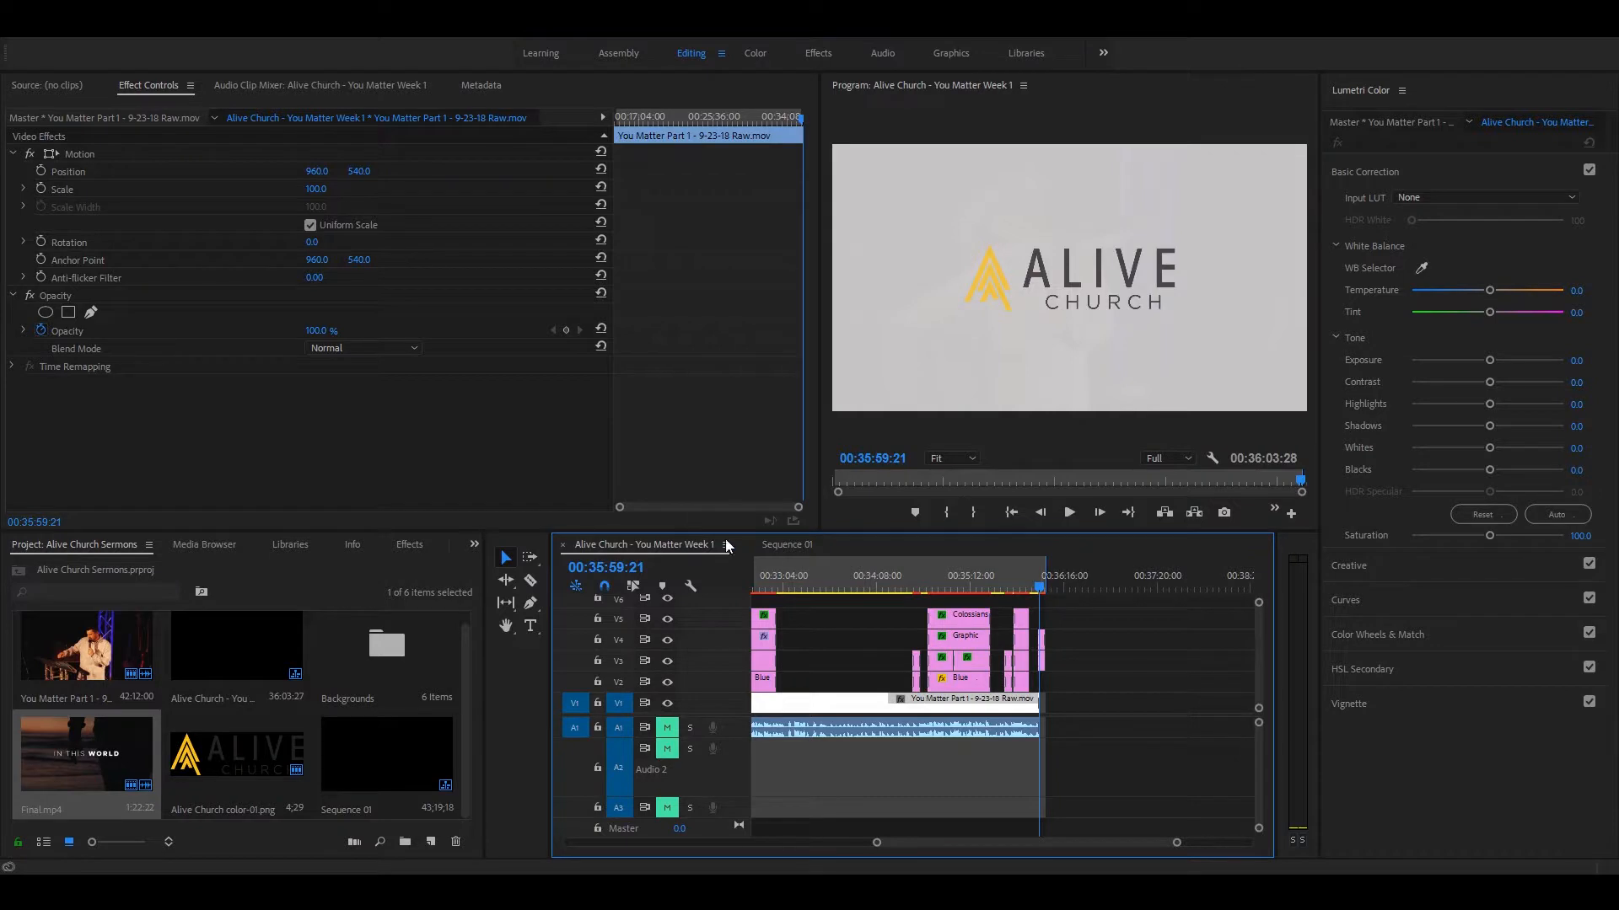
click(771, 546)
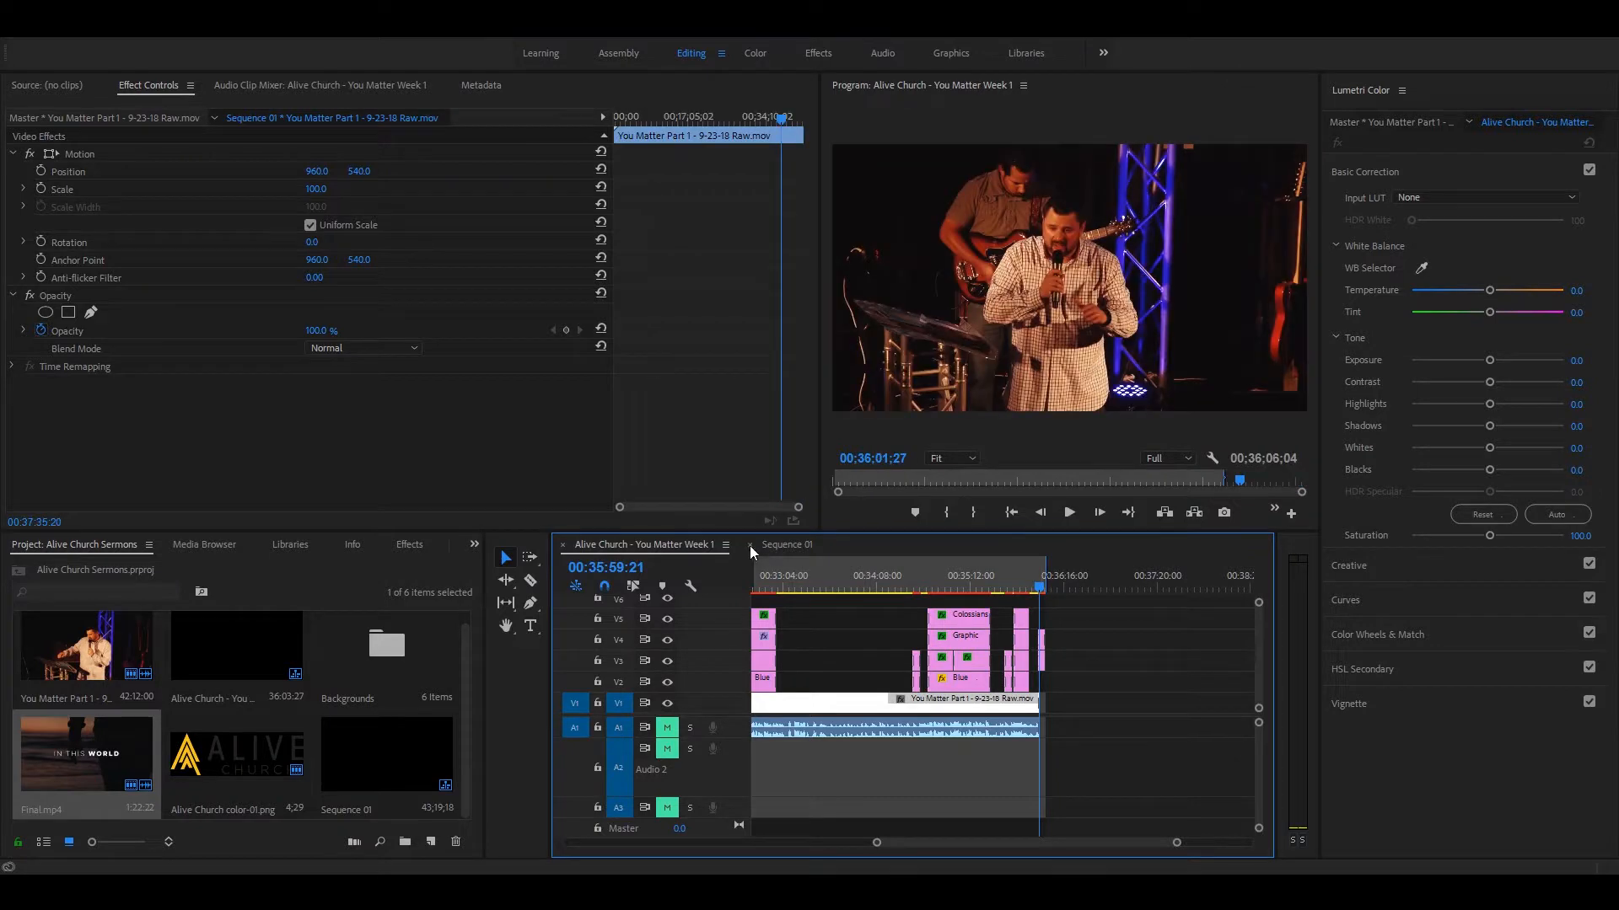
Step: Set the playhead to 00;35;59;00 in Sequence 01 and play from there to 00;36;03;06
click(611, 567)
text(5590)
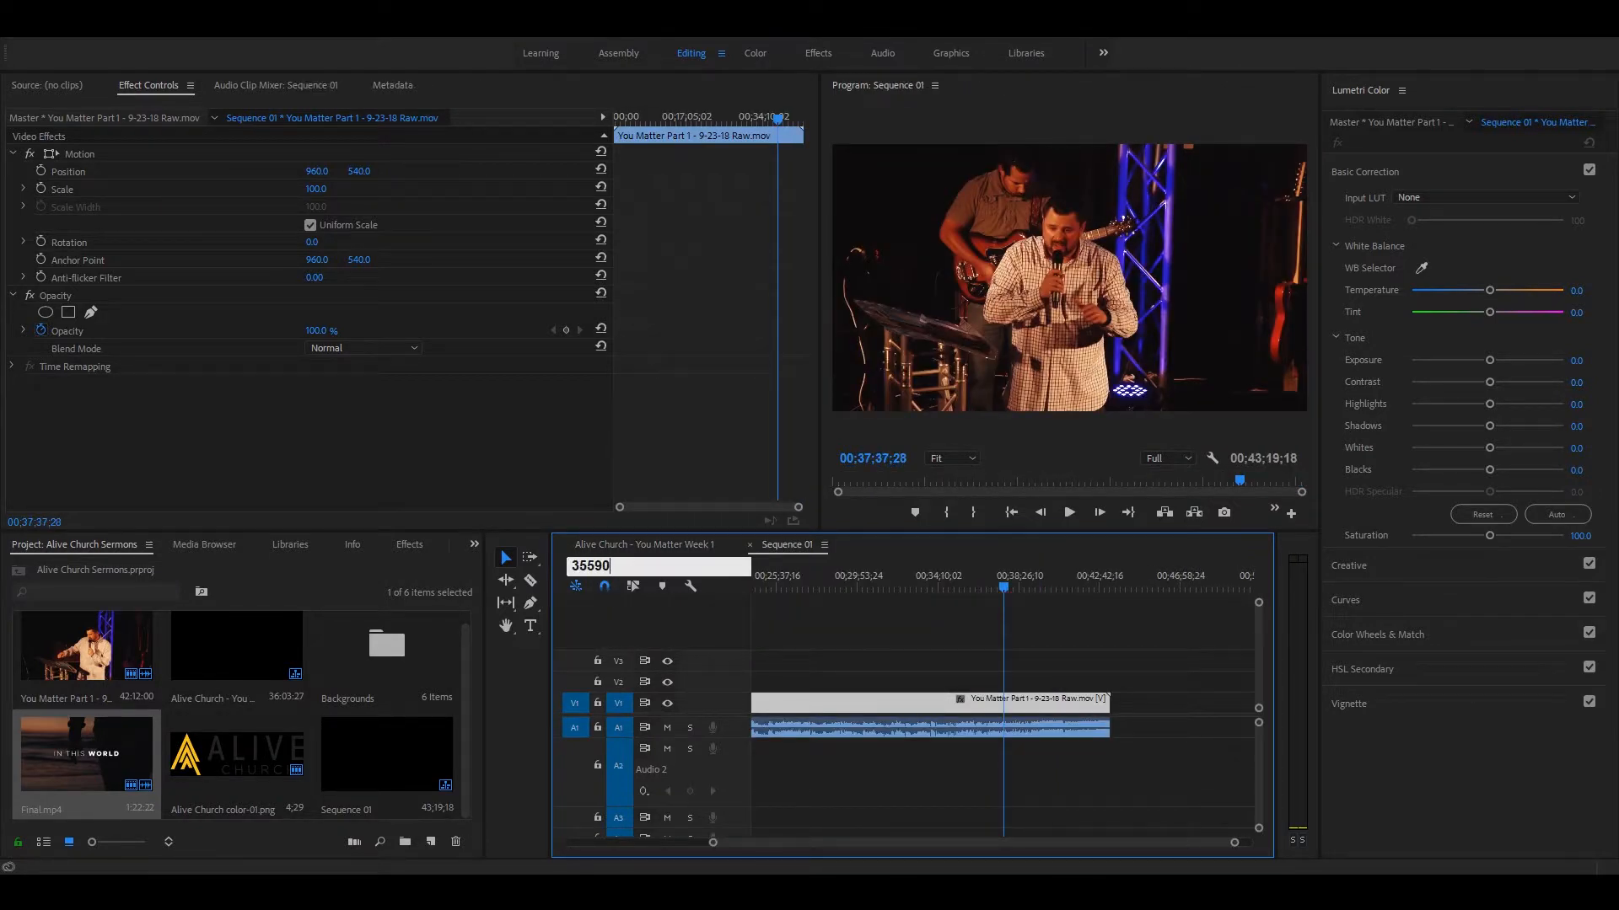
text(5590)
key(Return)
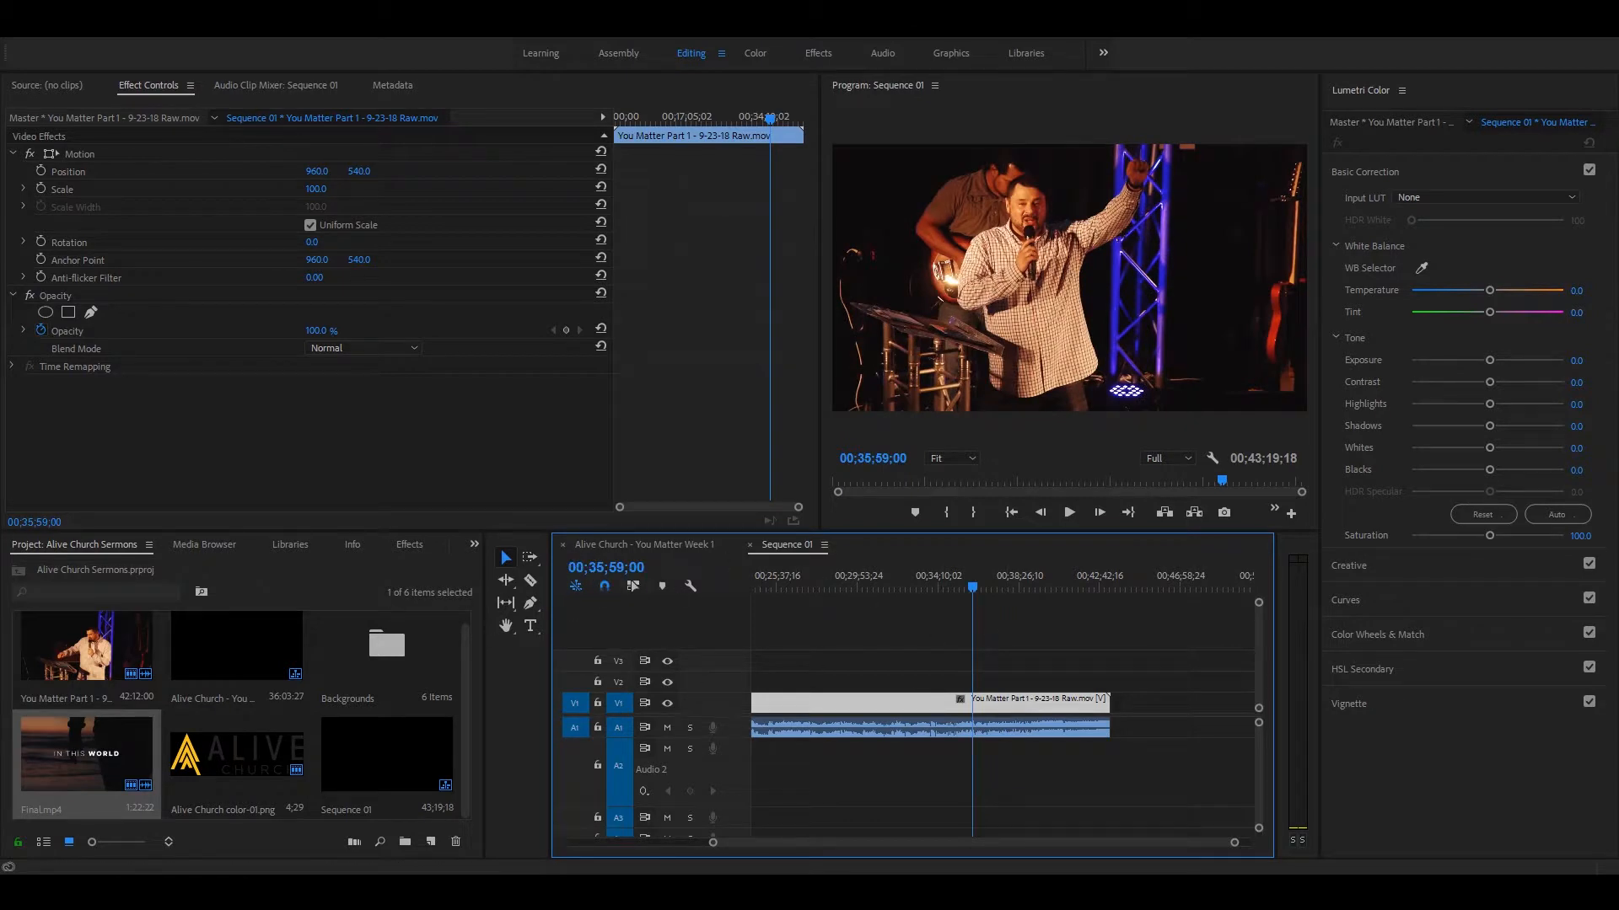
click(607, 567)
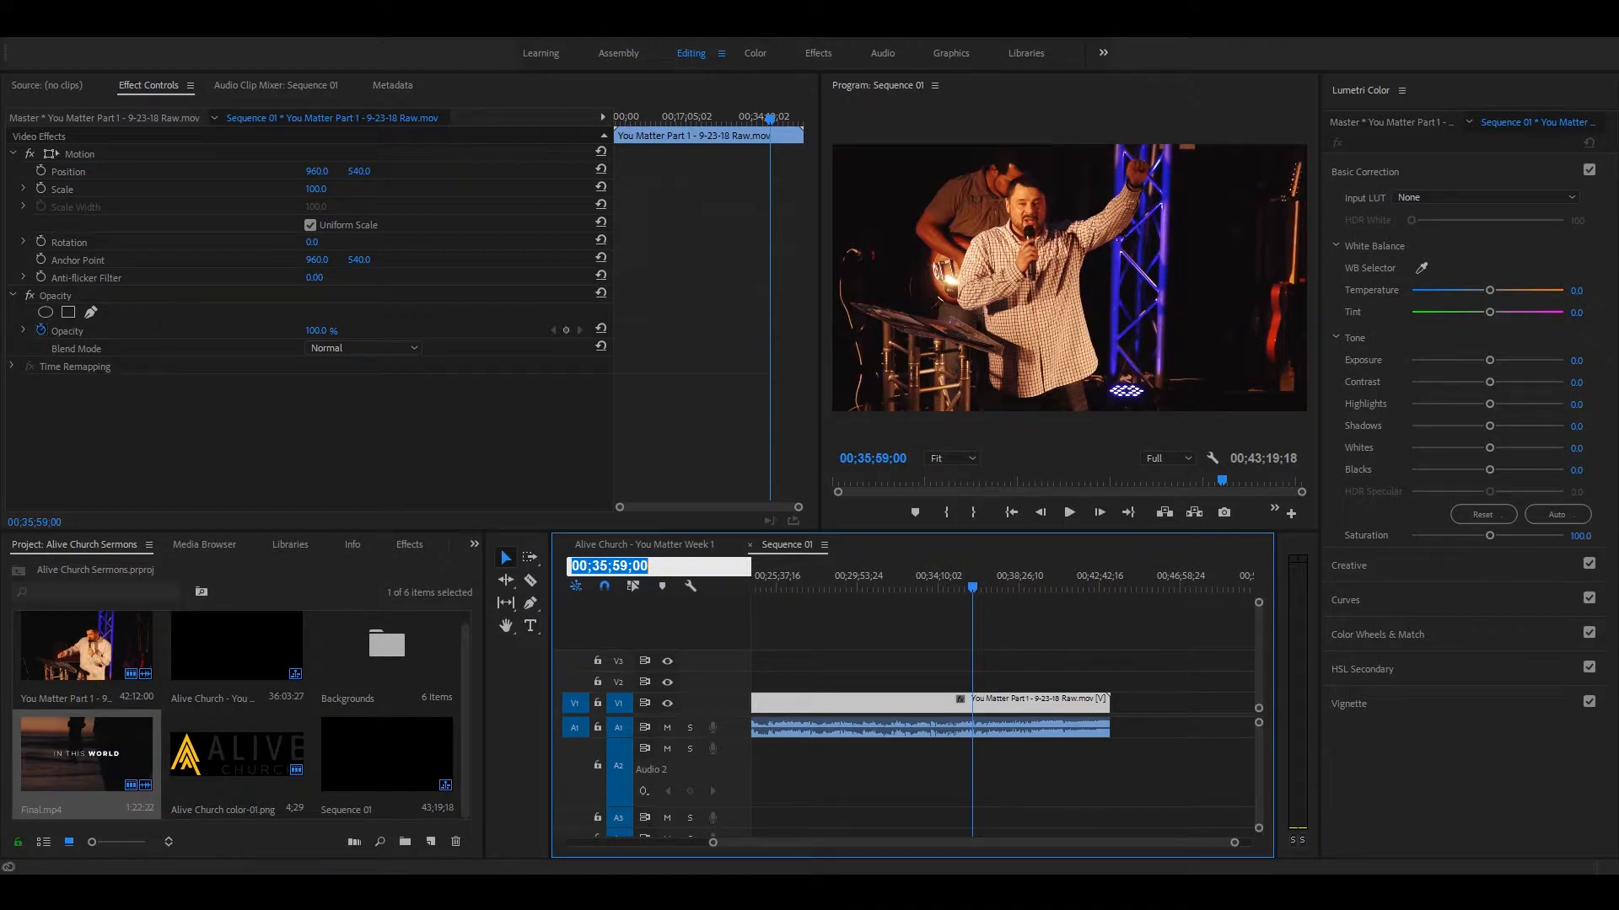
click(1028, 681)
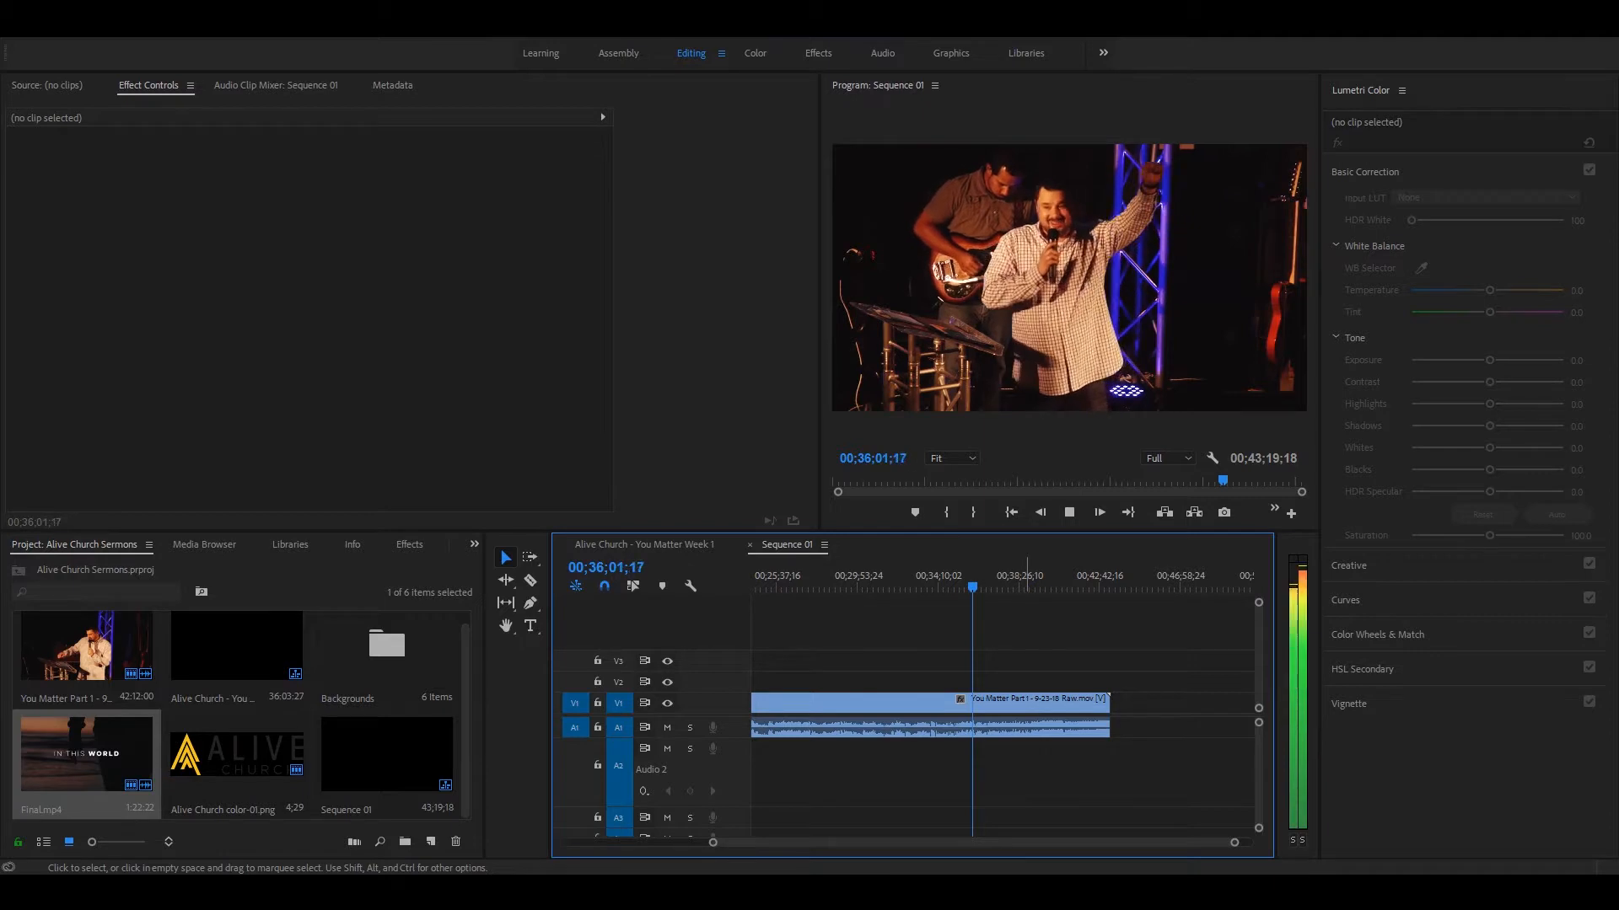
key(space)
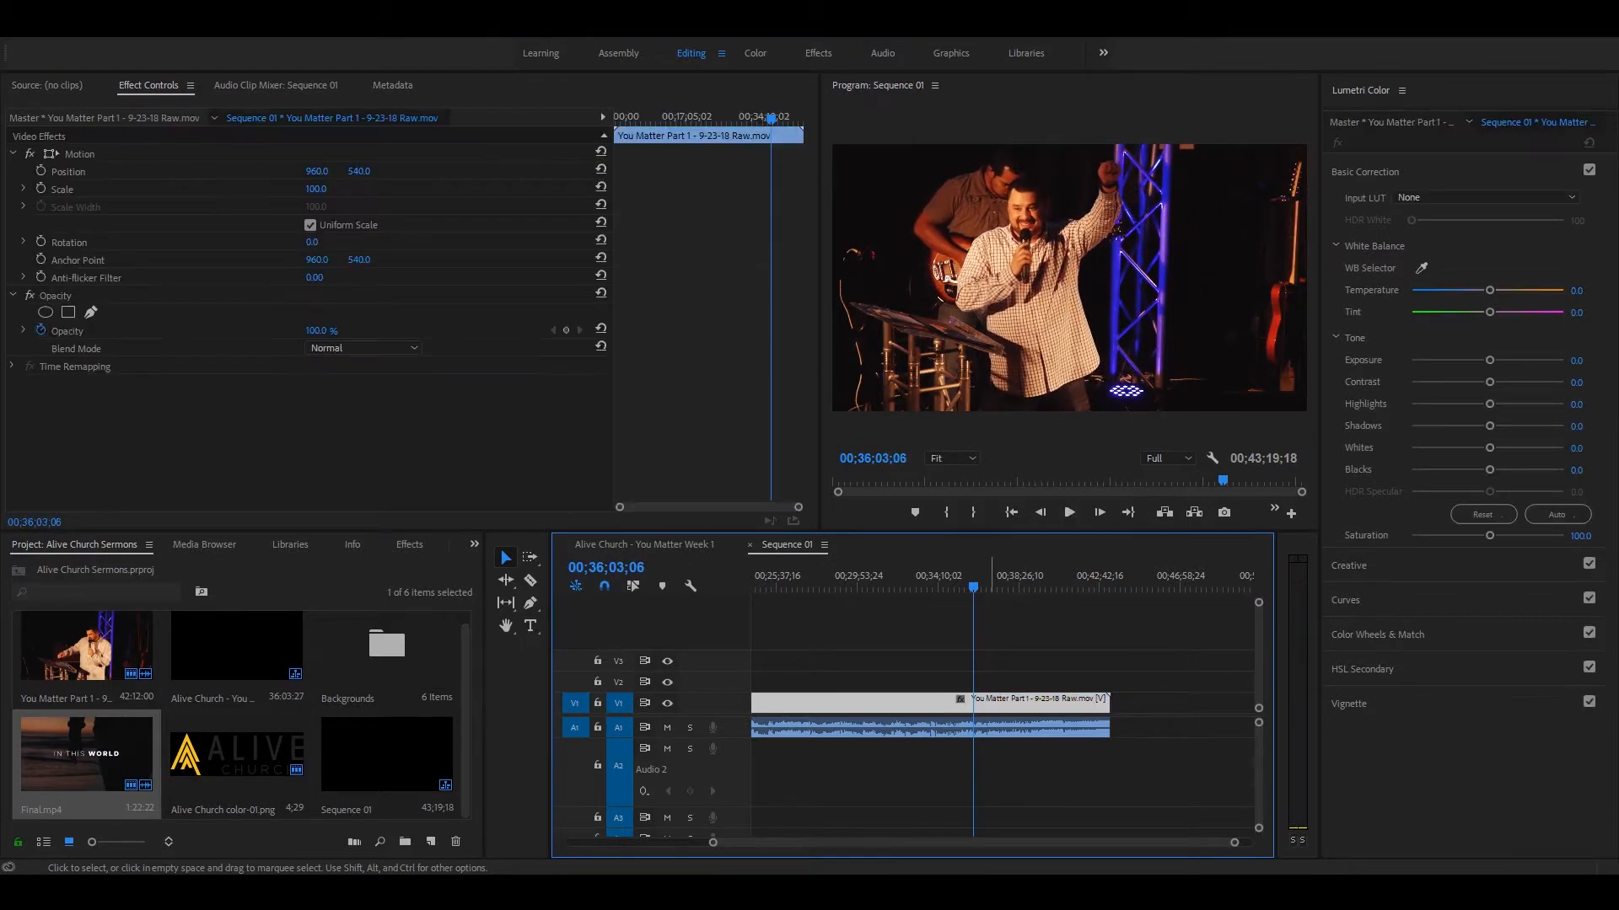
Step: Split the sermon clip at 00;36;03;06 and move the trailing part away to leave a gap after the cut
key(equal)
key(equal)
key(c)
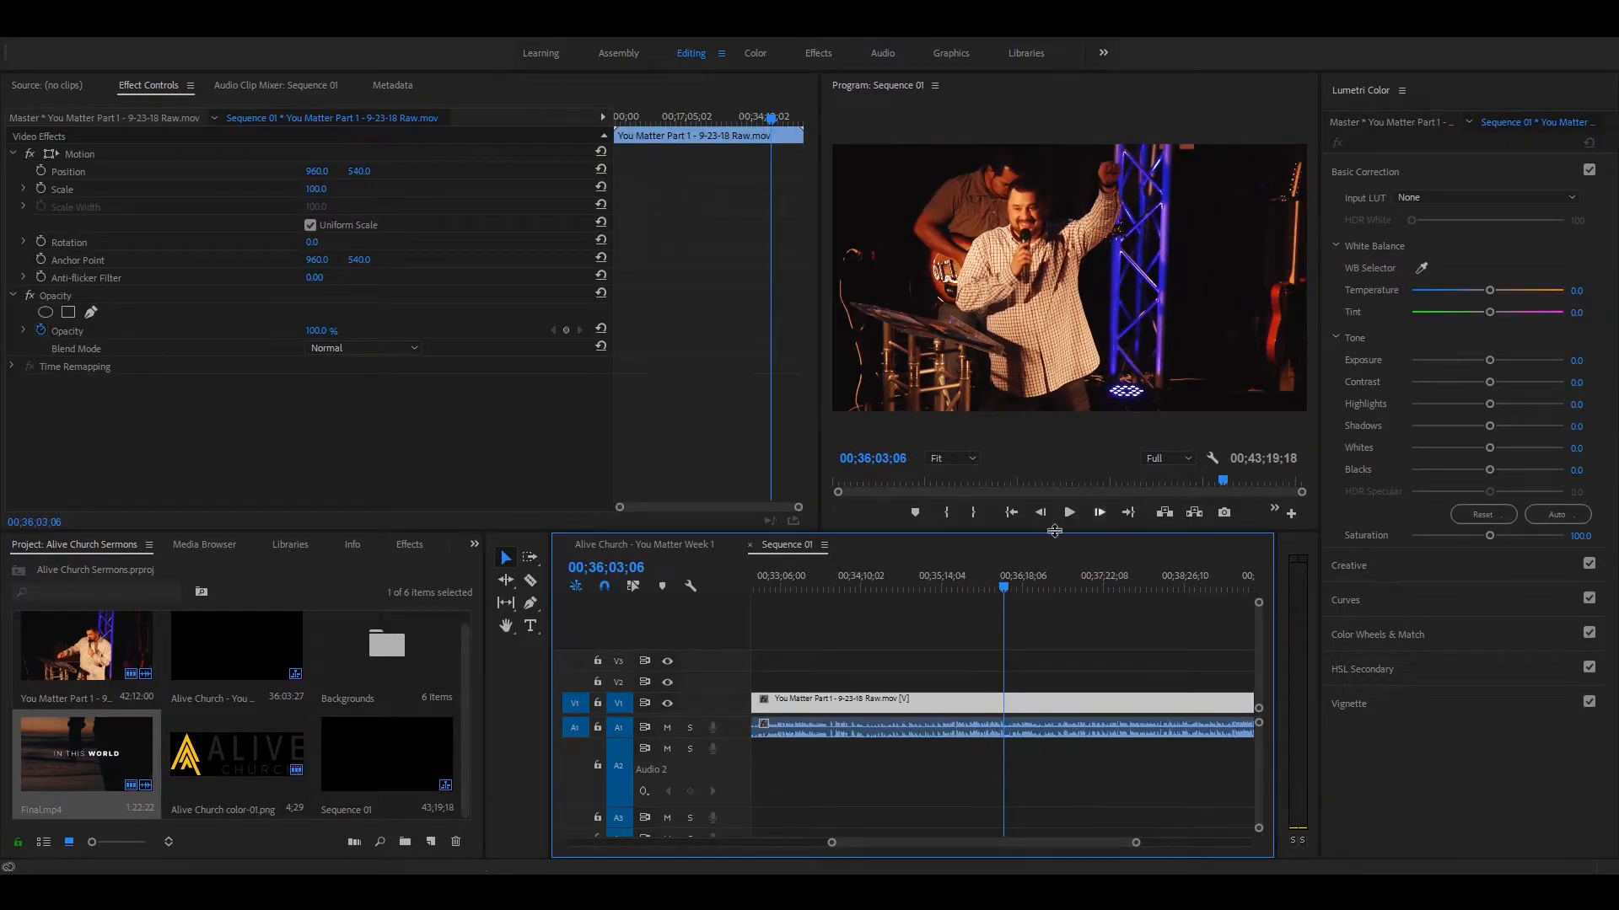
click(1016, 723)
key(v)
drag(1020, 700, 1111, 698)
Step: Play the last seconds of the sermon clip up to the cut at 00;36;03;06
click(985, 583)
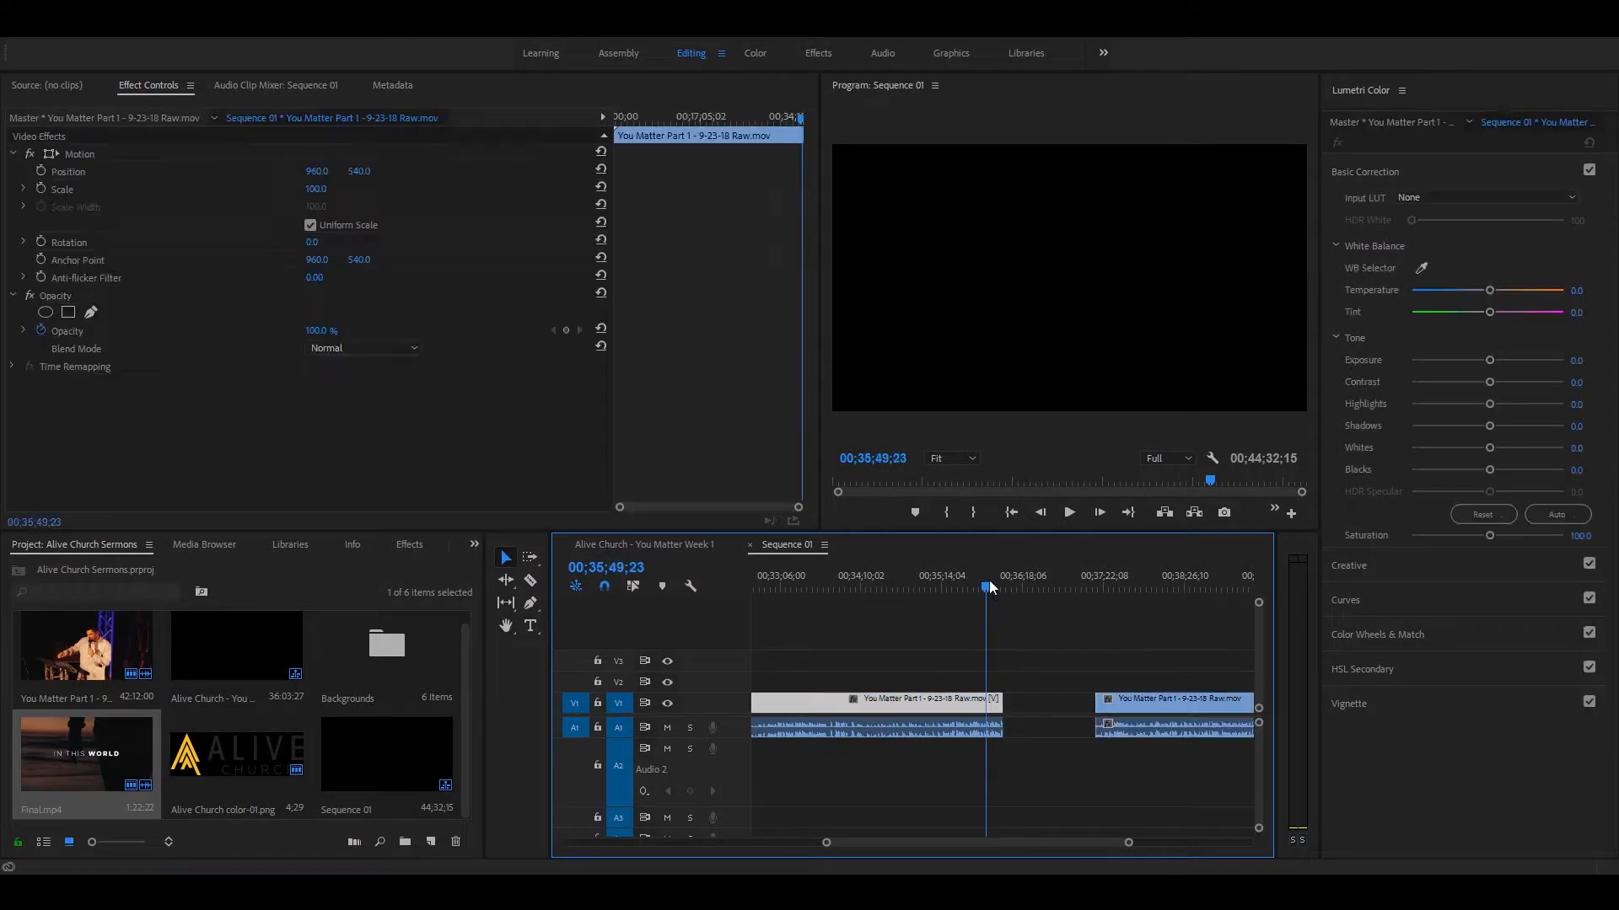
key(space)
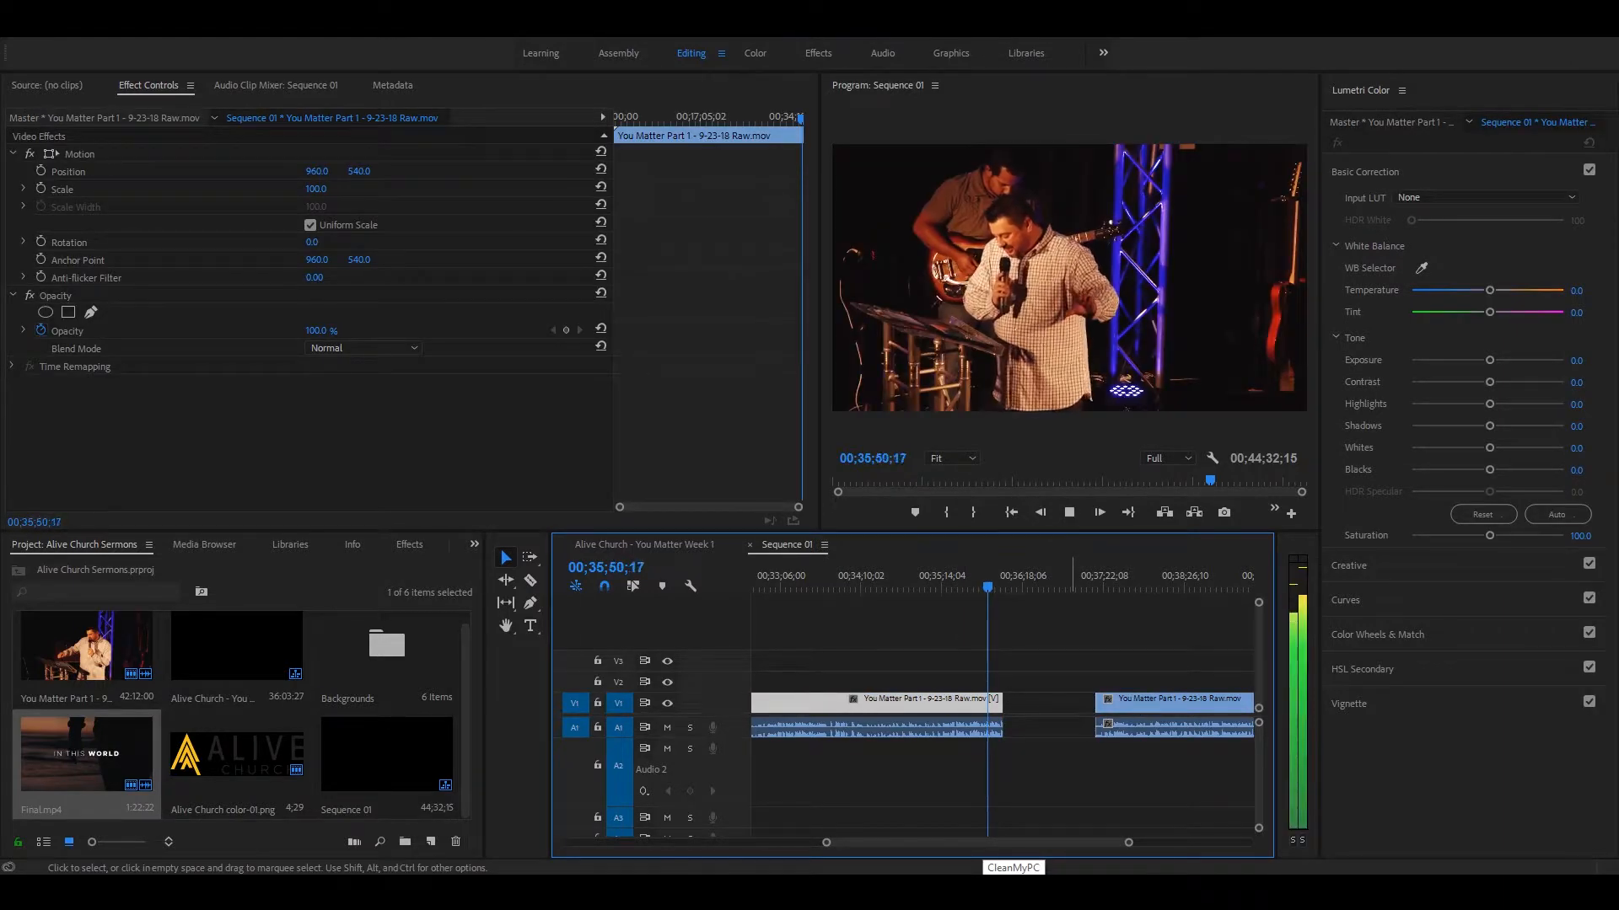
key(space)
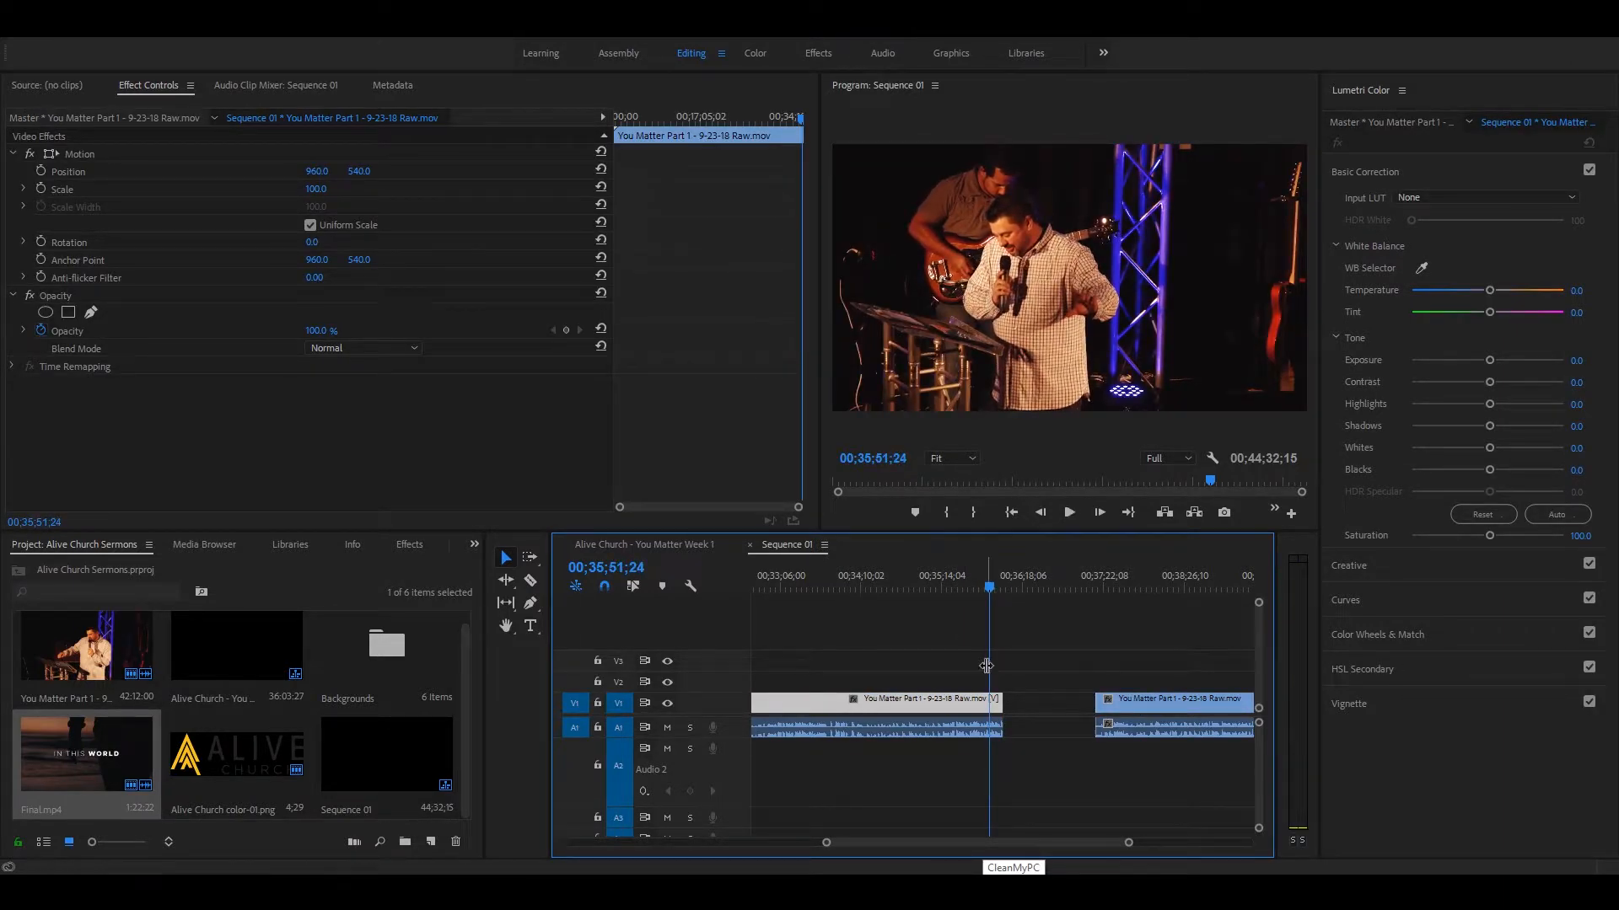
key(space)
key(equal)
key(equal)
click(1036, 581)
key(space)
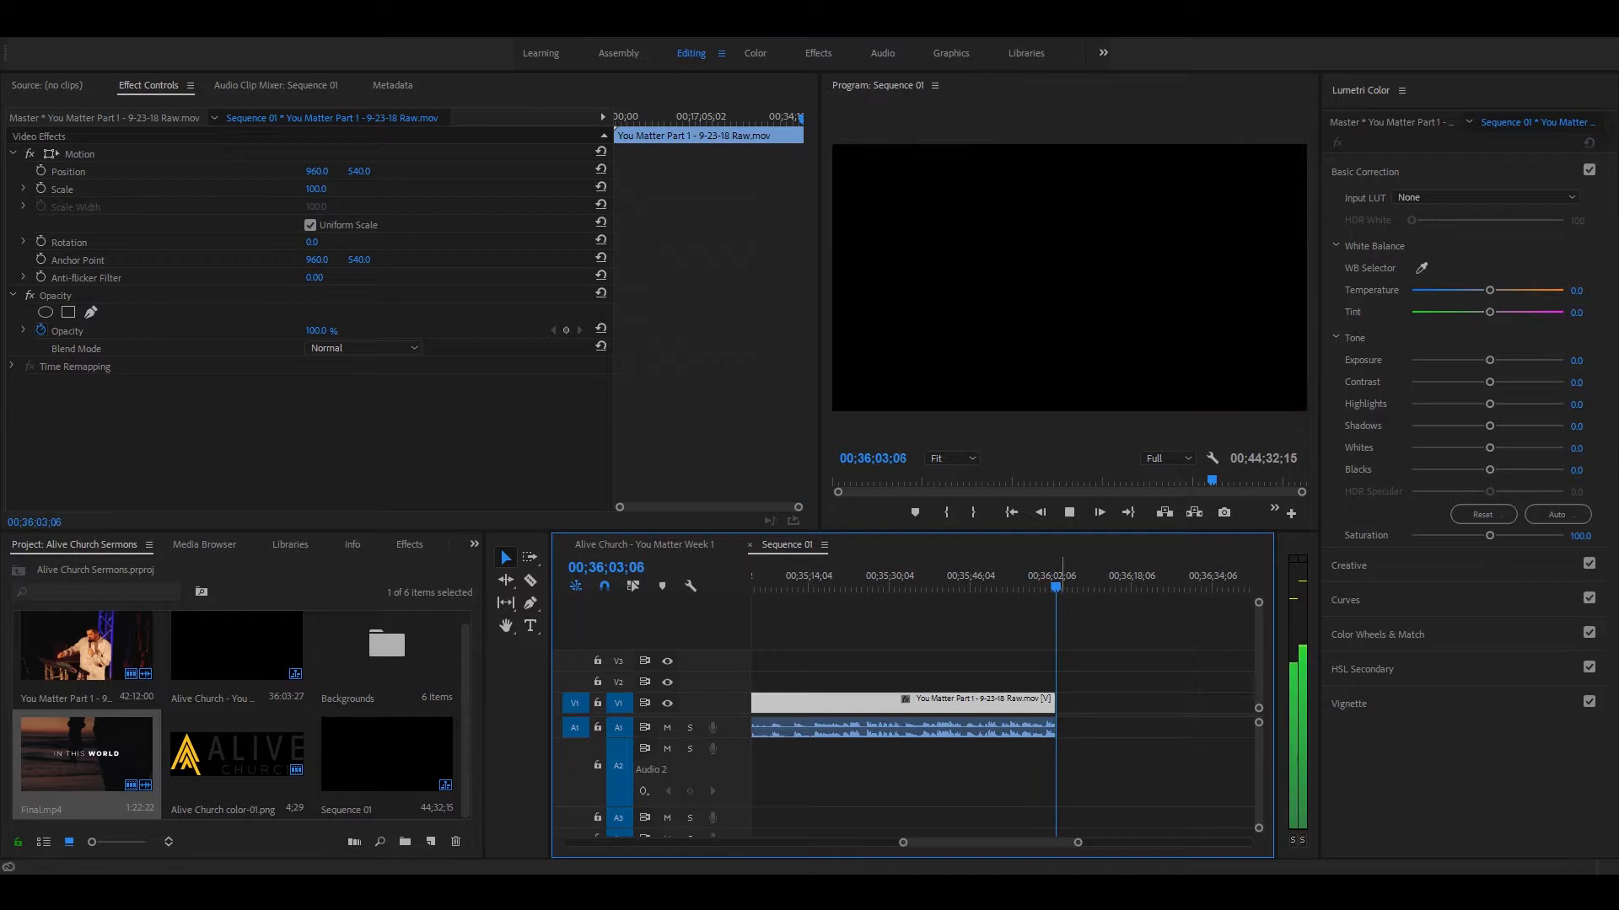
Step: Delete the leftover sermon video and audio after the cut
key(minus)
key(minus)
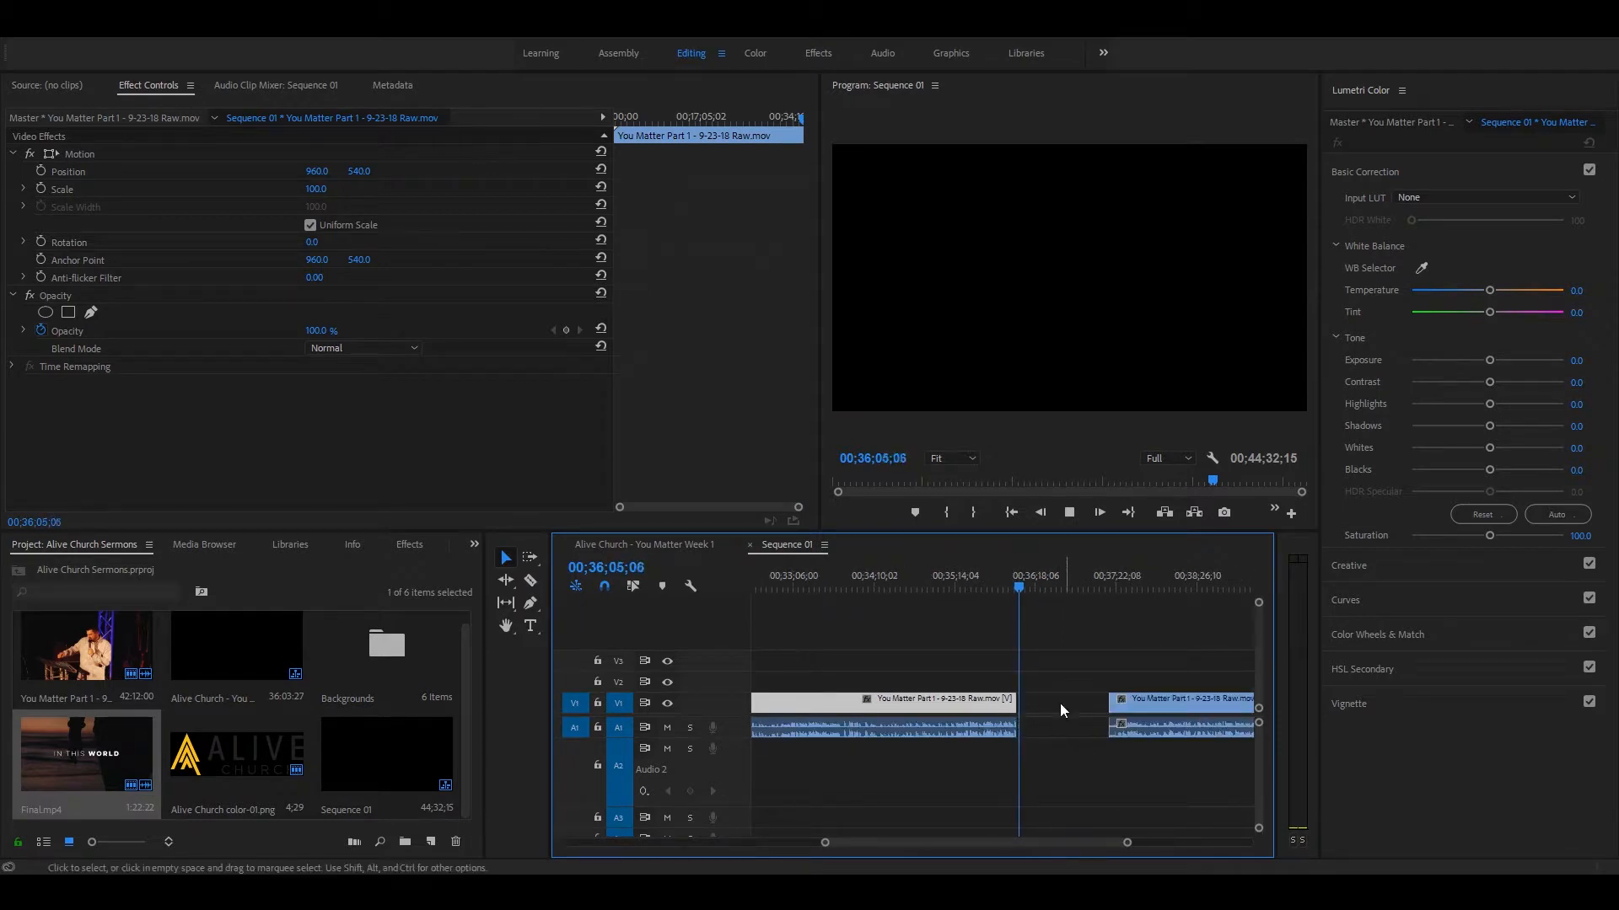
drag(1110, 640, 1205, 813)
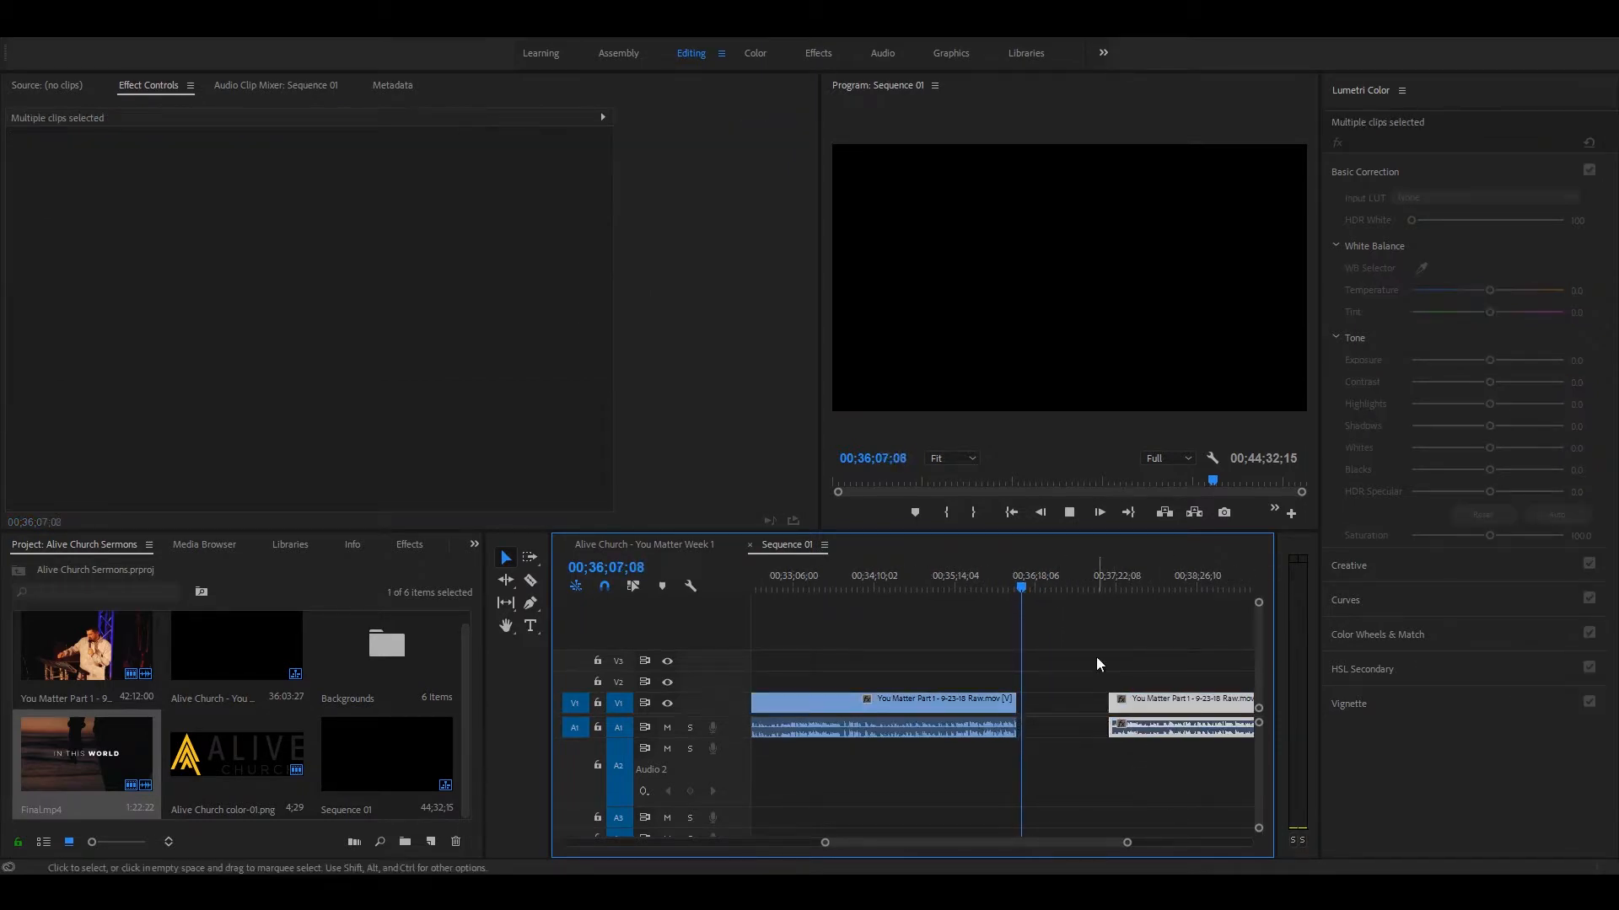
key(Delete)
Step: Add a Cross Dissolve to the sermon video's end and a Constant Power fade to its audio's end
drag(1017, 580, 1006, 580)
key(equal)
key(equal)
key(equal)
key(equal)
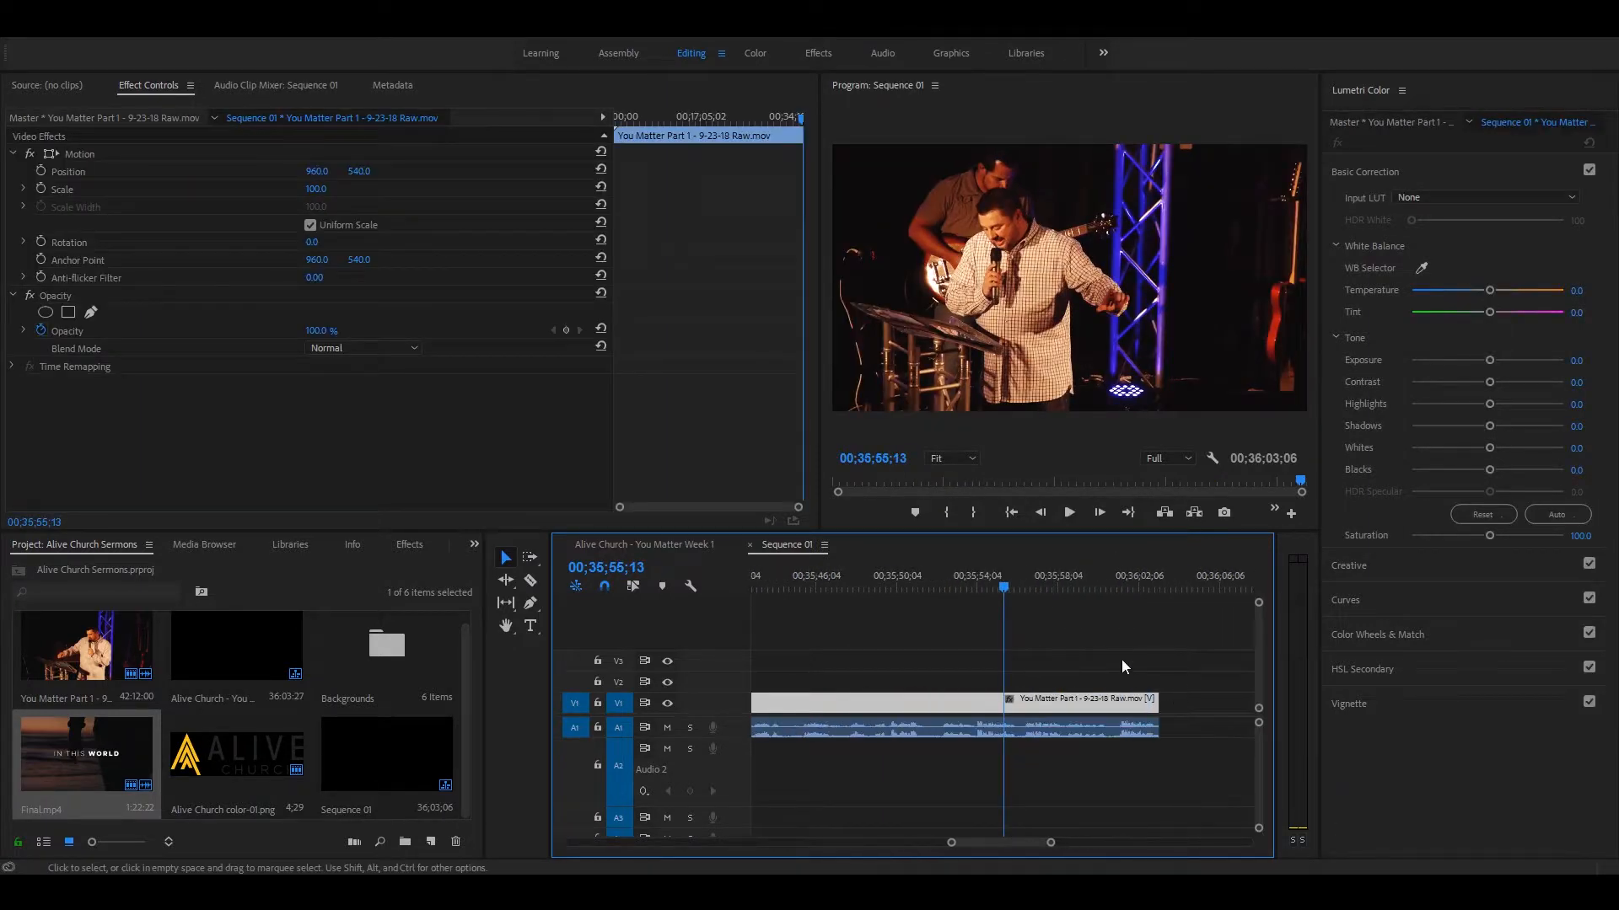
click(1152, 575)
key(equal)
key(equal)
drag(961, 664, 1040, 749)
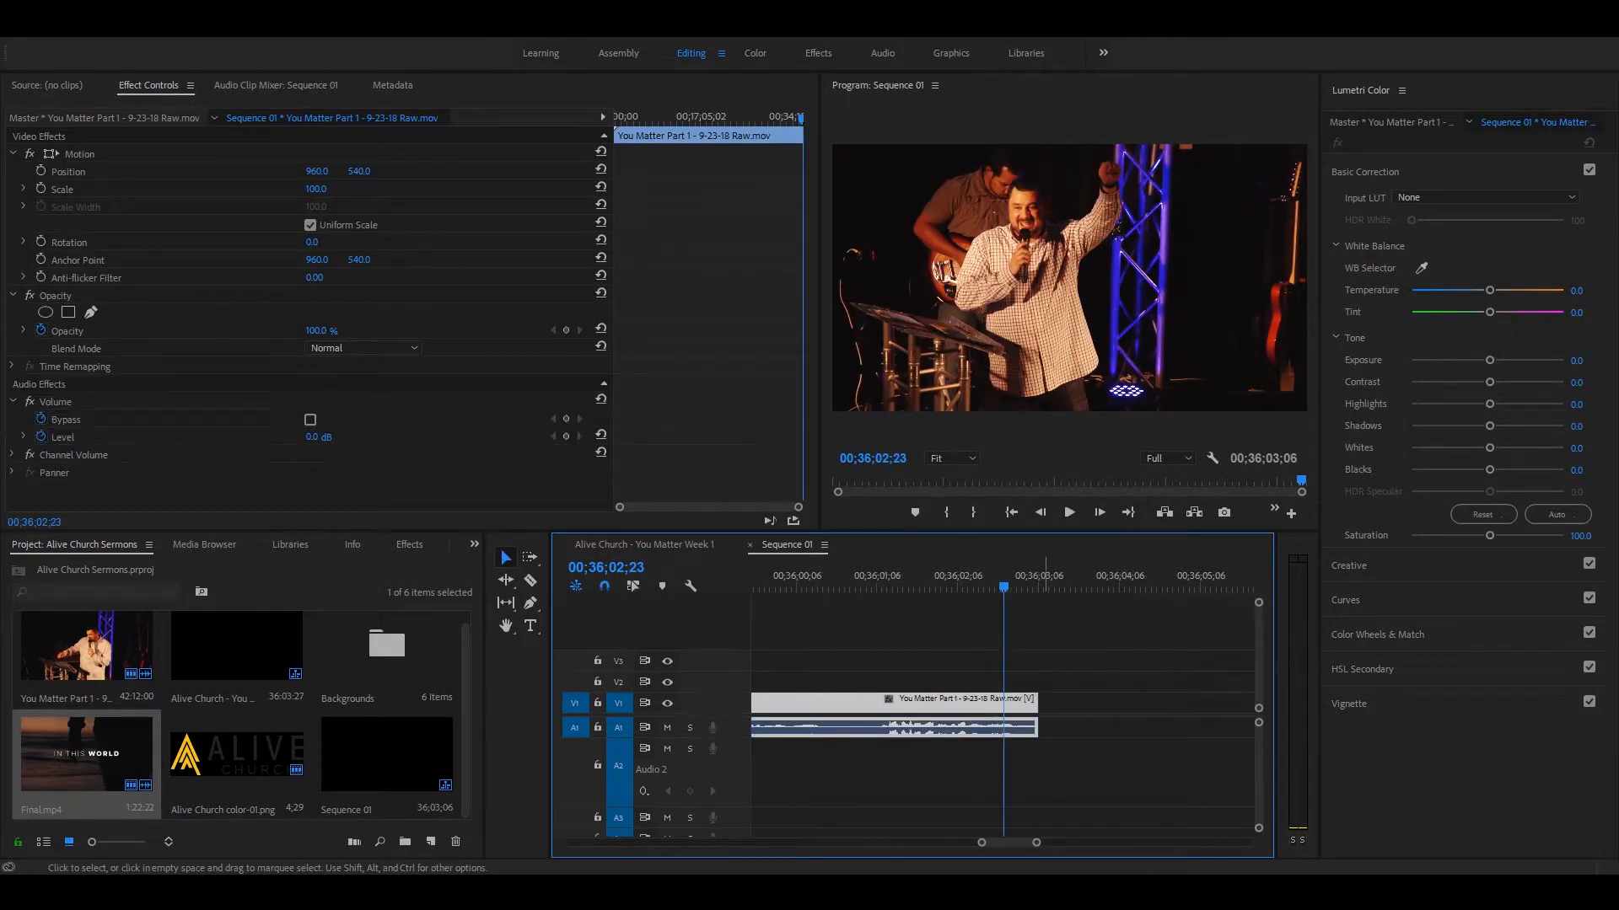
key(shift+d)
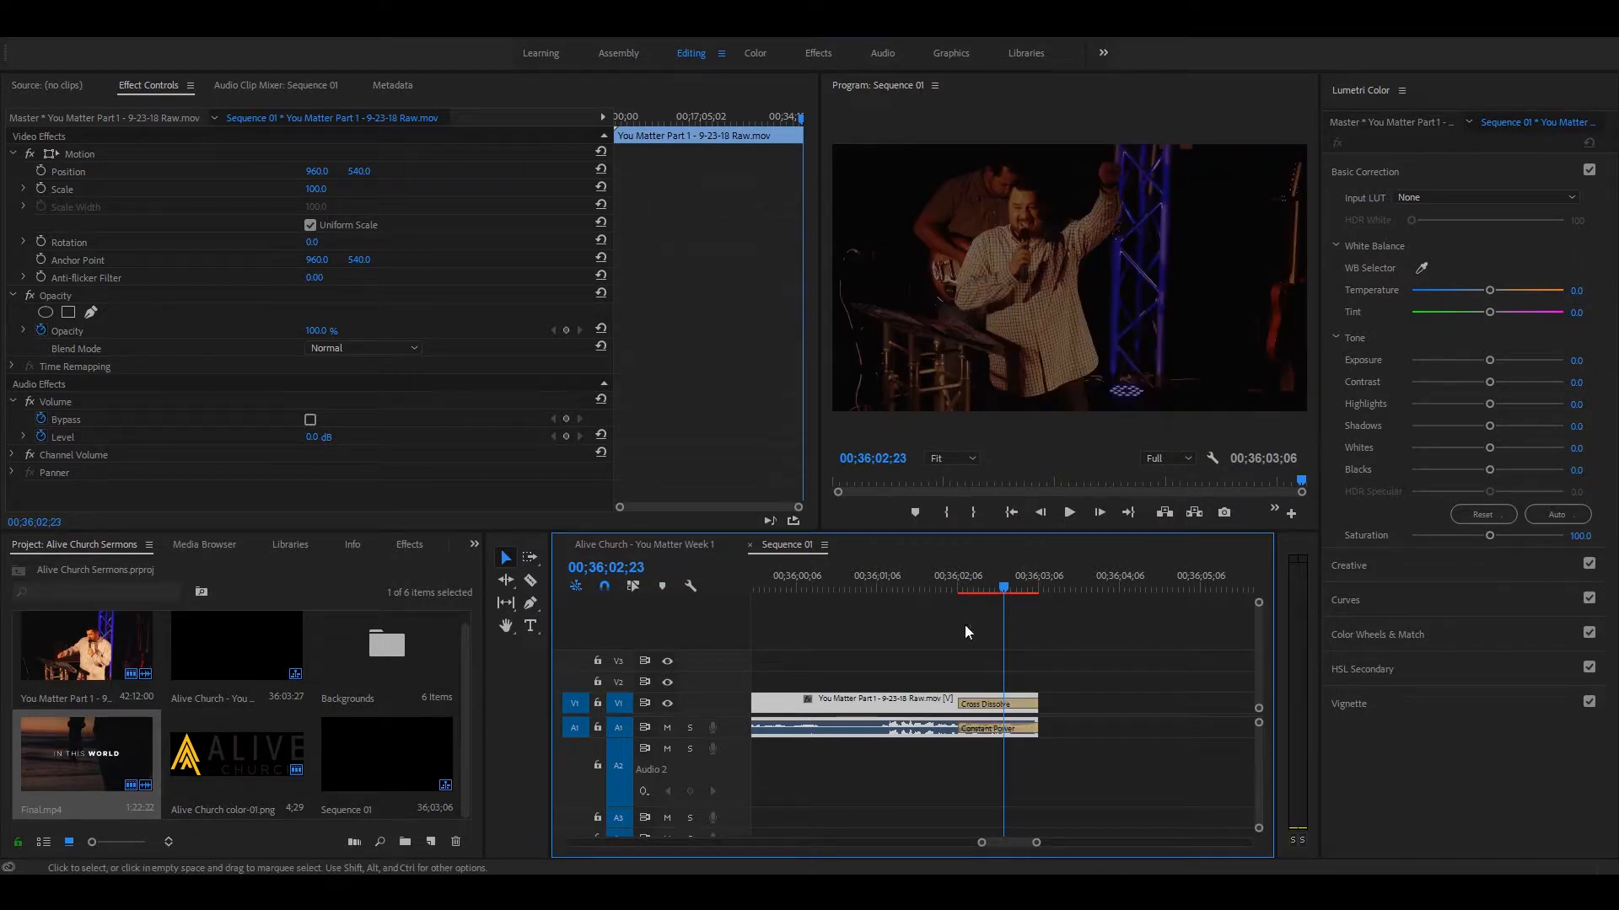
Step: Shorten both closing fades to roughly three quarters of their length, and play the sermon's ending
drag(960, 704, 982, 729)
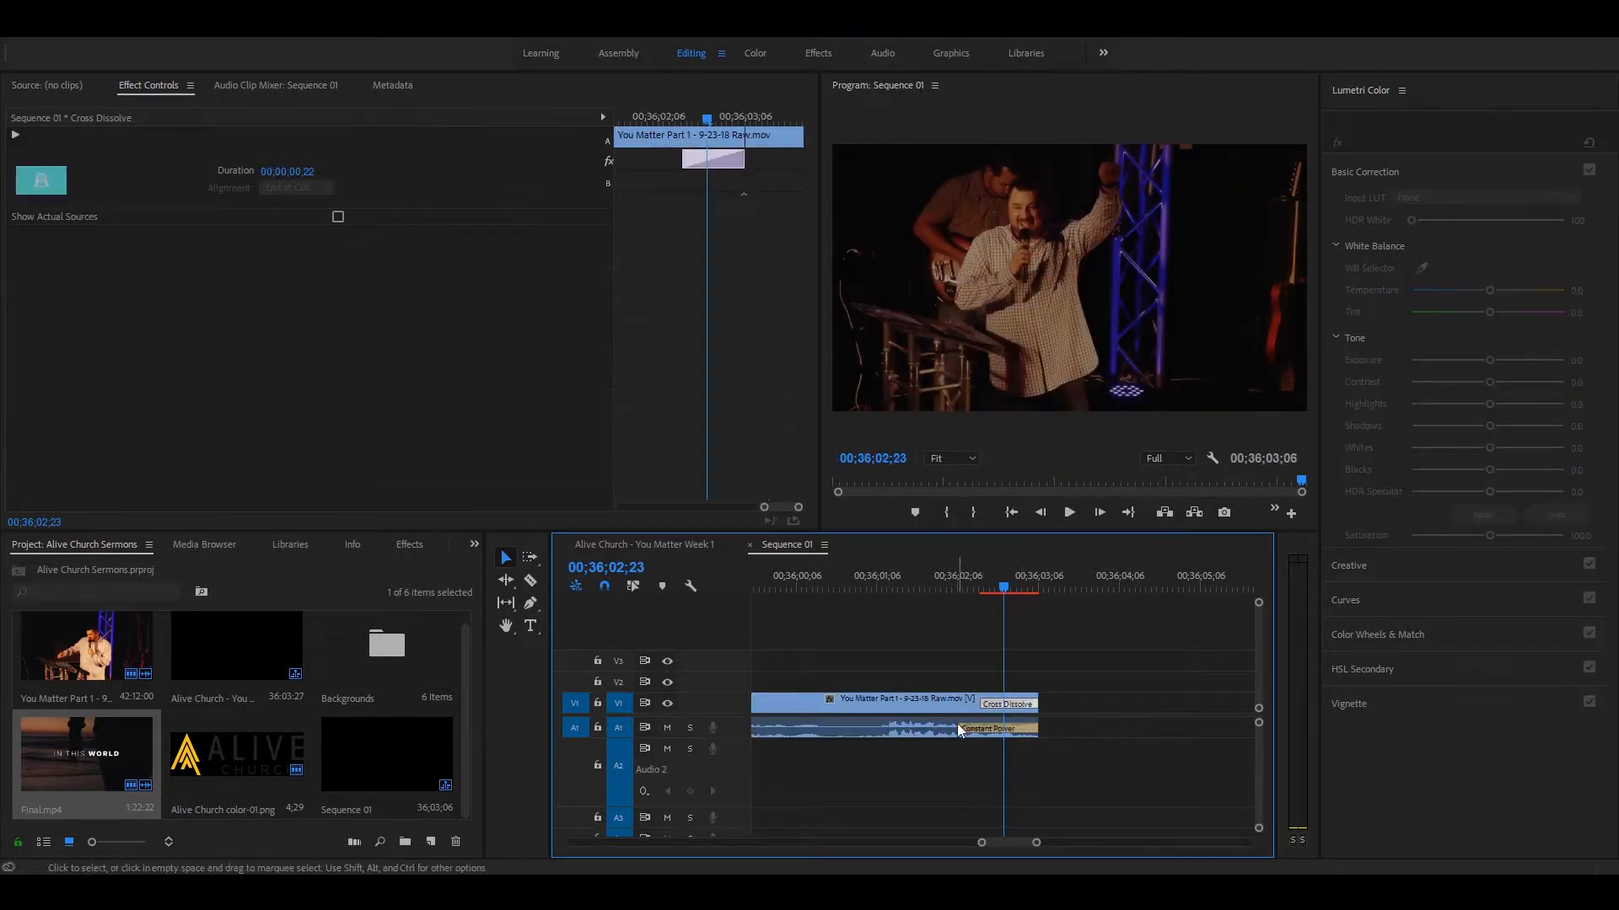
click(961, 693)
key(space)
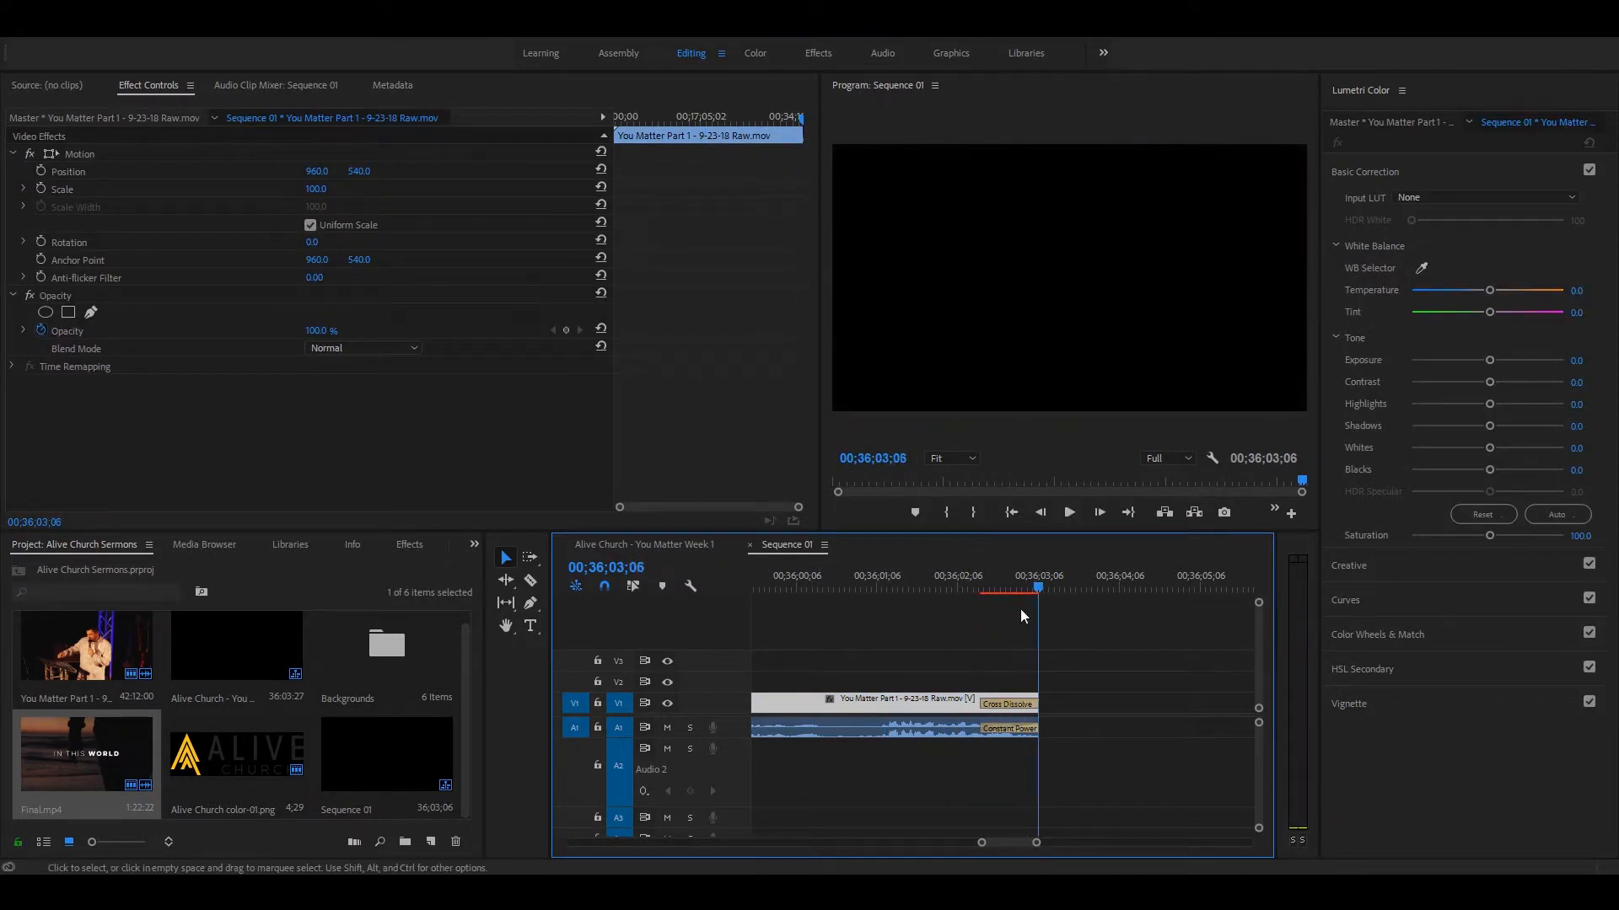
Step: Move the playhead back to about 00;11;28;14 within the sermon clip
key(minus)
key(minus)
key(minus)
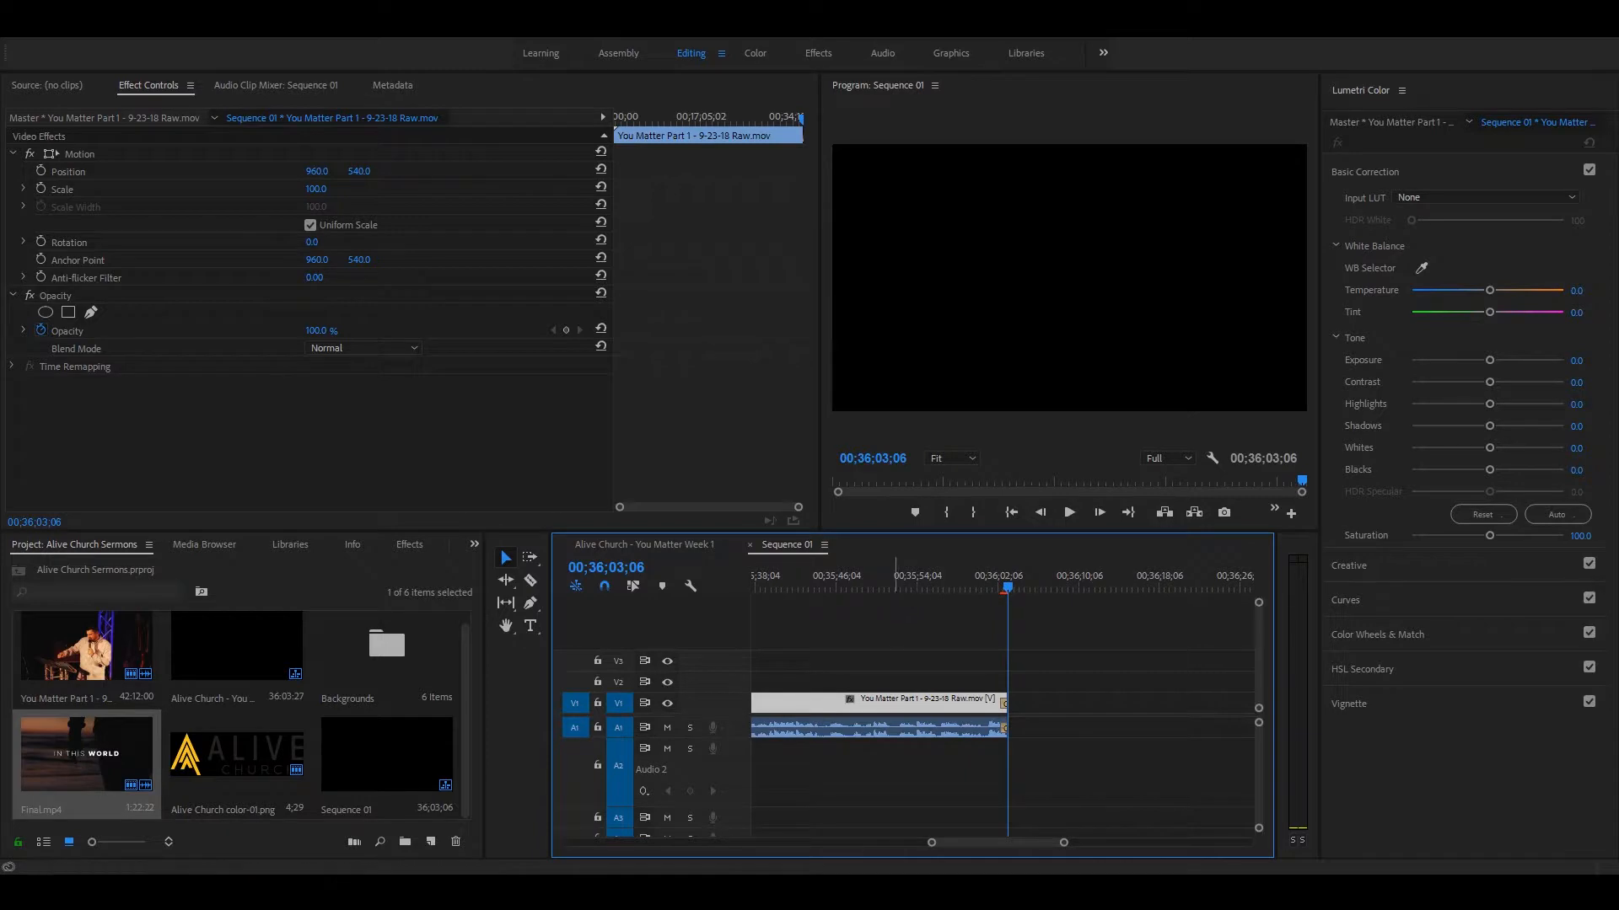
key(minus)
key(minus)
key(minus)
key(minus)
key(minus)
key(minus)
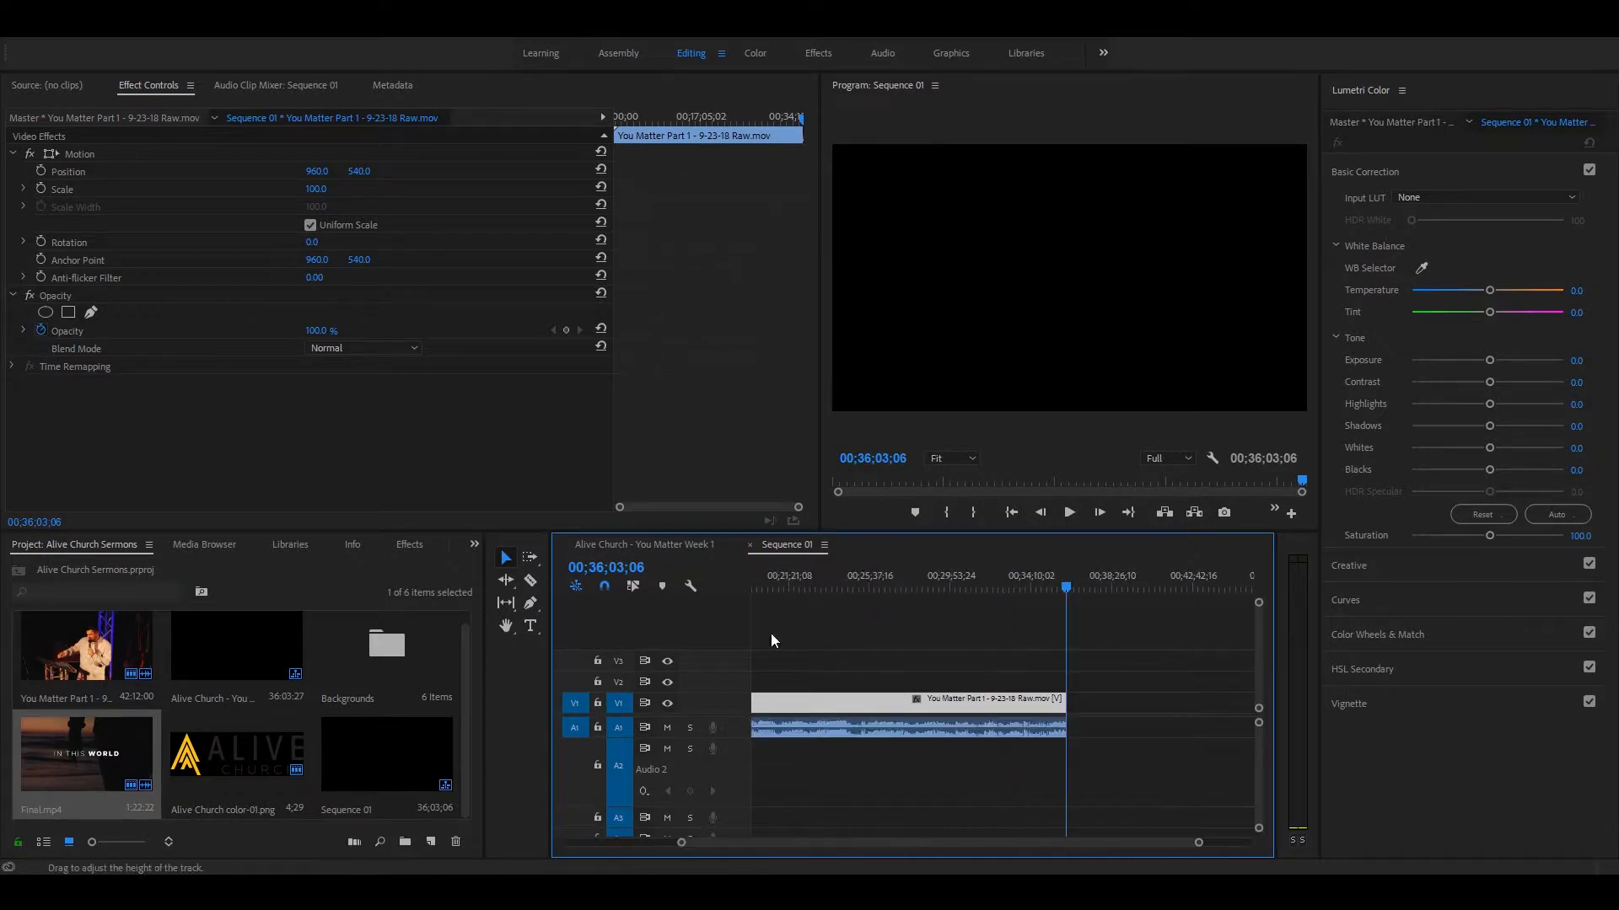
click(875, 576)
key(equal)
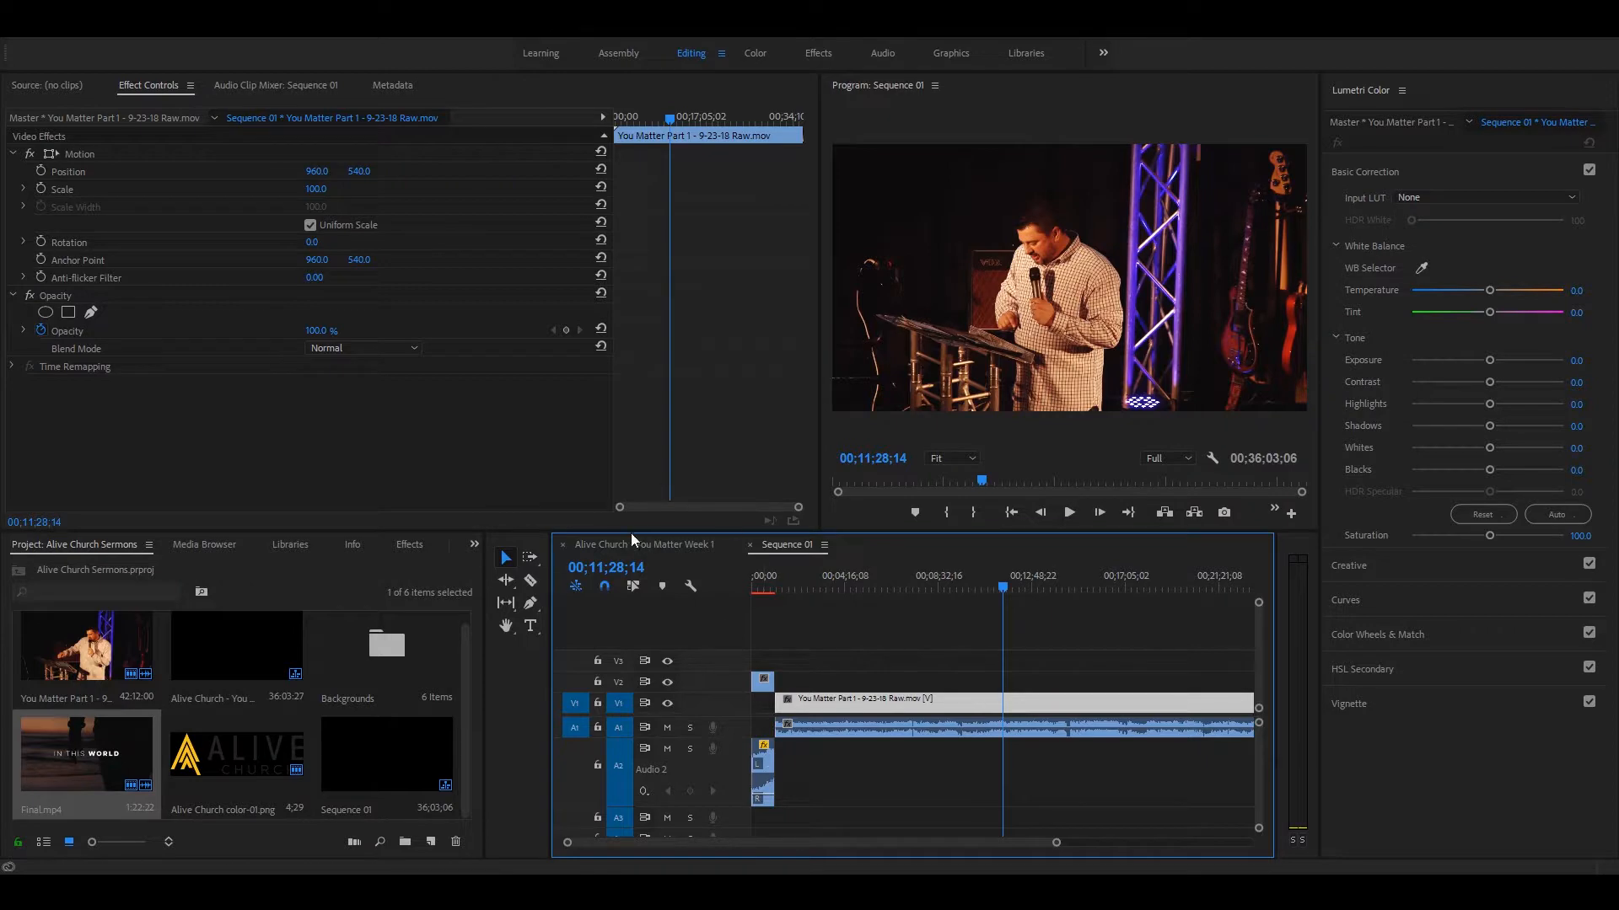
Step: Place the Blue background from the Backgrounds bin on V2 at 00;11;28;14, and close the bin
click(458, 690)
double_click(381, 654)
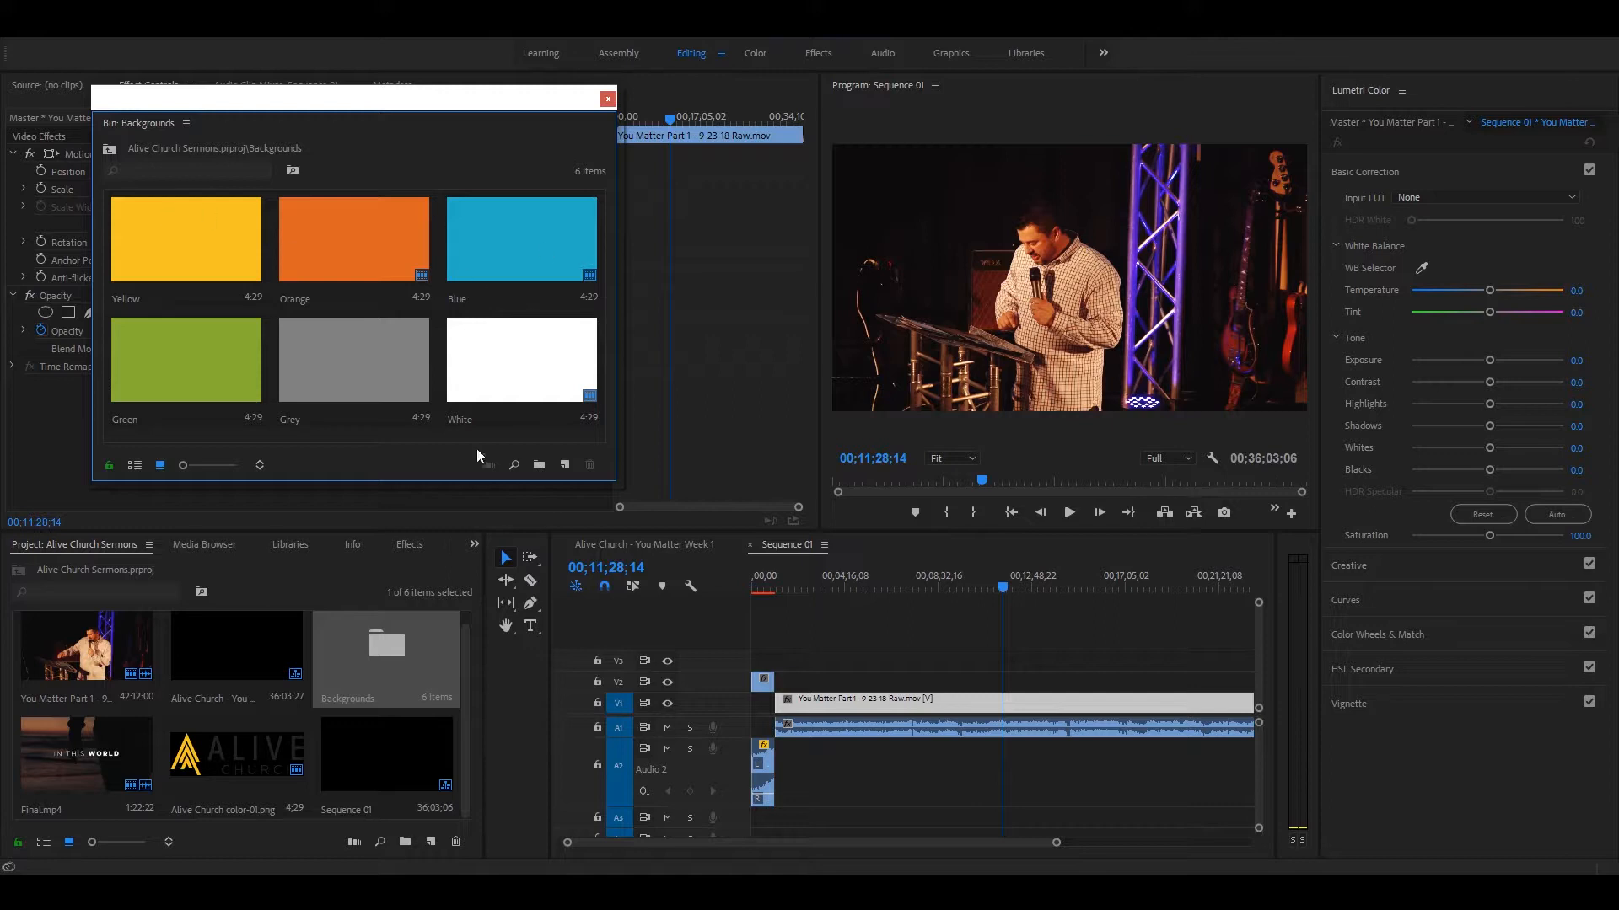
drag(251, 108, 284, 228)
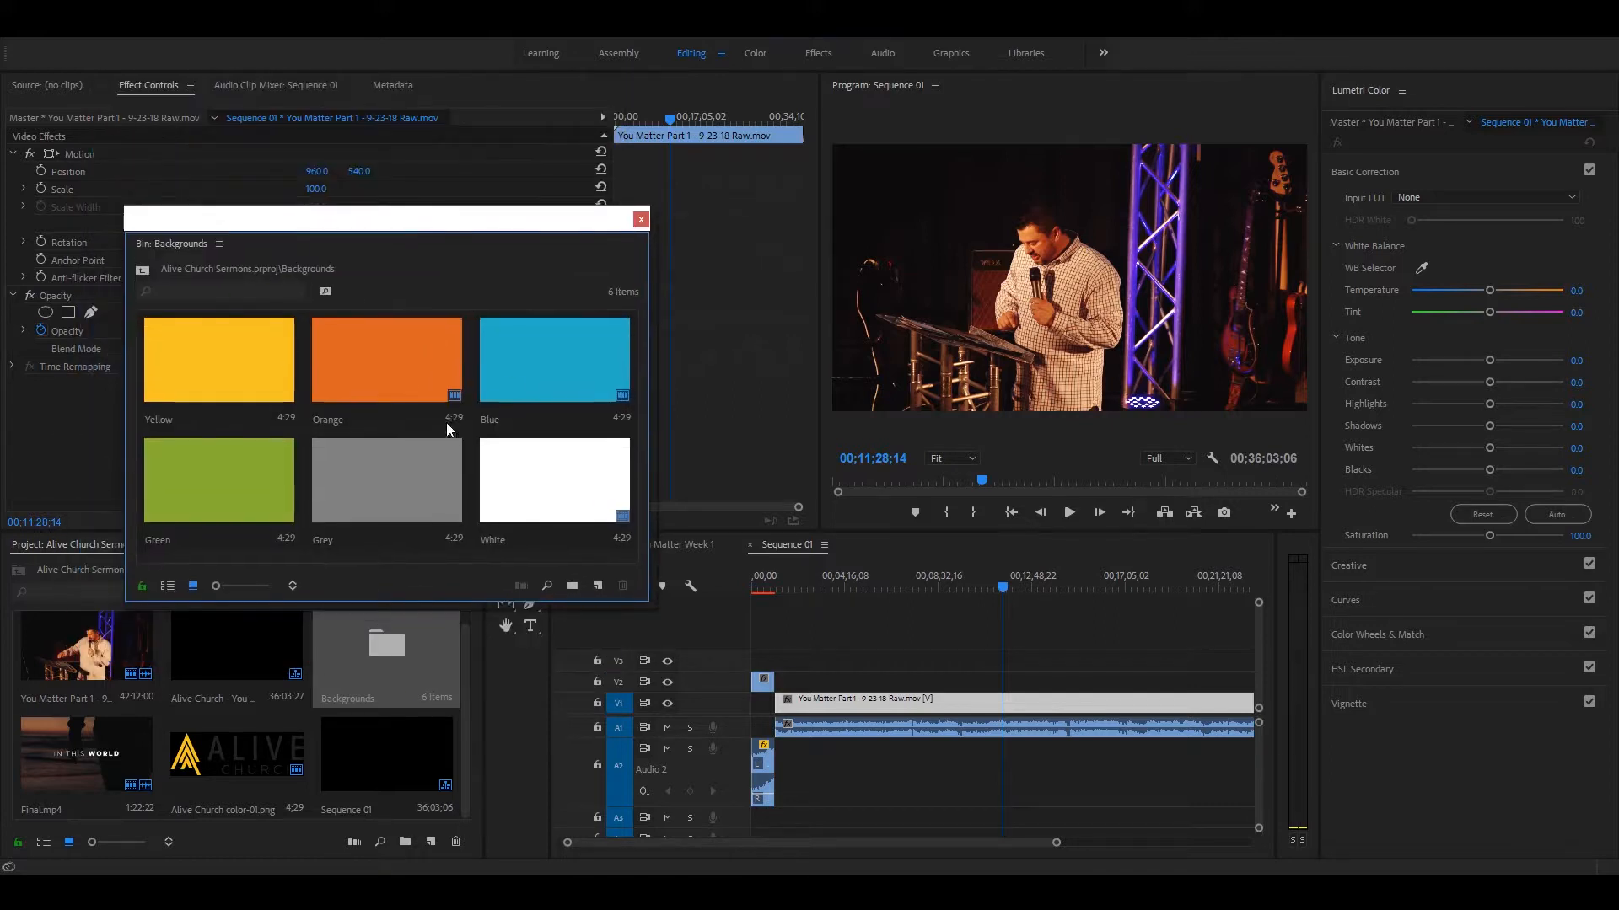
click(523, 380)
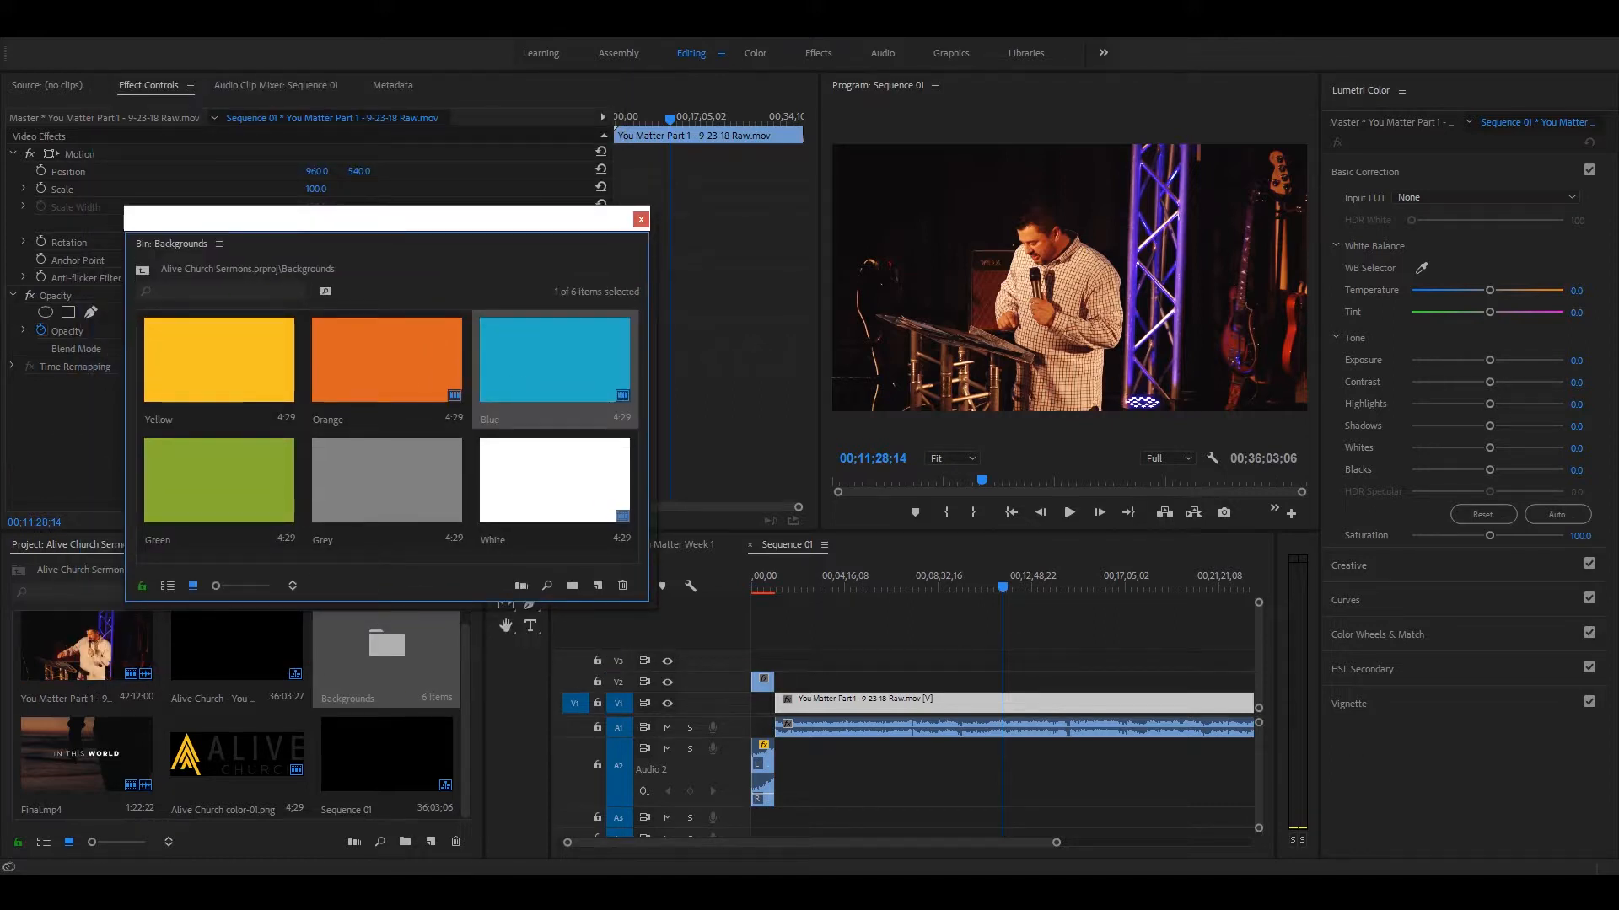
drag(581, 381, 1005, 684)
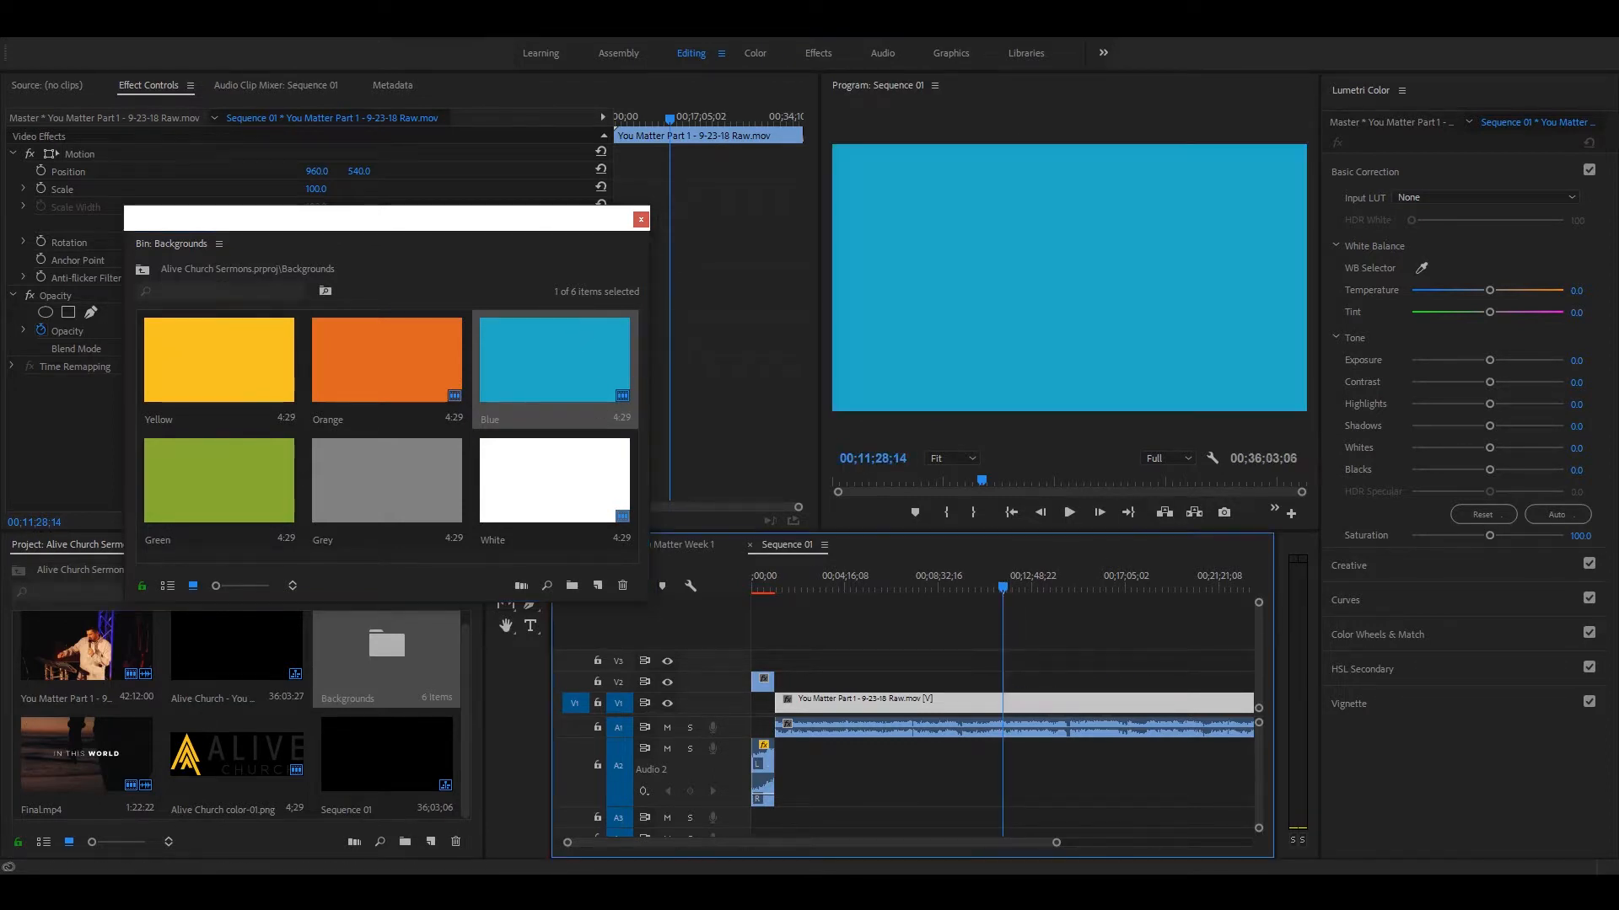
click(640, 220)
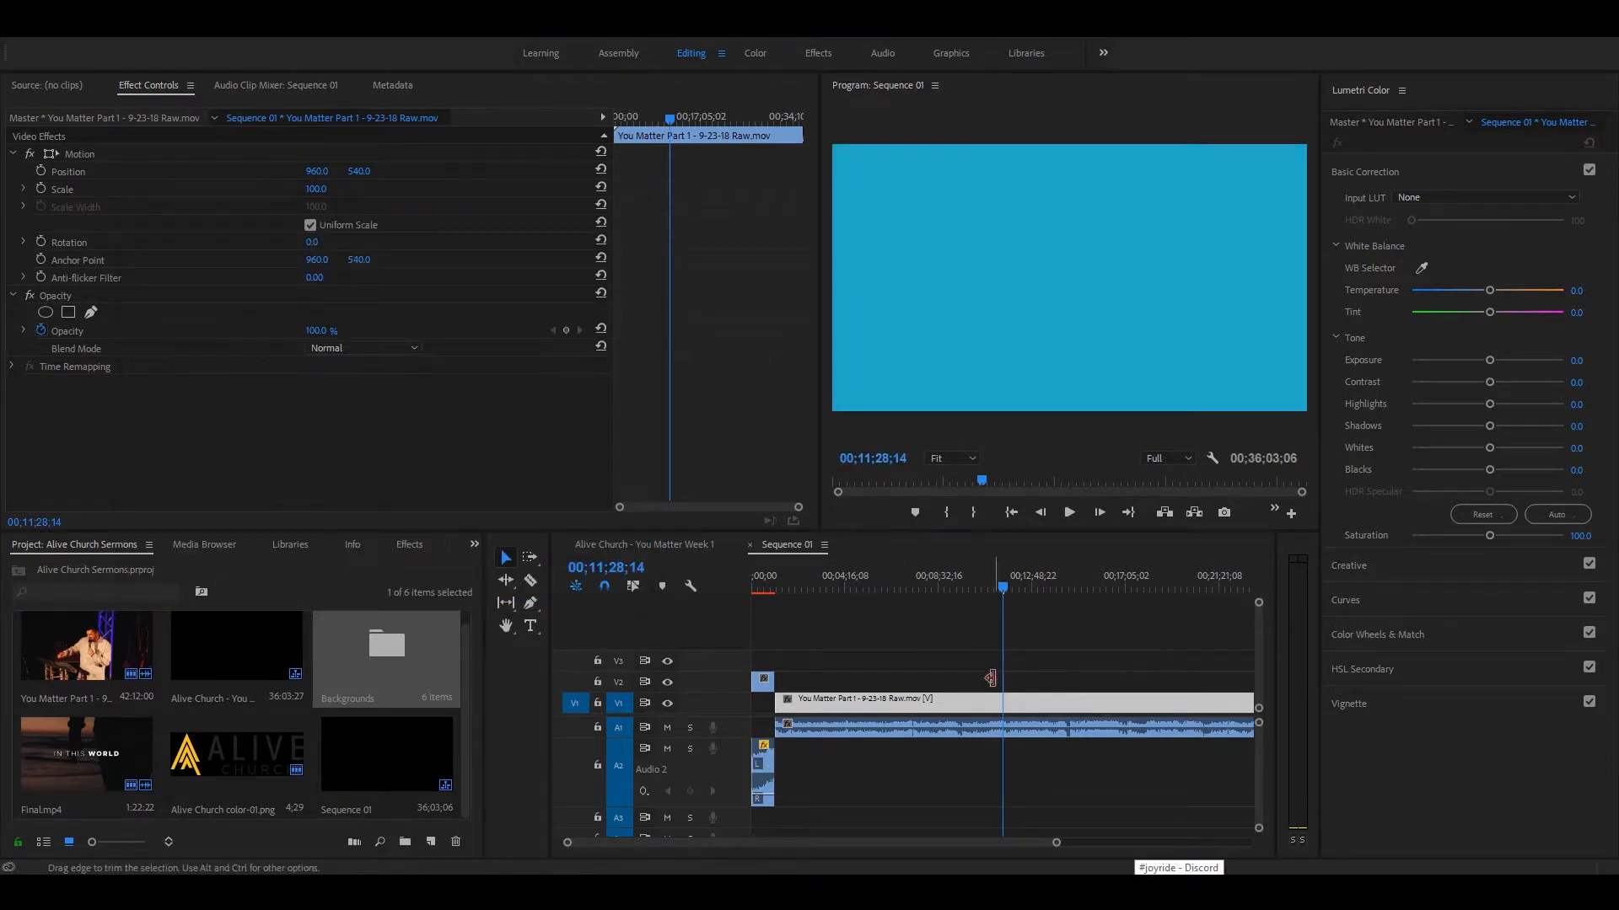
Step: Lower the Blue clip to a vertical position of 1427.0, forming a bar along the frame's bottom, and deselect it
click(1045, 638)
key(equal)
key(equal)
key(equal)
key(equal)
key(equal)
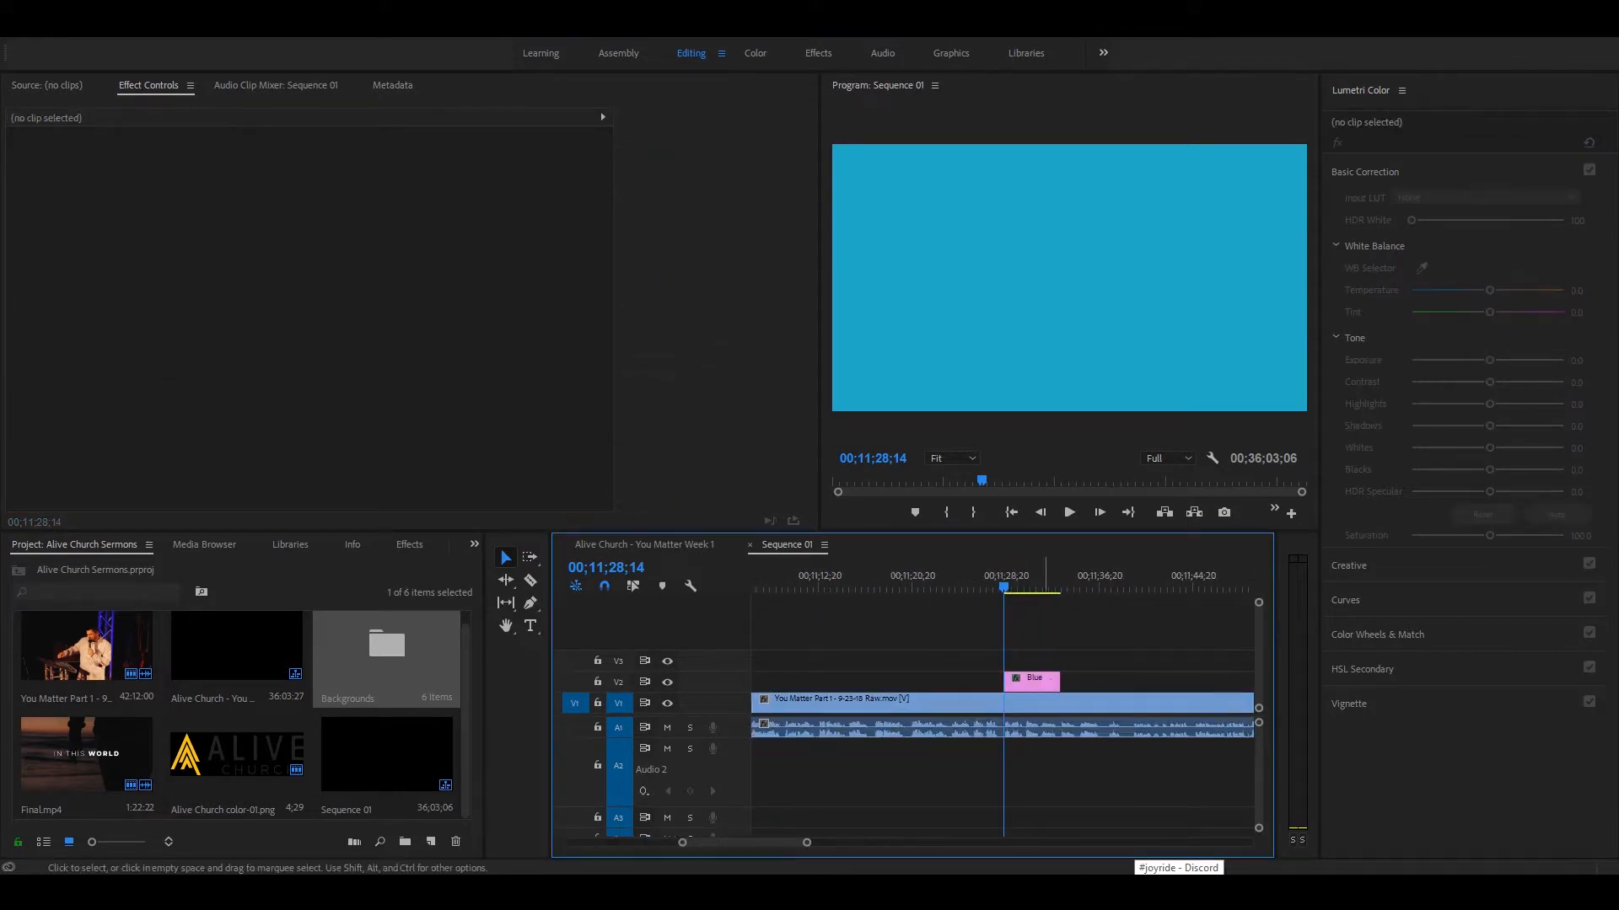
key(equal)
click(1034, 584)
click(1079, 685)
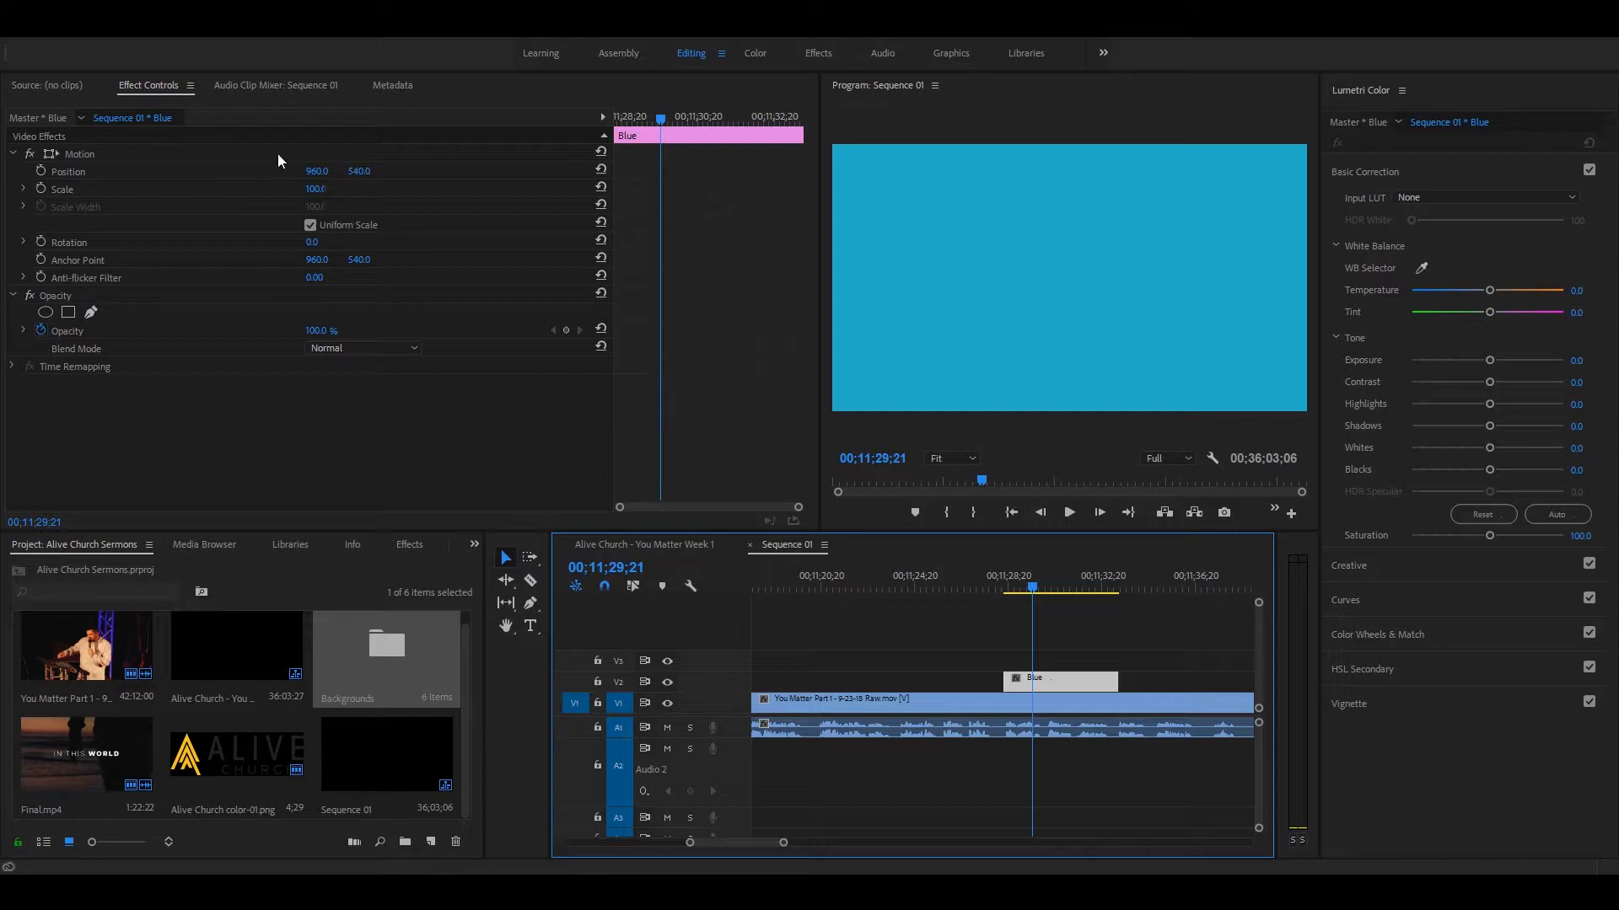
drag(356, 172, 1107, 172)
key(ctrl+z)
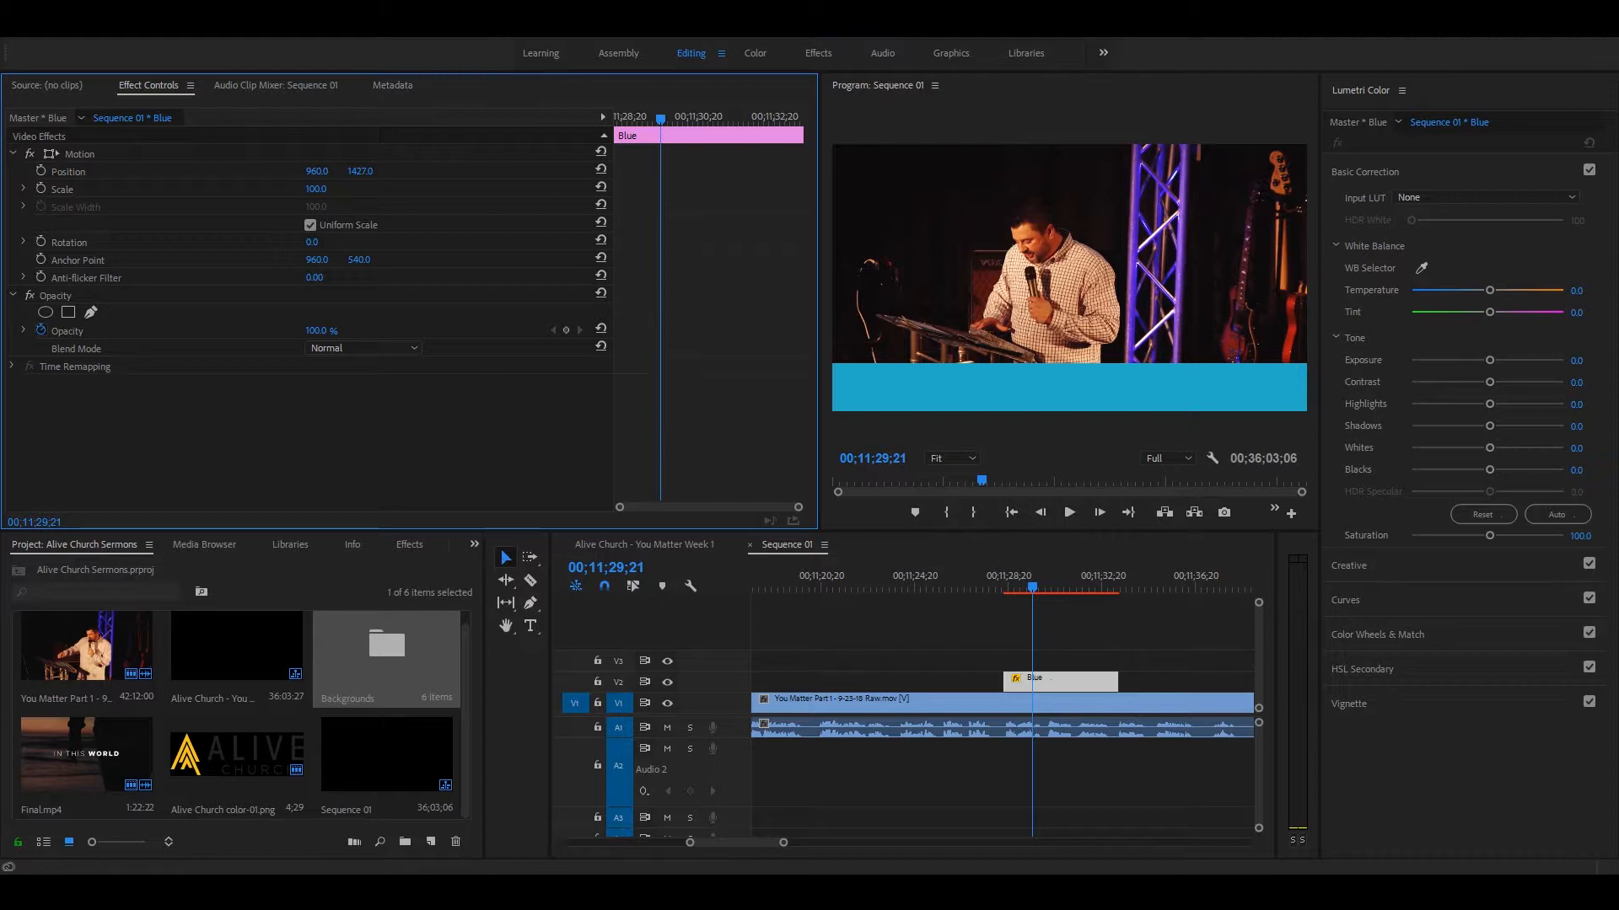
click(830, 633)
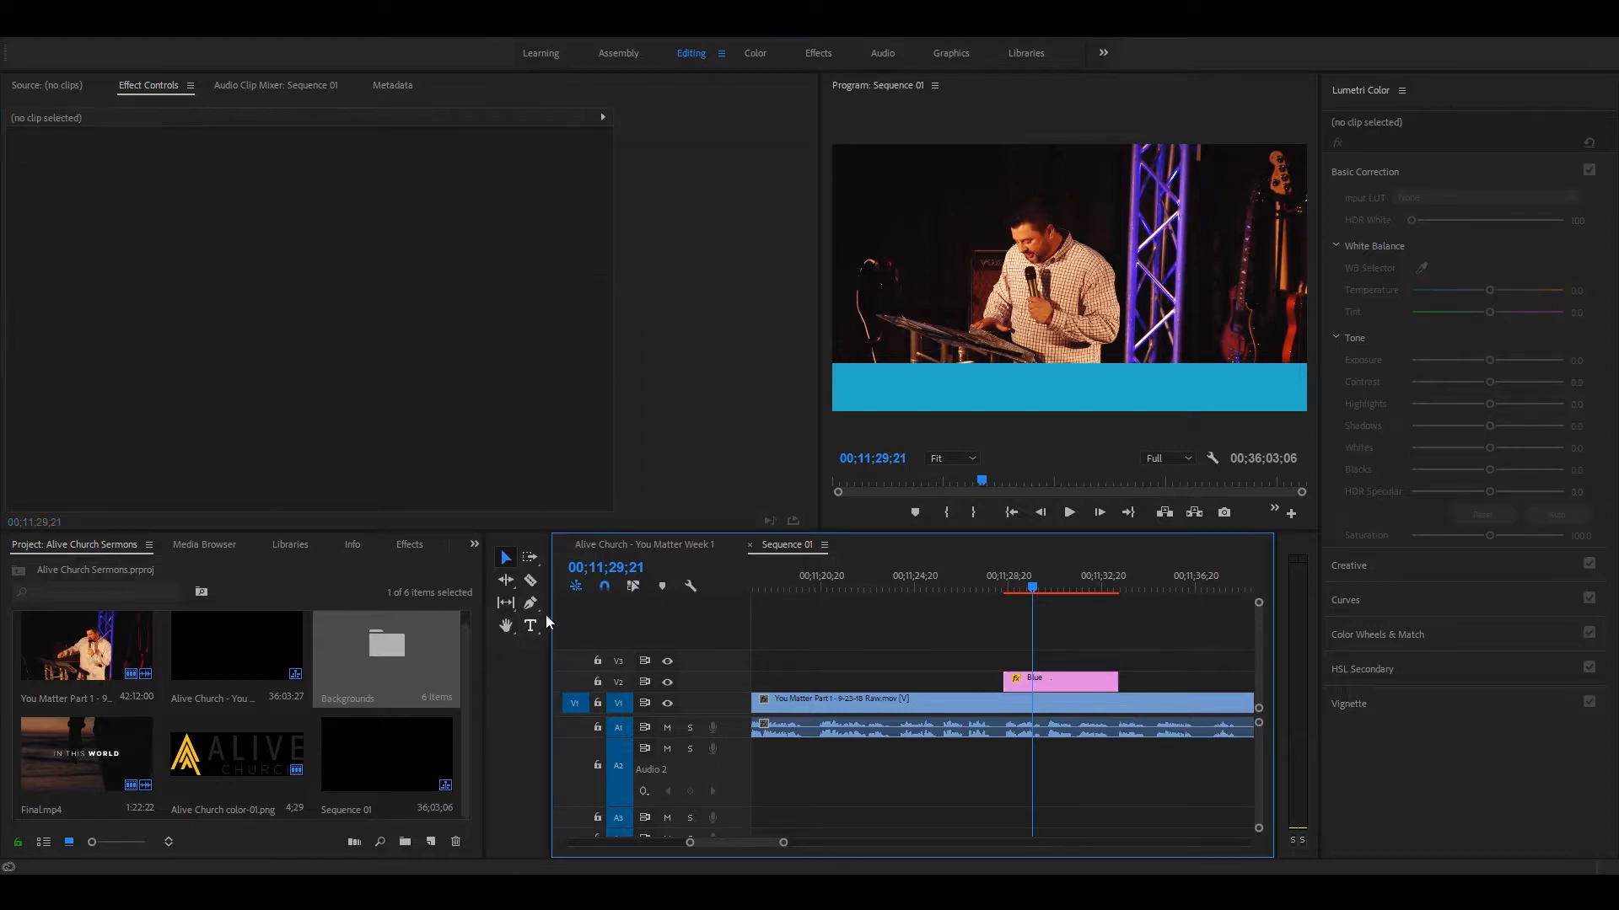
Step: Draw a text box across the blue bar on the sermon frame and enter the placeholder text HEY!
click(529, 626)
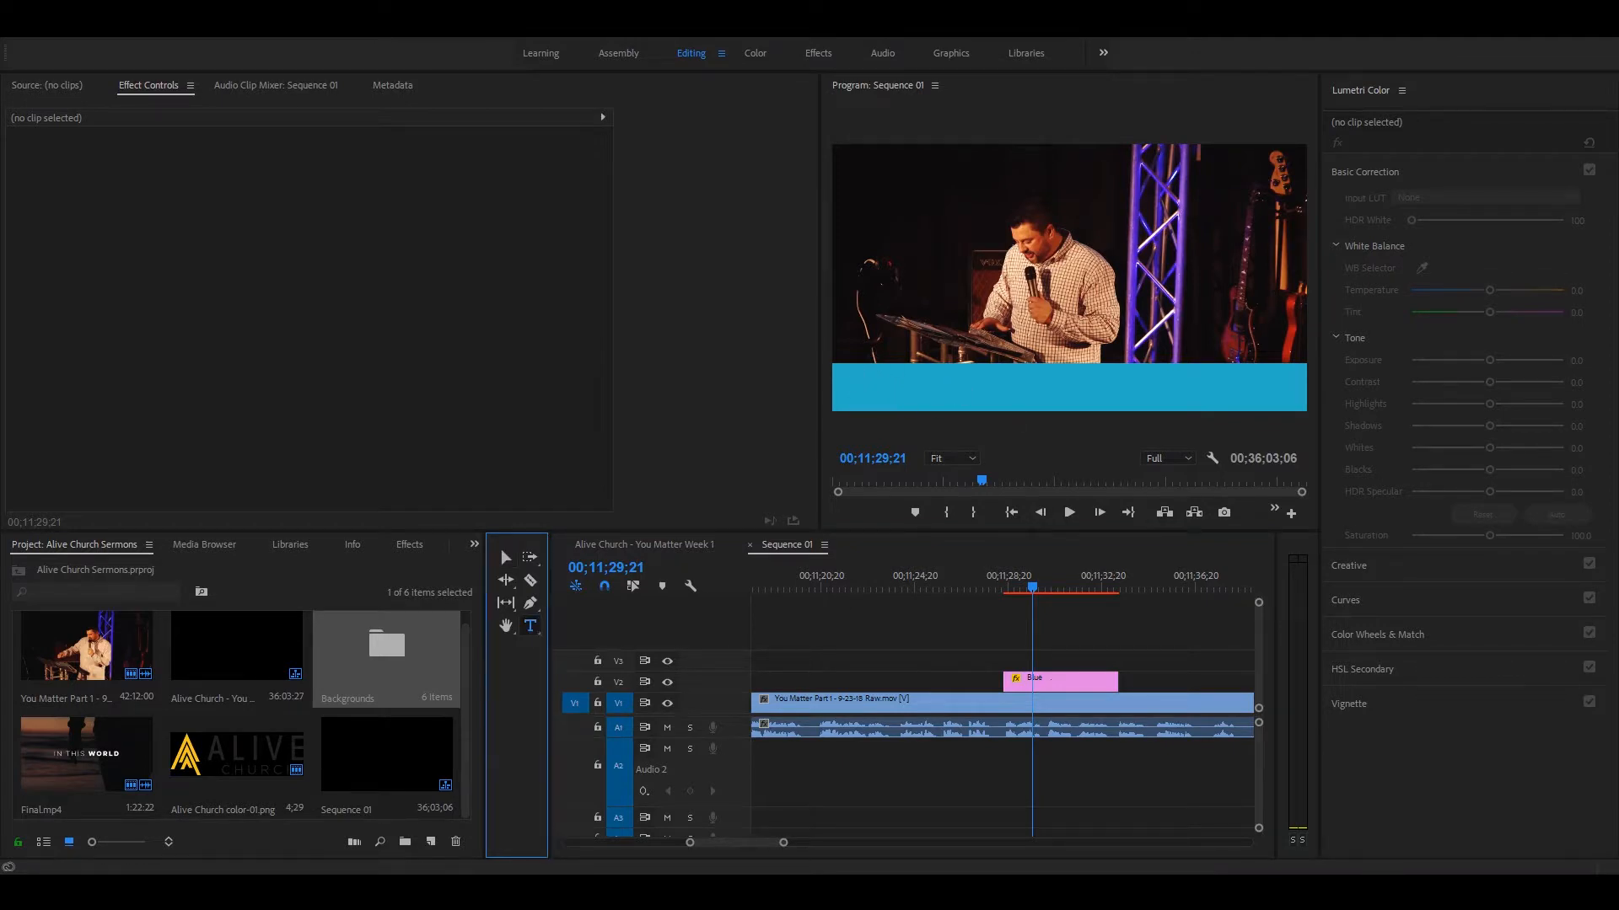
drag(844, 369, 1300, 403)
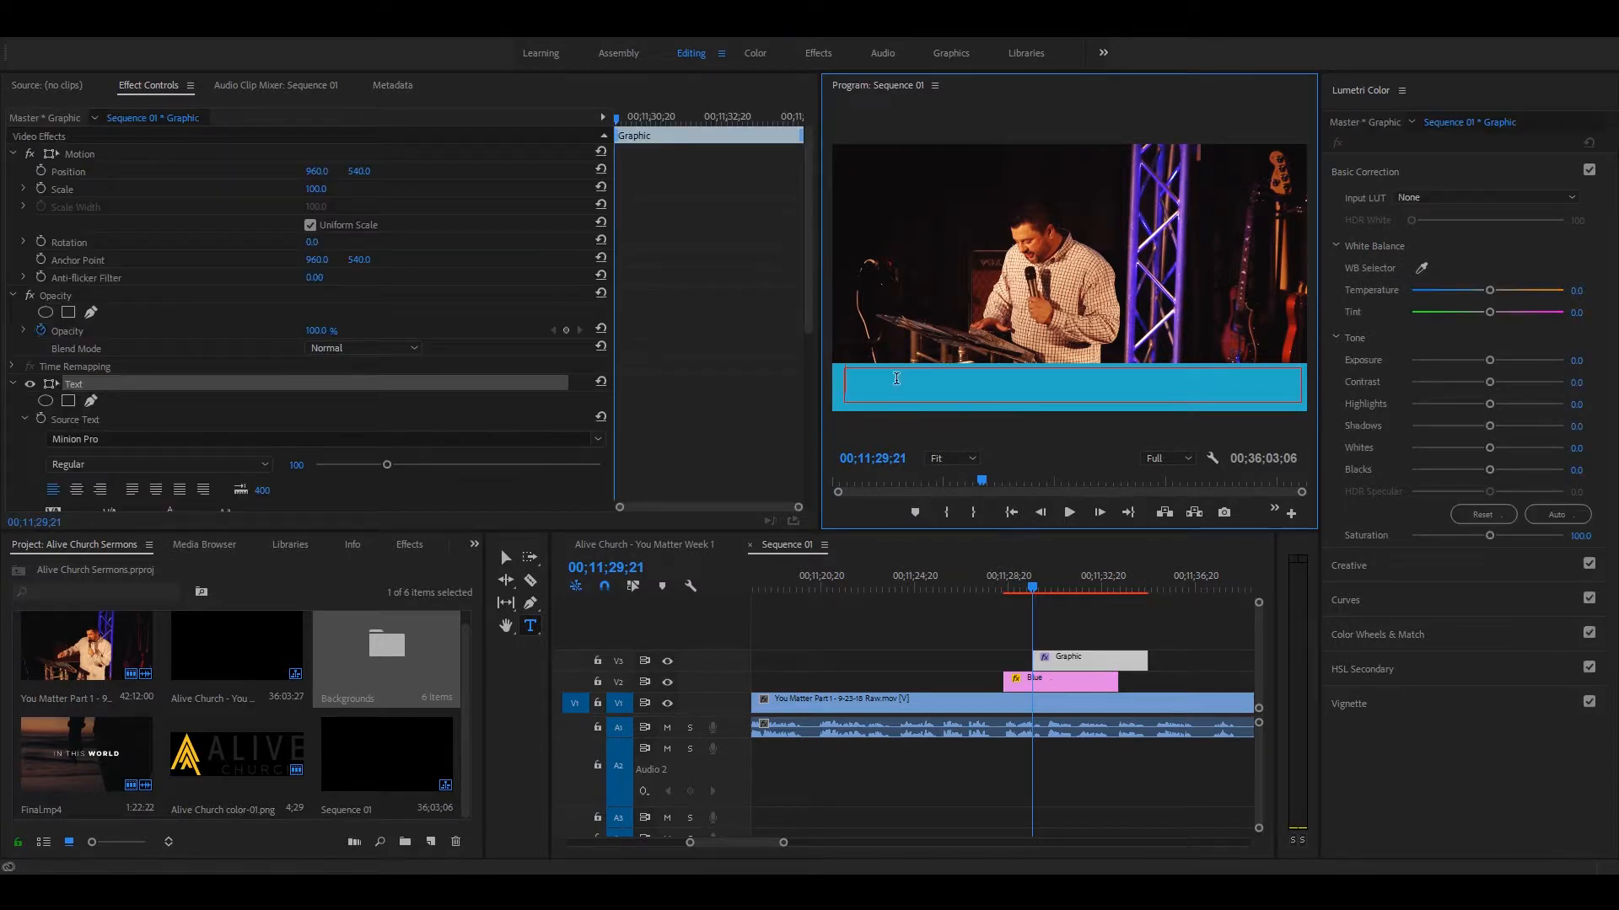
text(HEY)
Step: Set the whole HEY! text to the Proxima Nova Regular font and reduce its size
key(ctrl+a)
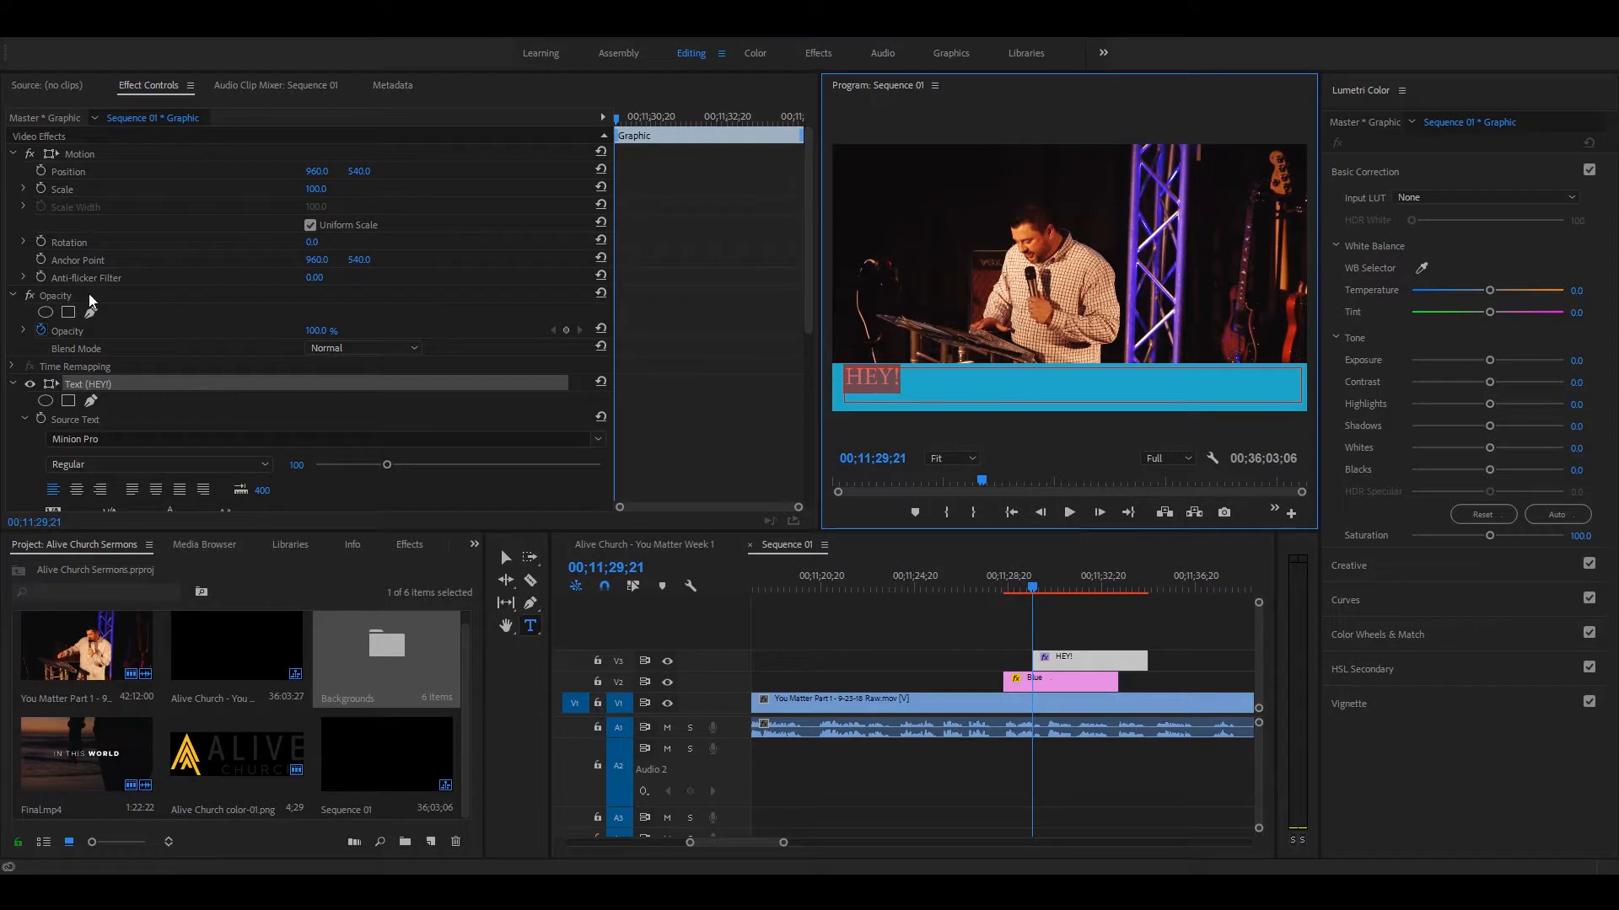
scroll(89, 296, down, 3)
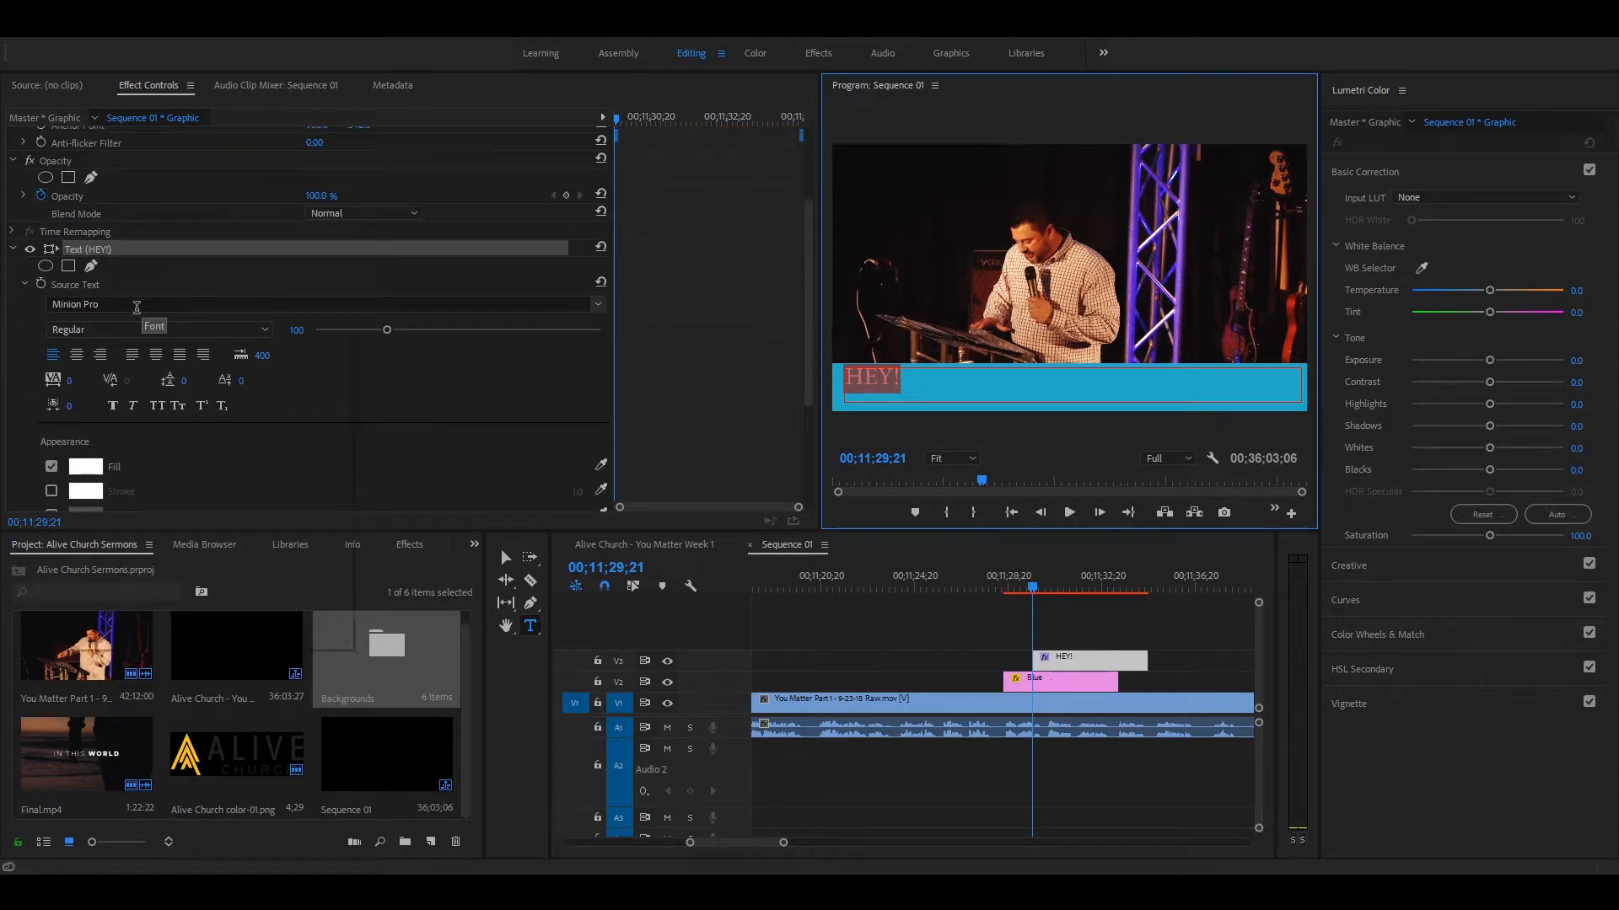
click(137, 307)
text(PROX)
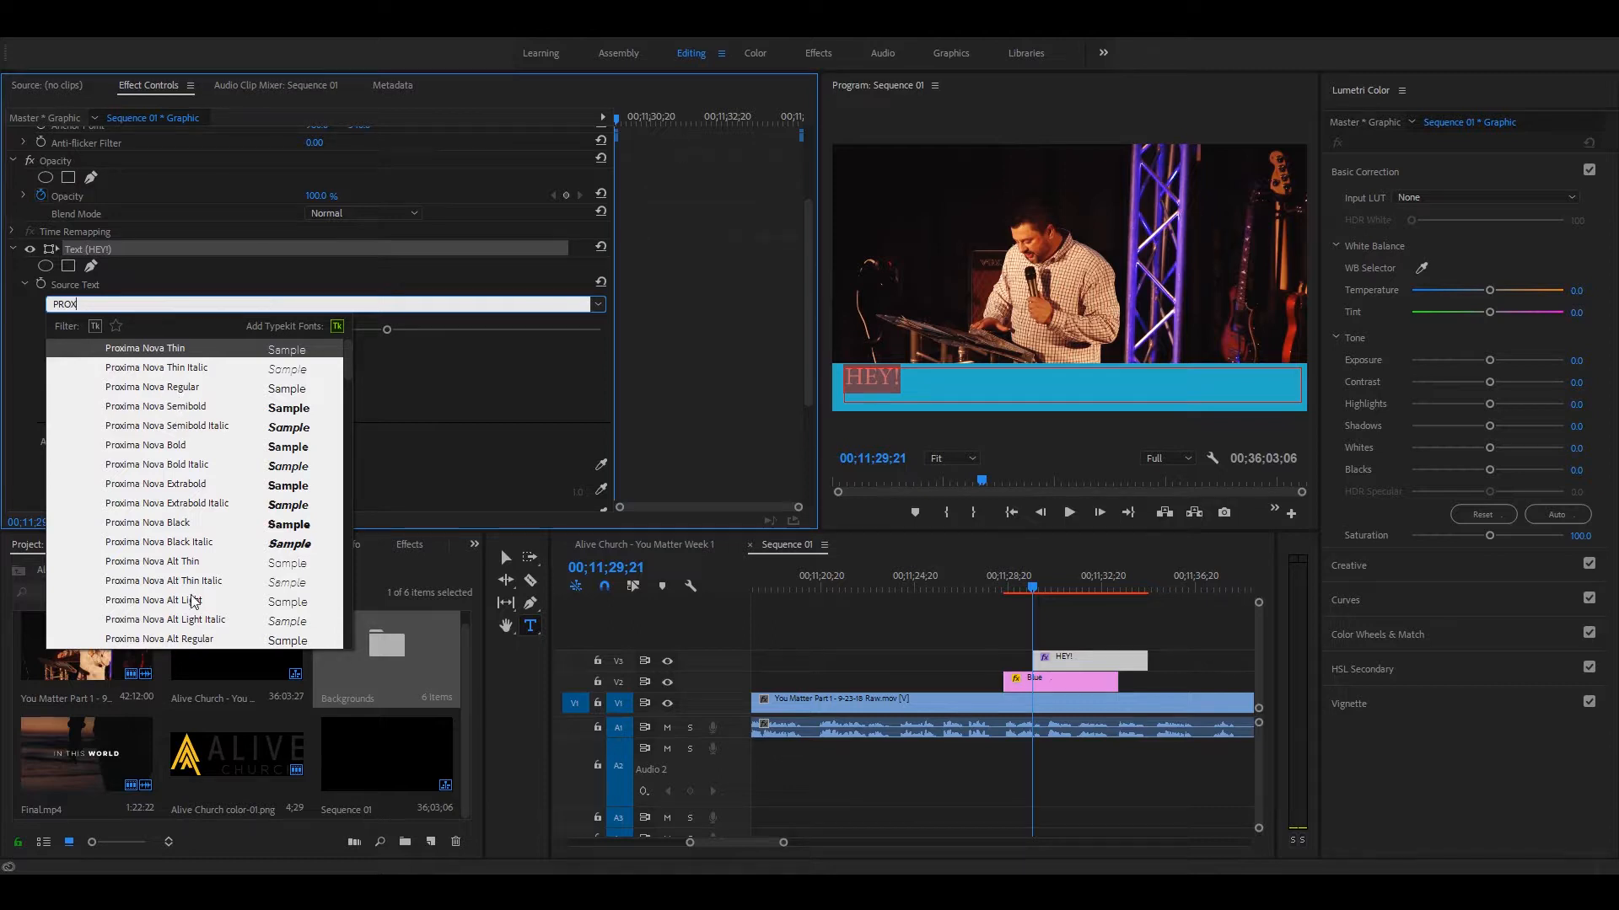
click(183, 387)
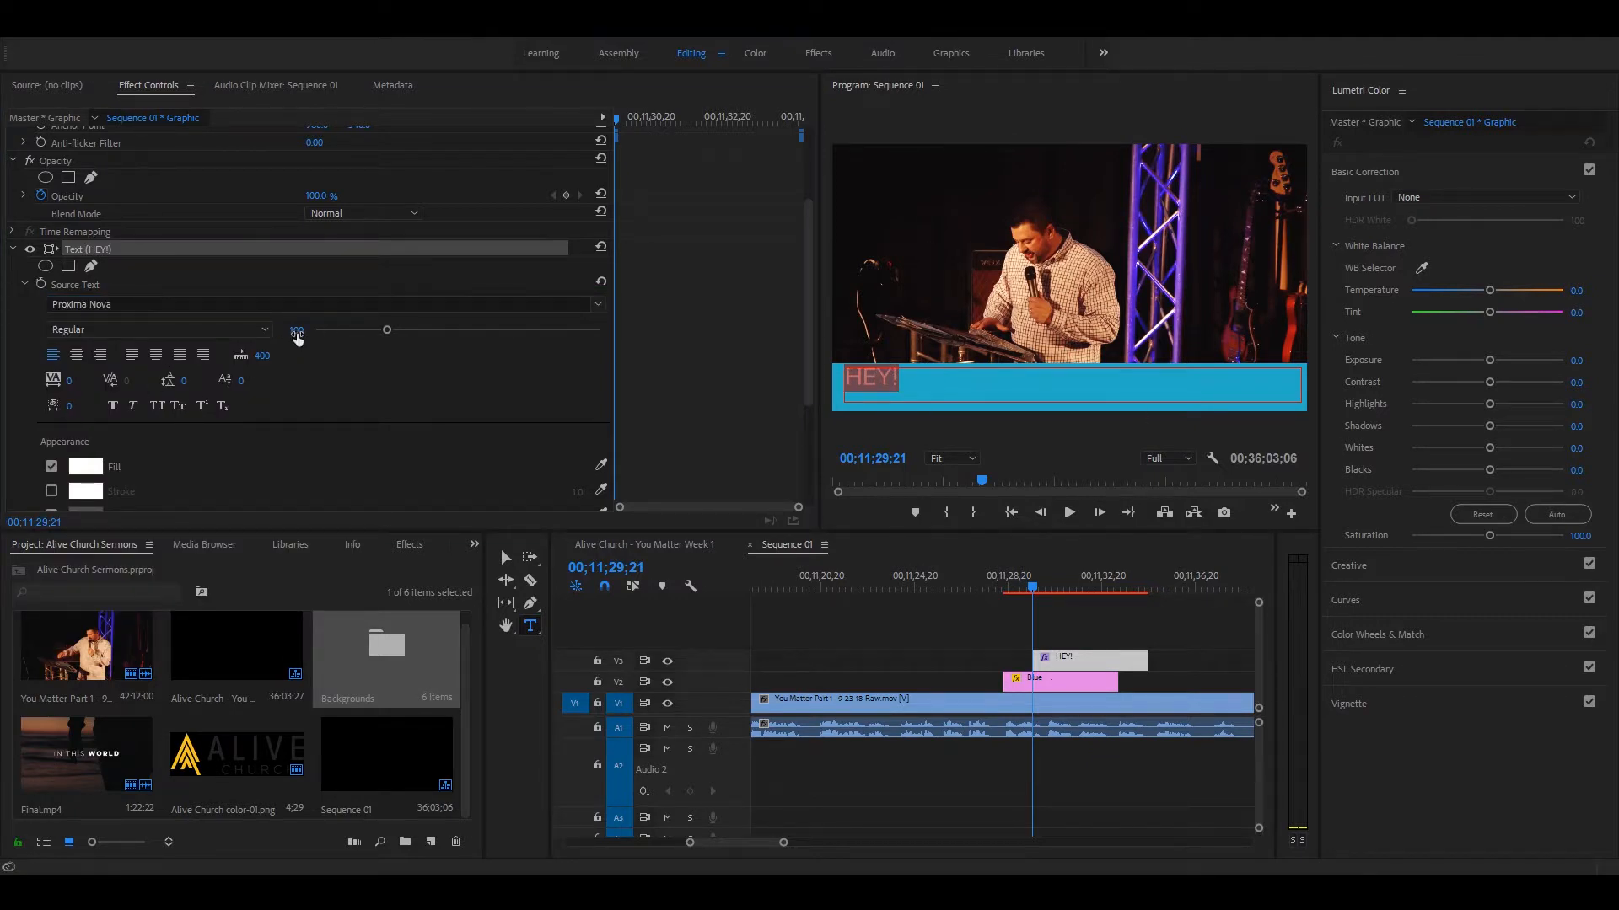
mouse_move(379, 333)
mouse_down()
mouse_move(333, 331)
mouse_move(399, 348)
mouse_move(360, 330)
mouse_up()
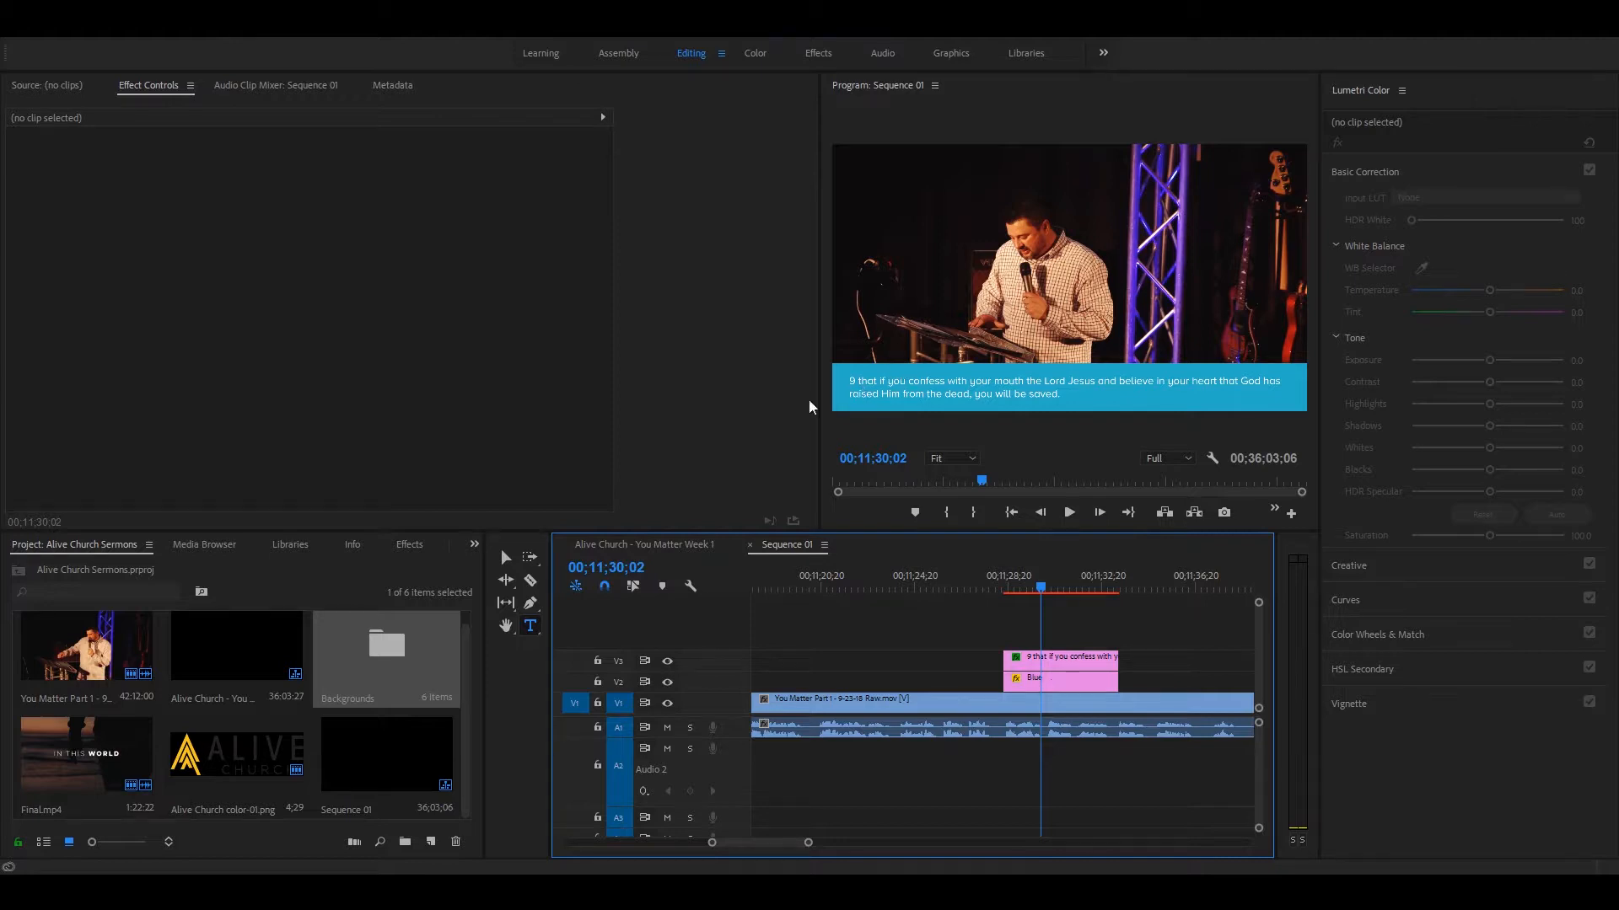
Step: Add a new rectangle shape layer as a separate graphic on V4, above the verse text clip
click(209, 32)
click(192, 33)
click(193, 33)
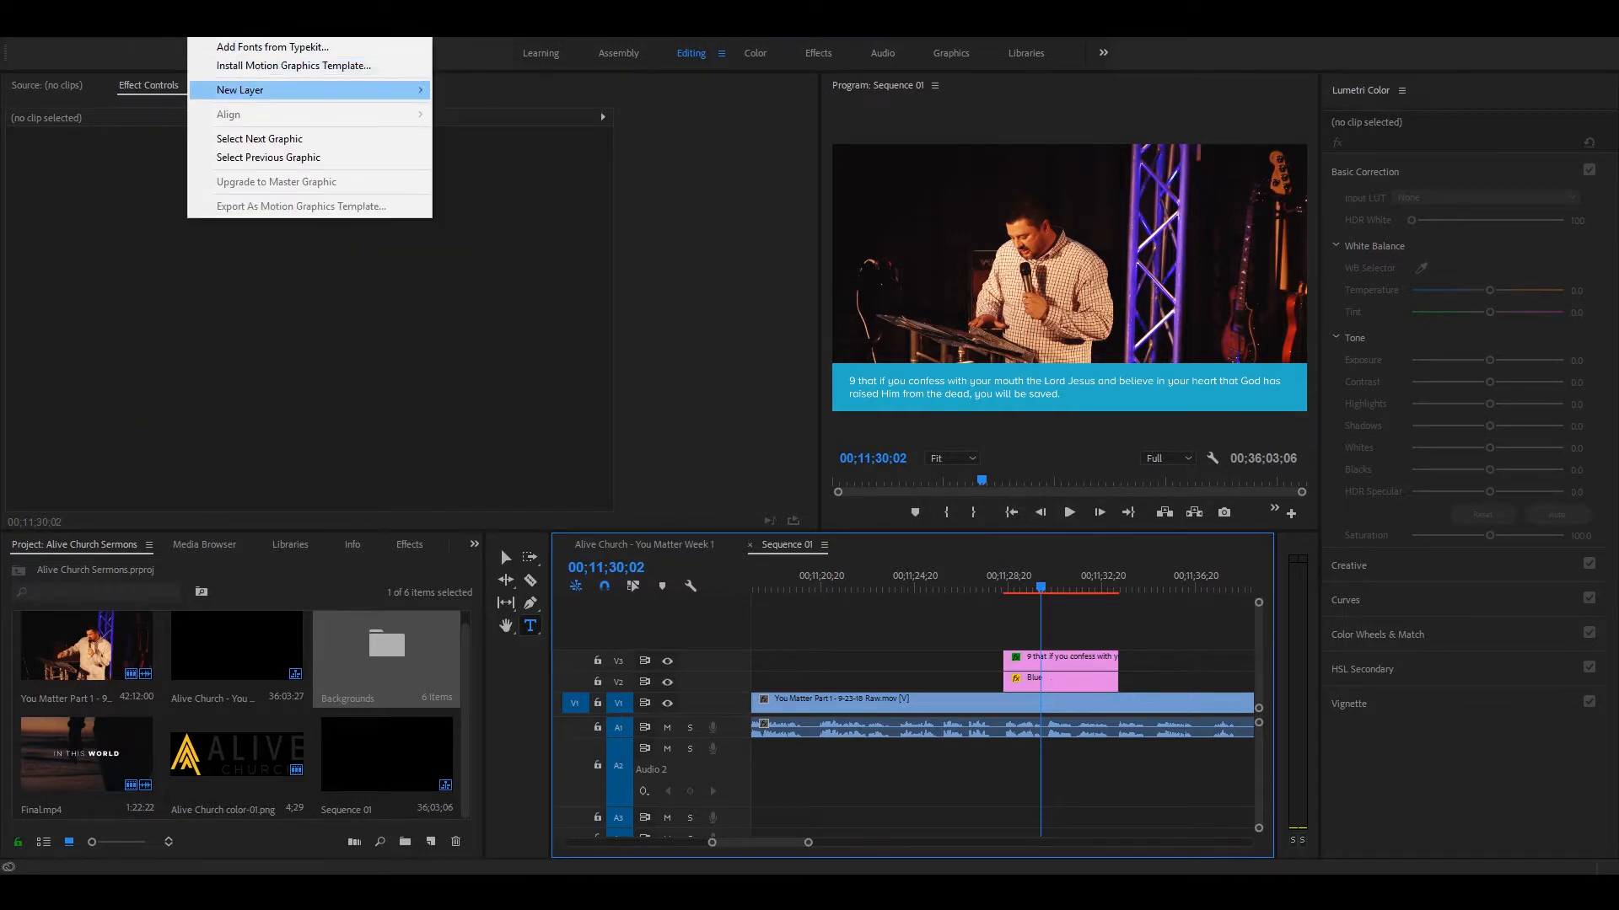
mouse_move(268, 100)
click(479, 132)
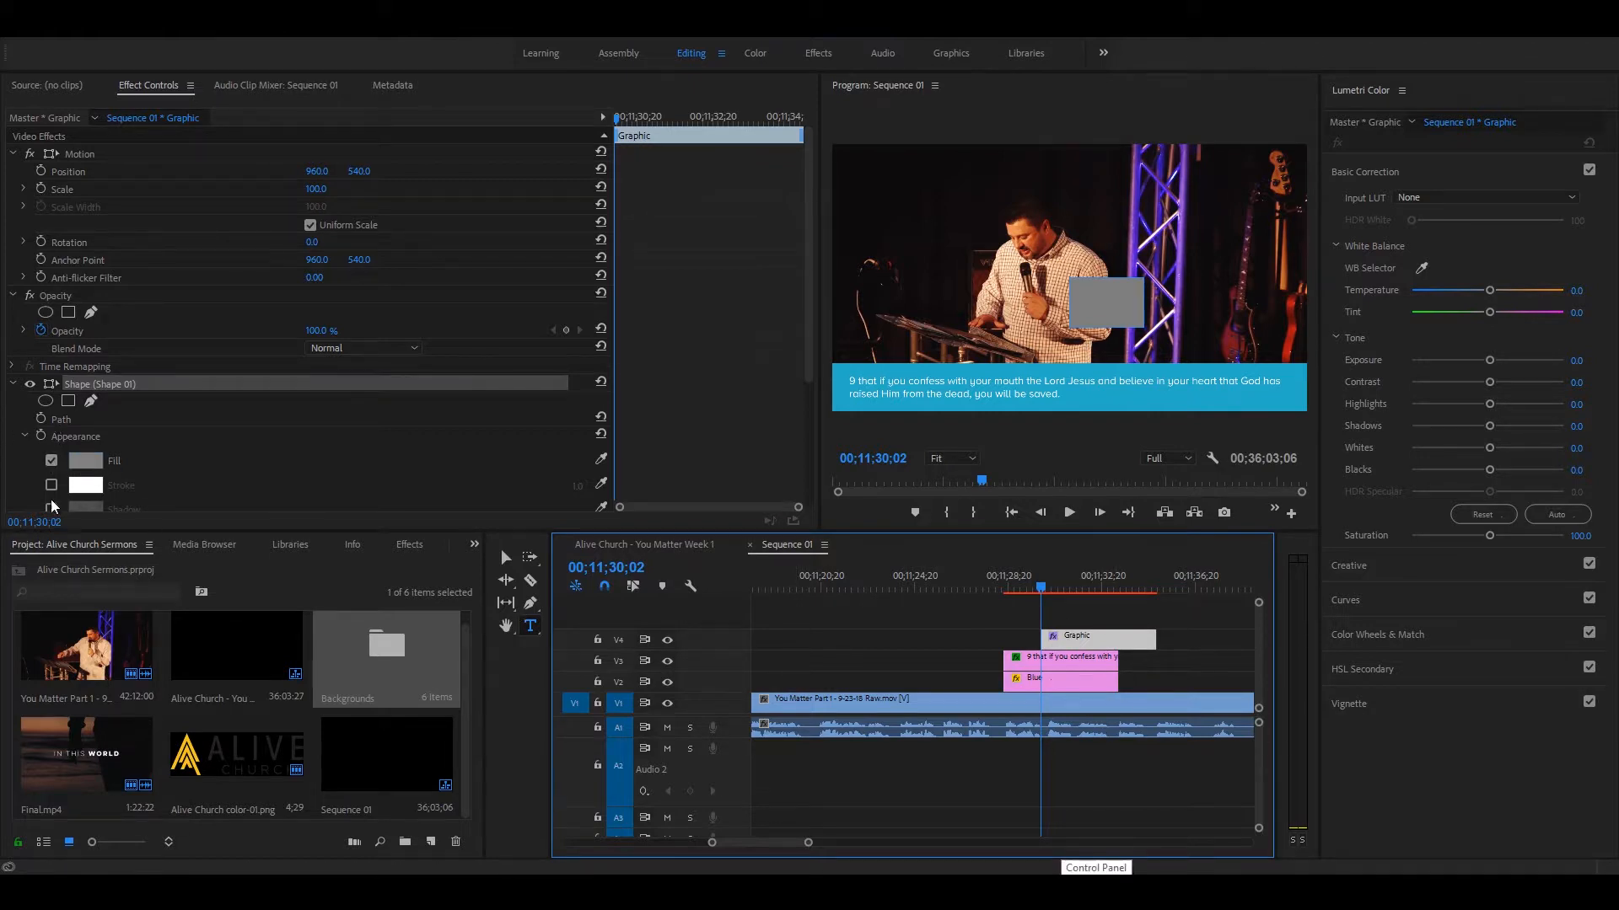
Step: Move the gray rectangle onto the left end of the blue bar, and align its V4 clip with the two graphic clips below
scroll(55, 502, down, 2)
scroll(81, 410, up, 1)
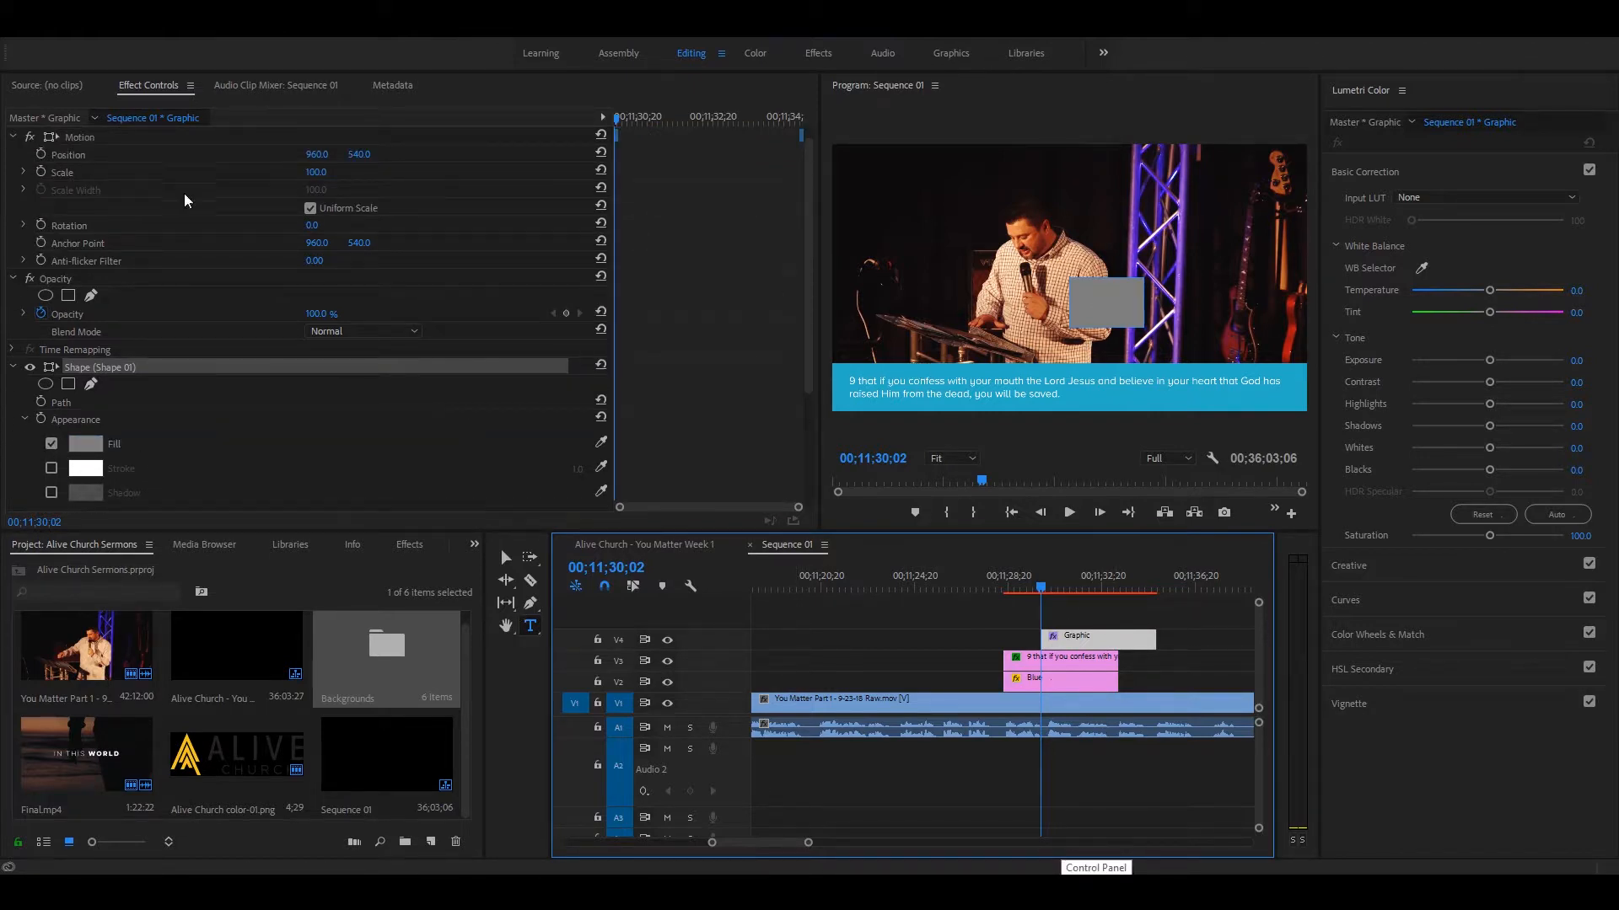
key(v)
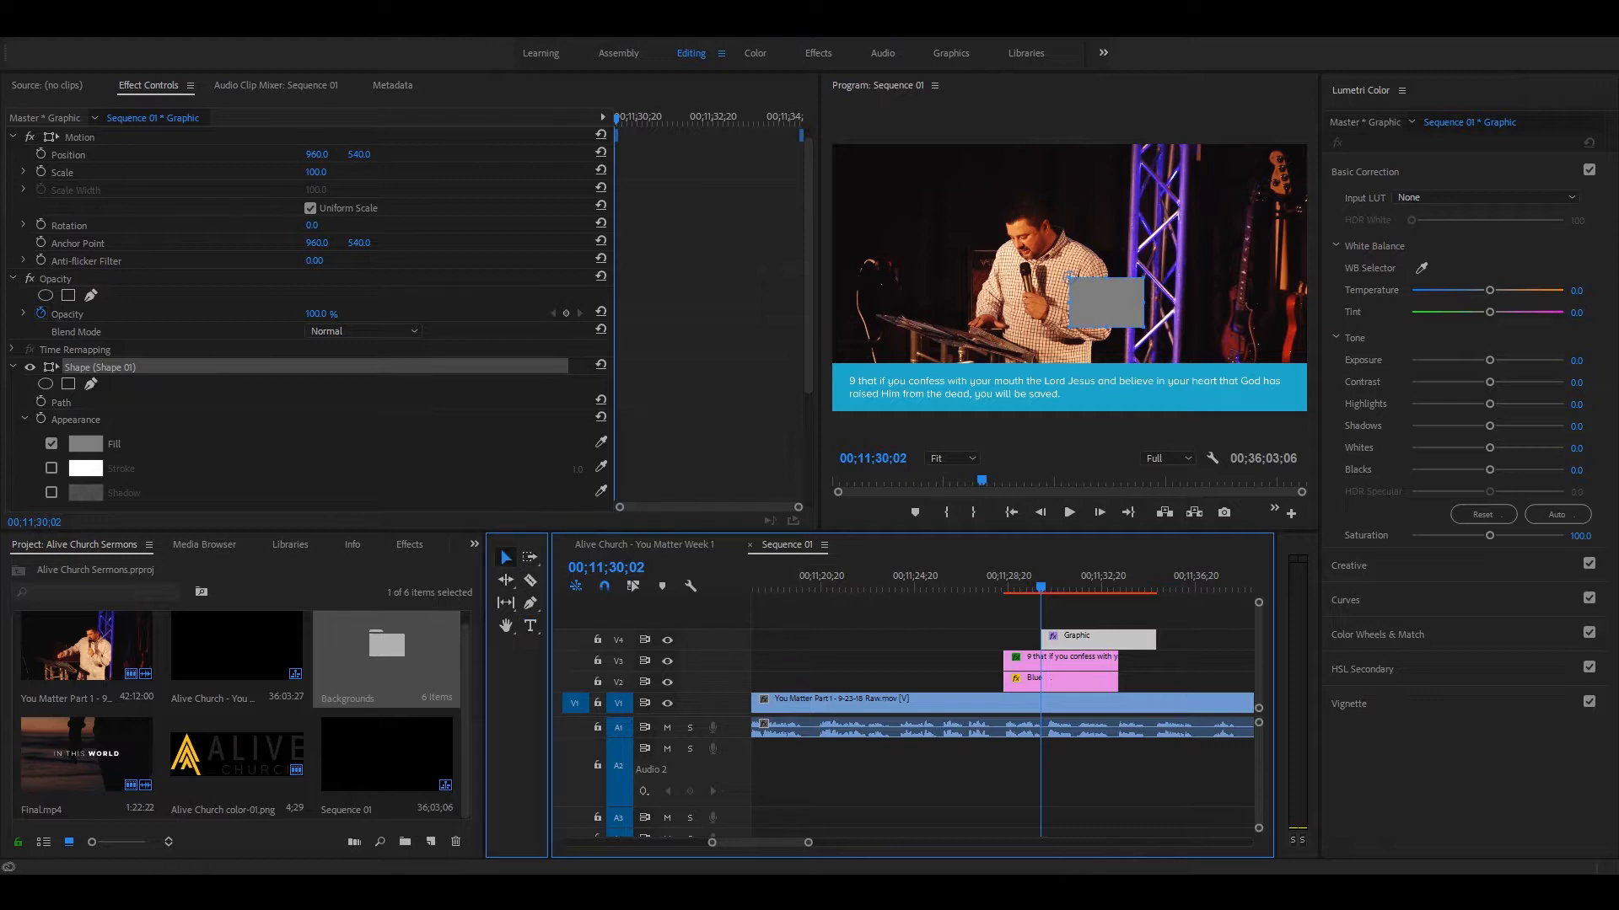
drag(1090, 310, 873, 346)
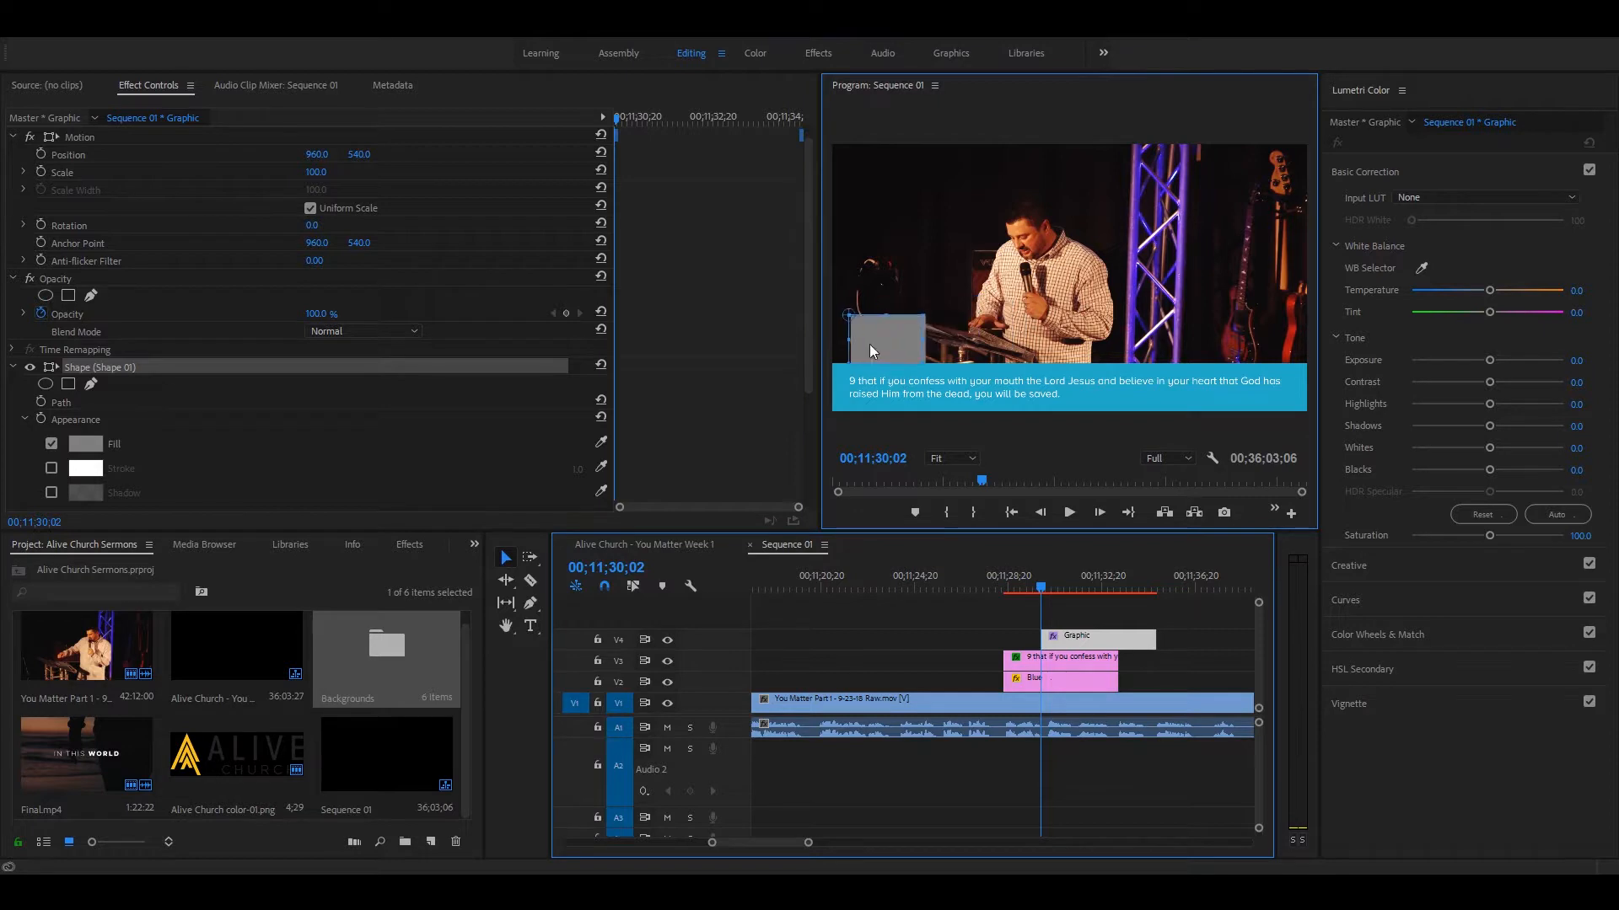
drag(1099, 644, 1070, 646)
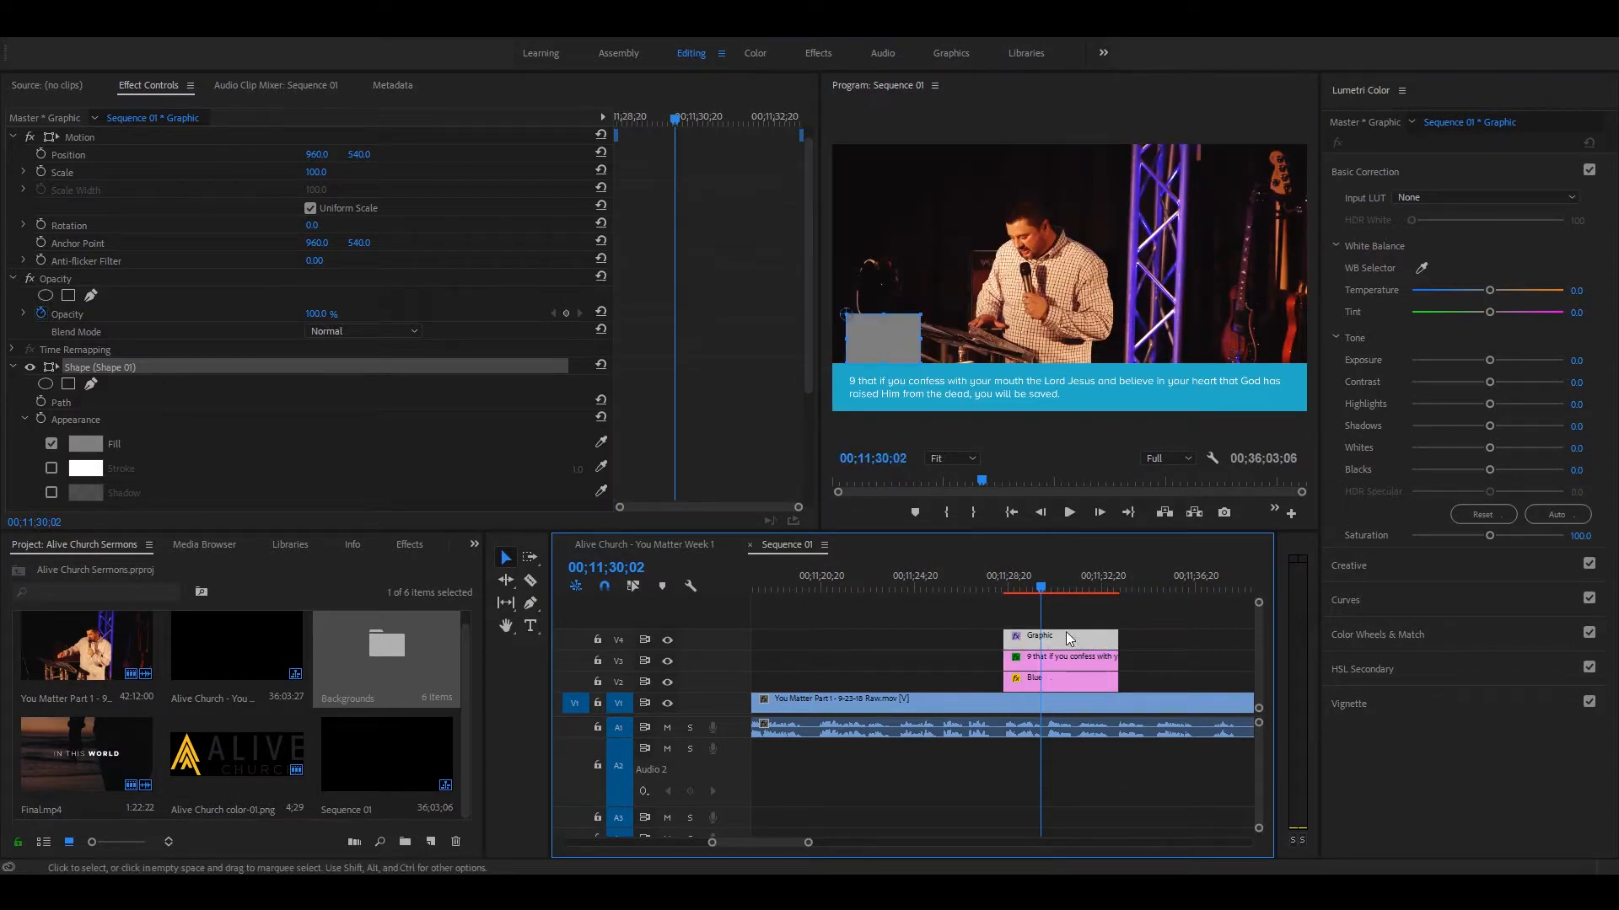
Step: Push the gray rectangle against the frame's left edge and reshape it into a flatter, wider tab resting on the blue bar
drag(884, 332, 868, 330)
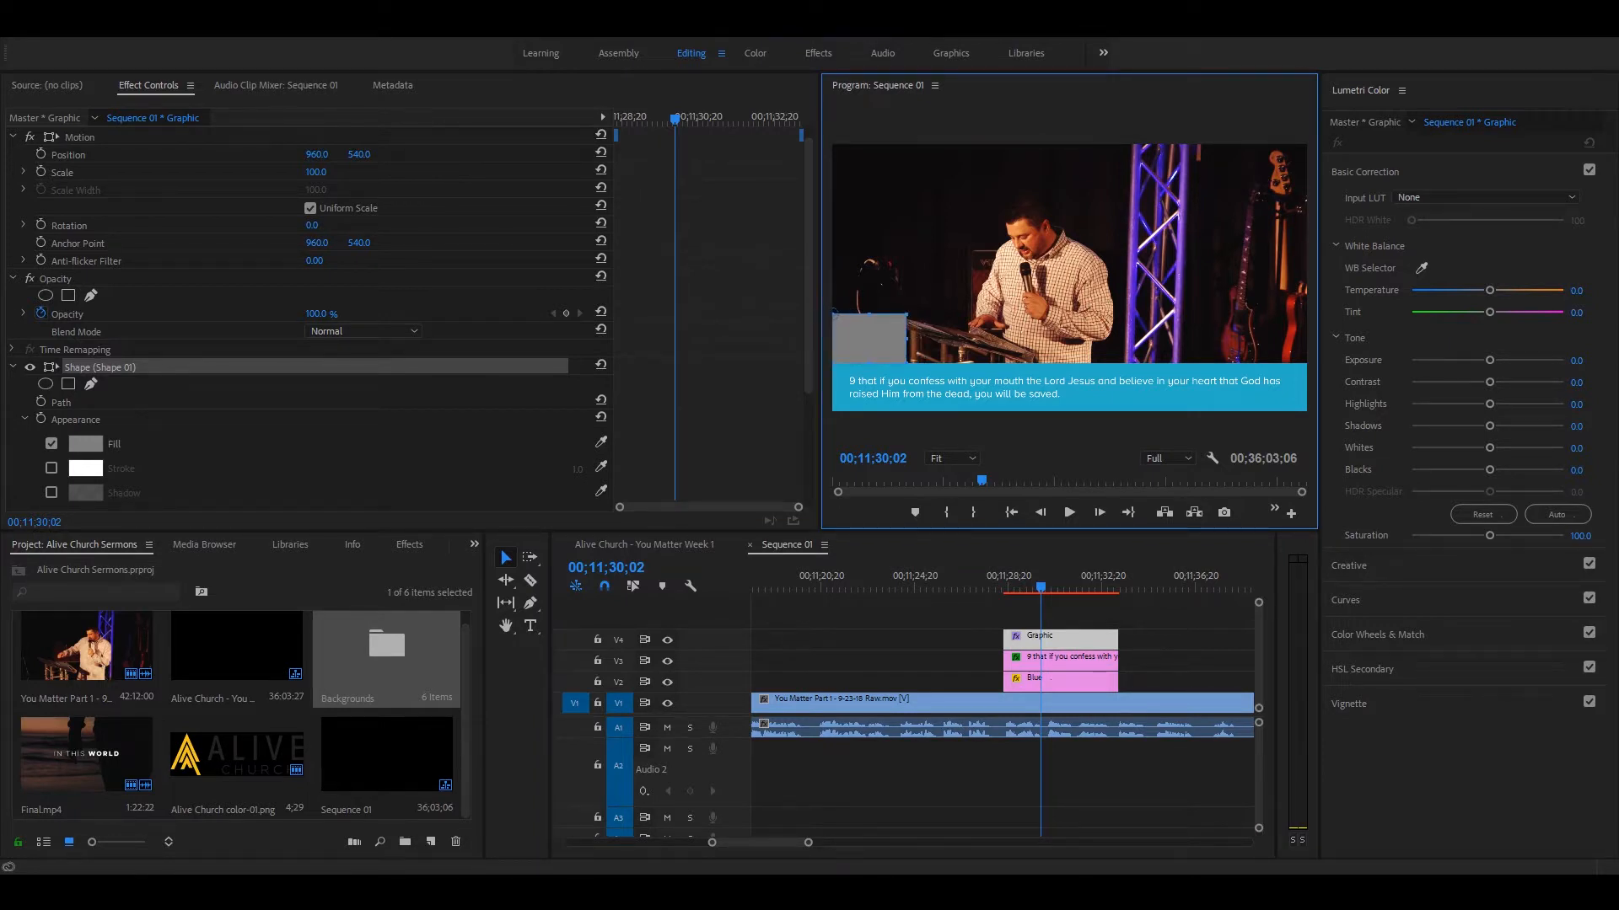
mouse_move(912, 337)
mouse_down()
mouse_move(1062, 337)
mouse_move(921, 337)
mouse_move(880, 343)
mouse_move(880, 358)
mouse_move(880, 338)
mouse_up()
click(955, 741)
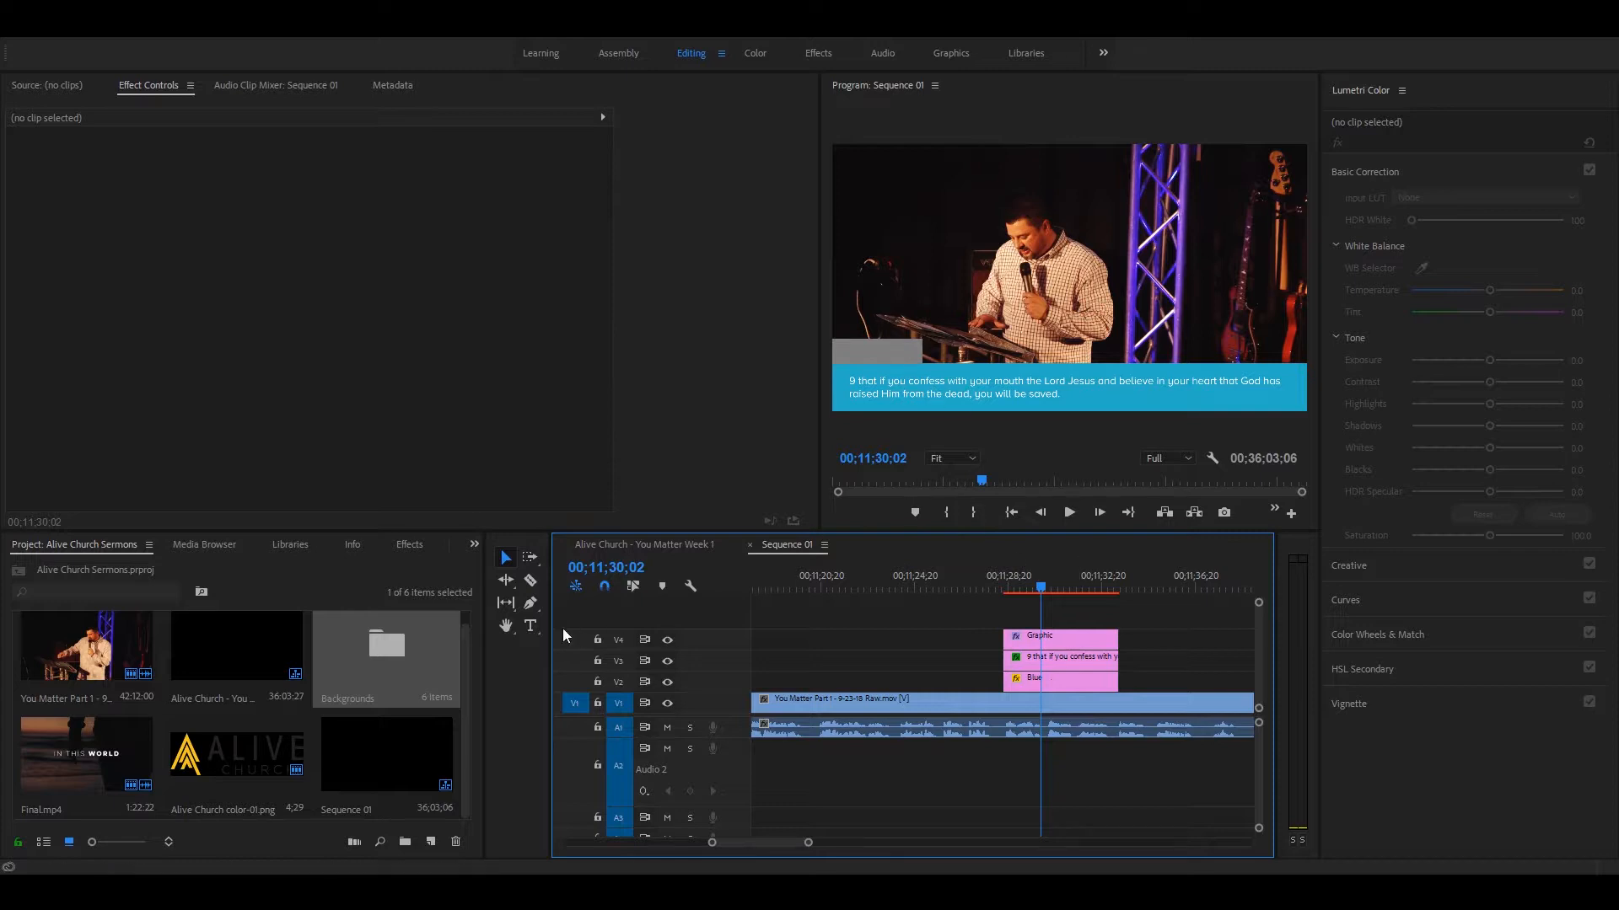
Step: Save the project, and add a text box reading hey inside the gray rectangle, within the same graphic
click(530, 625)
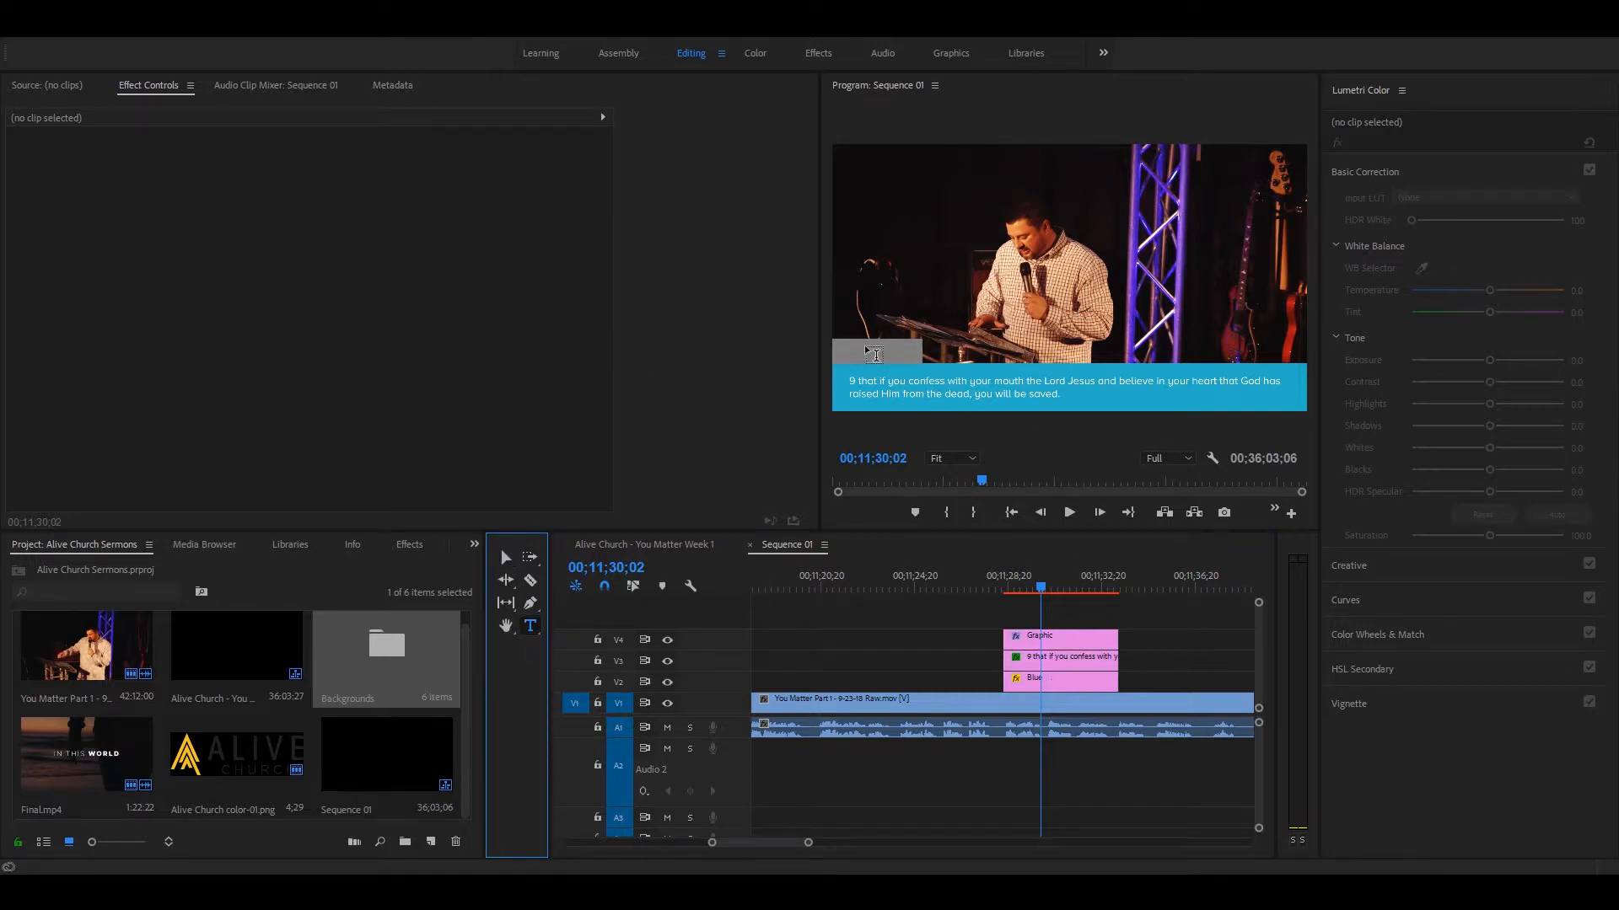
key(ctrl+s)
click(848, 351)
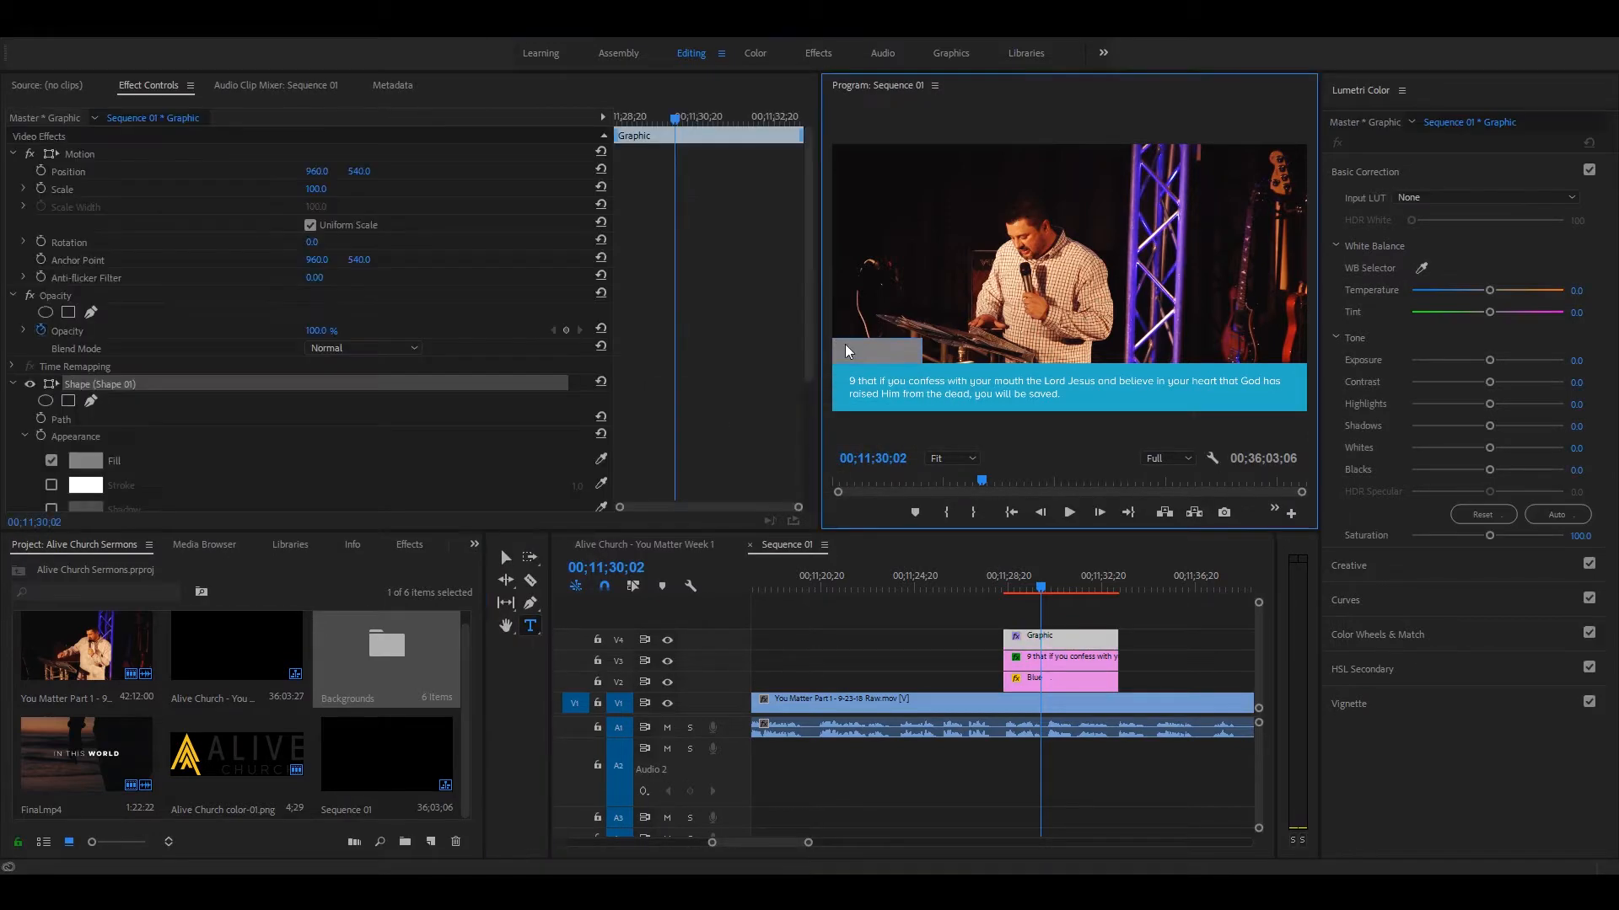
click(918, 354)
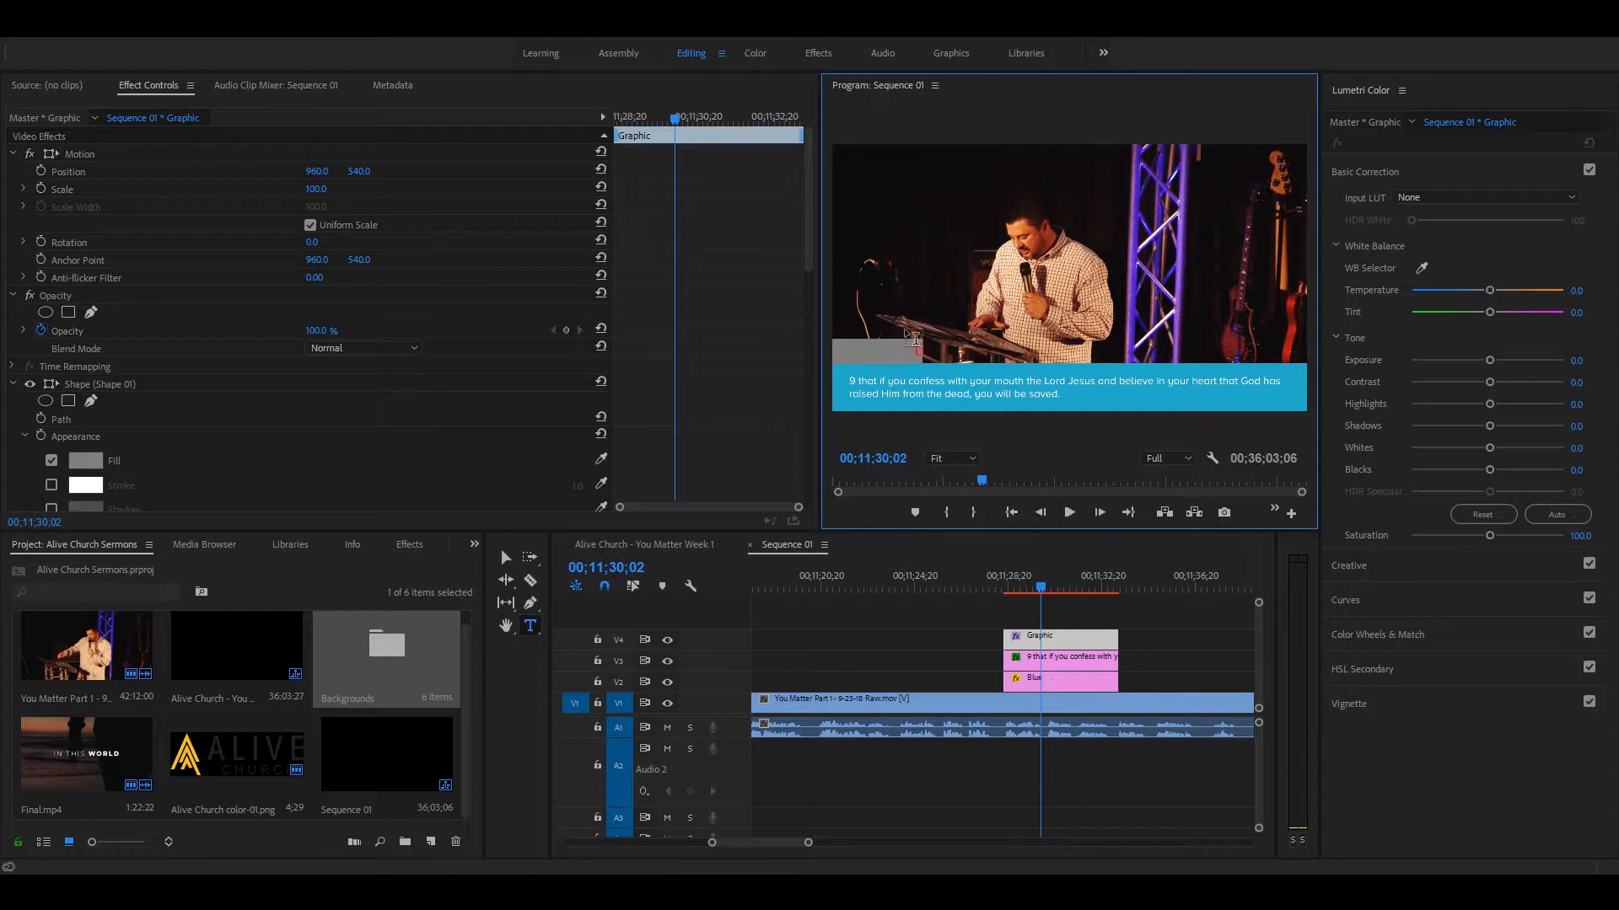
click(850, 353)
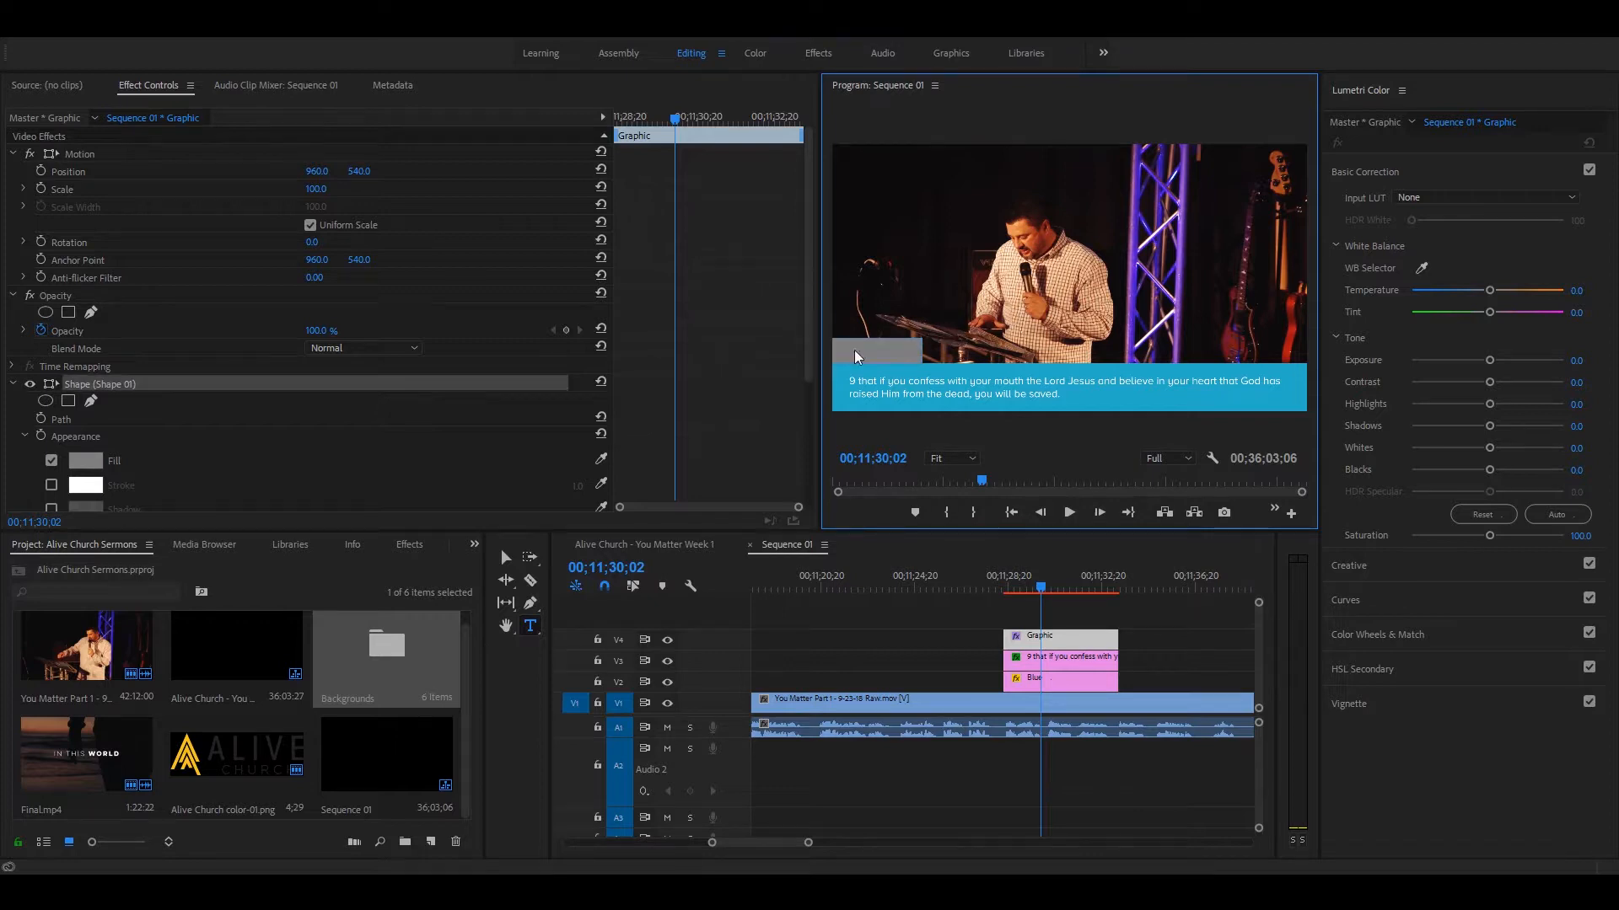
click(961, 335)
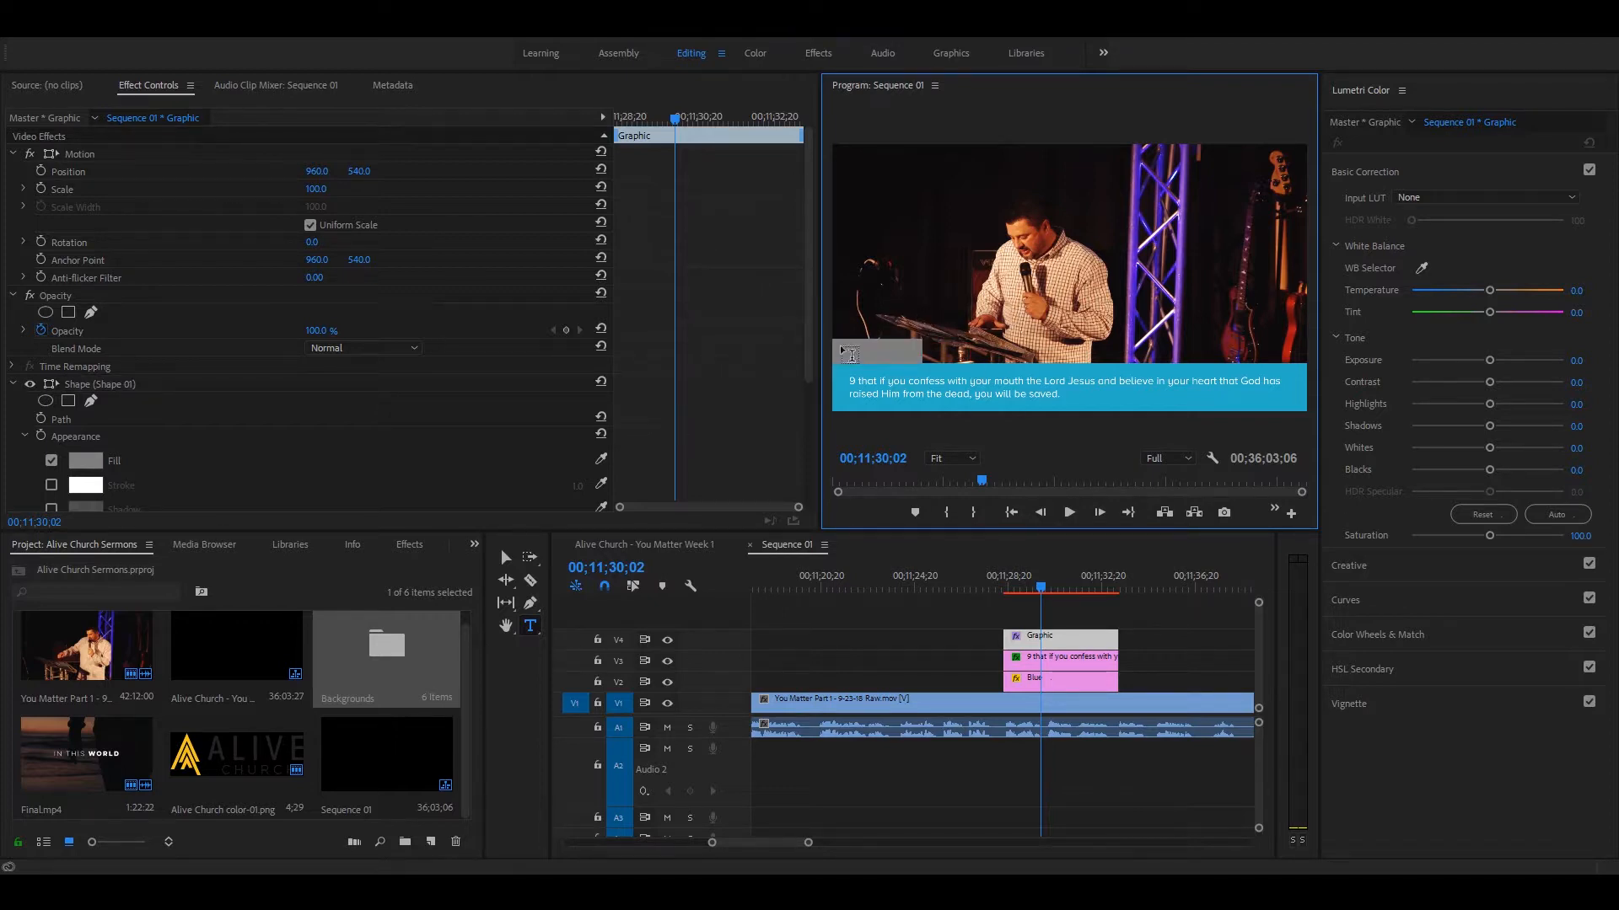
drag(839, 342, 946, 359)
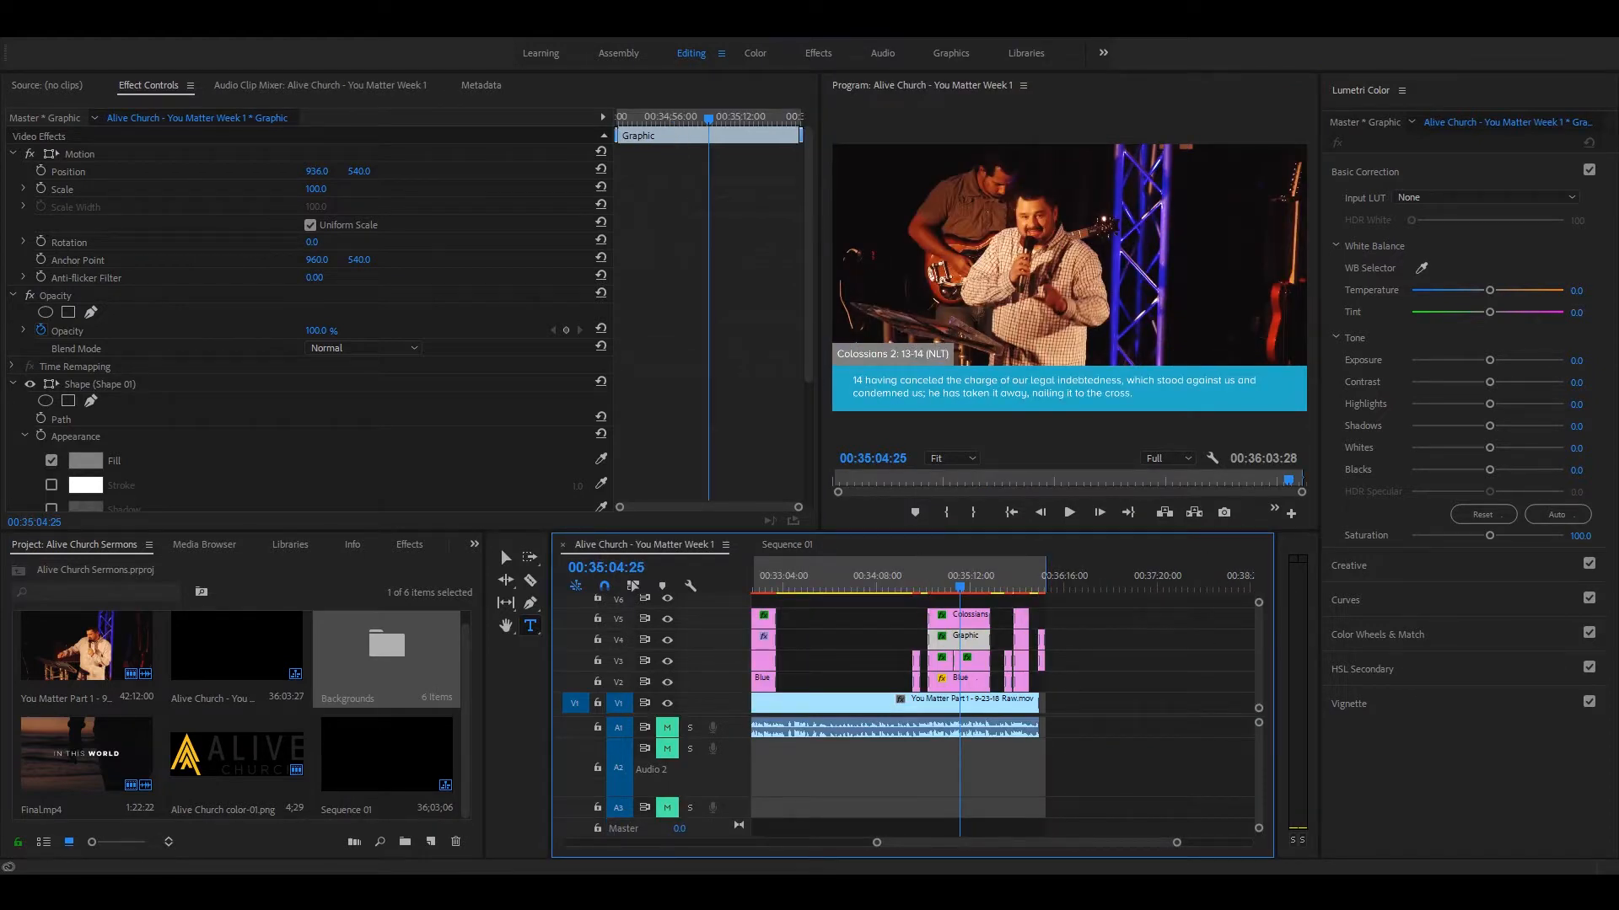
Step: Copy the Colossians 2: 13-14 (NLT) text from the Alive Church - You Matter Week 1 sequence and replace hey with it in Sequence 01
click(915, 355)
key(ctrl+a)
key(ctrl+c)
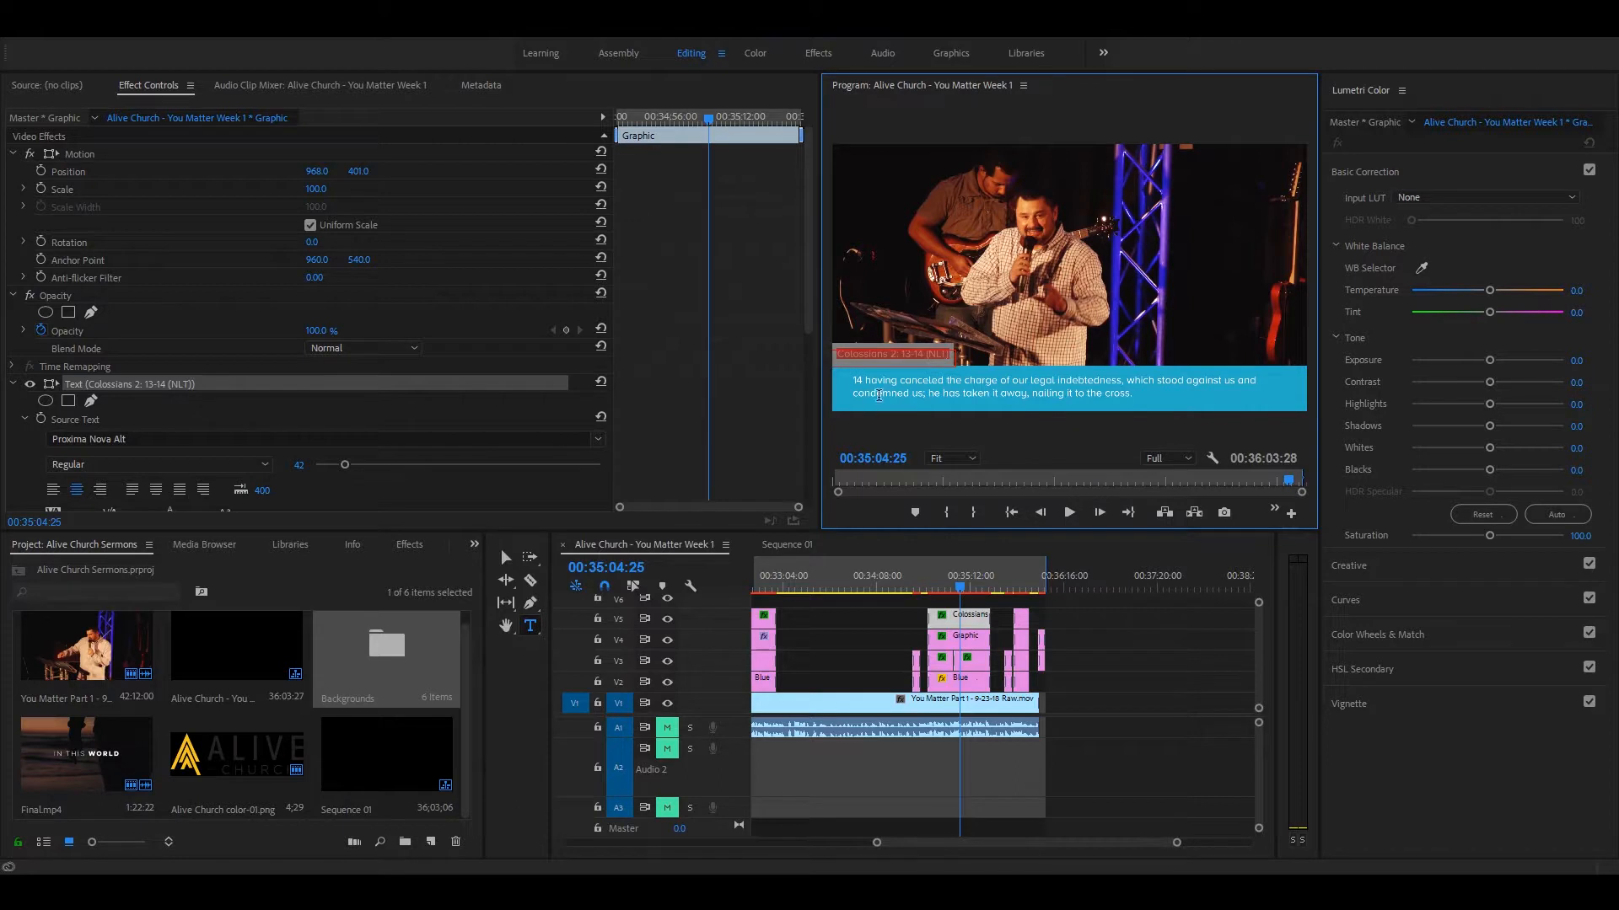
click(797, 542)
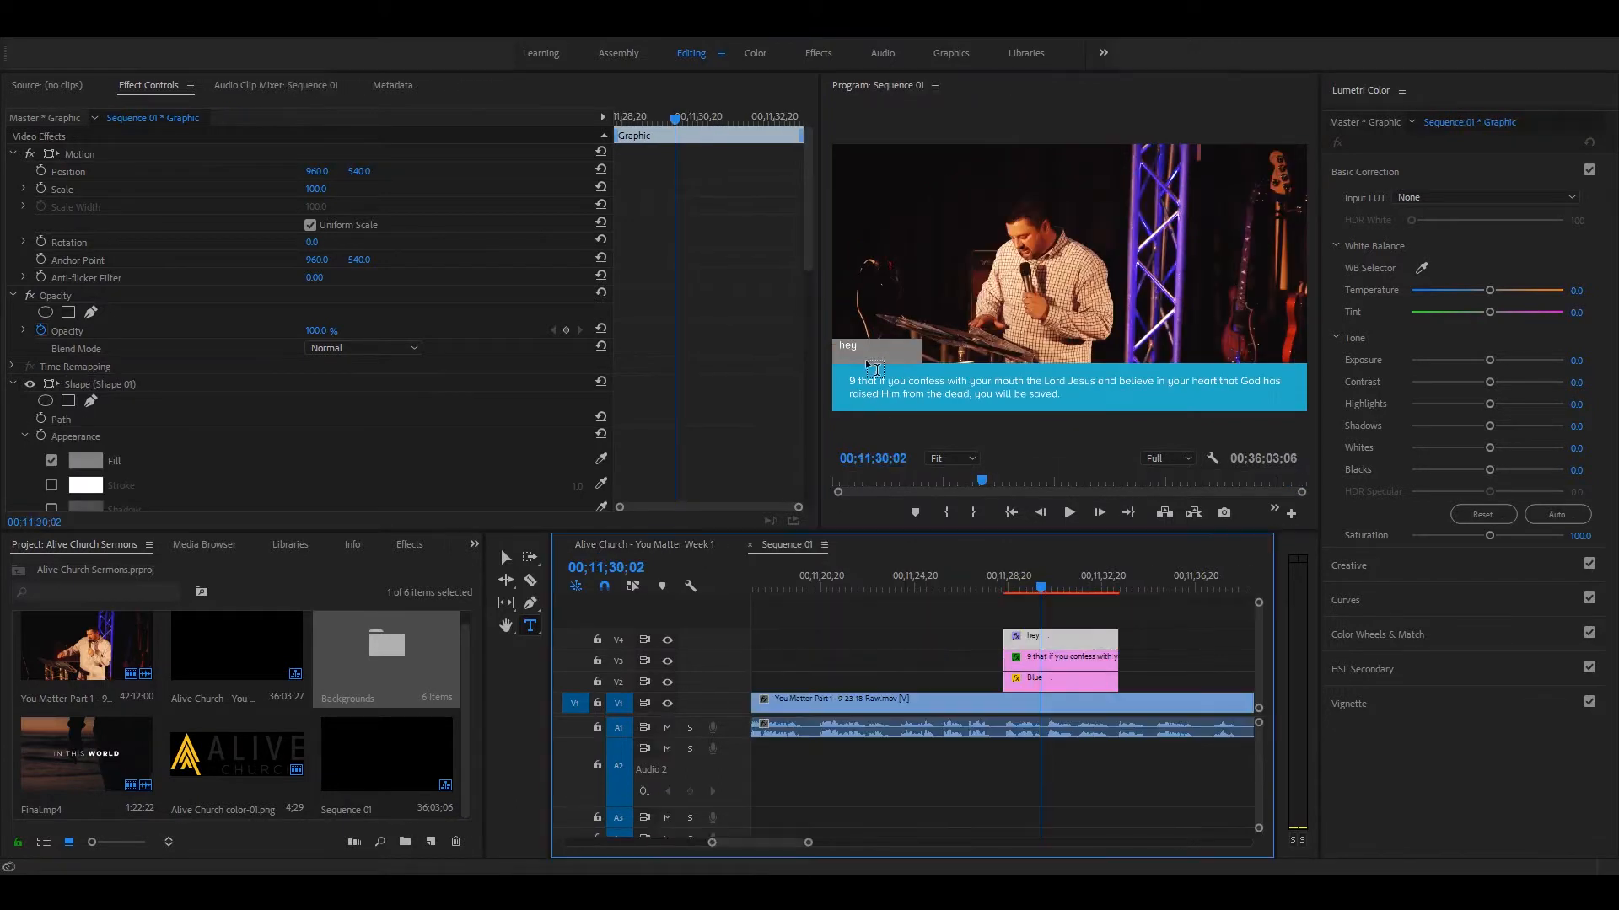
click(853, 345)
key(ctrl+a)
key(ctrl+v)
key(Escape)
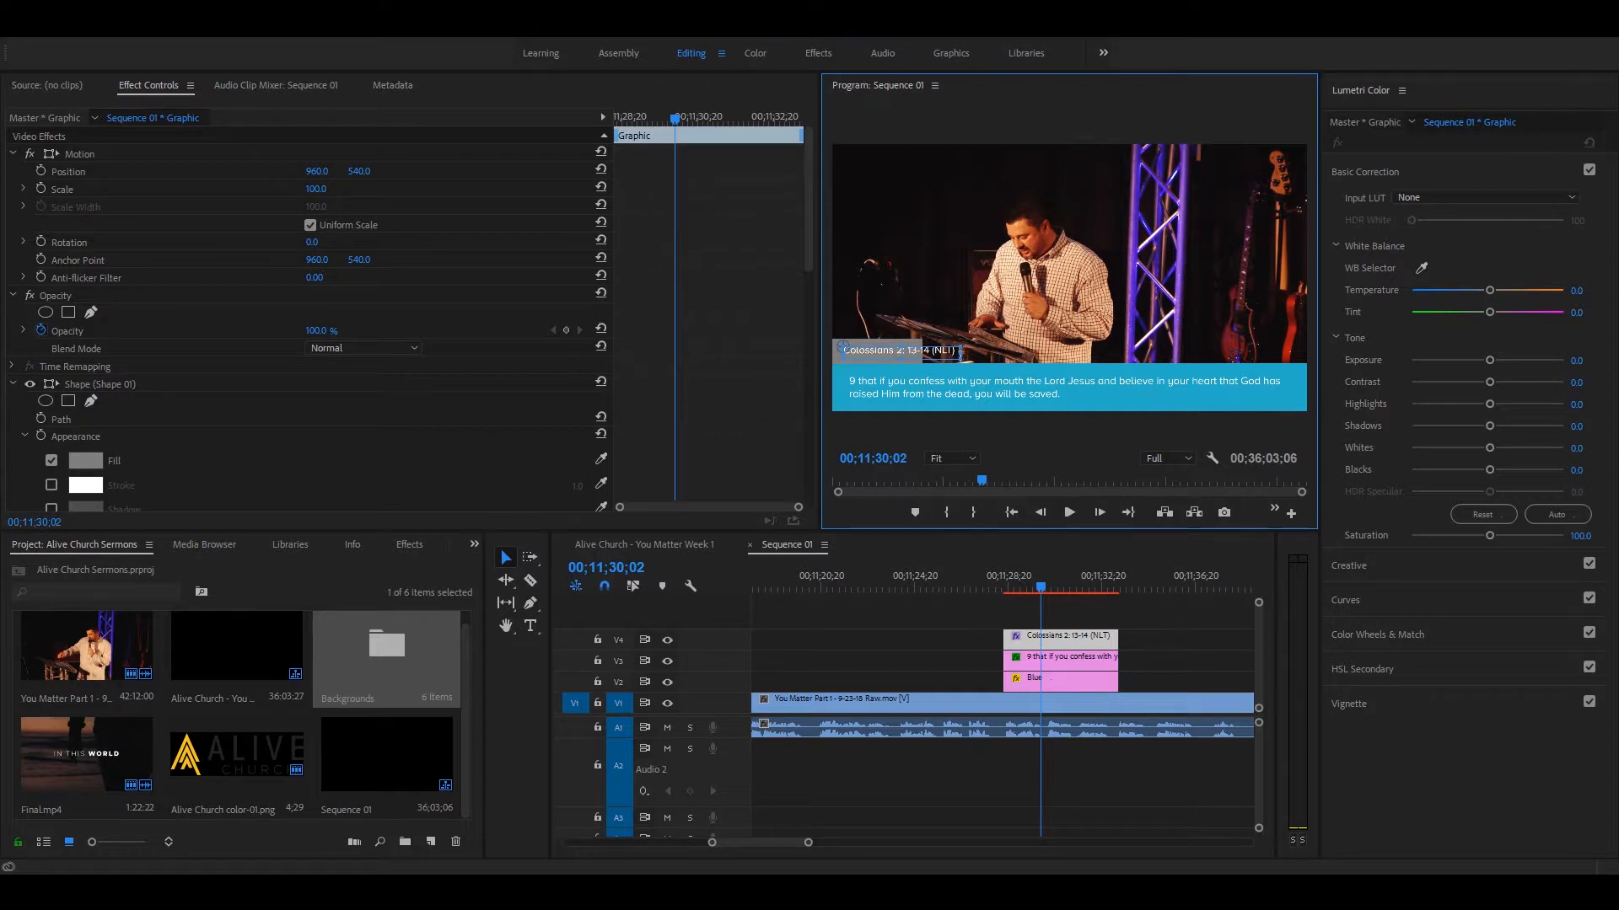
Step: Nudge the scripture reference toward the frame's left edge, and widen the gray rectangle to span the whole text
mouse_move(888, 354)
mouse_down()
mouse_move(883, 332)
mouse_move(863, 353)
mouse_move(884, 354)
mouse_up()
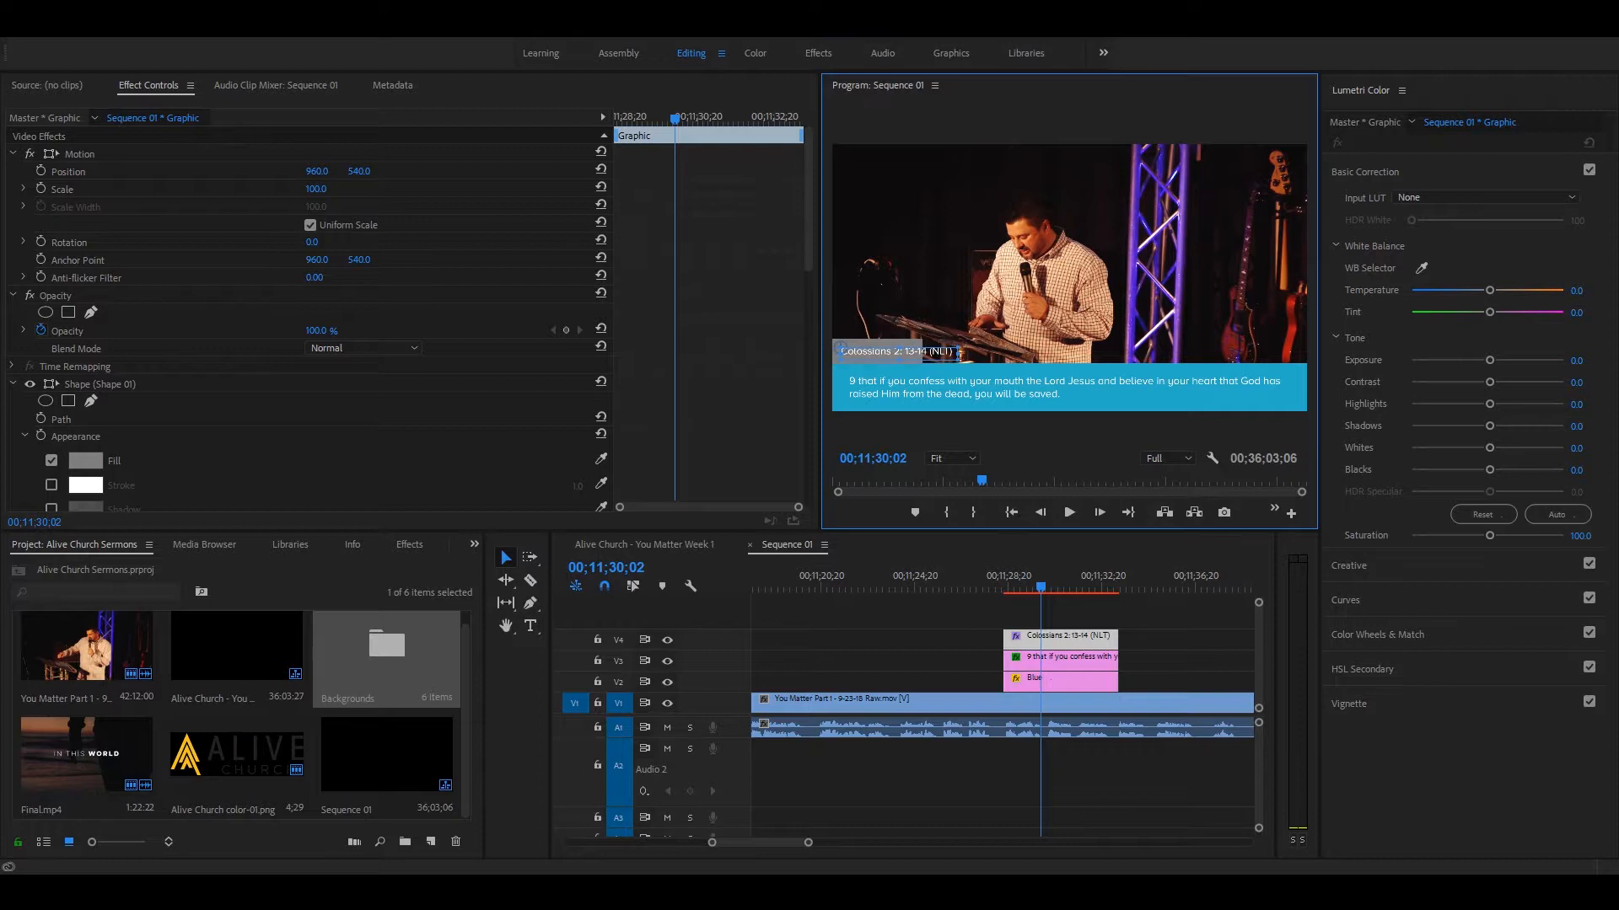
click(915, 343)
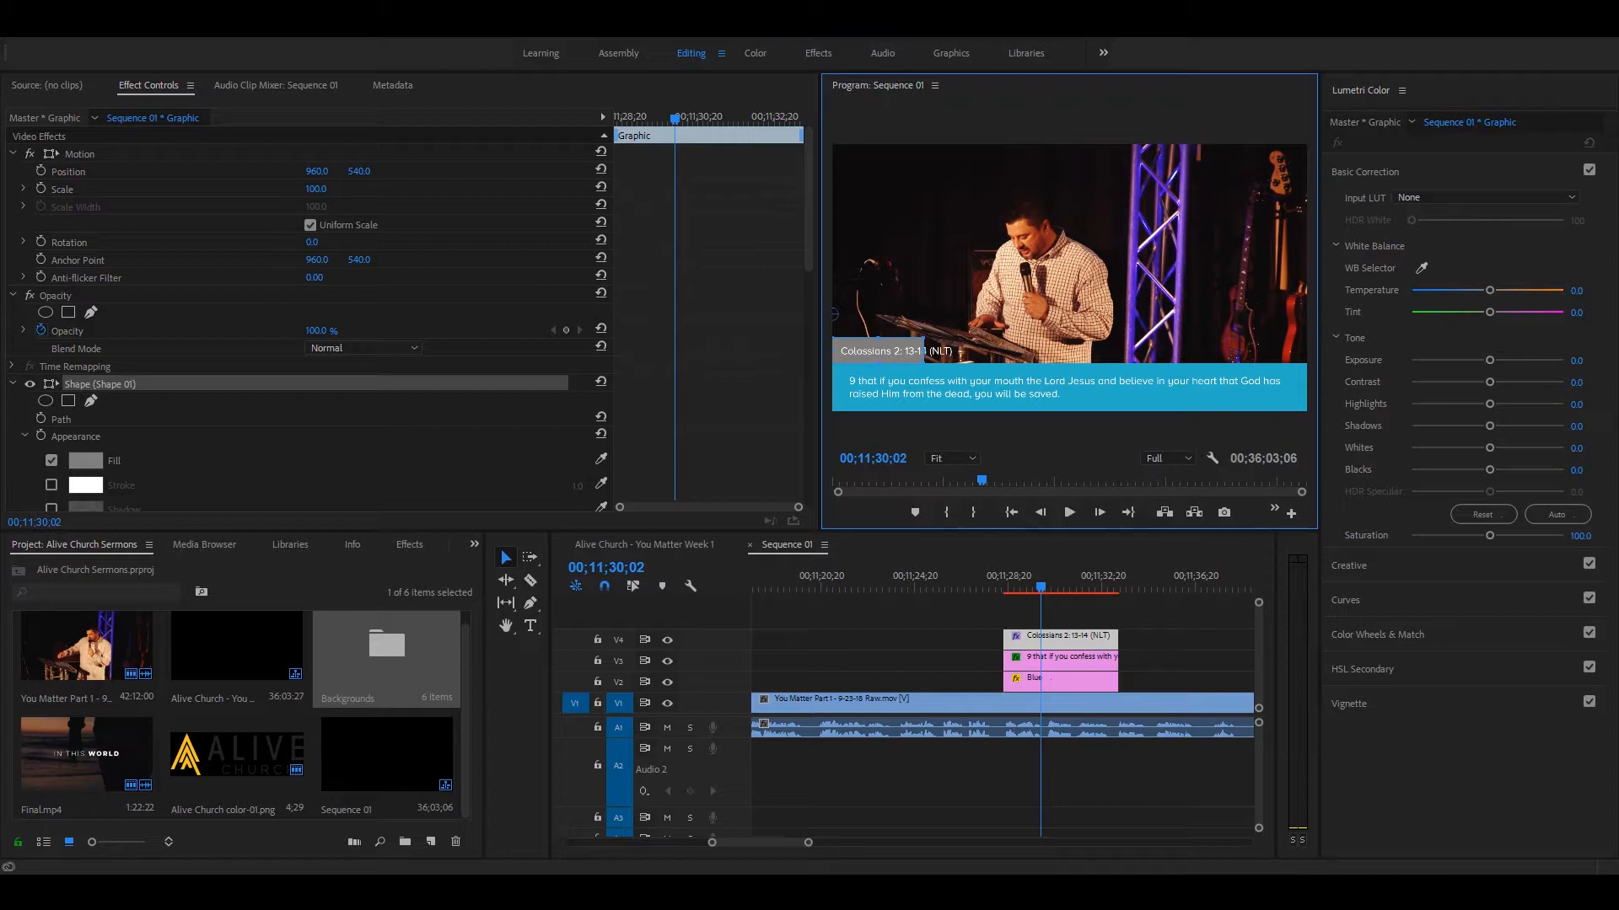
drag(925, 351, 959, 351)
click(1170, 655)
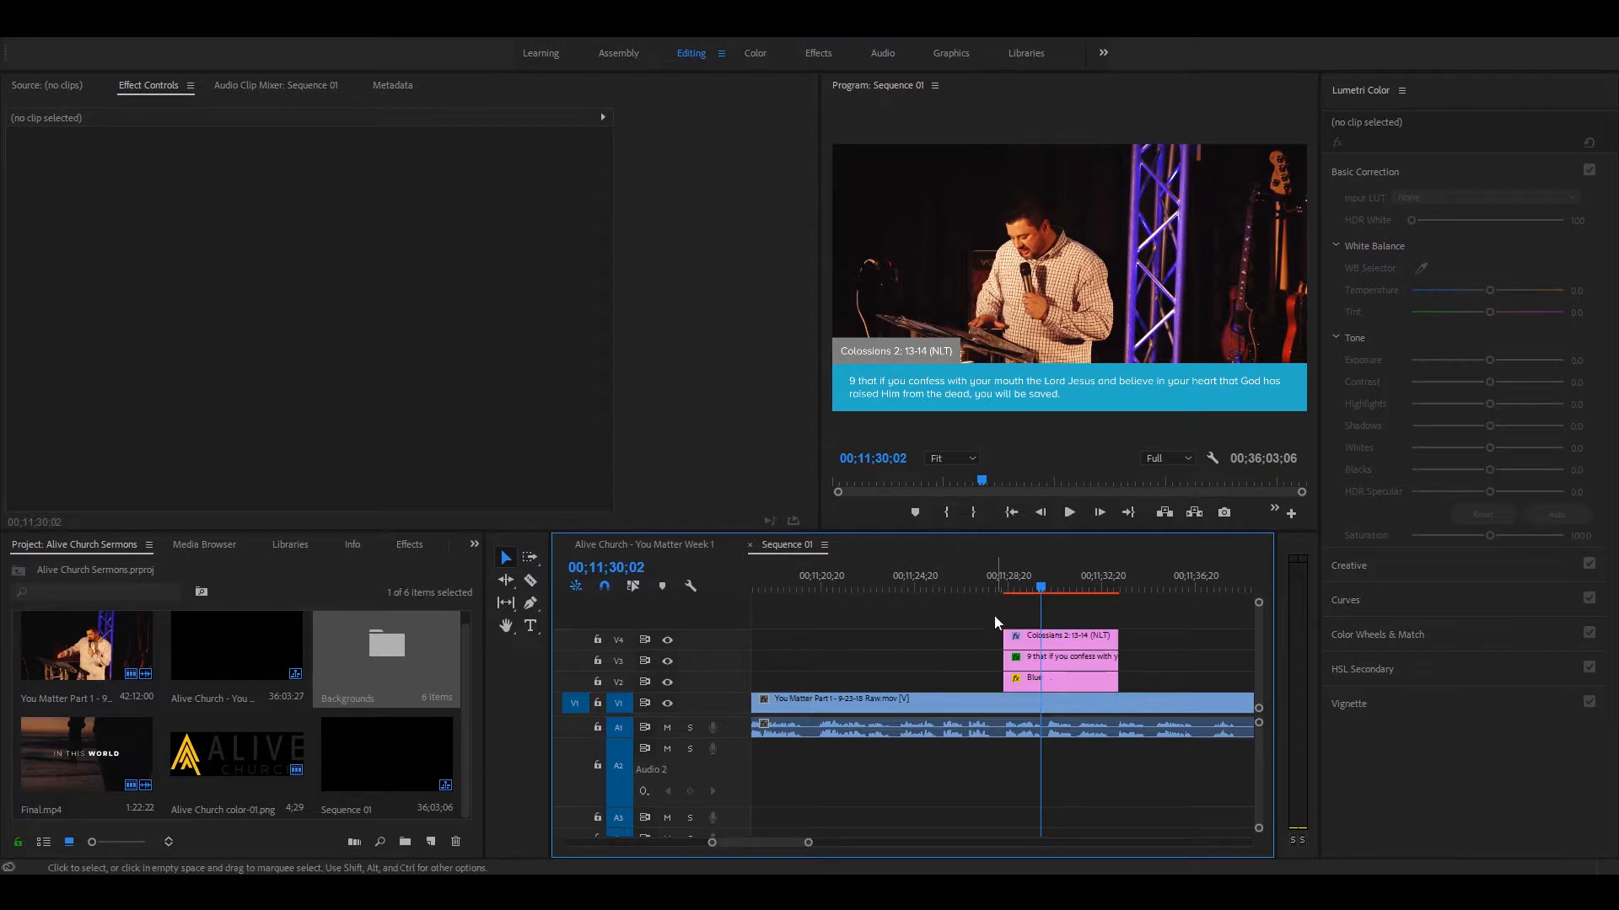
Step: Play the lower third's appearance from 00;11;27;19, and step through the frames just before the graphic clips begin
click(984, 581)
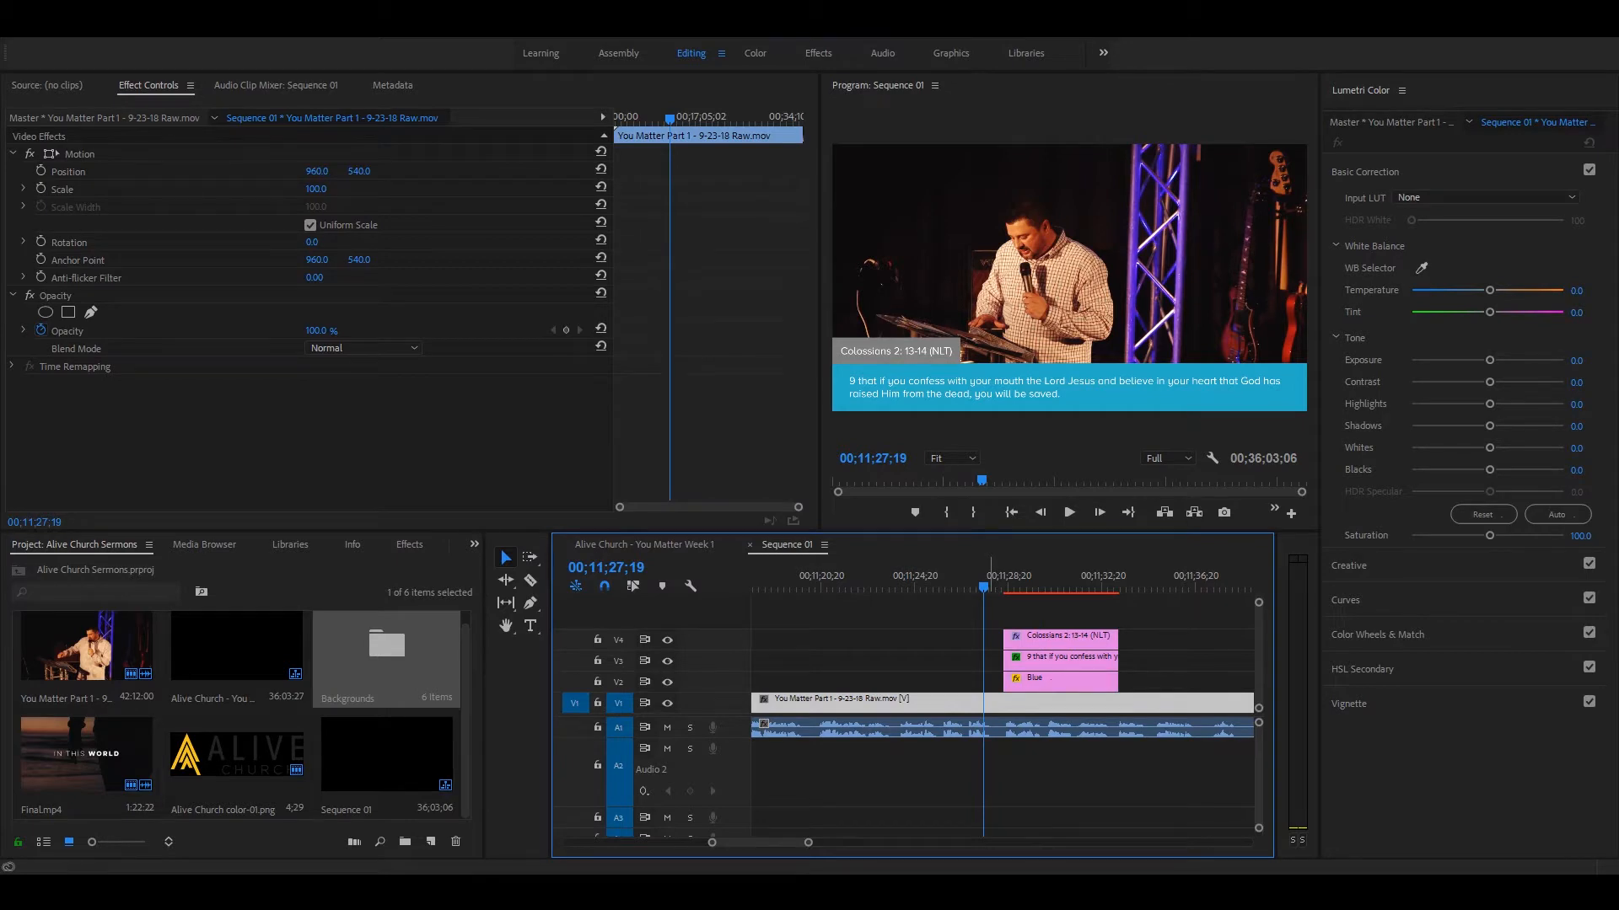
key(space)
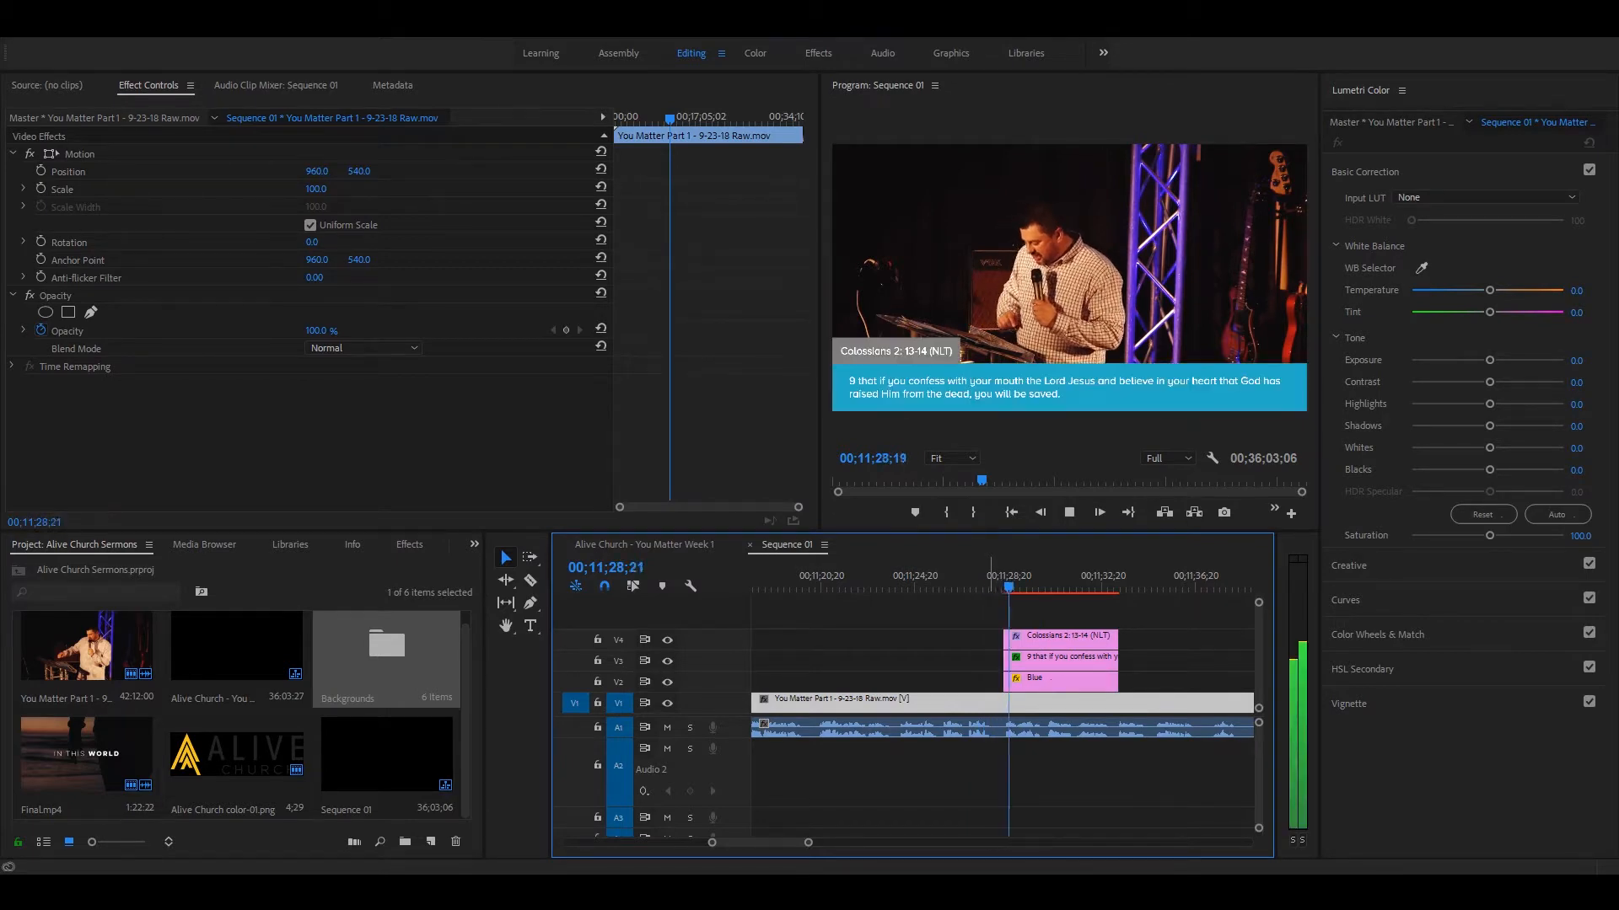
key(space)
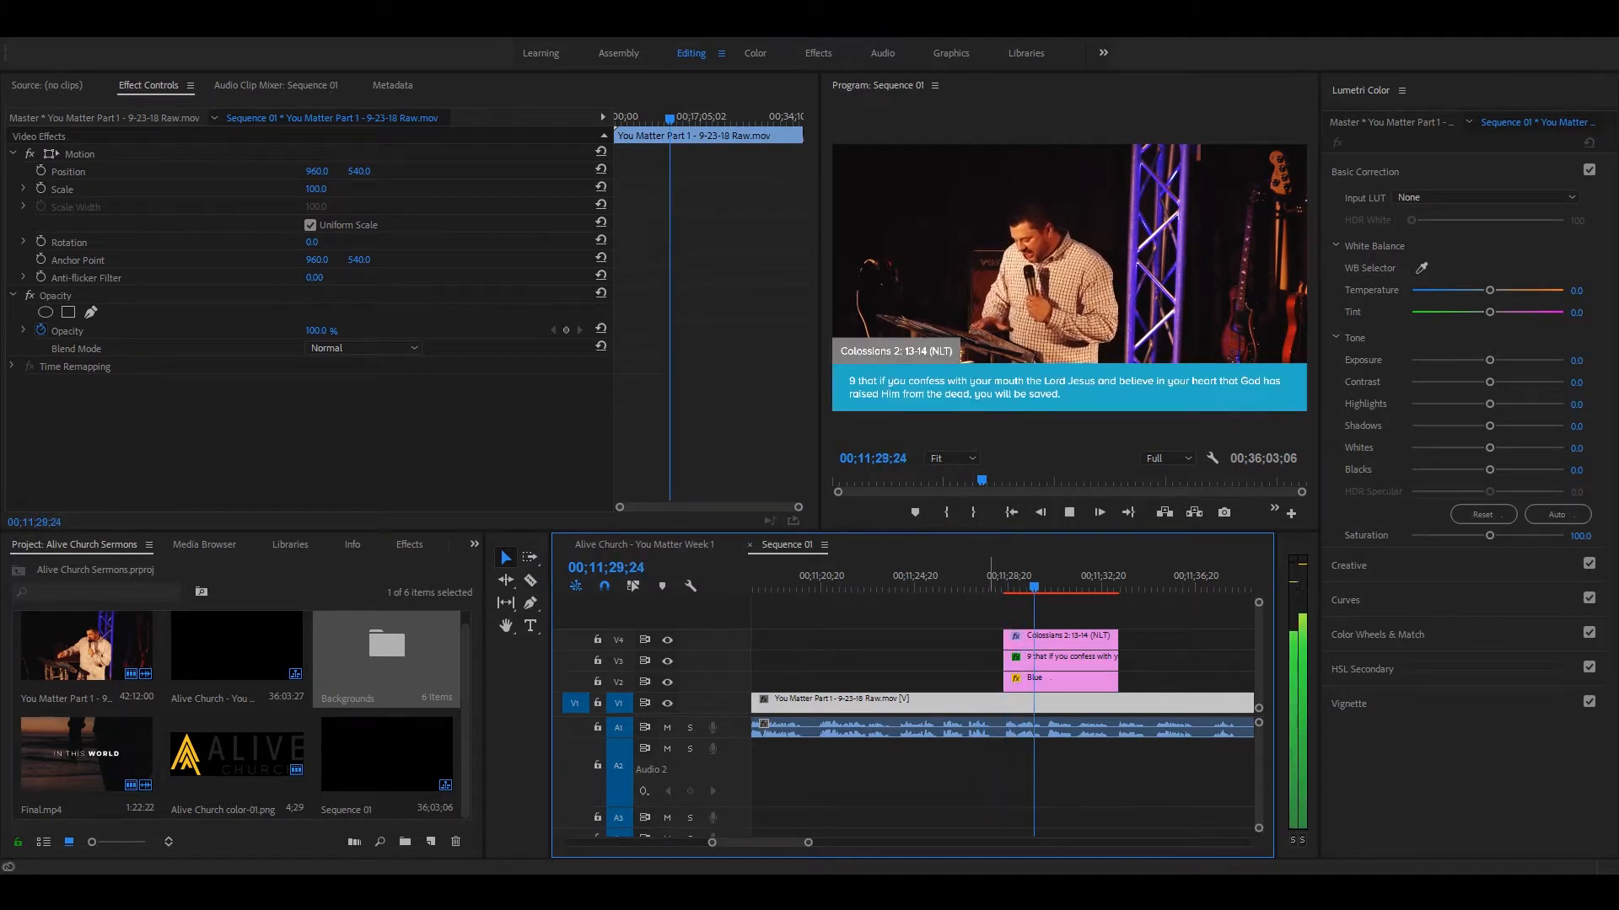
key(equal)
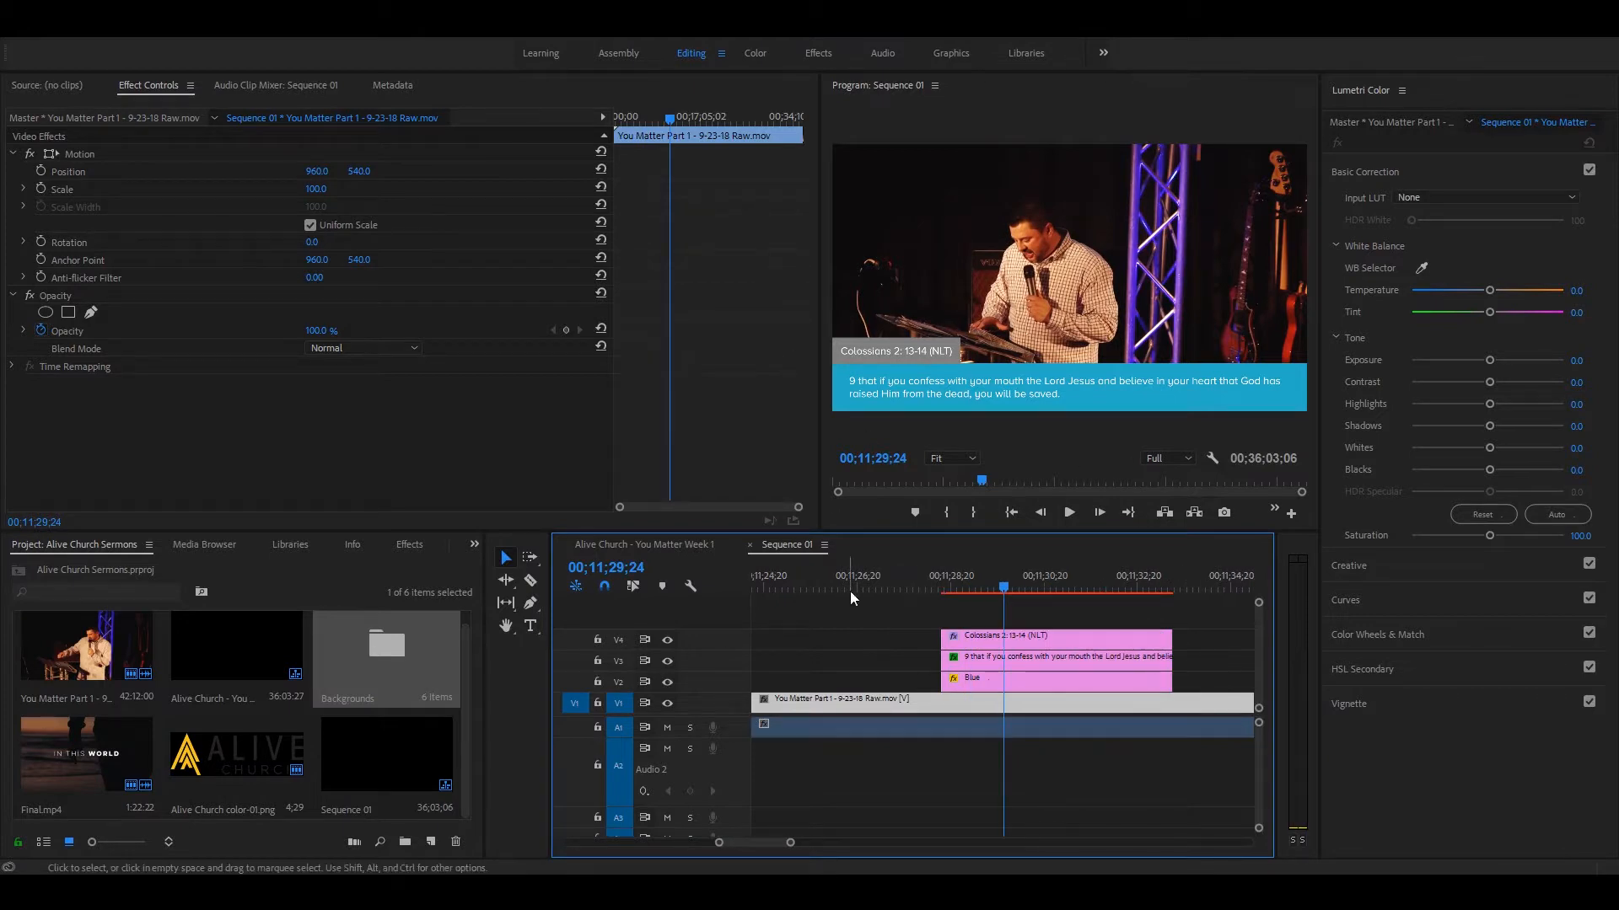
click(936, 578)
key(equal)
key(Right)
key(Right)
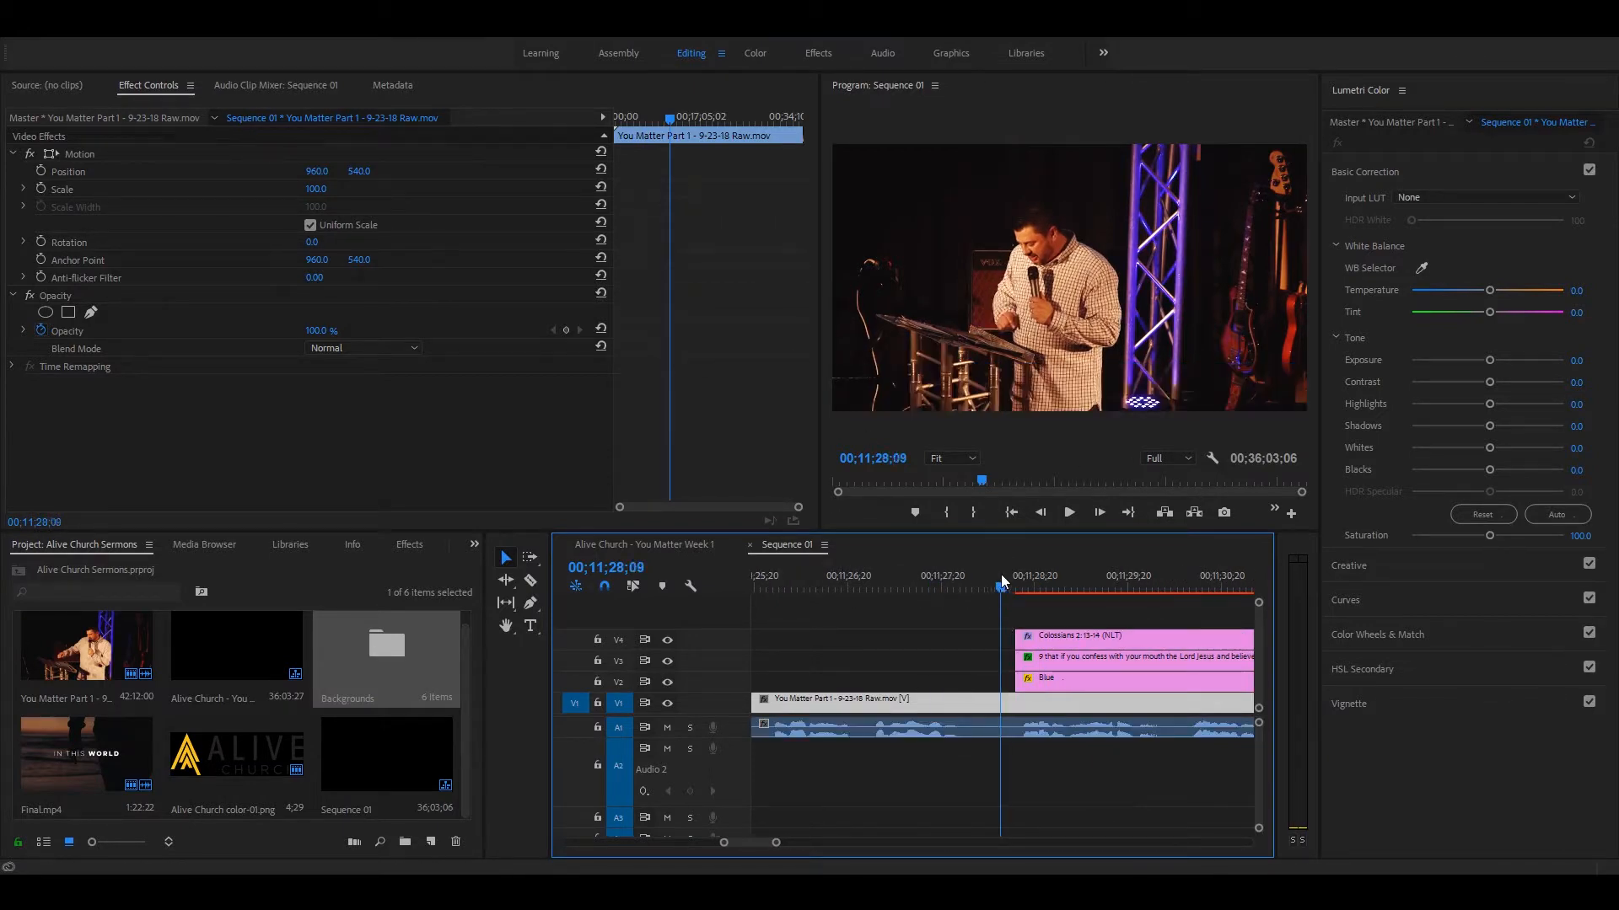
Step: Apply Cross Dissolve transitions to both ends of the three lower-third clips on V2, V3 and V4
drag(1025, 612, 1047, 682)
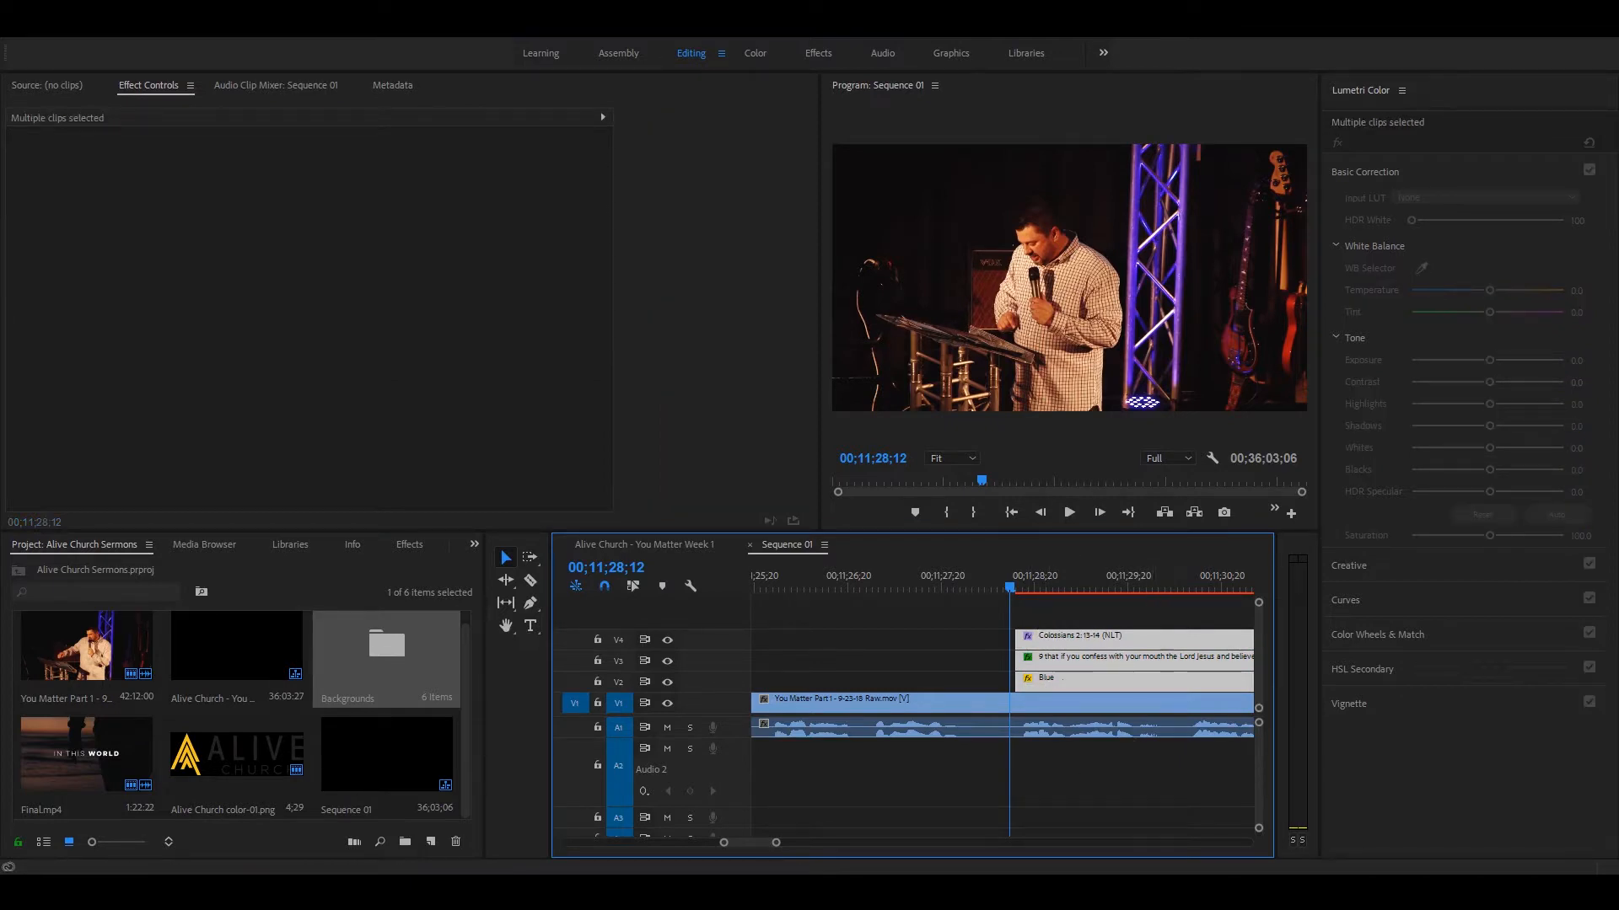
key(minus)
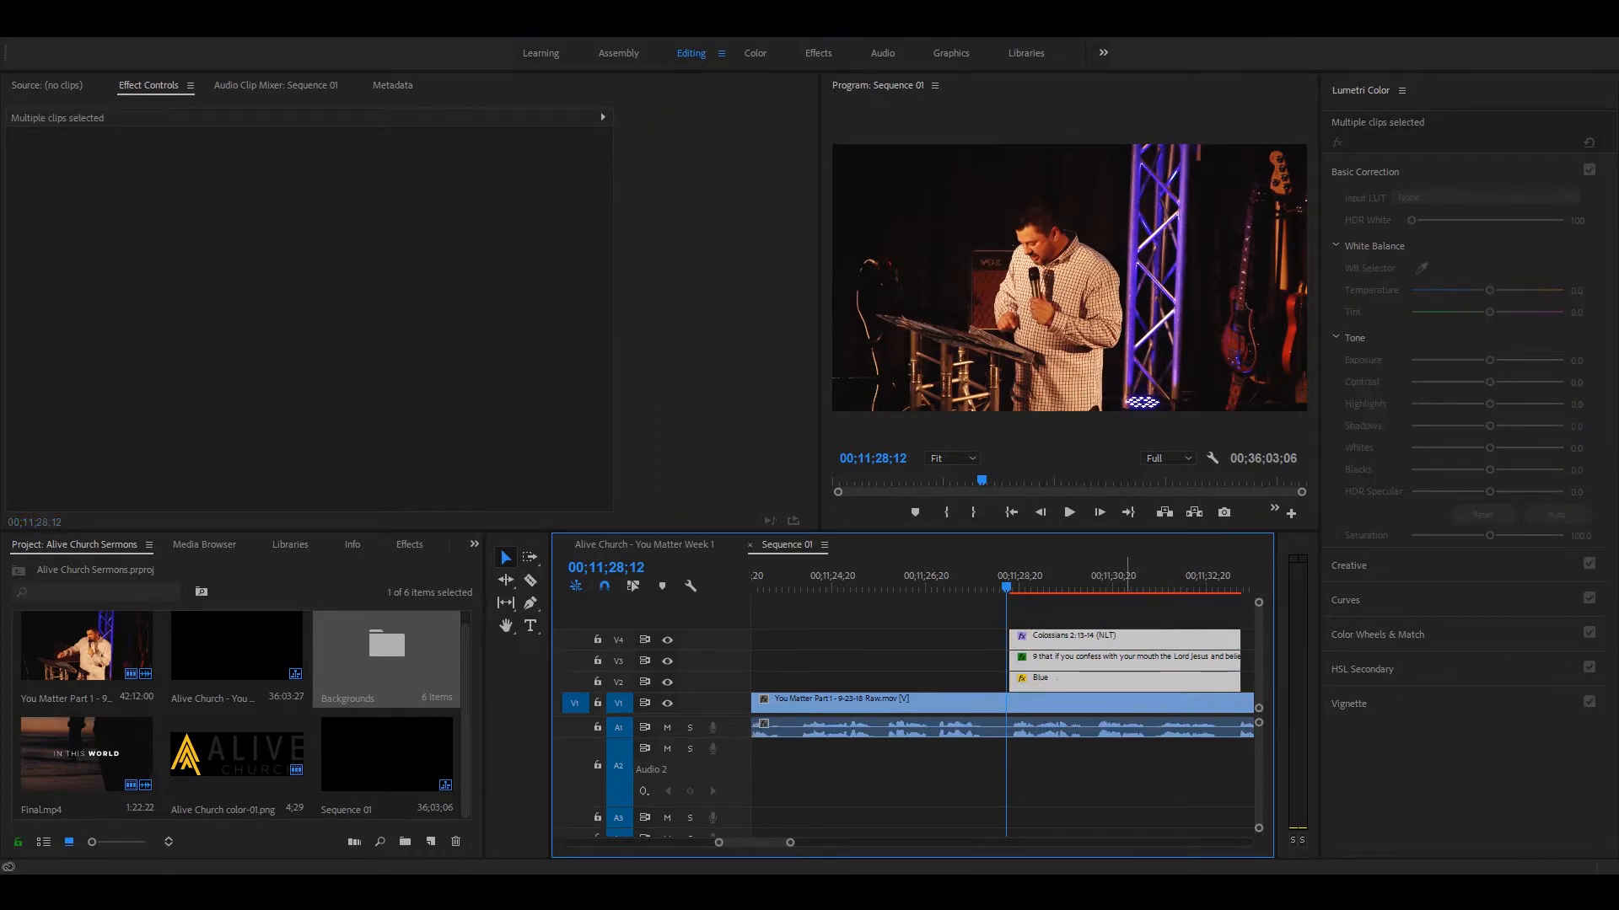
key(ctrl+d)
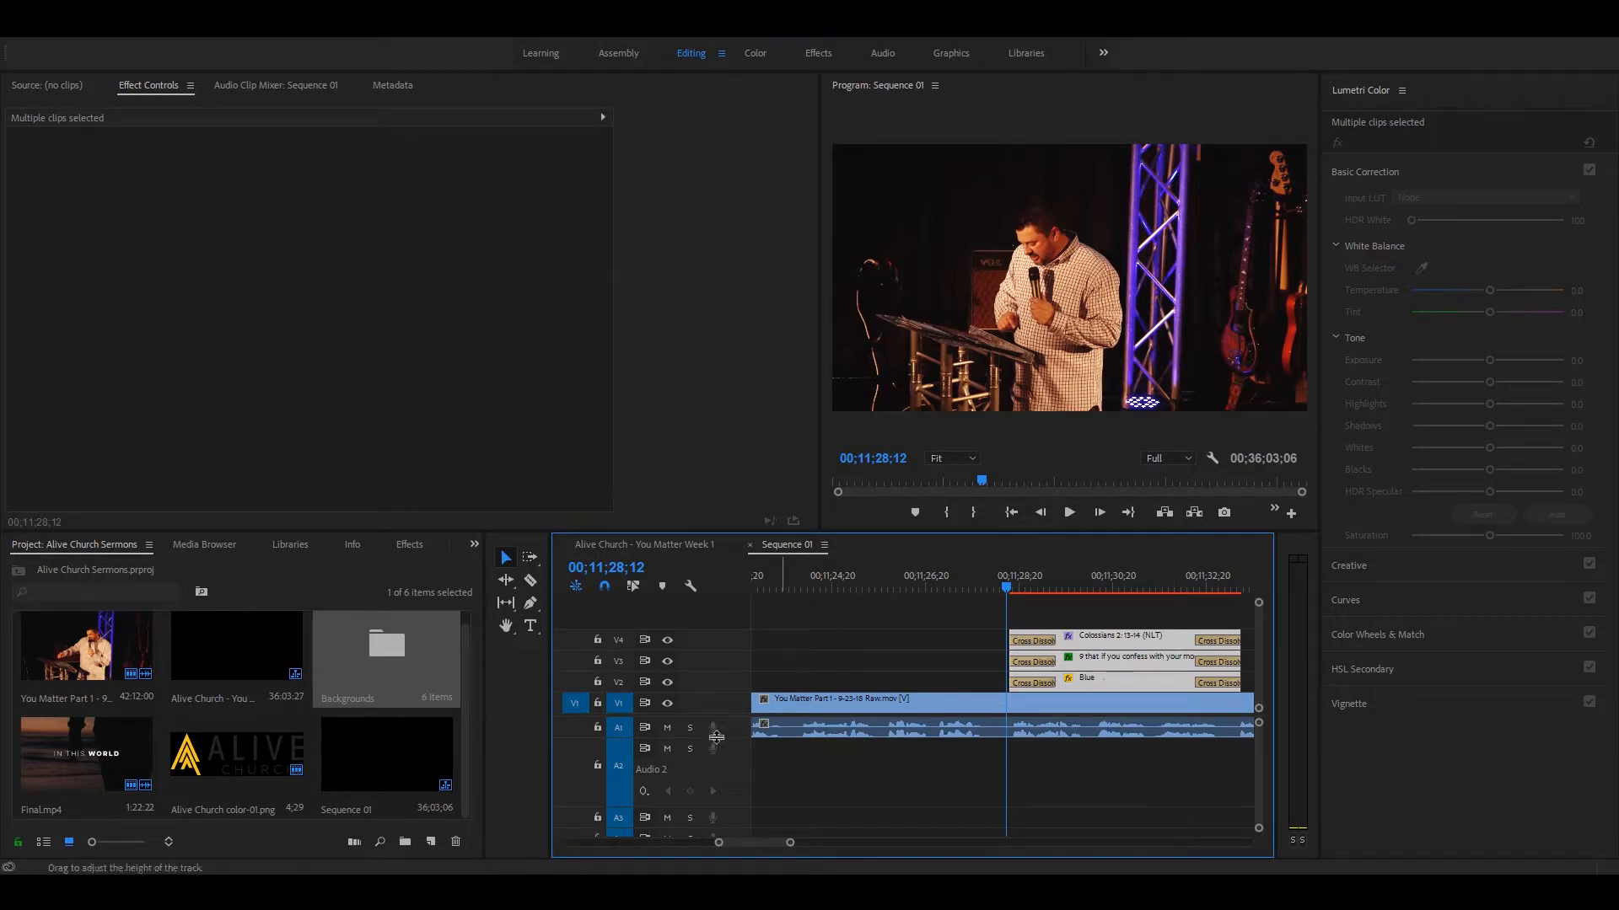
click(878, 728)
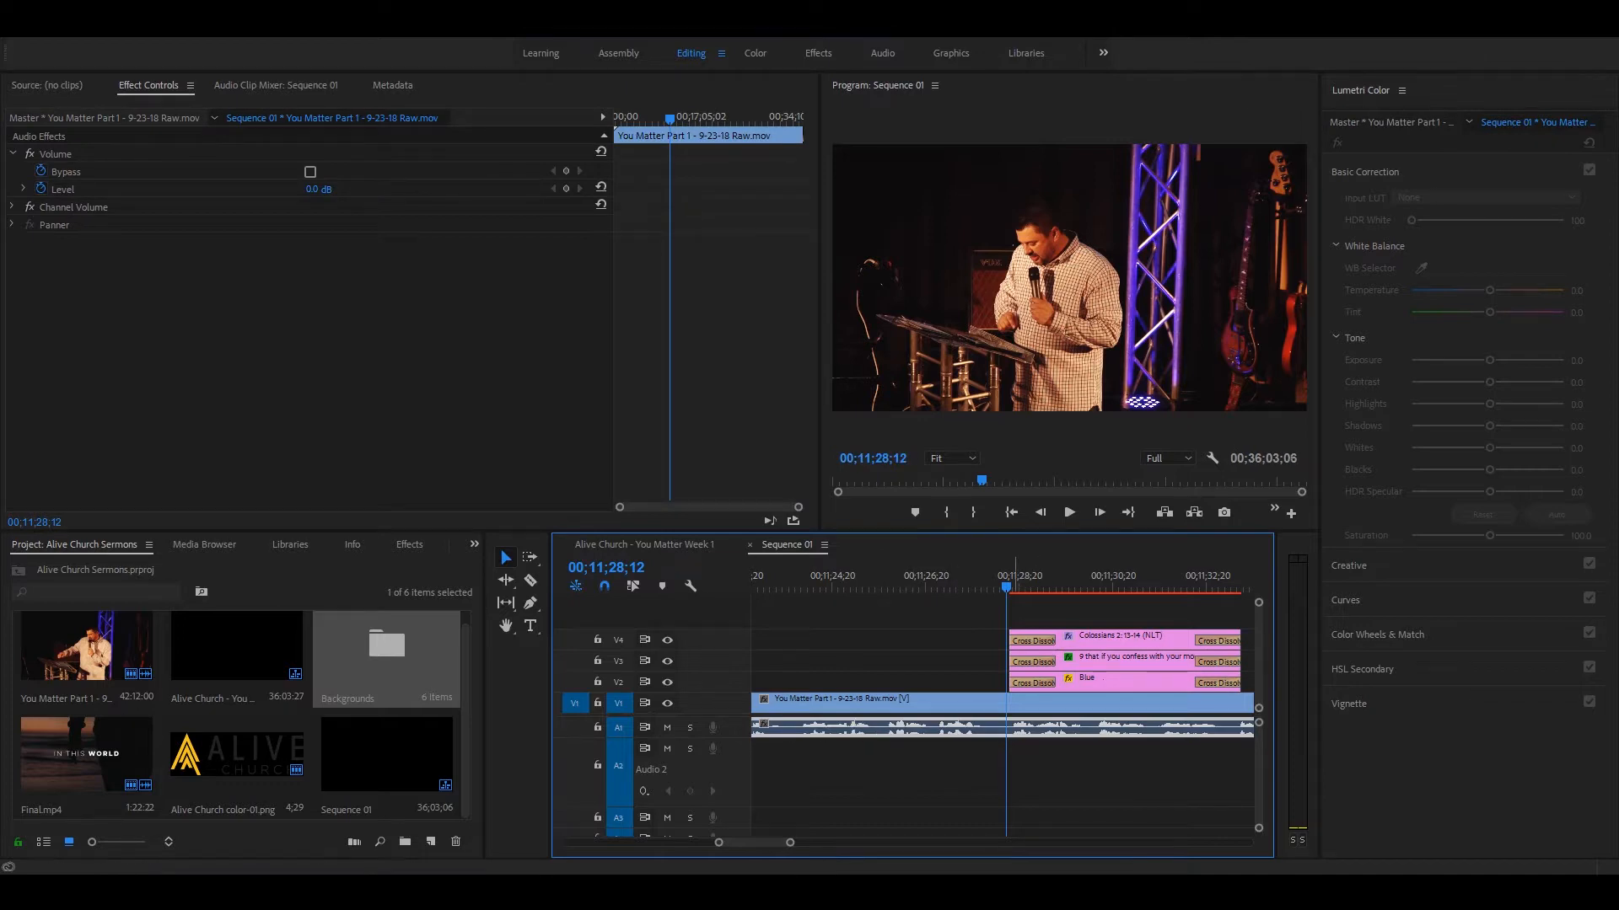
Step: Play the lower third from 00;11;28;12 through its fade-out, and scrub back through its middle to check the dissolves
key(space)
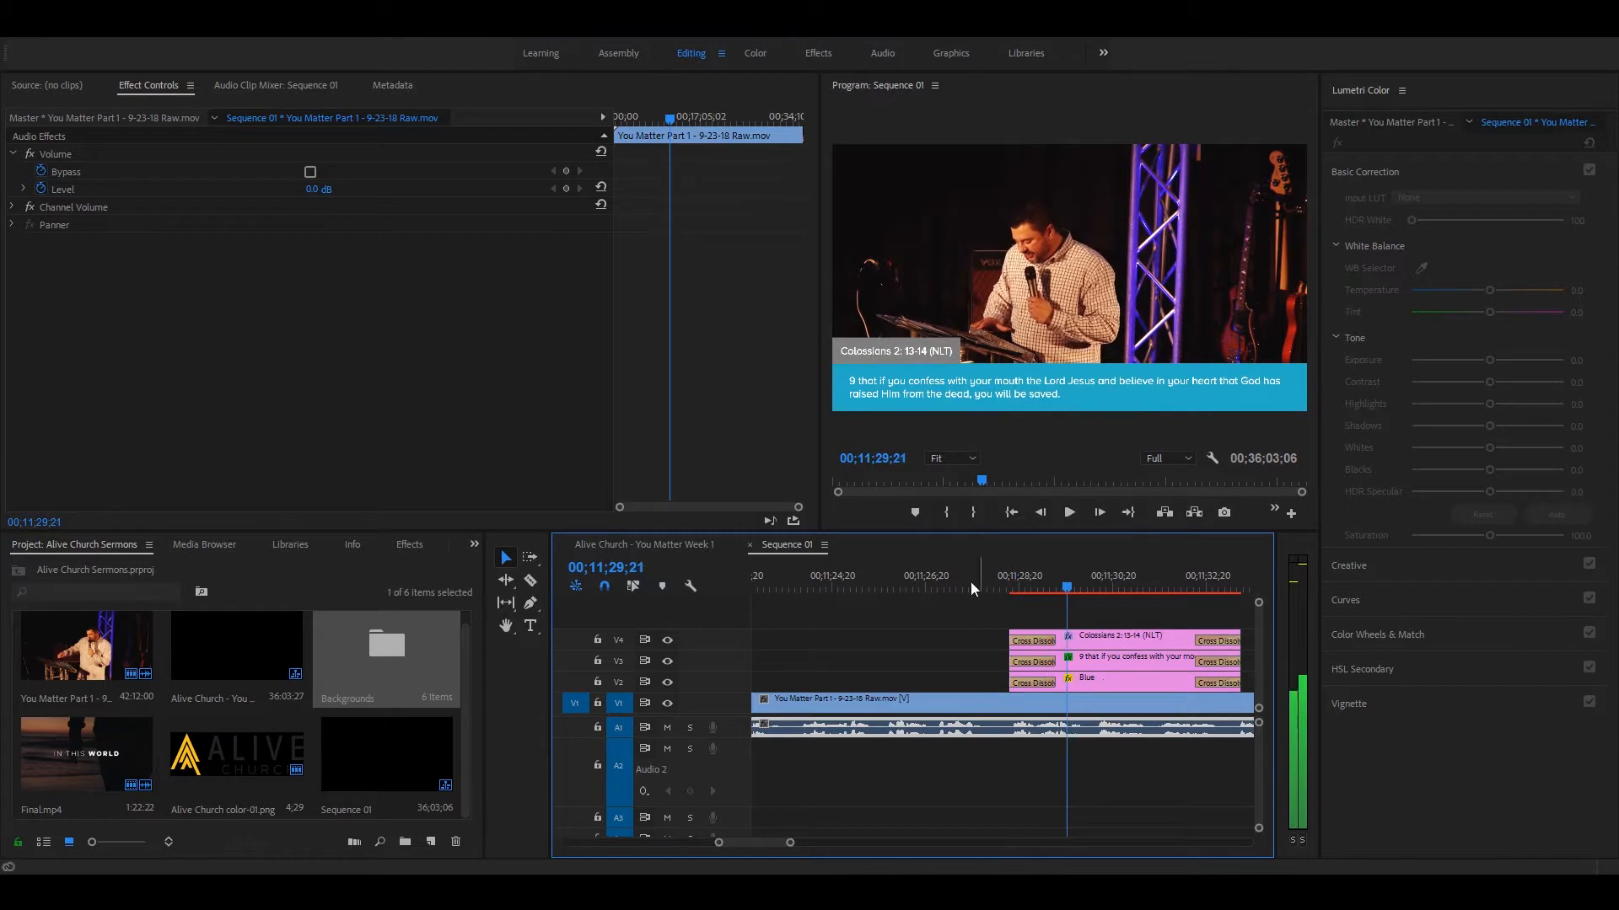
click(1004, 583)
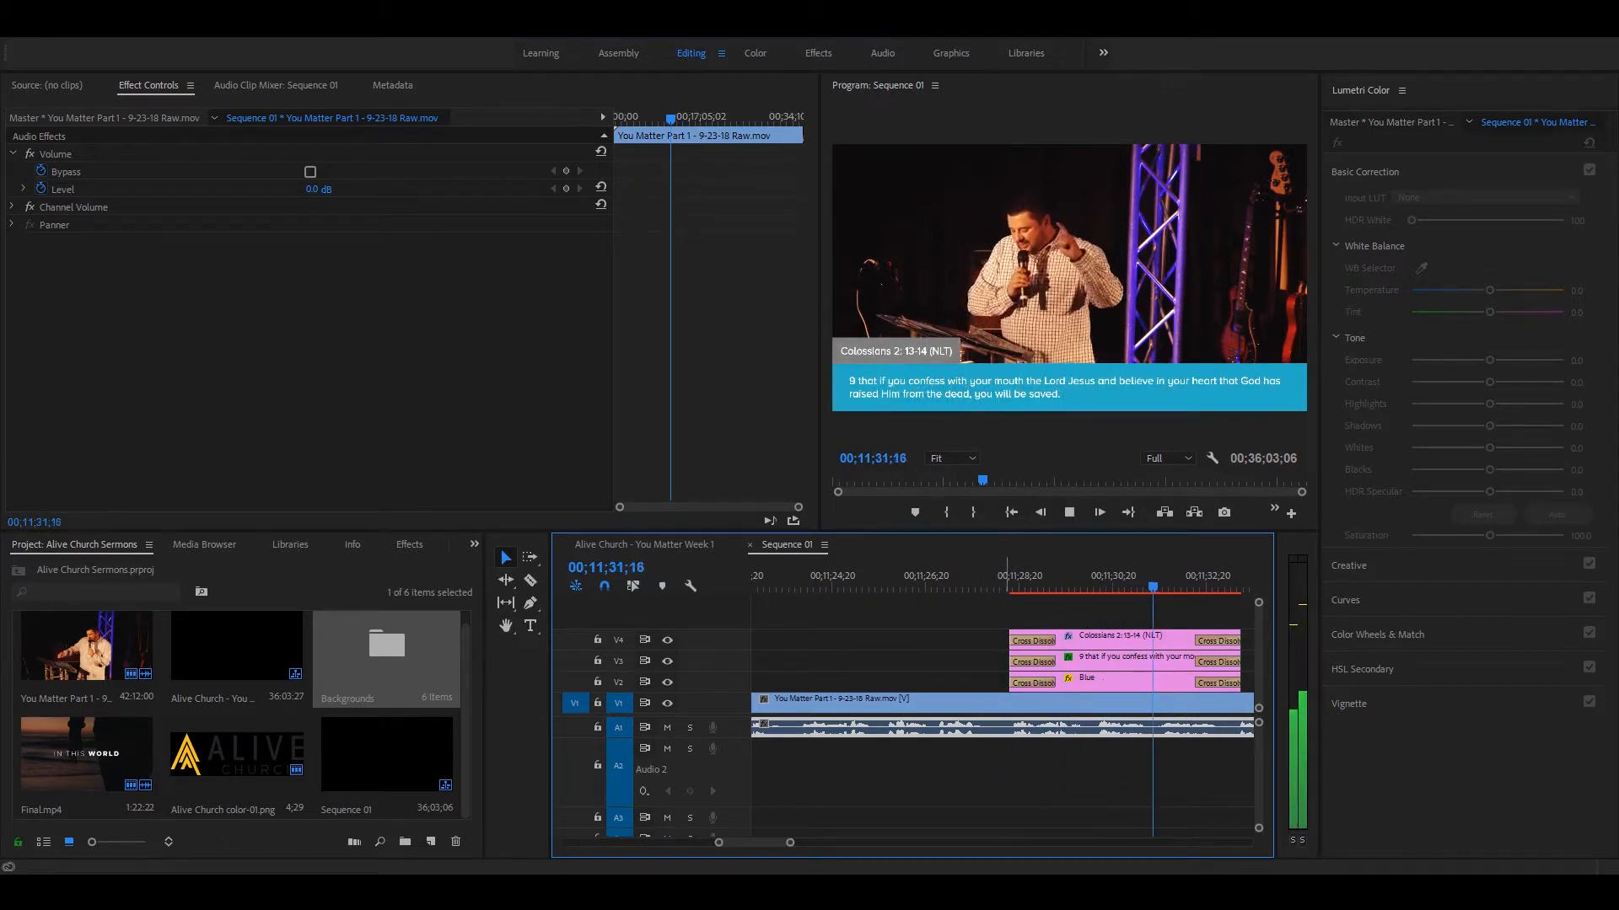
key(space)
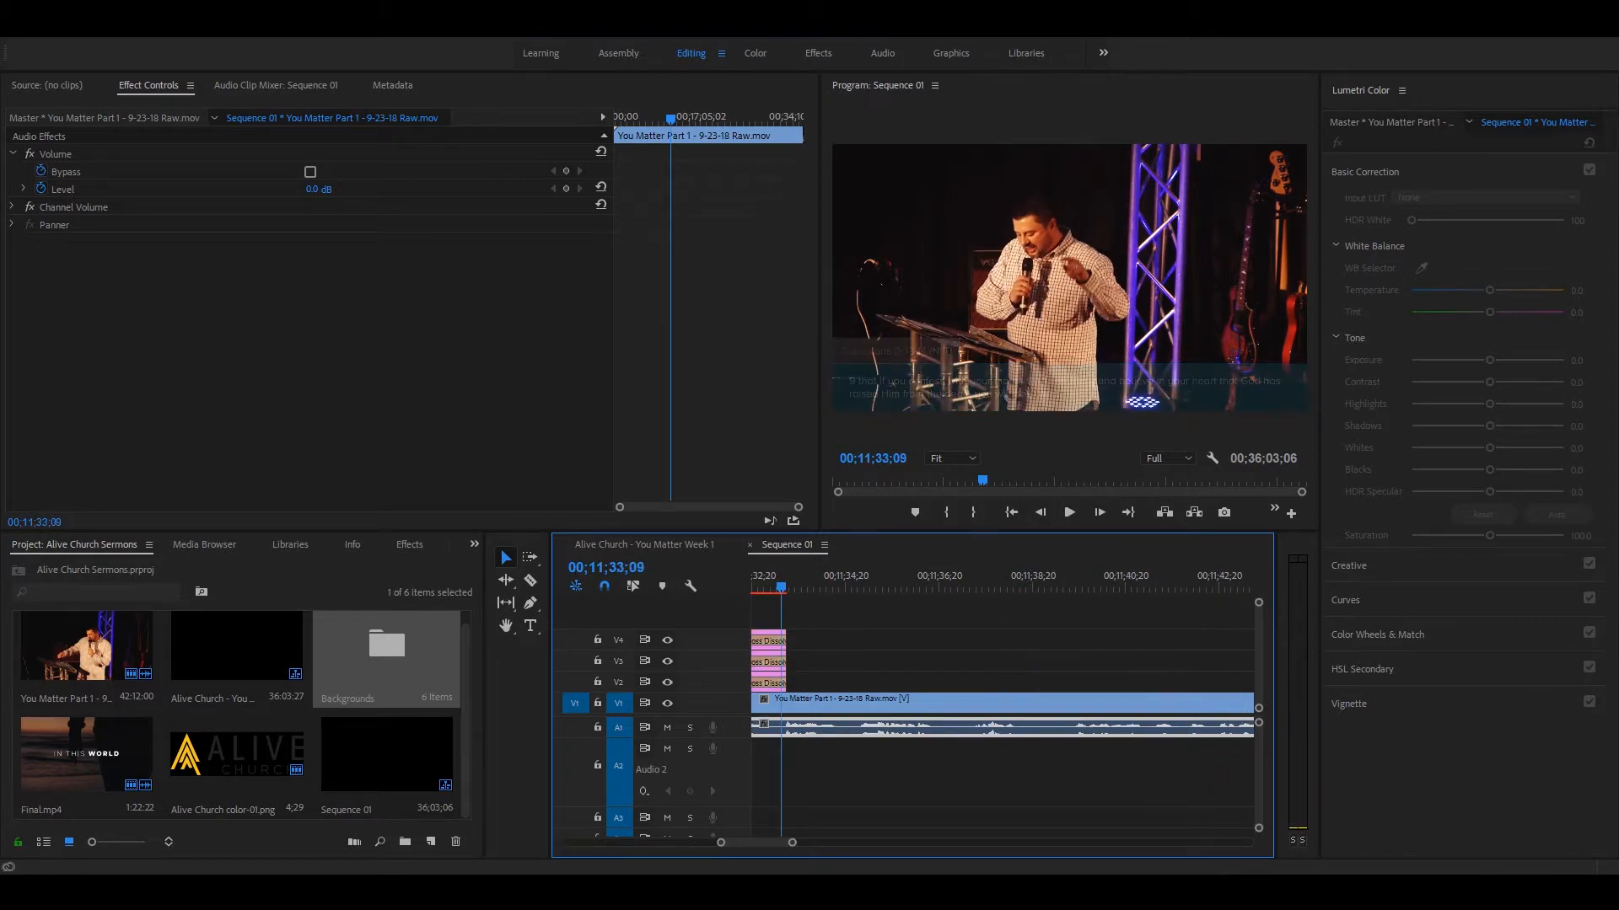
key(minus)
key(minus)
click(914, 581)
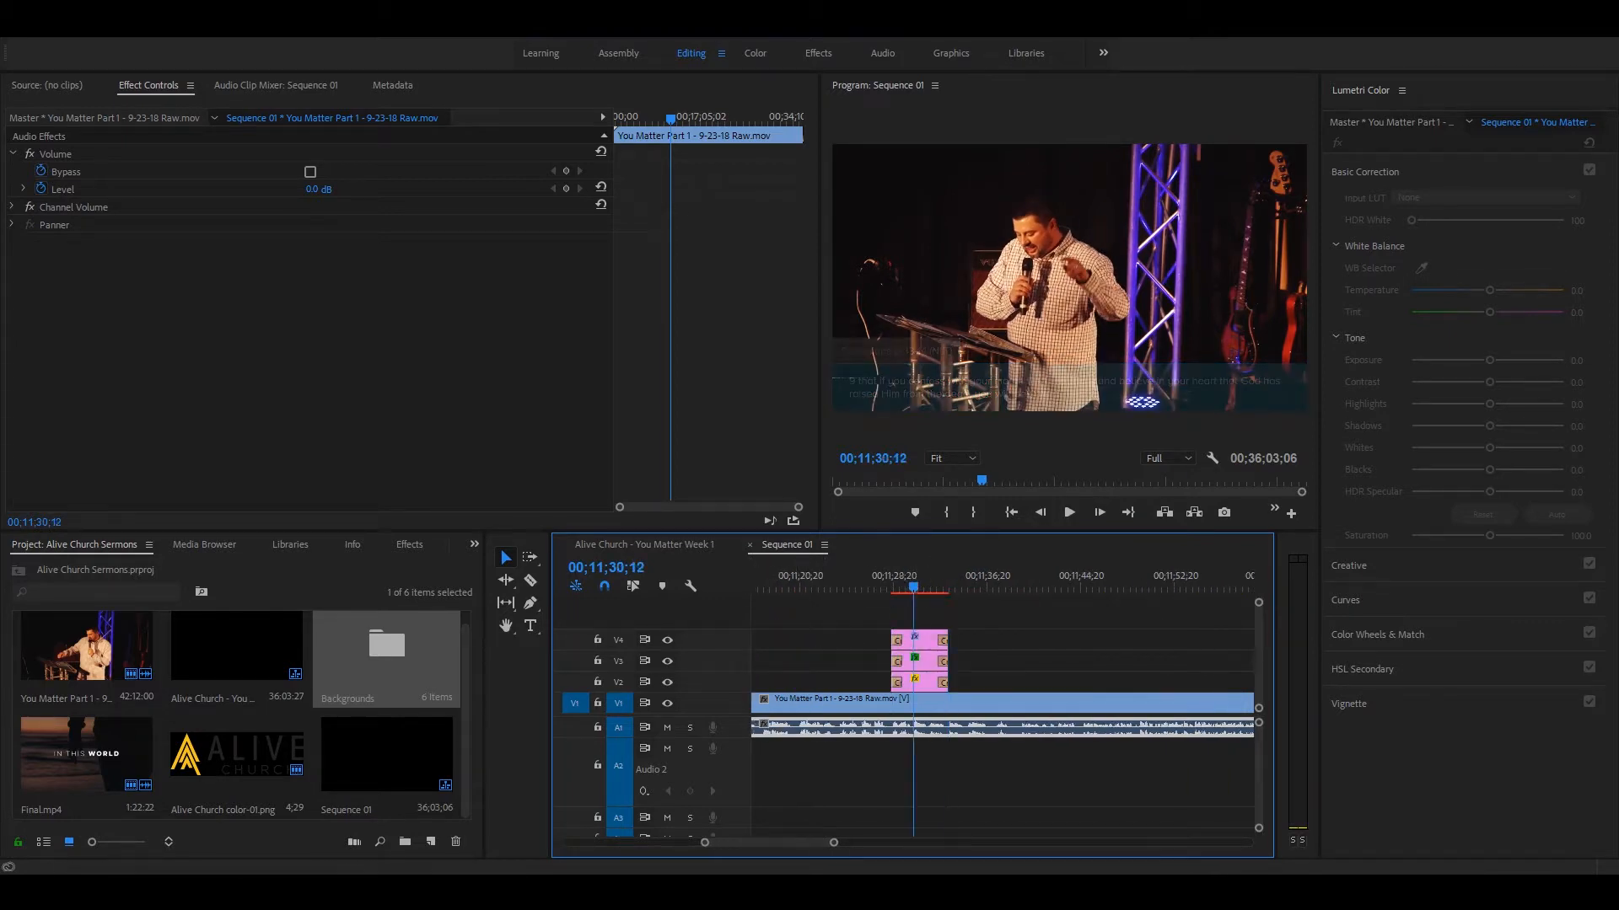
key(equal)
key(equal)
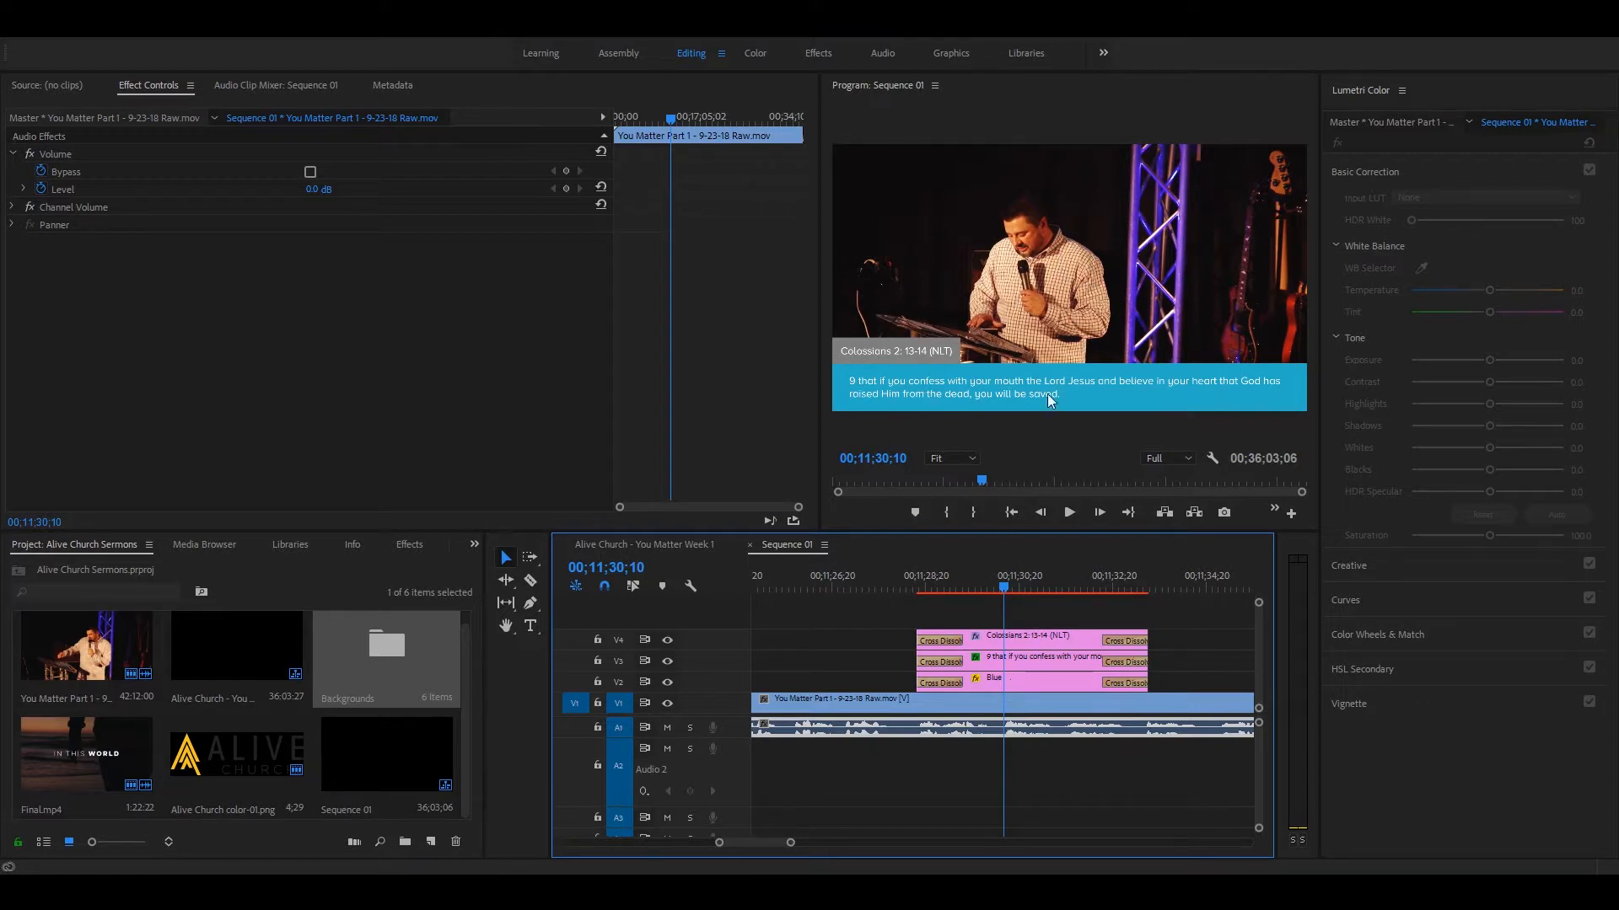
drag(928, 582, 1058, 602)
Step: Mute audio track A1, and examine how the Colossians verse text is split into two clips in the Alive Church - You Matter Week 1 sequence
click(667, 727)
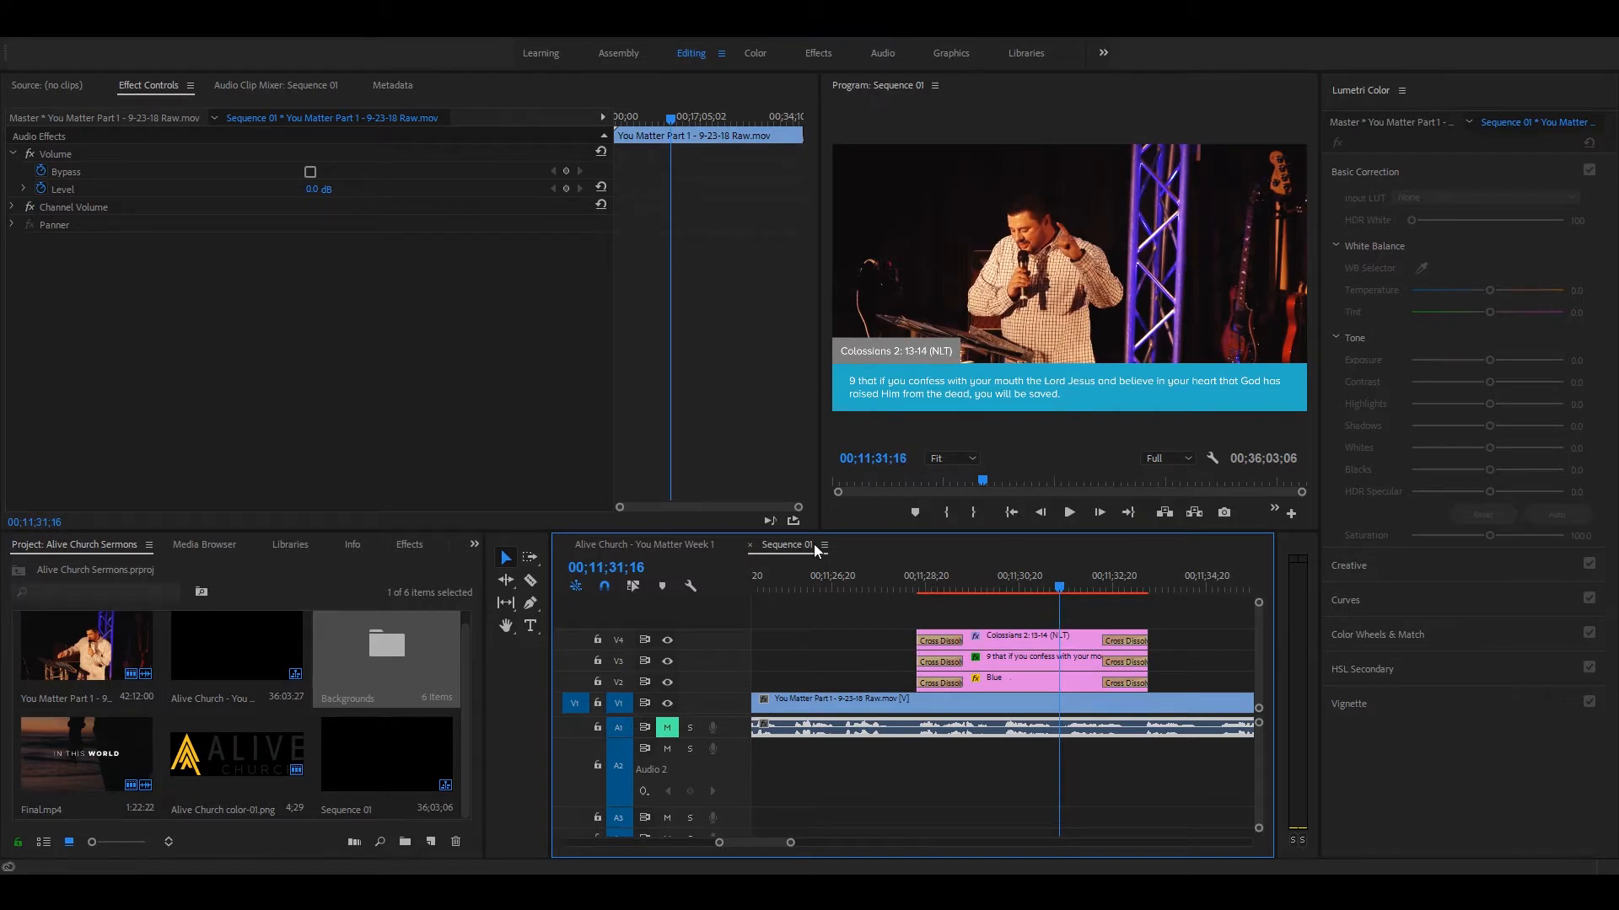
click(646, 549)
drag(948, 576, 946, 581)
scroll(915, 704, up, 4)
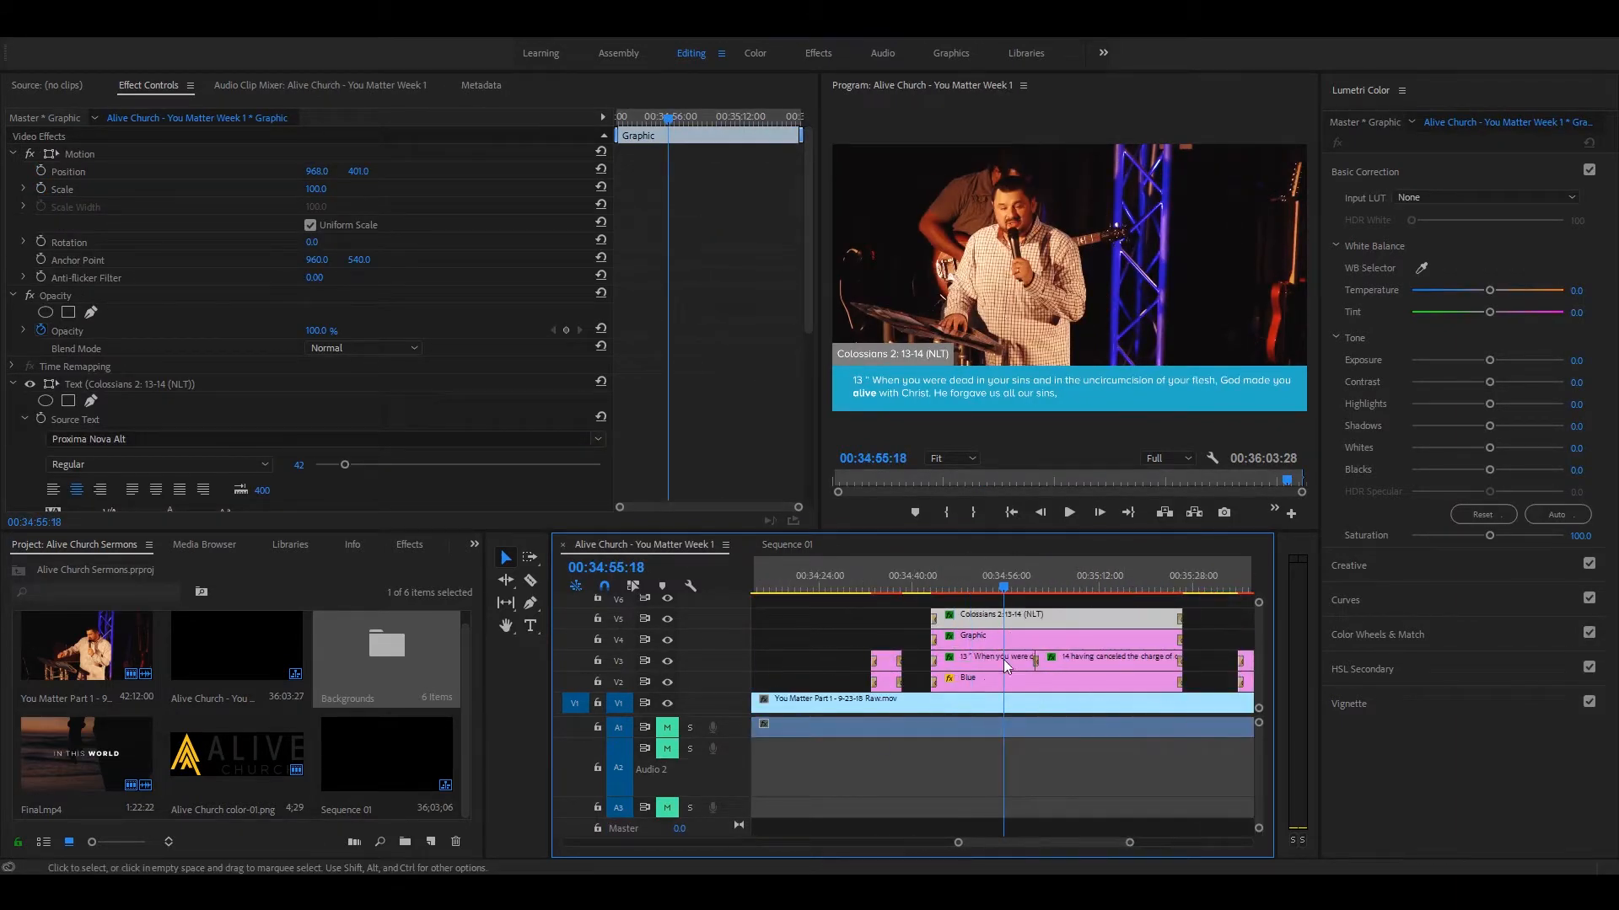
drag(1003, 589, 1051, 590)
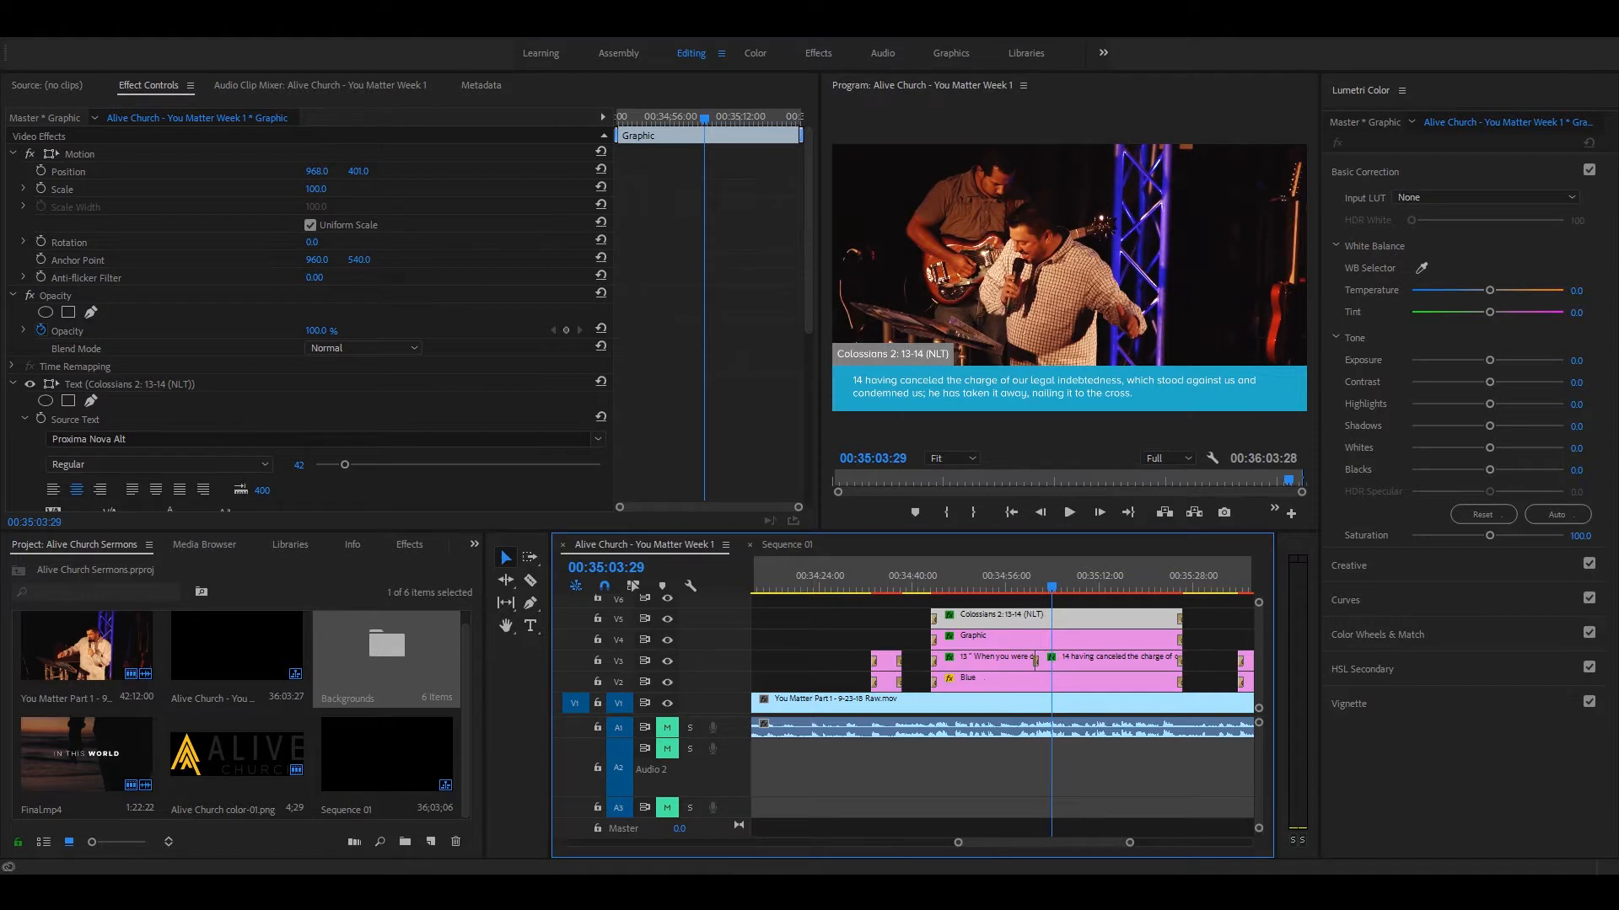
Step: Extend the ends of the three lower-third clips on V2, V3 and V4 in Sequence 01 to about 00;11;36;20
click(787, 545)
key(minus)
key(minus)
key(equal)
key(equal)
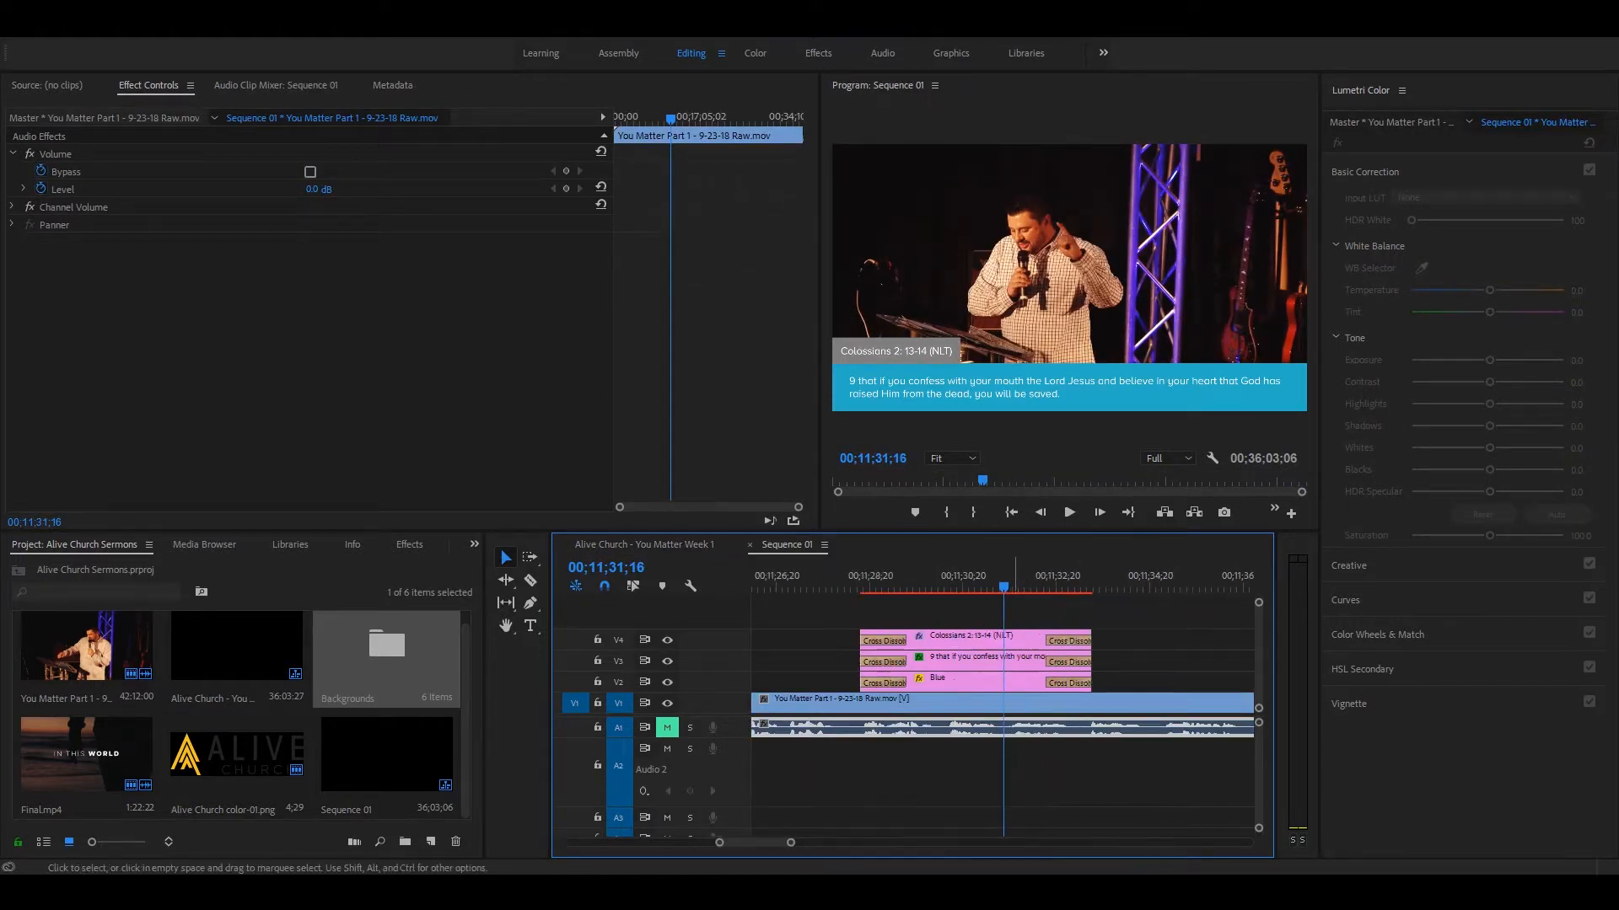
drag(1074, 607, 1245, 646)
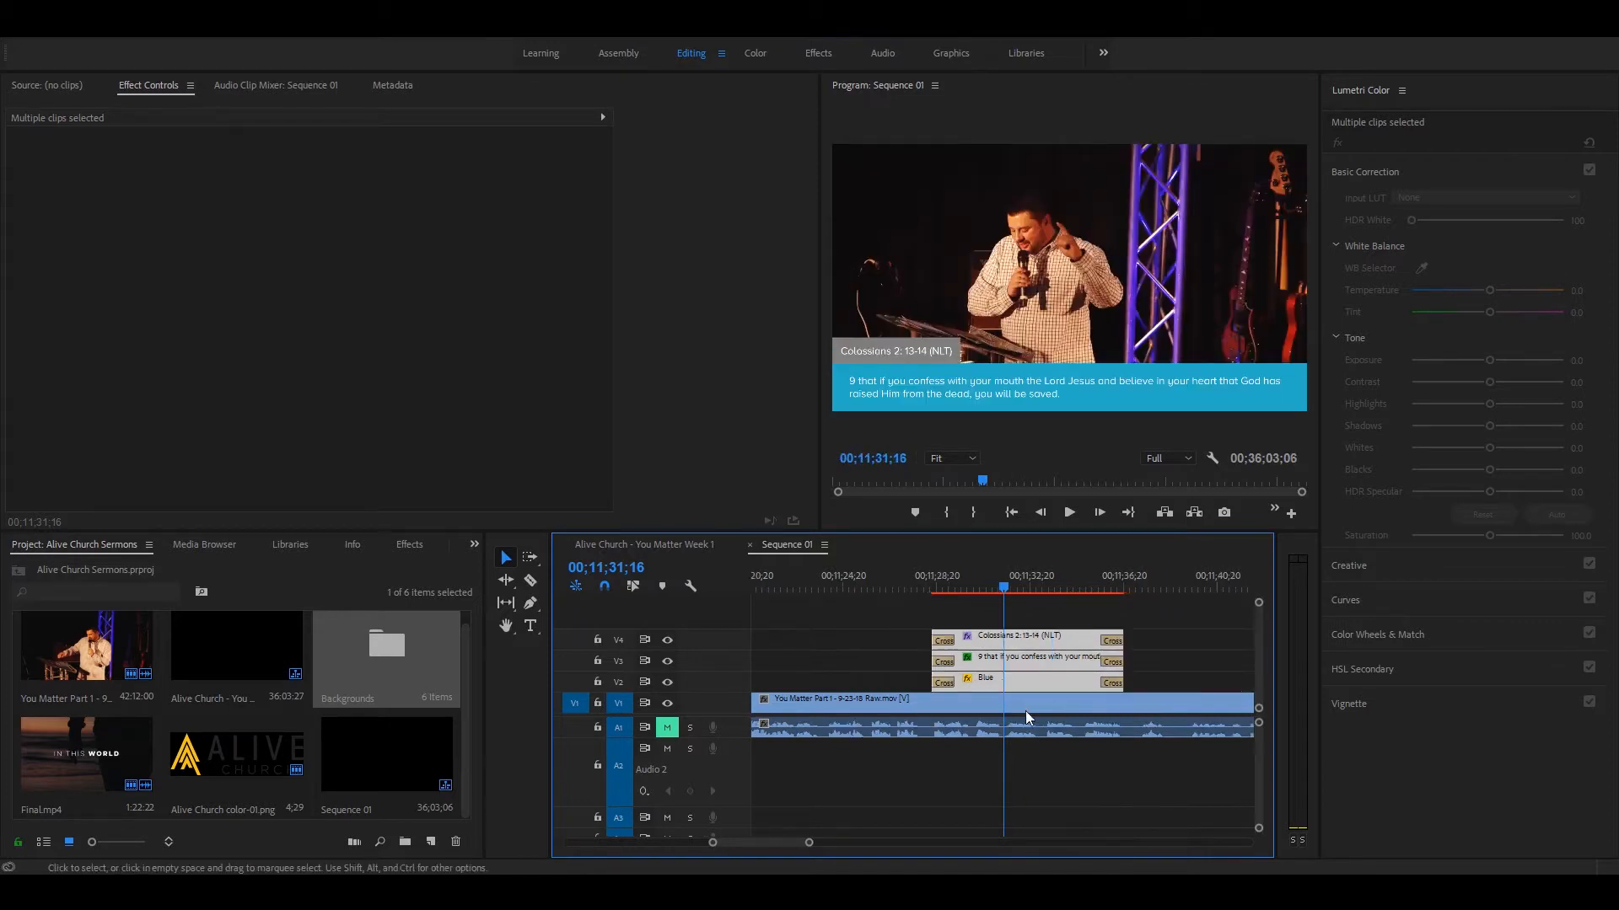
click(805, 640)
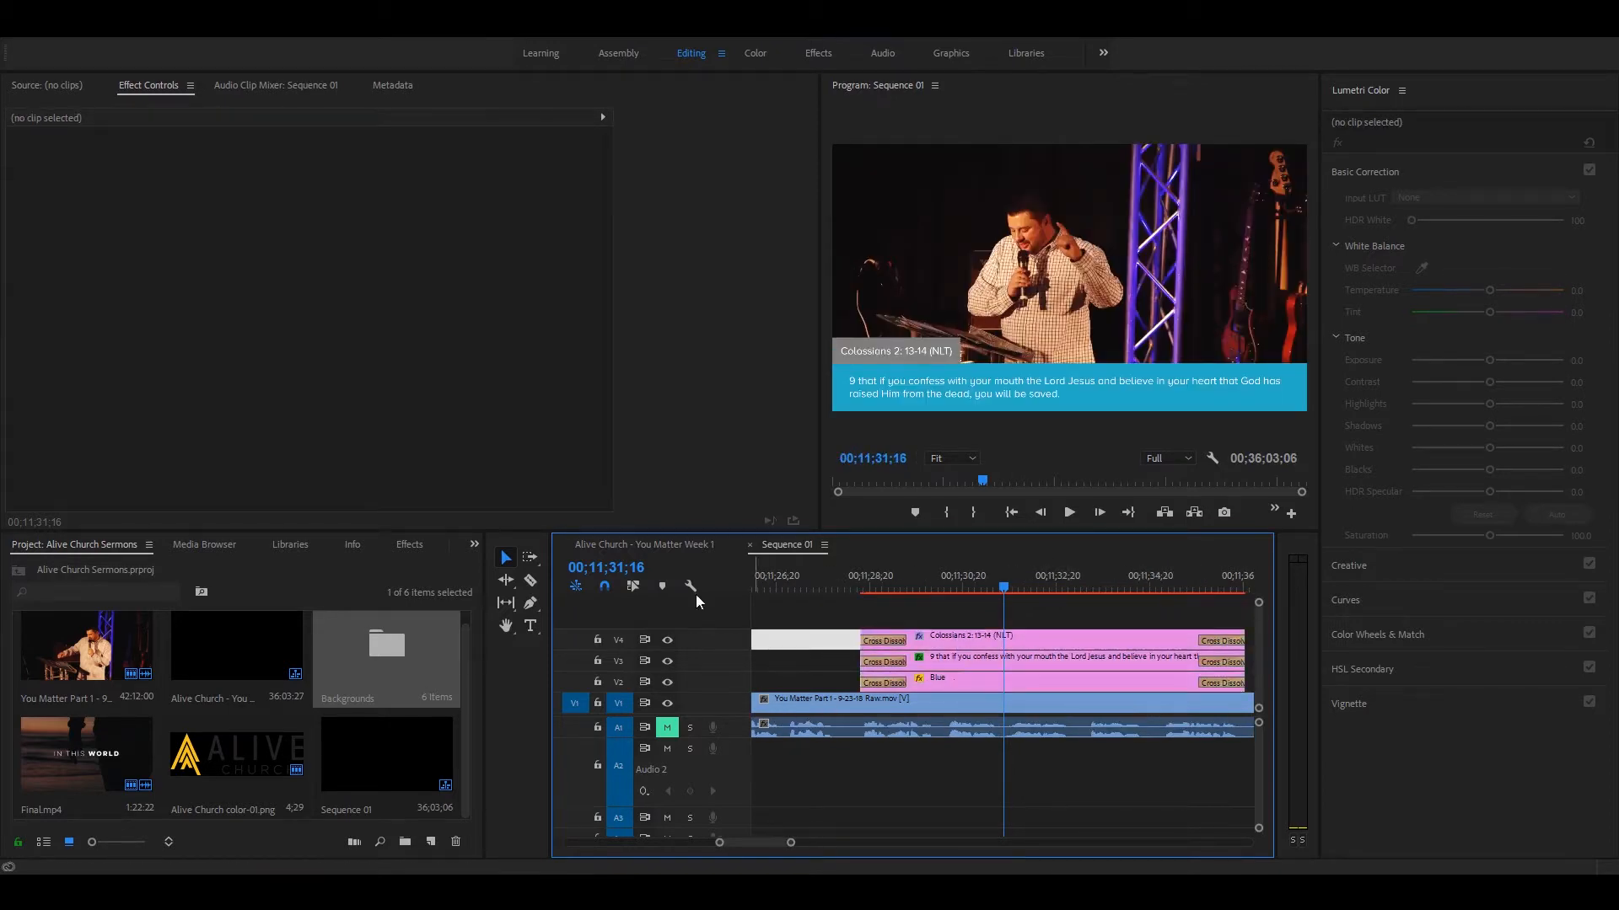
Step: Split the V3 verse clip with the Razor tool shortly after 00;11;31;16
click(530, 581)
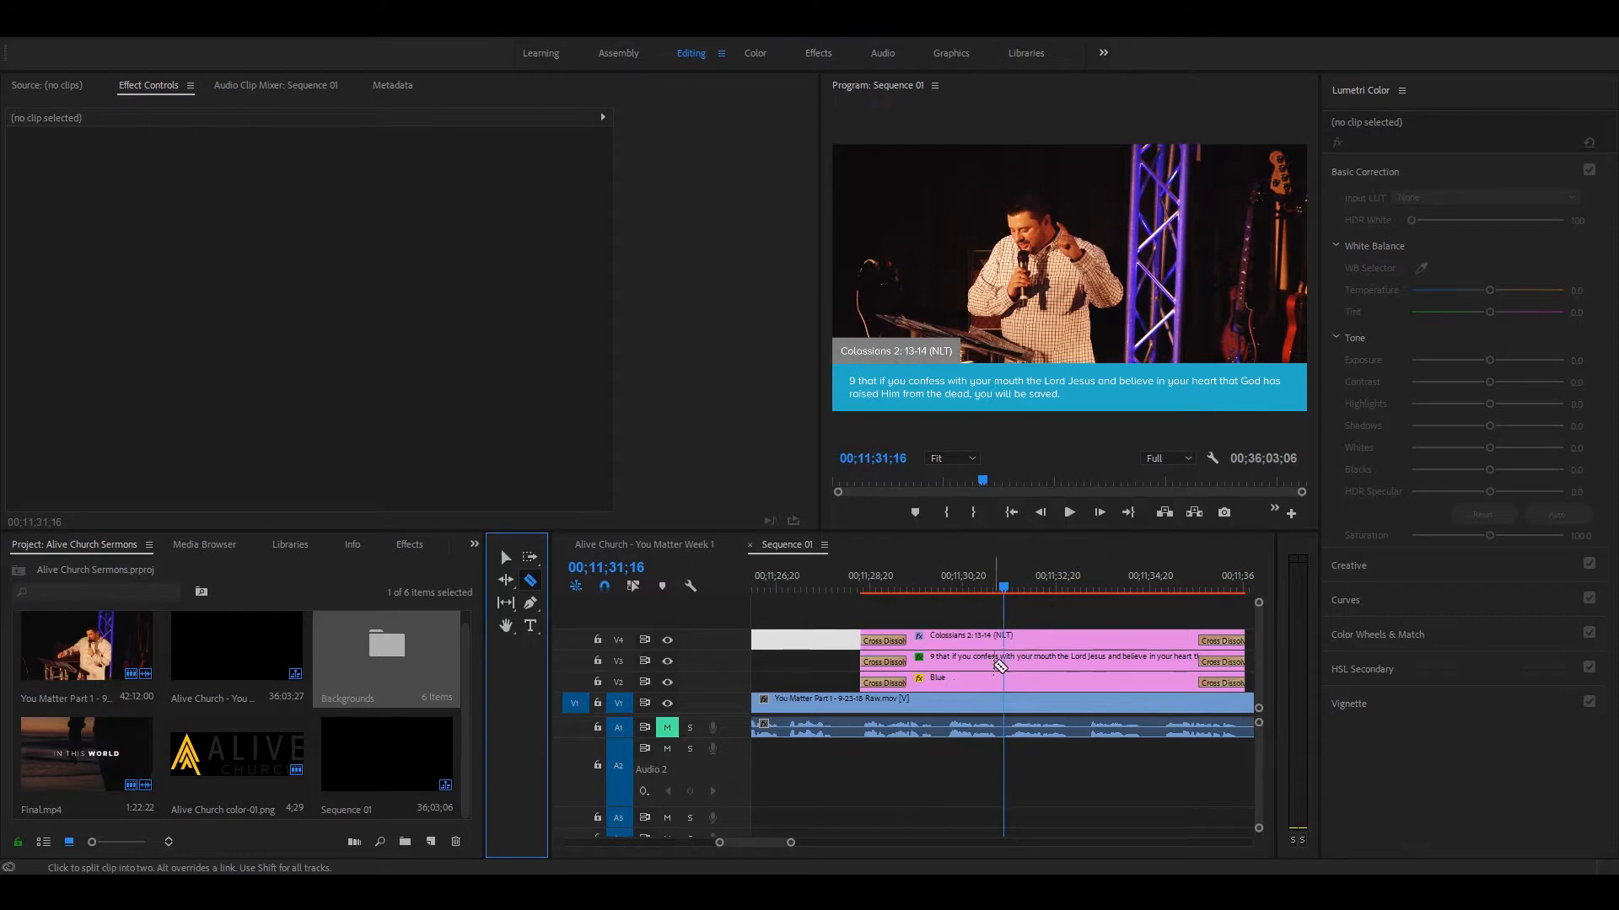
click(1020, 660)
key(v)
click(994, 661)
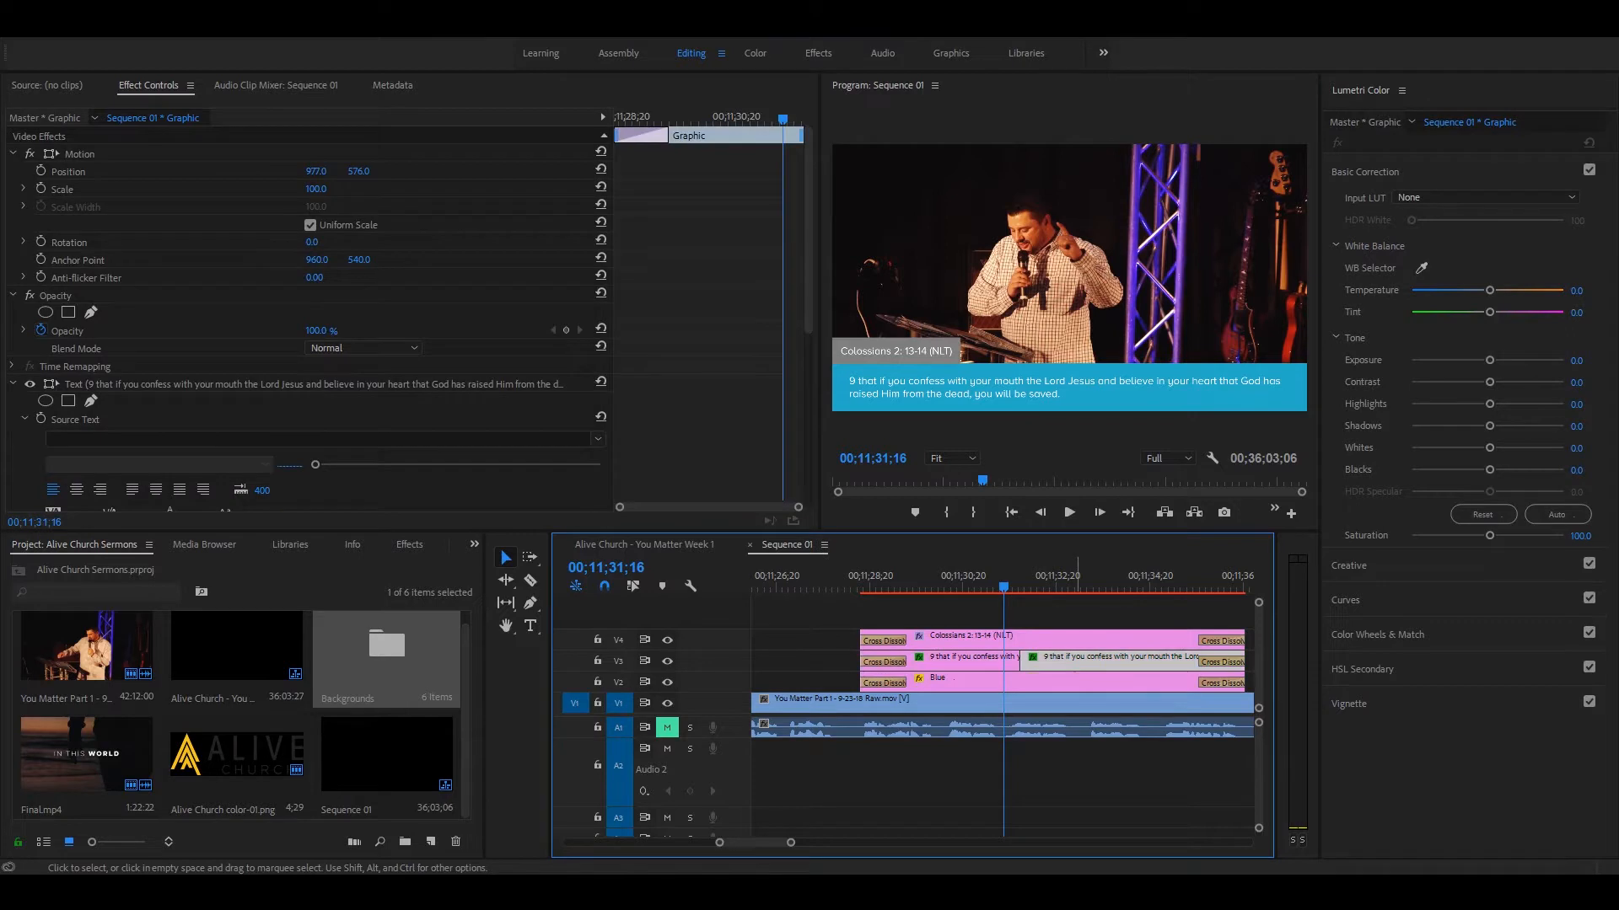
Step: Copy the verse 14 text from the Alive Church - You Matter Week 1 sequence and replace the text of Sequence 01's second V3 clip with it
drag(997, 588, 1028, 589)
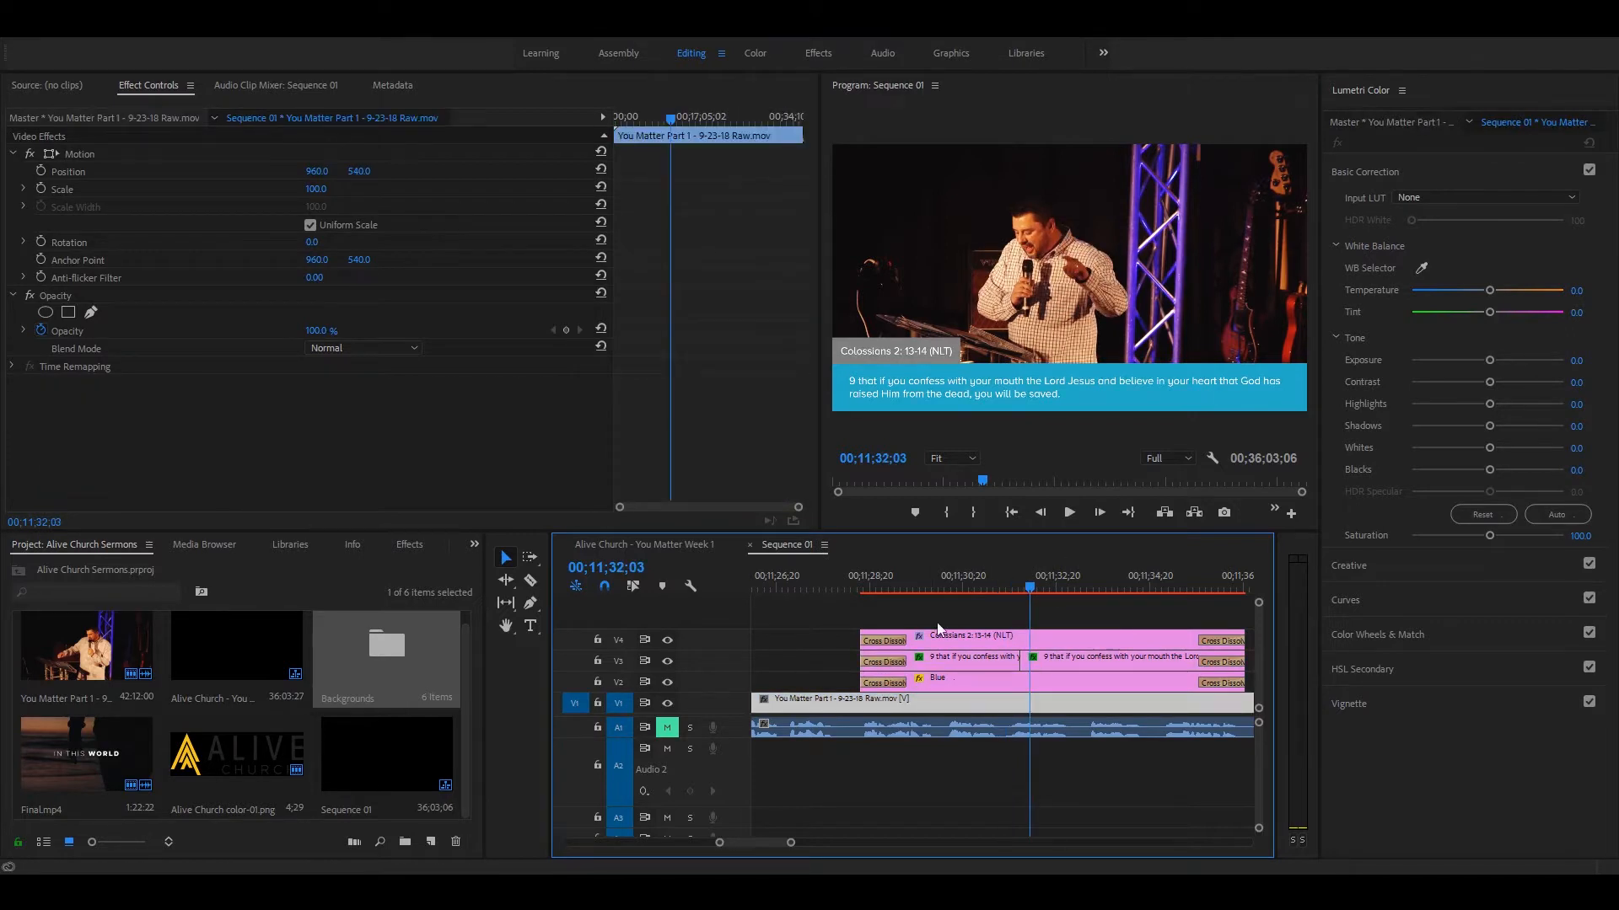
click(1066, 661)
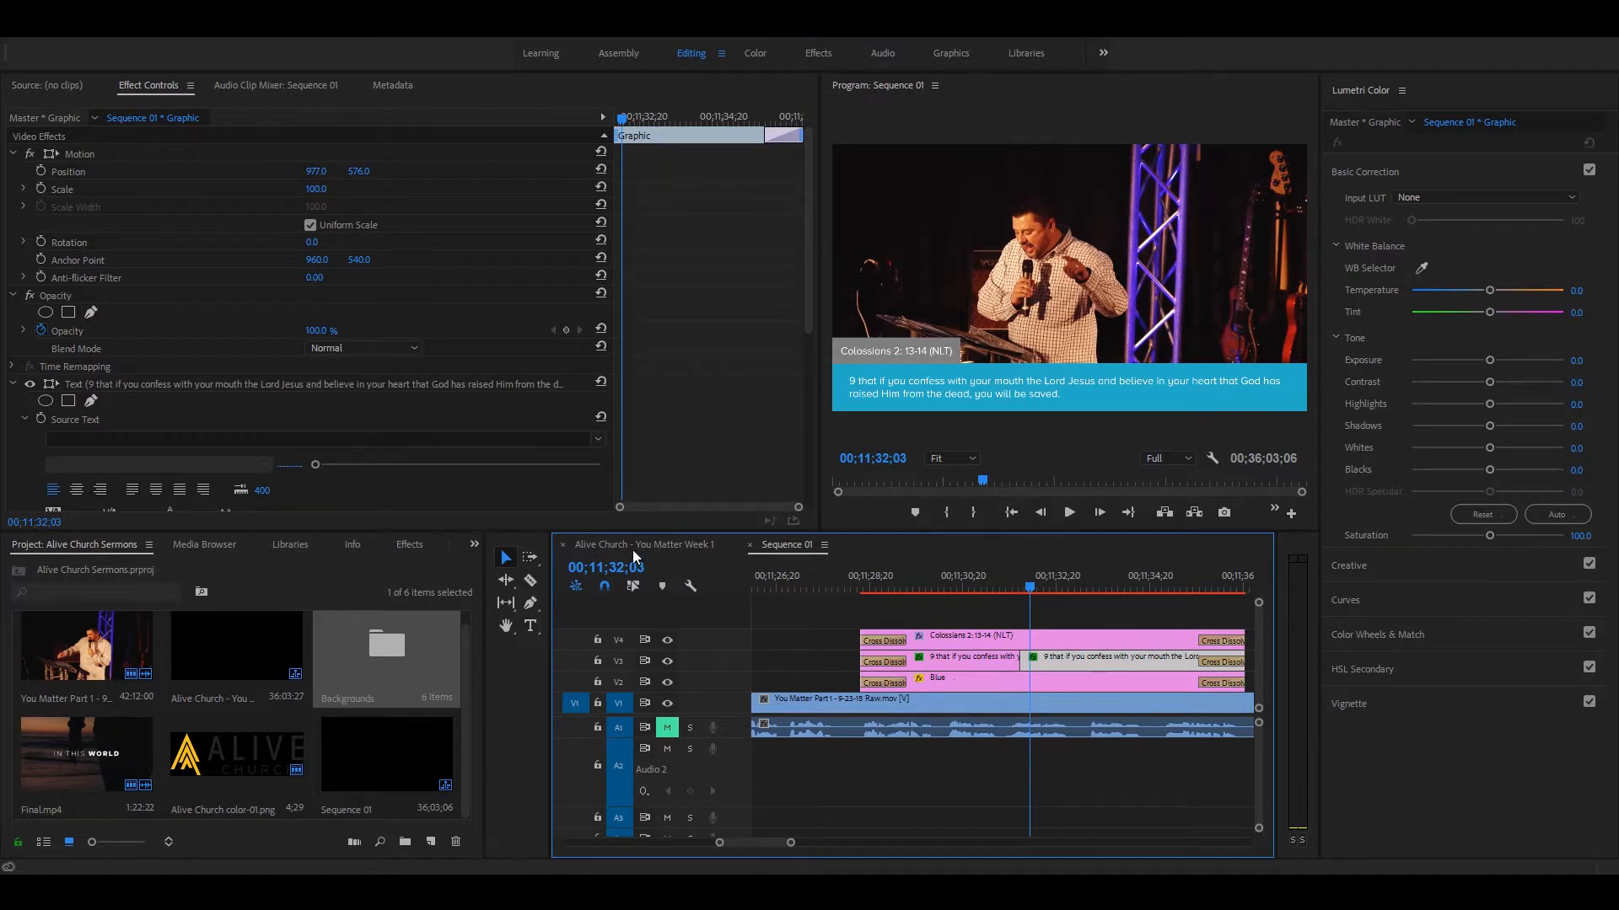
click(635, 545)
click(934, 381)
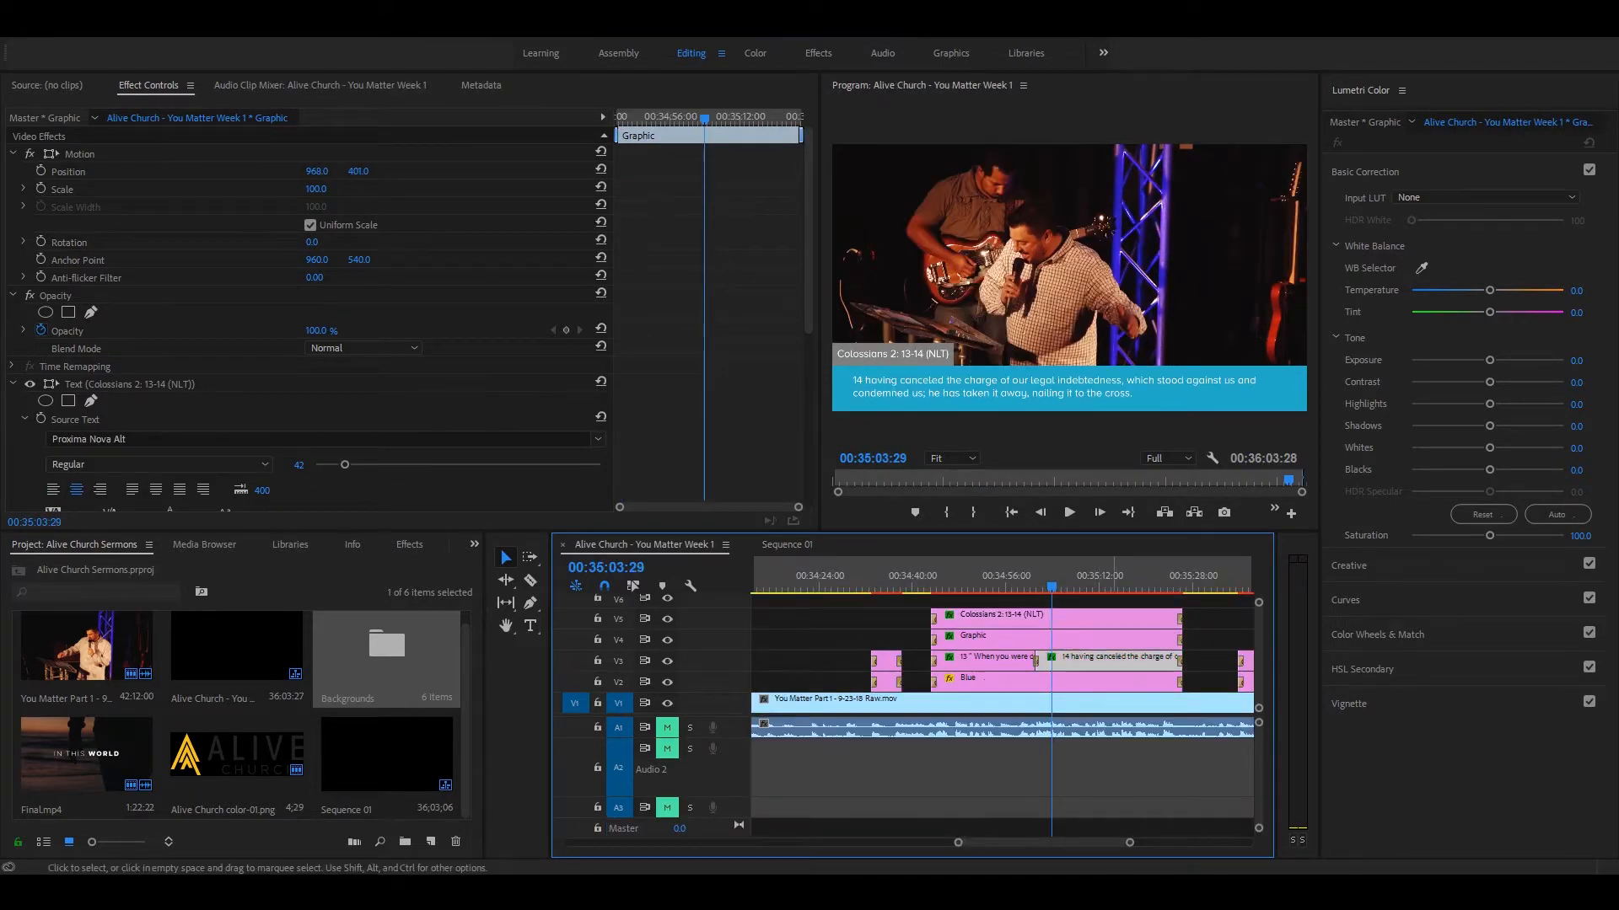
double_click(934, 381)
drag(1130, 394, 855, 377)
key(ctrl+c)
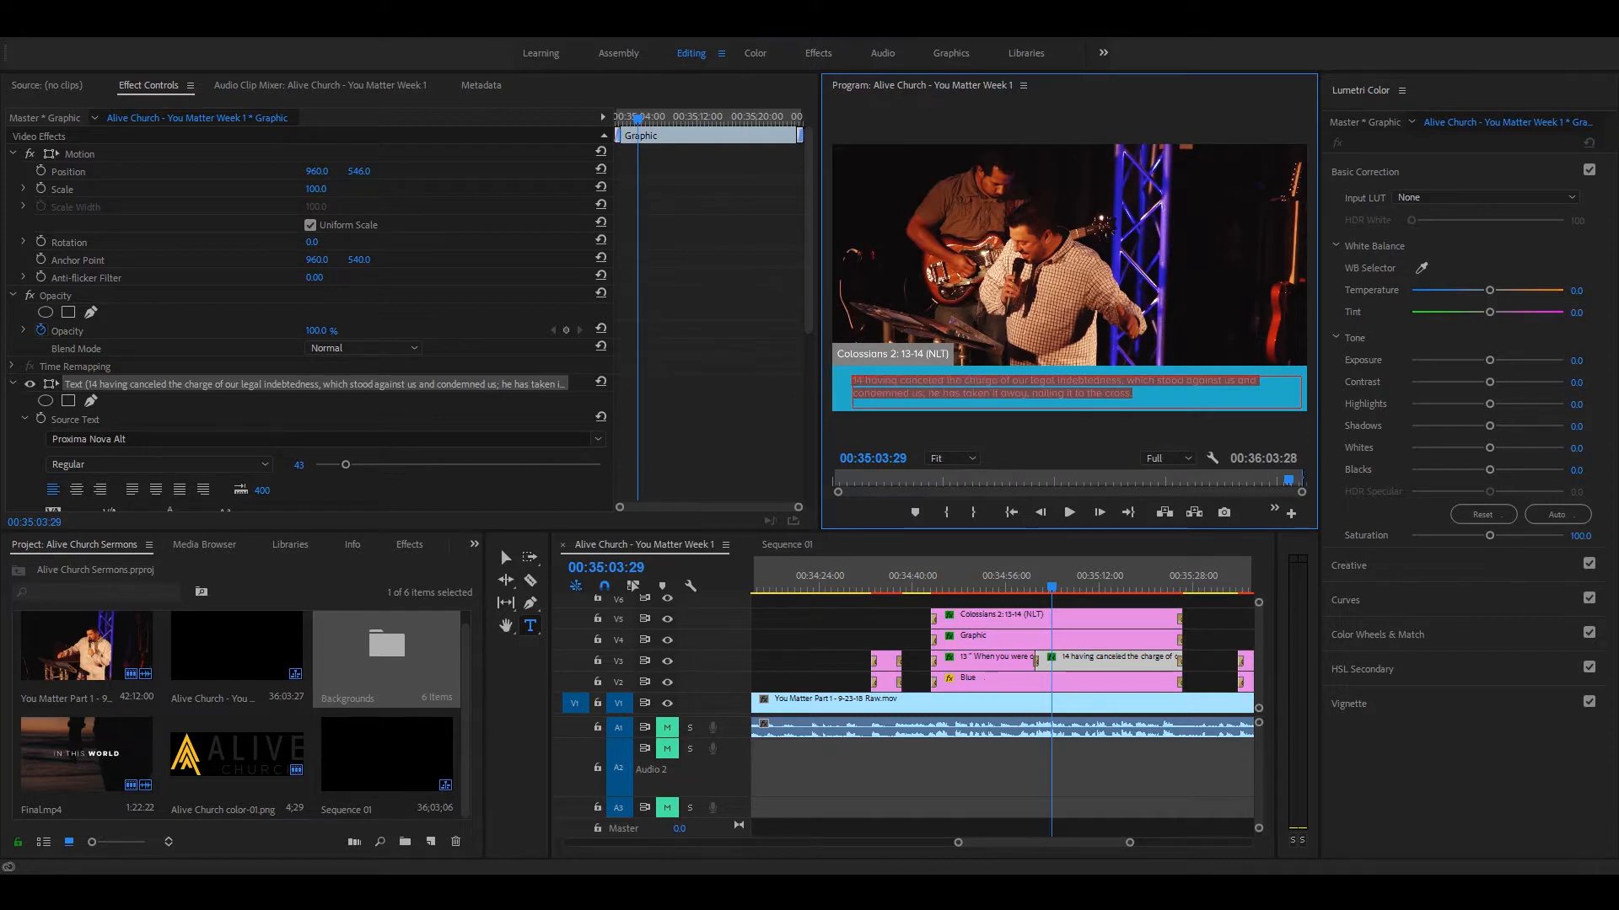
click(801, 546)
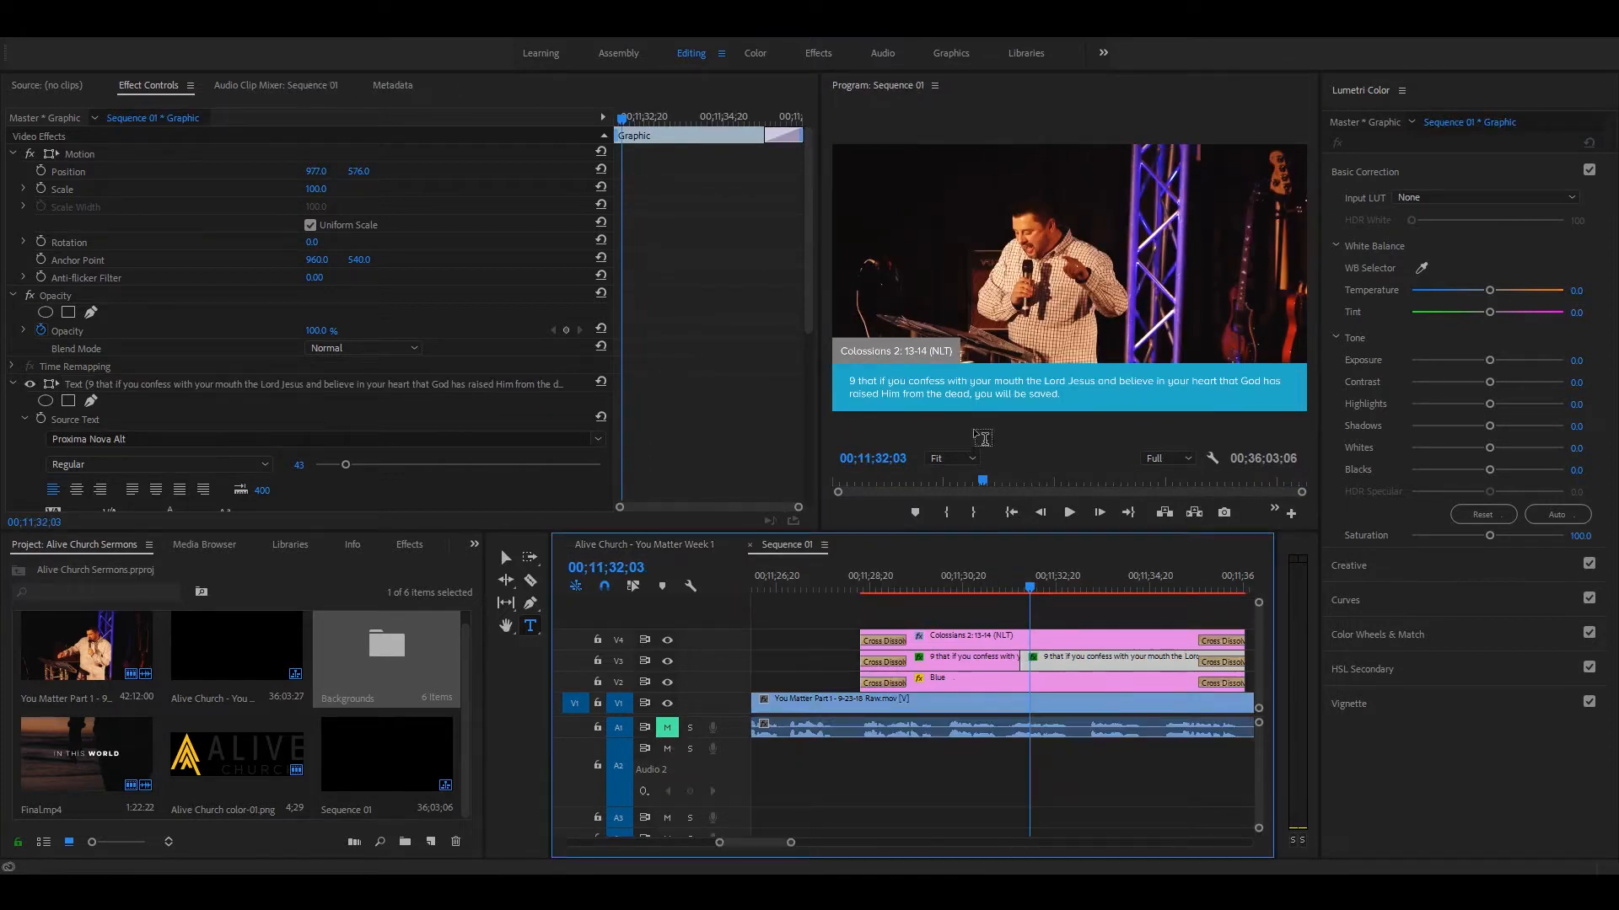
click(991, 402)
drag(1081, 408, 738, 365)
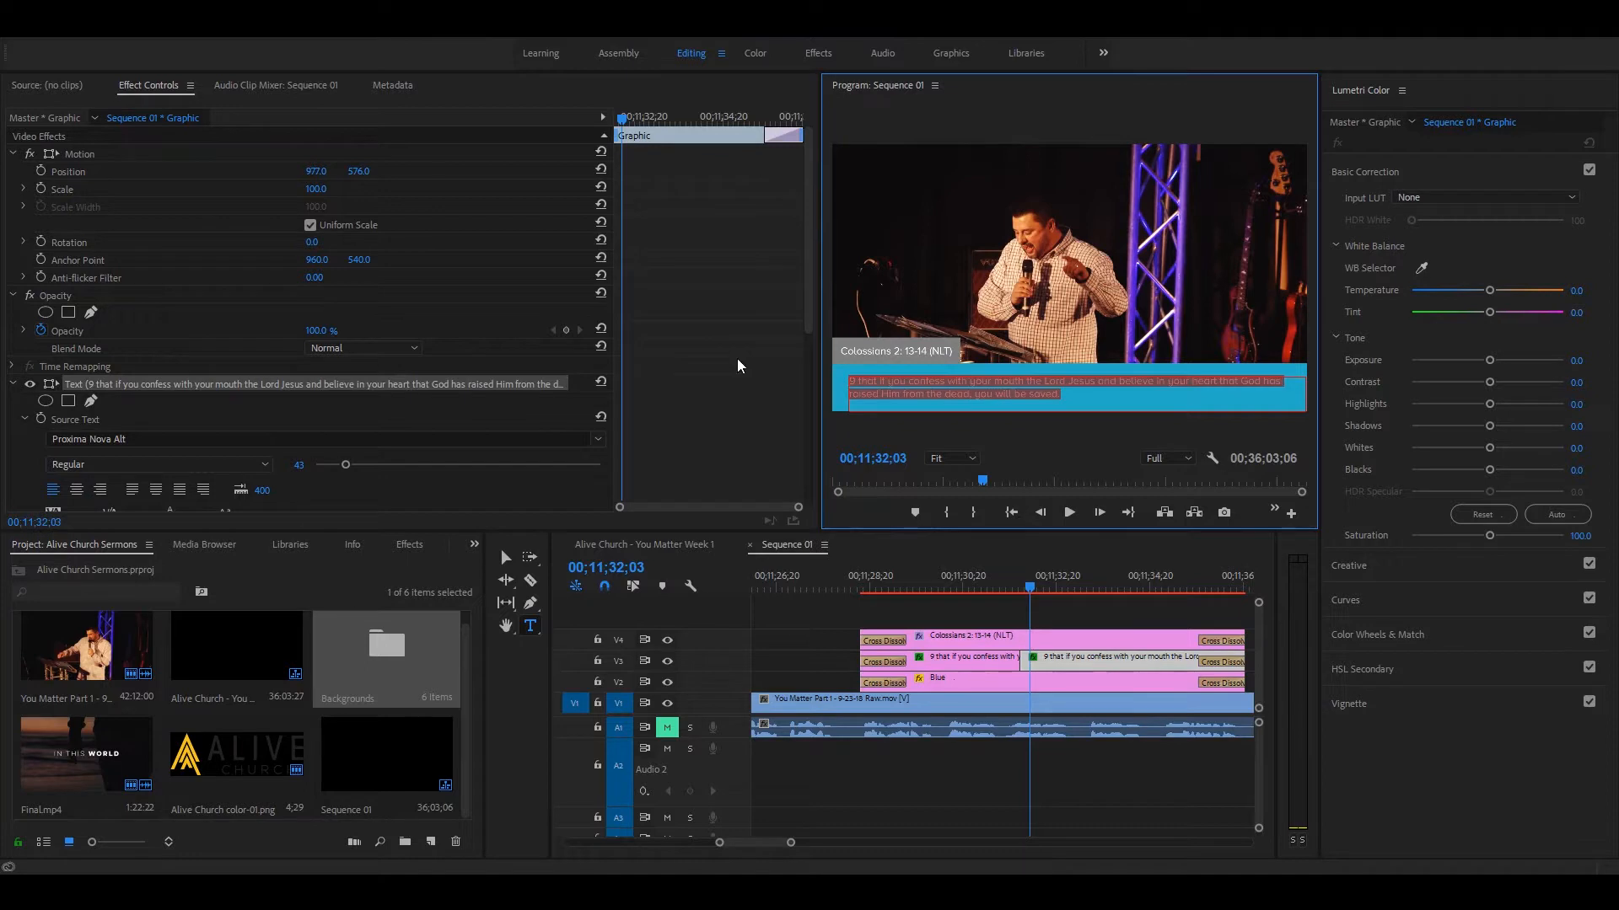
key(ctrl+v)
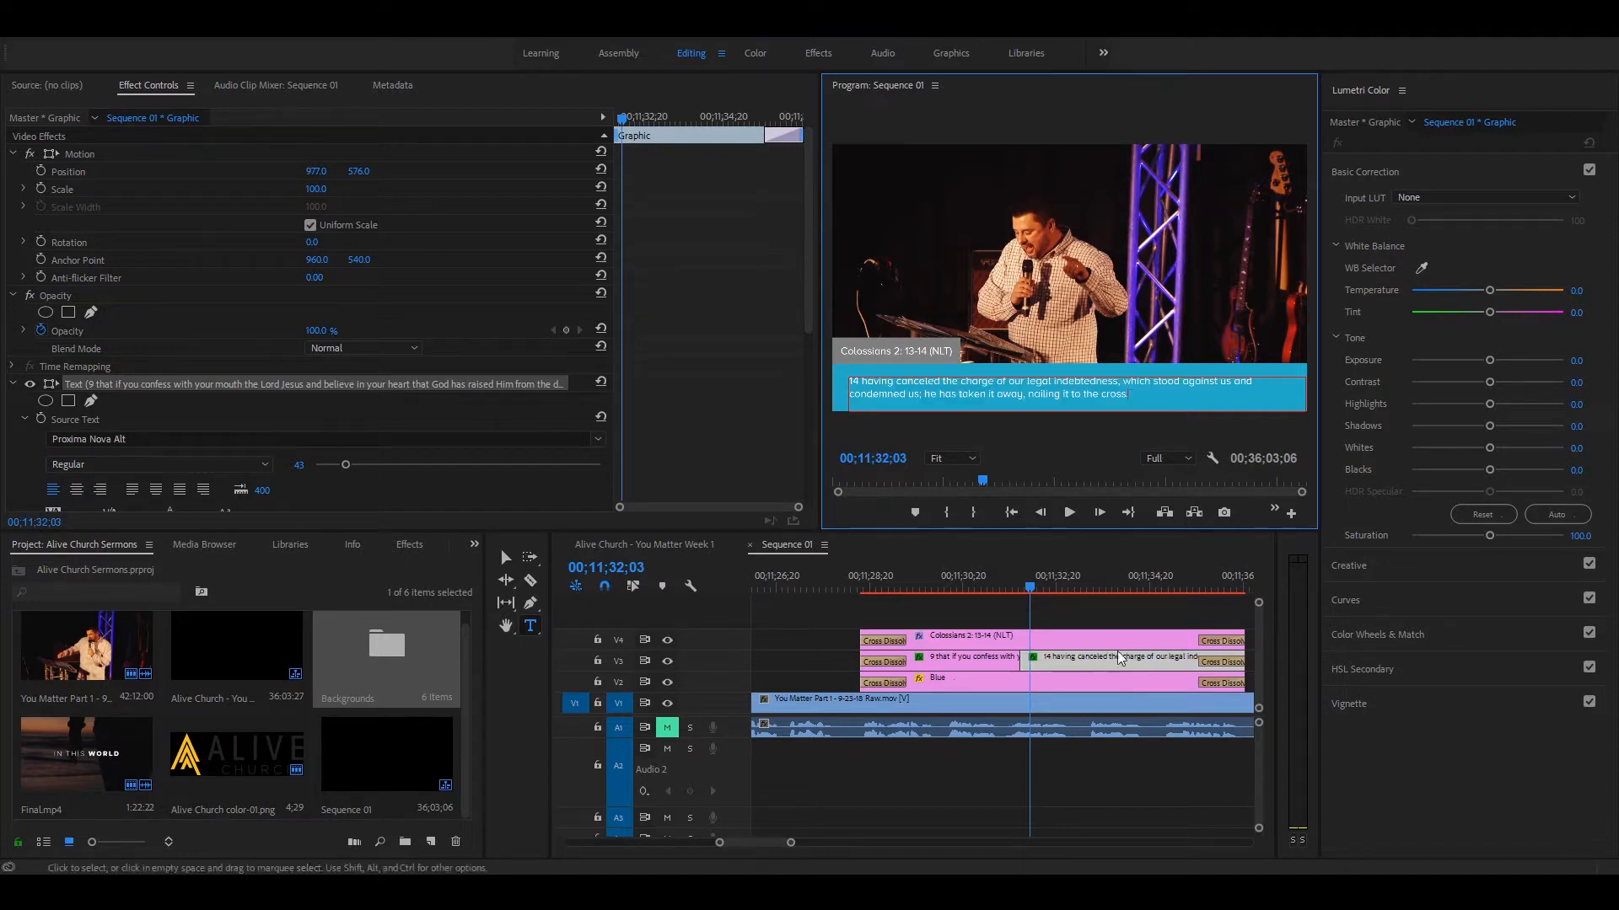
Step: Review the cut between the two V3 verse clips, and apply a Cross Dissolve across it
click(994, 575)
key(space)
mouse_move(1025, 588)
mouse_down()
mouse_move(1008, 587)
mouse_move(1034, 588)
mouse_up()
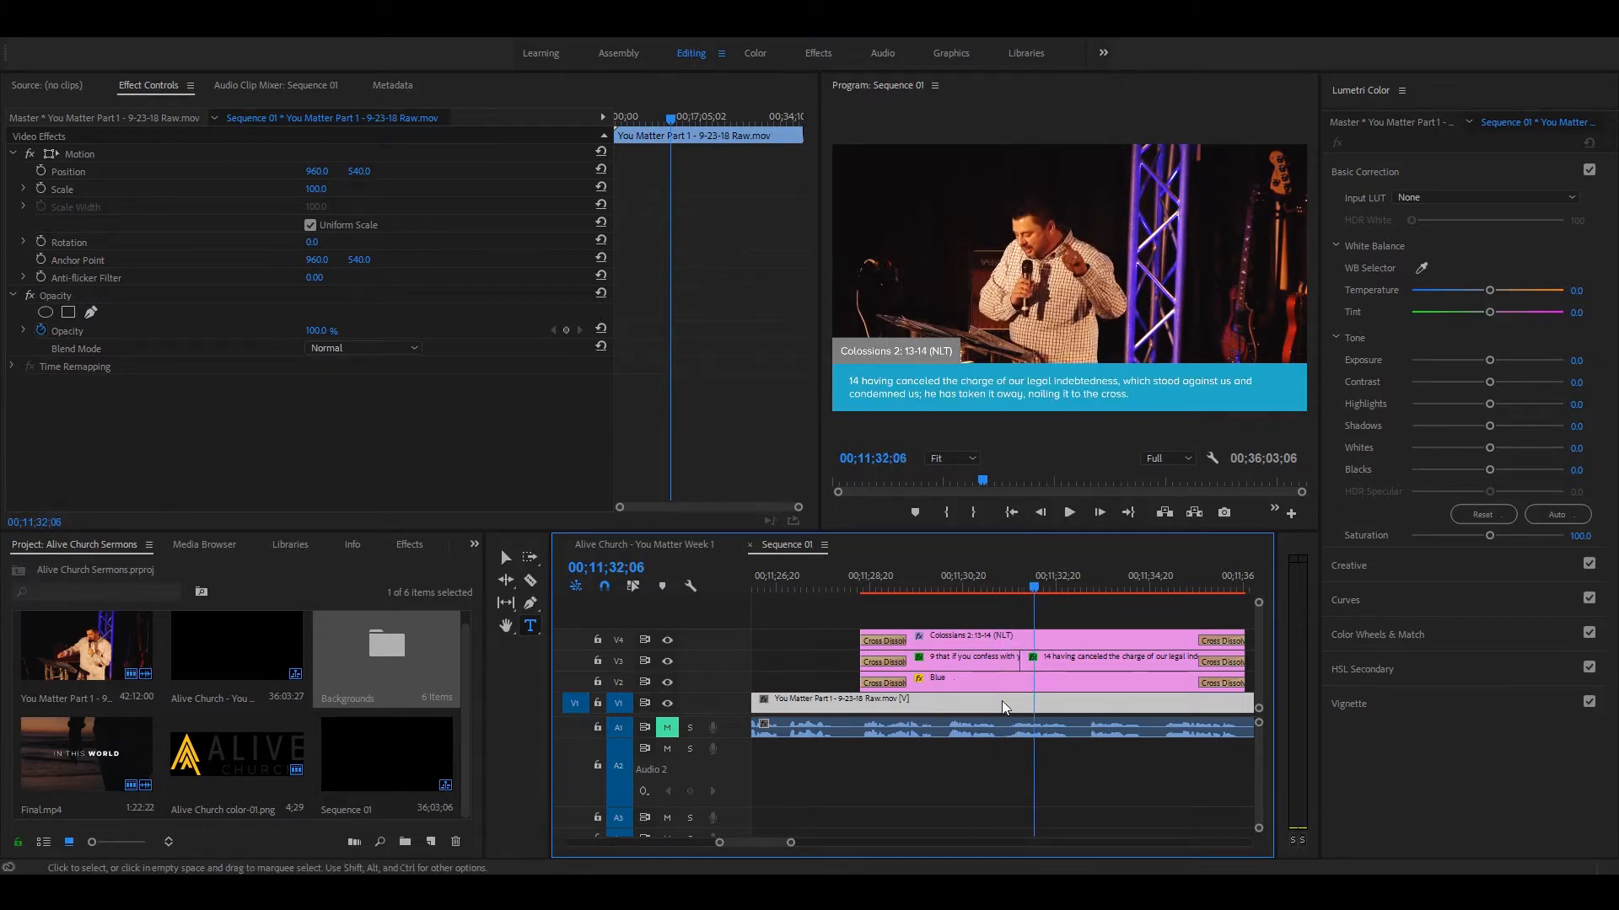
click(1036, 666)
shift+click(1005, 665)
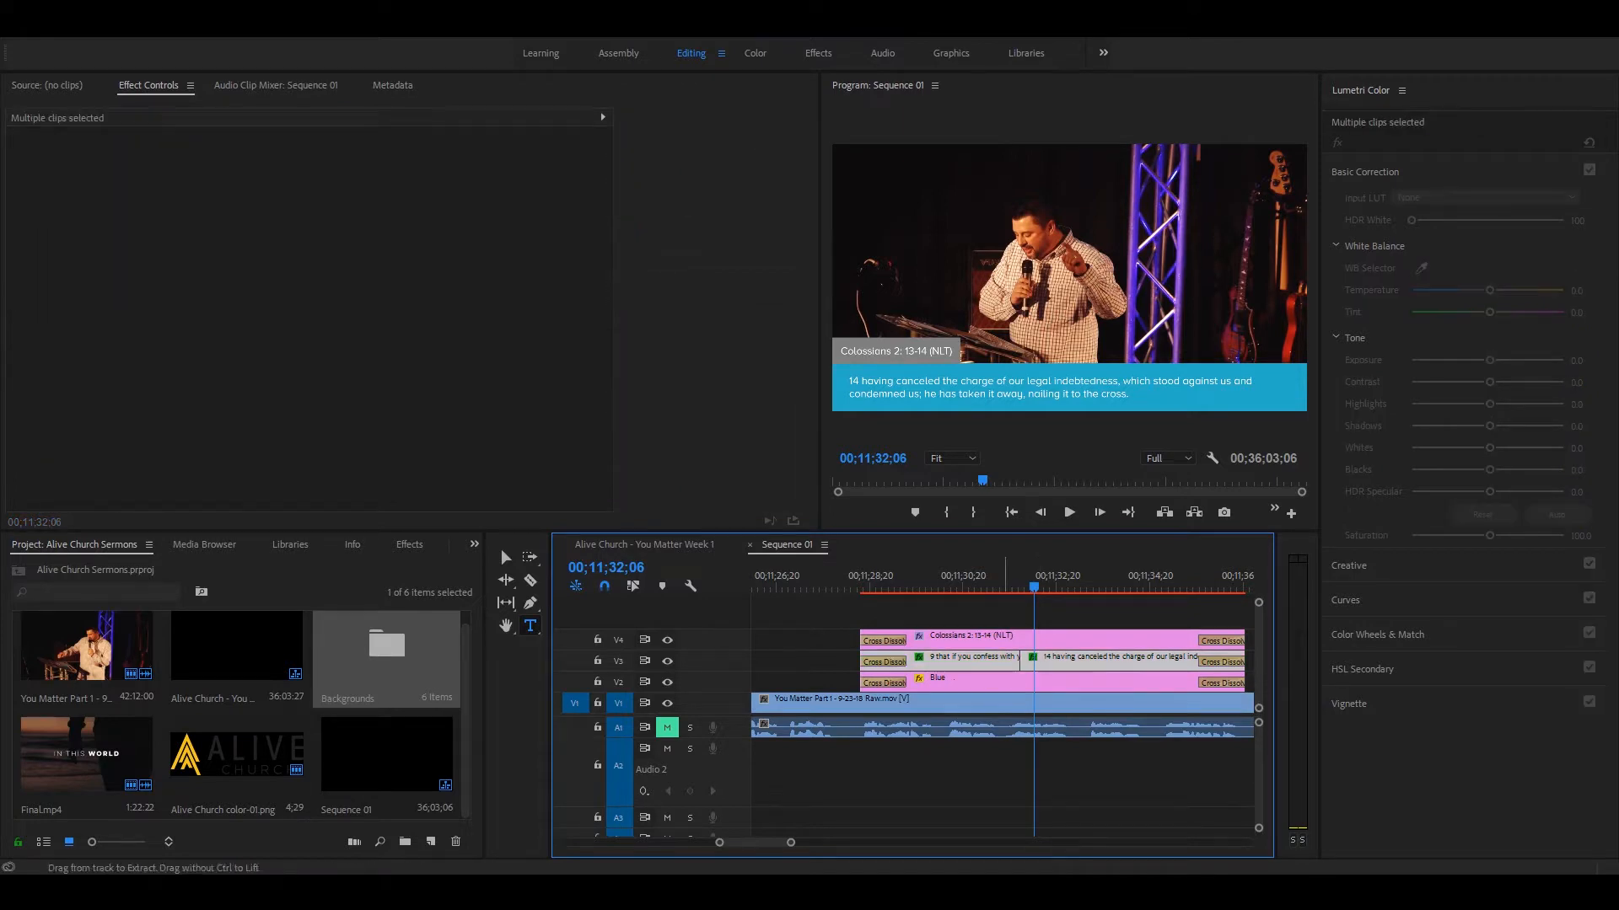
key(ctrl+d)
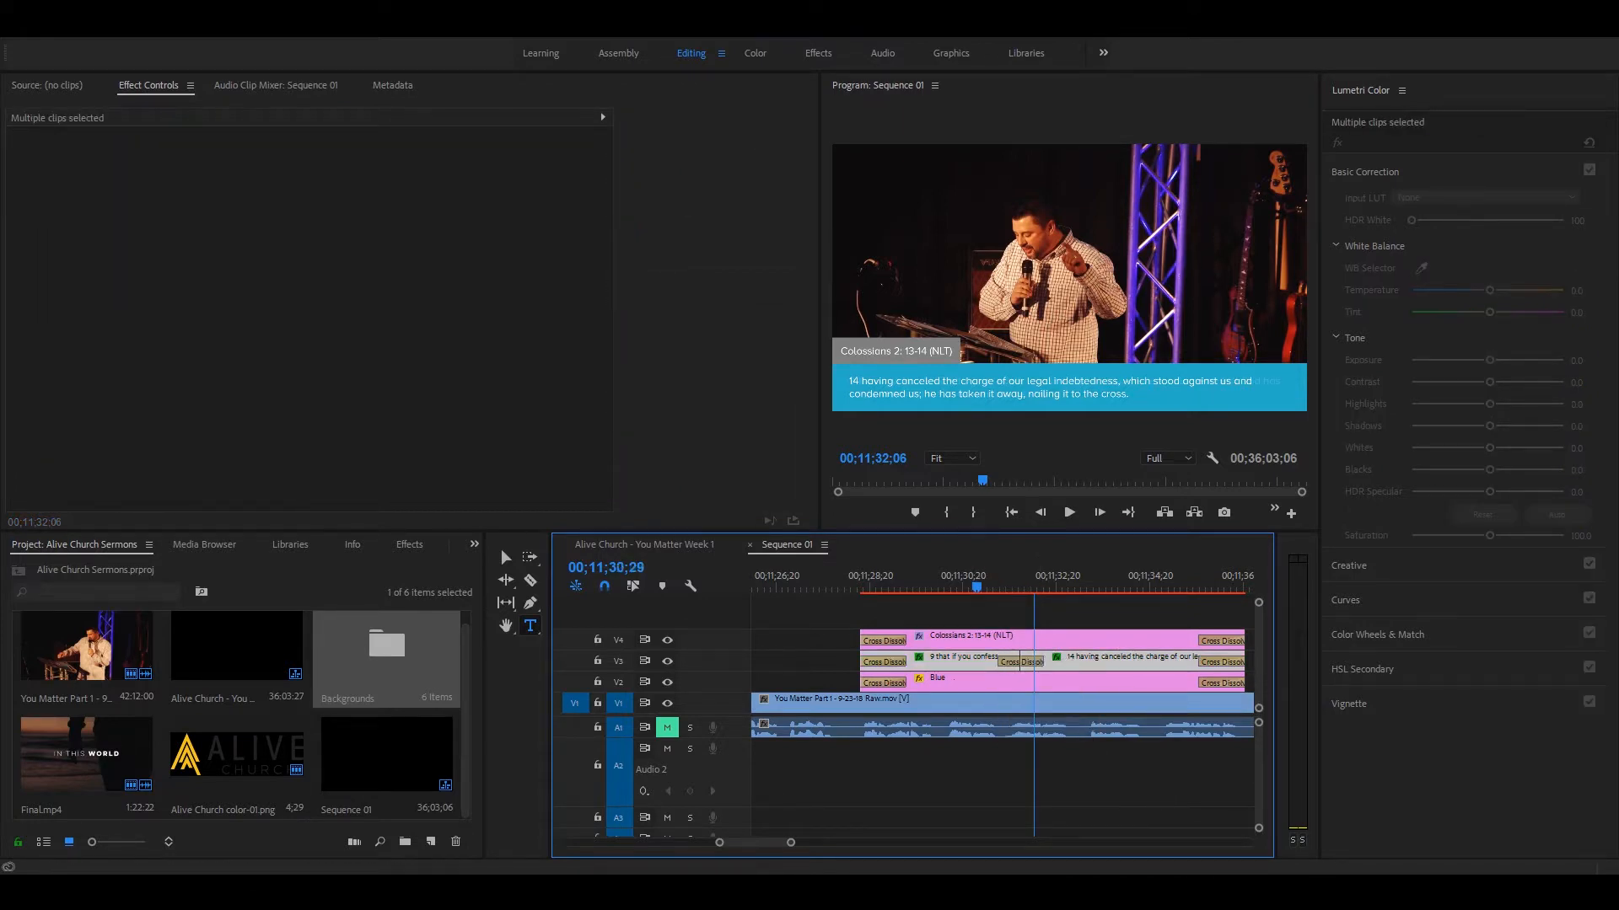
Step: Play the transition between the two verse texts from 00;11;30;29
click(976, 588)
key(space)
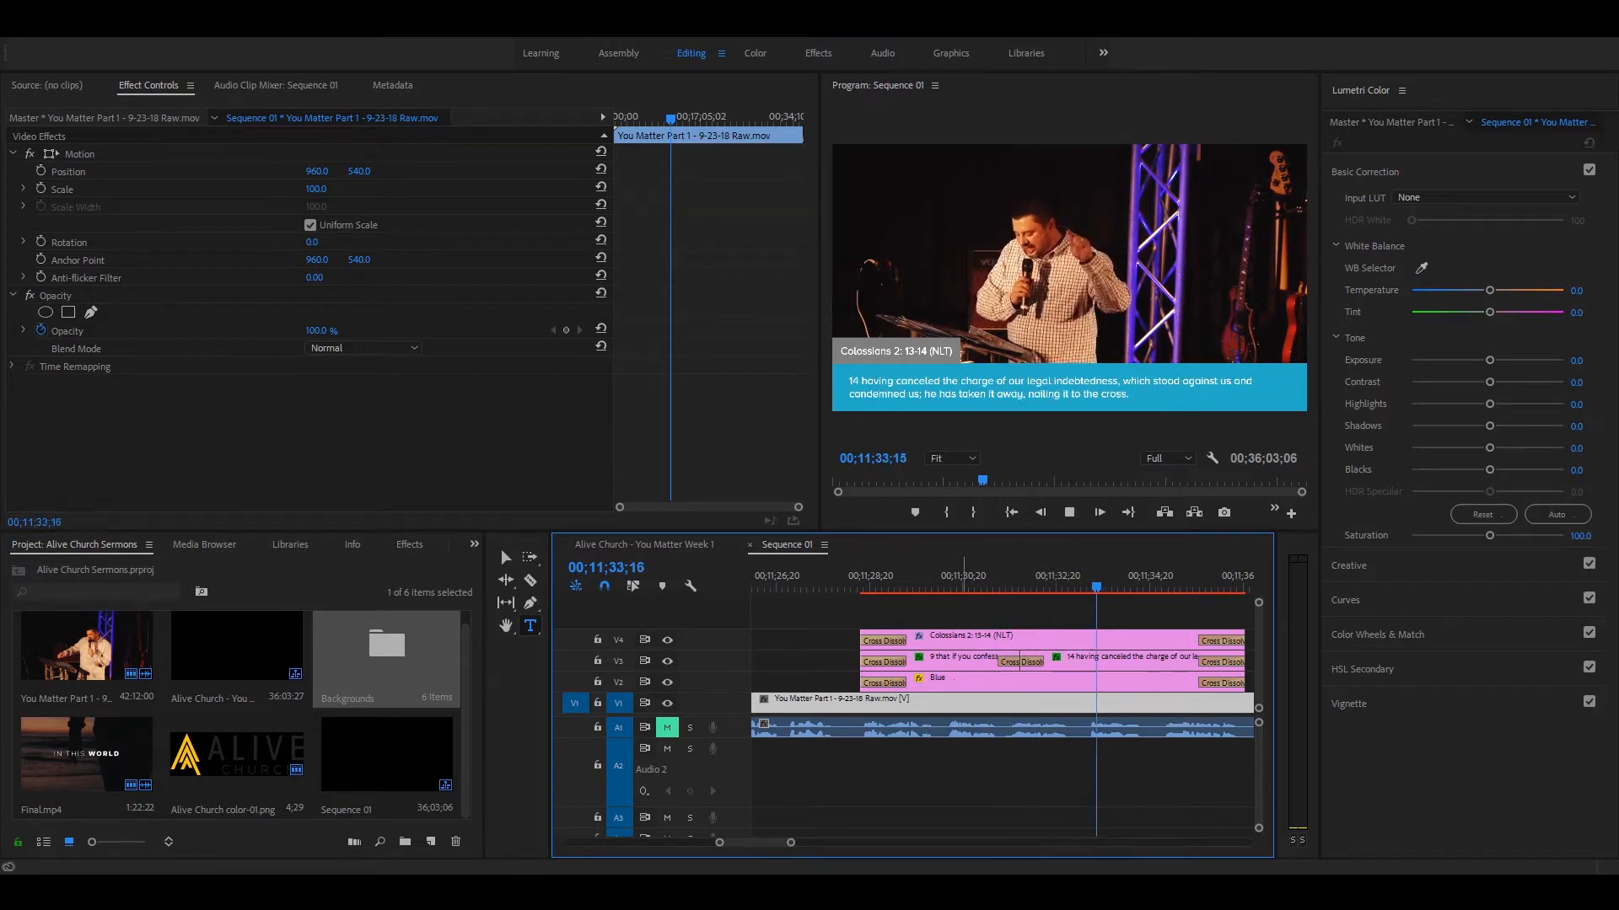
key(space)
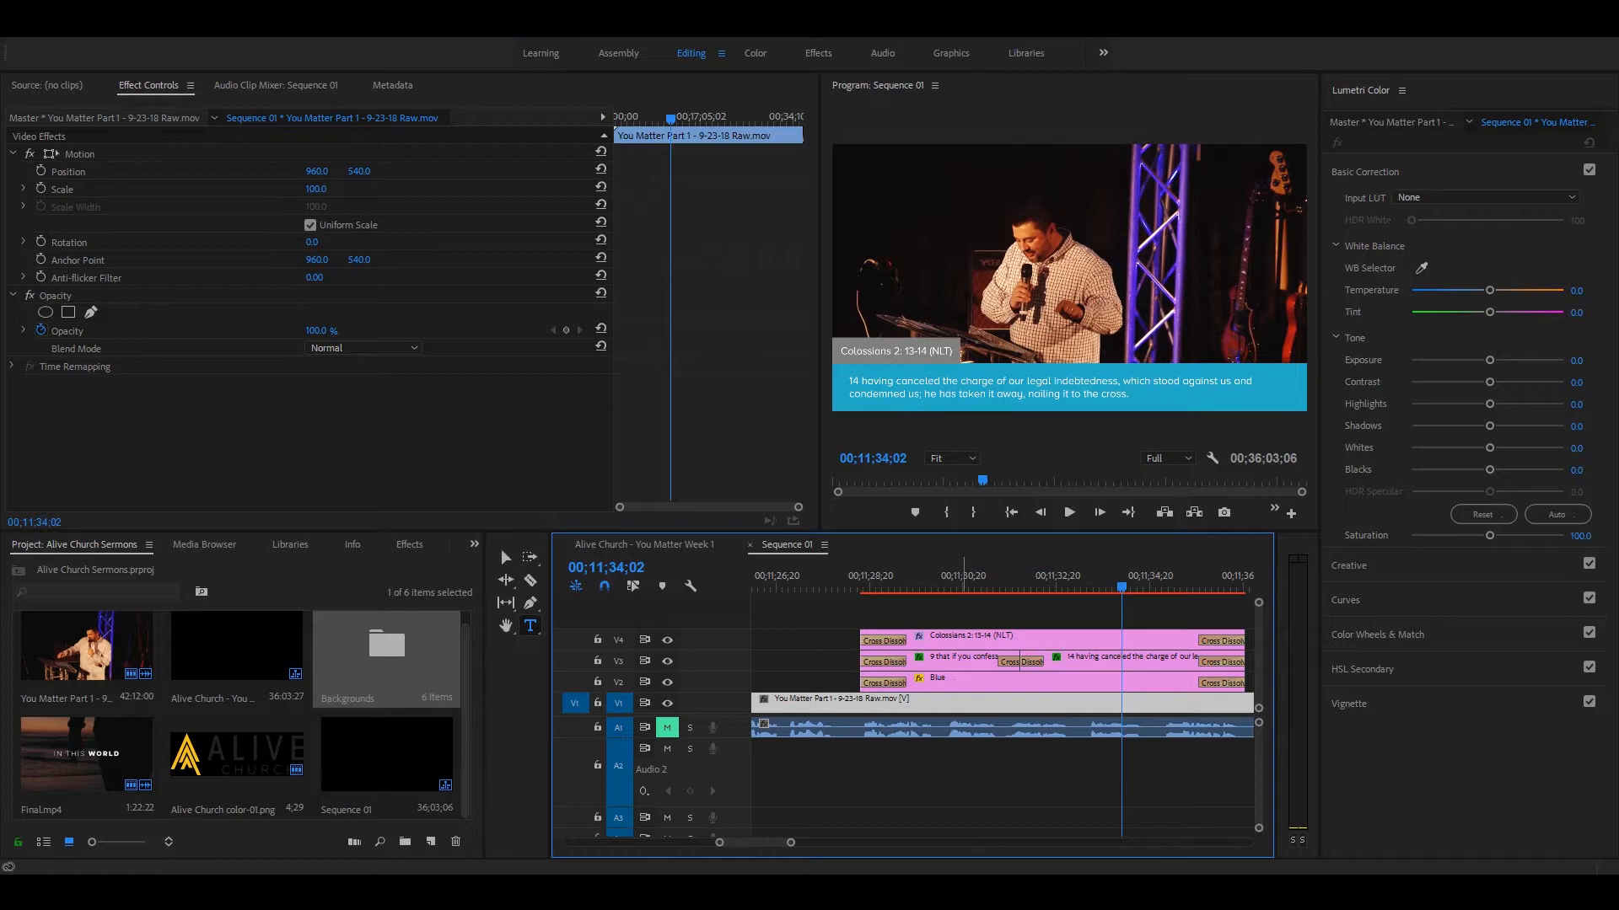
key(minus)
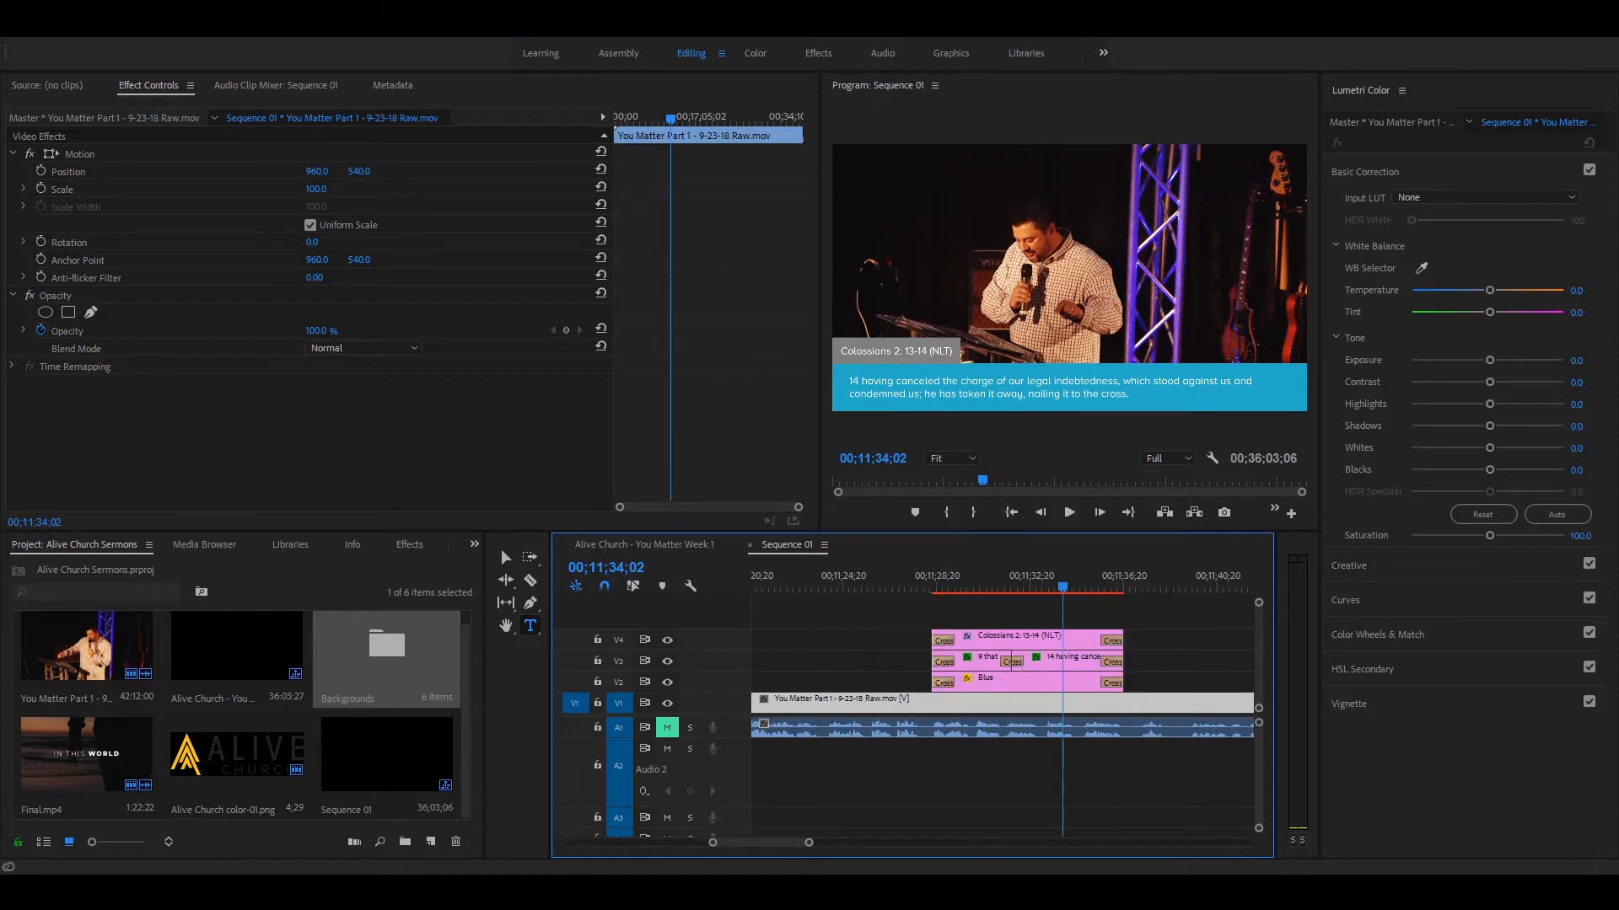
key(minus)
key(equal)
key(equal)
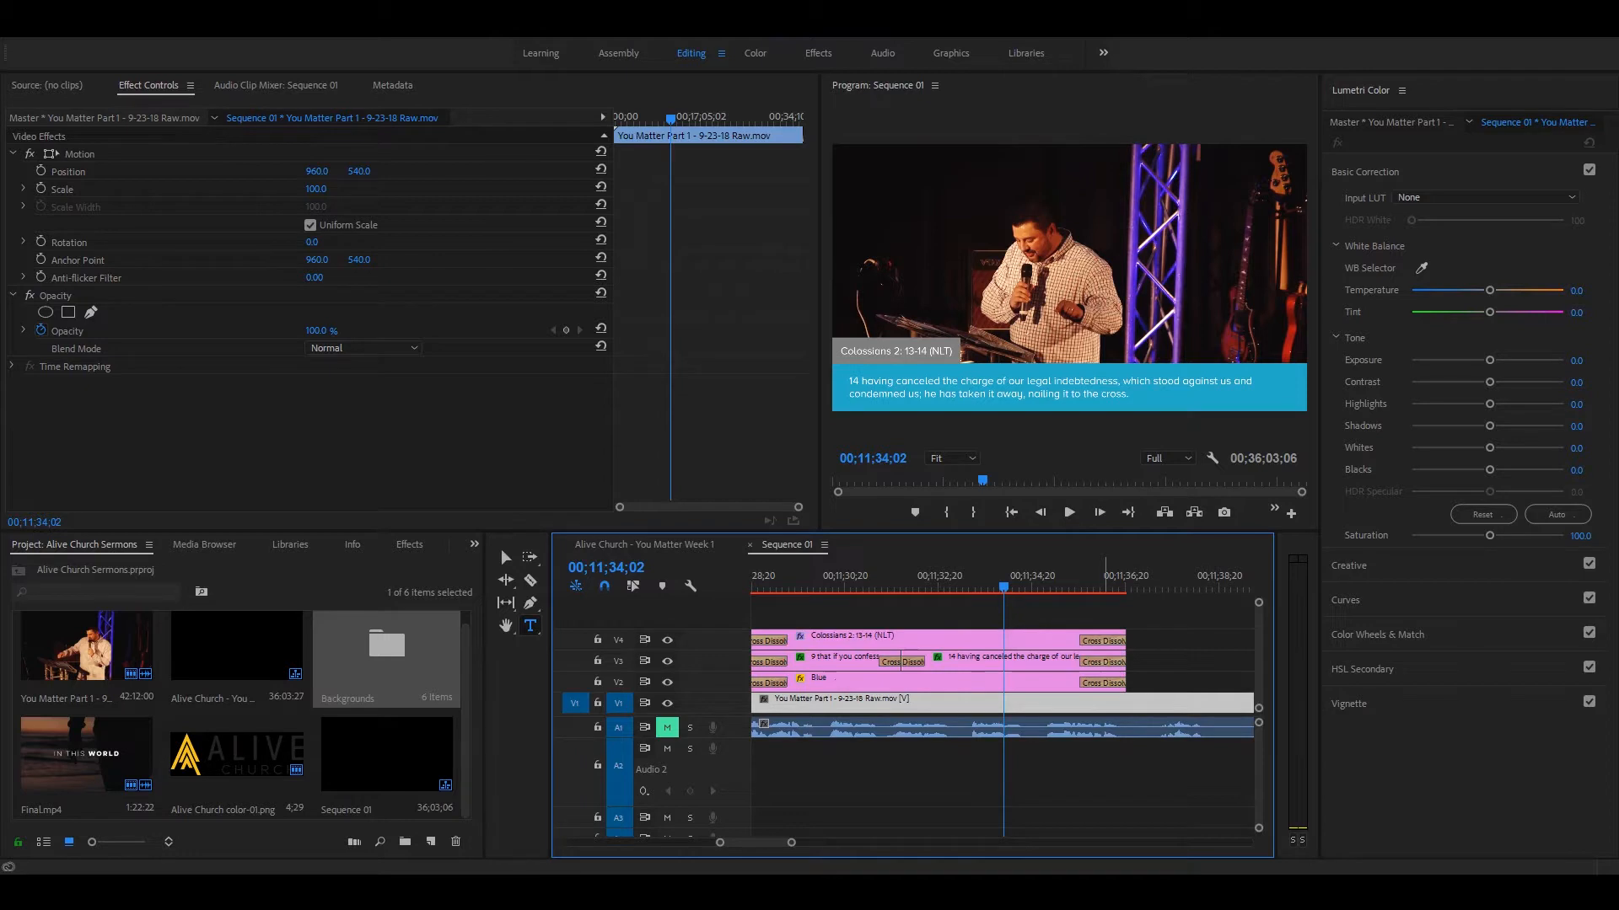
key(minus)
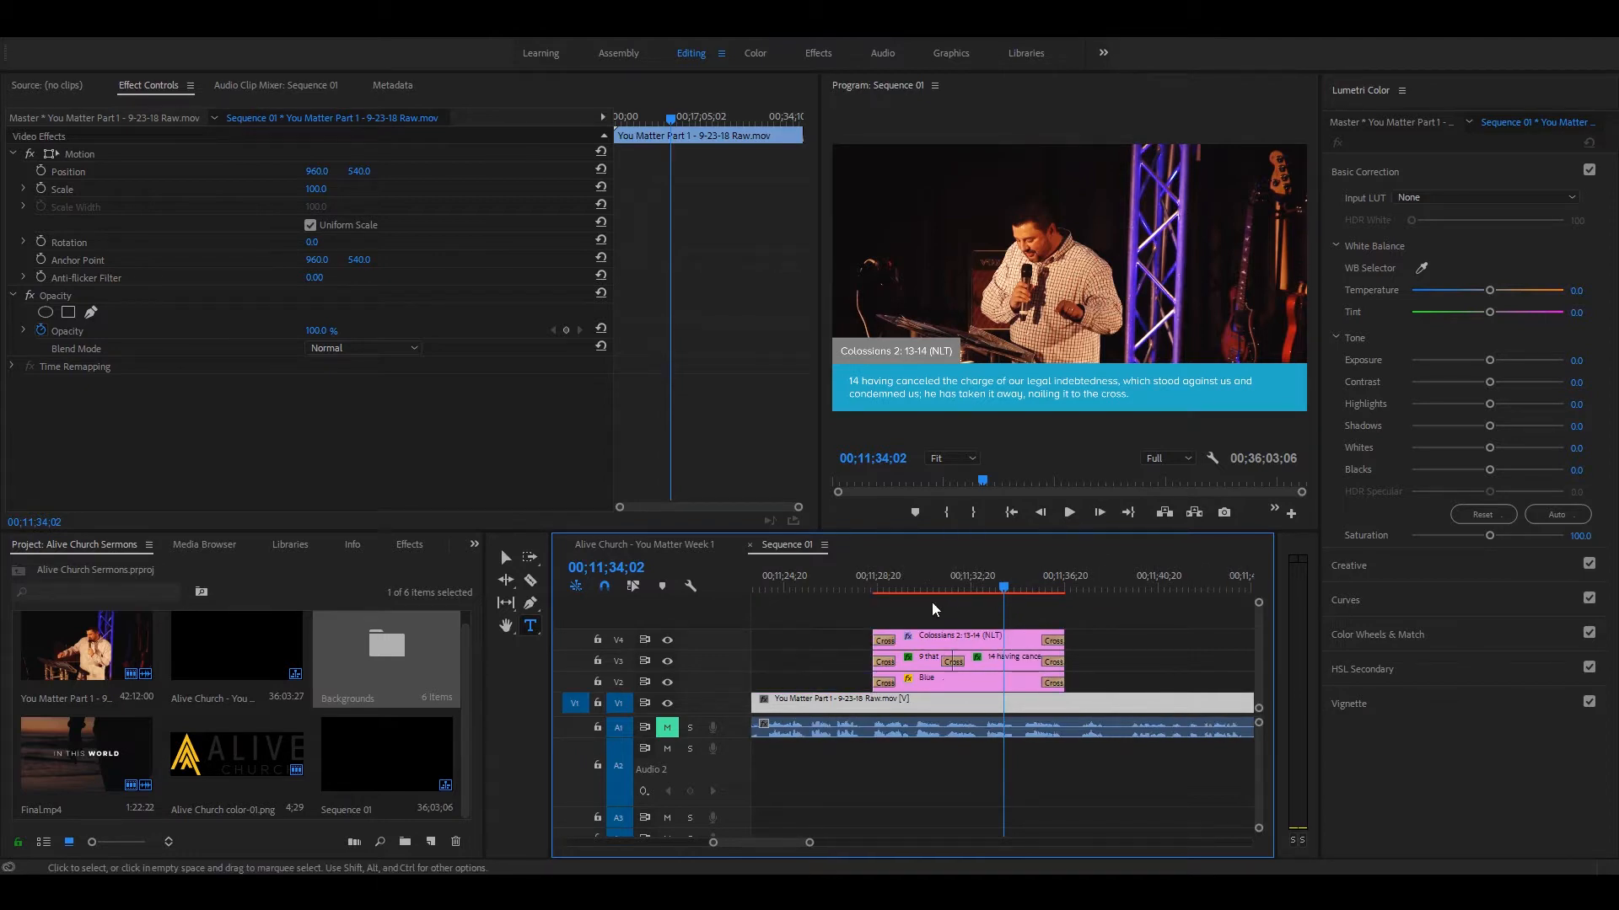
key(minus)
key(minus)
key(minus)
key(minus)
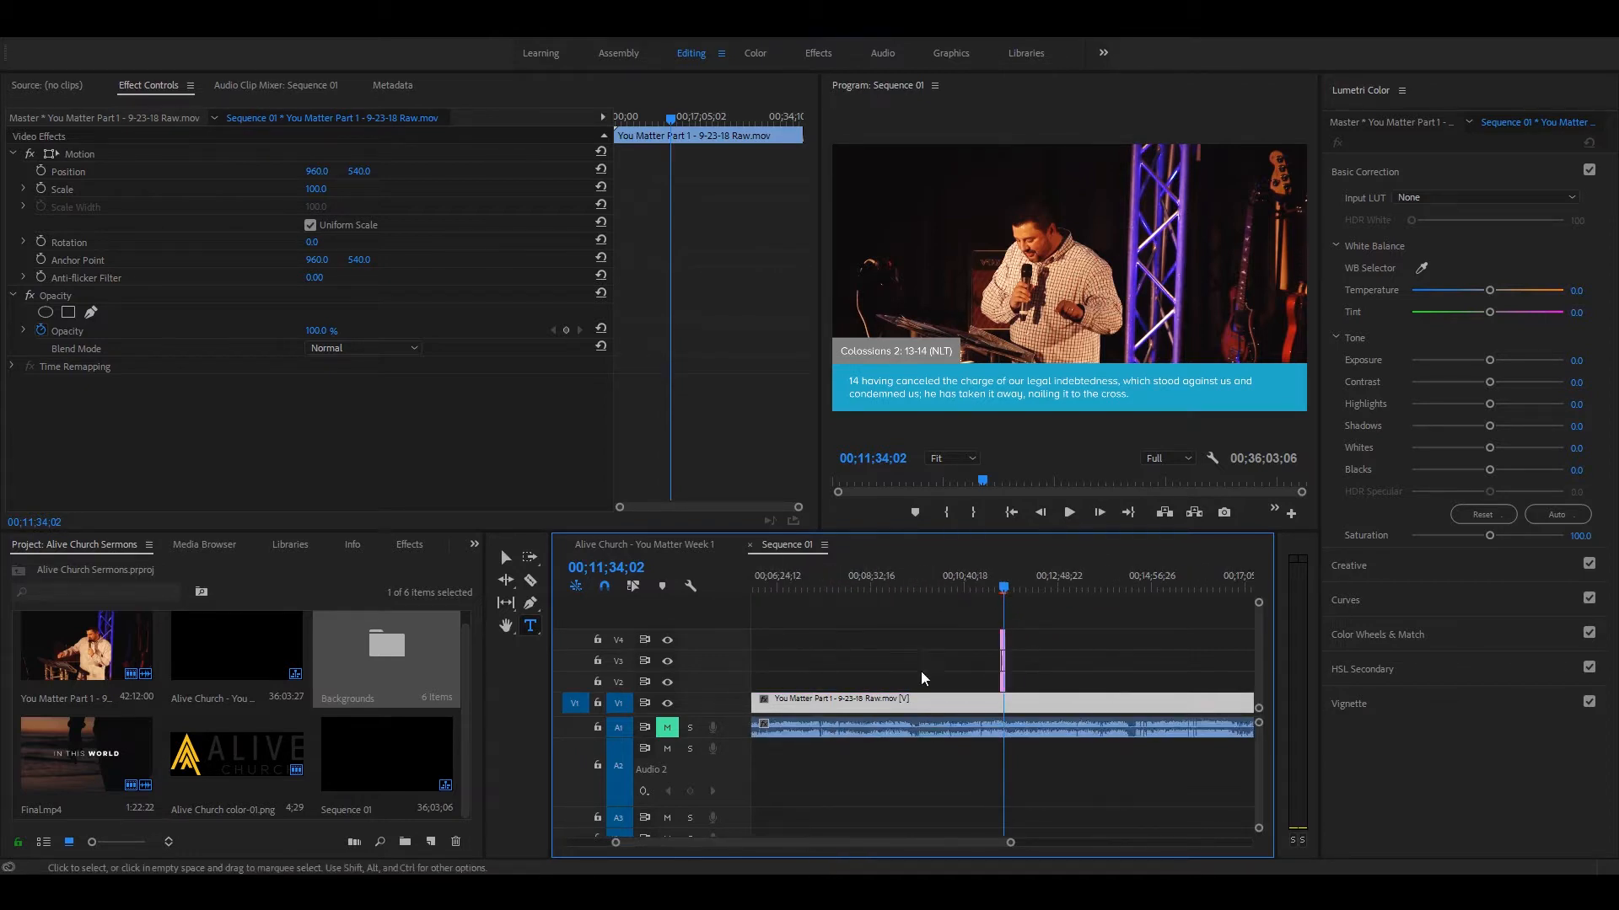
key(equal)
key(equal)
key(equal)
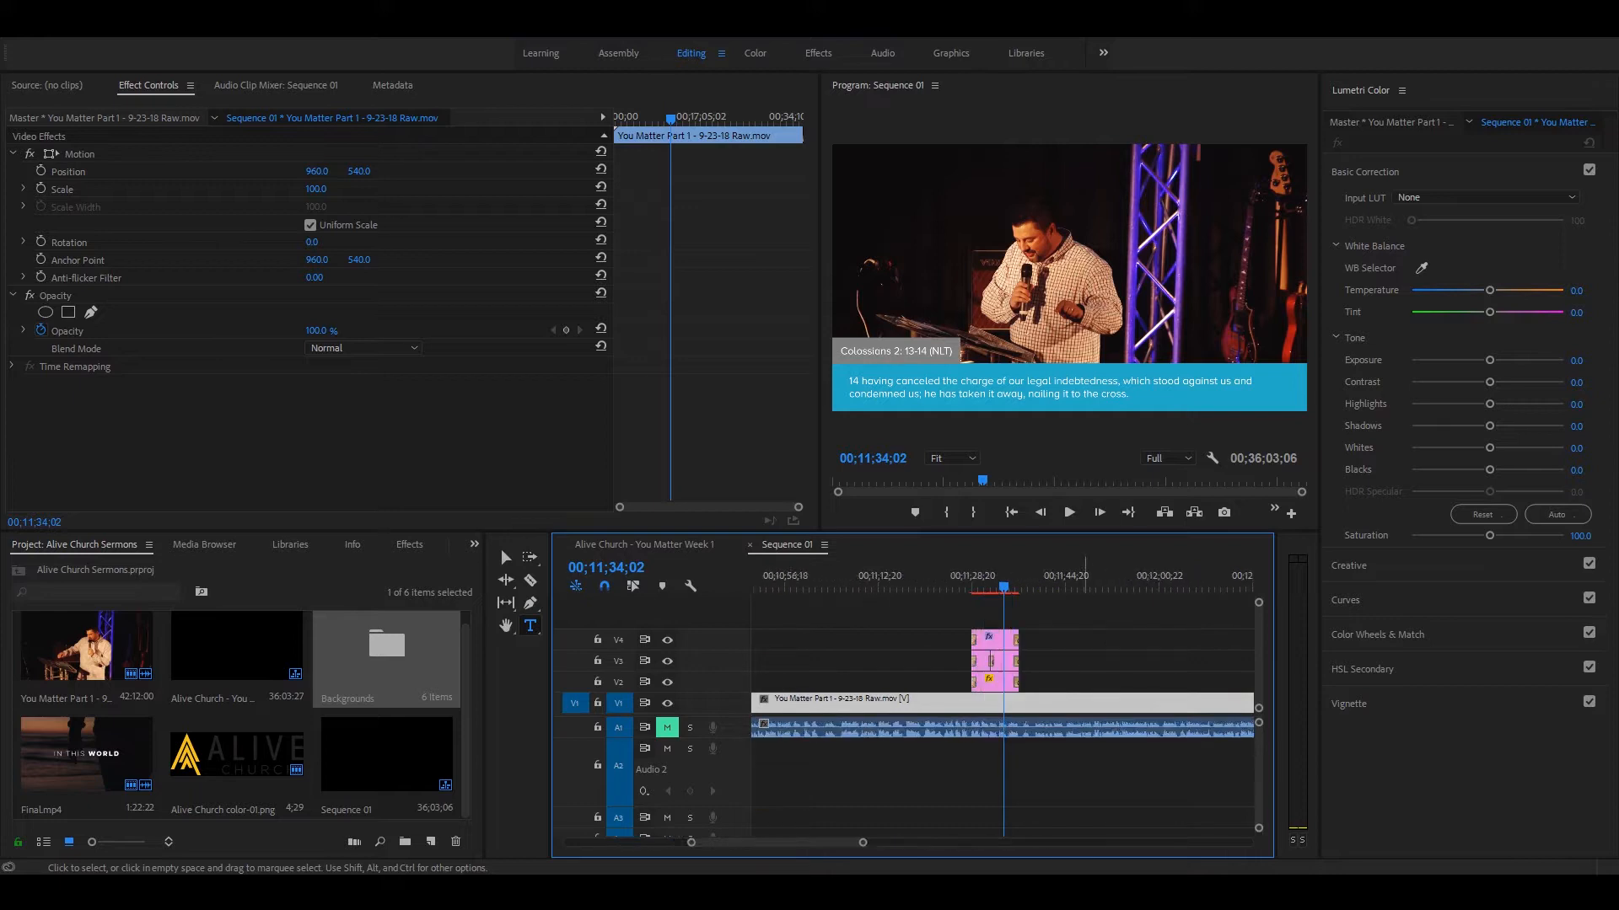
Step: Duplicate the whole lower-third clip group on V2, V3 and V4 to start at 00;12;20;09, and compare the copy with the original
key(minus)
key(minus)
key(minus)
drag(1057, 580, 1070, 582)
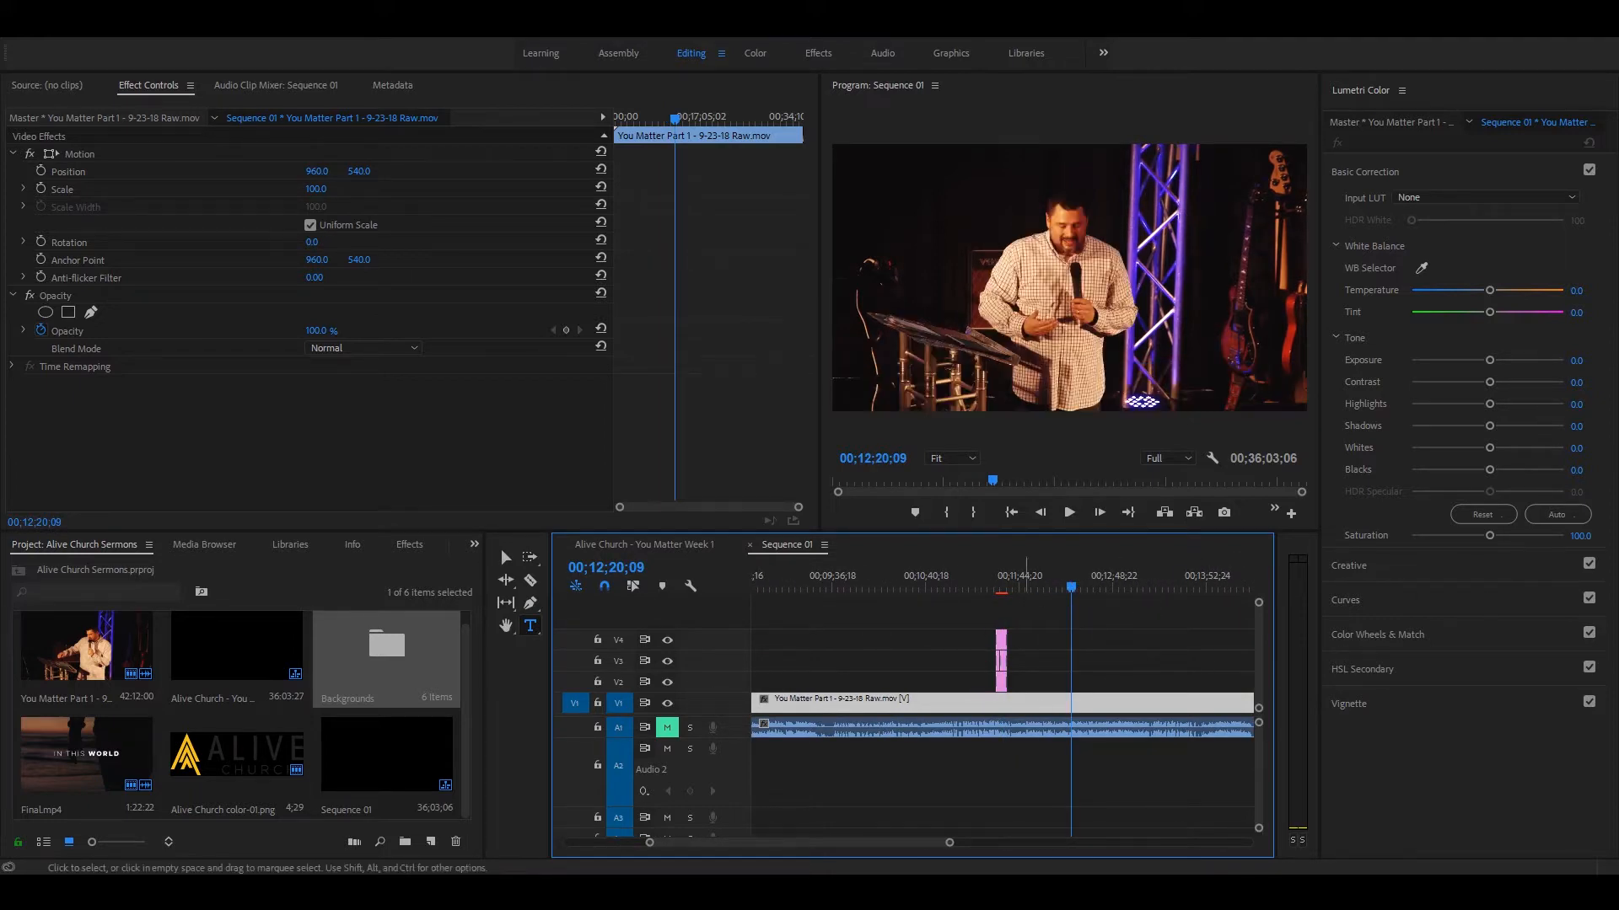
key(equal)
drag(810, 614, 891, 658)
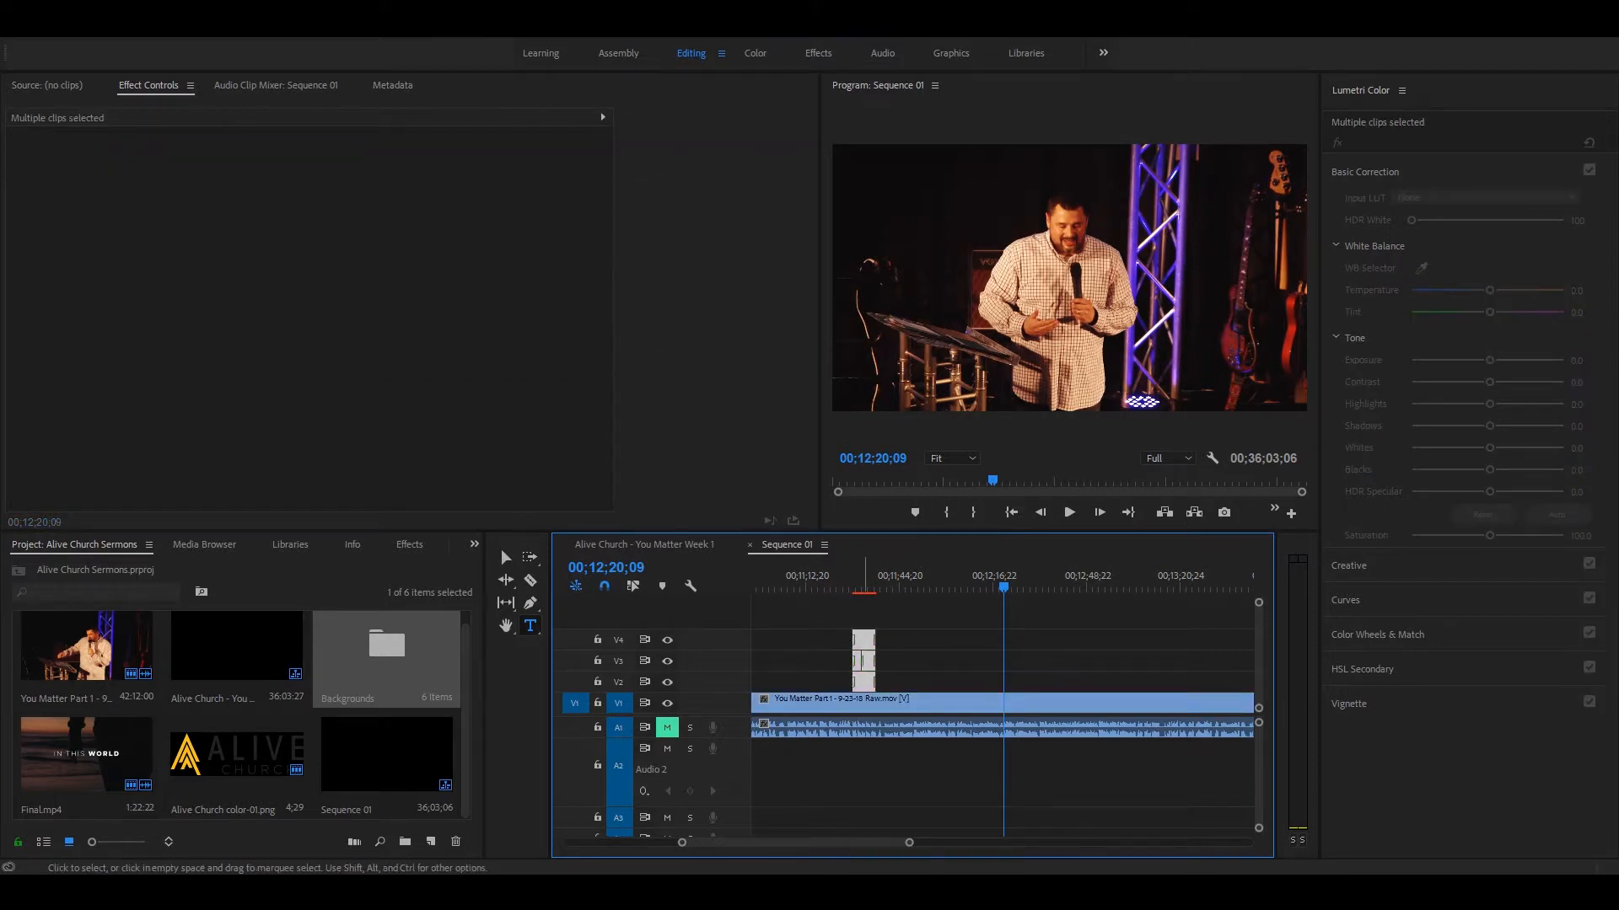
drag(872, 657, 1020, 656)
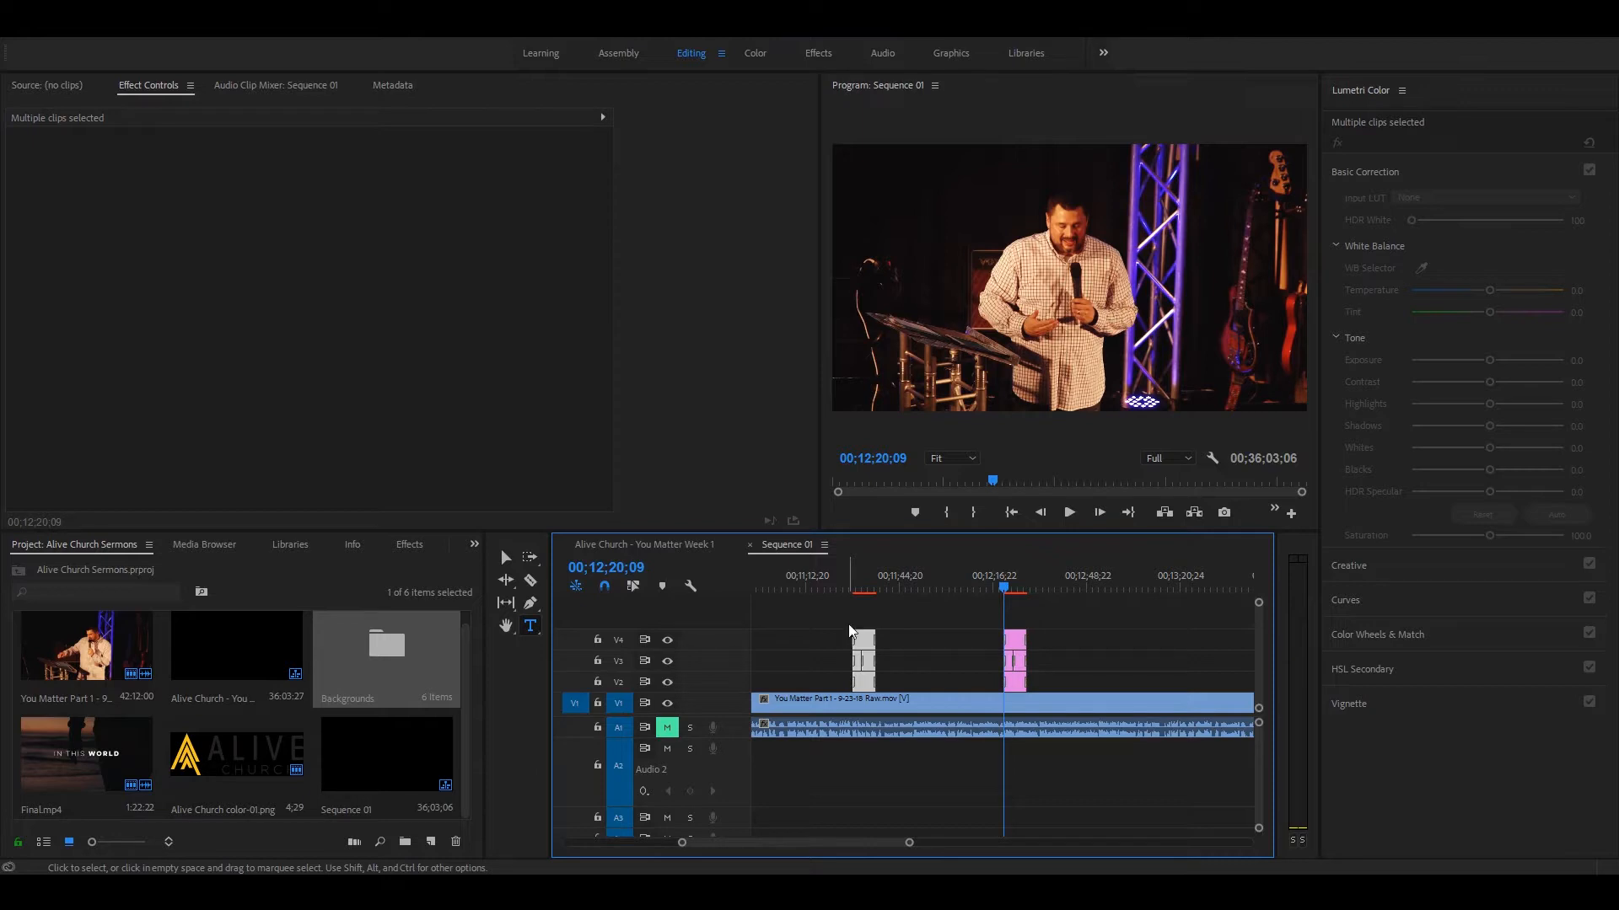
key(space)
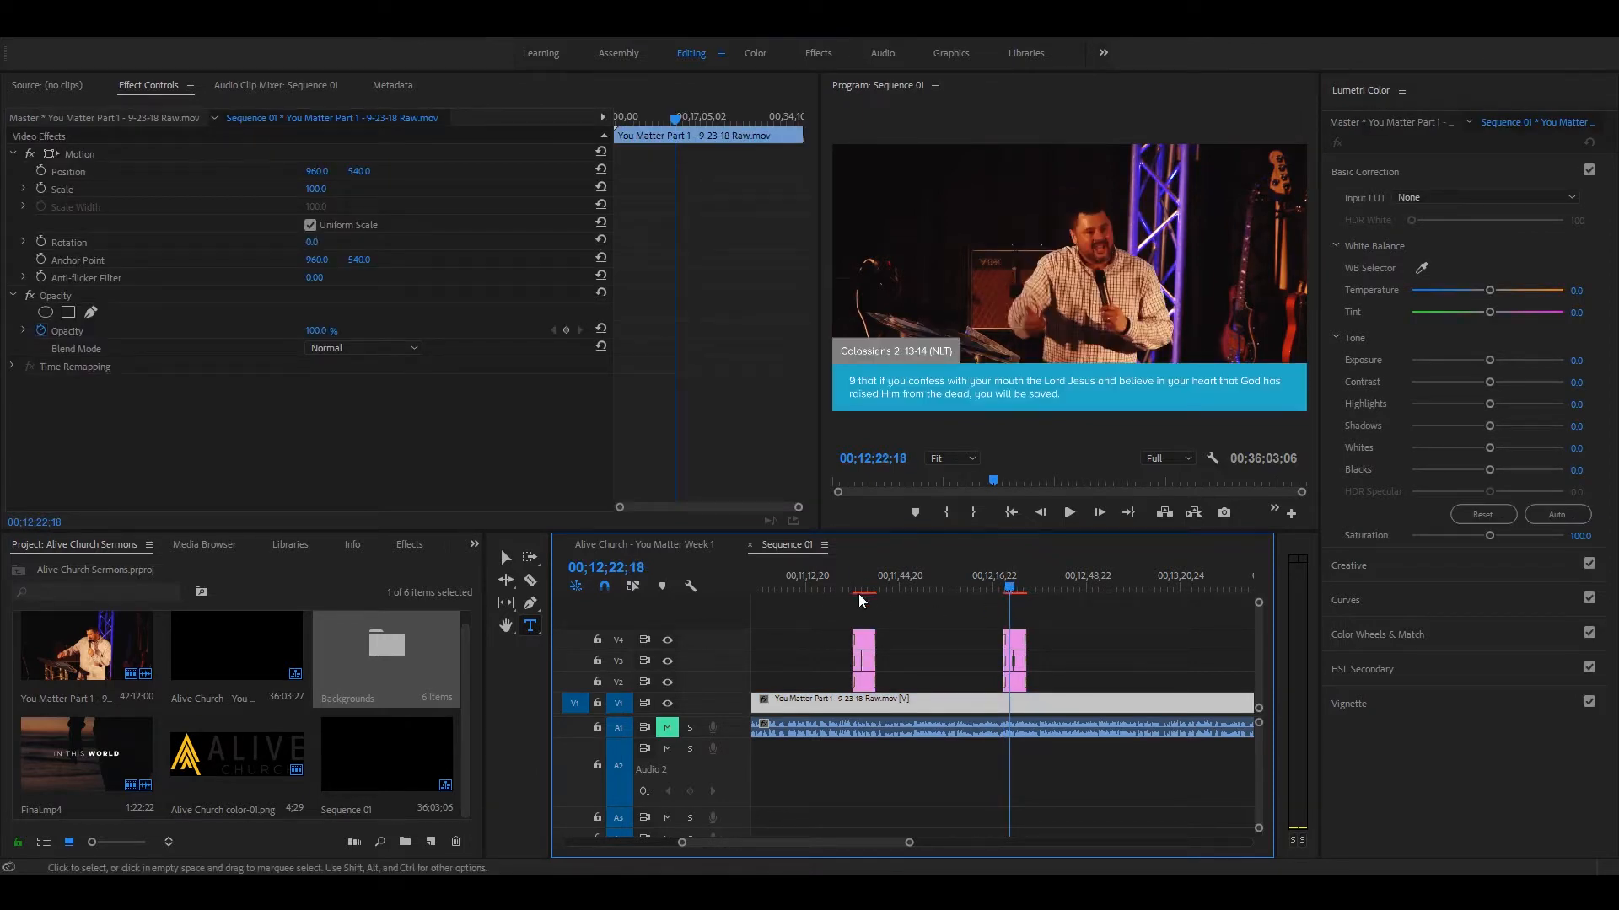
drag(859, 584, 857, 584)
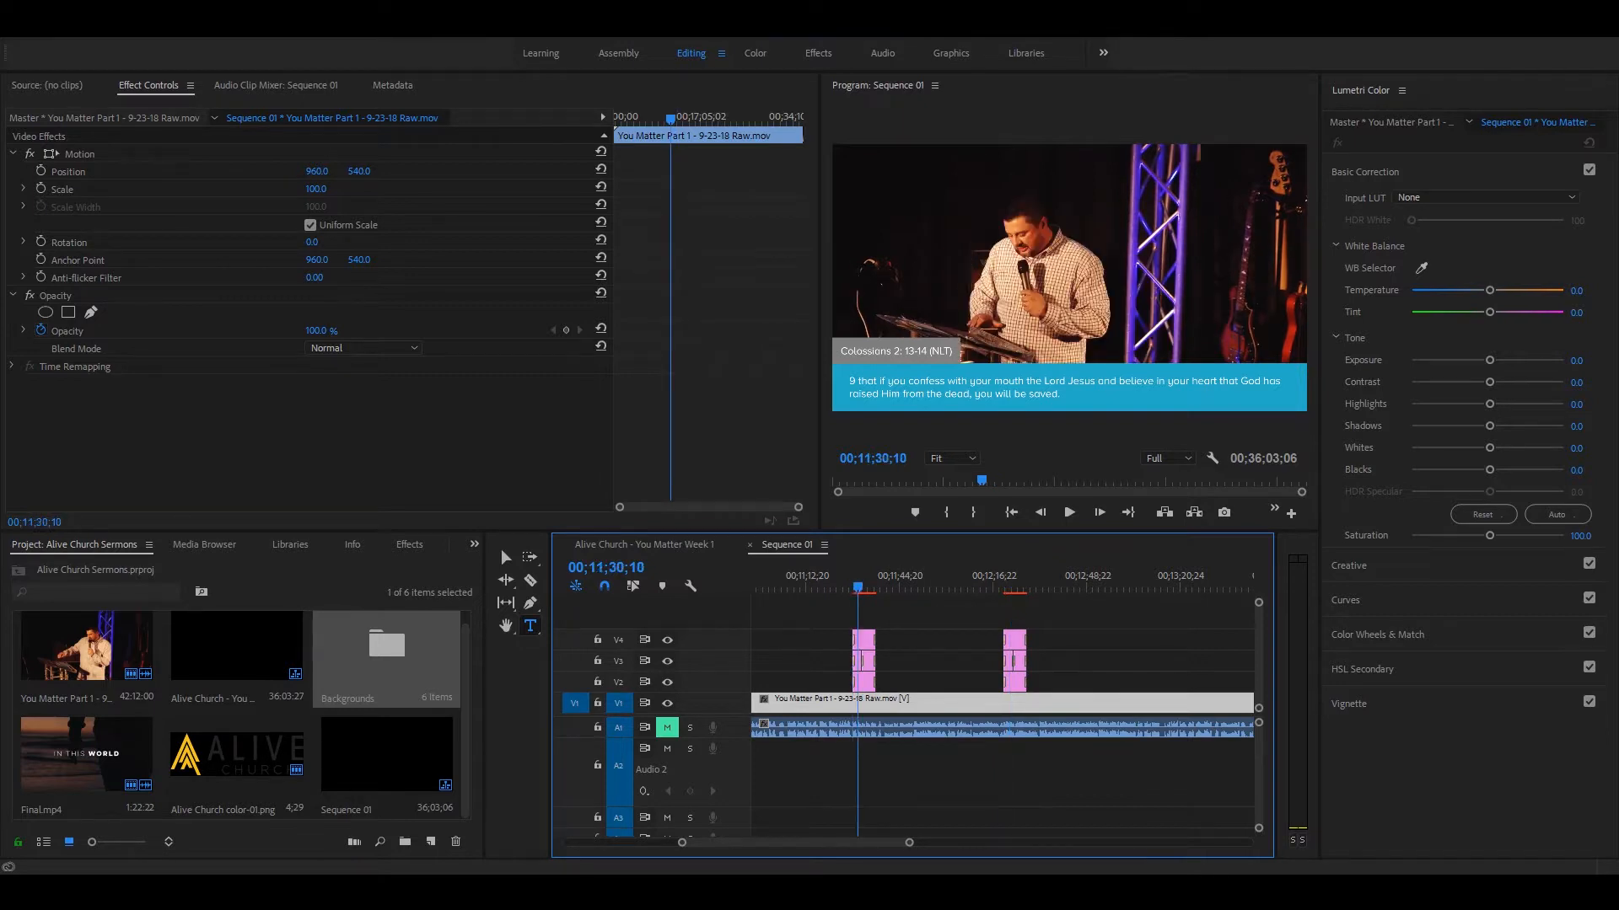
Step: Change the reference tab text in the copied V4 lower third at 00;12;22;10 to "Matthew 1"
click(1006, 588)
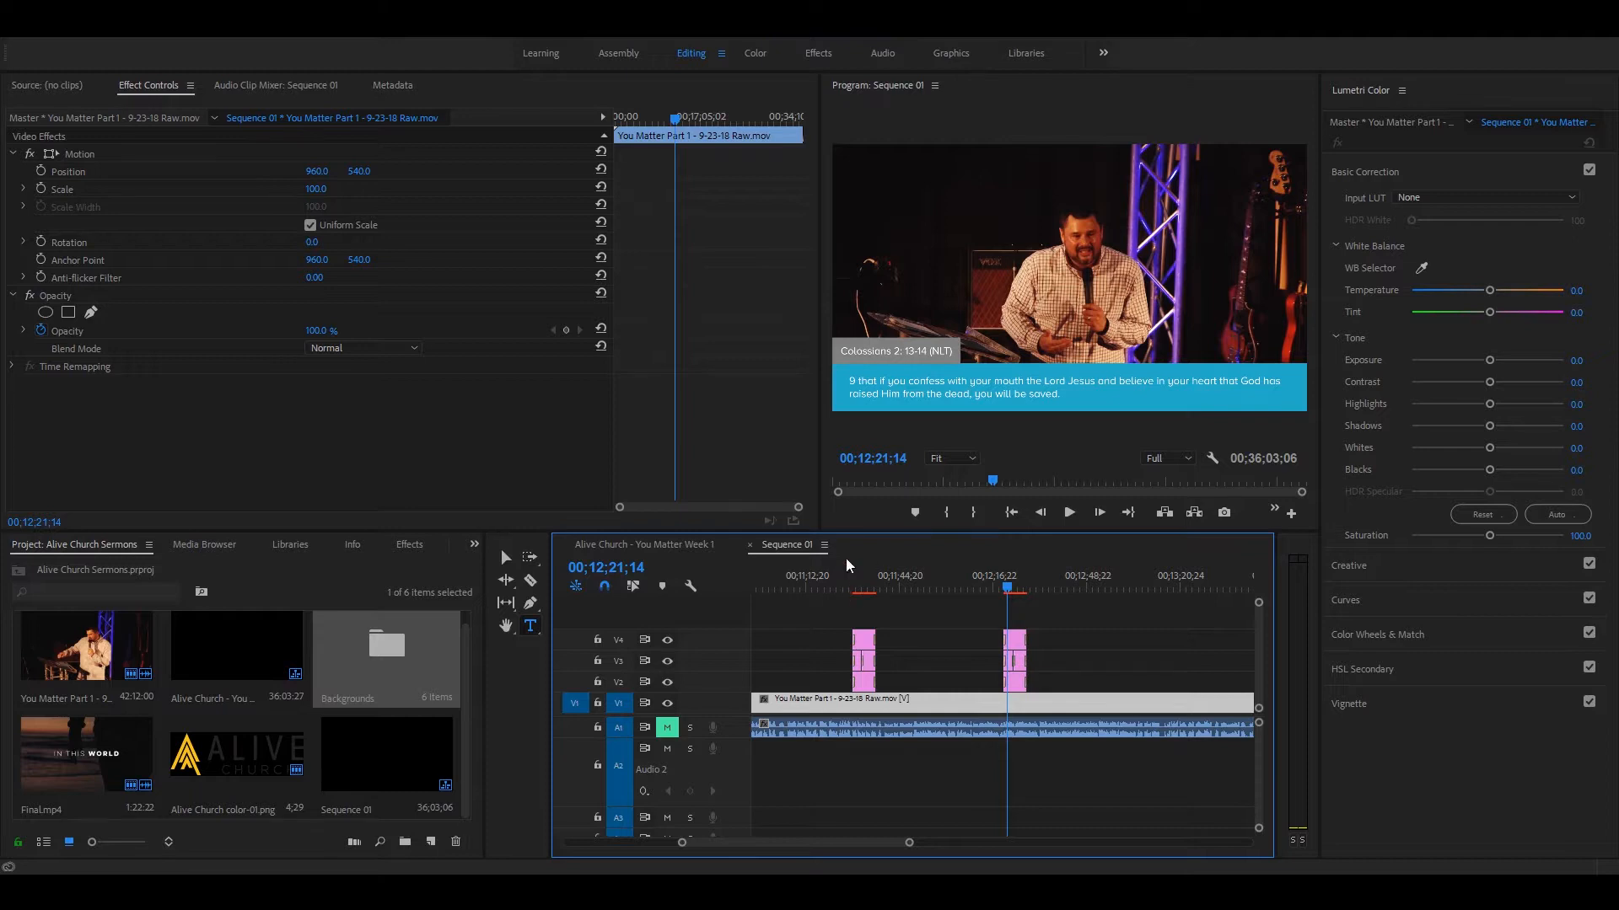
key(=)
key(=)
key(=)
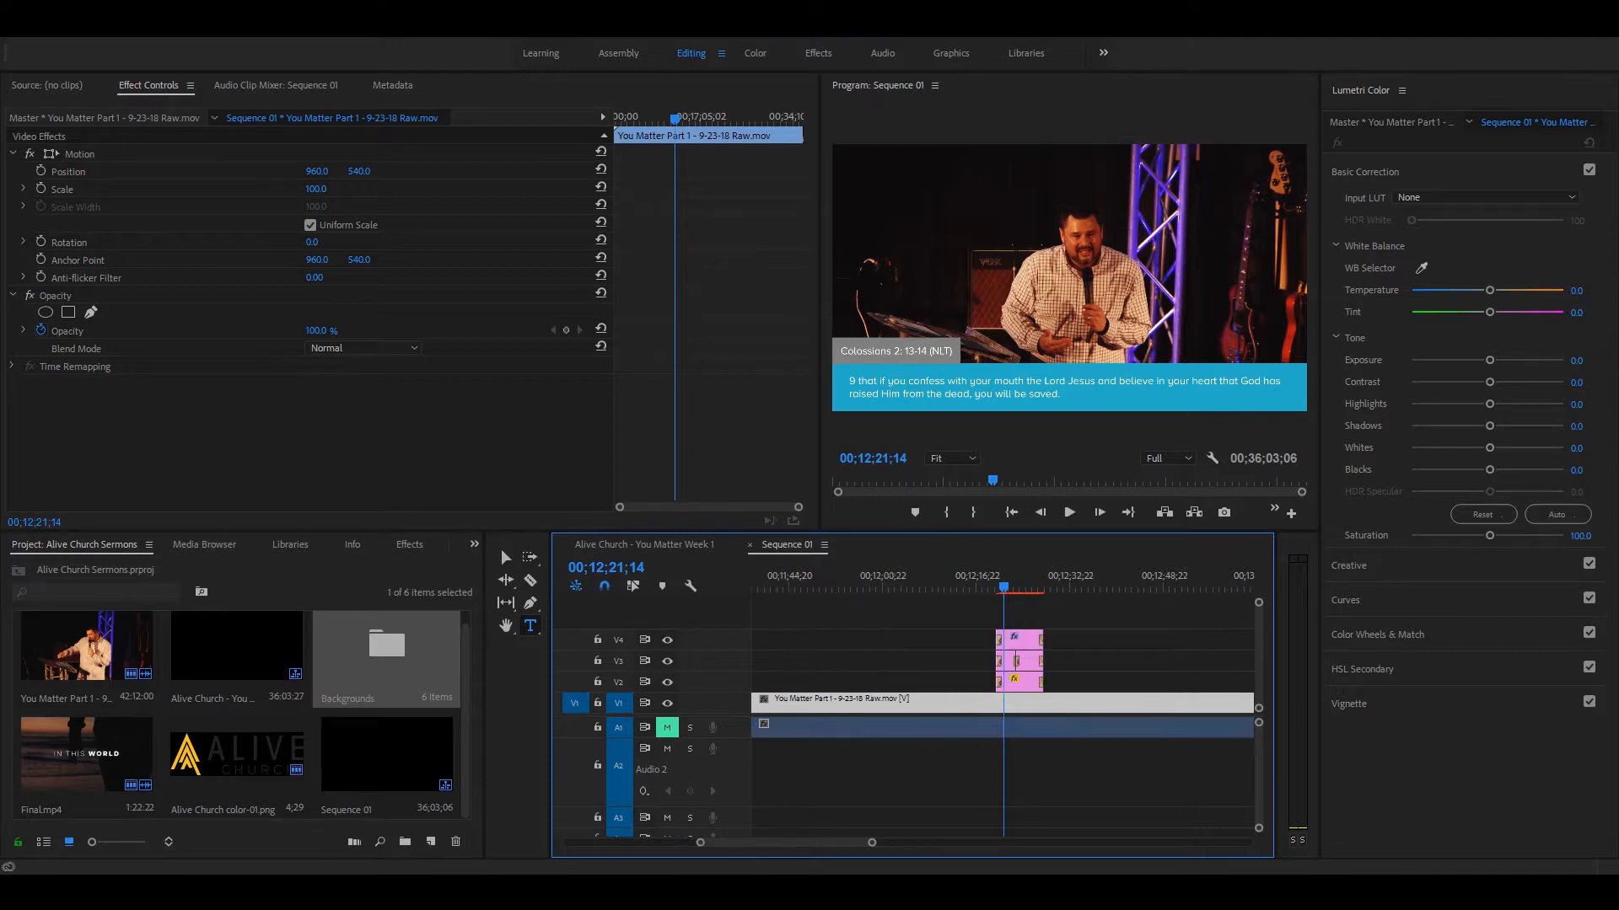
click(1023, 582)
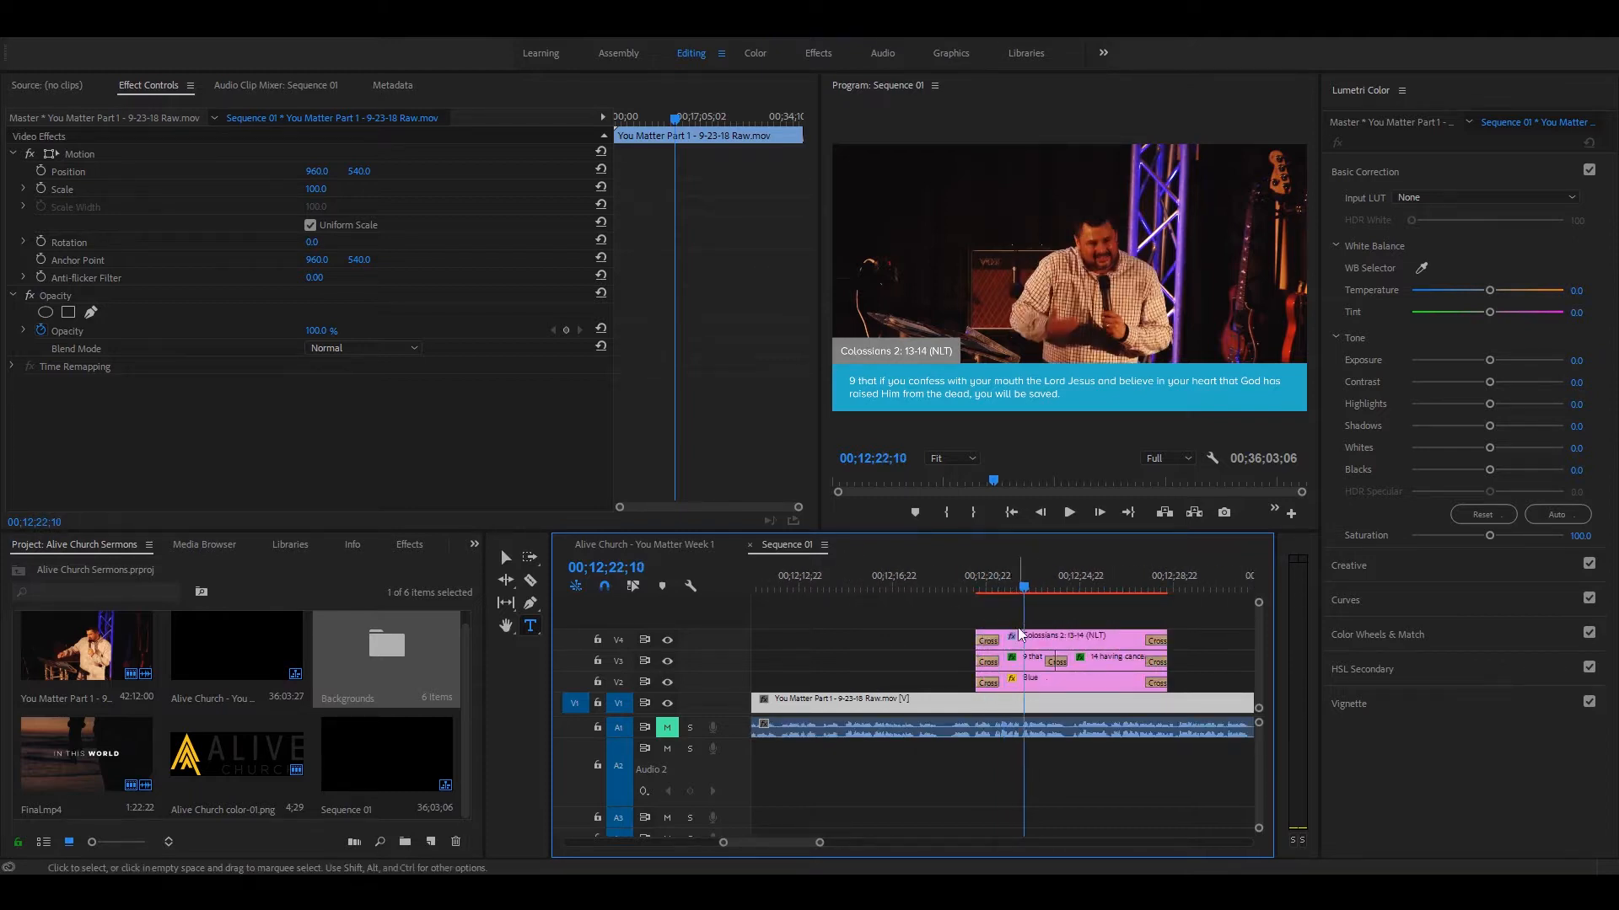
click(1023, 637)
double_click(895, 349)
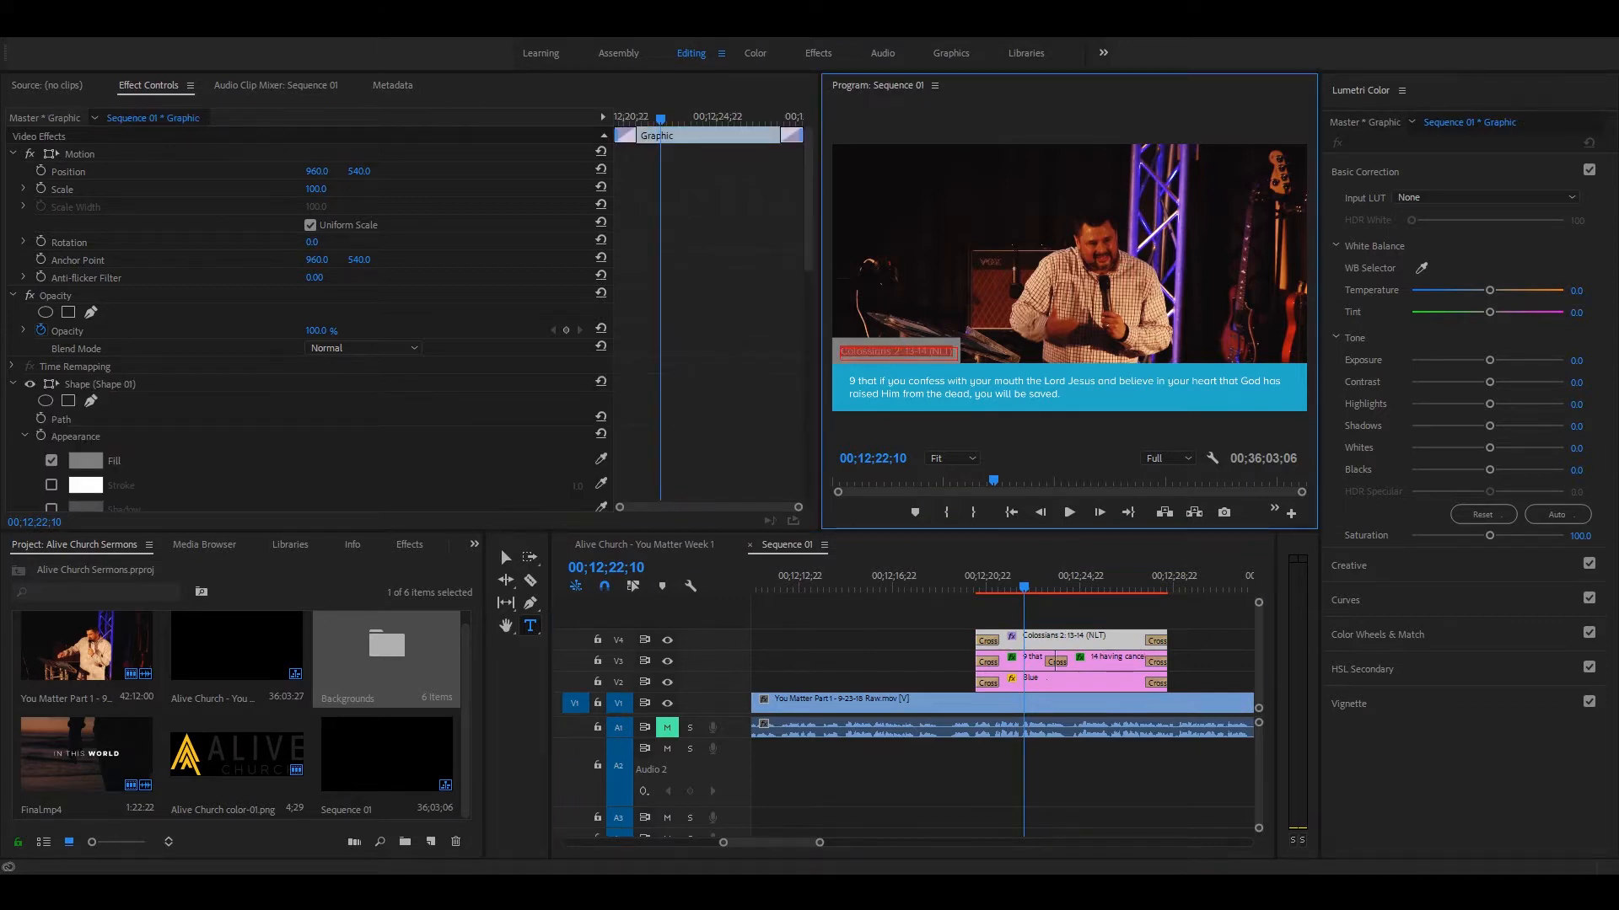
text(V)
Step: Shorten the copied group's first verse text to "9 that if you confess with your mouth the Lord Jesus saved."
click(1012, 385)
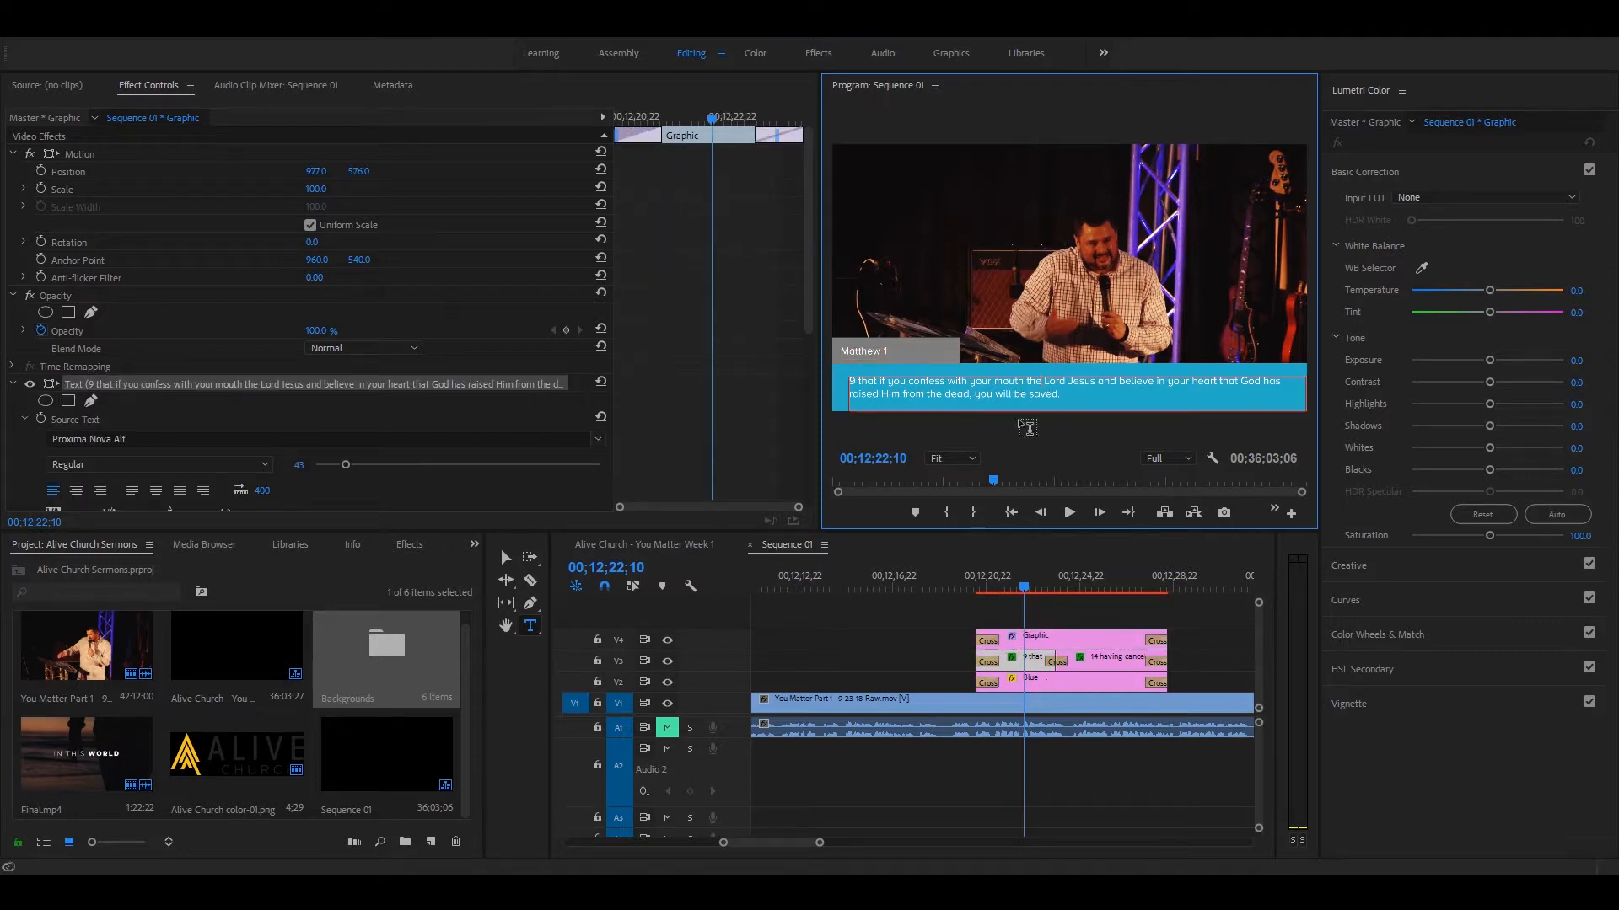
drag(1057, 397, 998, 380)
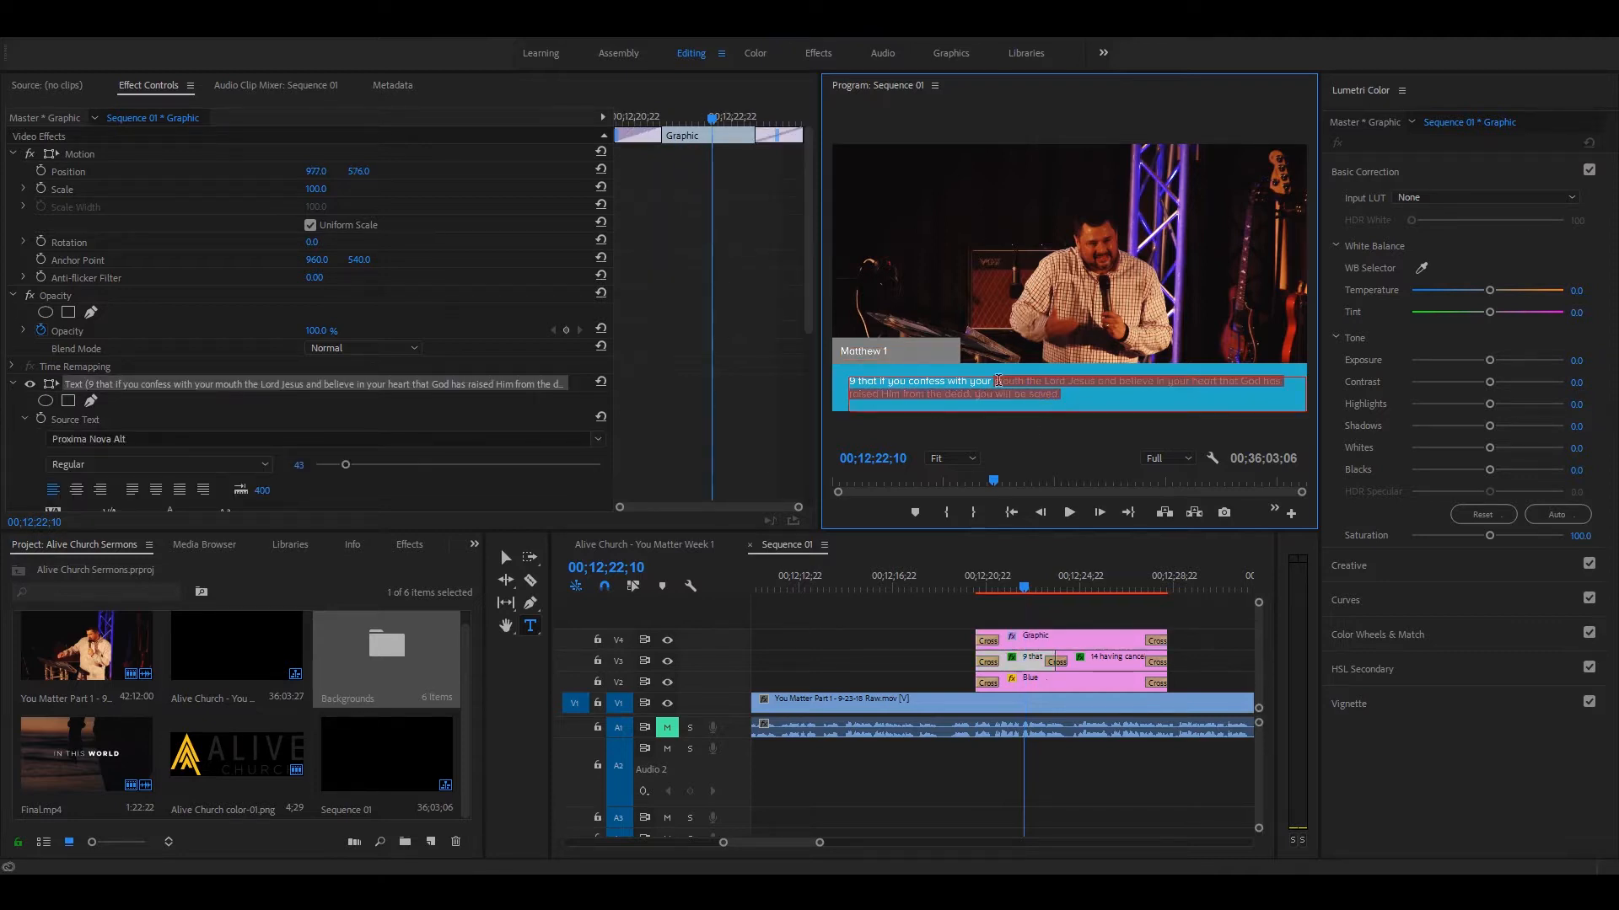
click(874, 377)
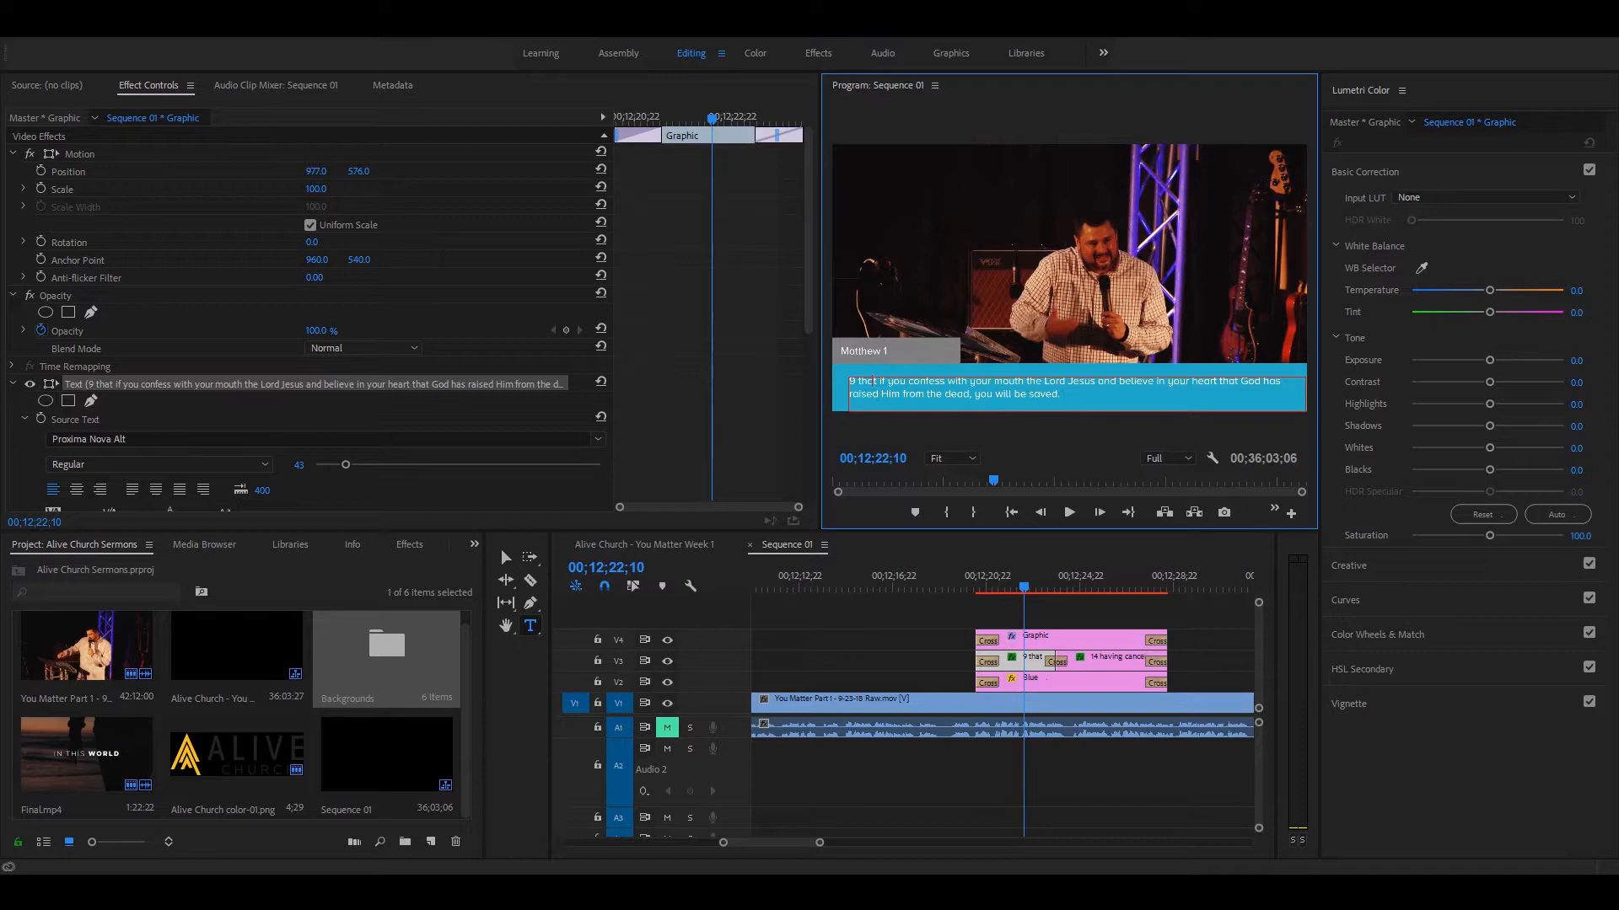
drag(1097, 380, 1026, 394)
key(BackSpace)
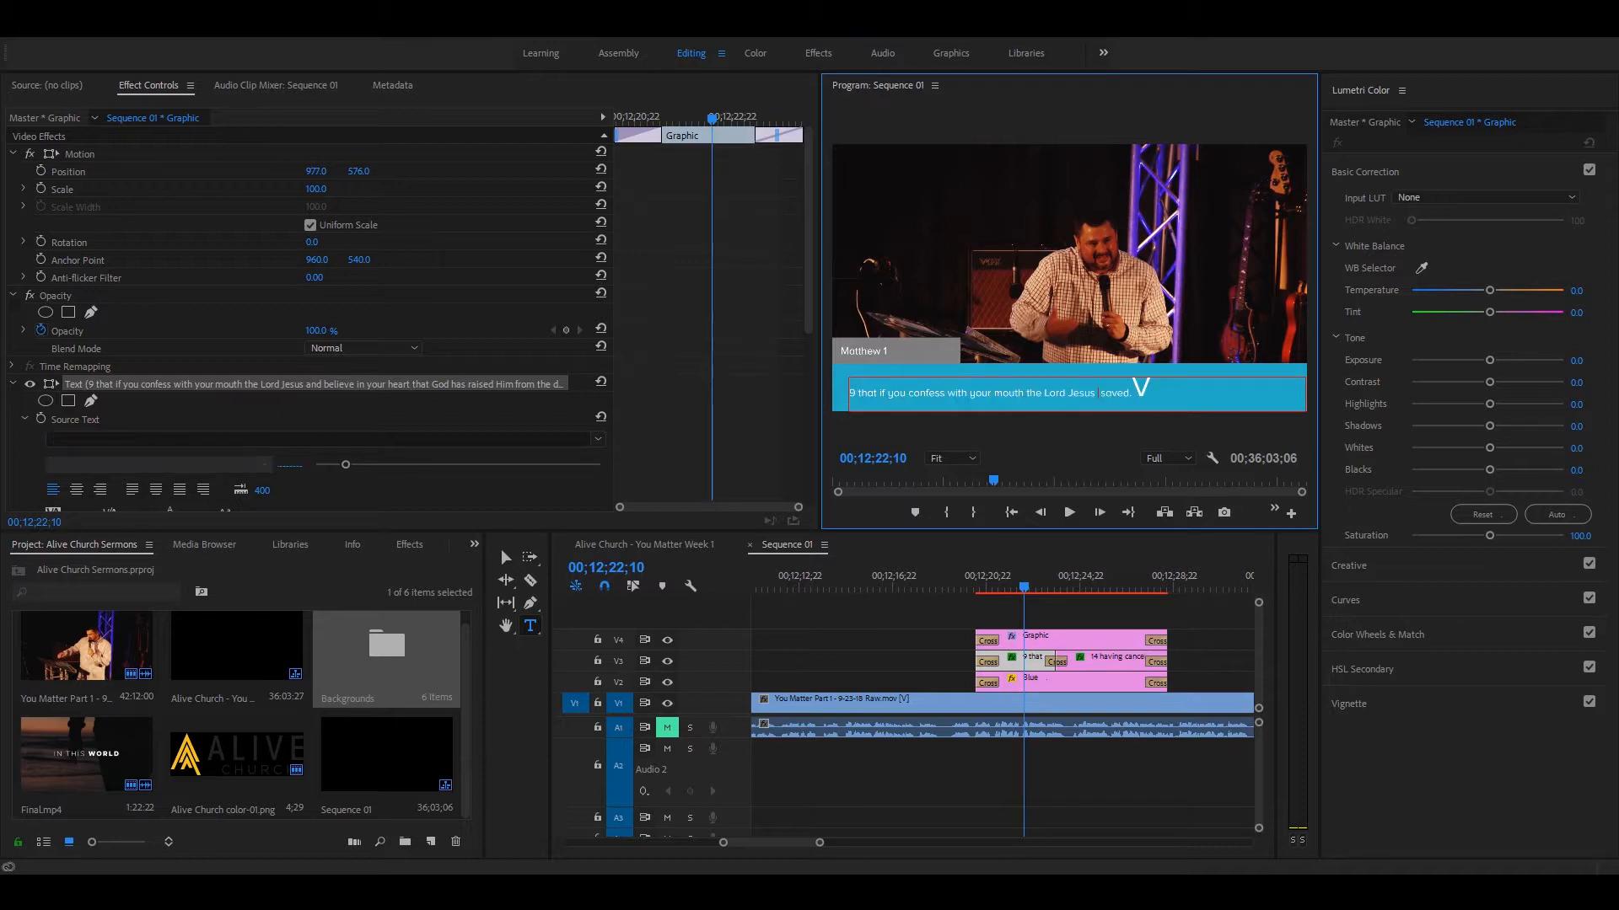
click(1148, 382)
key(BackSpace)
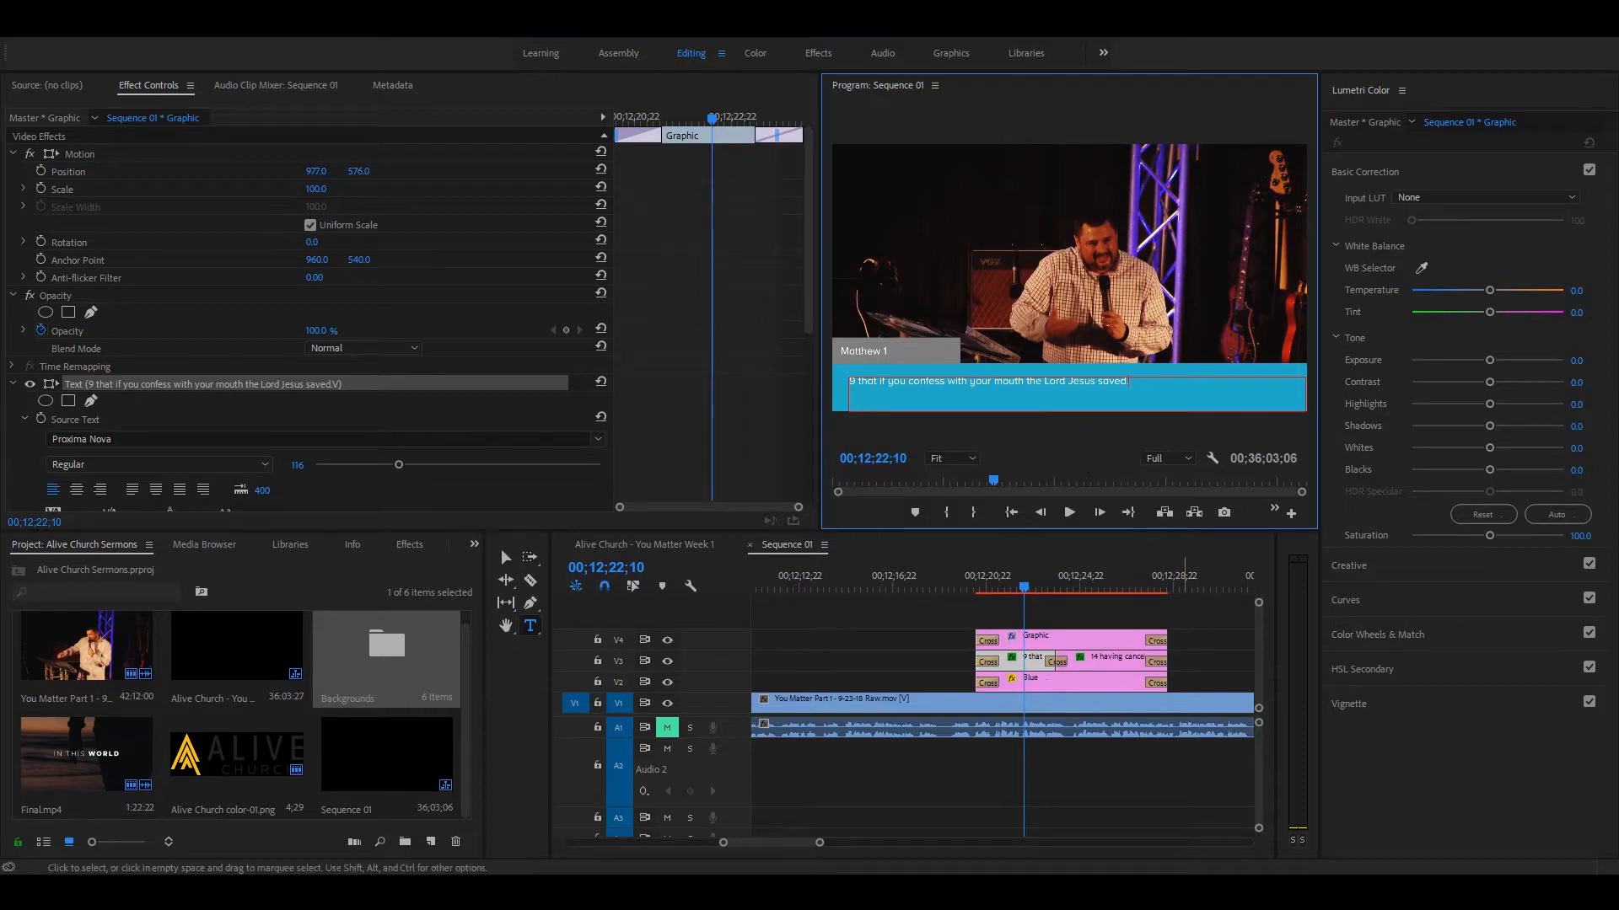
click(1192, 647)
Step: Compare the original Colossians lower third at 00;11;29;23 with the edited Matthew 1 copy at 00;12;21;06
key(minus)
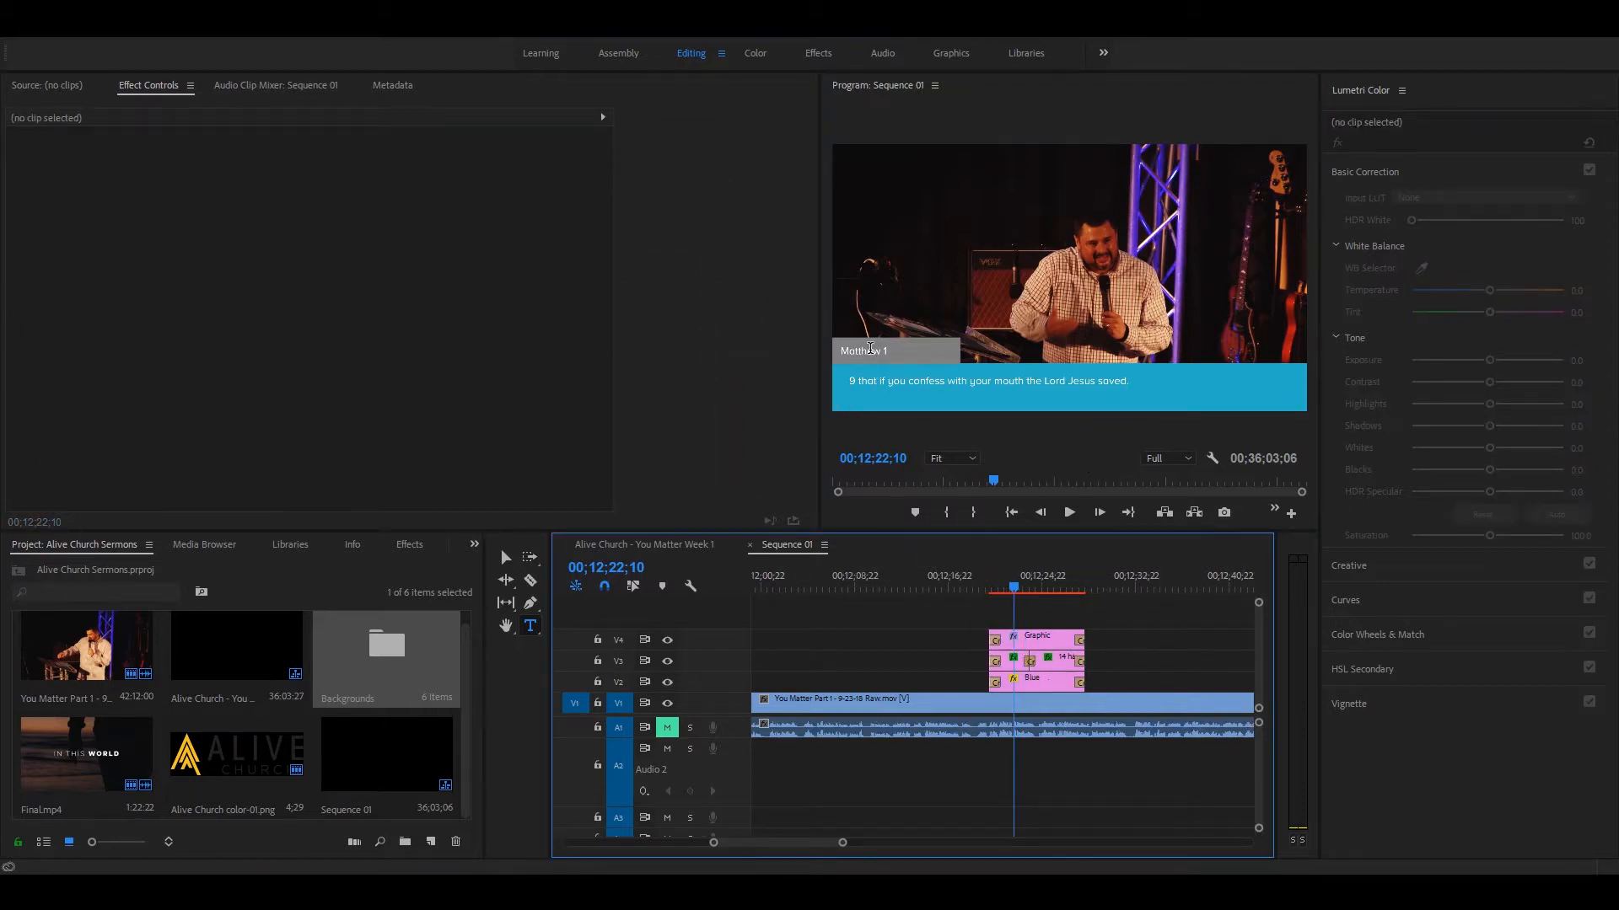
key(minus)
key(minus)
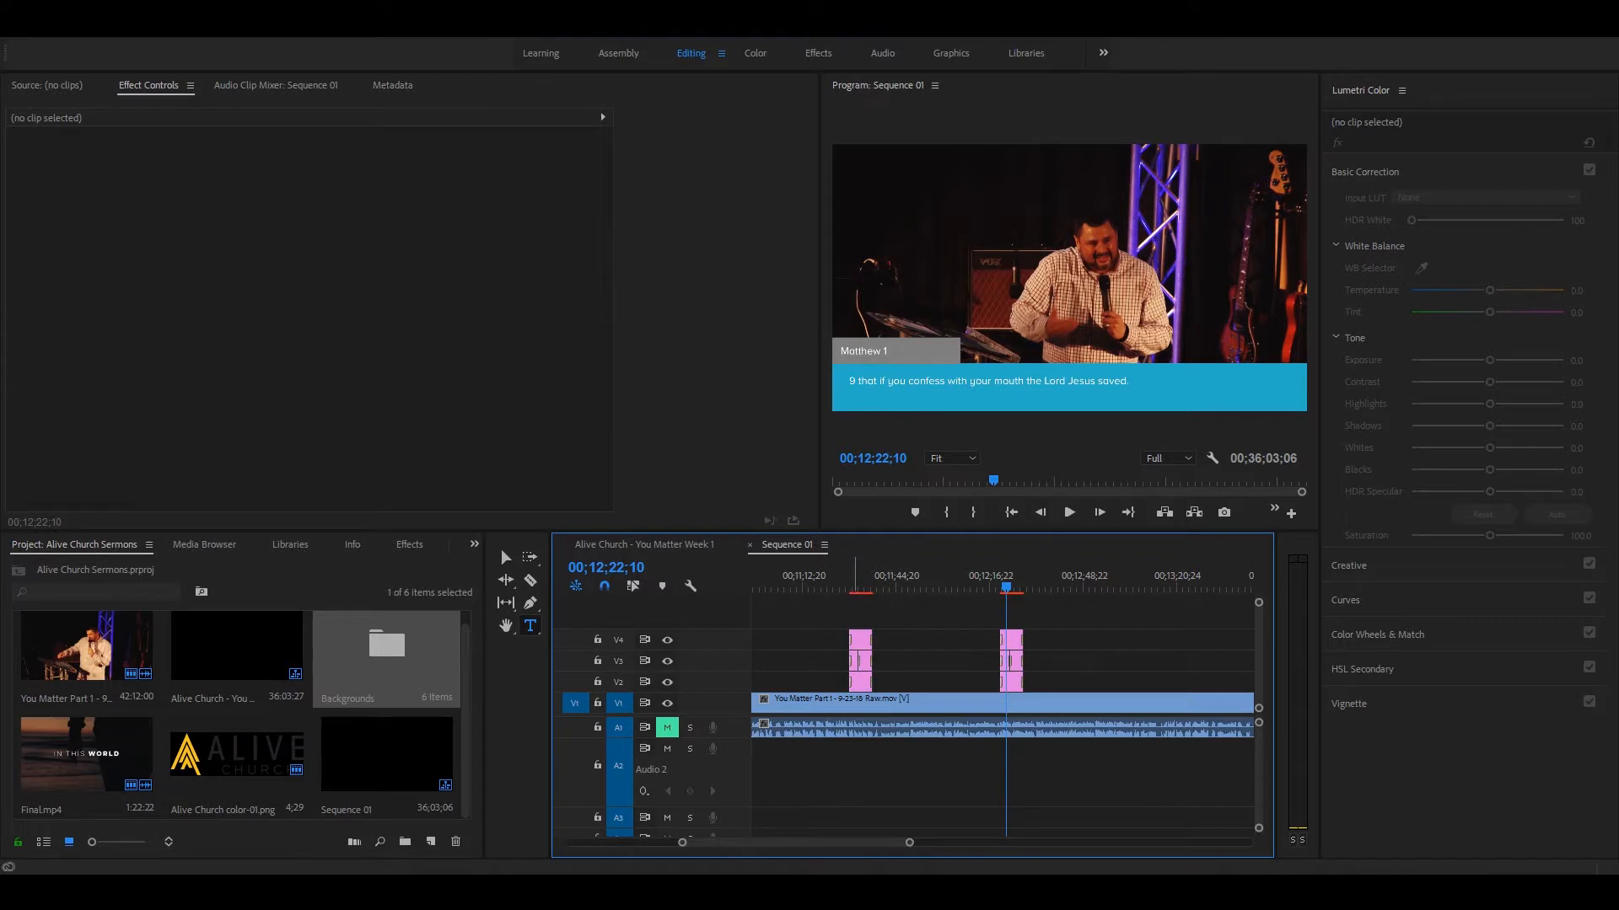
click(856, 588)
key(equal)
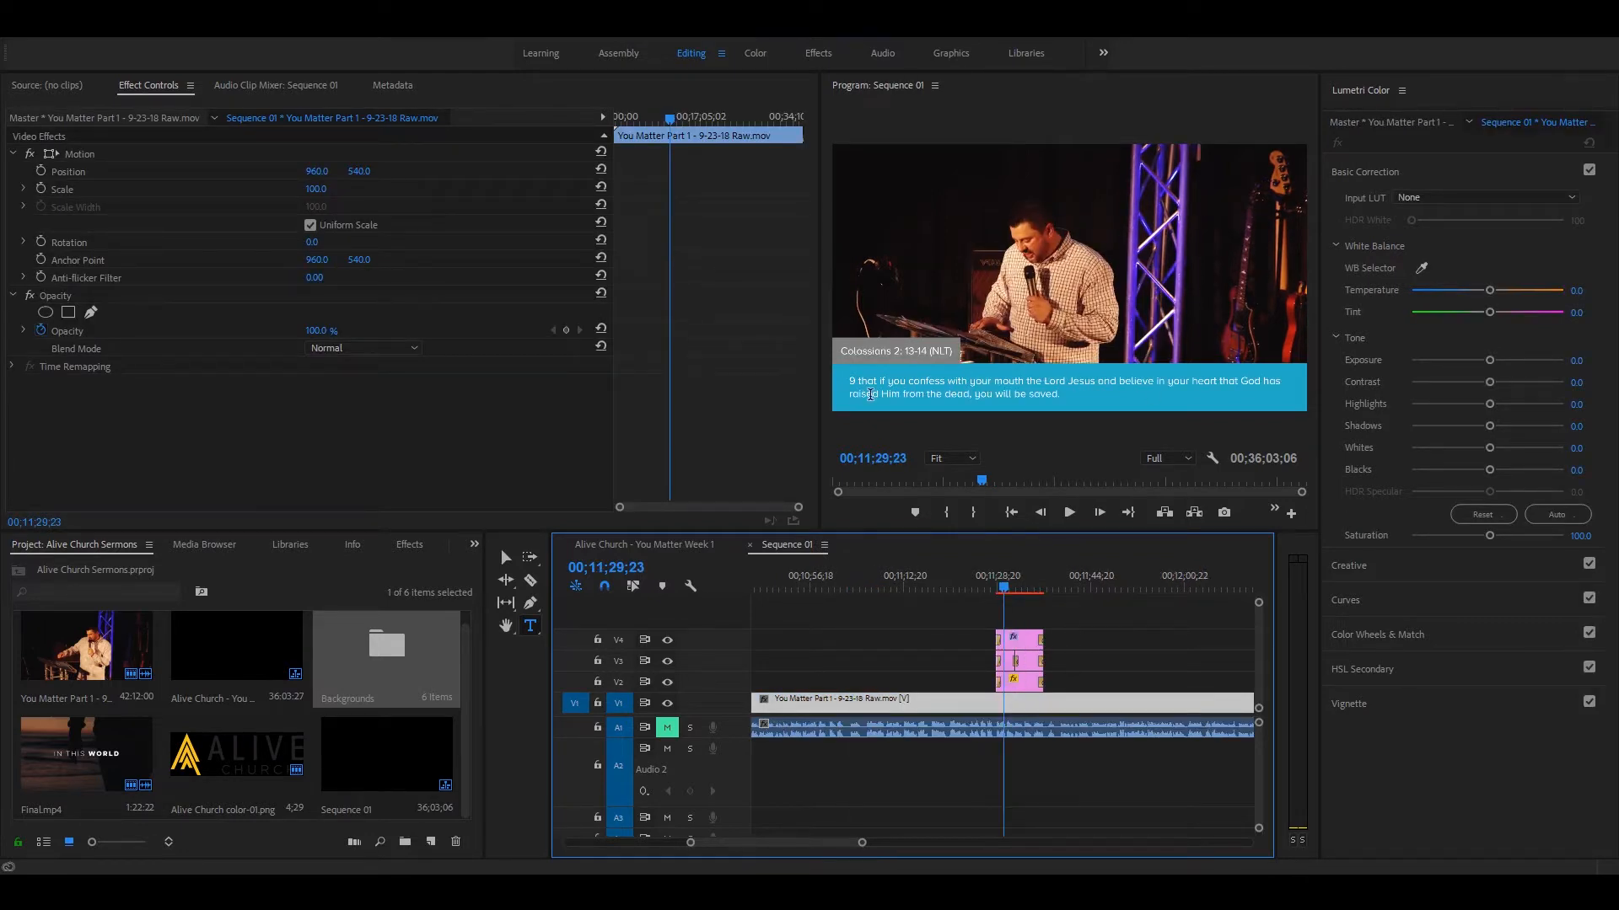
key(minus)
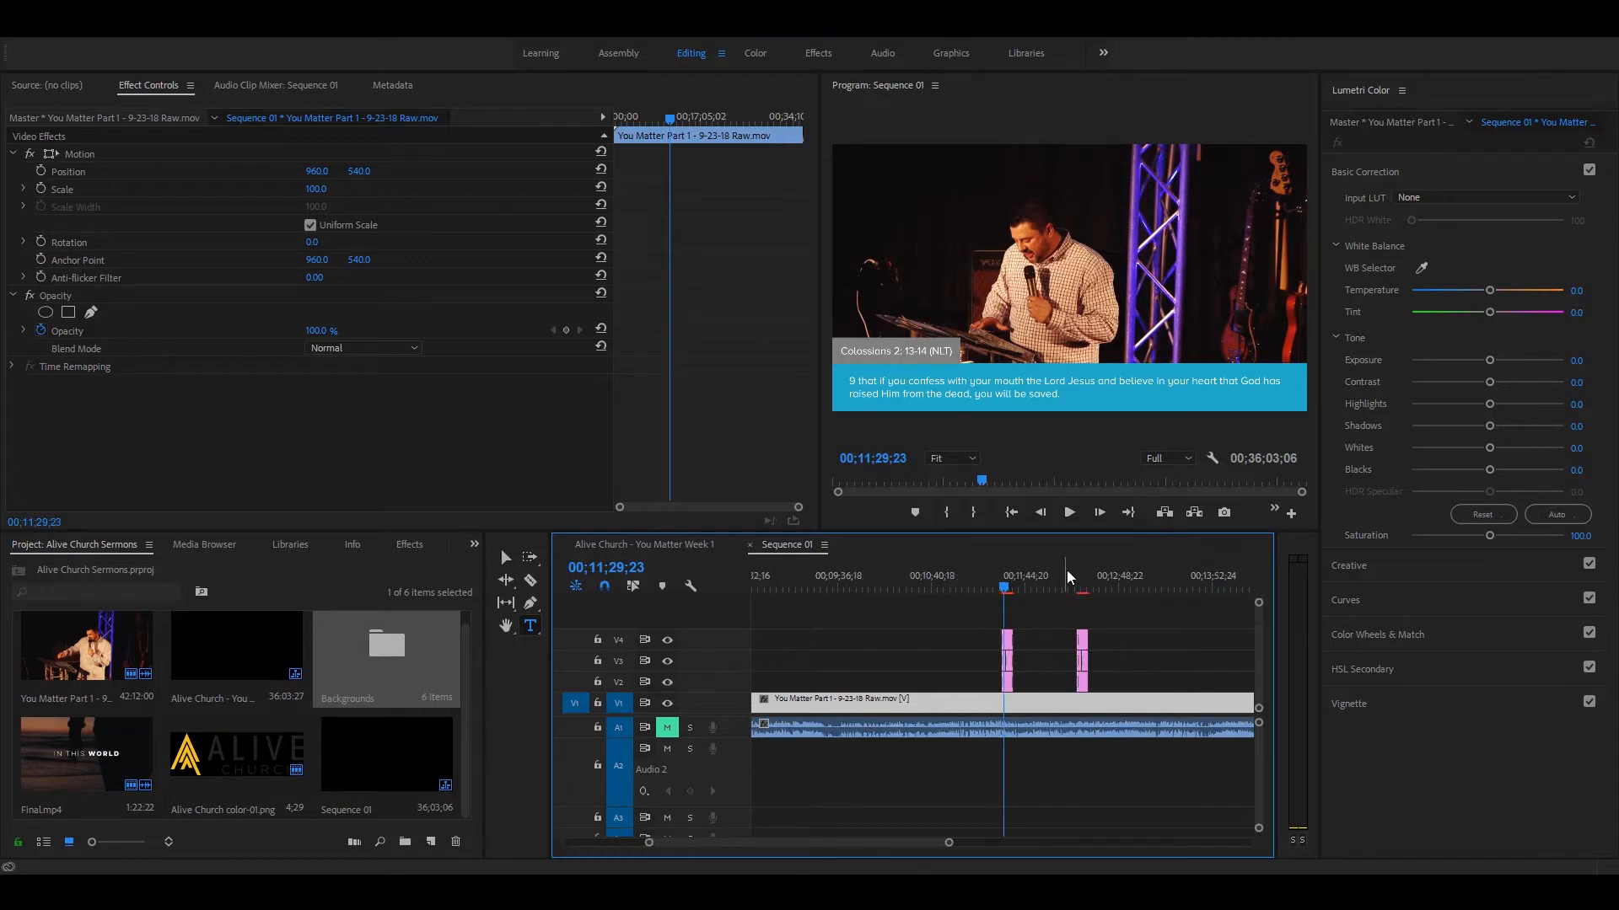
click(1081, 578)
key(equal)
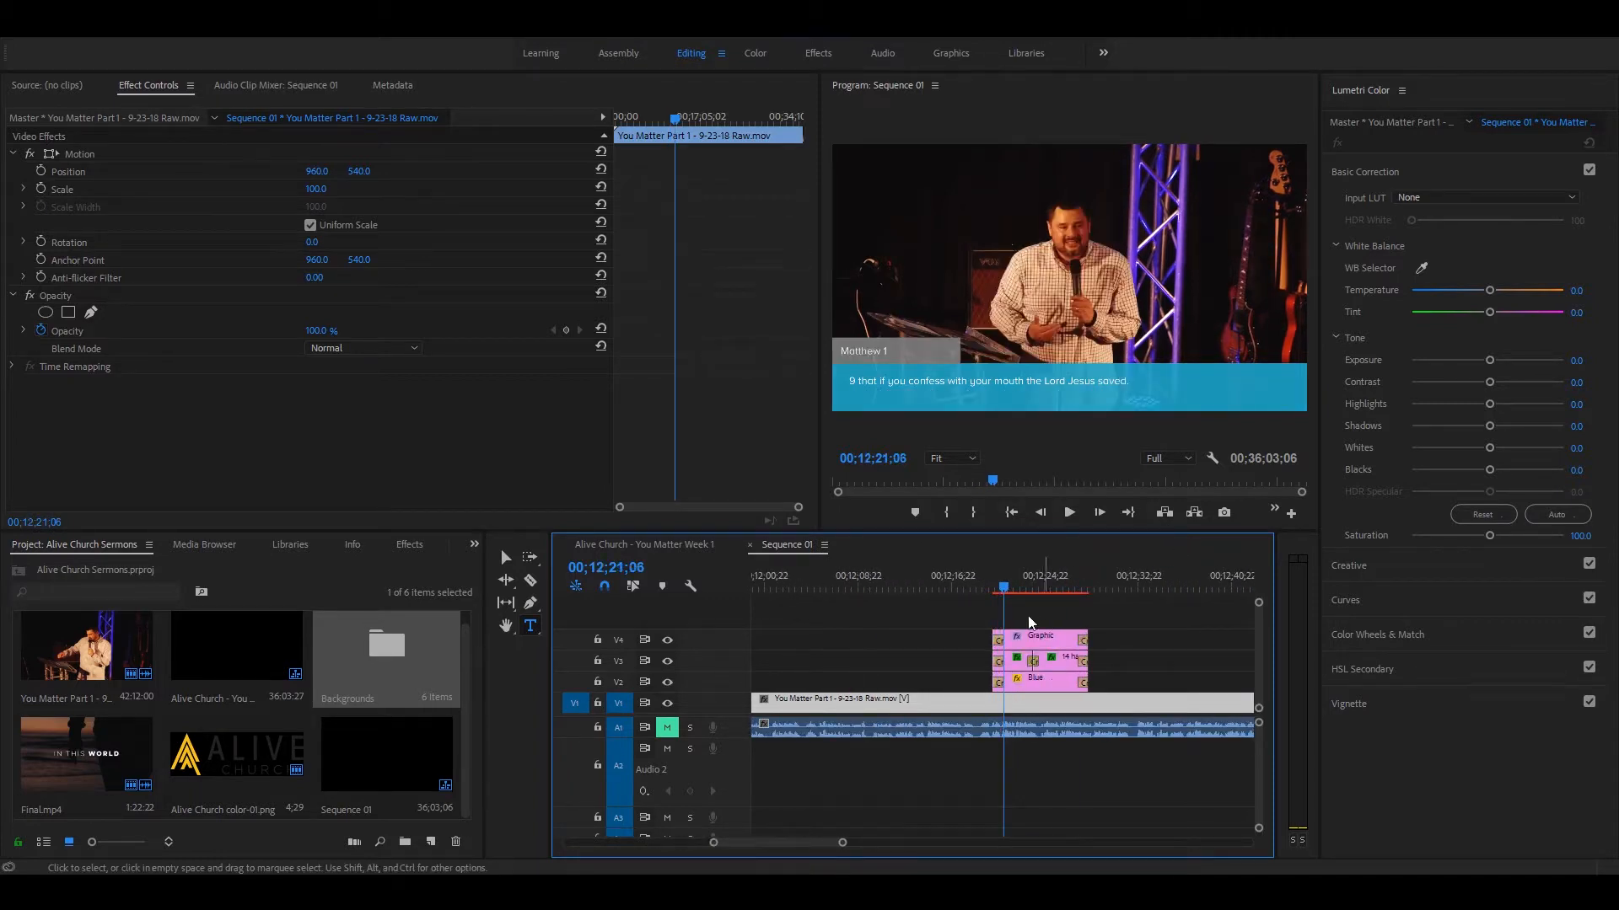
drag(971, 614, 1054, 683)
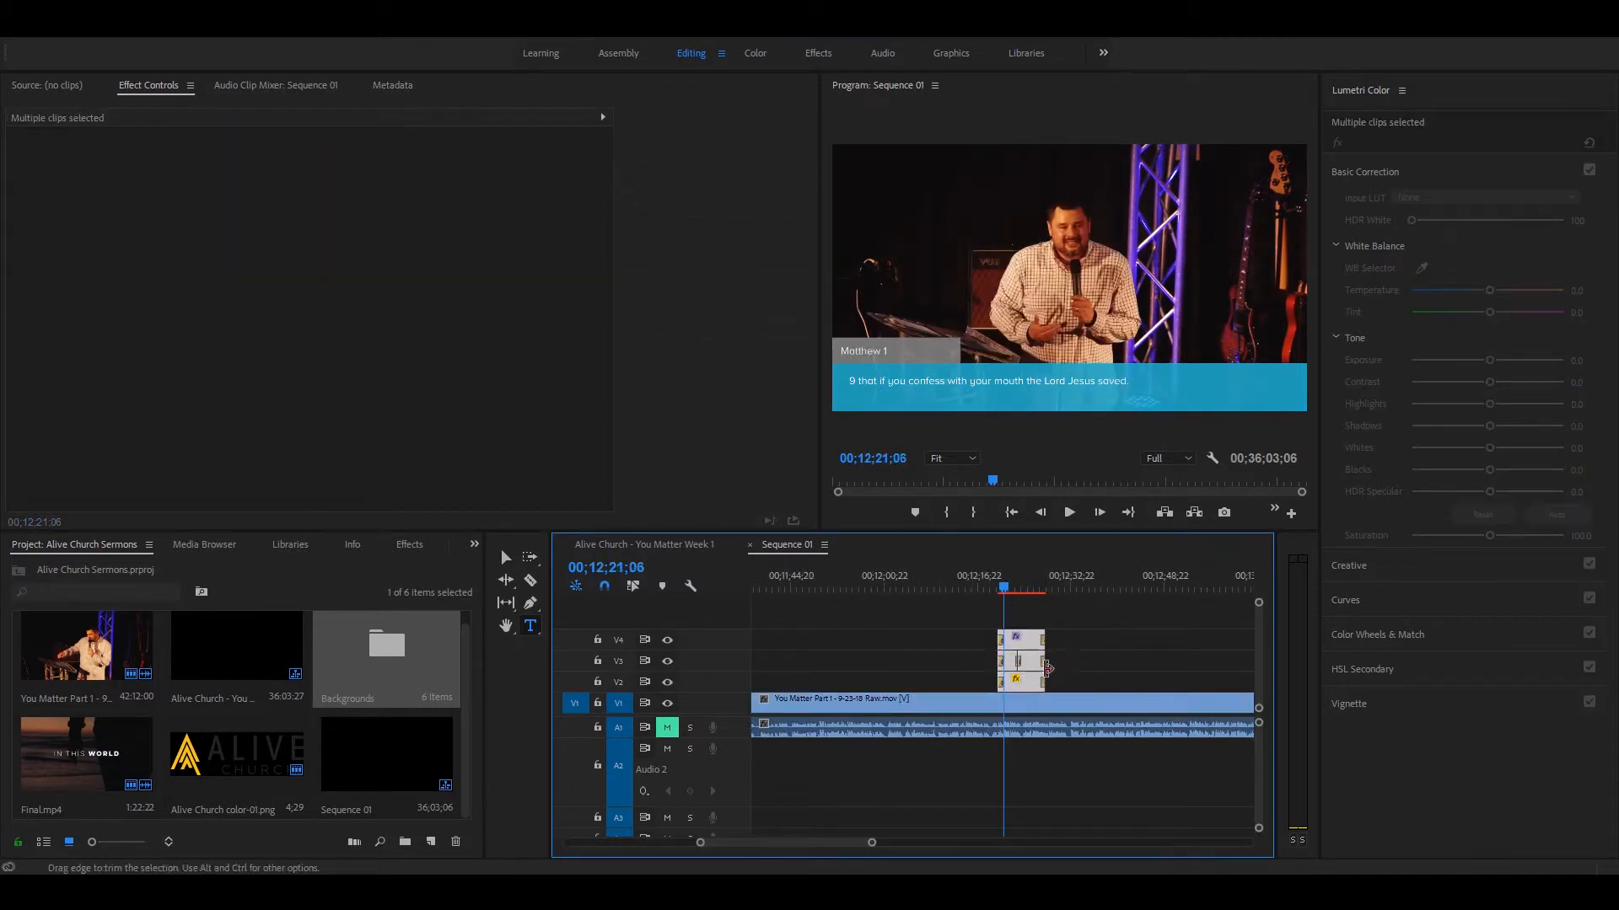
key(minus)
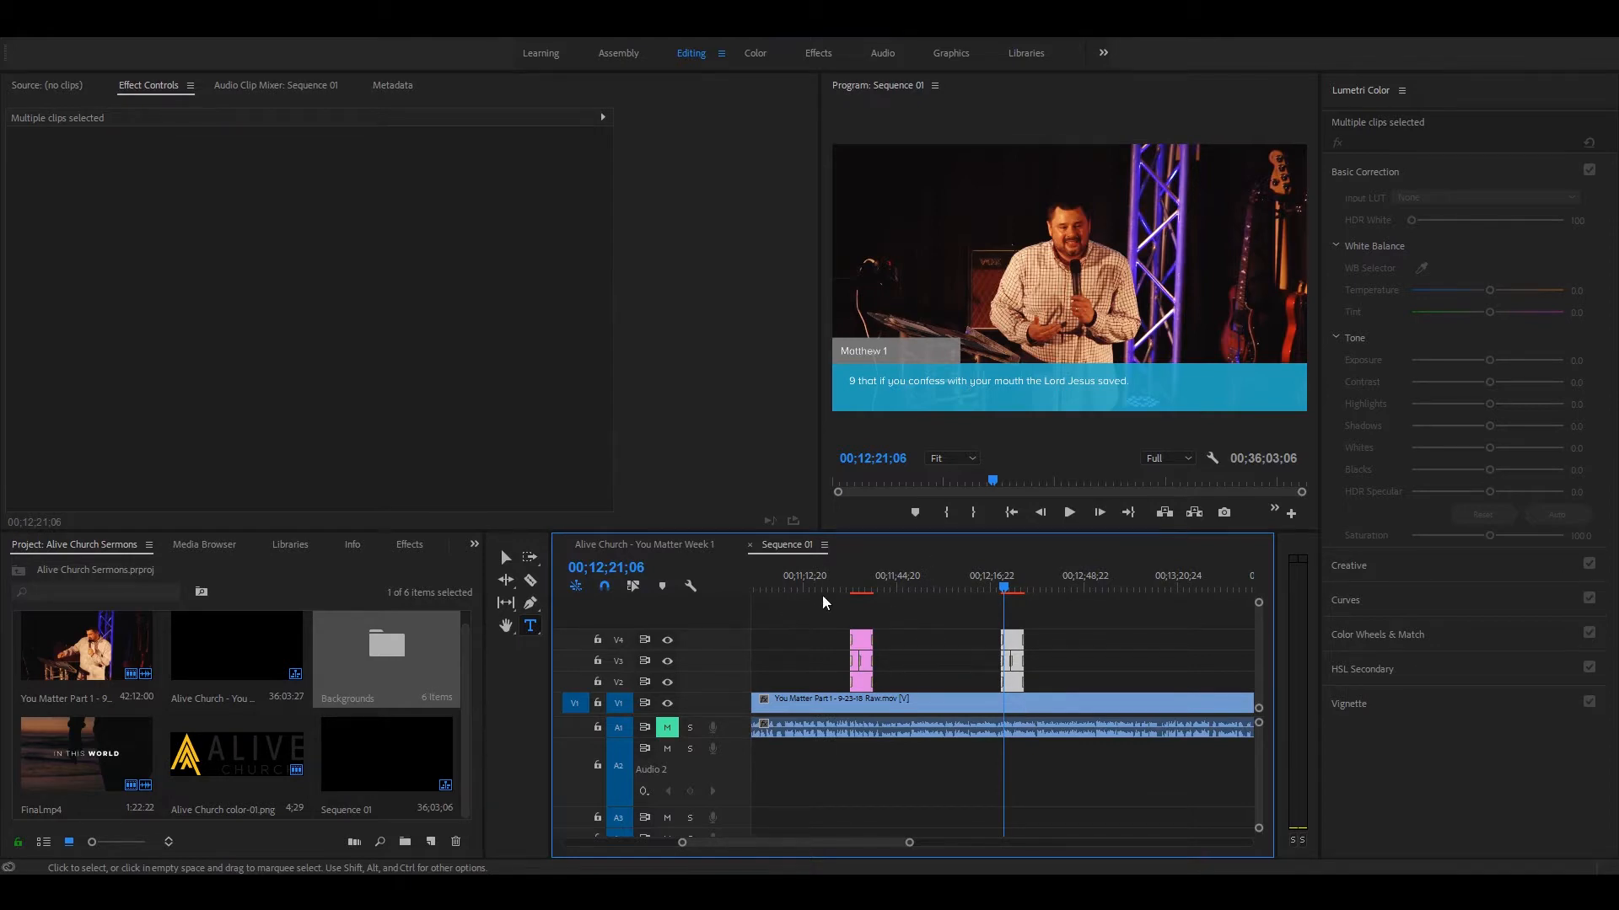
click(843, 702)
Step: Duplicate the original Colossians lower-third group on V2, V3 and V4 to about 18 seconds earlier, and check the copy at 00;11;12;25
click(855, 580)
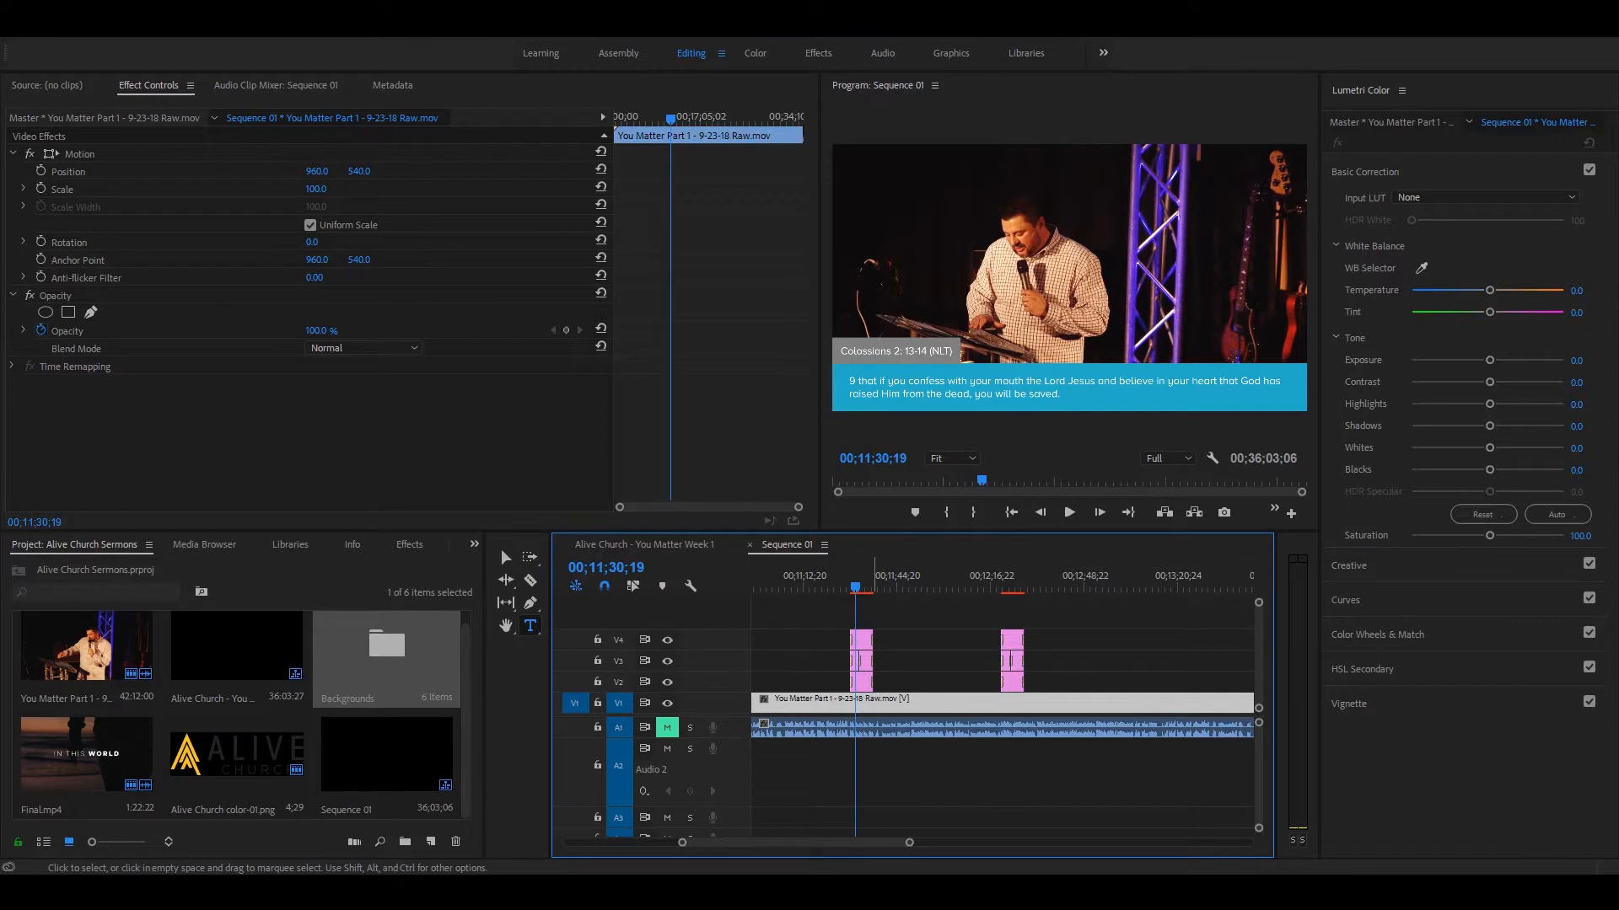
key(minus)
key(minus)
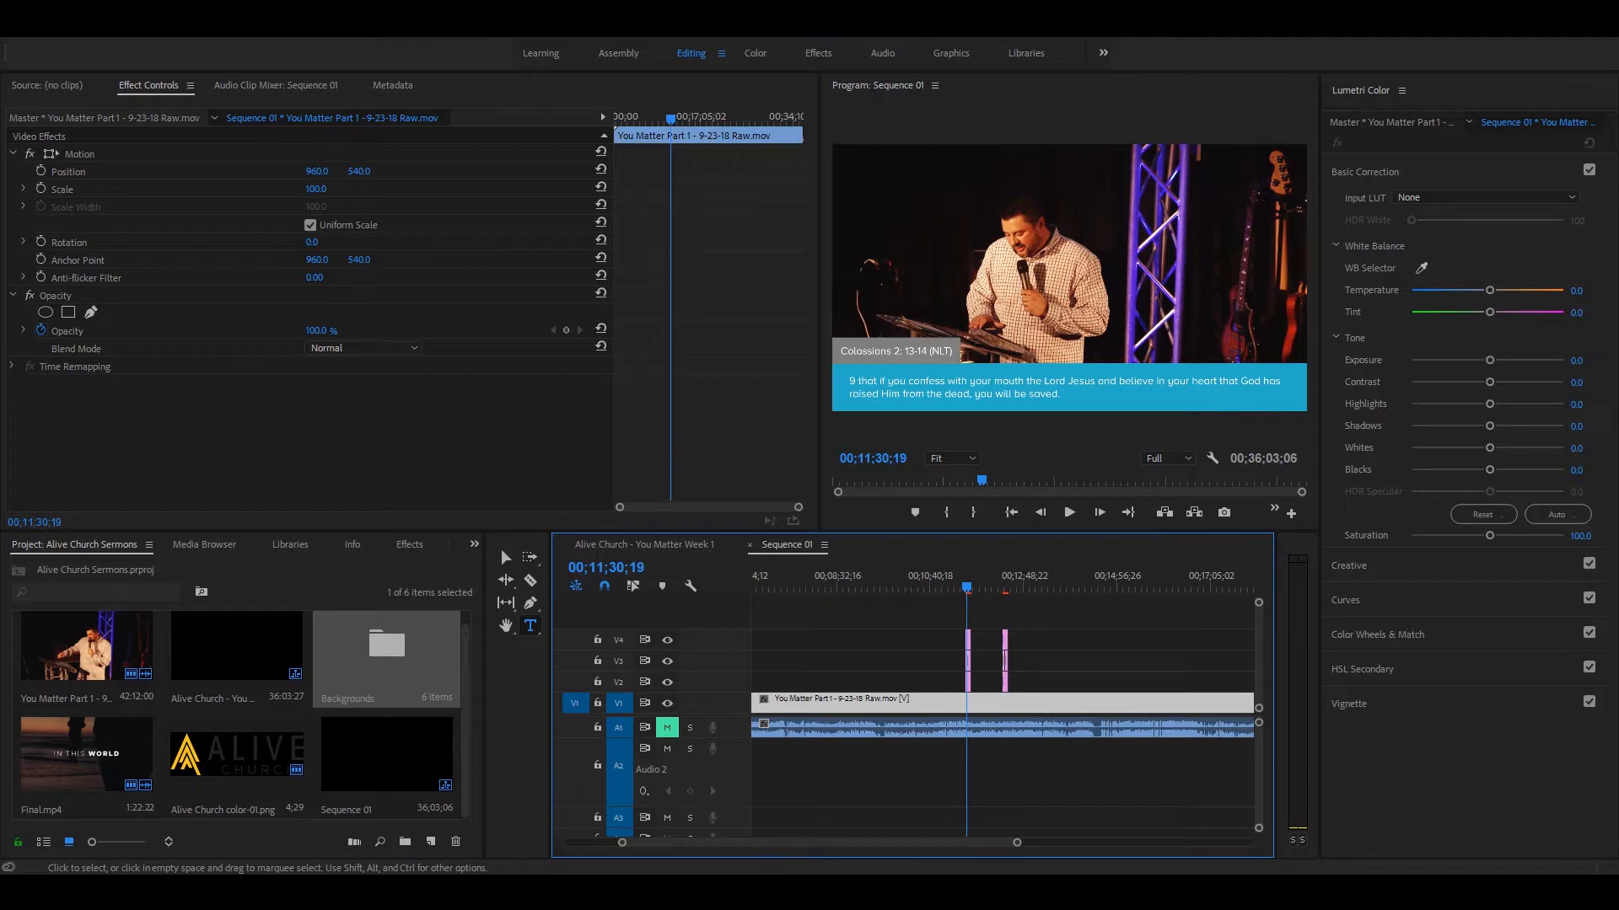
key(equal)
key(equal)
key(equal)
key(equal)
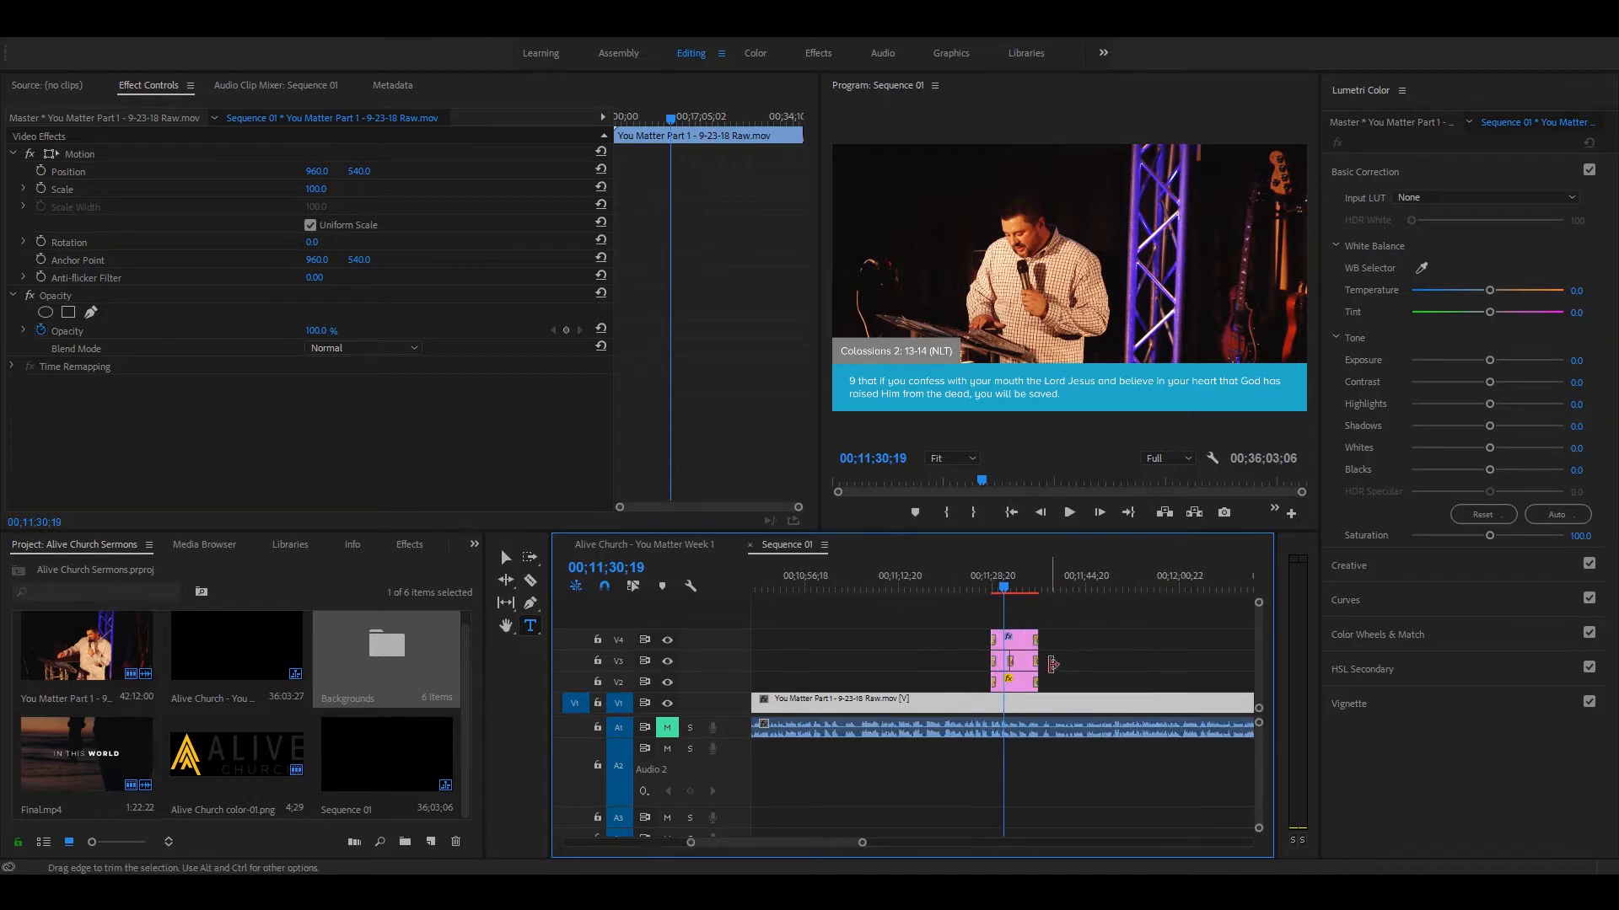
drag(1112, 685, 874, 620)
alt+drag(1046, 638, 833, 636)
click(796, 582)
key(minus)
key(minus)
key(minus)
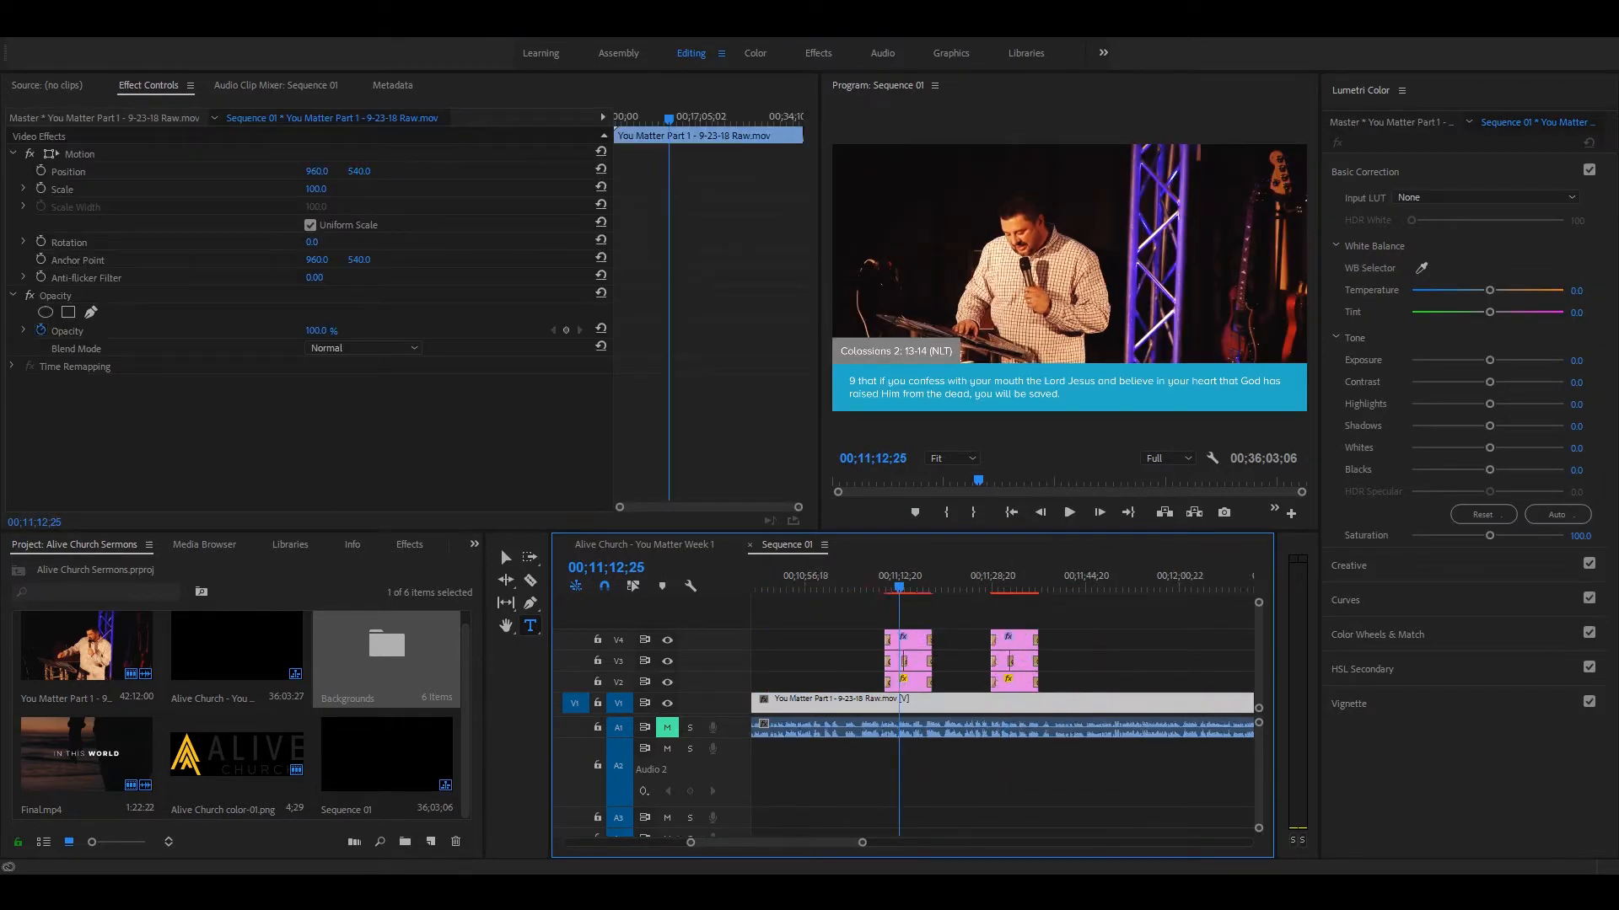
key(minus)
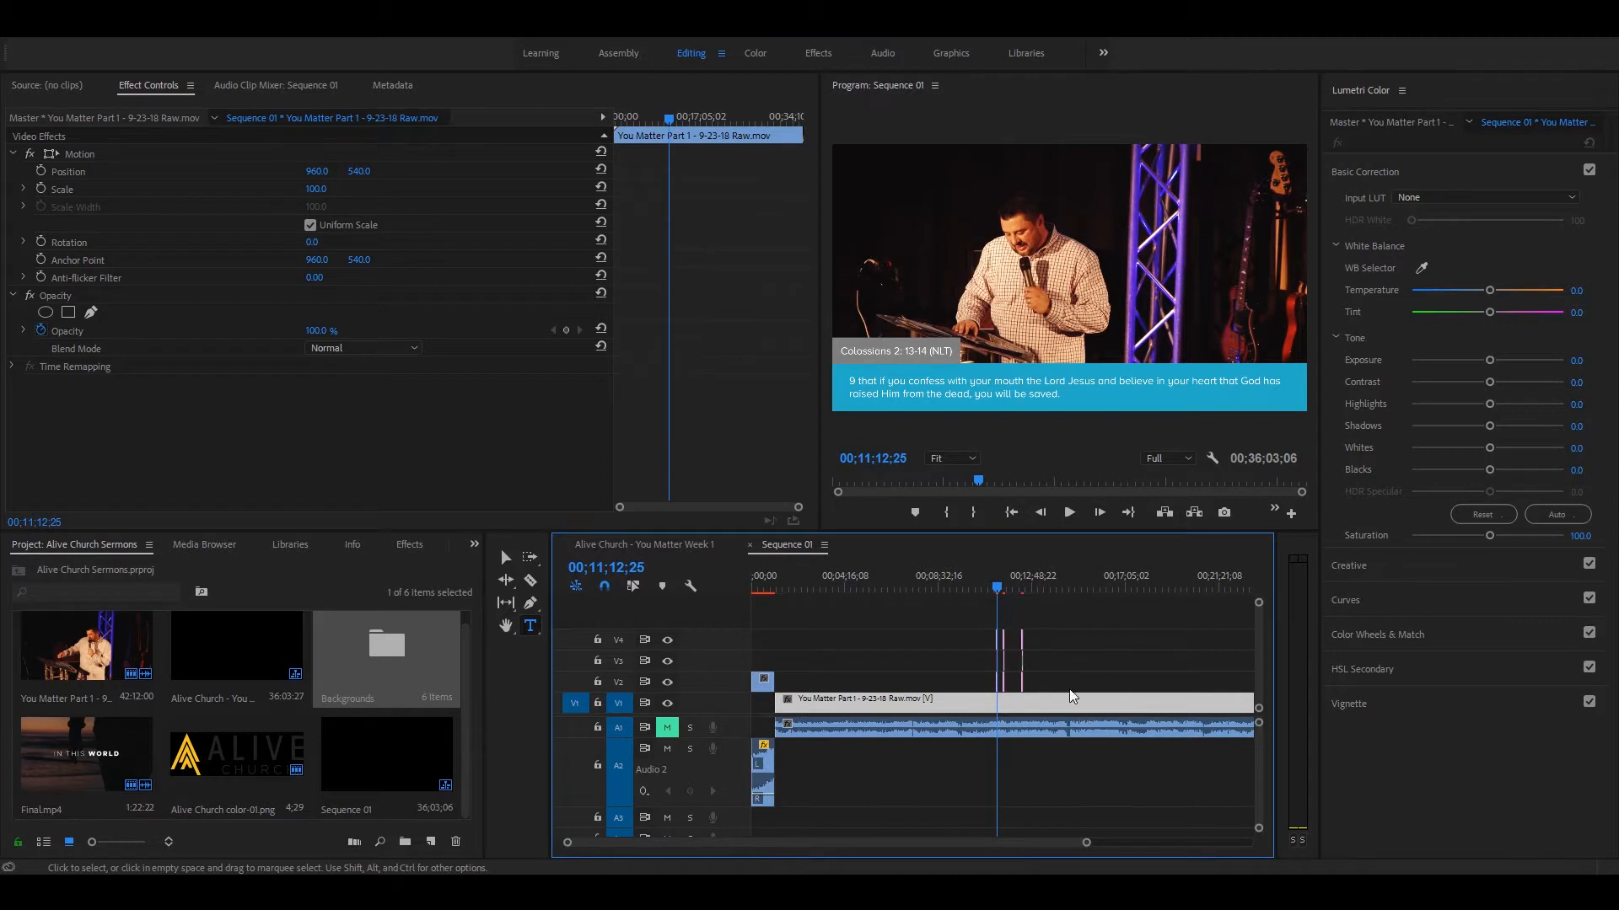
Step: Examine the orange "Now it's the time to start living." lower third at 00;34;34;24 in the Alive Church - You Matter Week 1 sequence
click(644, 544)
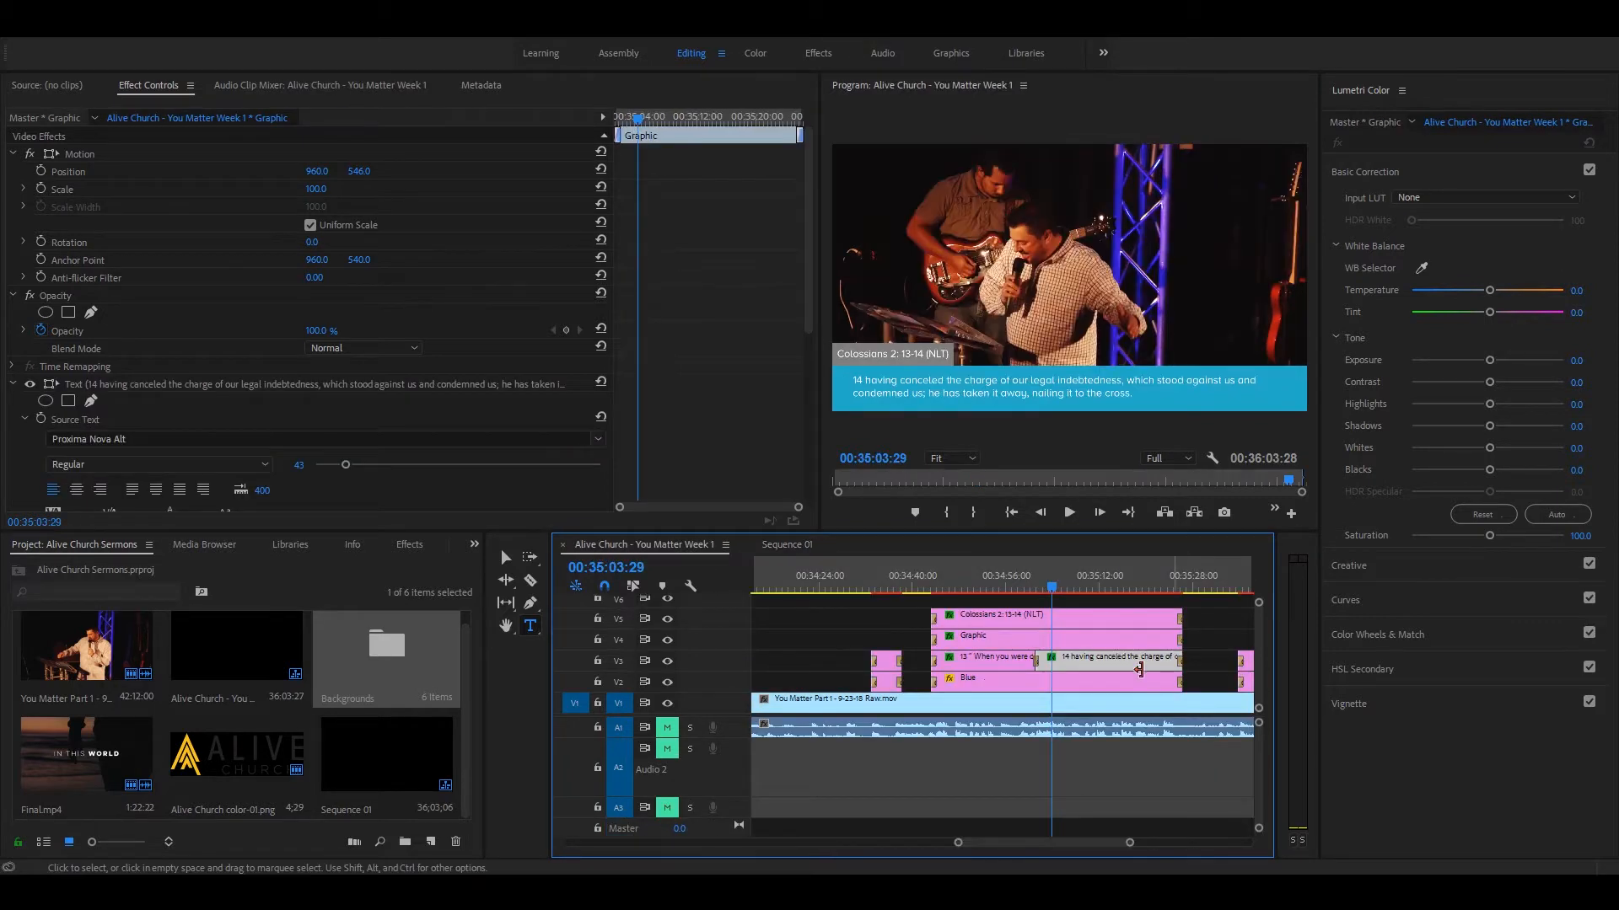
key(minus)
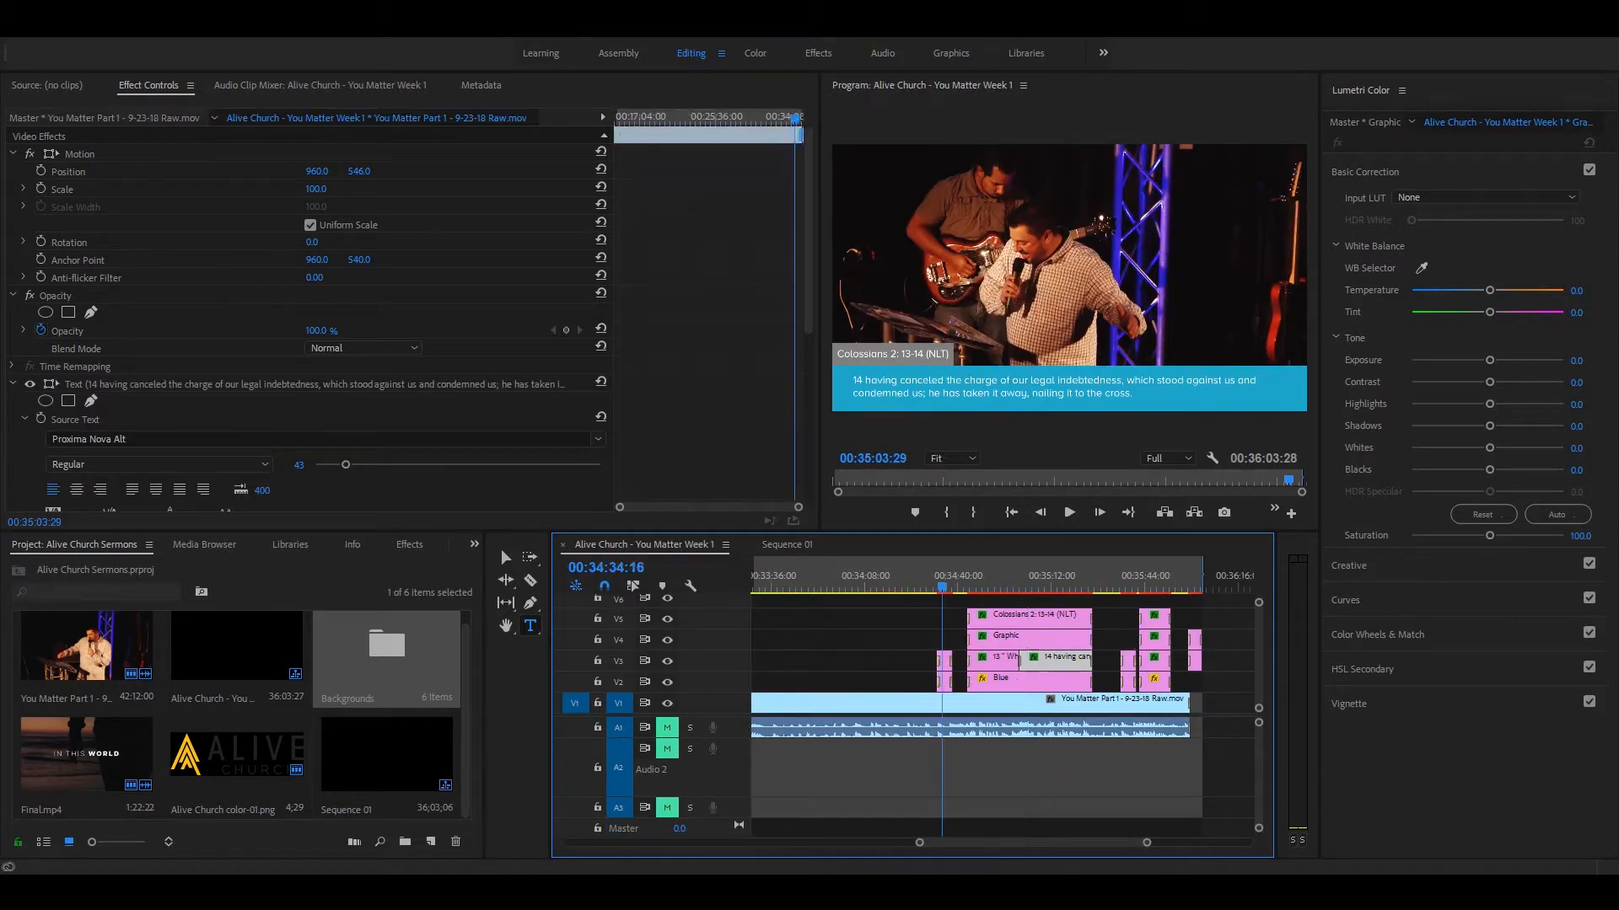
click(942, 580)
key(equal)
key(equal)
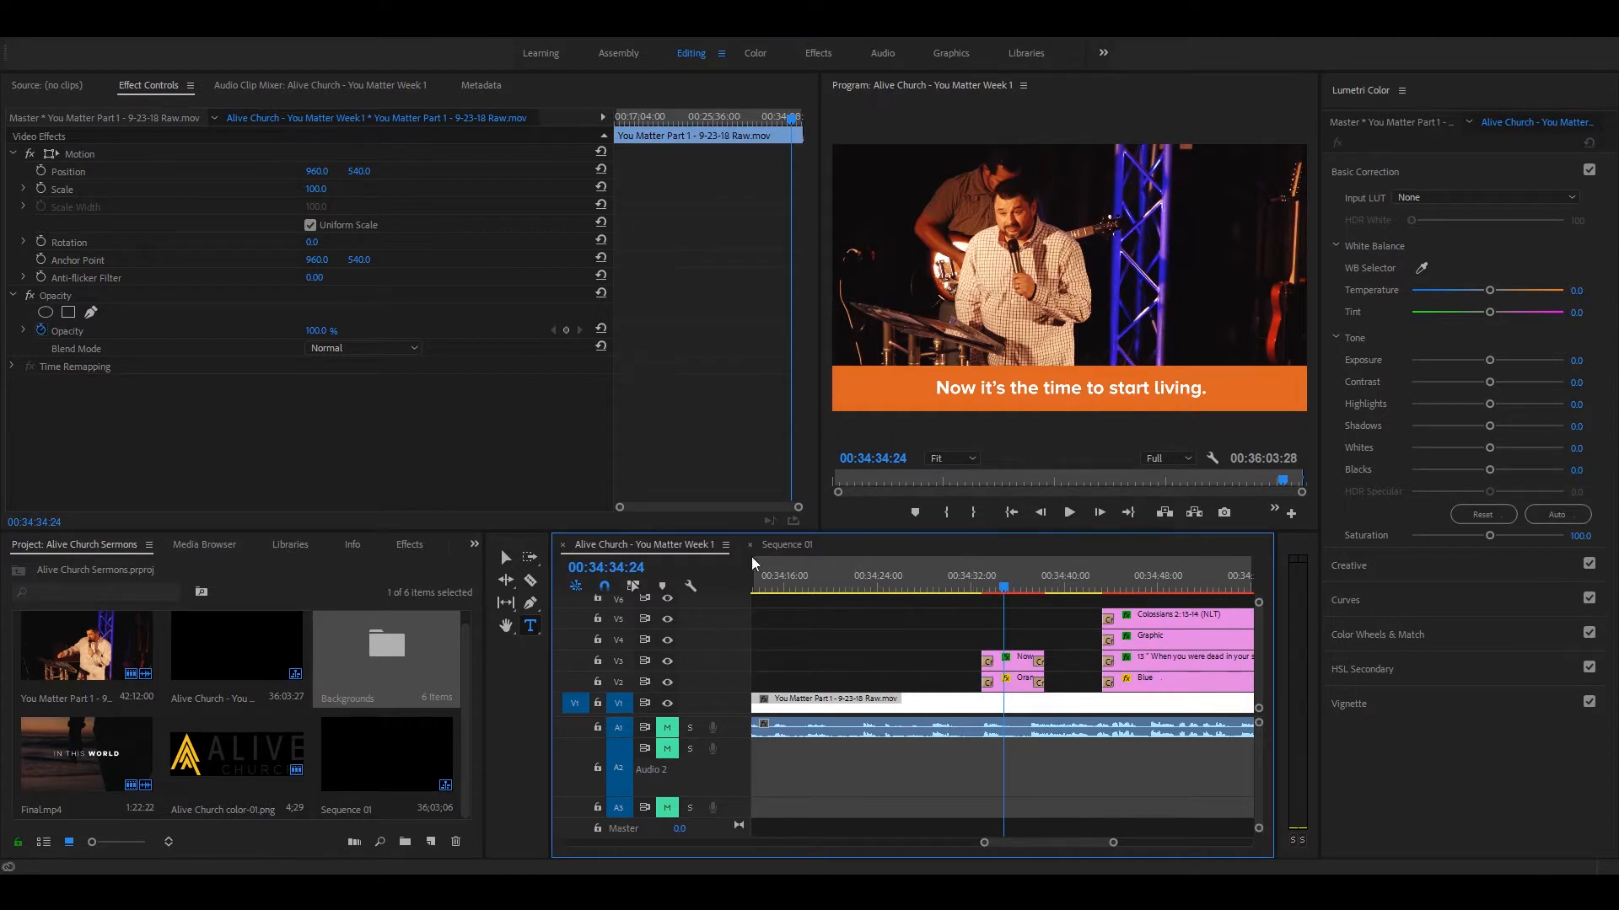
click(1022, 620)
click(1023, 684)
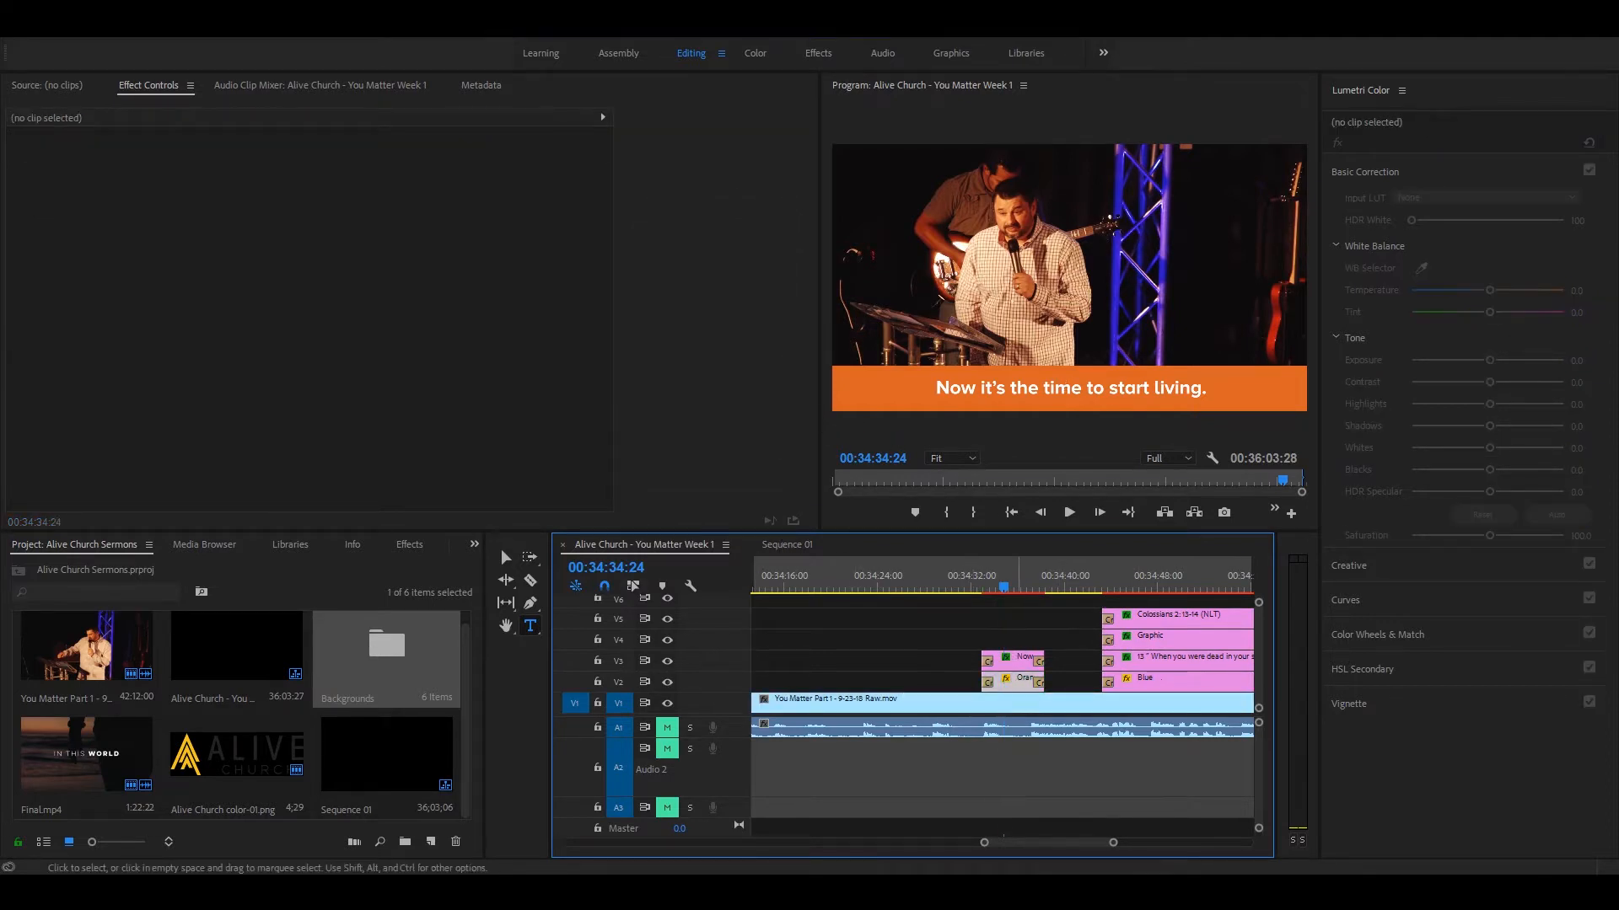
Step: Place the Orange background from the Backgrounds bin on V2 of Sequence 01, starting at 00;14;07;09
click(769, 546)
click(1131, 583)
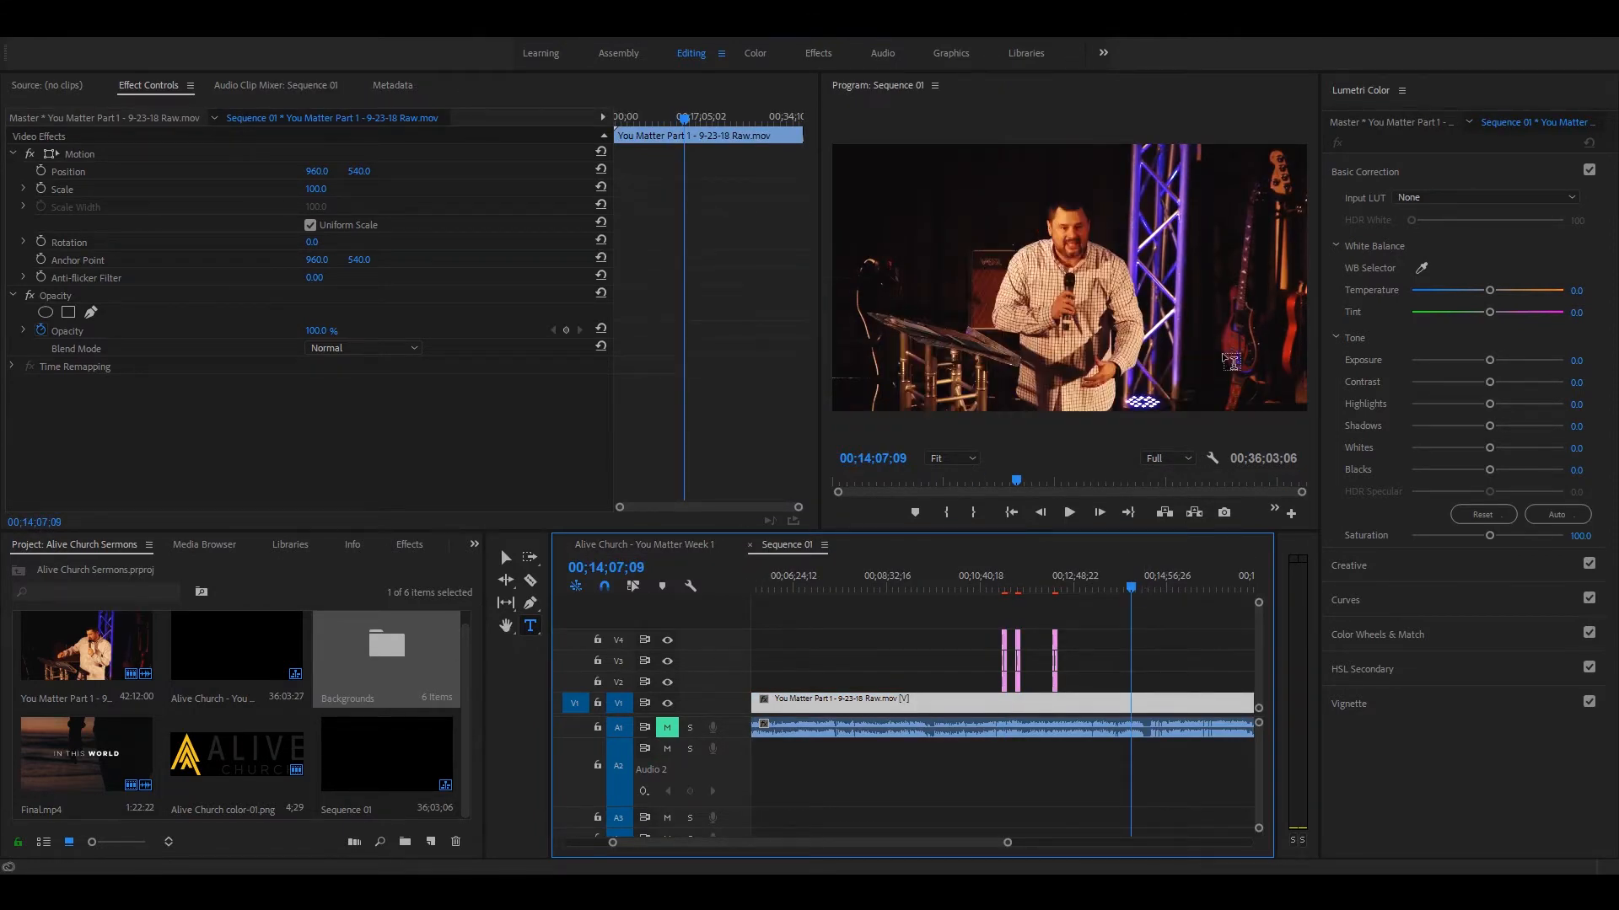
double_click(389, 651)
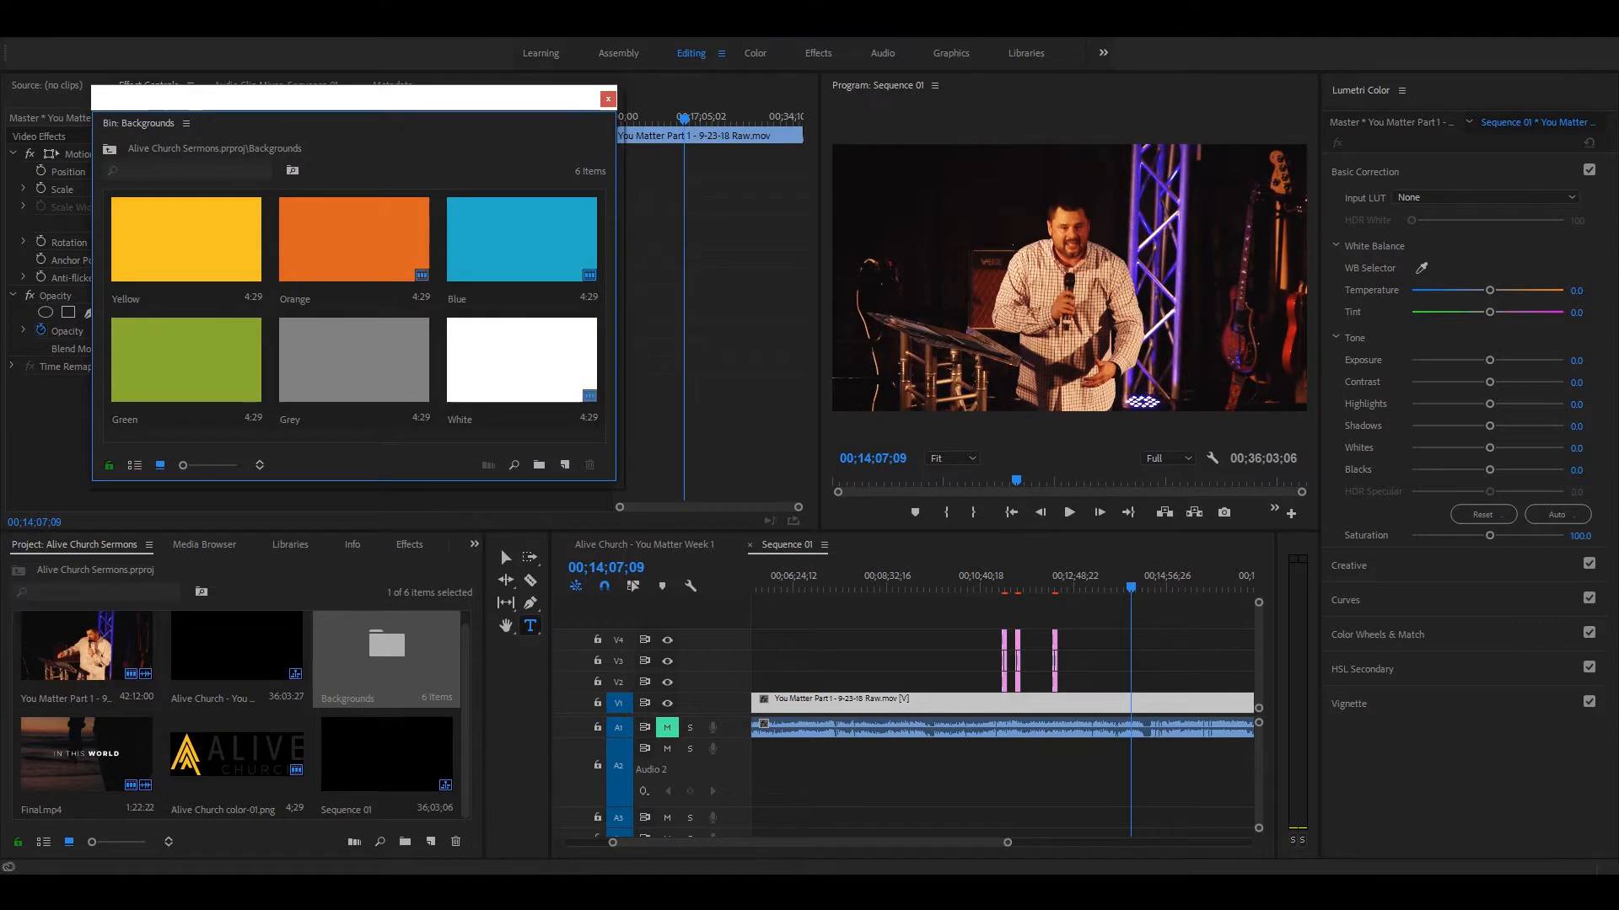
drag(317, 244, 1068, 680)
key(equal)
key(equal)
key(equal)
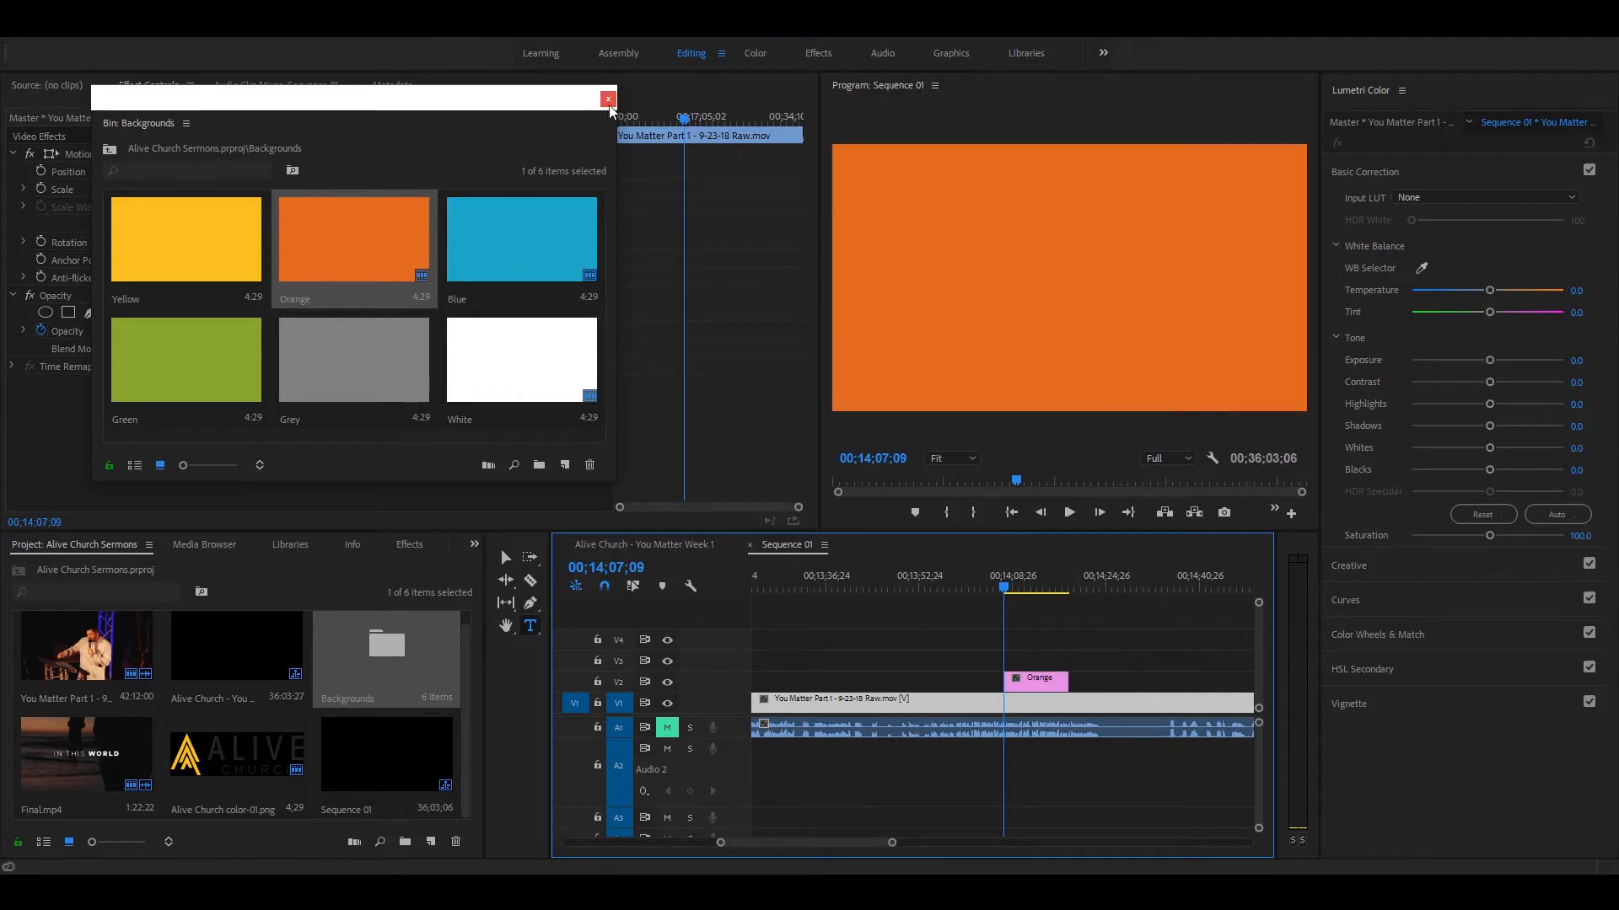
click(608, 98)
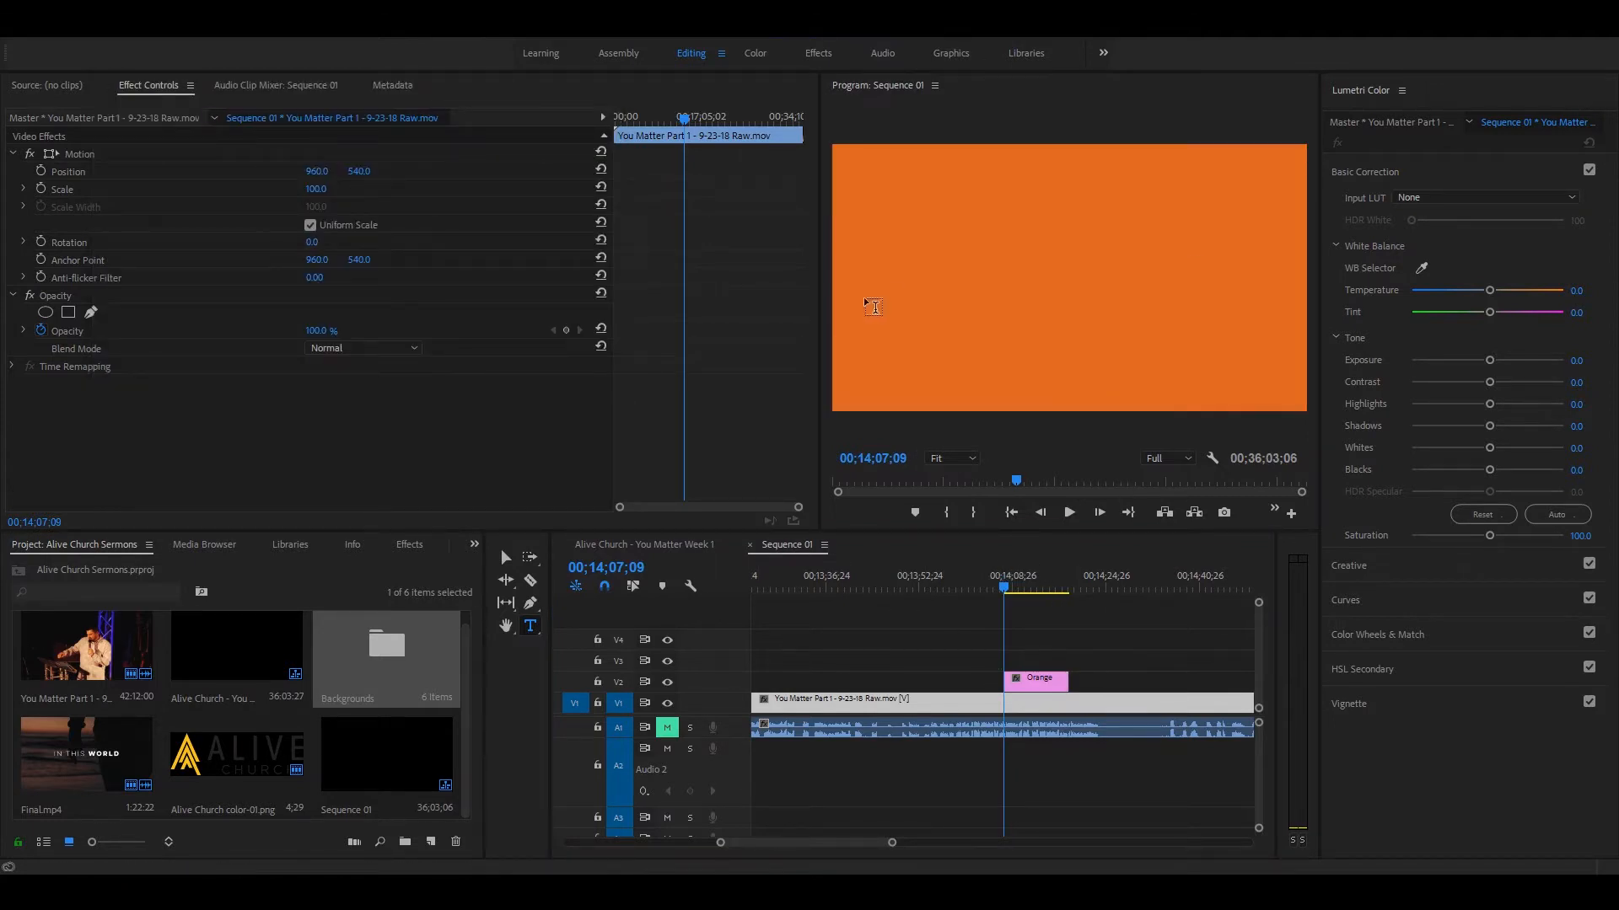
Step: Try to lower the Orange background on V2 by changing its vertical position
drag(358, 175, 683, 175)
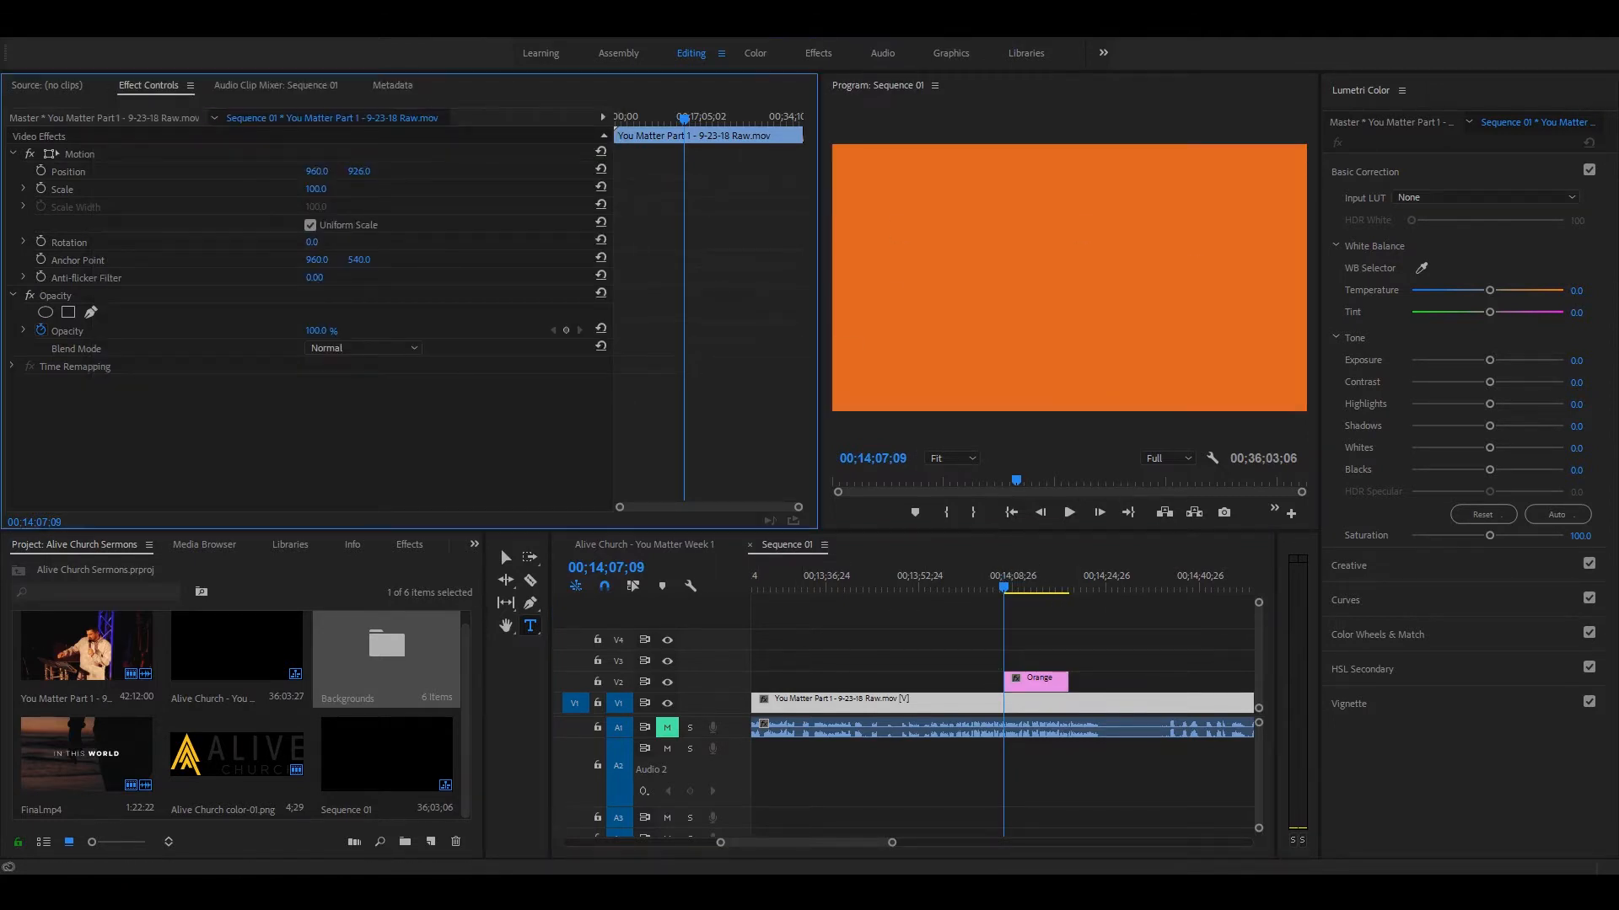
click(1036, 687)
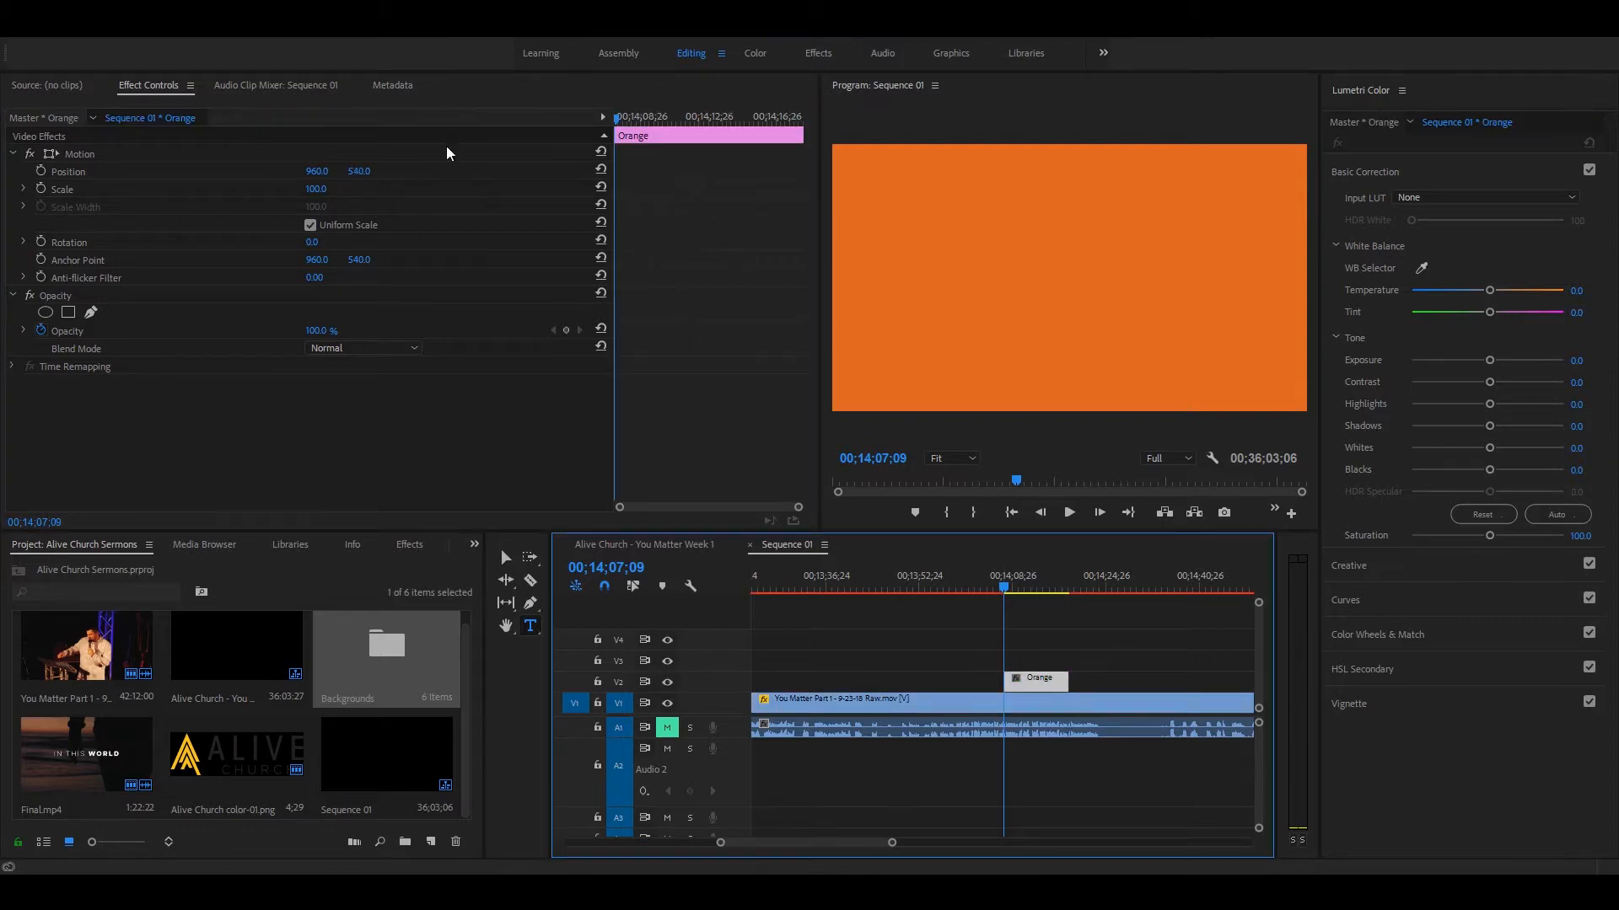
drag(355, 173, 596, 173)
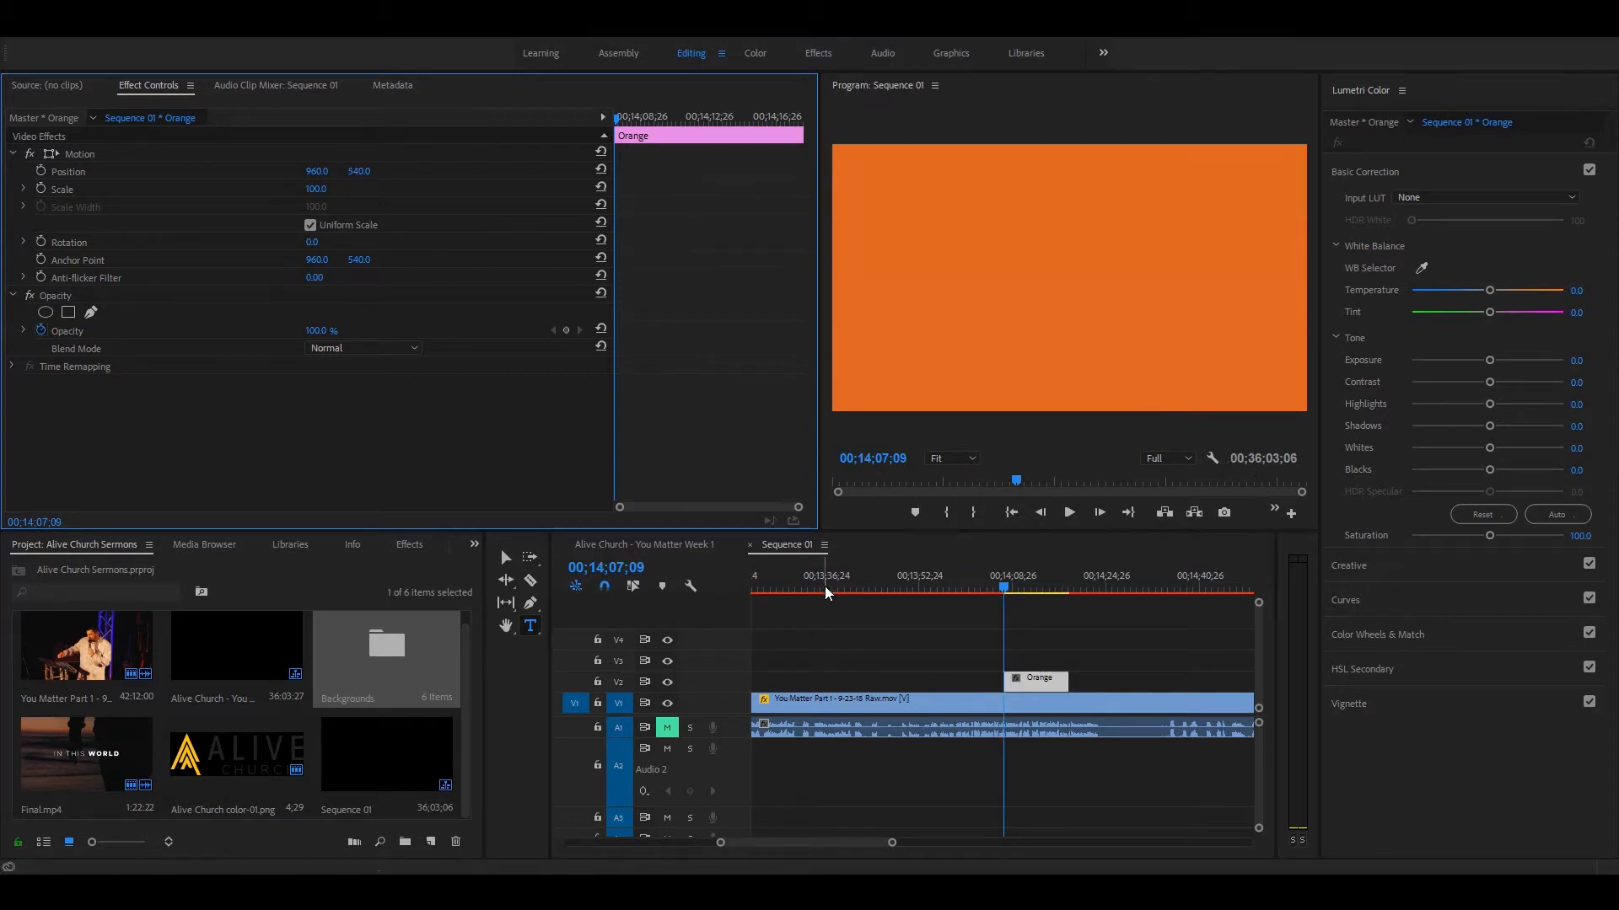
Step: Examine the Motion position of the Blue background in the Matthew 1 lower third near 00;12;23;09
click(843, 663)
key(minus)
key(minus)
click(851, 583)
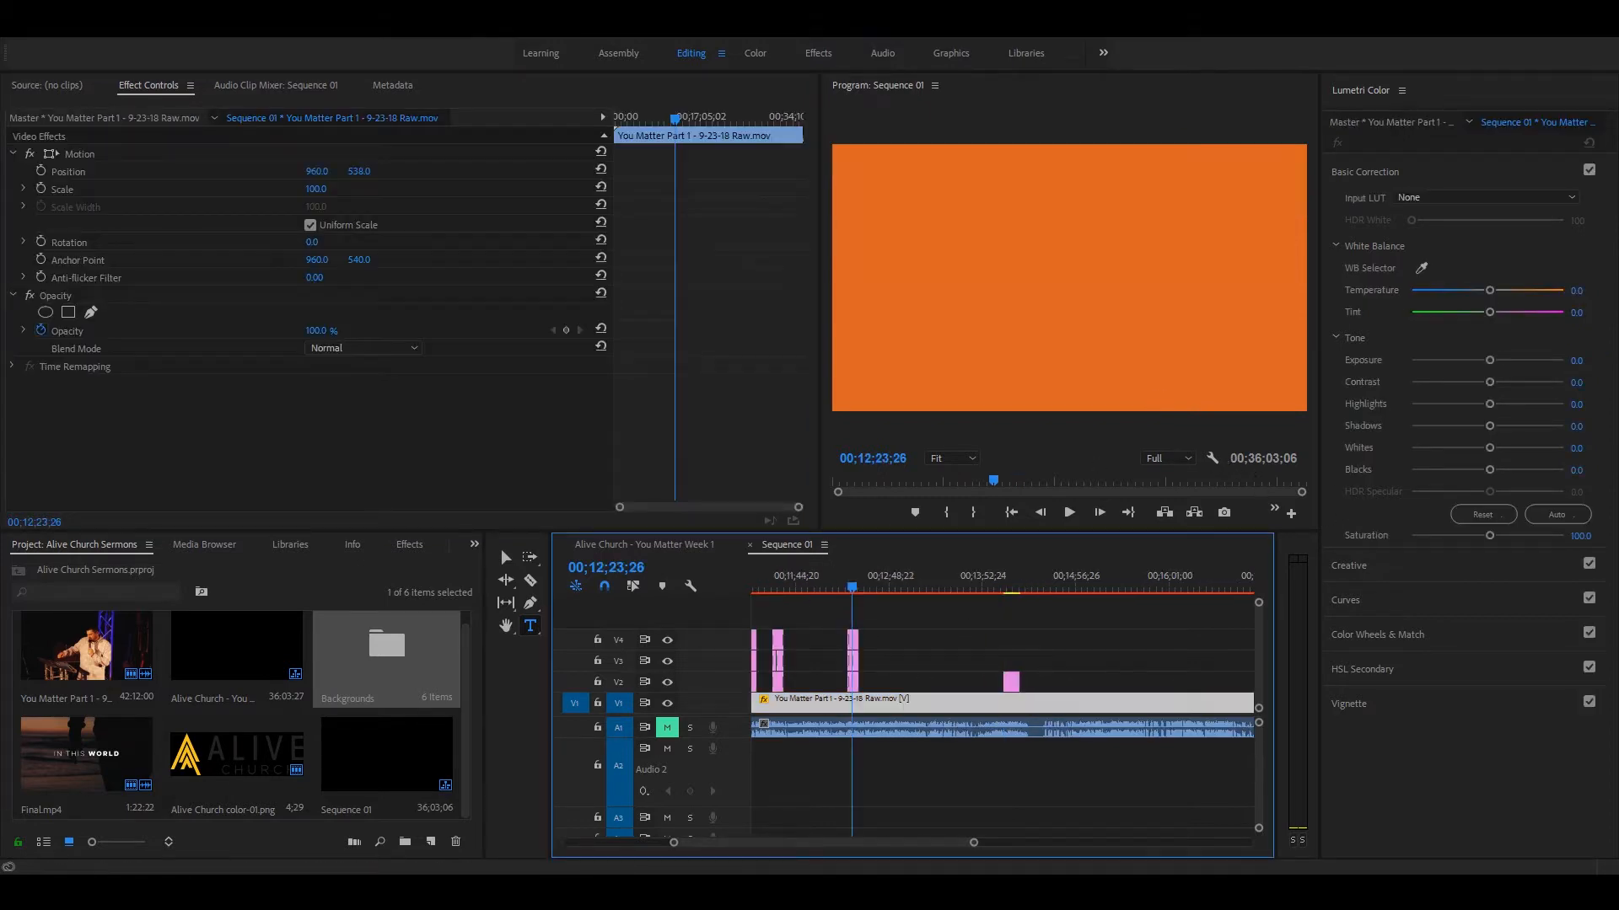
key(equal)
key(equal)
key(equal)
click(1015, 674)
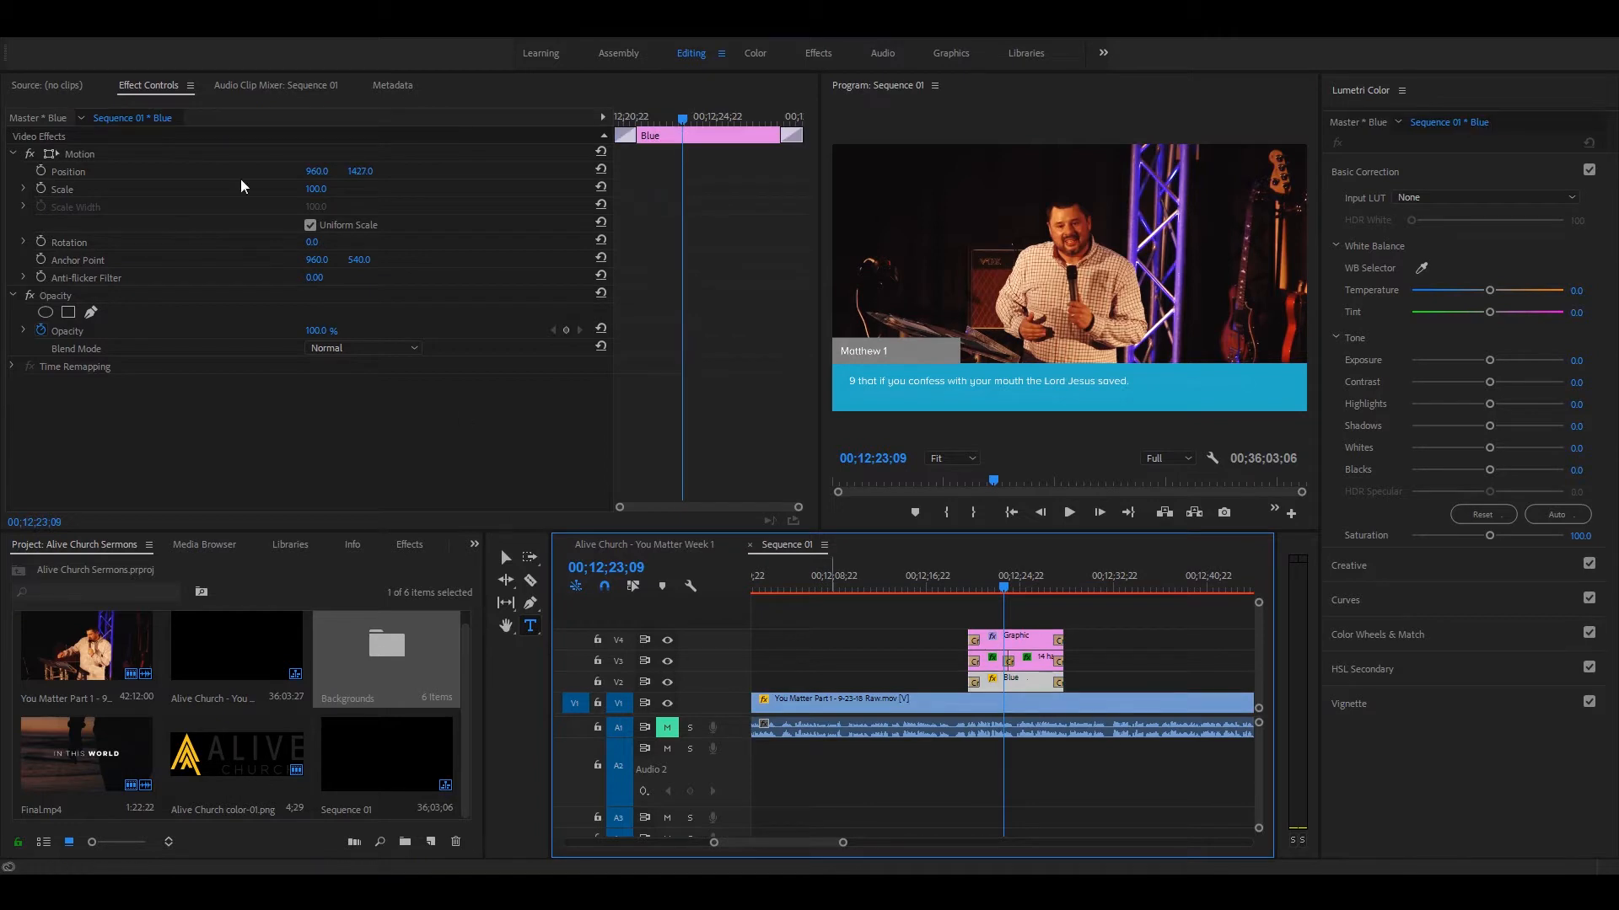
click(80, 154)
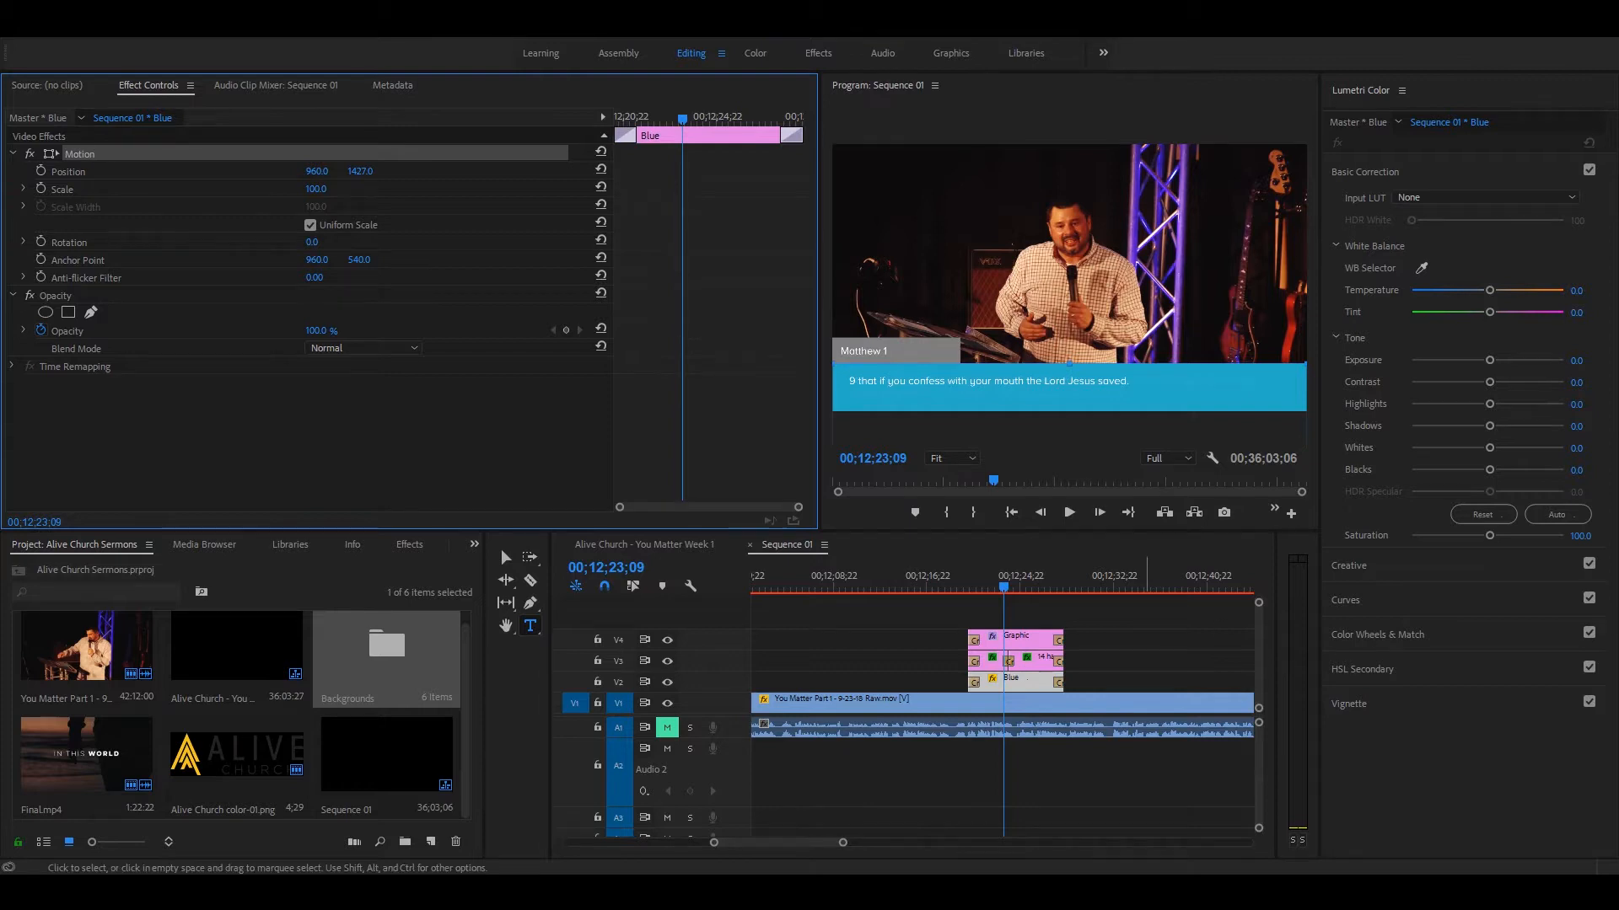
Step: Lower the Orange background on V2 by setting its vertical position to 1427
click(1146, 639)
key(minus)
key(minus)
key(minus)
click(1165, 581)
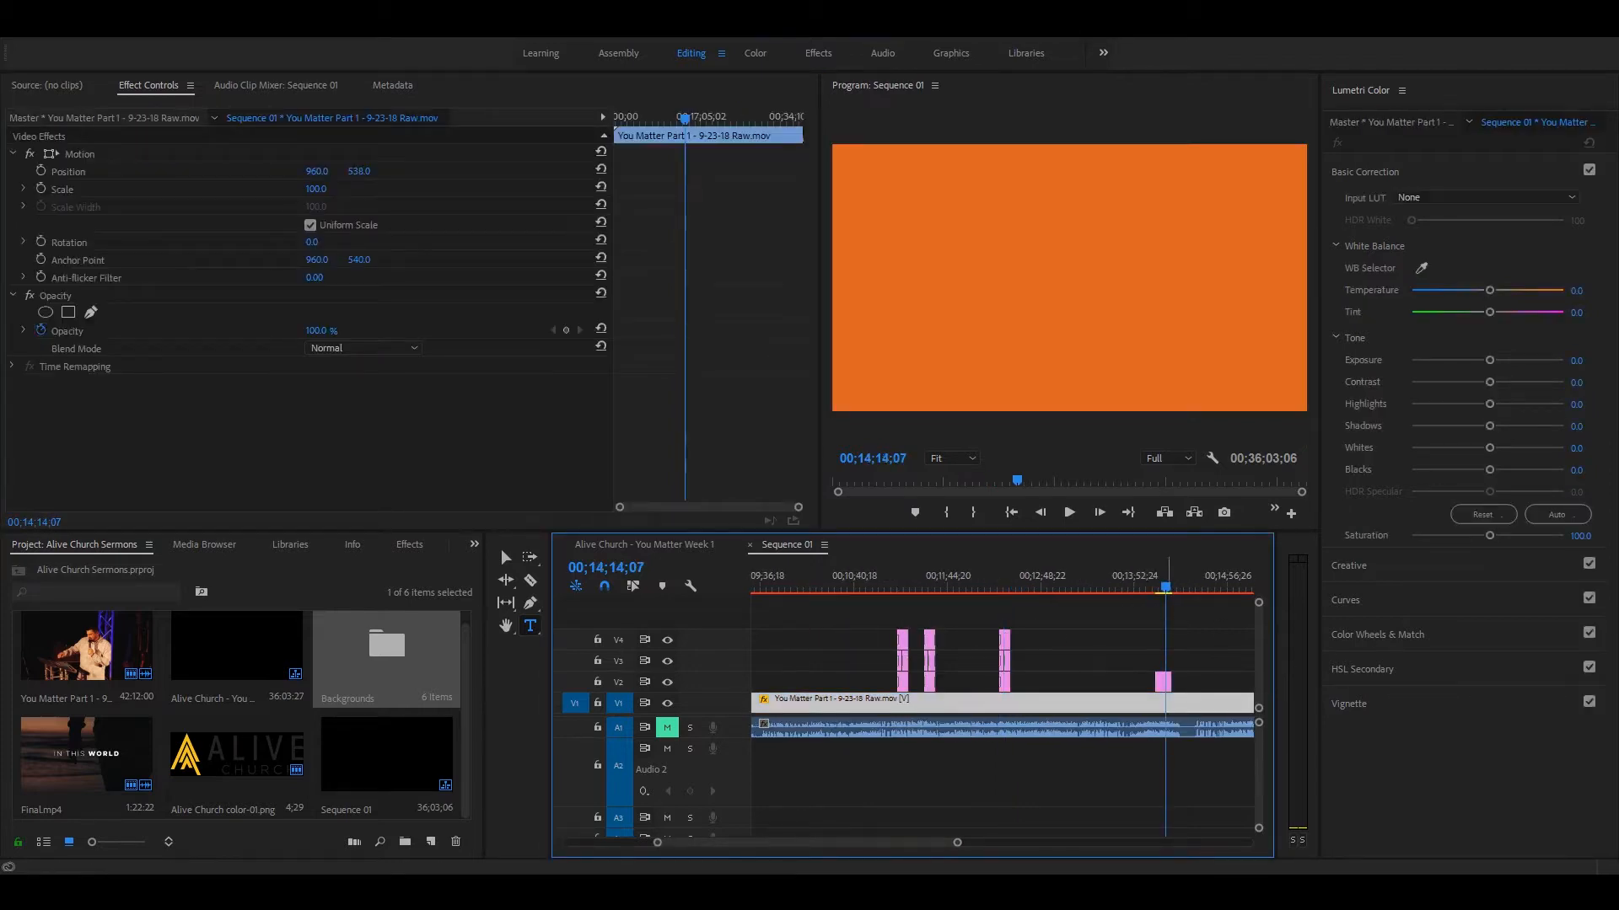
key(equal)
key(equal)
click(978, 687)
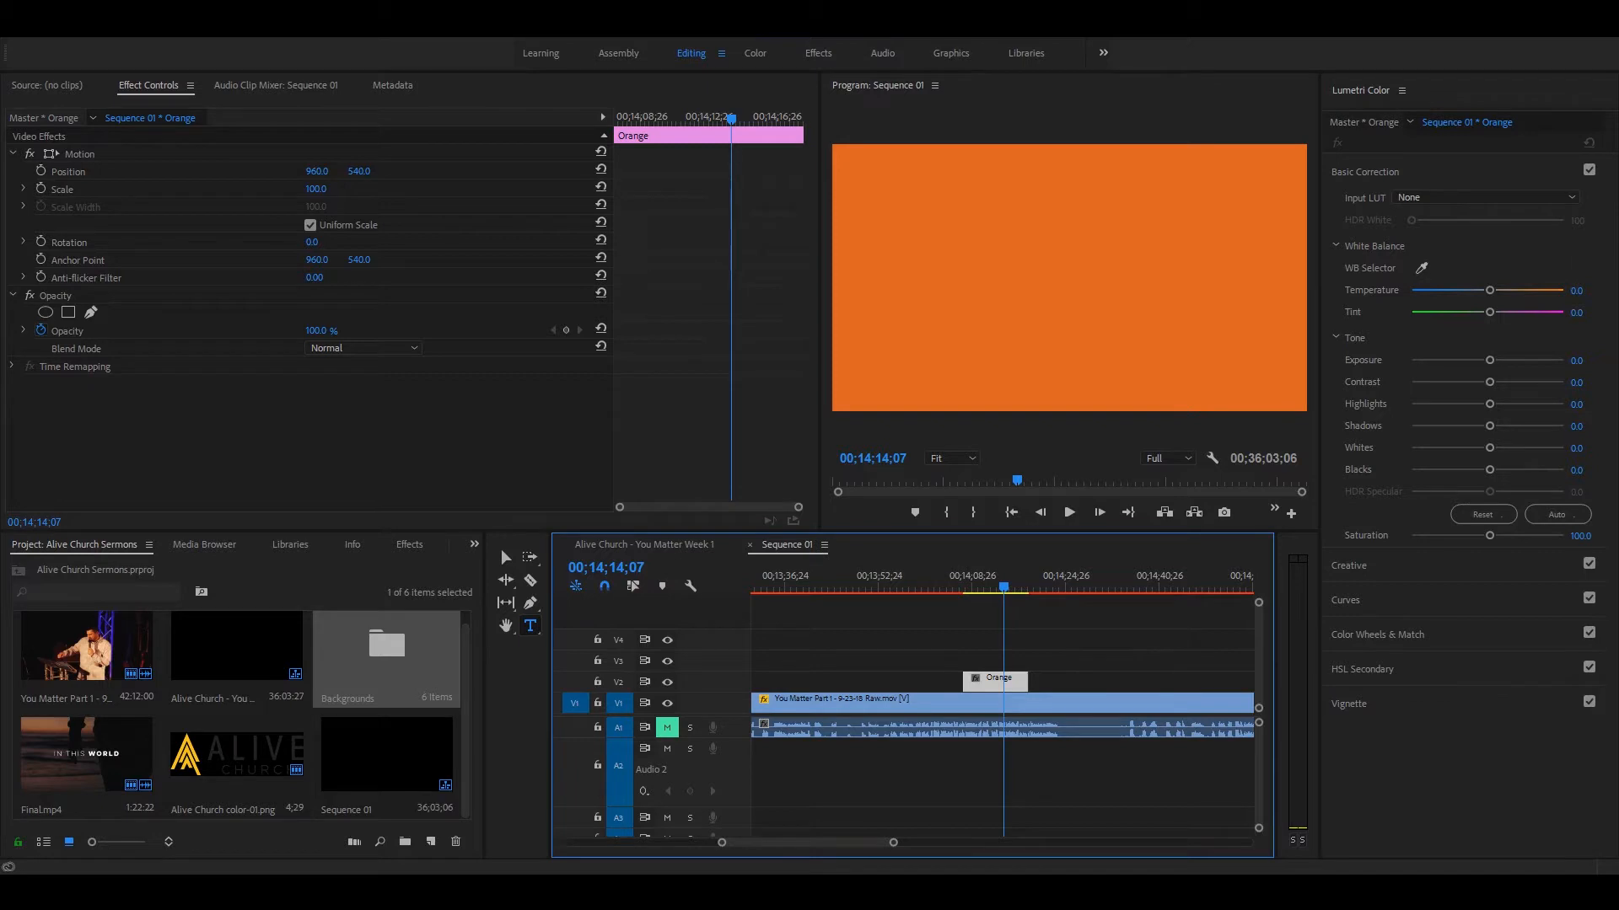
drag(359, 171, 1107, 172)
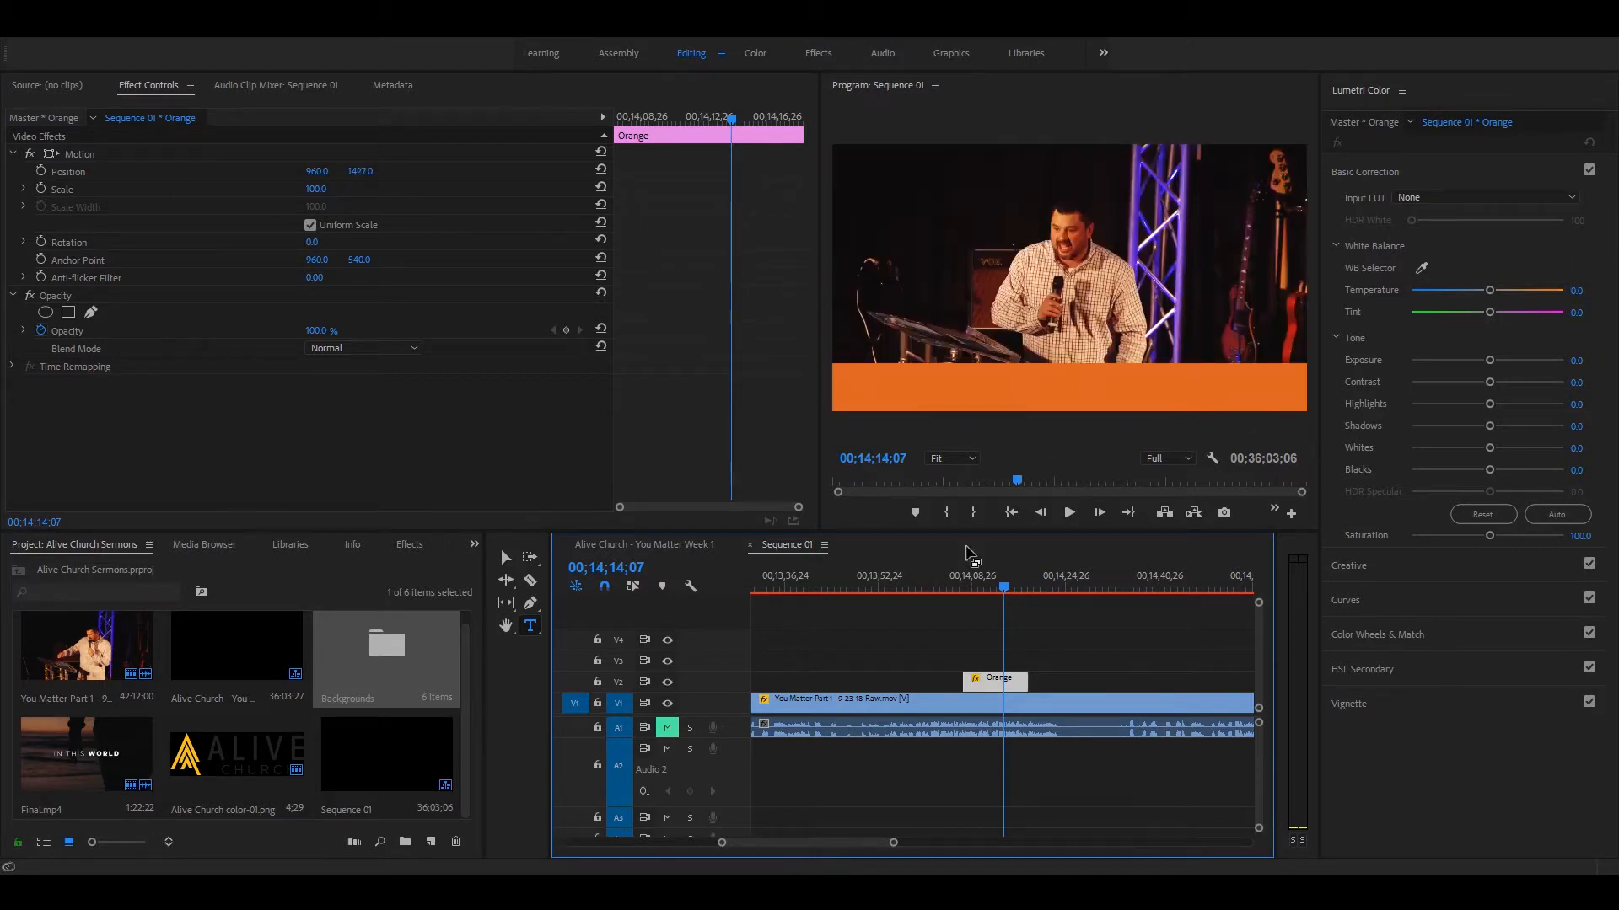
Step: Compare the orange band's height with the blue lower third at 00;12;23;27, and return to 00;14;10;06
key(minus)
key(minus)
click(844, 591)
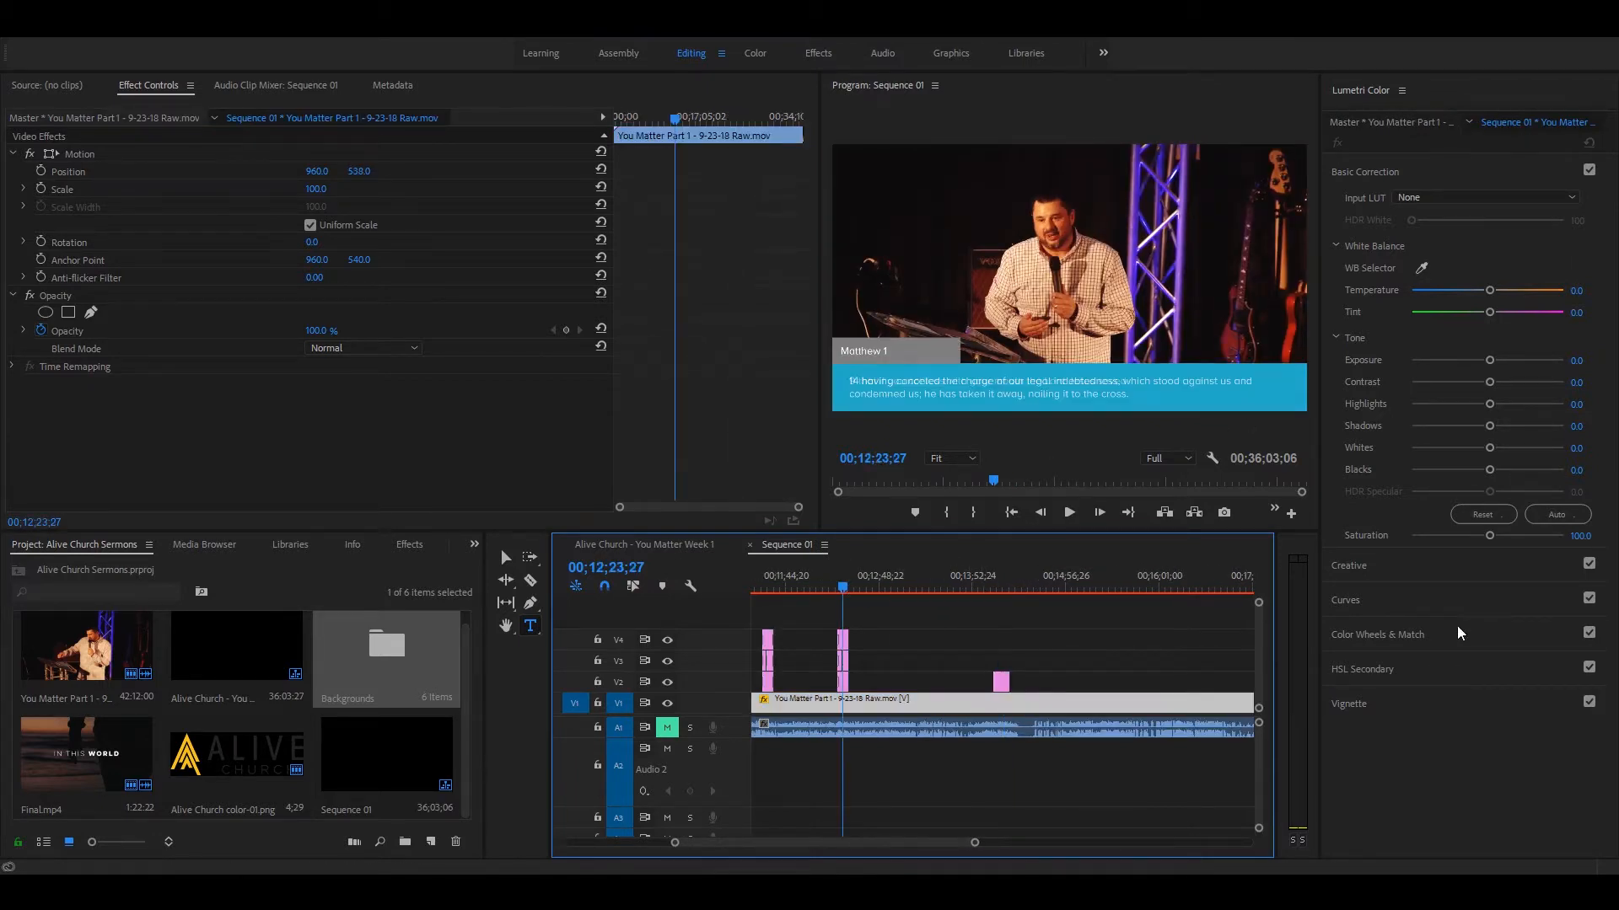
click(1003, 580)
key(equal)
key(equal)
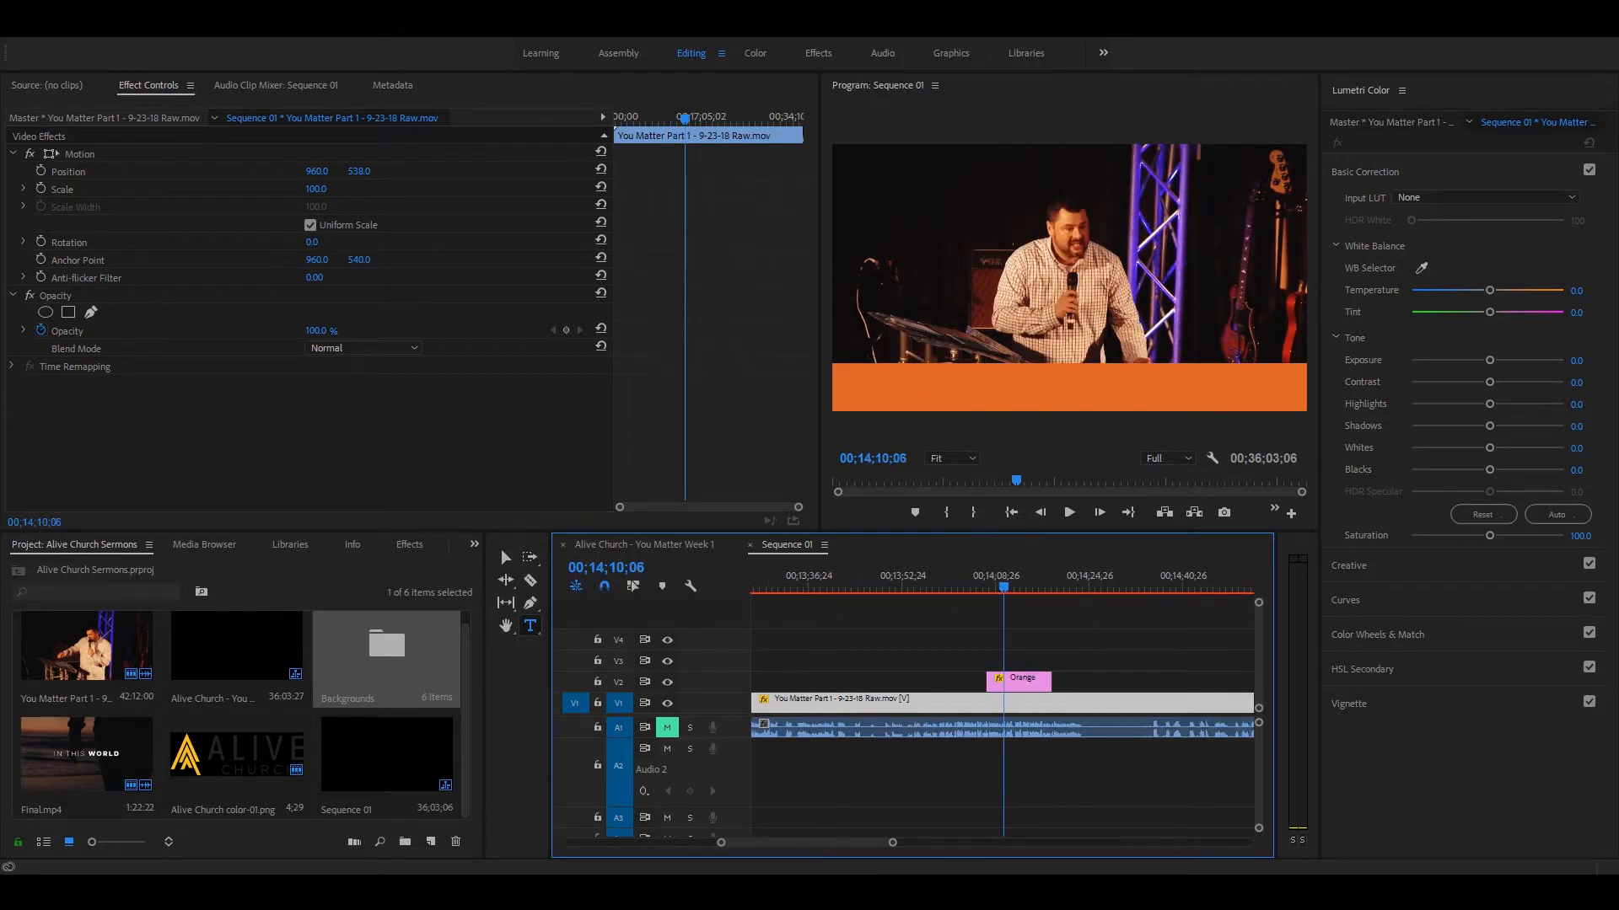
Step: Copy "Now it's the time to start living." from the Alive Church - You Matter Week 1 sequence into a new text box over Sequence 01's orange band
click(607, 544)
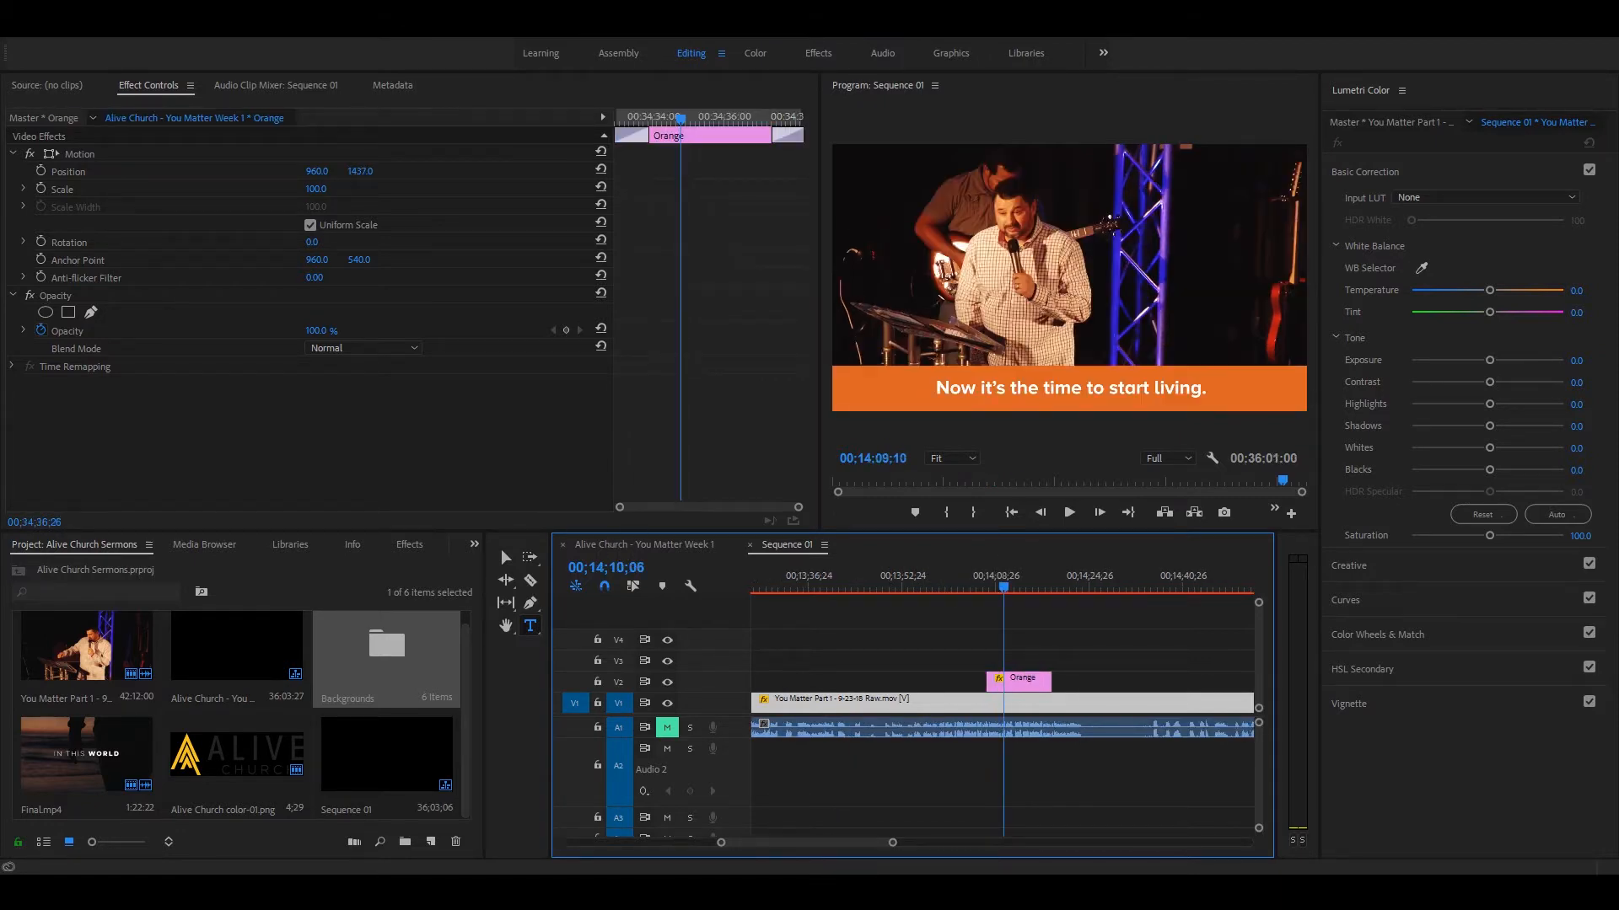
click(1006, 666)
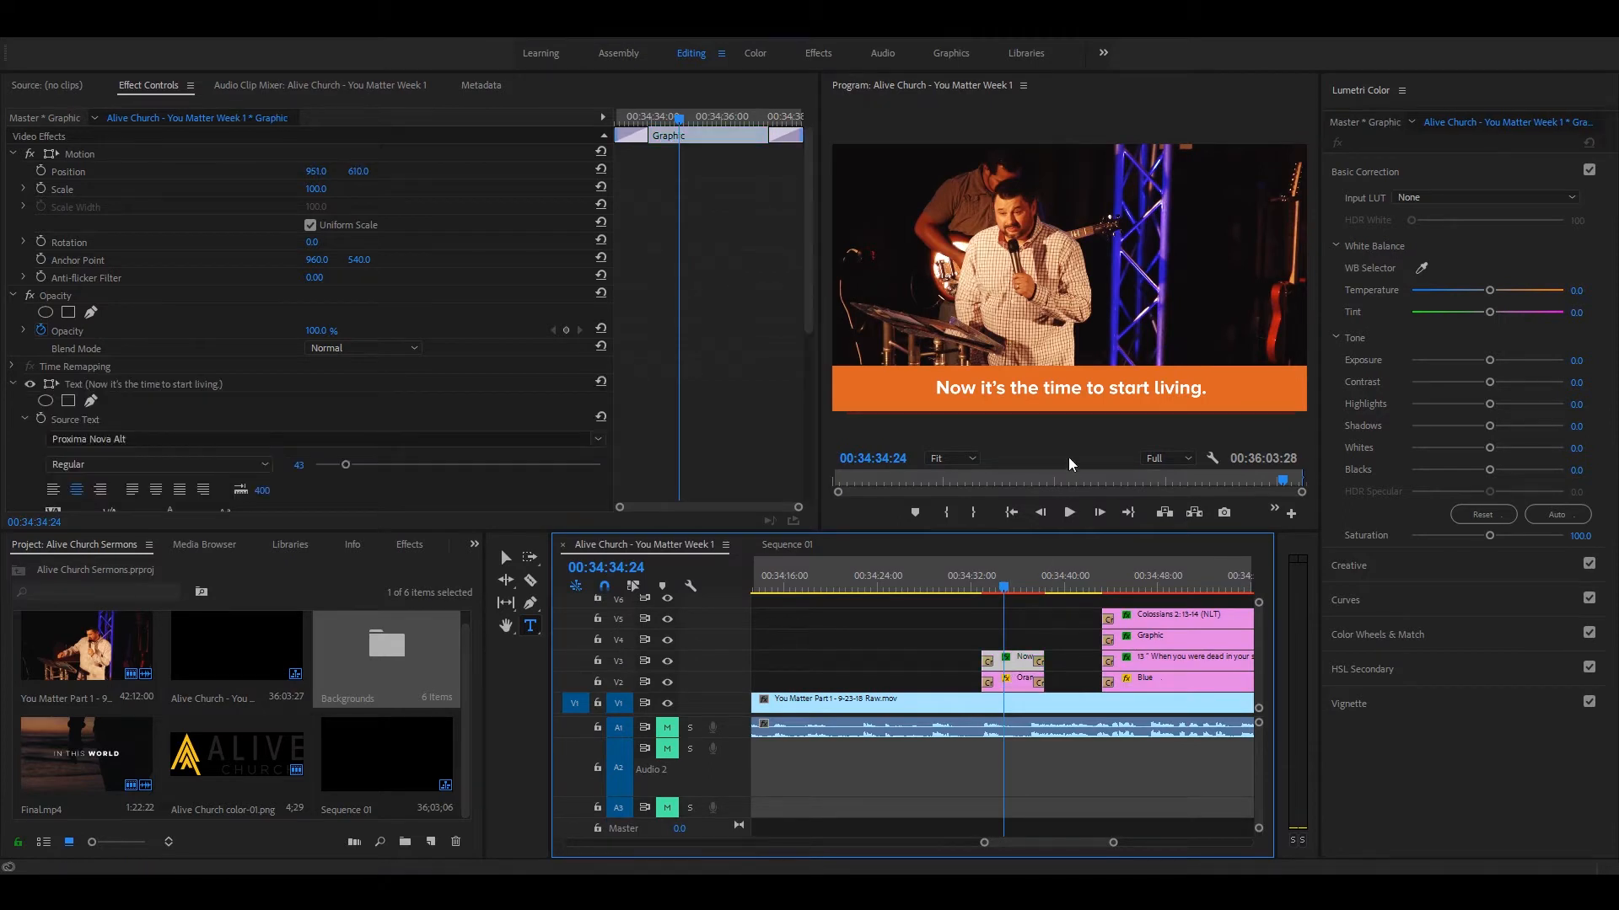
click(1052, 400)
key(ctrl+a)
key(ctrl+c)
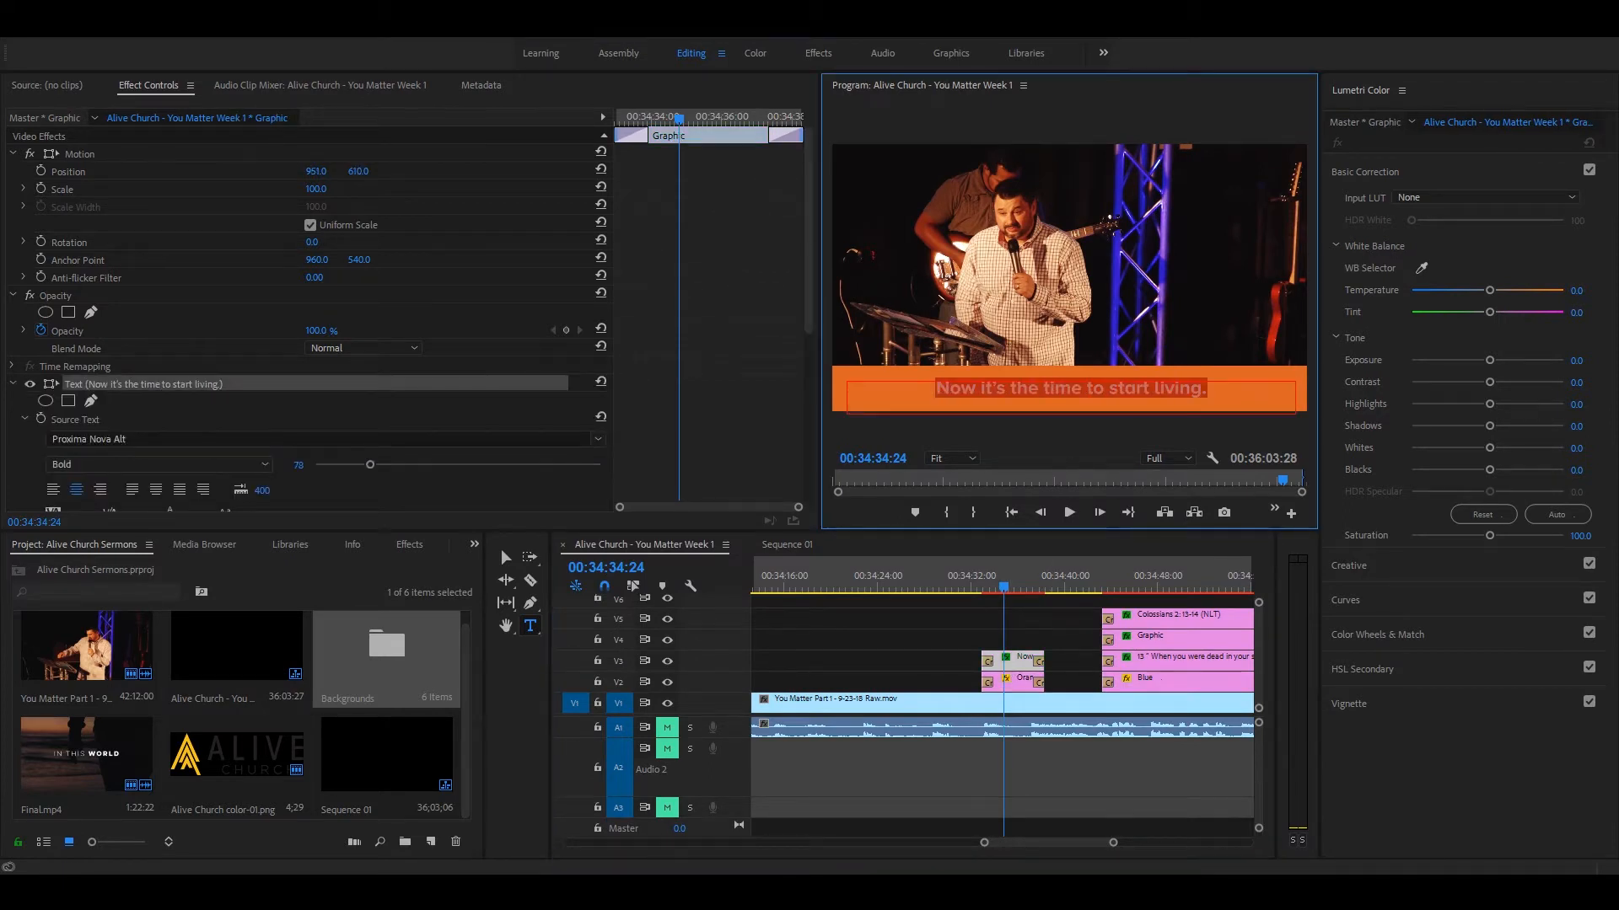
click(786, 545)
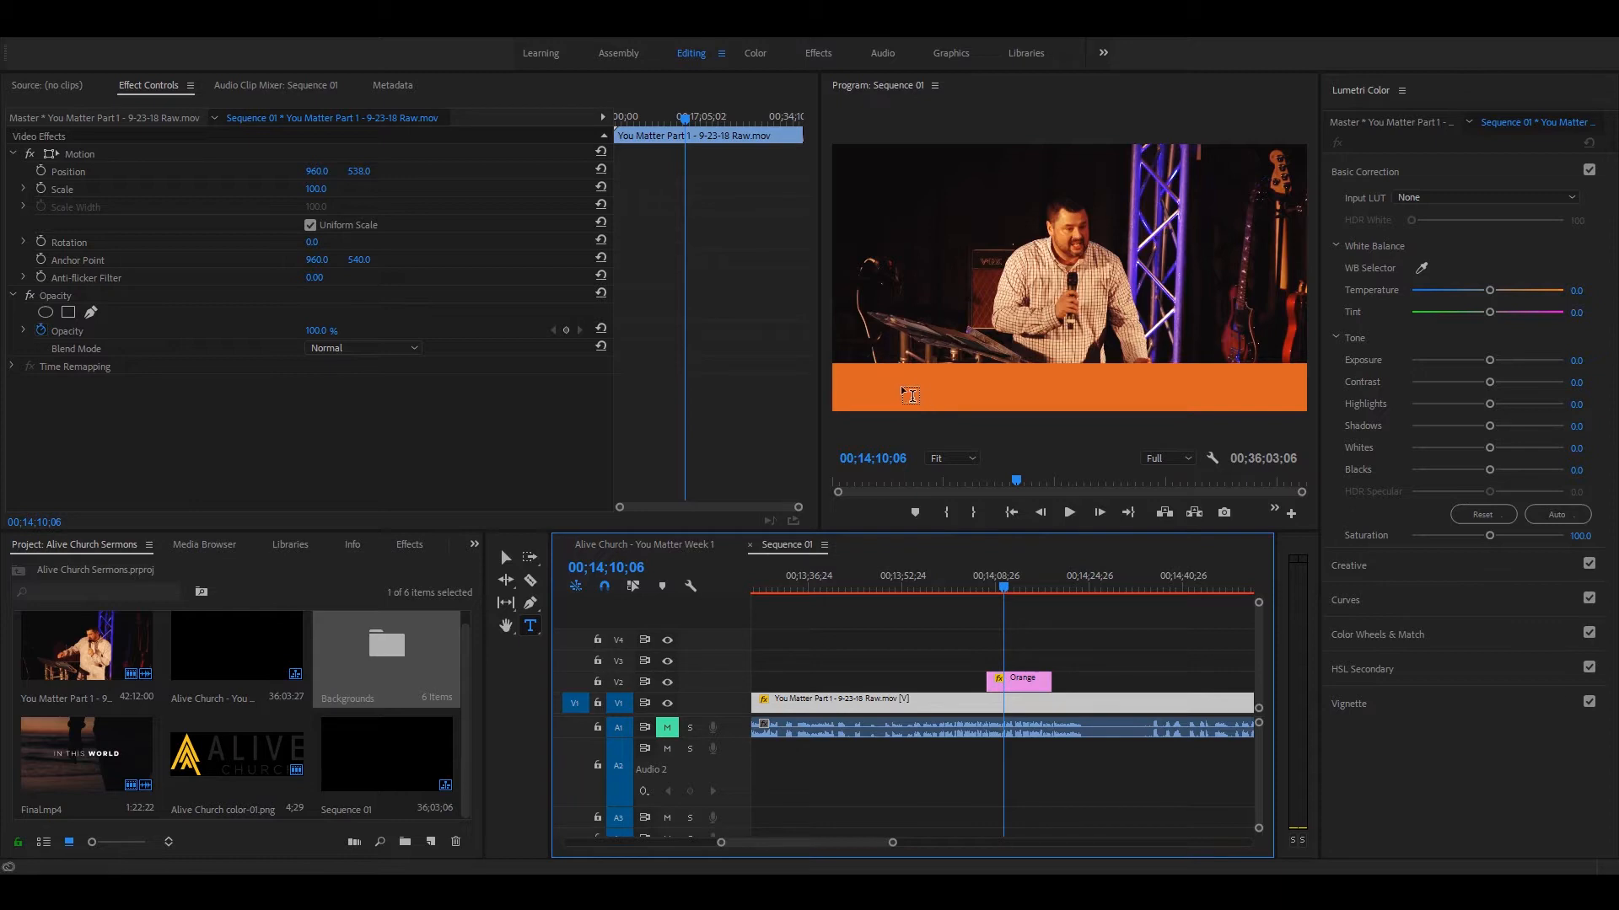
drag(843, 369, 1297, 404)
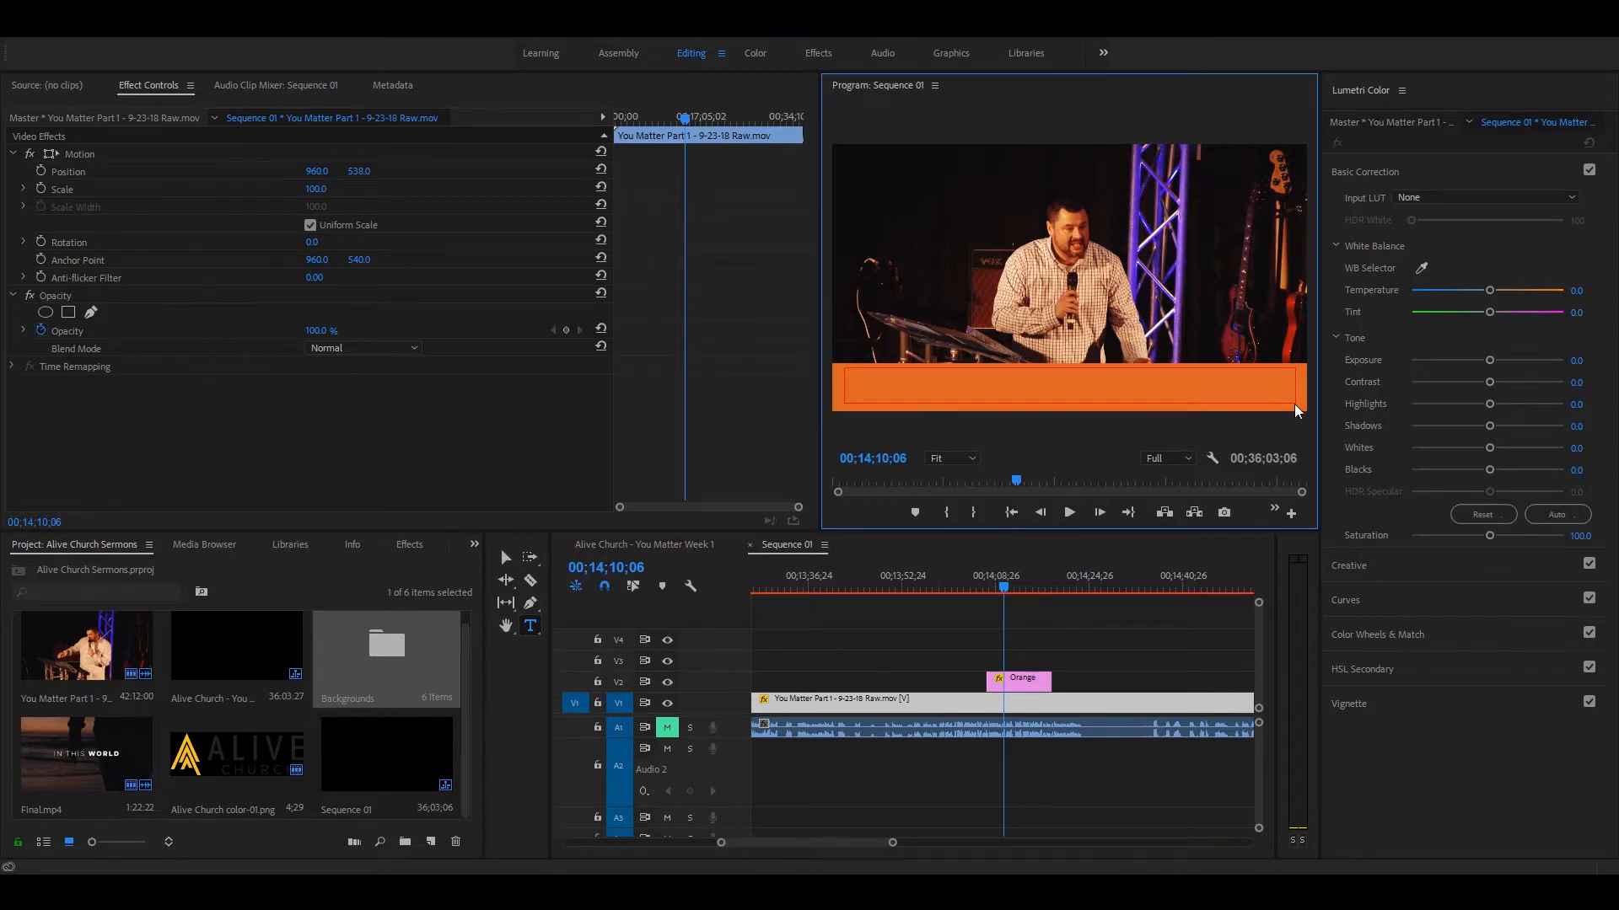
key(ctrl+v)
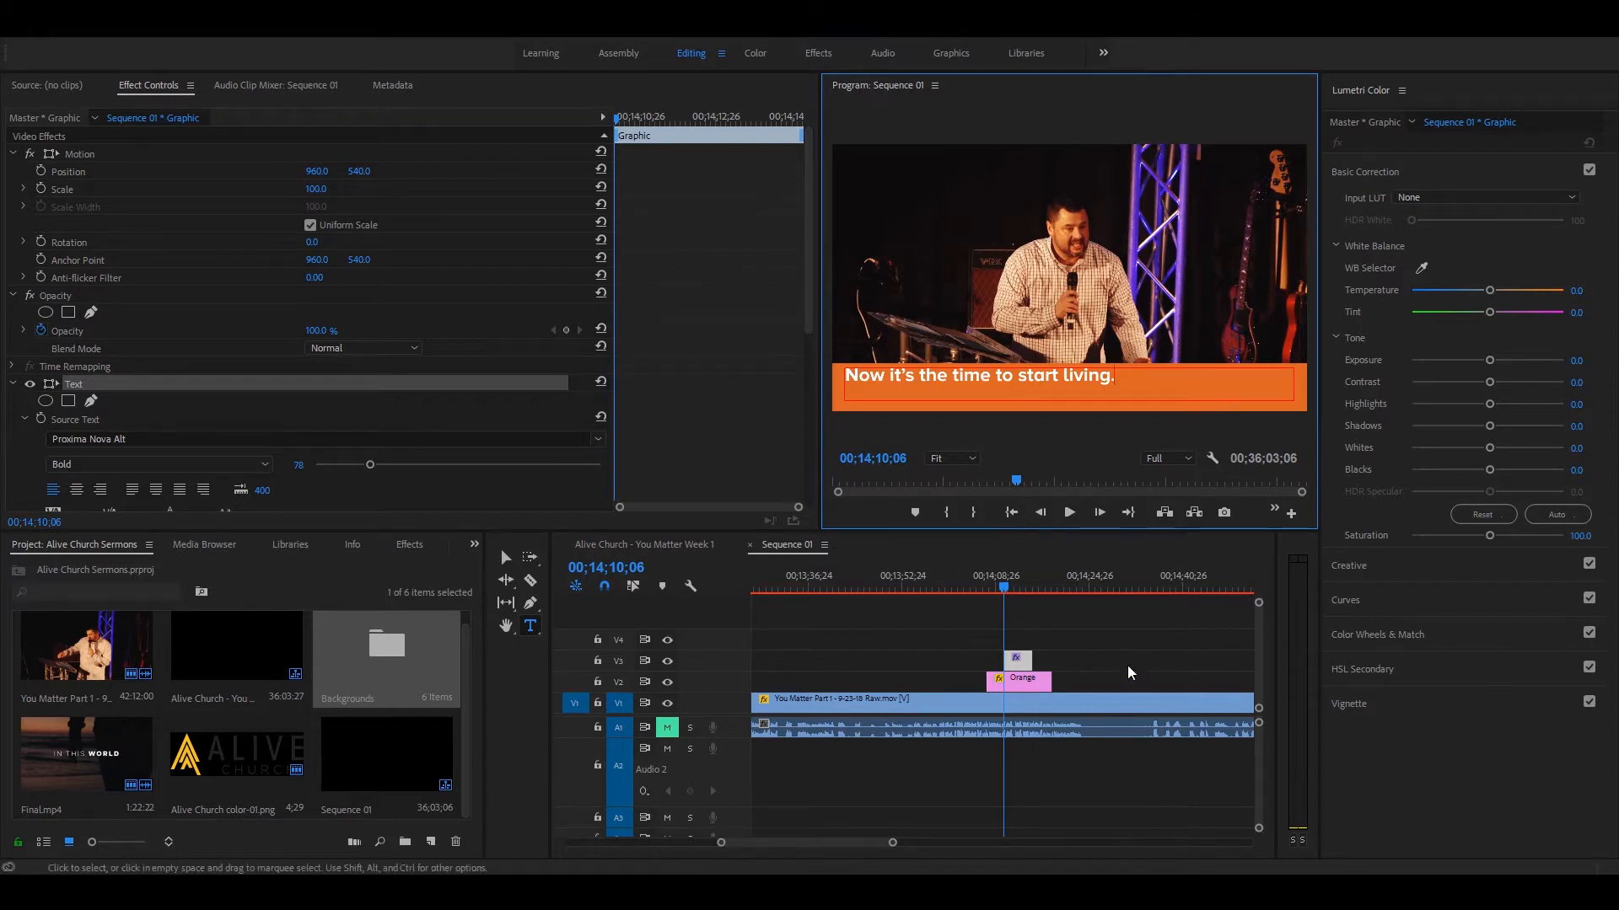
Step: Center-align the key-point text and set the graphic's vertical position to 587
click(1027, 644)
click(1018, 659)
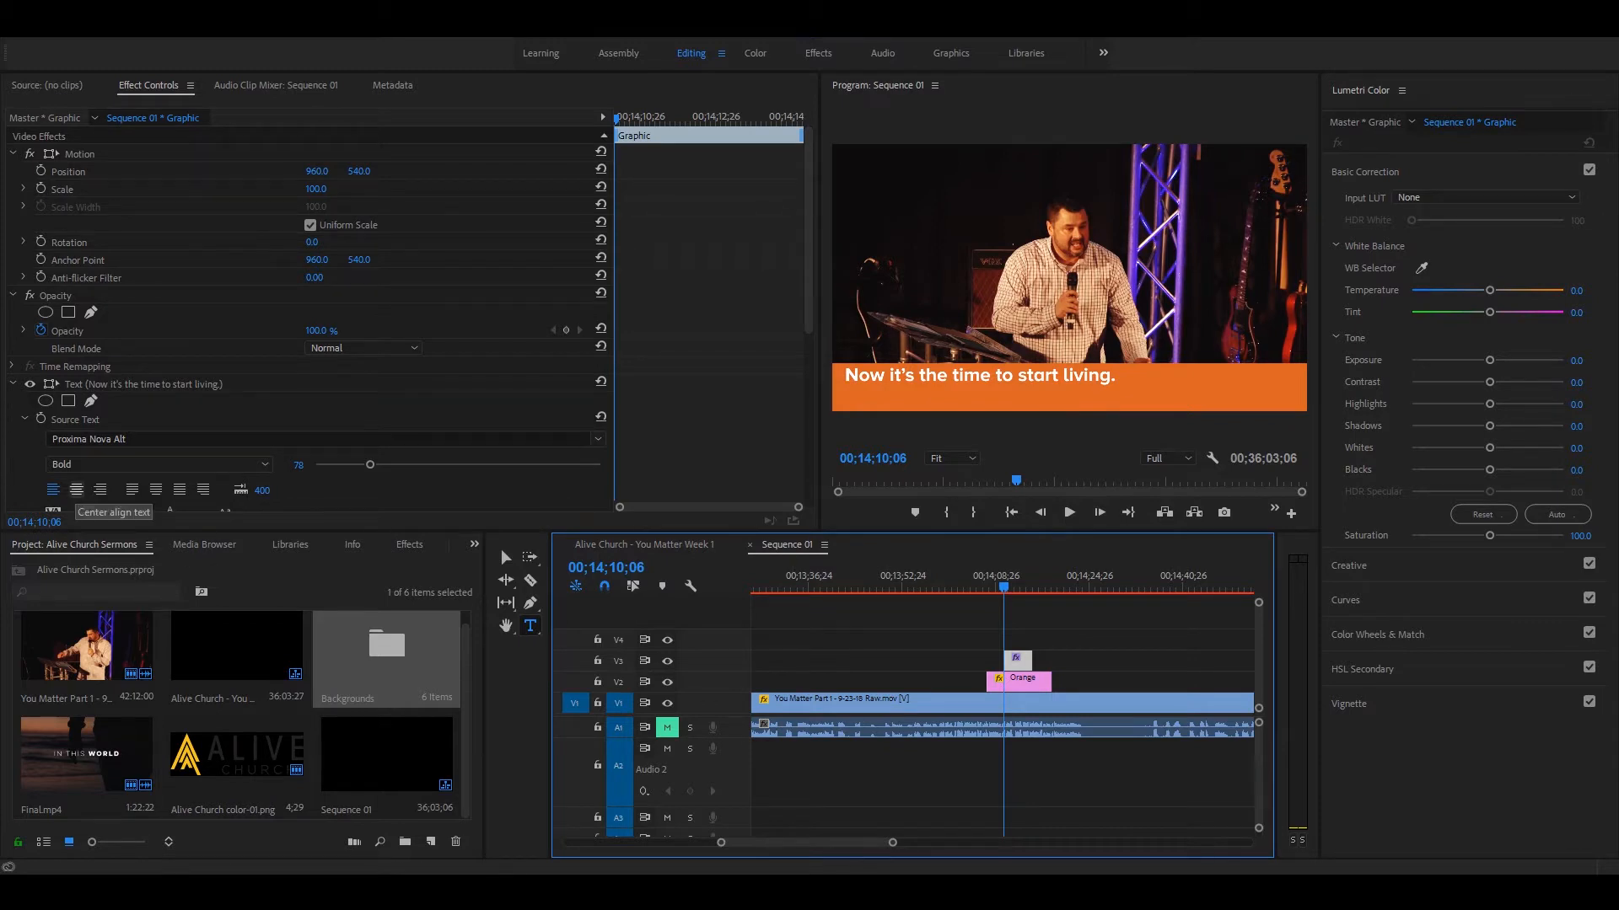
click(76, 490)
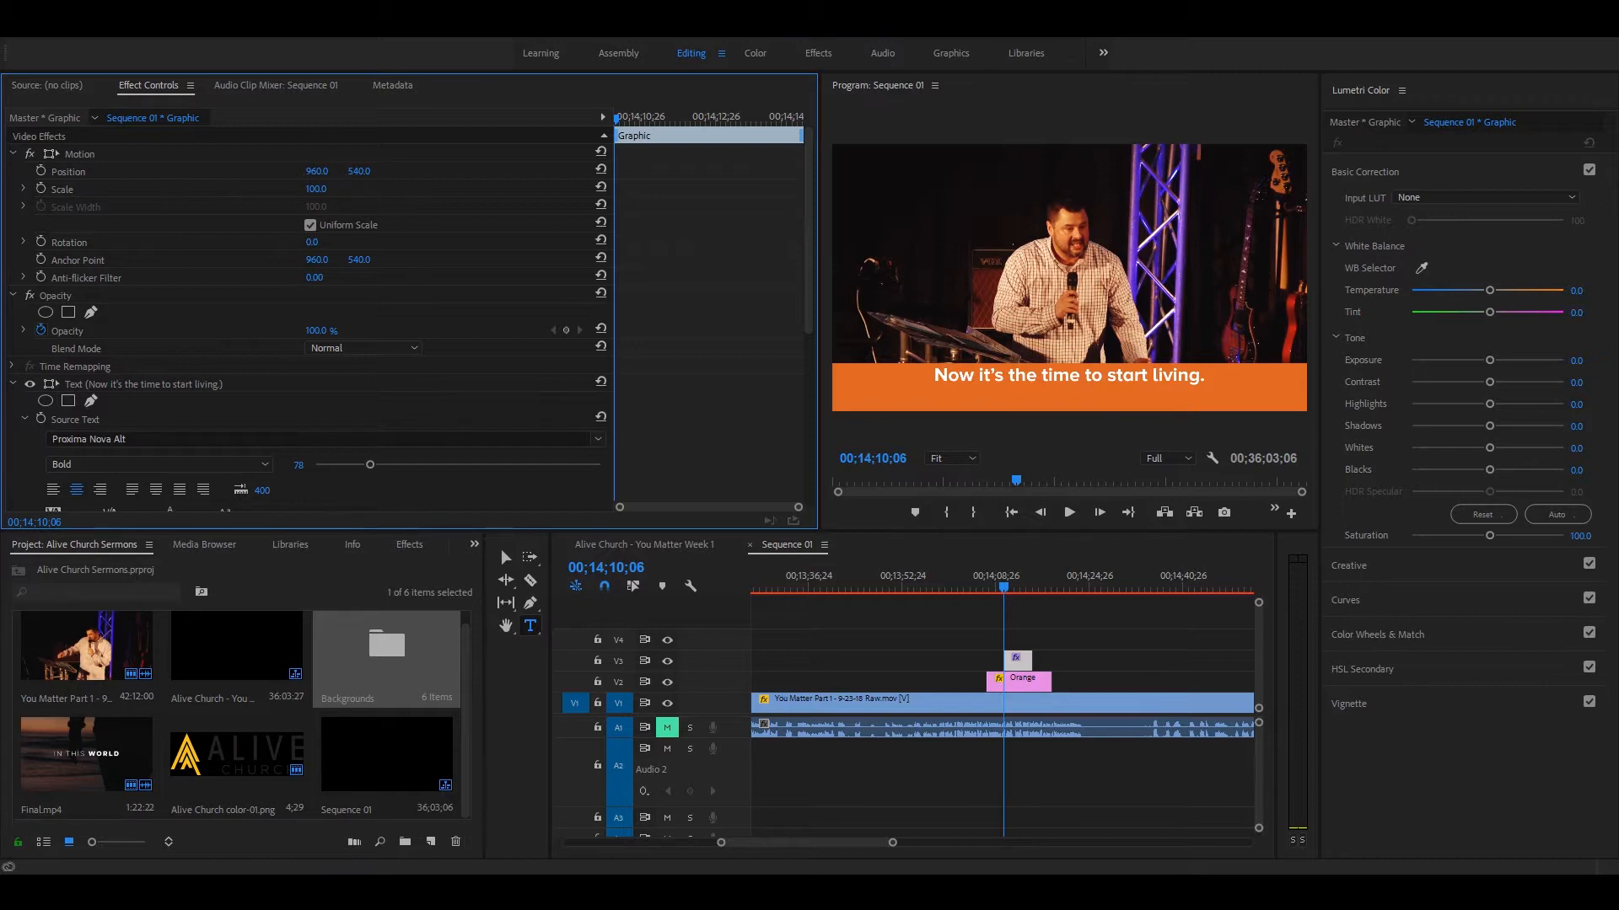
drag(359, 172, 397, 171)
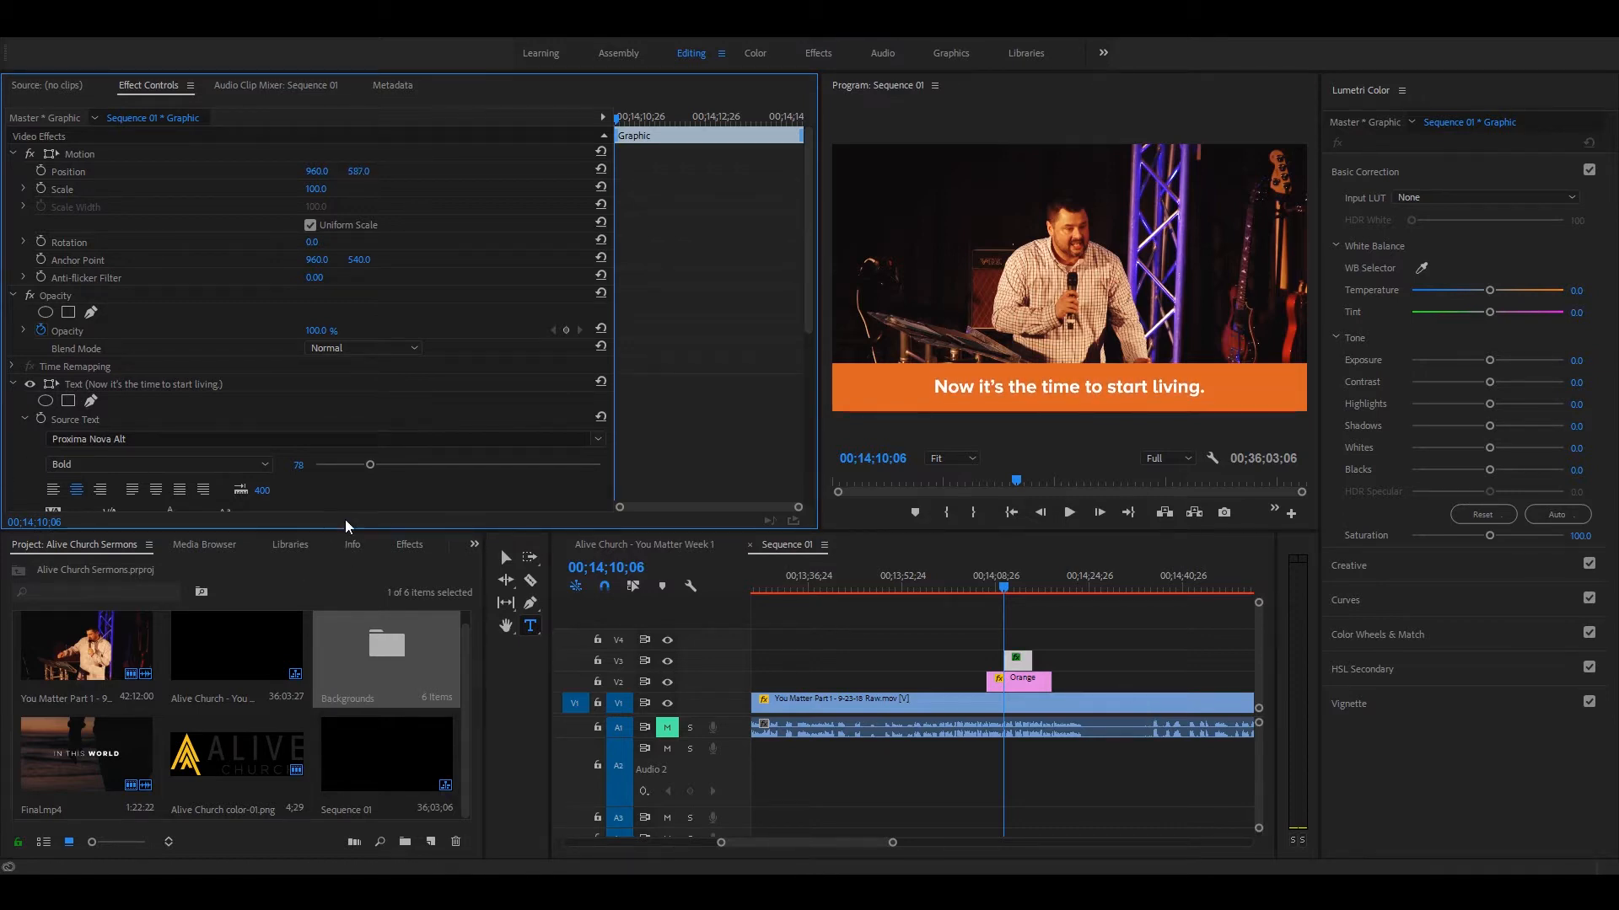
Step: Set the font size of the "Now it's the time to start living." text to 95
drag(370, 465, 366, 466)
click(1026, 657)
drag(391, 466, 408, 465)
triple_click(993, 388)
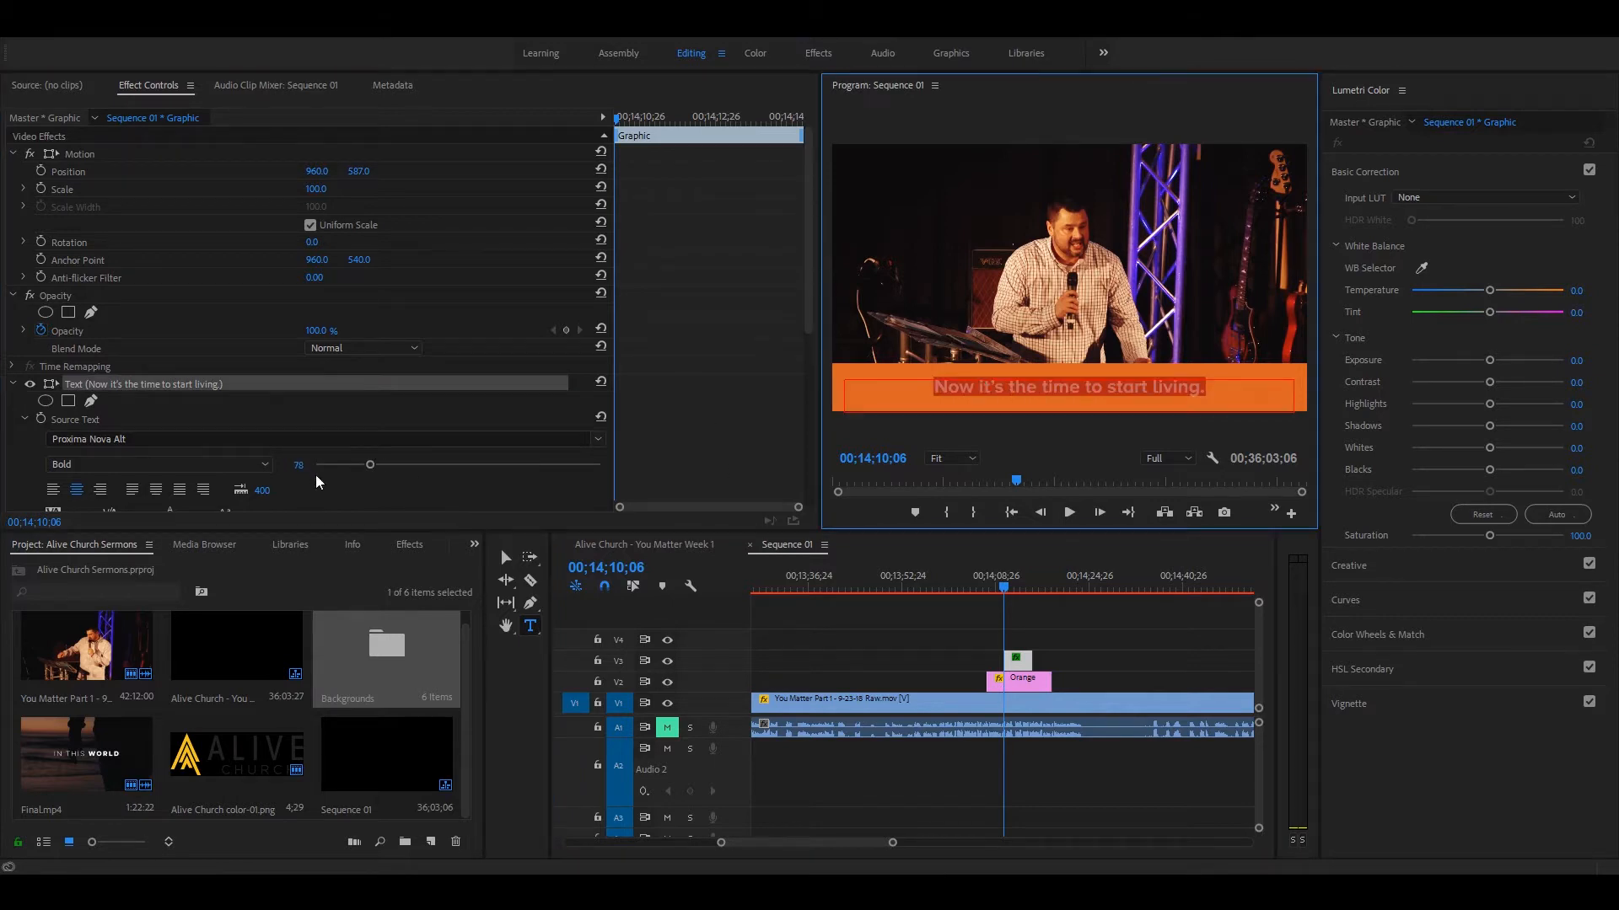
drag(370, 466, 399, 465)
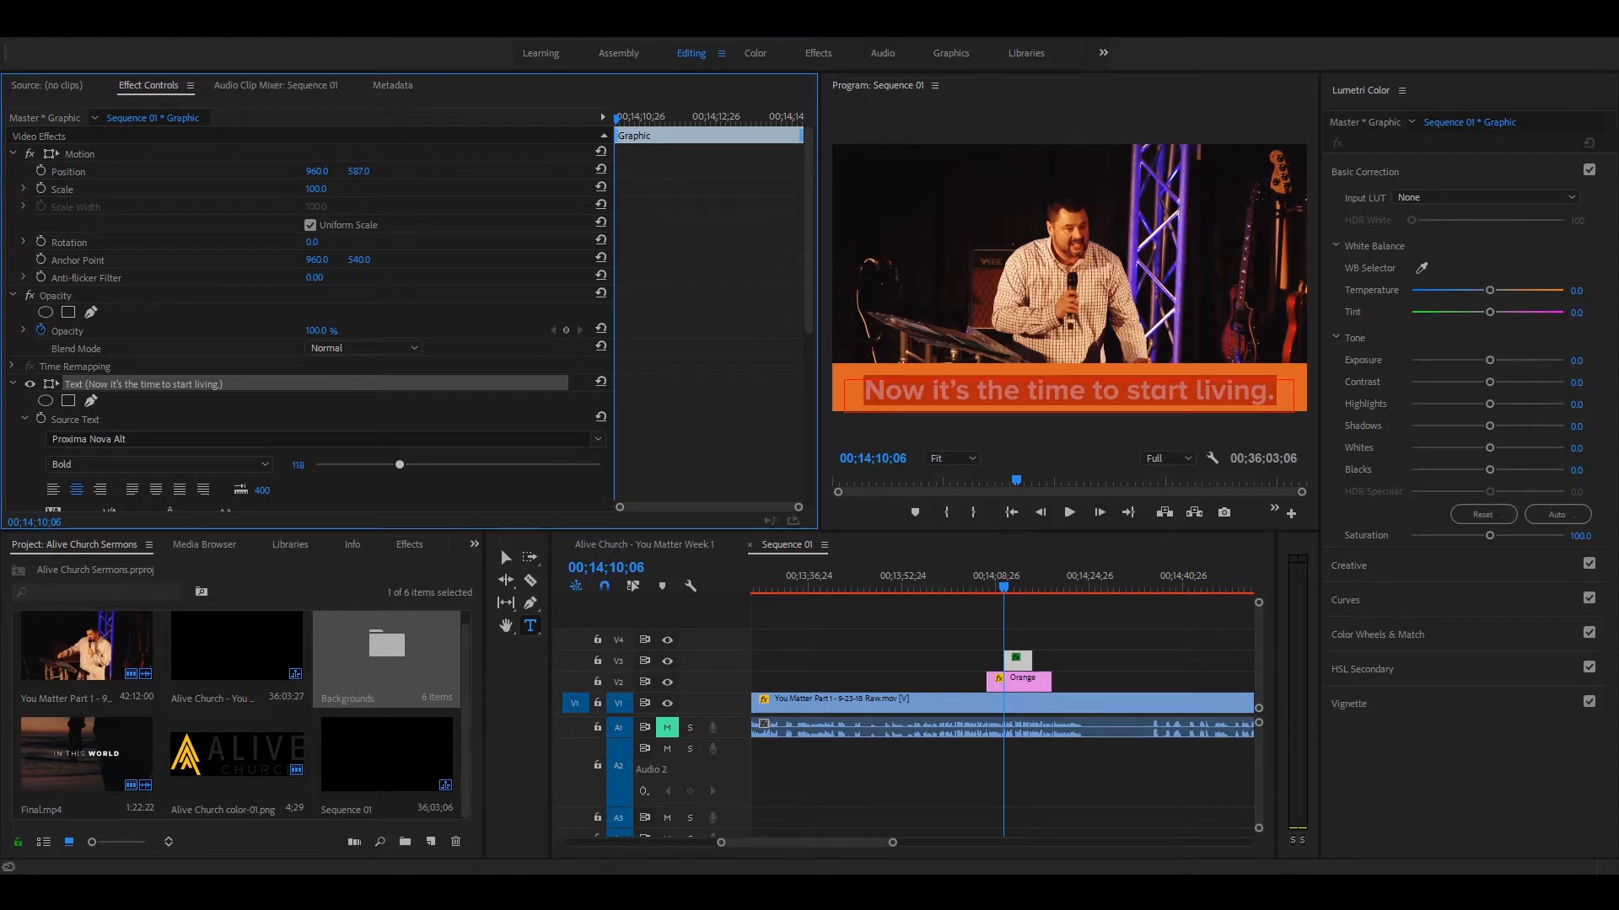
drag(400, 465, 362, 465)
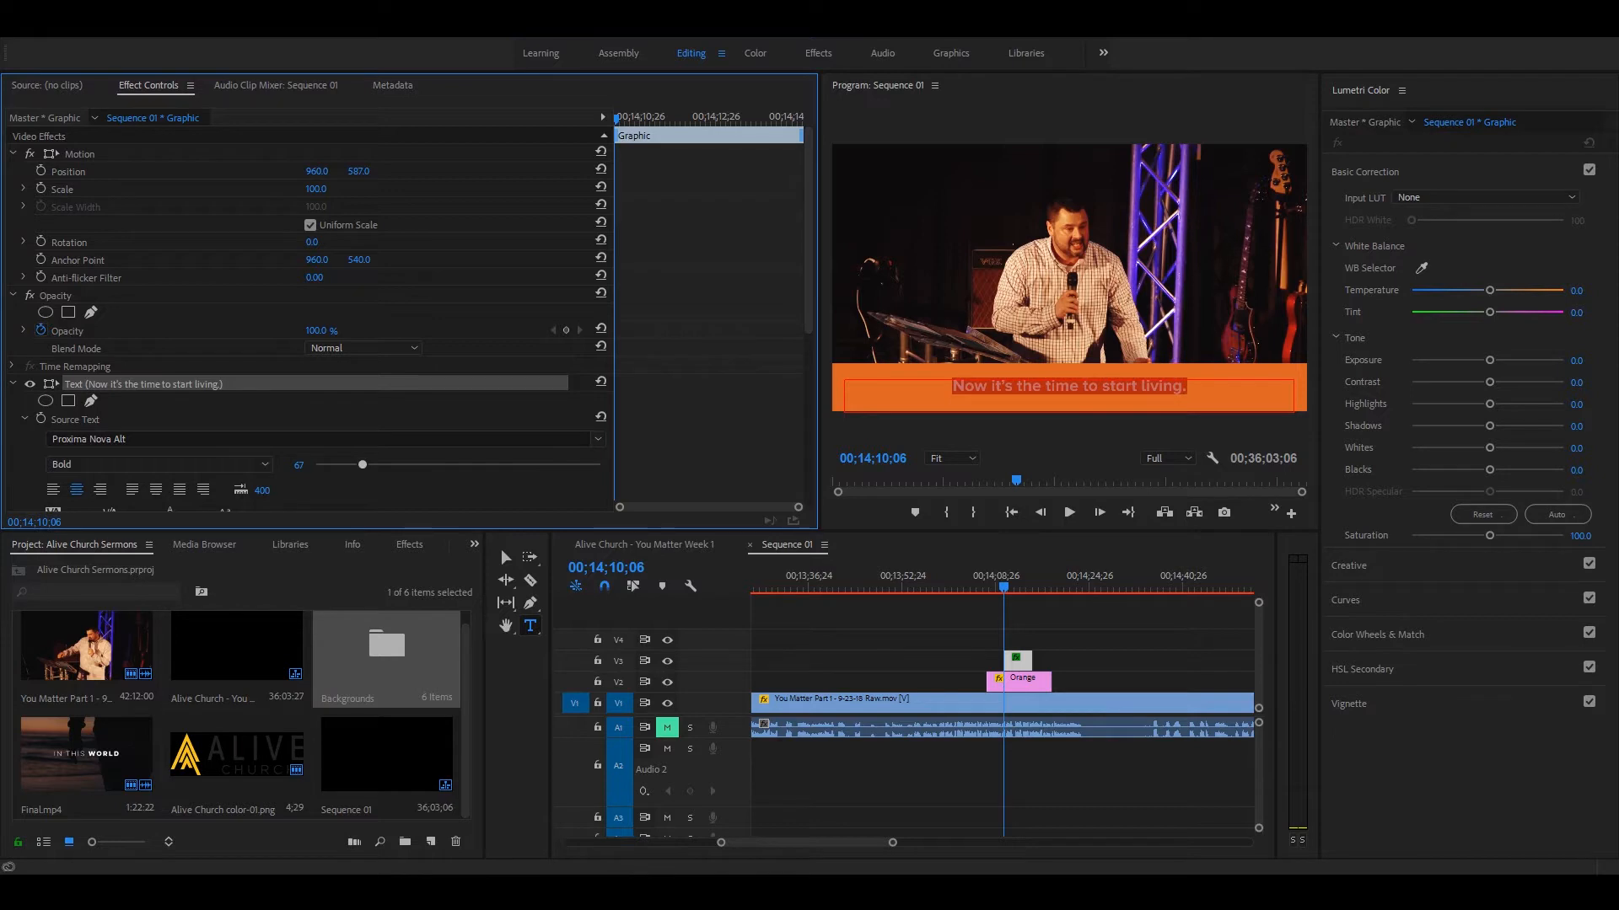
drag(362, 465, 383, 466)
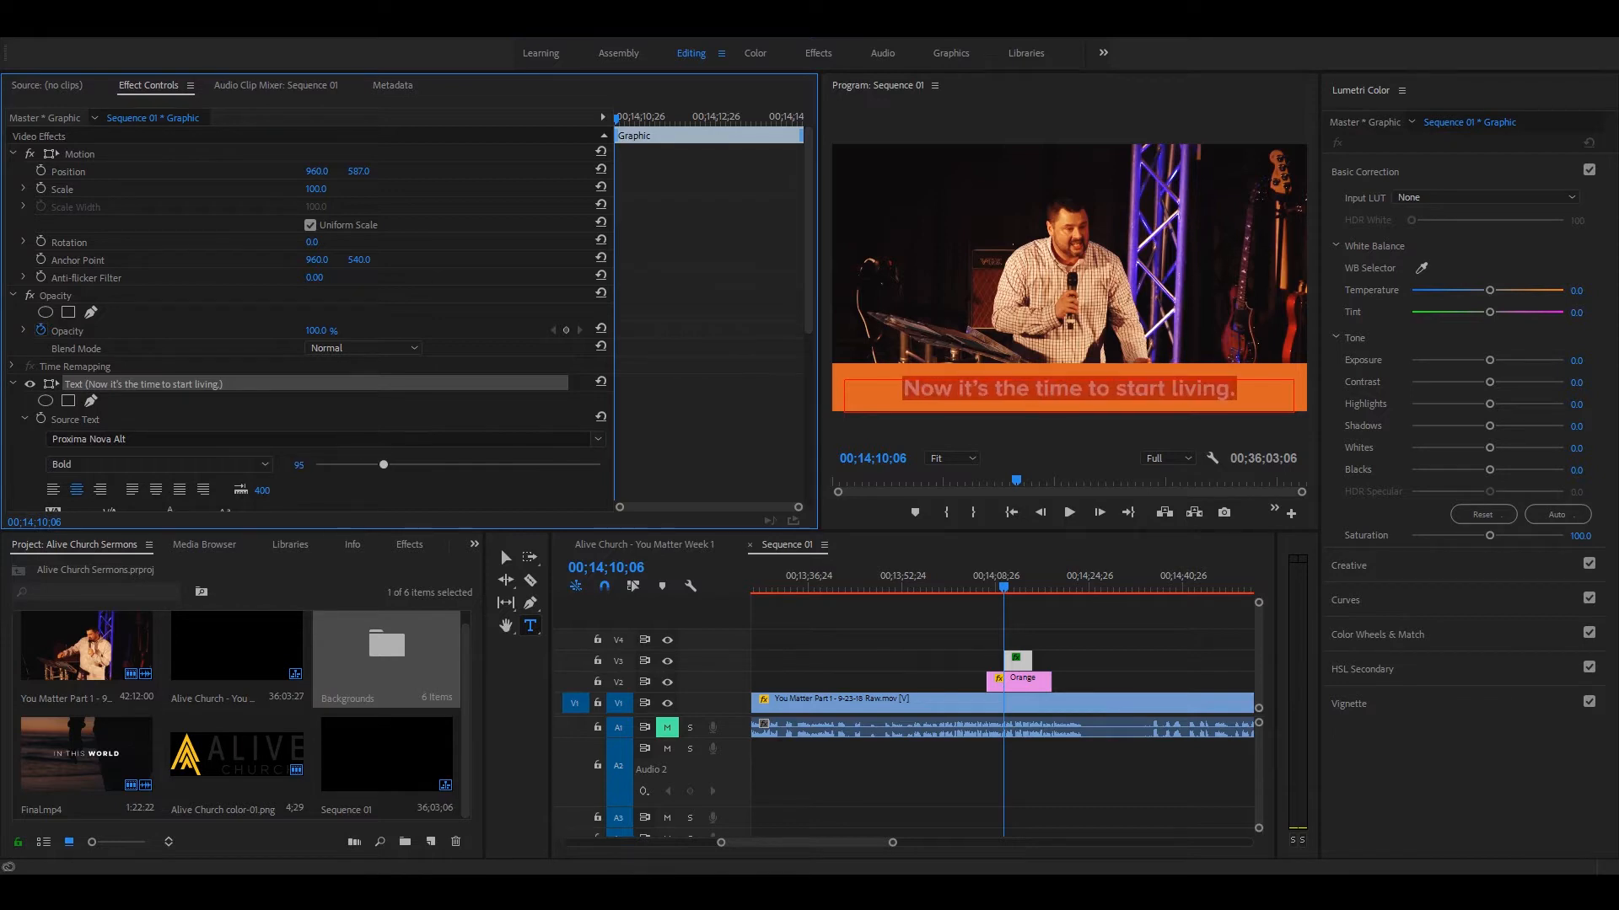
click(1072, 651)
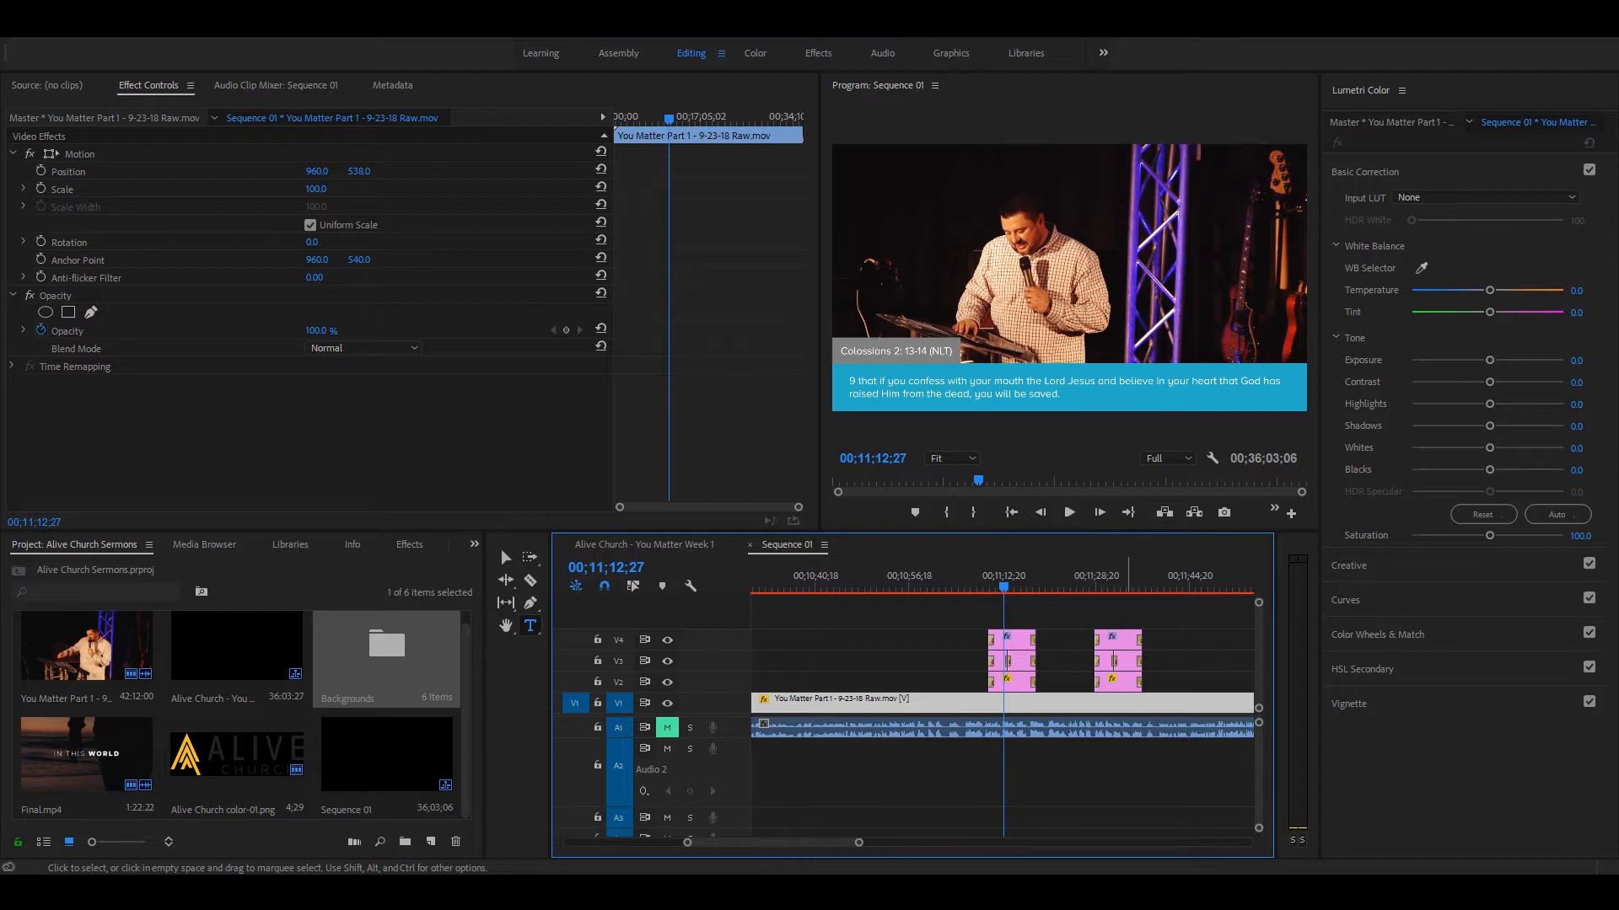
Step: Compare the Colossians lower third at 00;11;12;27 with the orange key-point lower third at 00;14;14;08
key(minus)
key(equal)
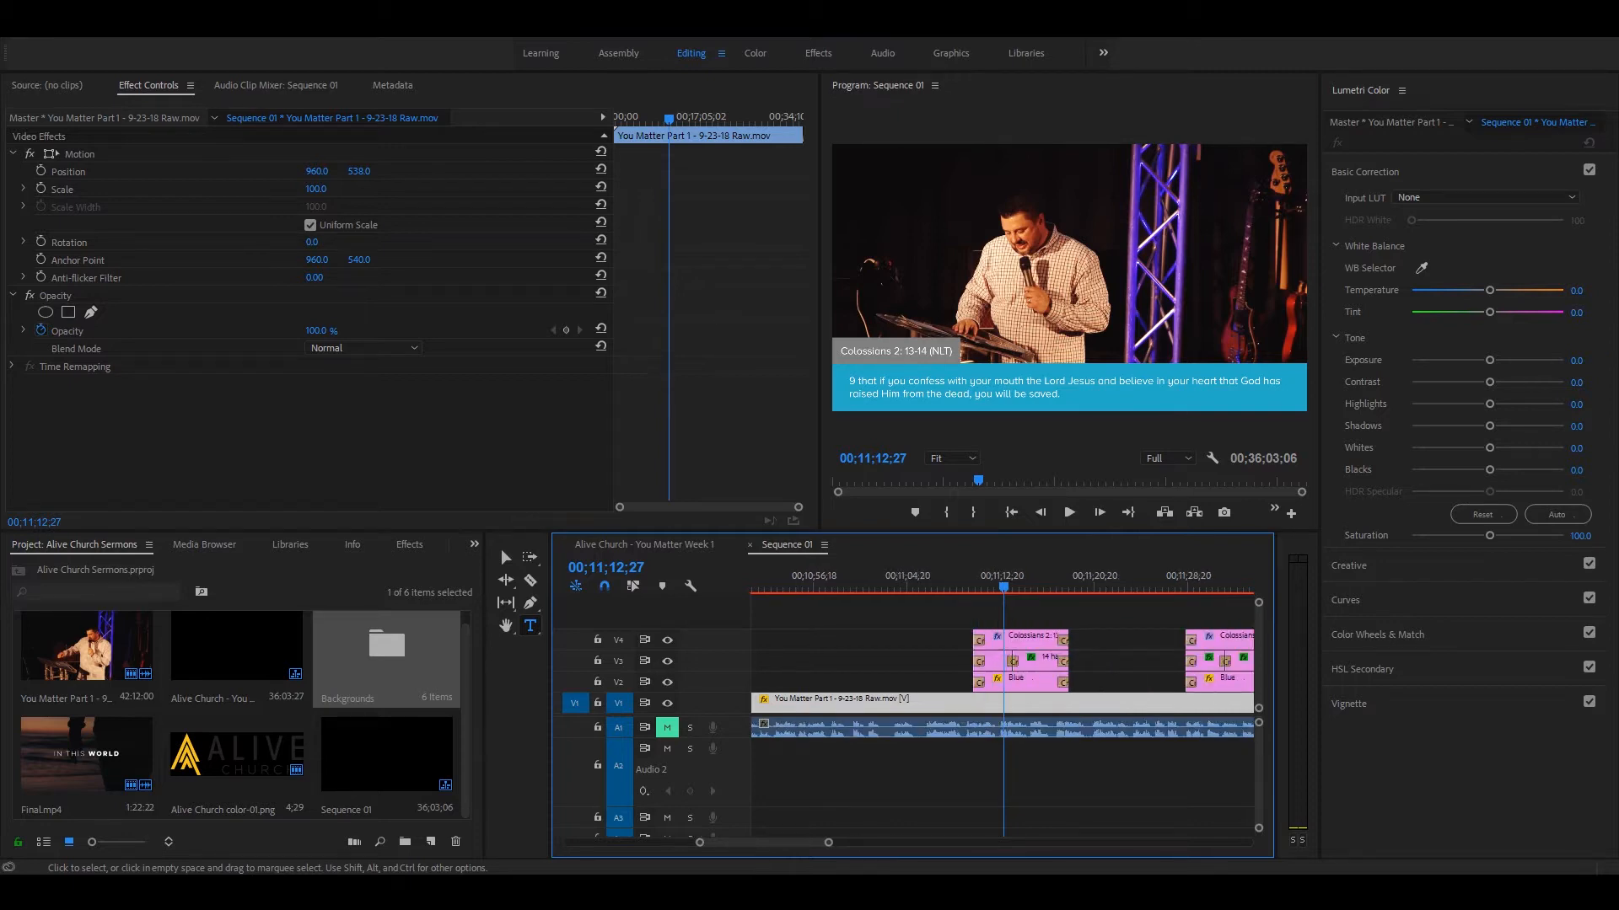
key(minus)
key(minus)
key(minus)
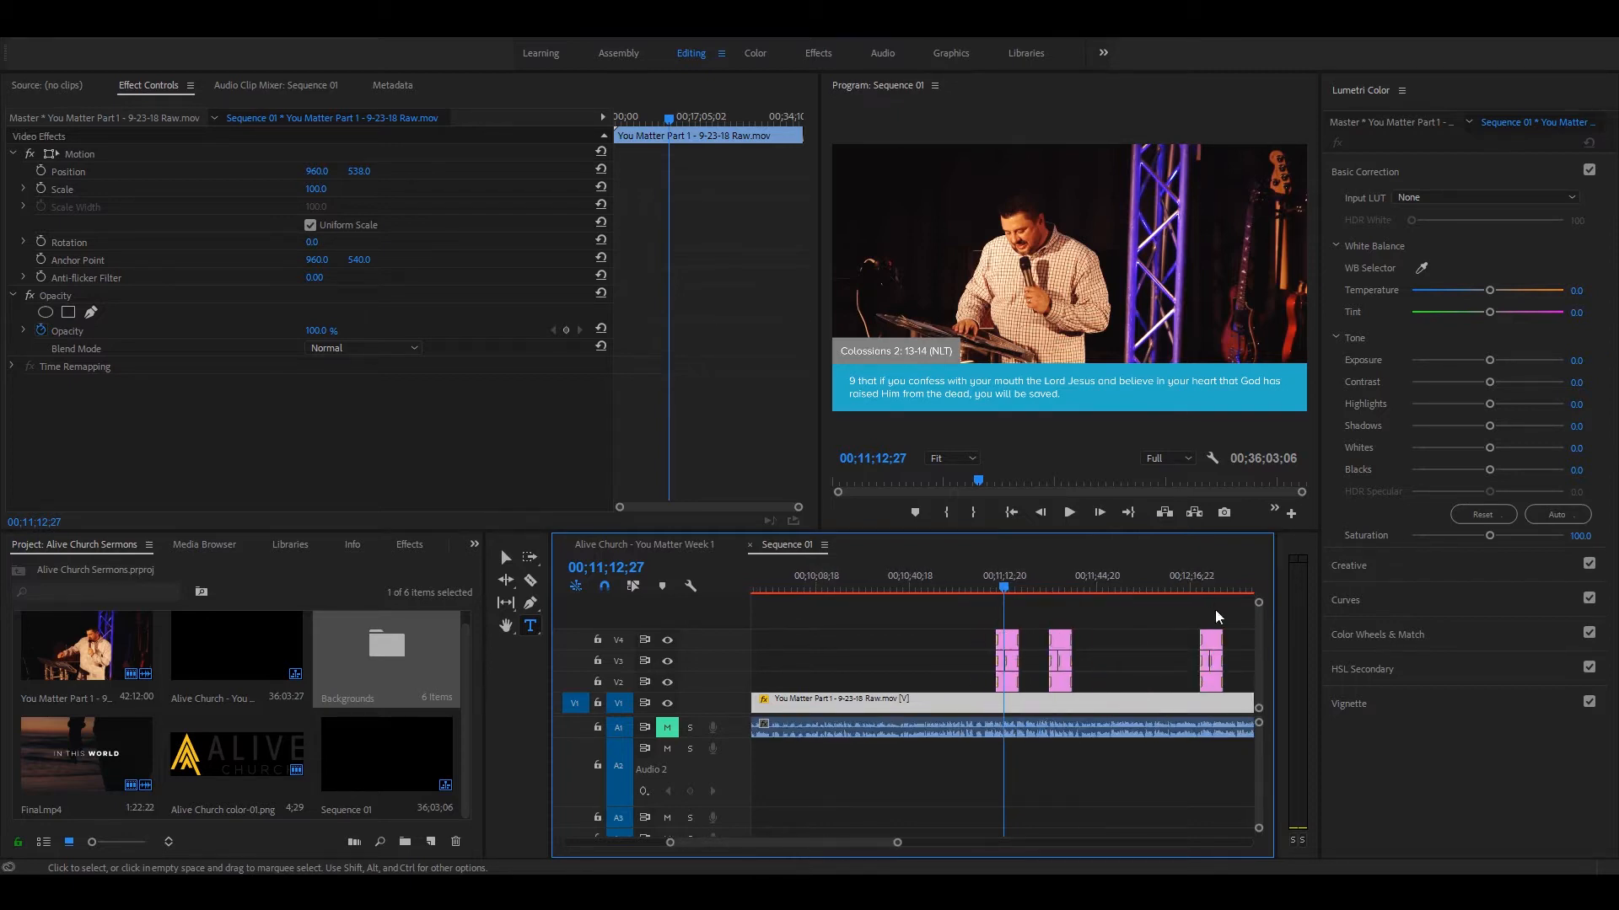
key(minus)
click(1129, 586)
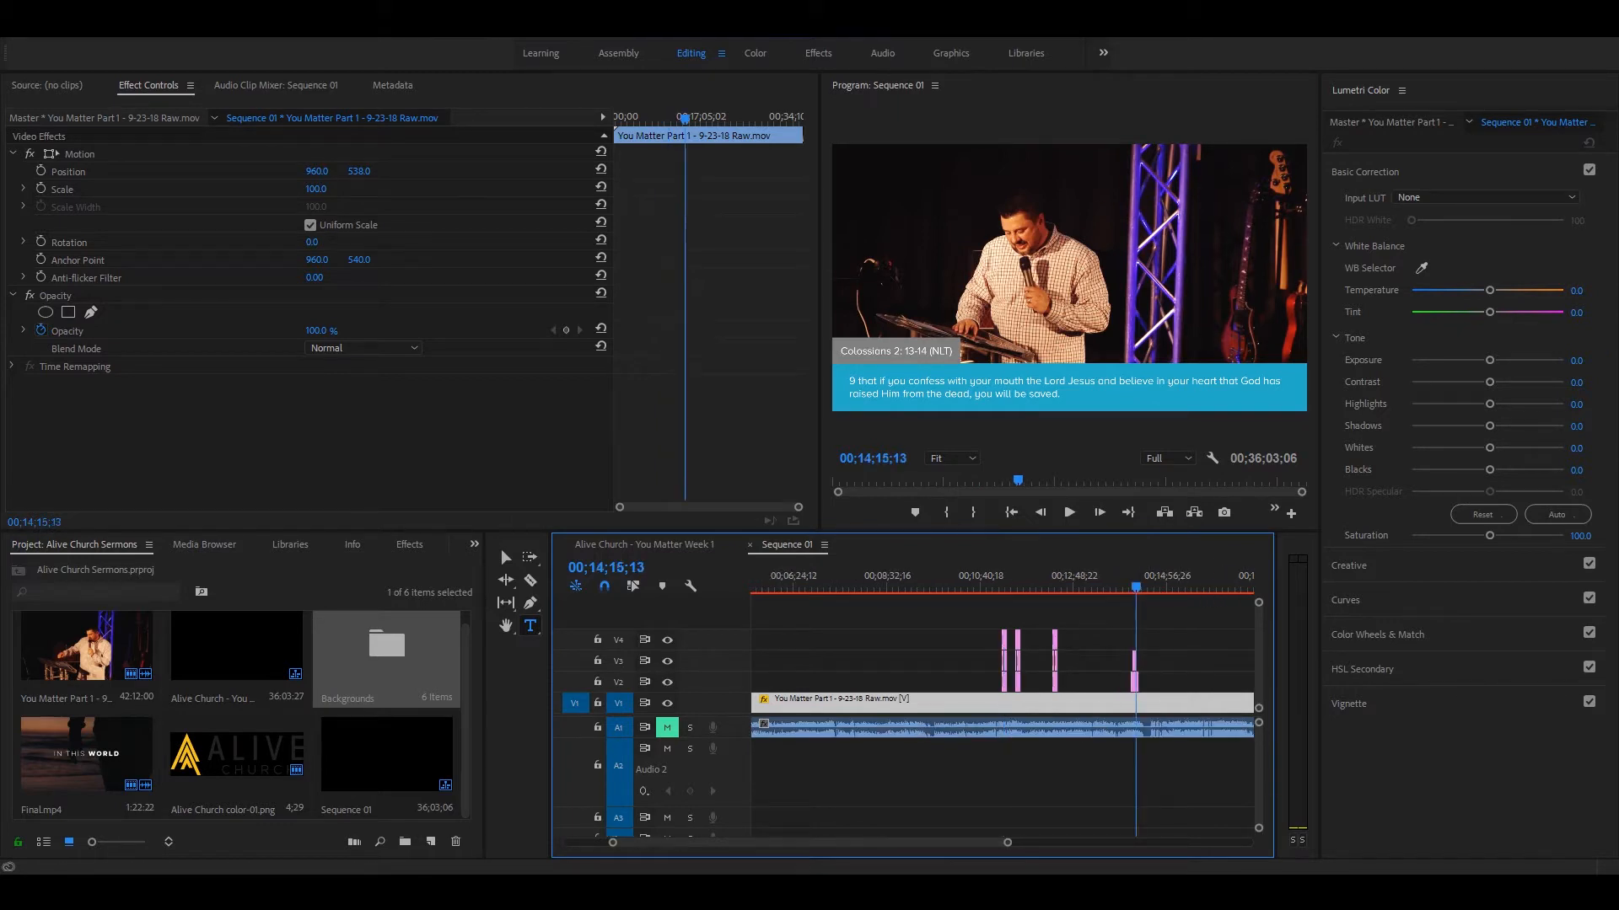
key(equal)
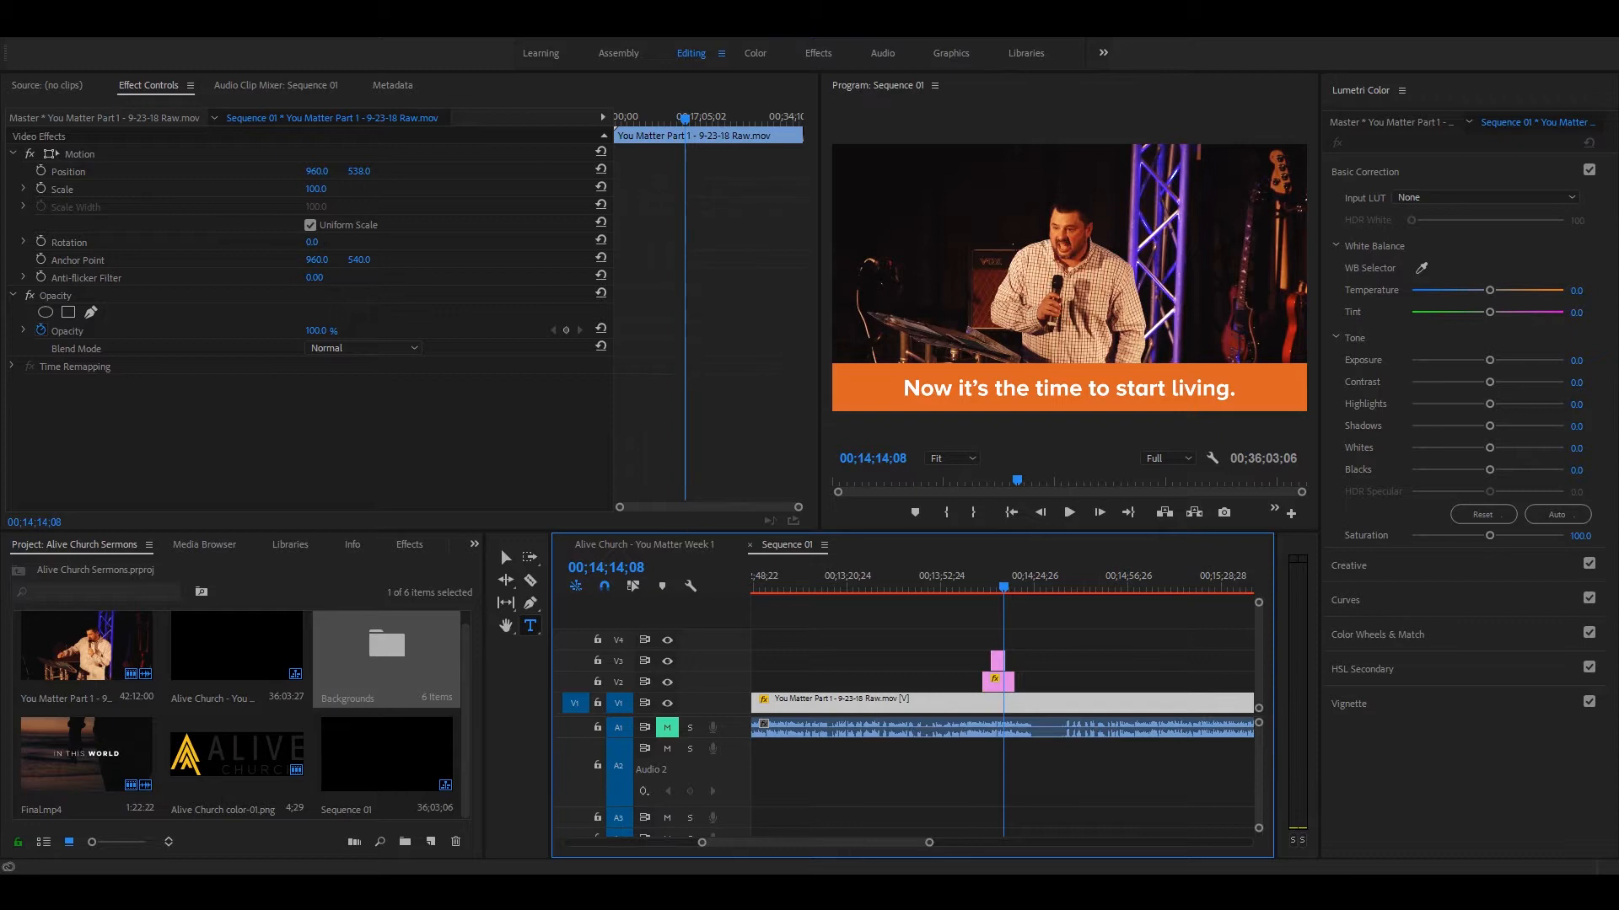
Step: Examine the logo outro at the end of the Alive Church - You Matter Week 1 sequence
click(644, 544)
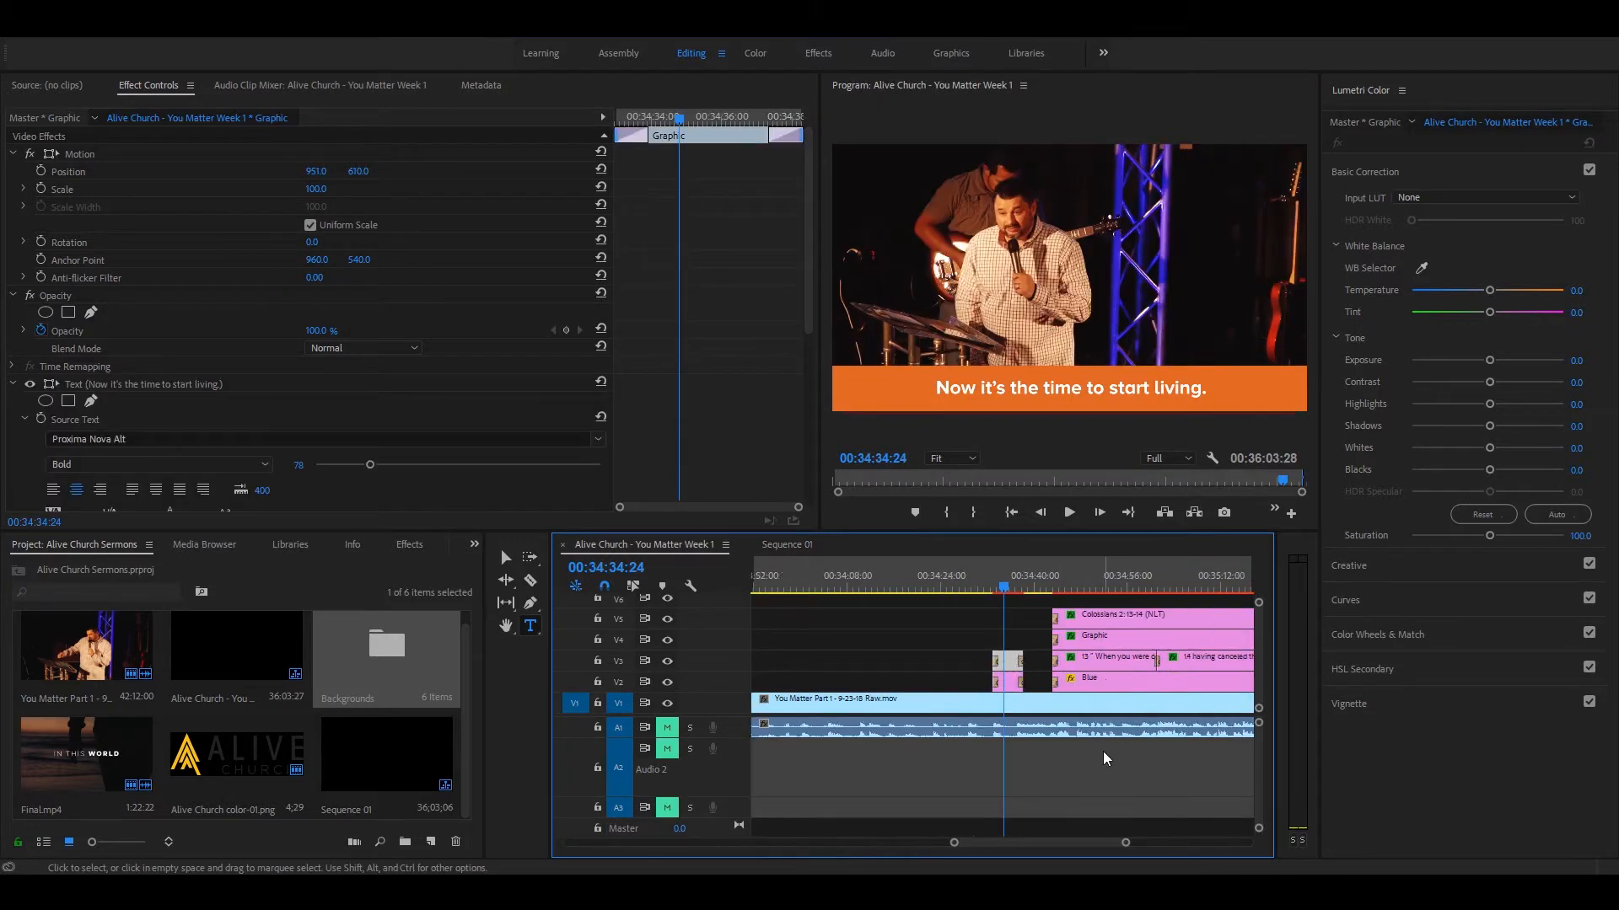
click(1130, 574)
key(equal)
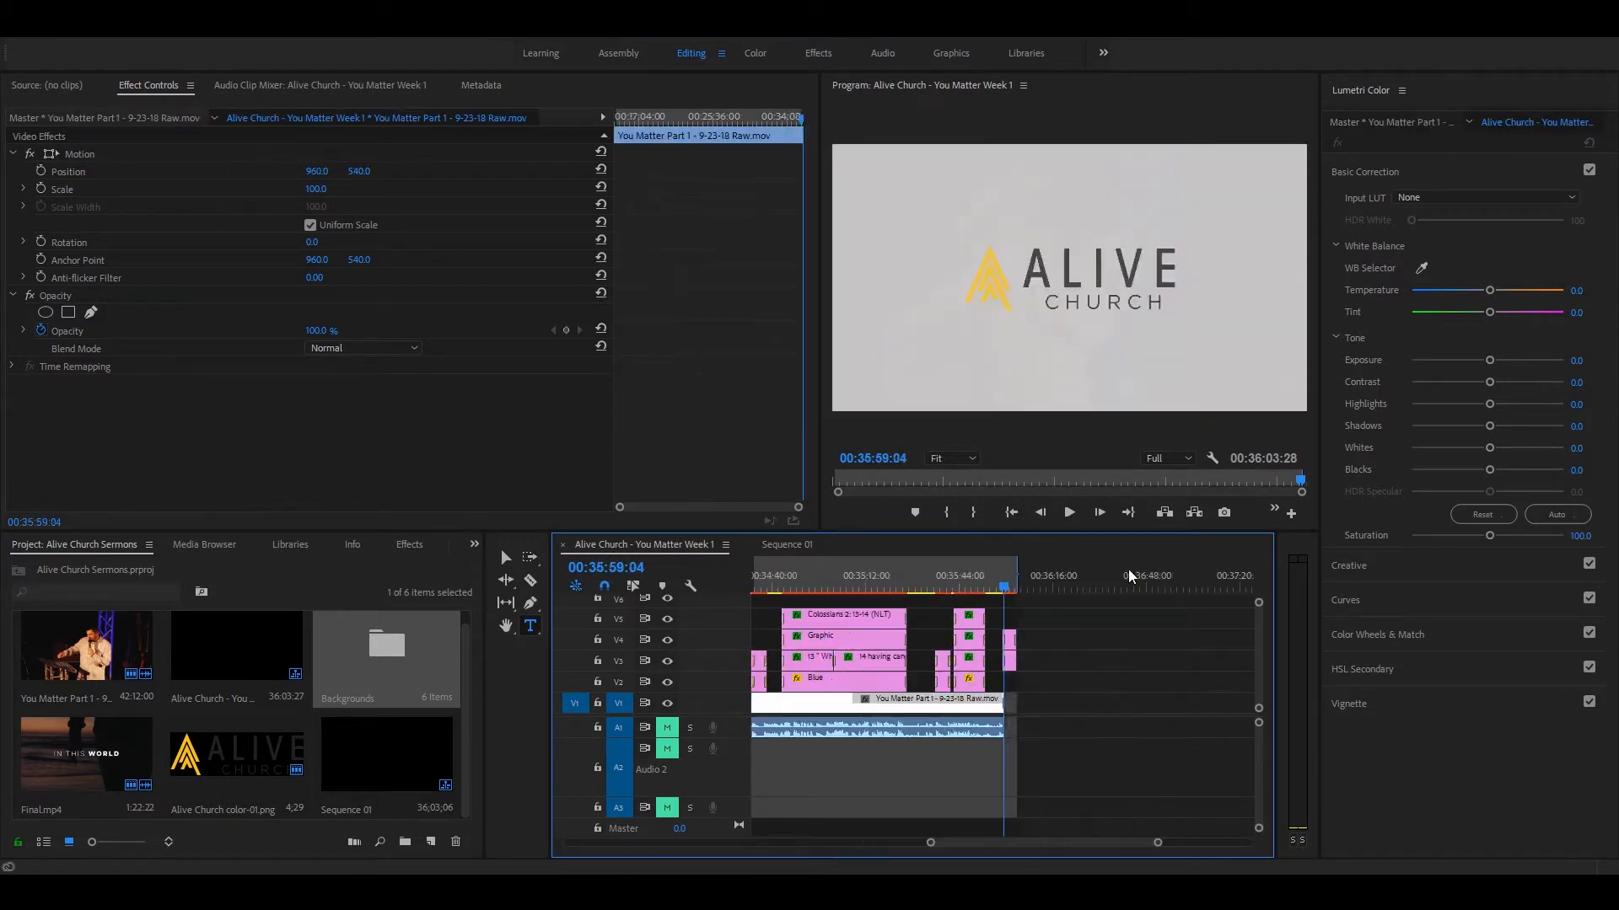
click(1003, 578)
key(equal)
key(equal)
key(equal)
drag(1022, 580, 1038, 620)
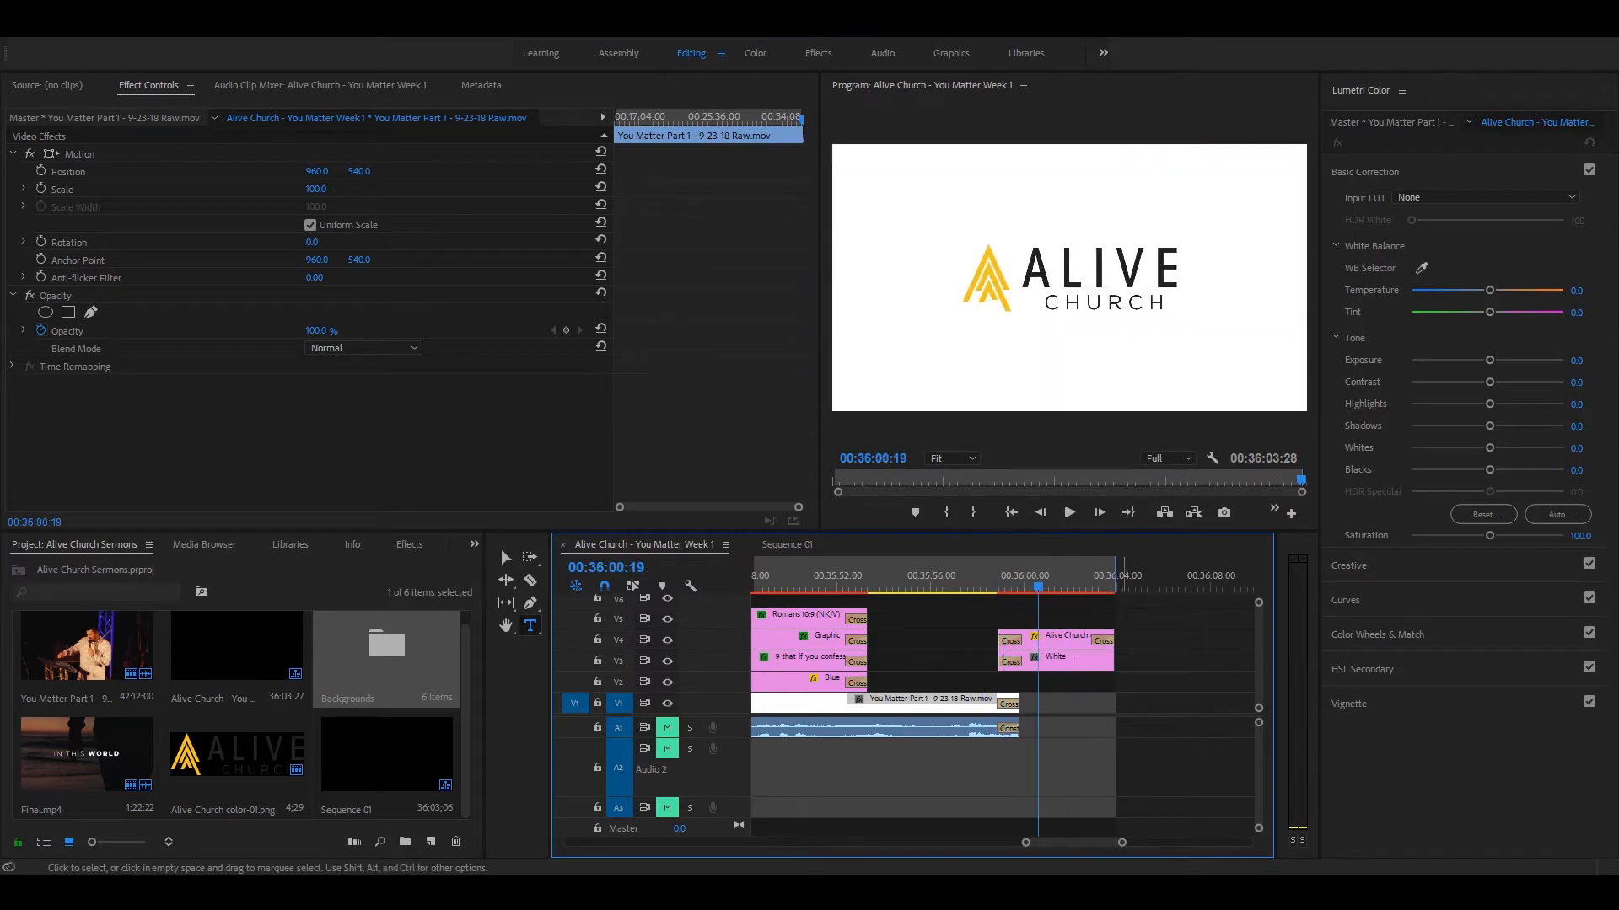
Step: Place the White background on track V2 over the sermon footage's closing fade in Sequence 01, with cross dissolves at both ends
click(779, 545)
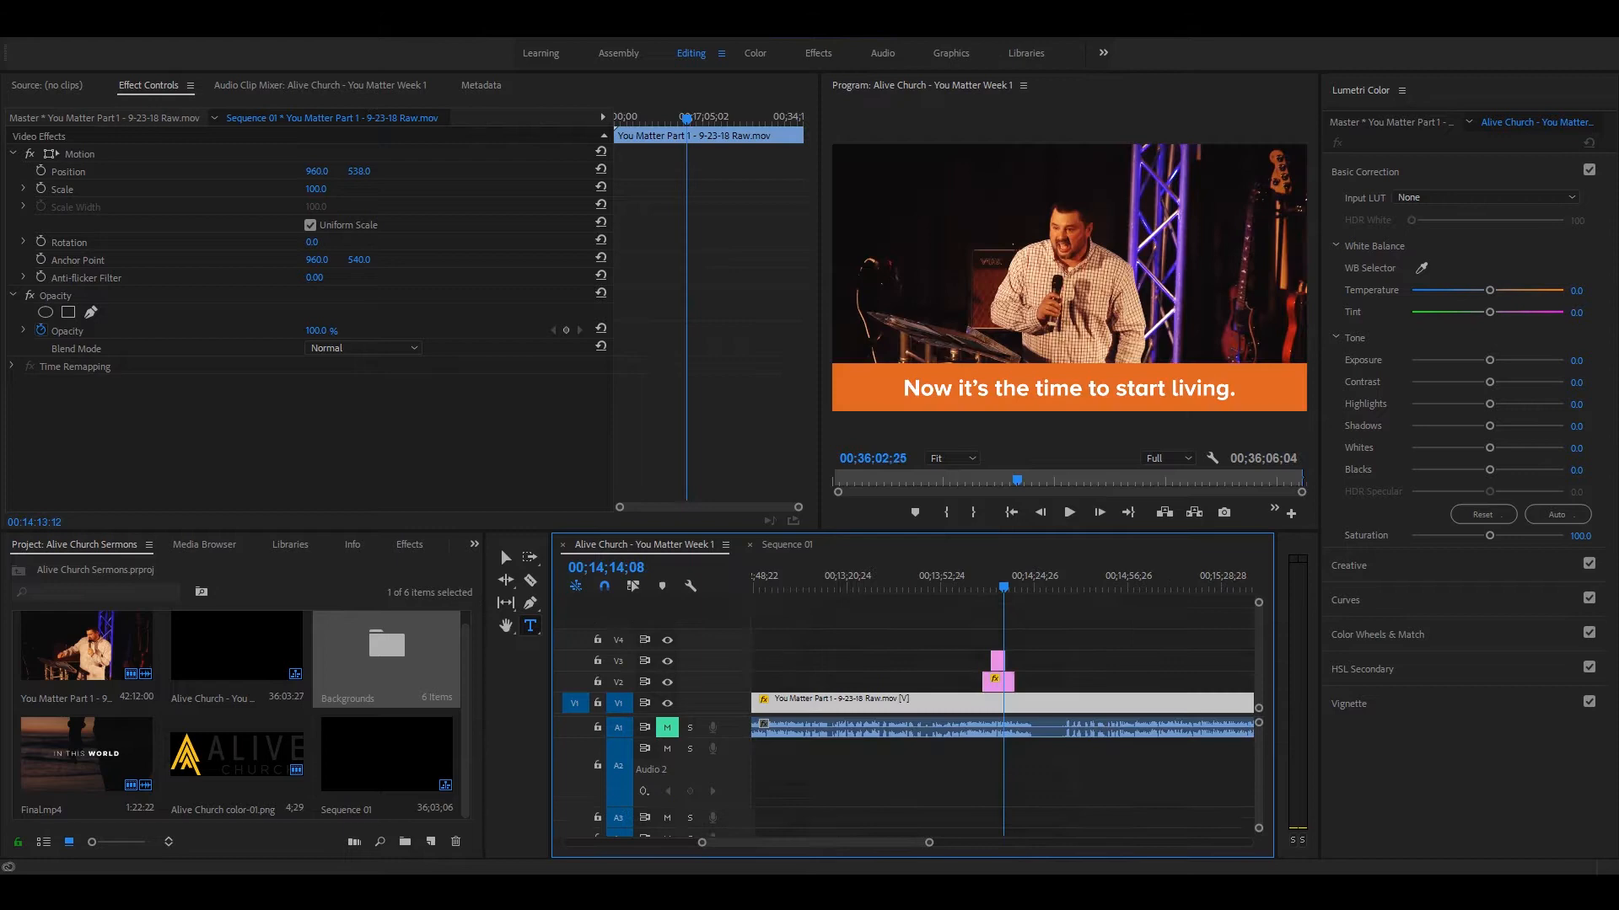
click(1172, 664)
key(minus)
key(minus)
key(minus)
key(minus)
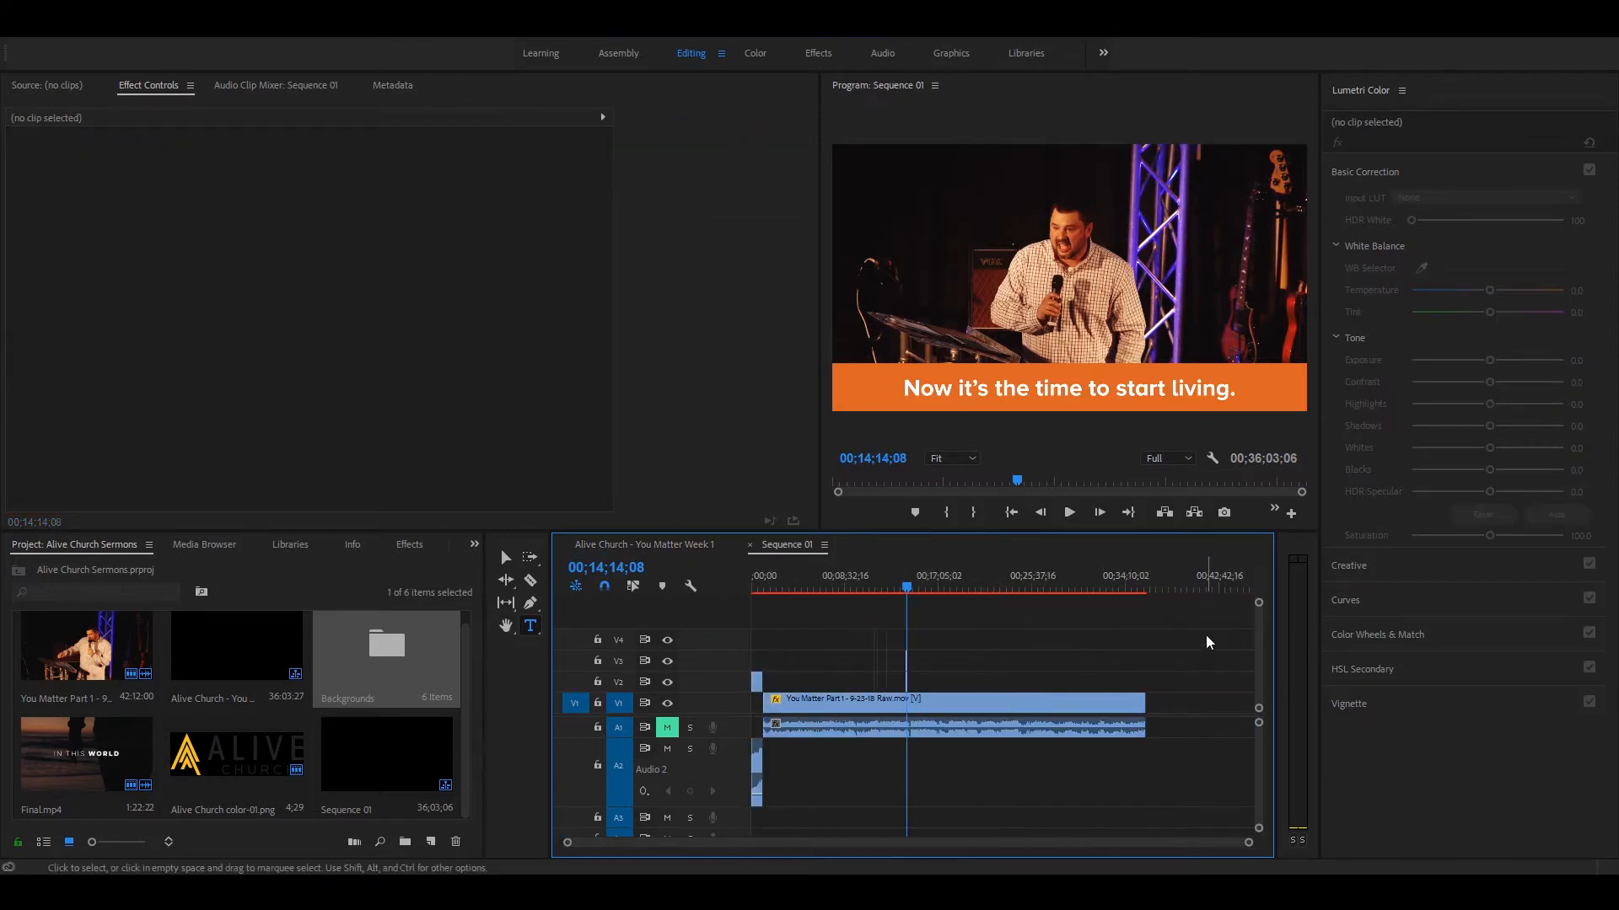
click(1147, 583)
key(equal)
key(equal)
key(equal)
key(equal)
drag(976, 584, 1026, 586)
key(equal)
key(equal)
key(equal)
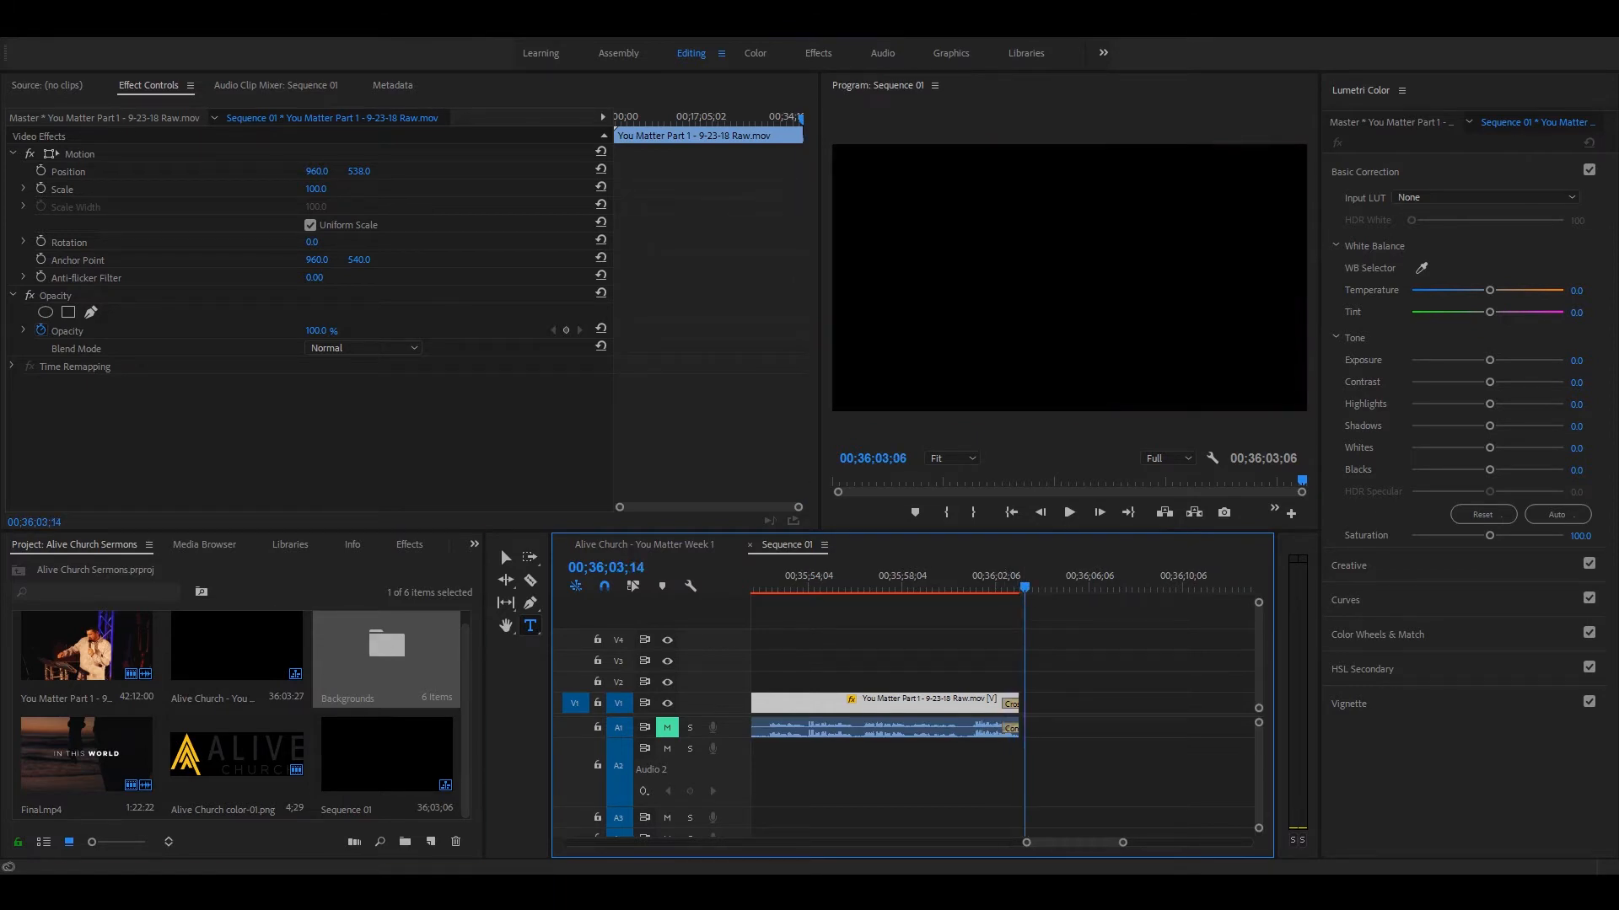
double_click(386, 654)
click(551, 347)
drag(1101, 622, 1070, 693)
key(ctrl+d)
Step: Play back the transition from the sermon footage to the white background
click(986, 585)
key(space)
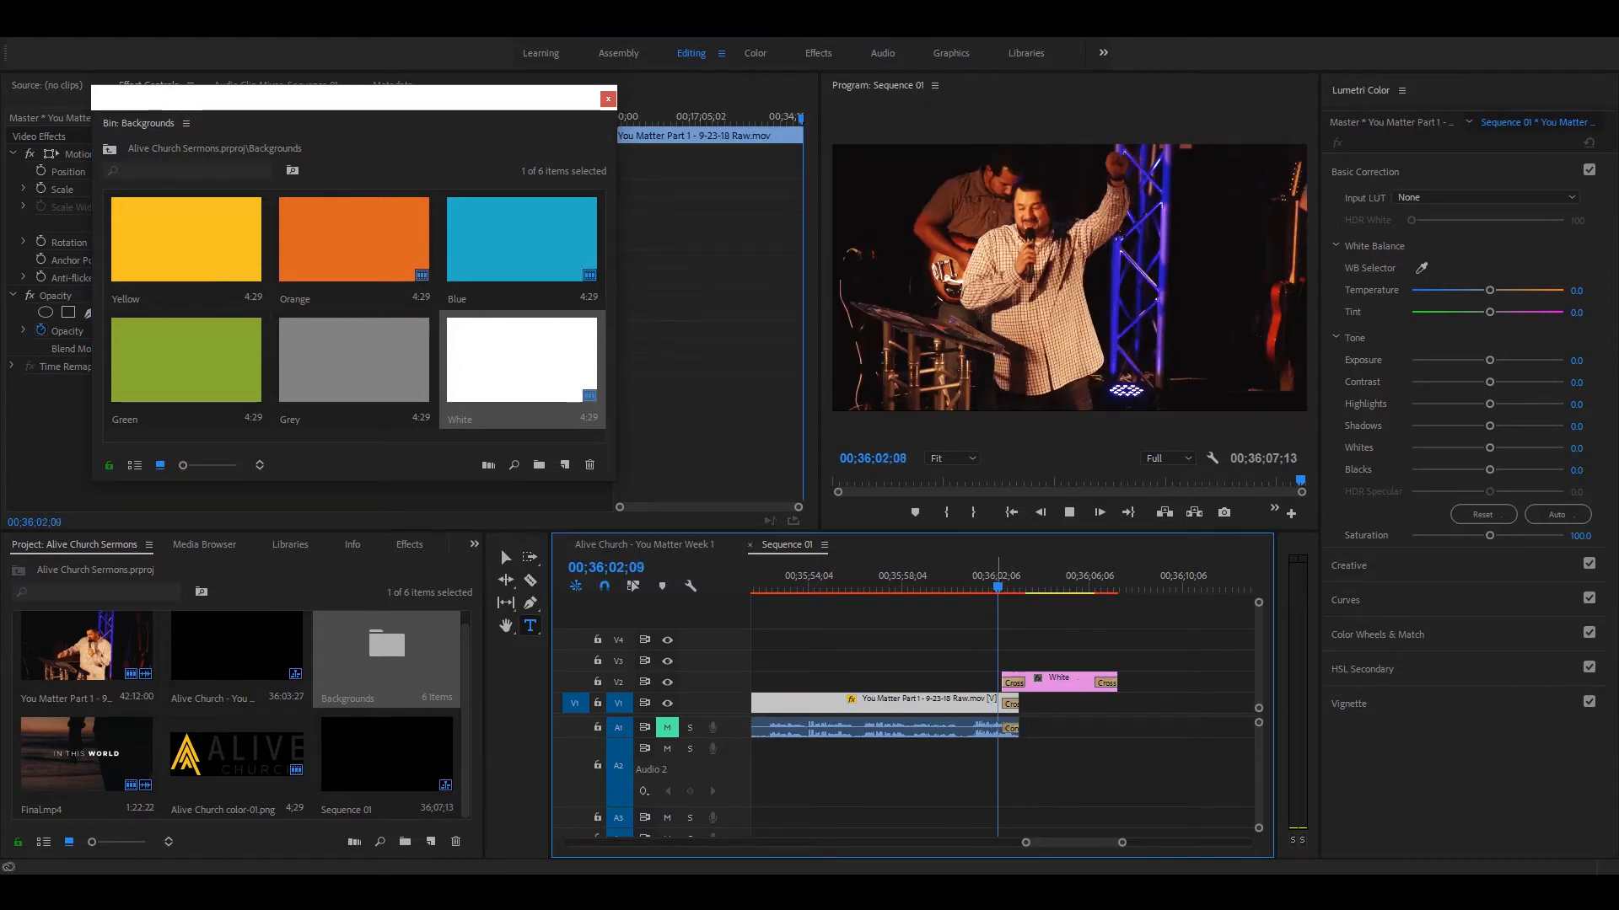
key(space)
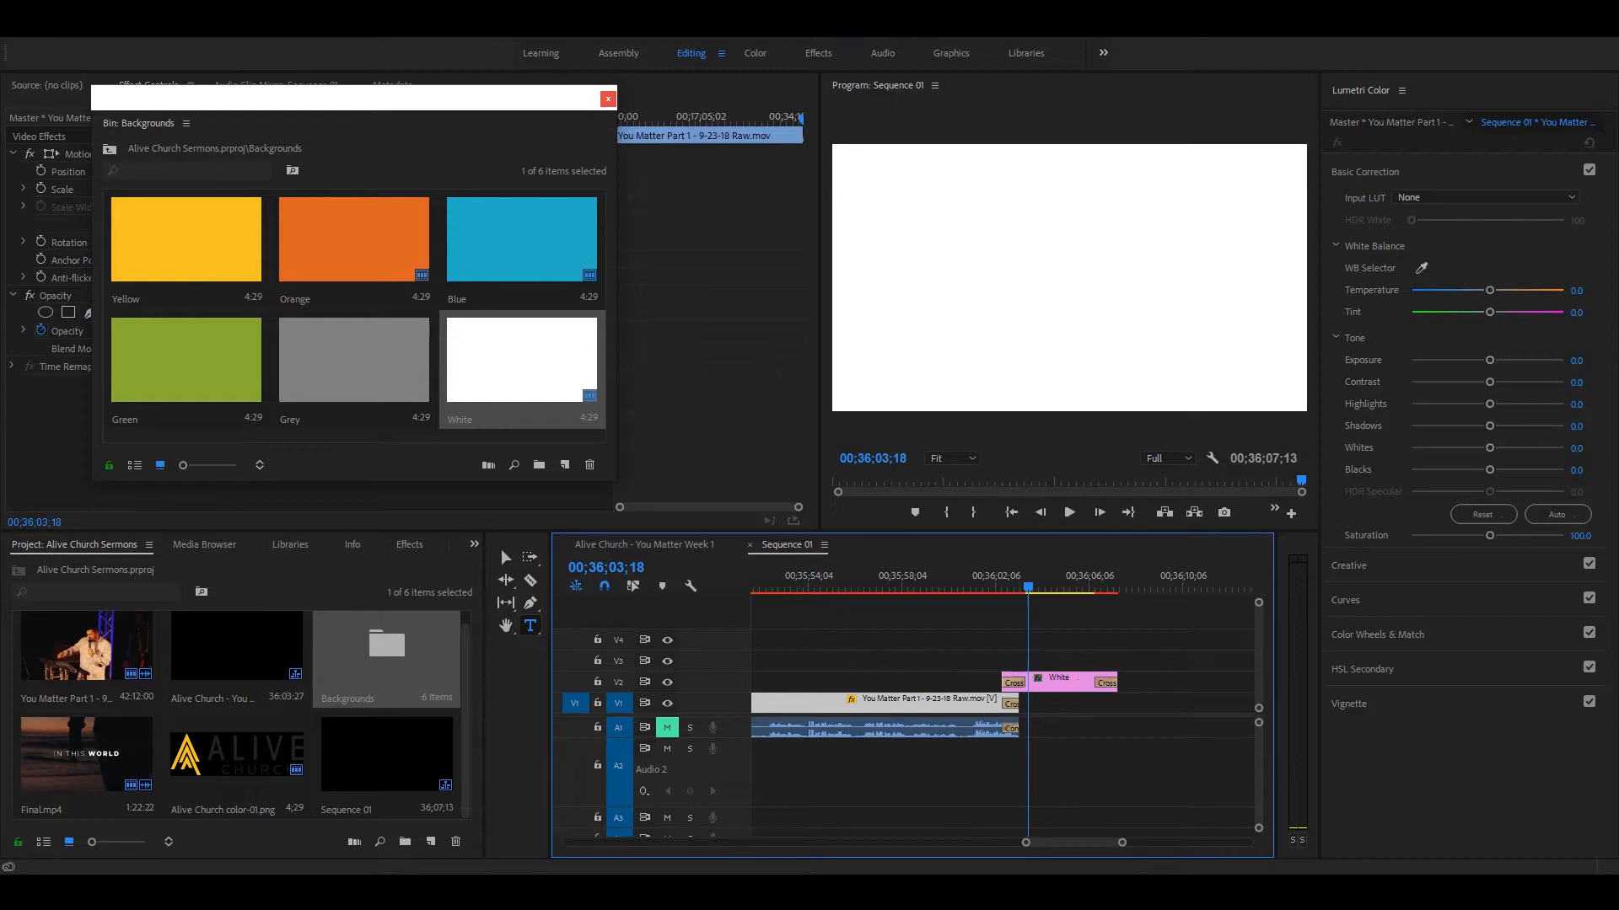
Step: Place Alive Church color-01.png on track V3 above the White clip and add cross dissolves to both ends
click(608, 99)
click(221, 761)
drag(1062, 669, 1064, 660)
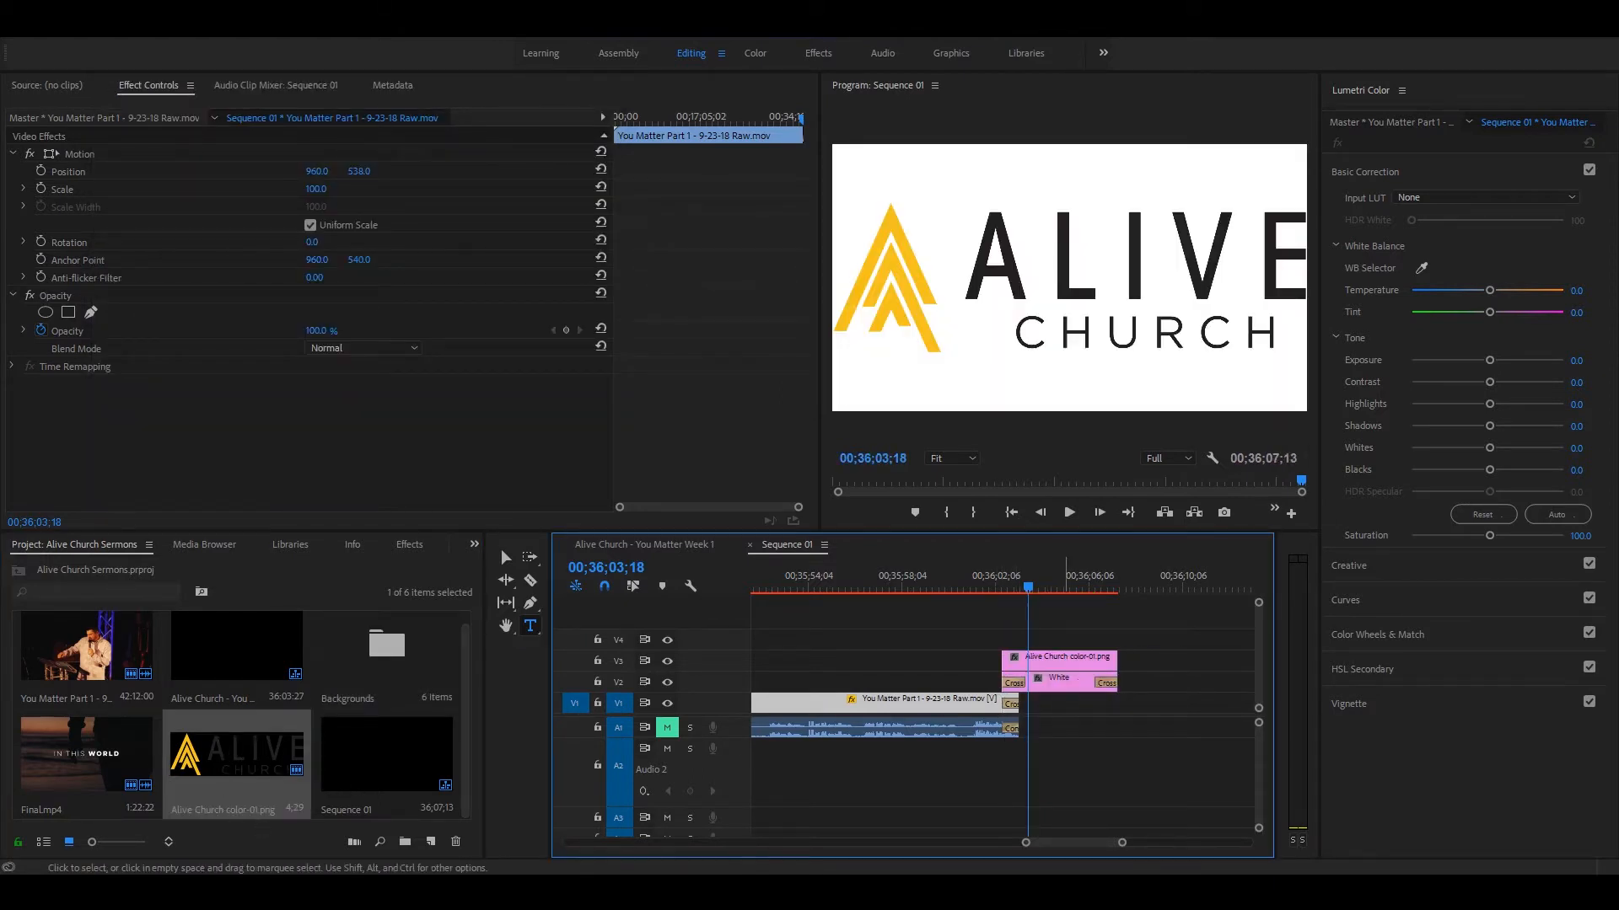
click(1070, 666)
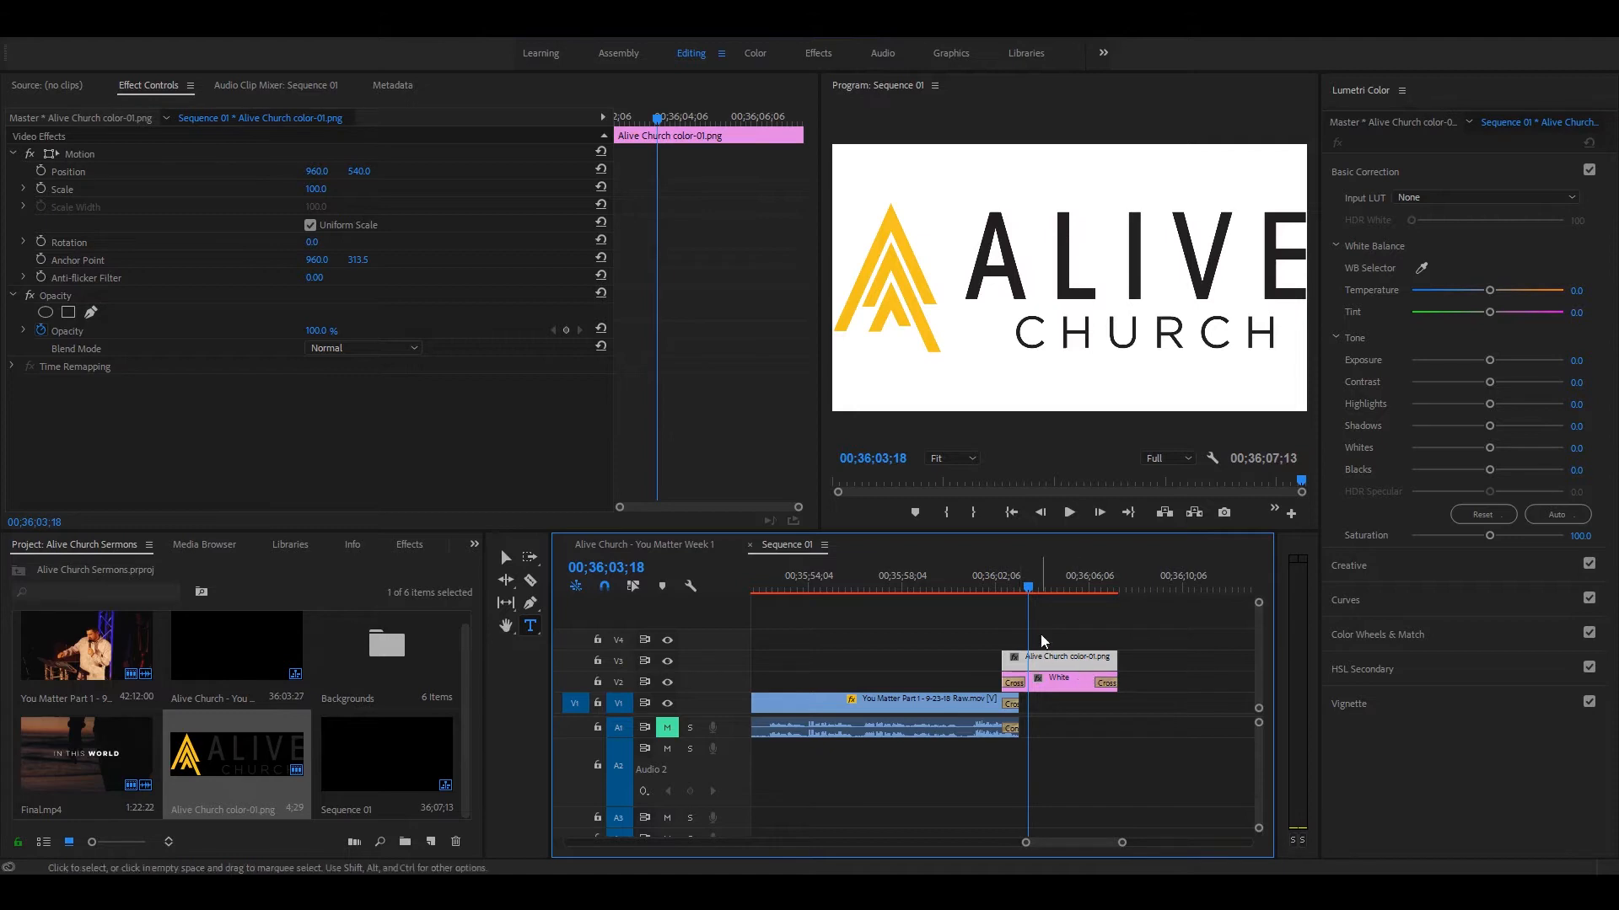
key(ctrl+d)
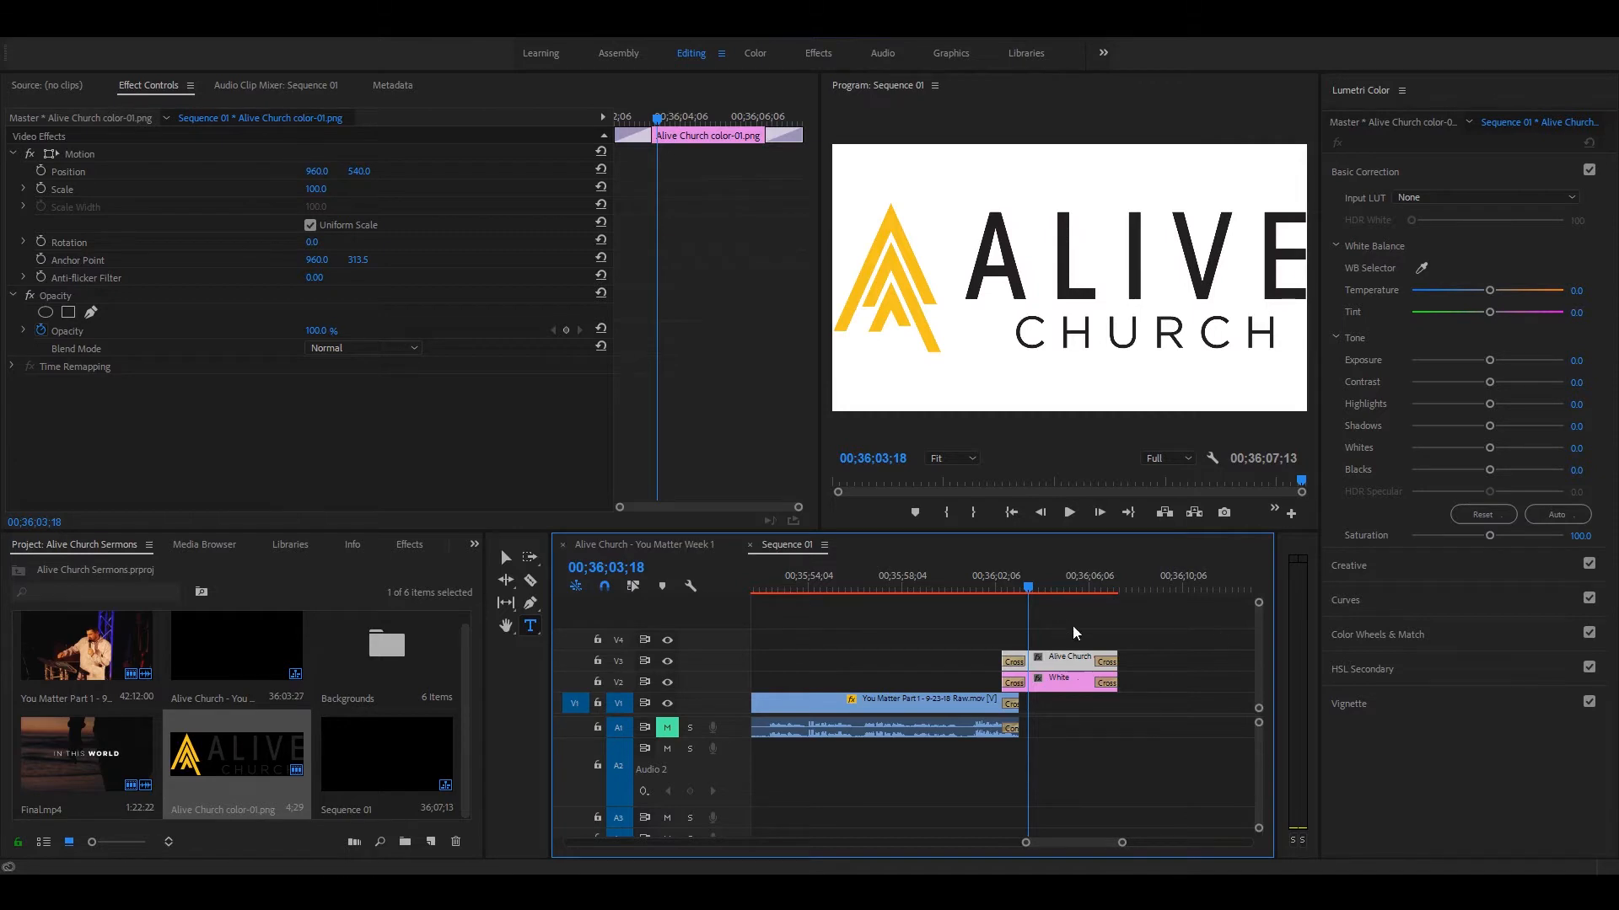
Step: Examine the outro logo's scale keyframes in the Alive Church - You Matter Week 1 sequence
click(695, 544)
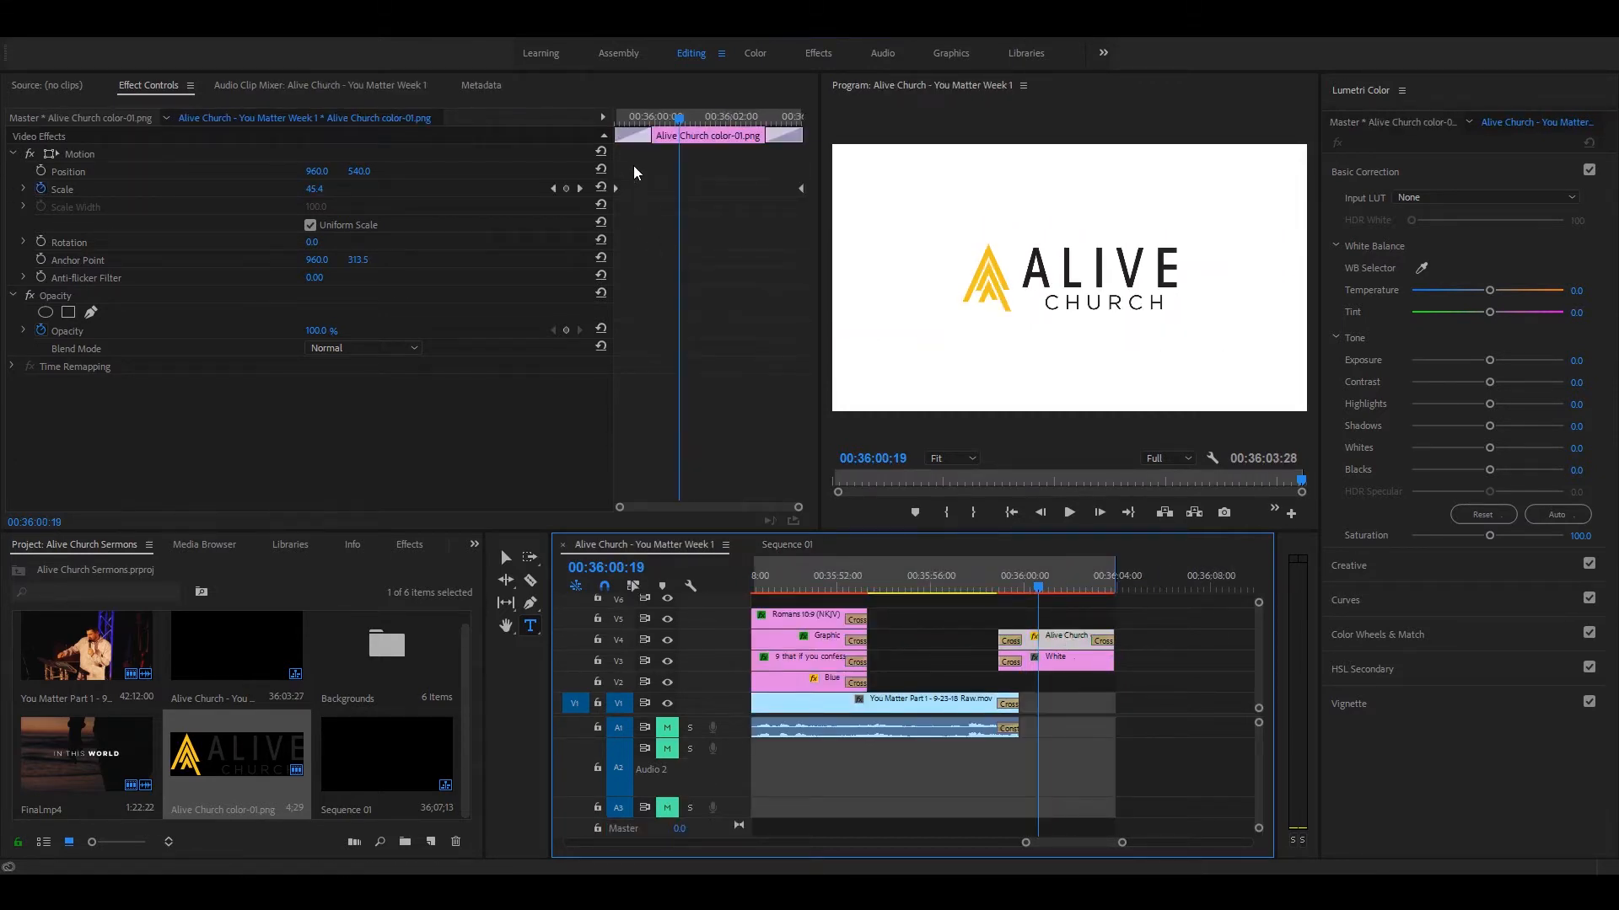
click(686, 508)
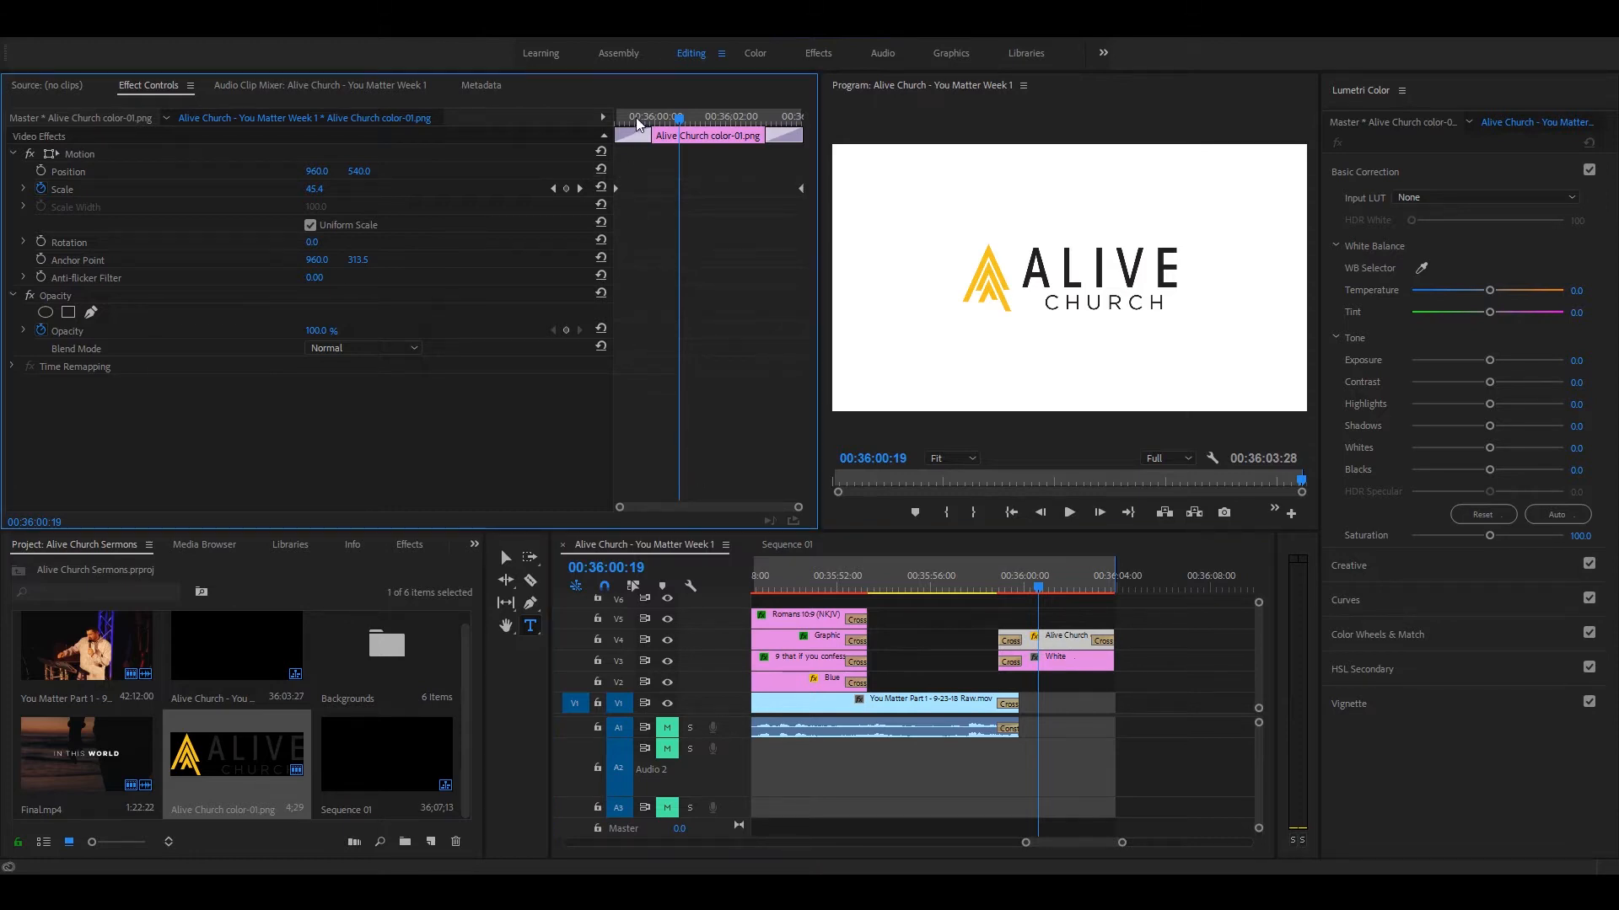
drag(638, 124, 615, 122)
drag(614, 253, 535, 188)
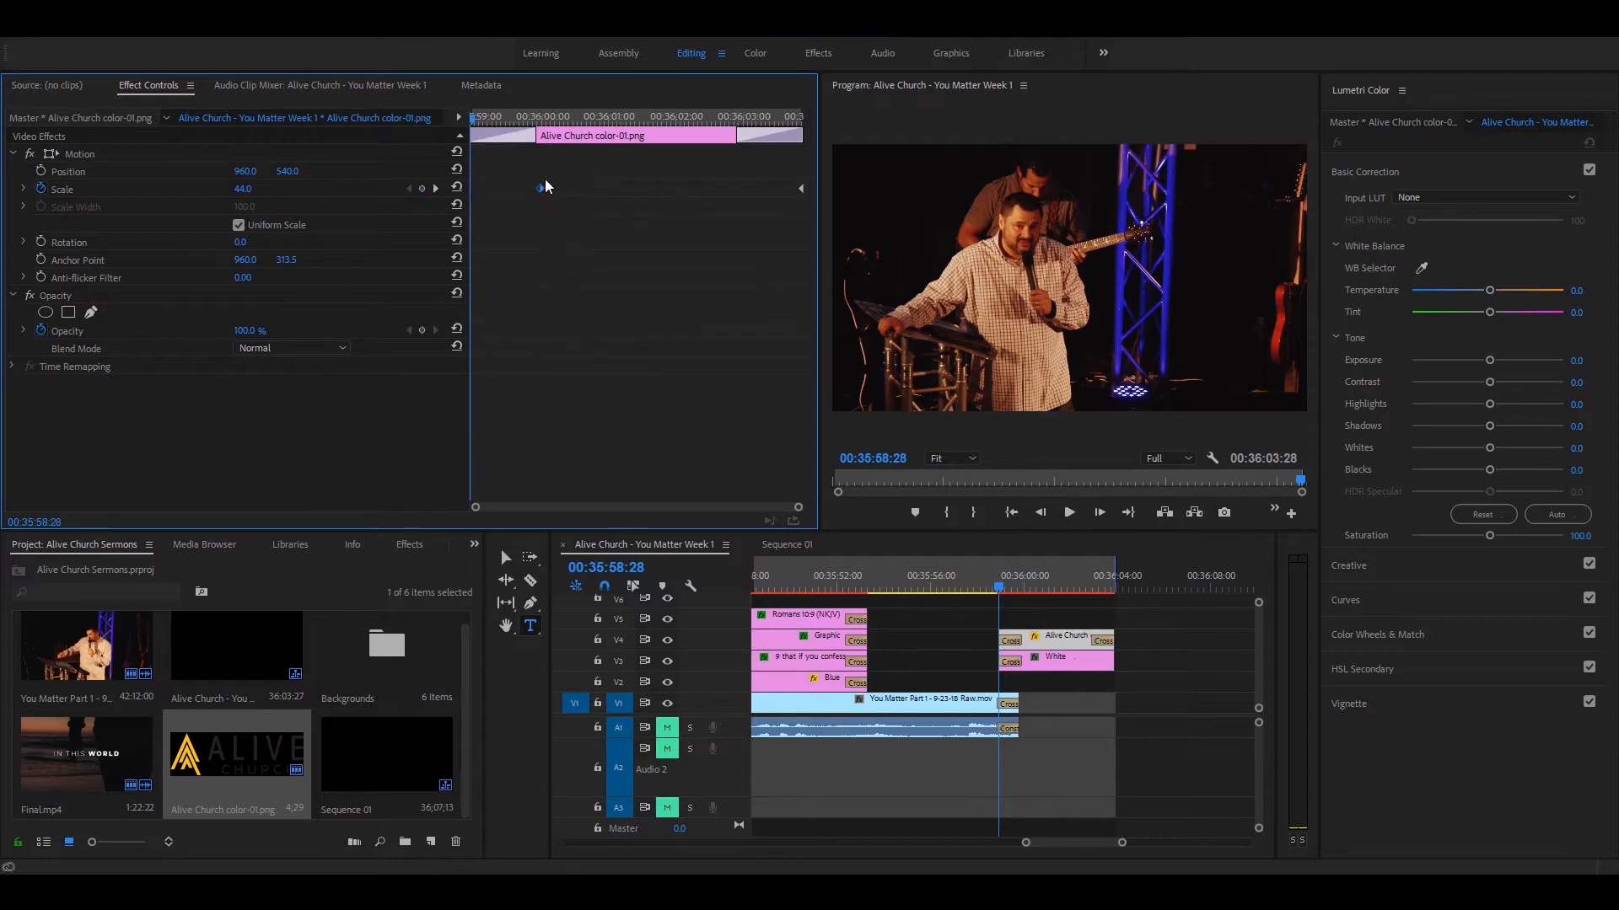
drag(540, 188, 473, 122)
Step: Set the outro logo's scale to 45 in Sequence 01 and keyframe that scale at the start of the logo clip
click(783, 546)
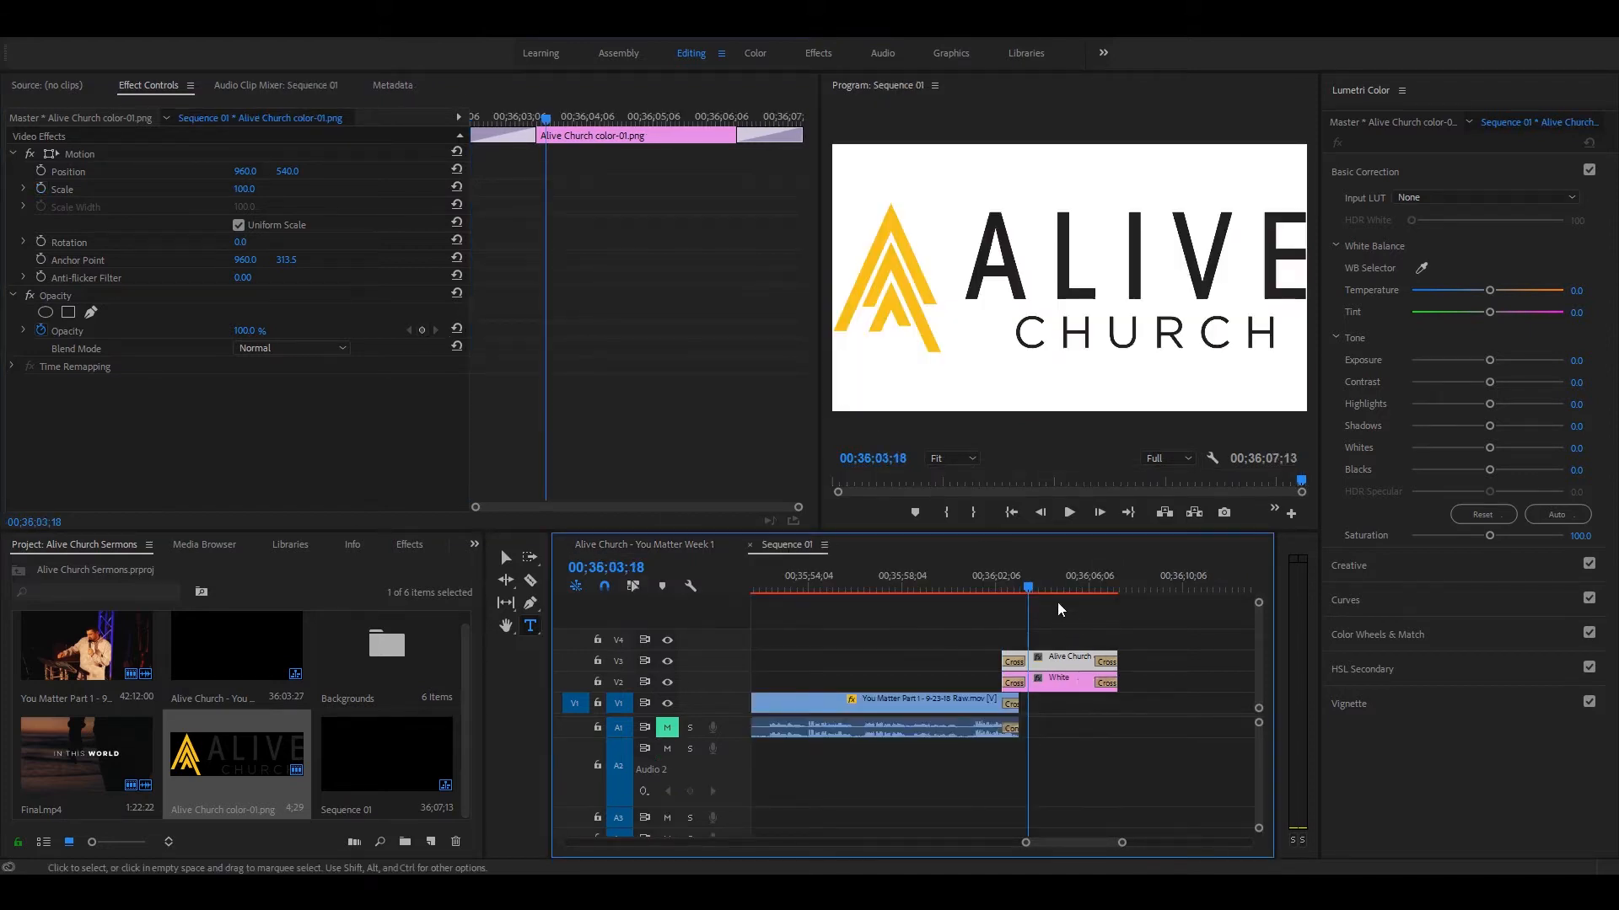
drag(244, 189, 186, 188)
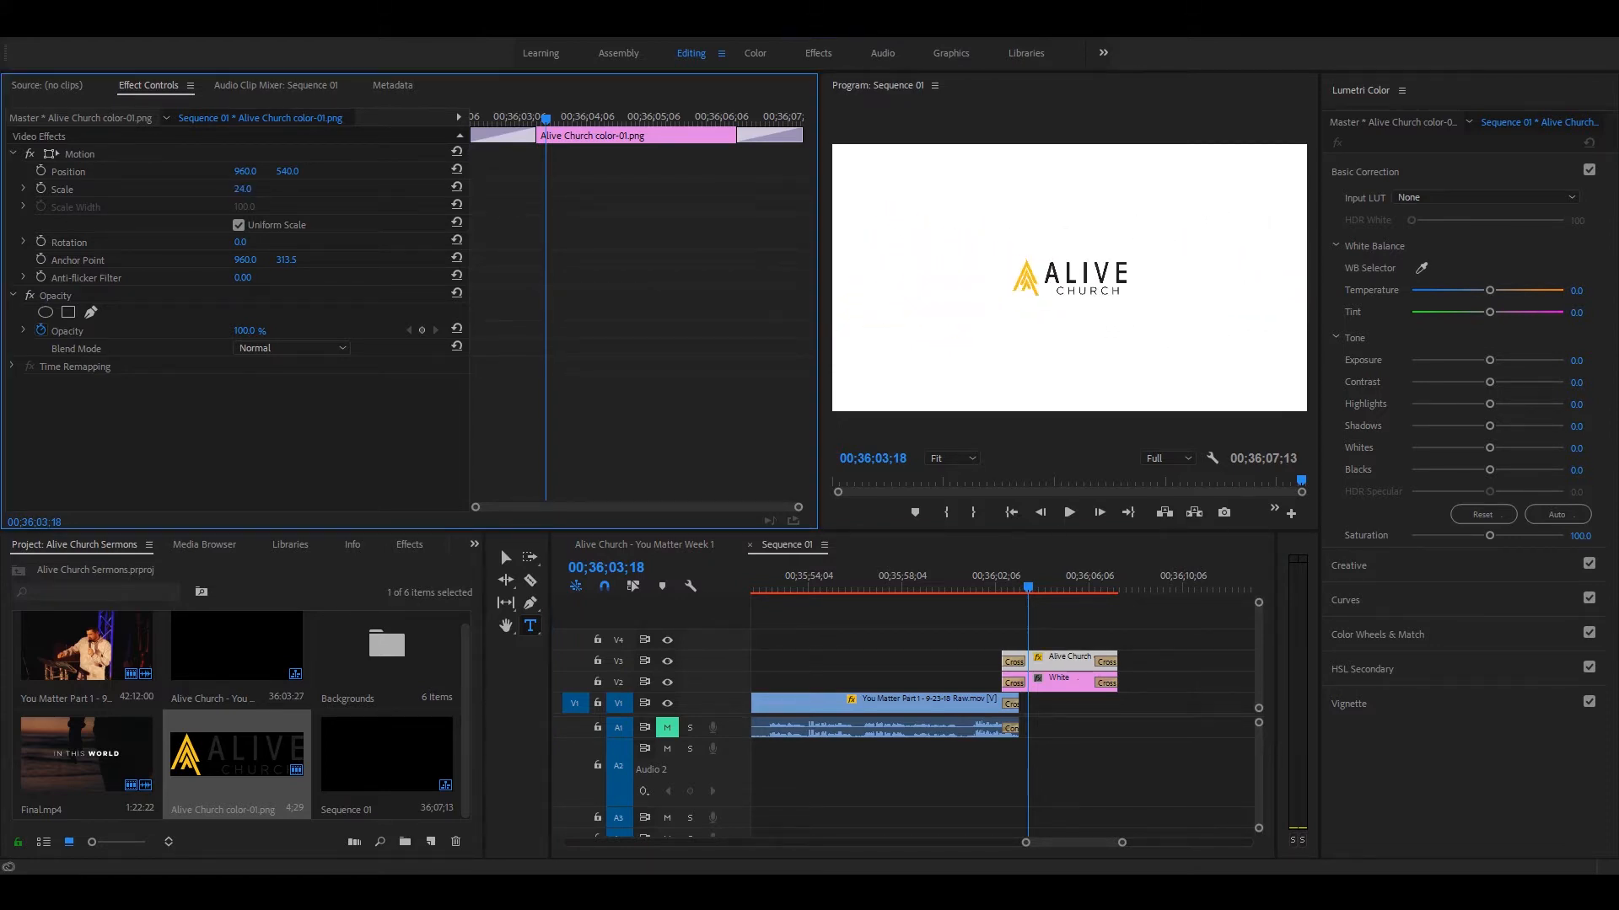
click(248, 189)
text(45)
key(Return)
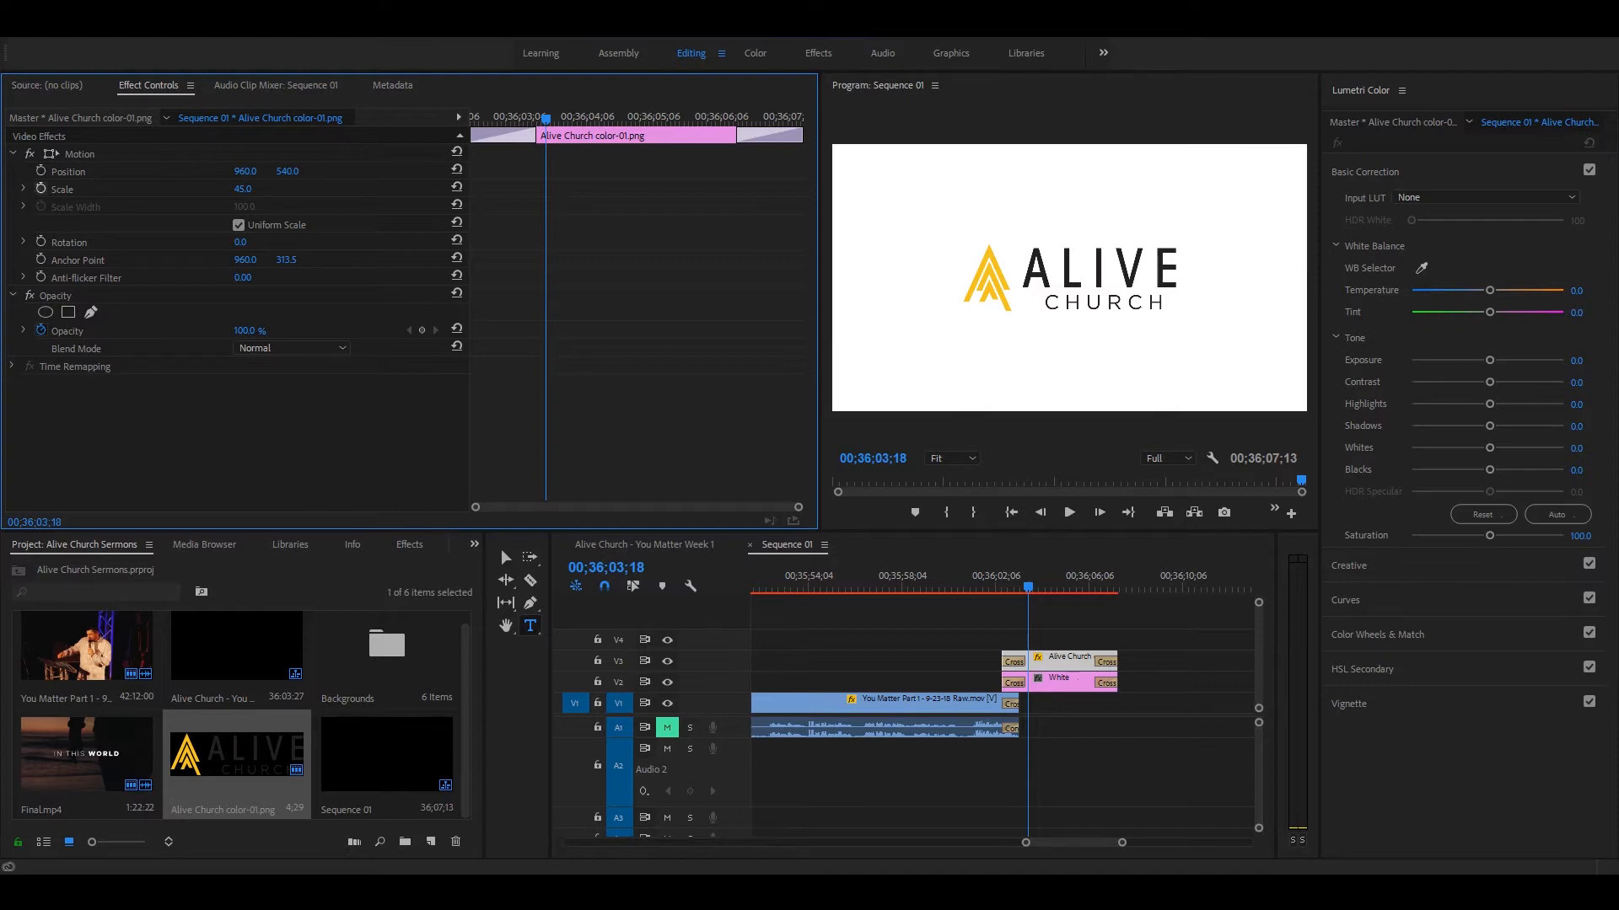
click(40, 189)
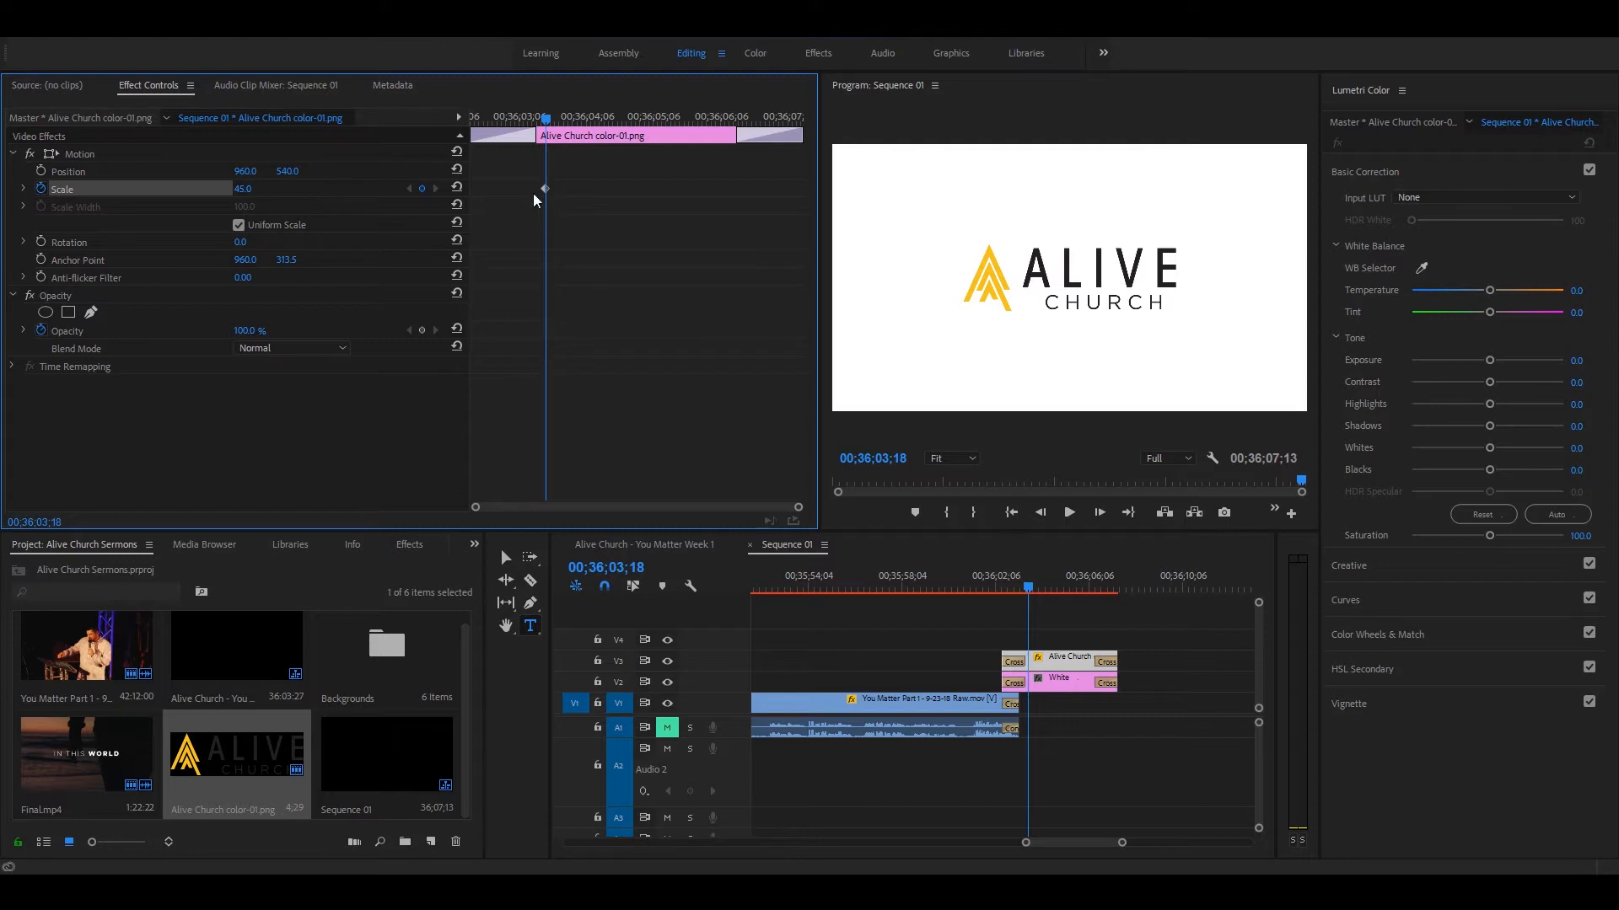
drag(545, 188, 449, 189)
Step: Add a second scale keyframe of 48 to the logo and move it to the end of the clip
click(243, 189)
text(48)
key(Return)
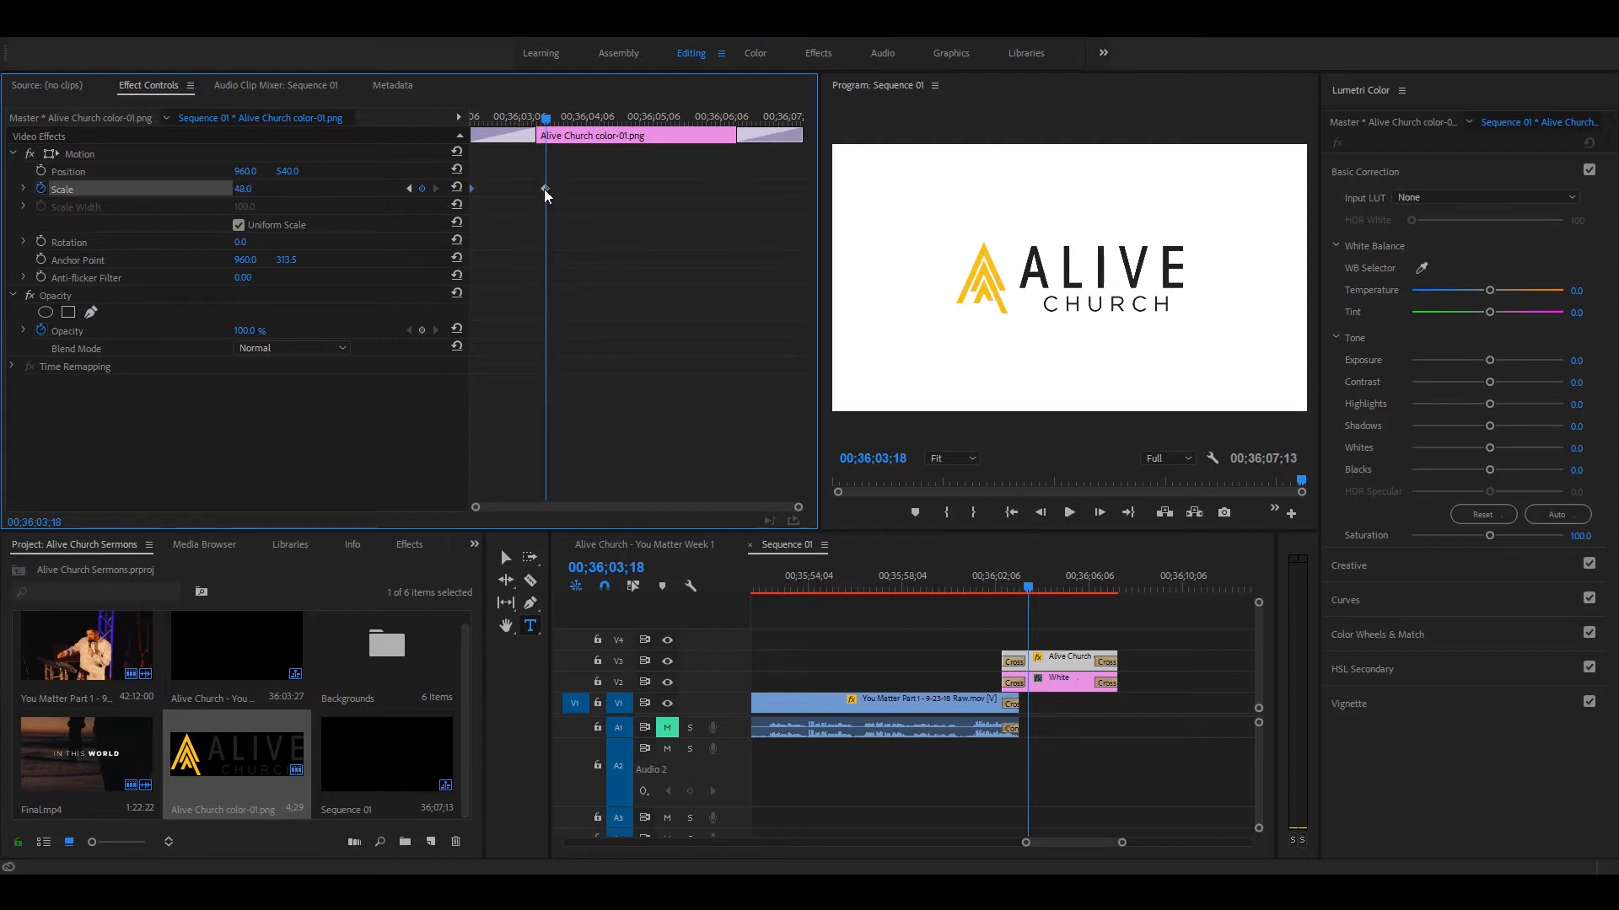
drag(475, 126, 561, 127)
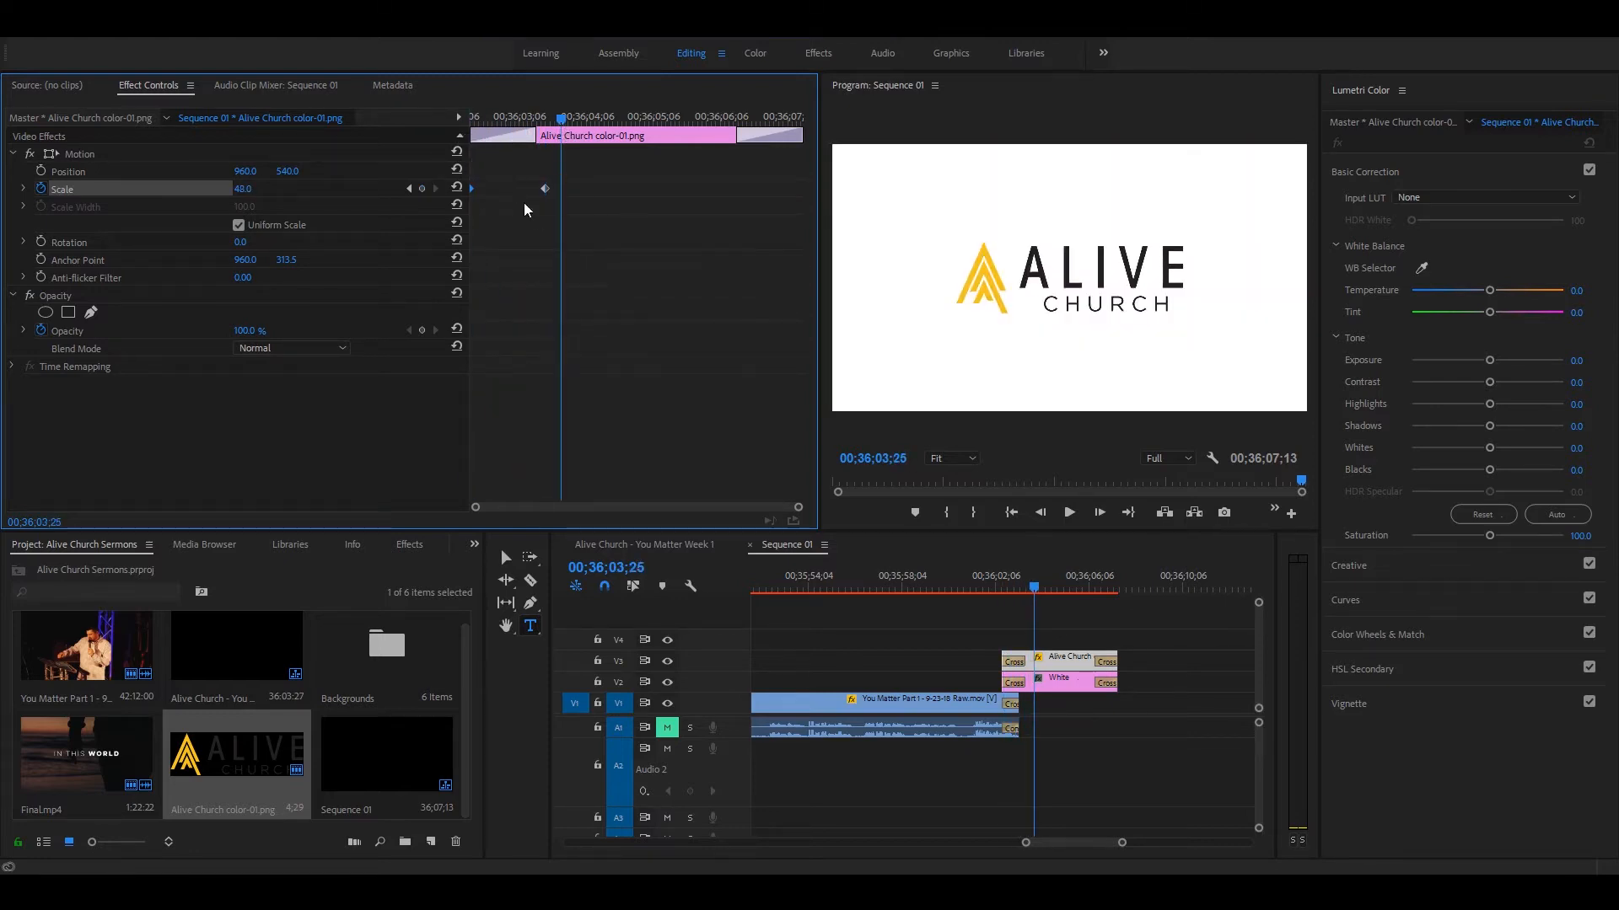
drag(544, 193, 895, 211)
Step: Play back the logo clip from its start to check the scale animation
drag(680, 118, 228, 119)
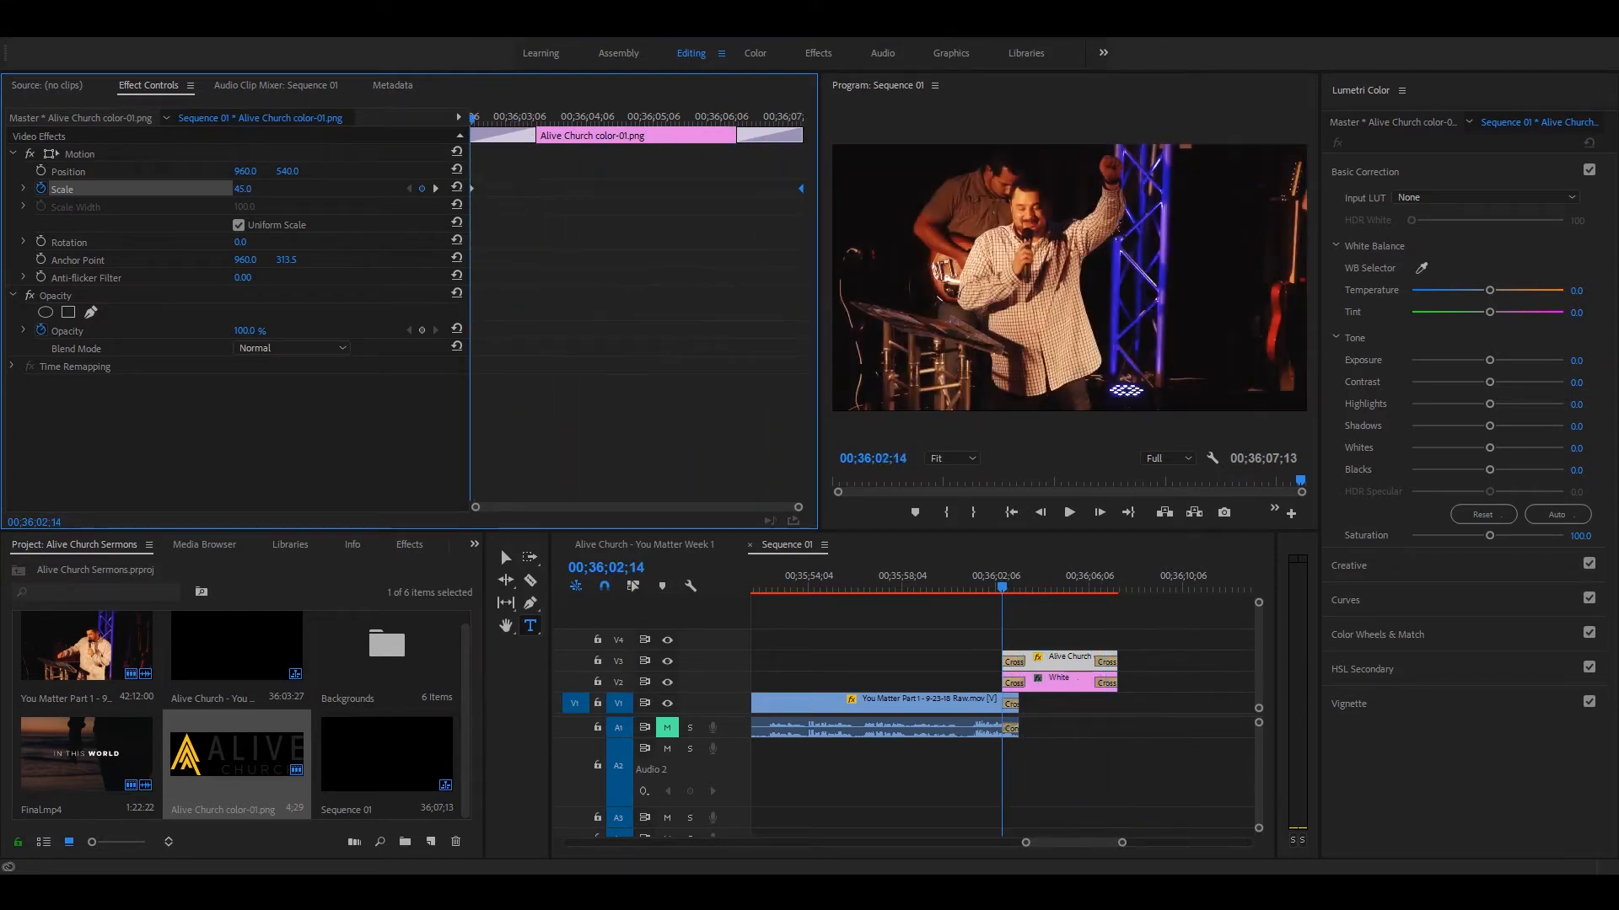
key(space)
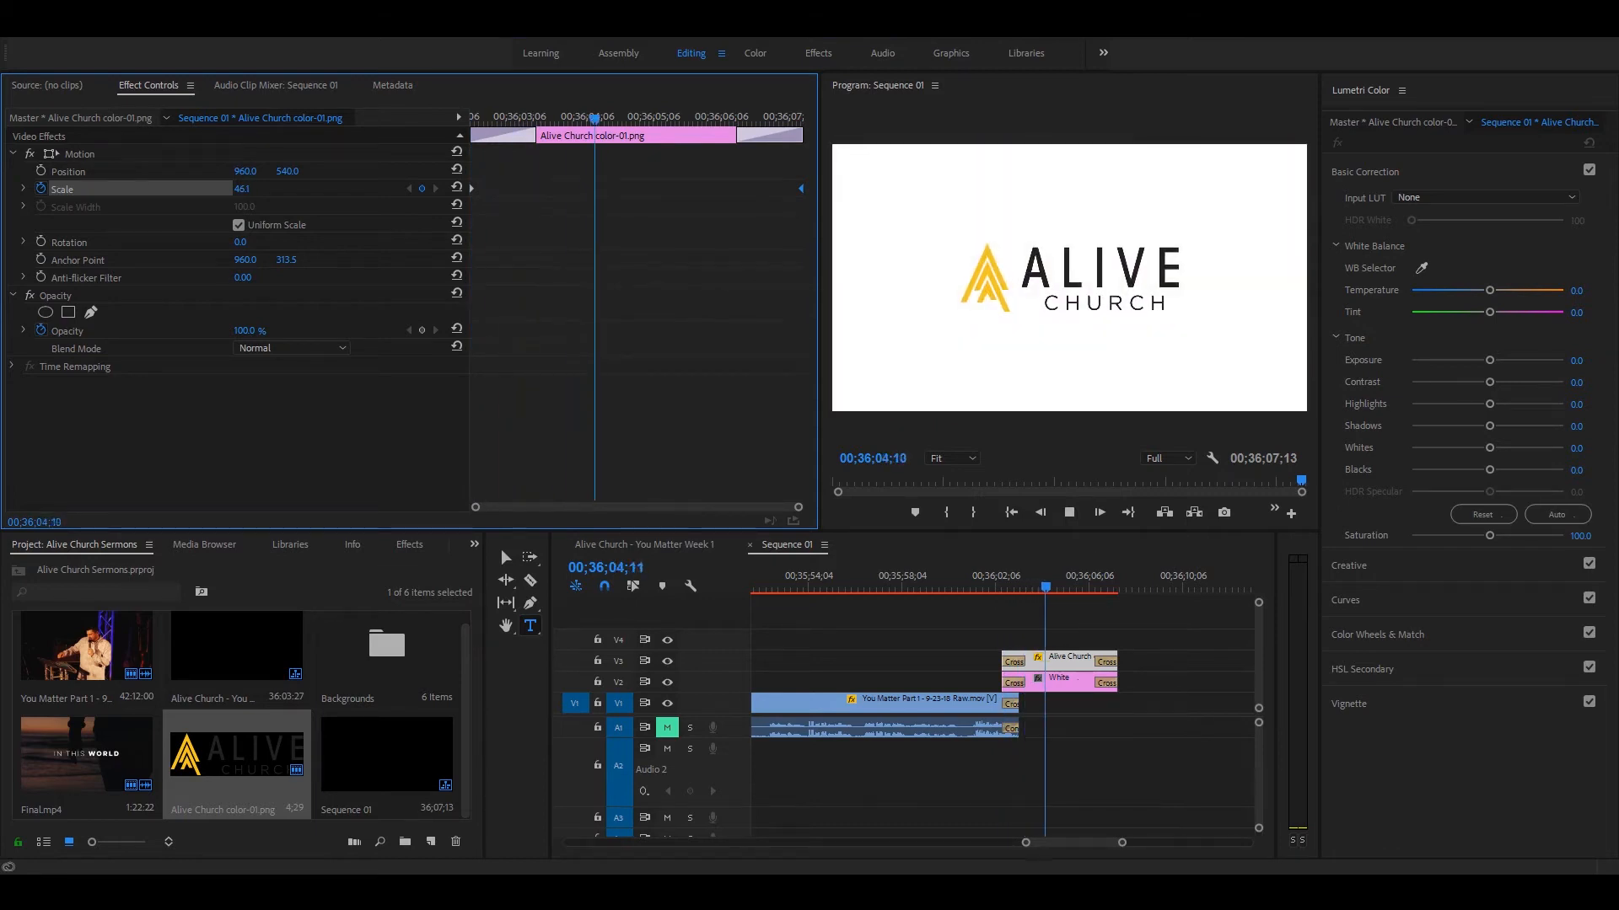
key(space)
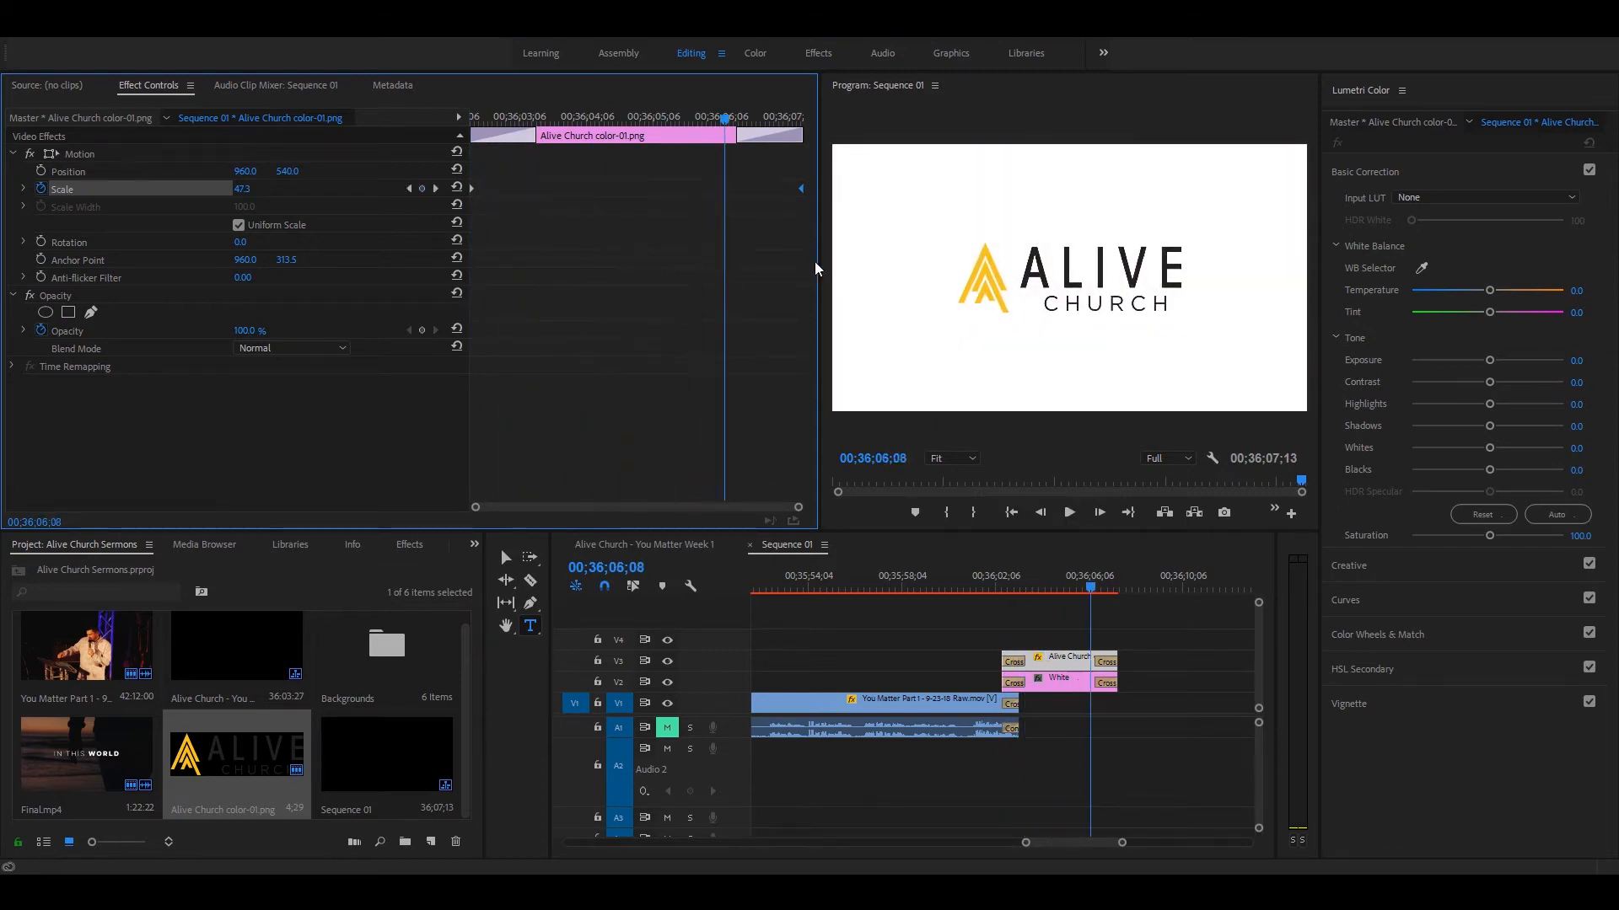
Step: Replace the logo's ending scale keyframe with one of 55 at the end of the clip
drag(802, 189, 758, 189)
key(Delete)
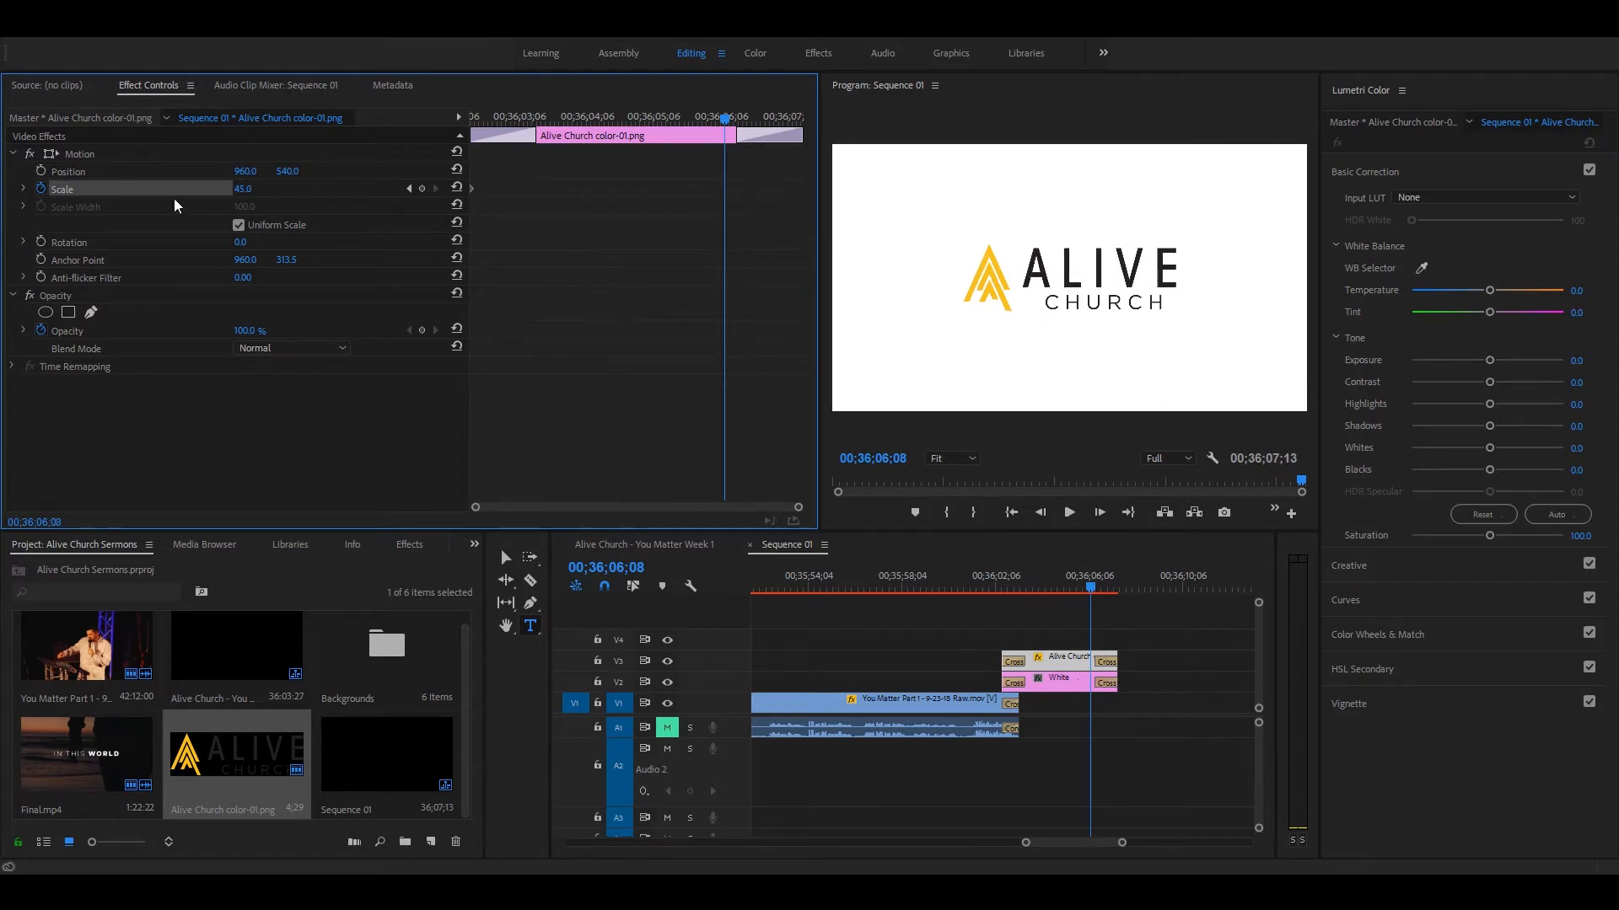
click(246, 189)
text(55)
key(Return)
drag(723, 189, 809, 189)
Step: Play back the outro from the end of the sermon footage through the logo's fade to black
click(984, 589)
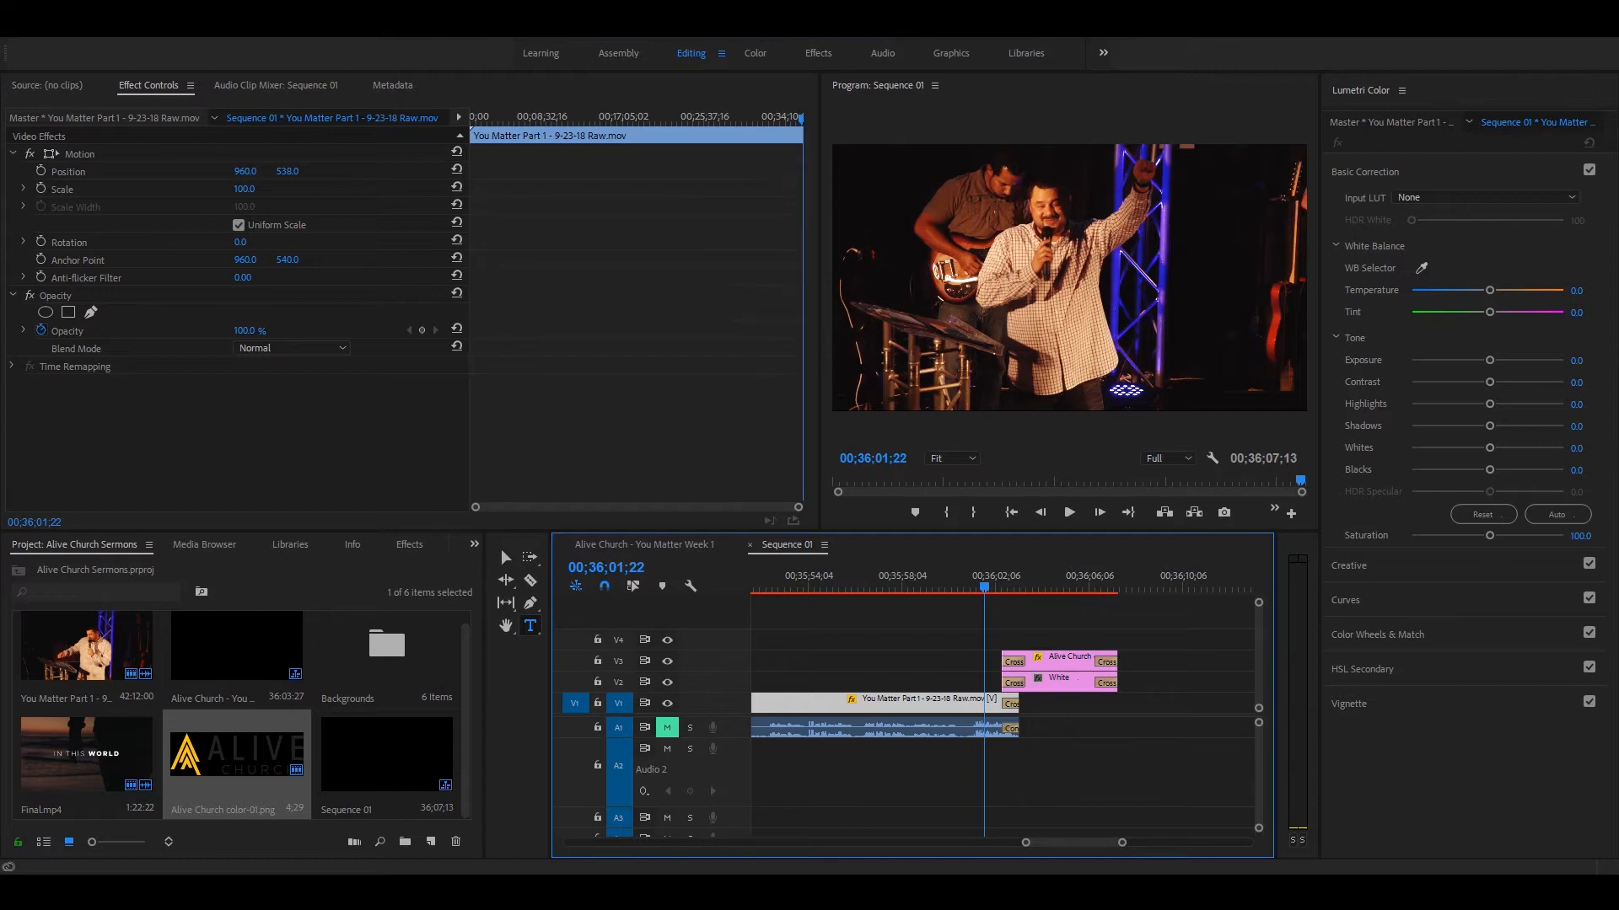
key(space)
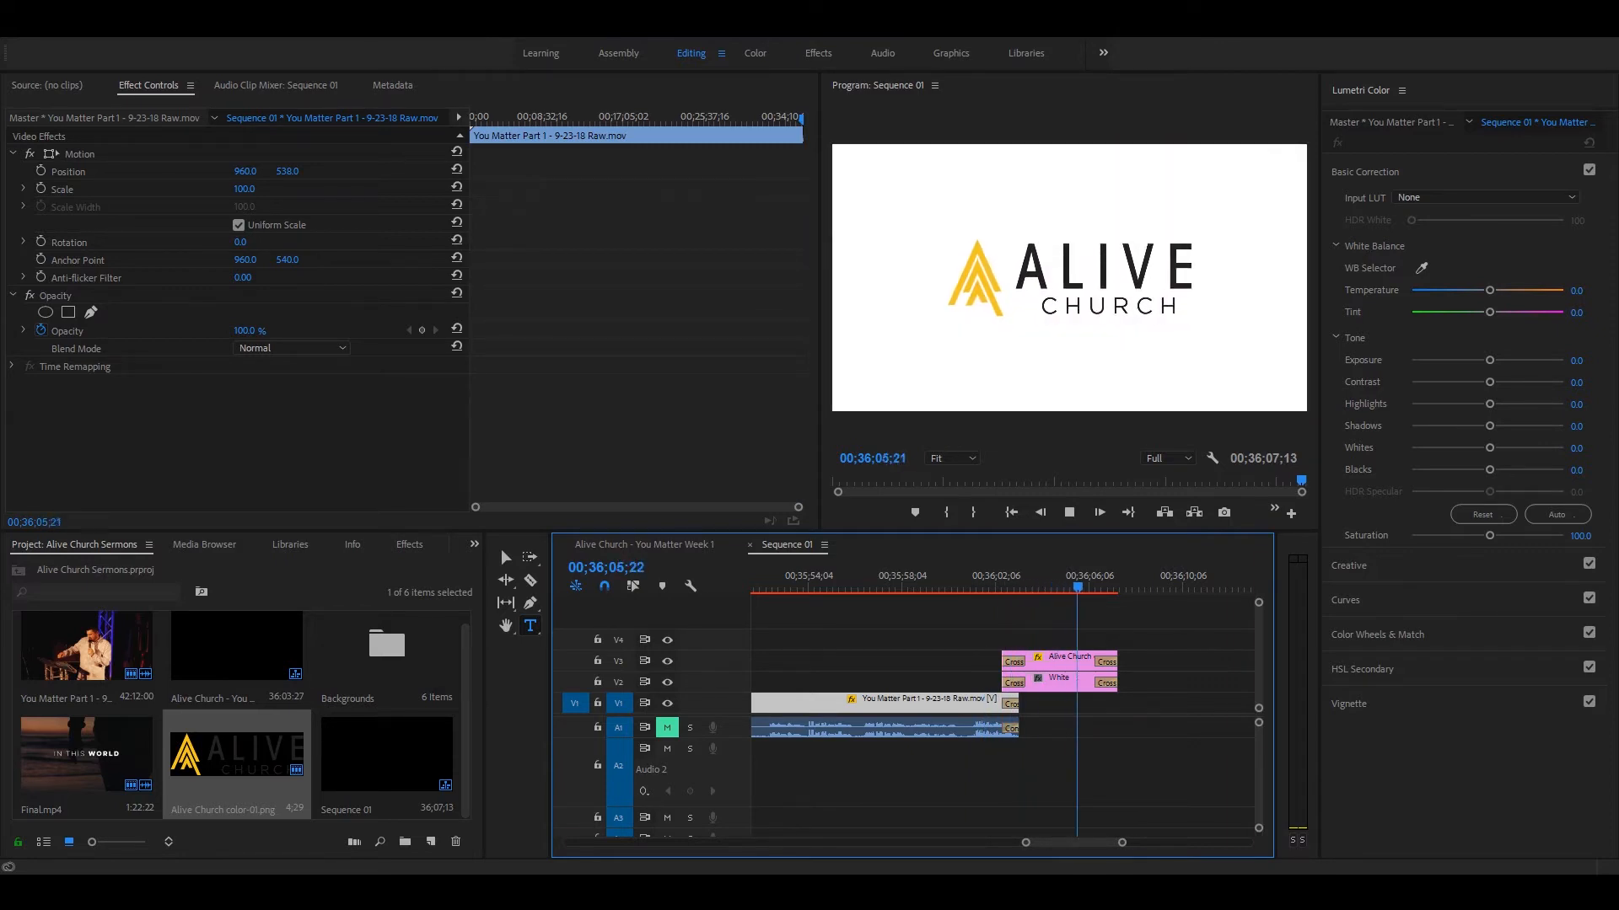
key(space)
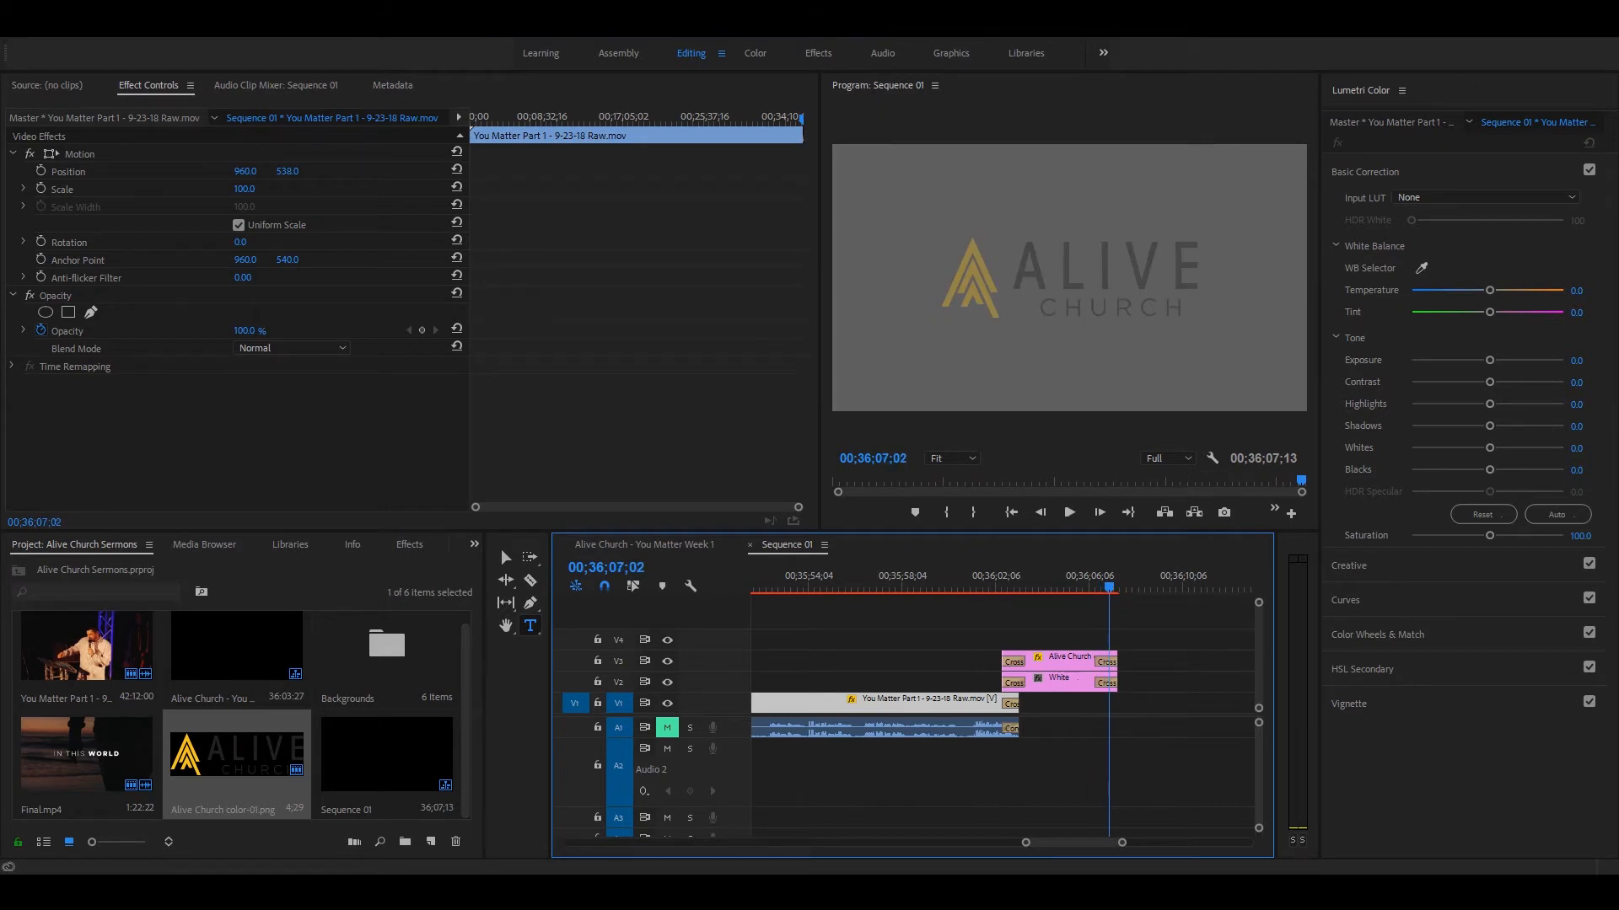
key(minus)
key(minus)
key(minus)
key(minus)
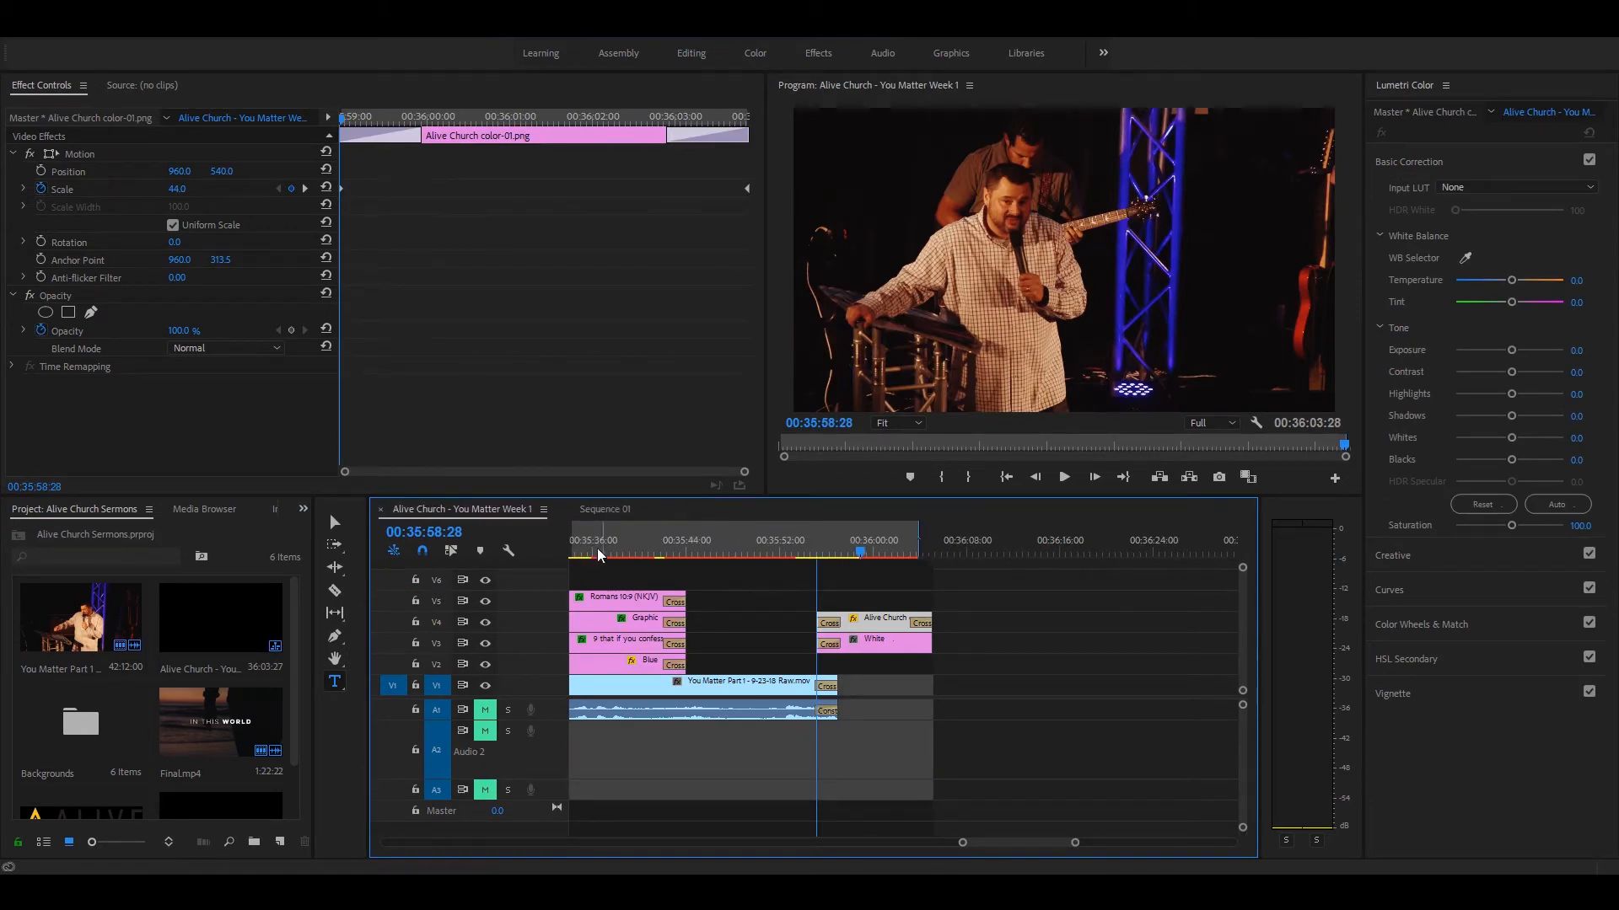
Step: Compare the timelines of Sequence 01 and the Alive Church - You Matter Week 1 sequence
scroll(615, 539, up, 2)
click(605, 510)
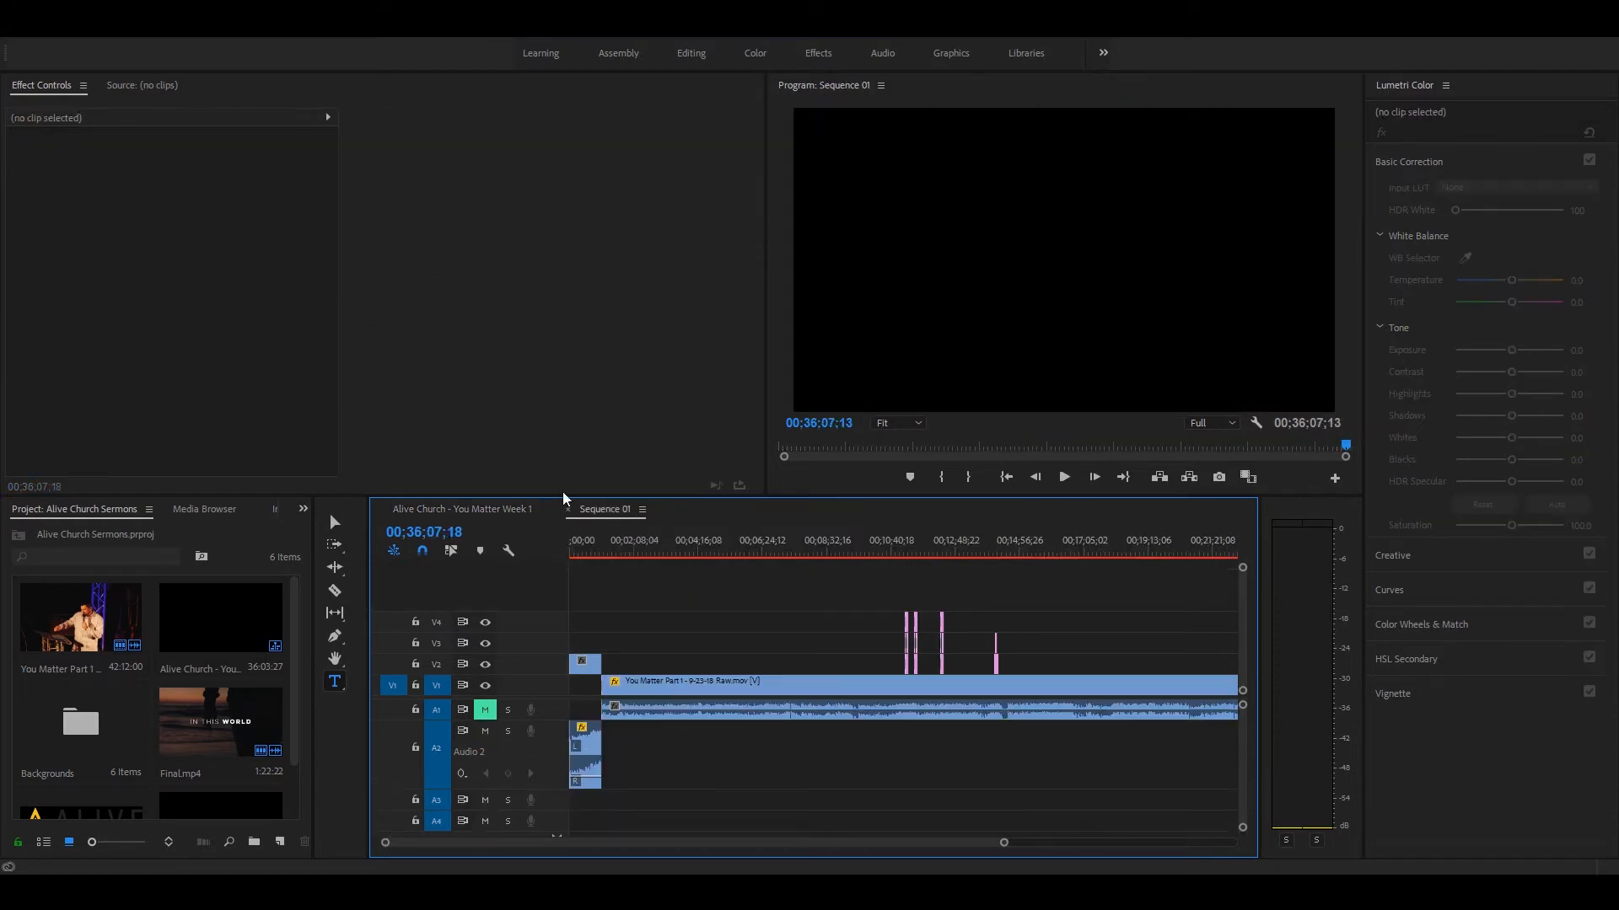
click(493, 510)
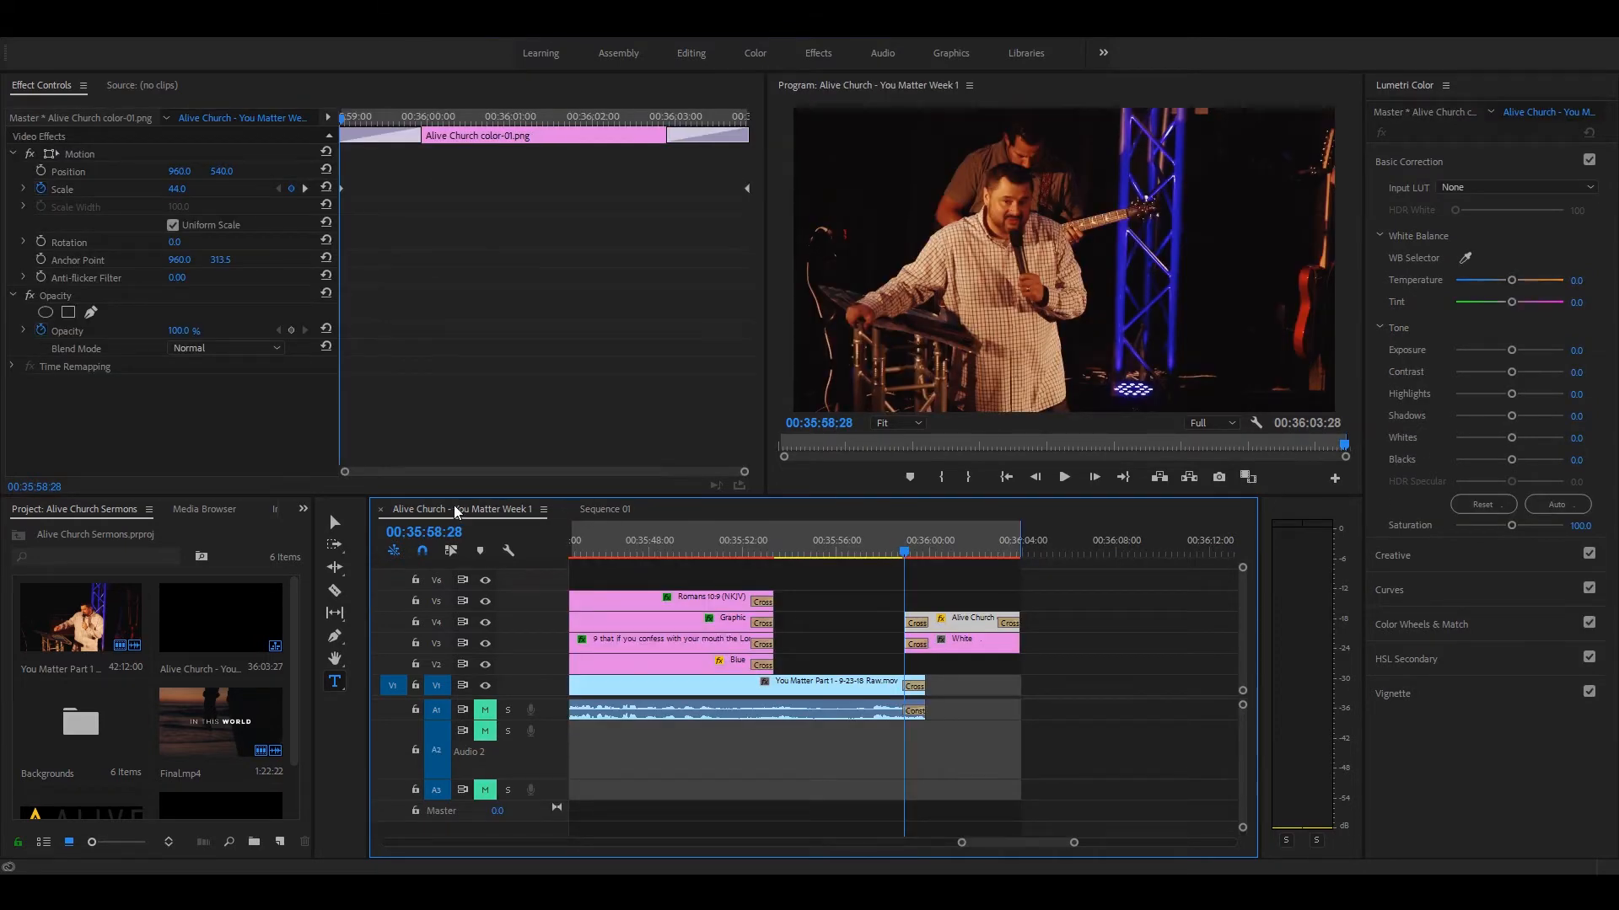
click(604, 510)
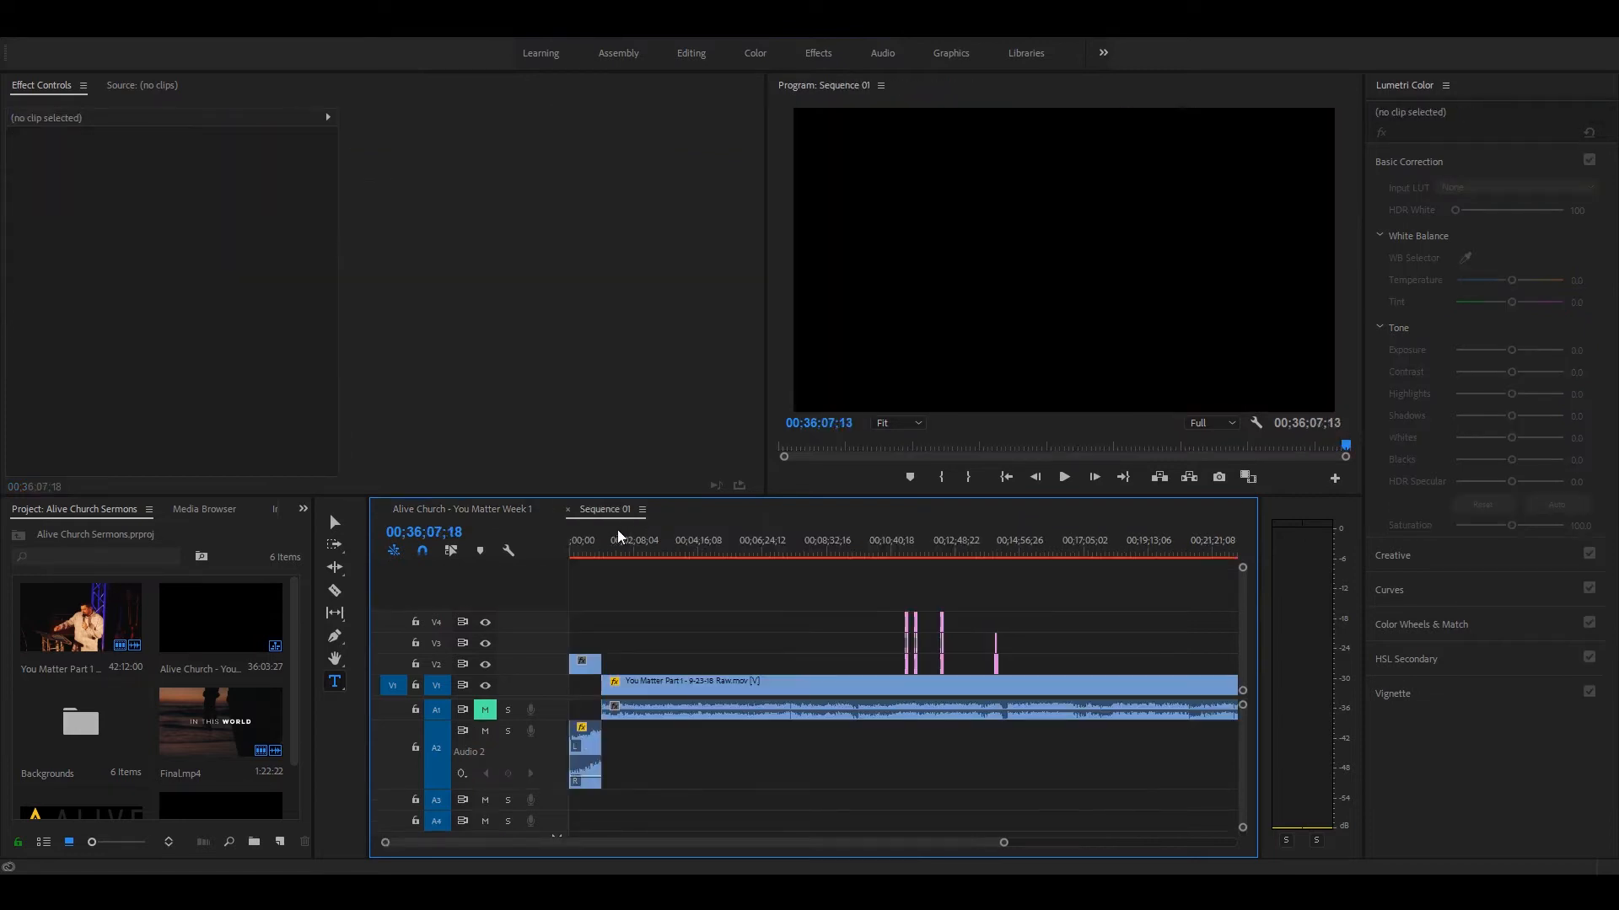
Step: Rename Sequence 01 in the project as Alive Church - You Matter Week 1b
drag(314, 763, 381, 763)
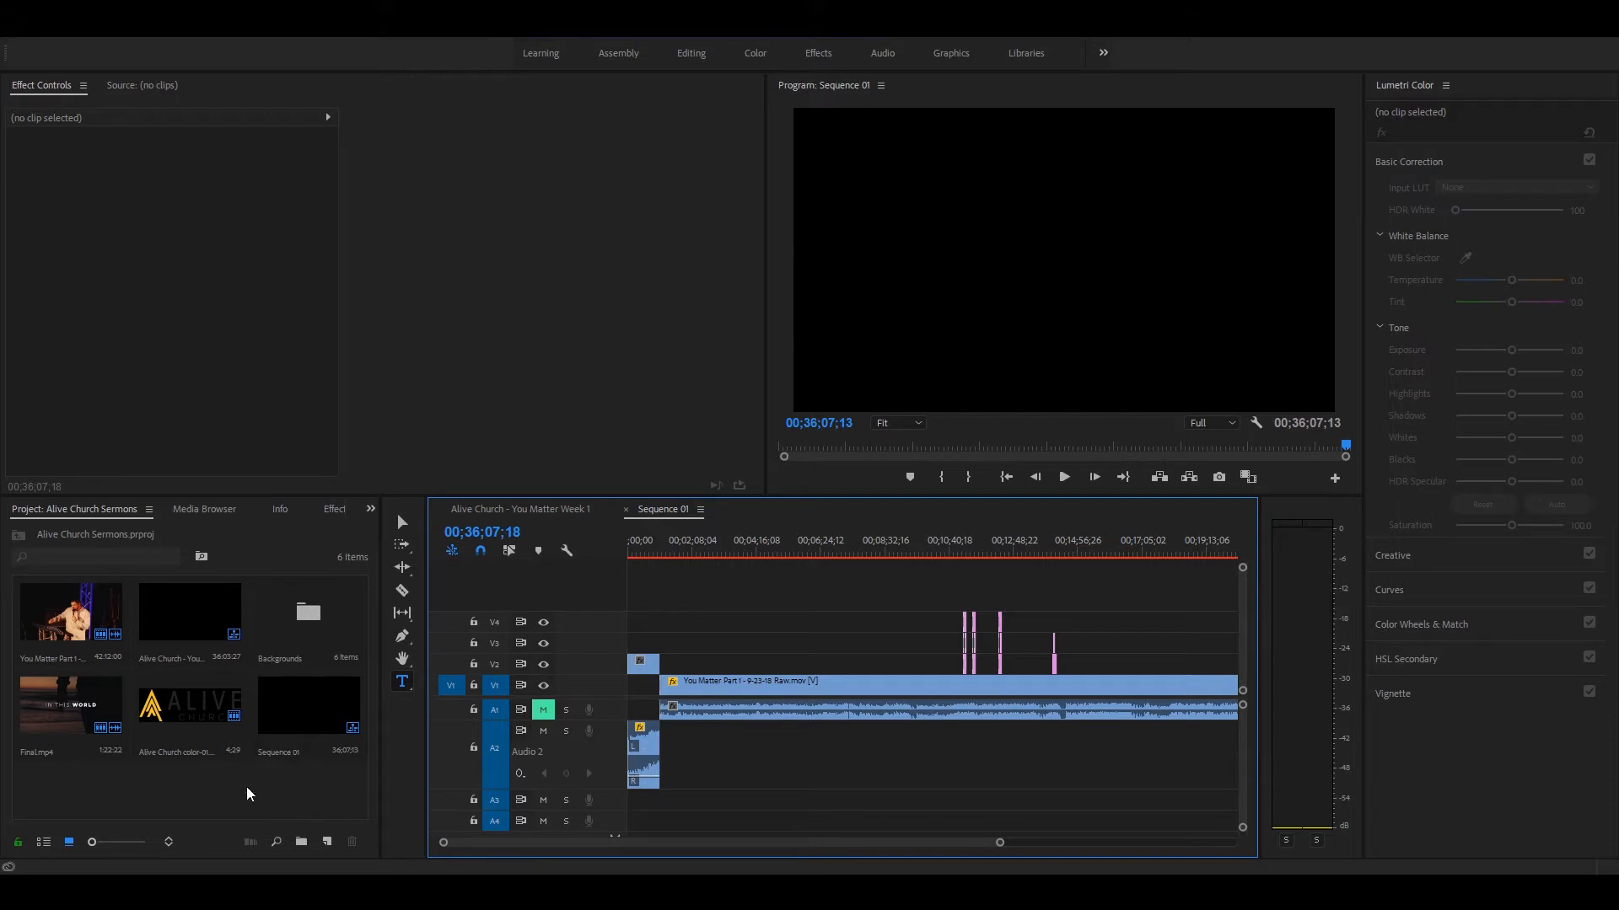
click(283, 761)
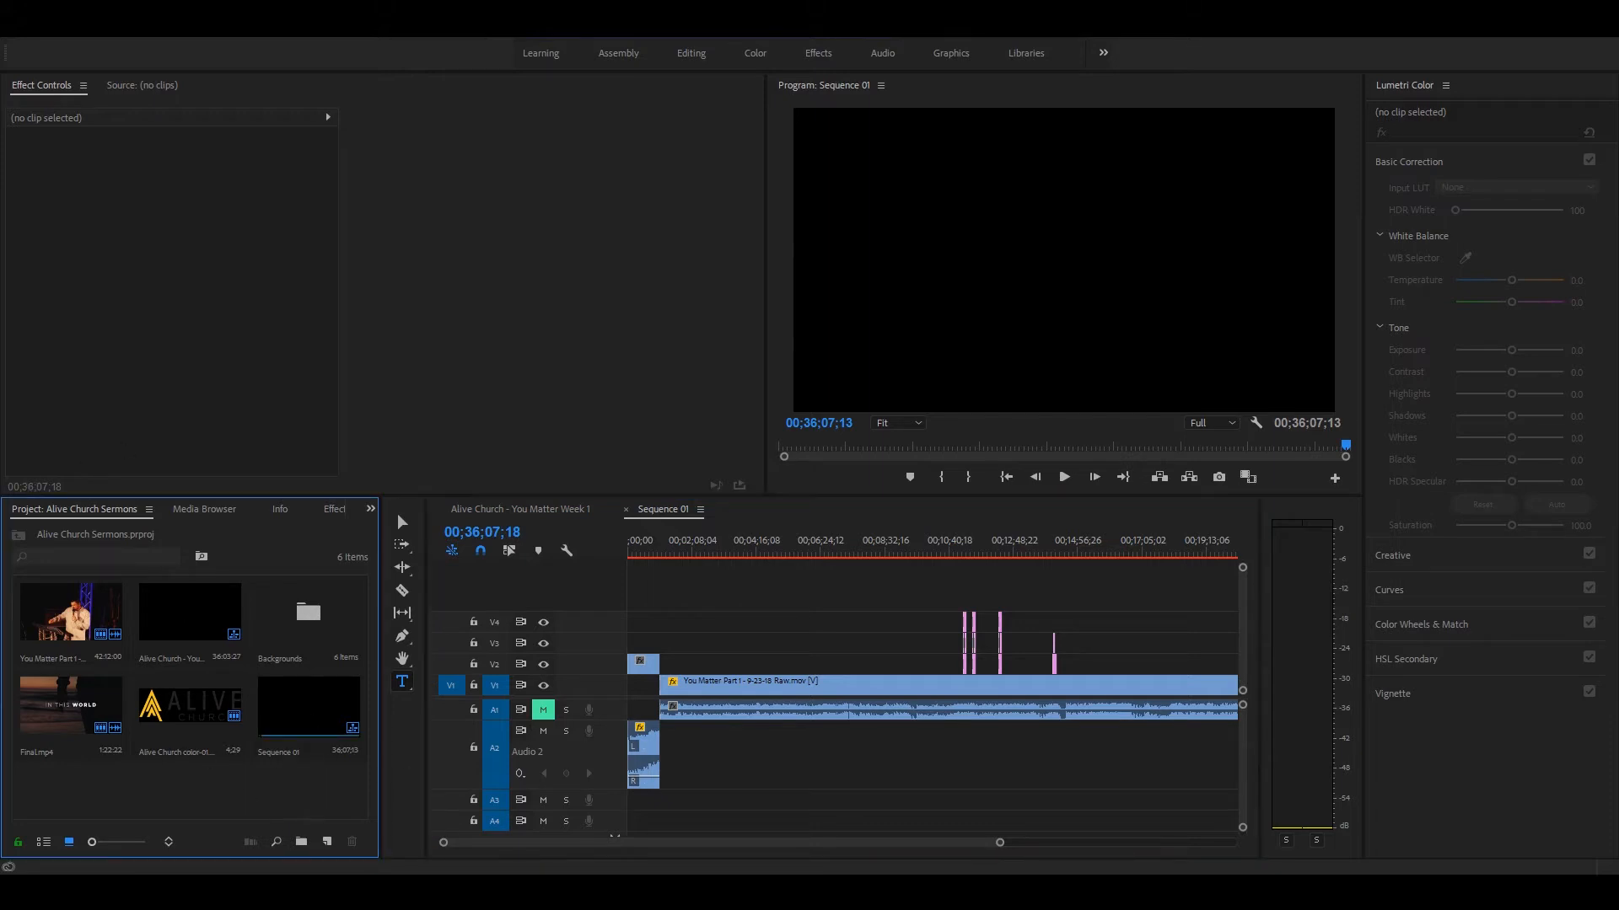
click(278, 741)
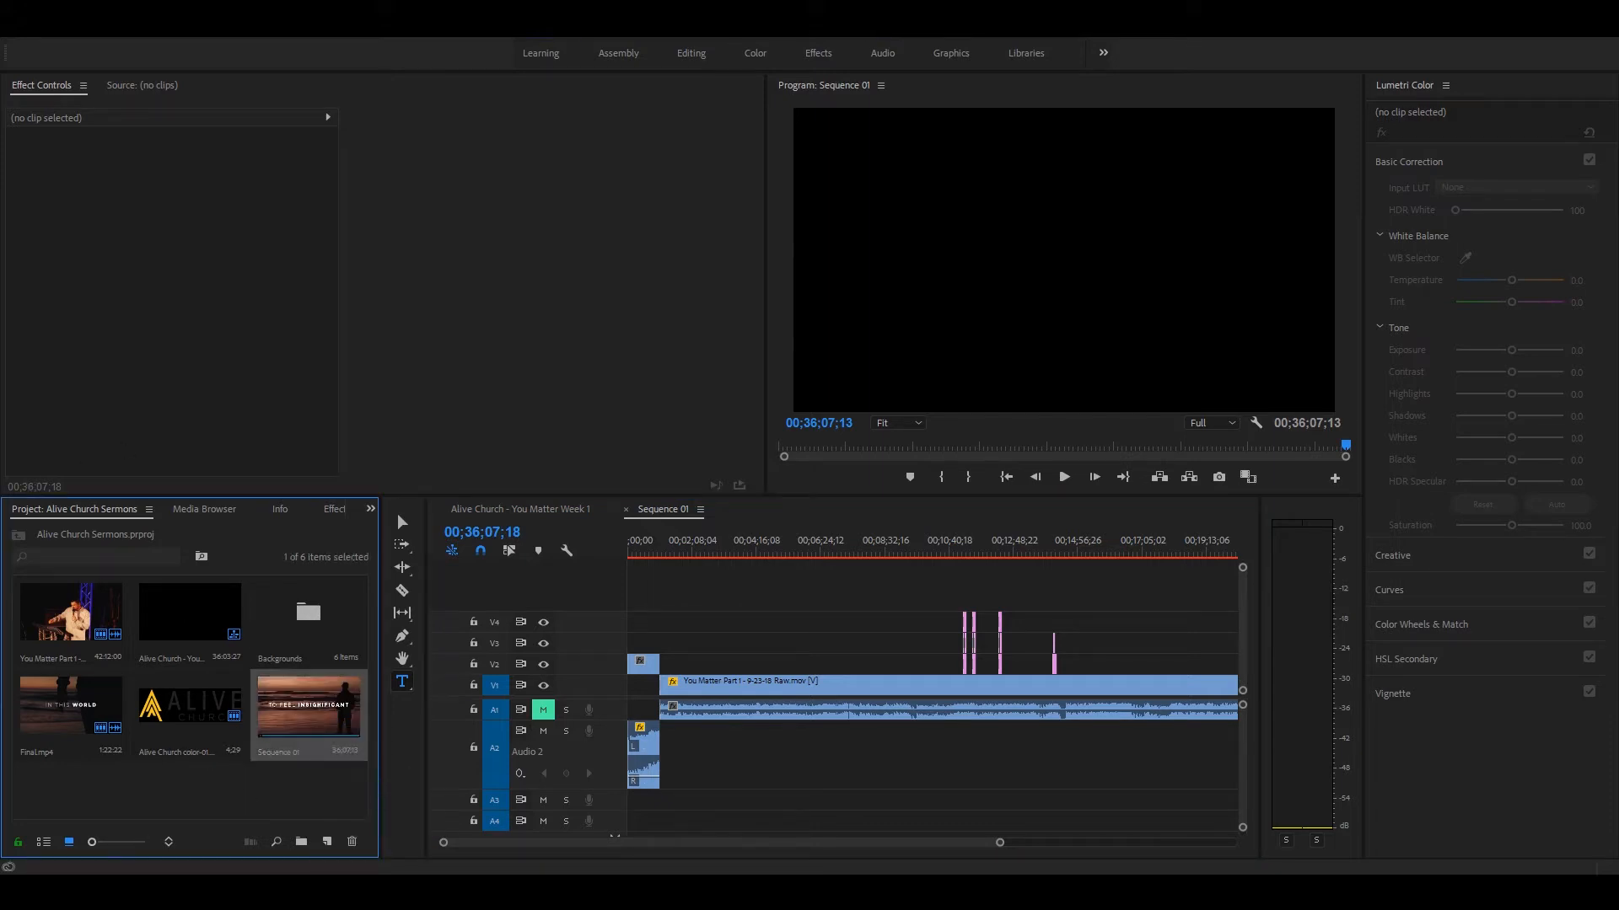
click(276, 752)
double_click(275, 752)
drag(304, 752, 223, 753)
text(Alive Church -)
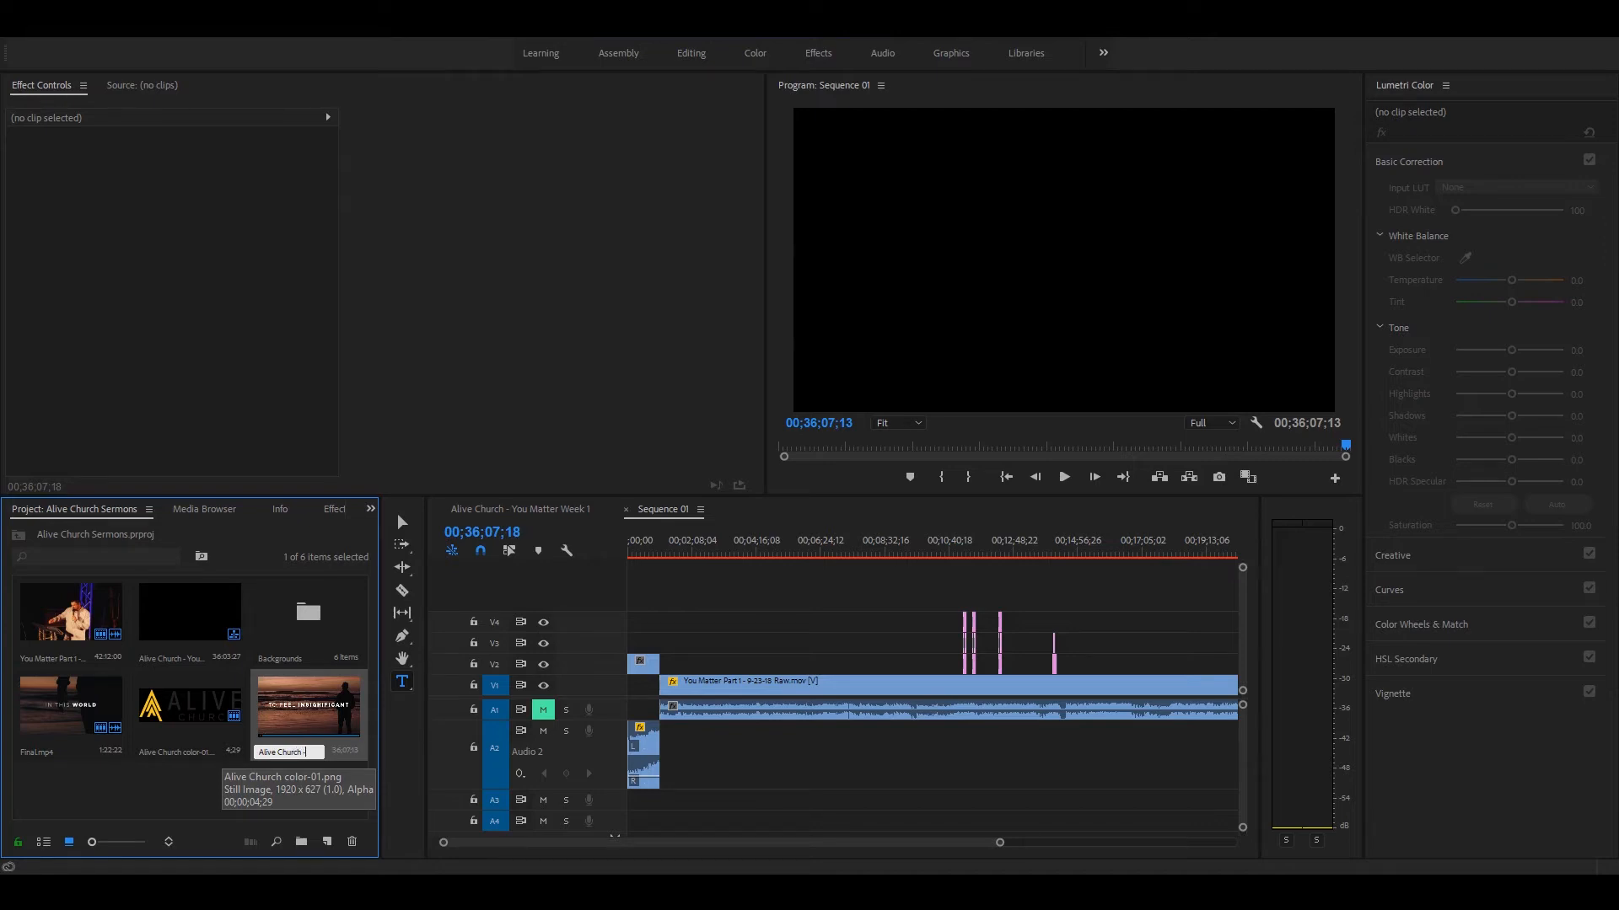
text( You)
text( Matter)
text( Week)
text( 1)
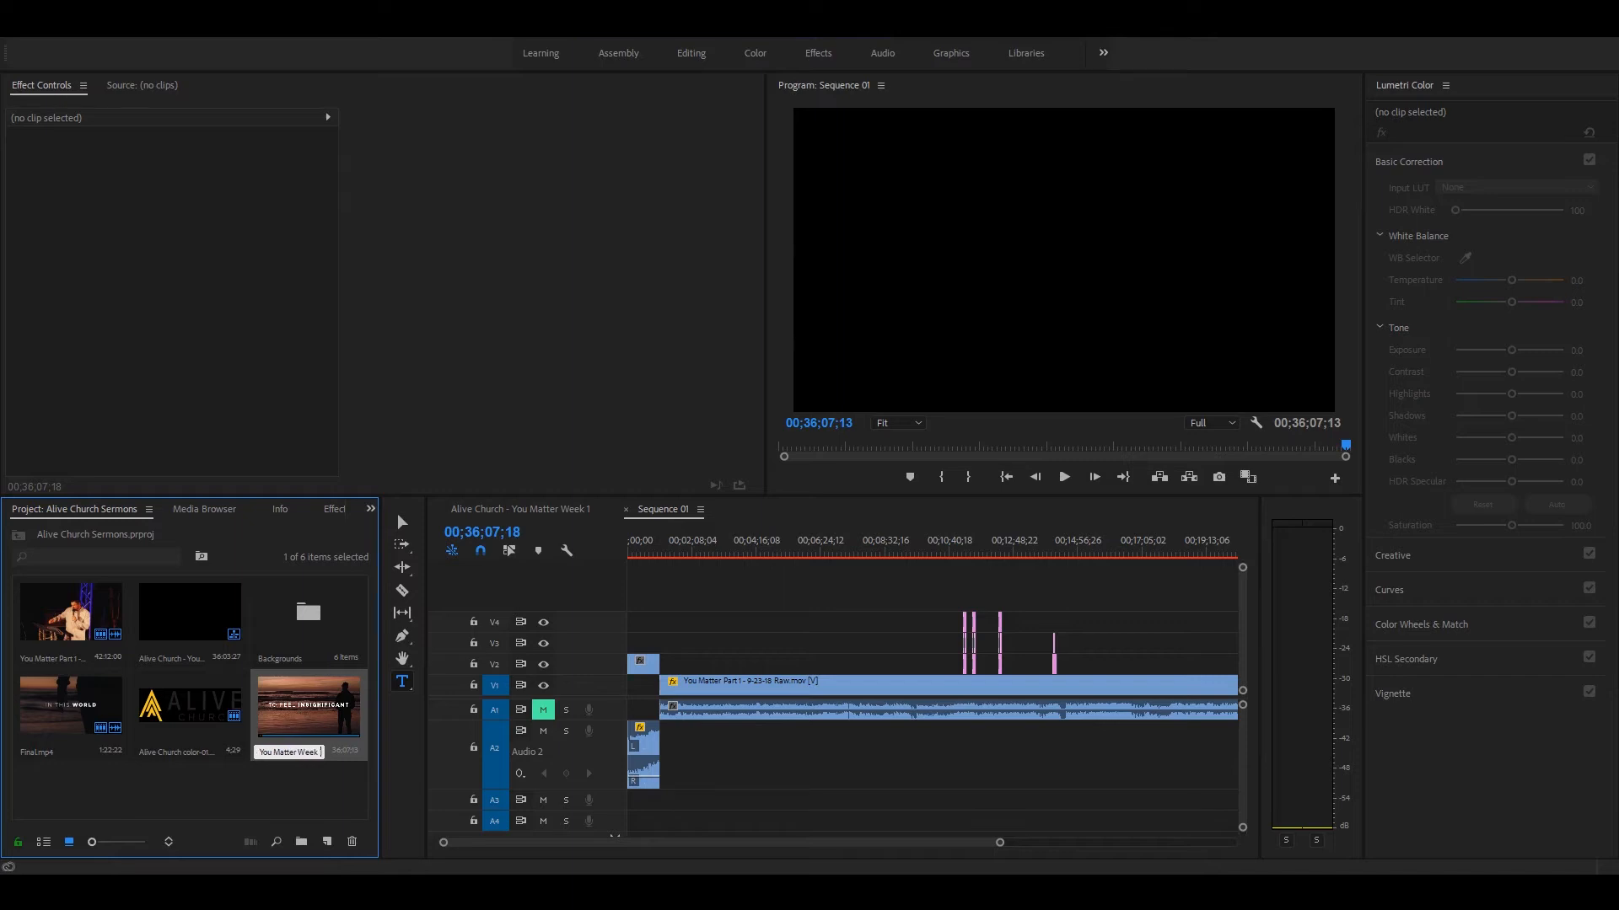
text(b)
key(Tab)
Step: Open the media export settings for the Alive Church - You Matter Week 1b sequence and choose the YouTube 1080p HD preset
click(823, 601)
key(minus)
key(minus)
key(equal)
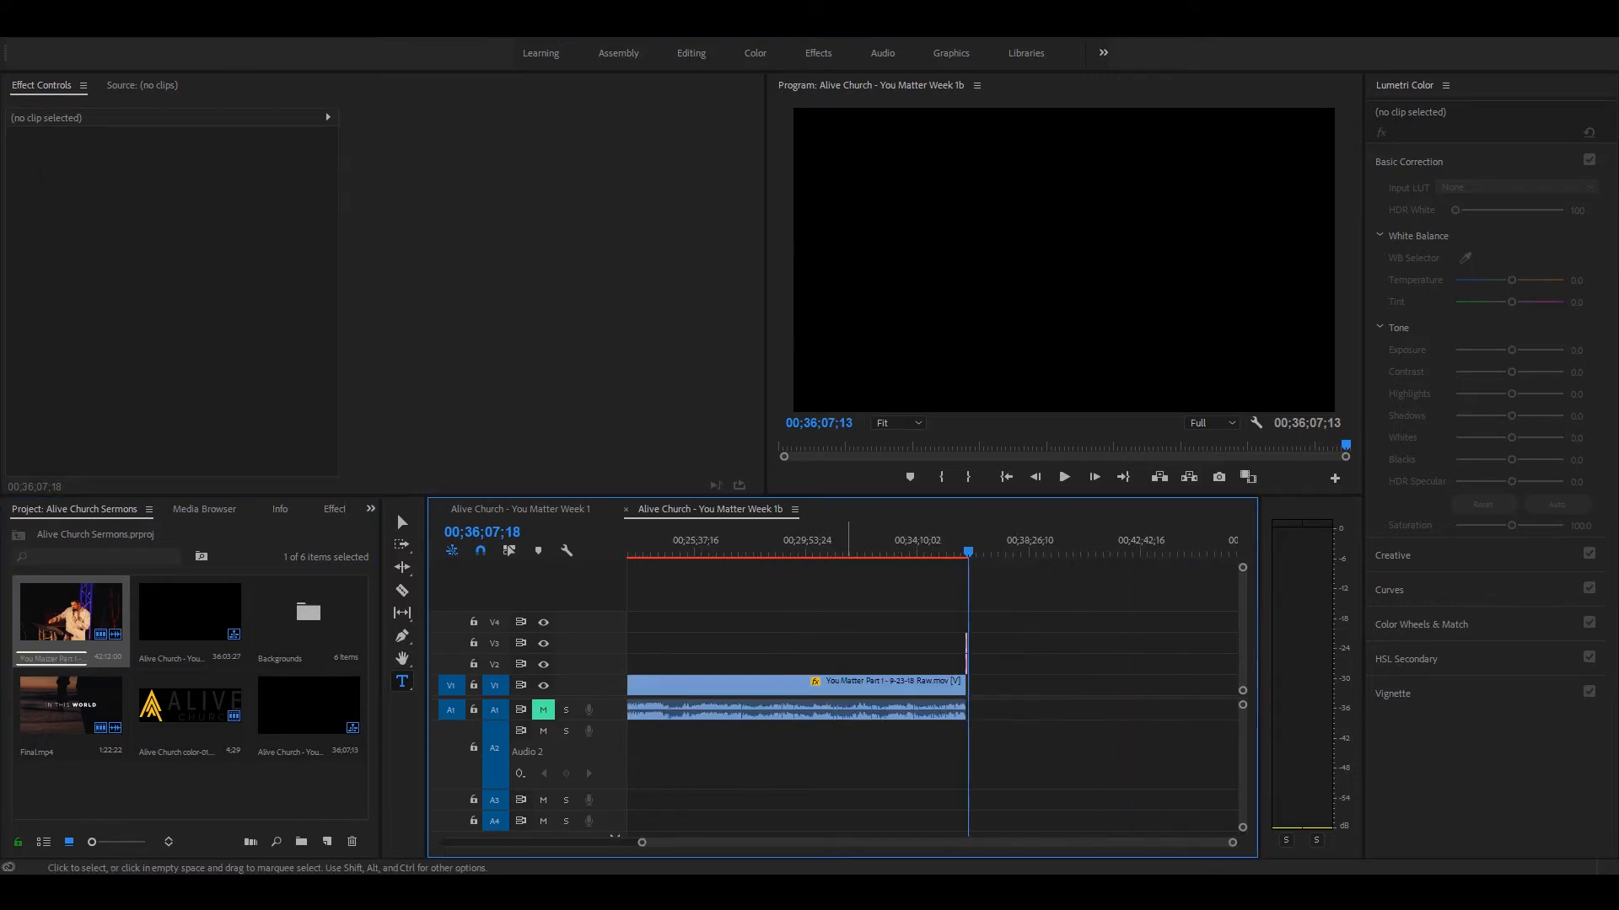
key(minus)
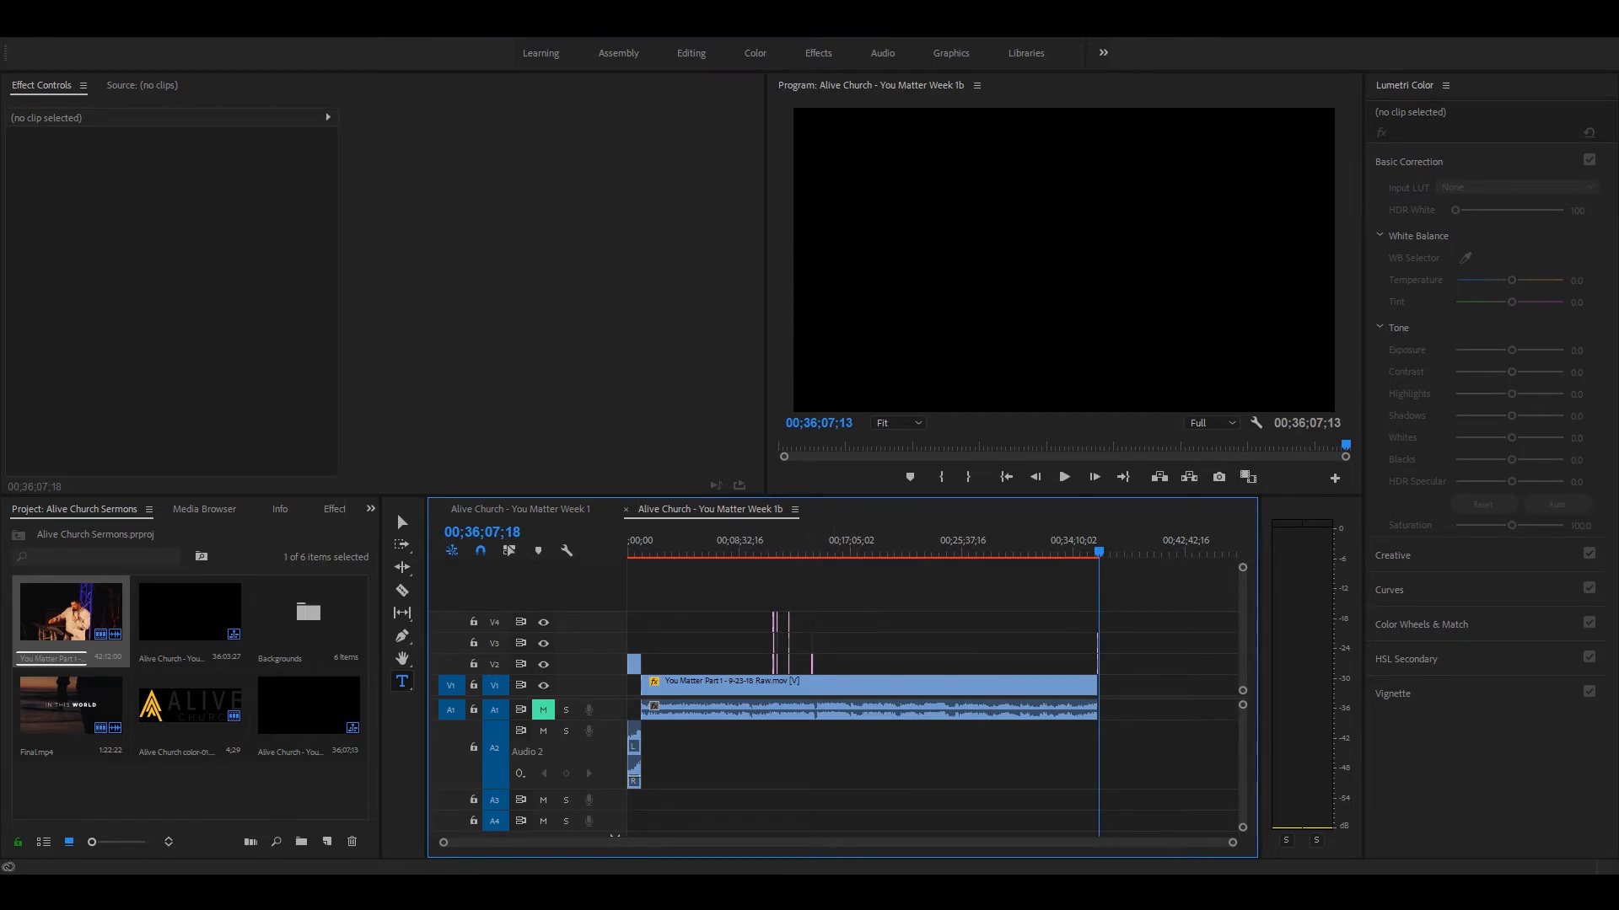
key(alt+f)
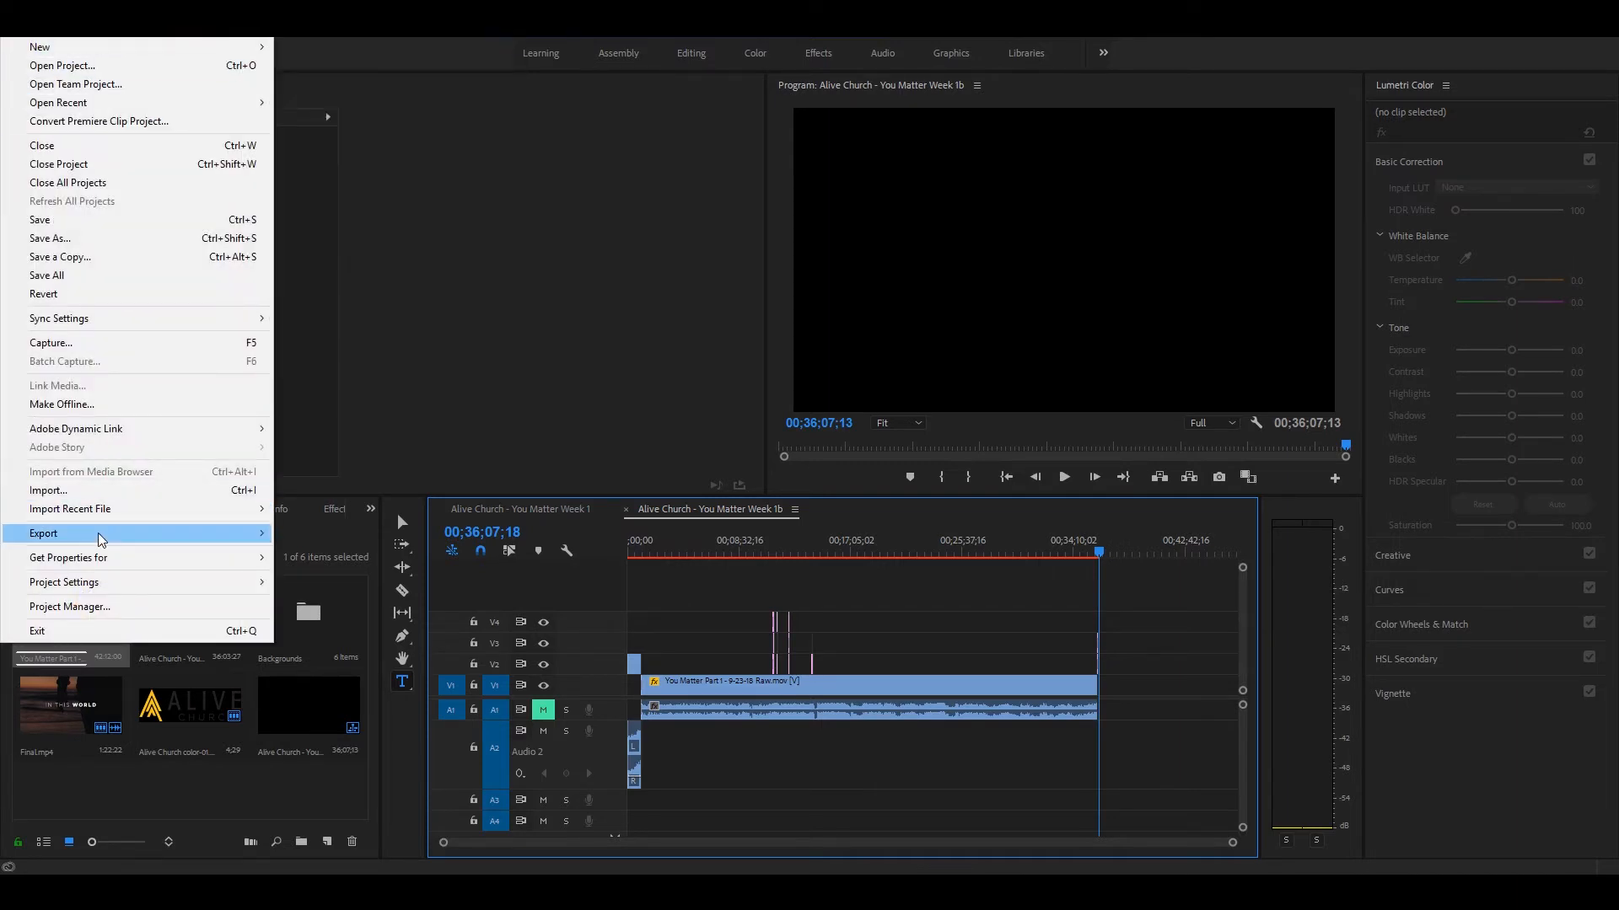
mouse_move(100, 539)
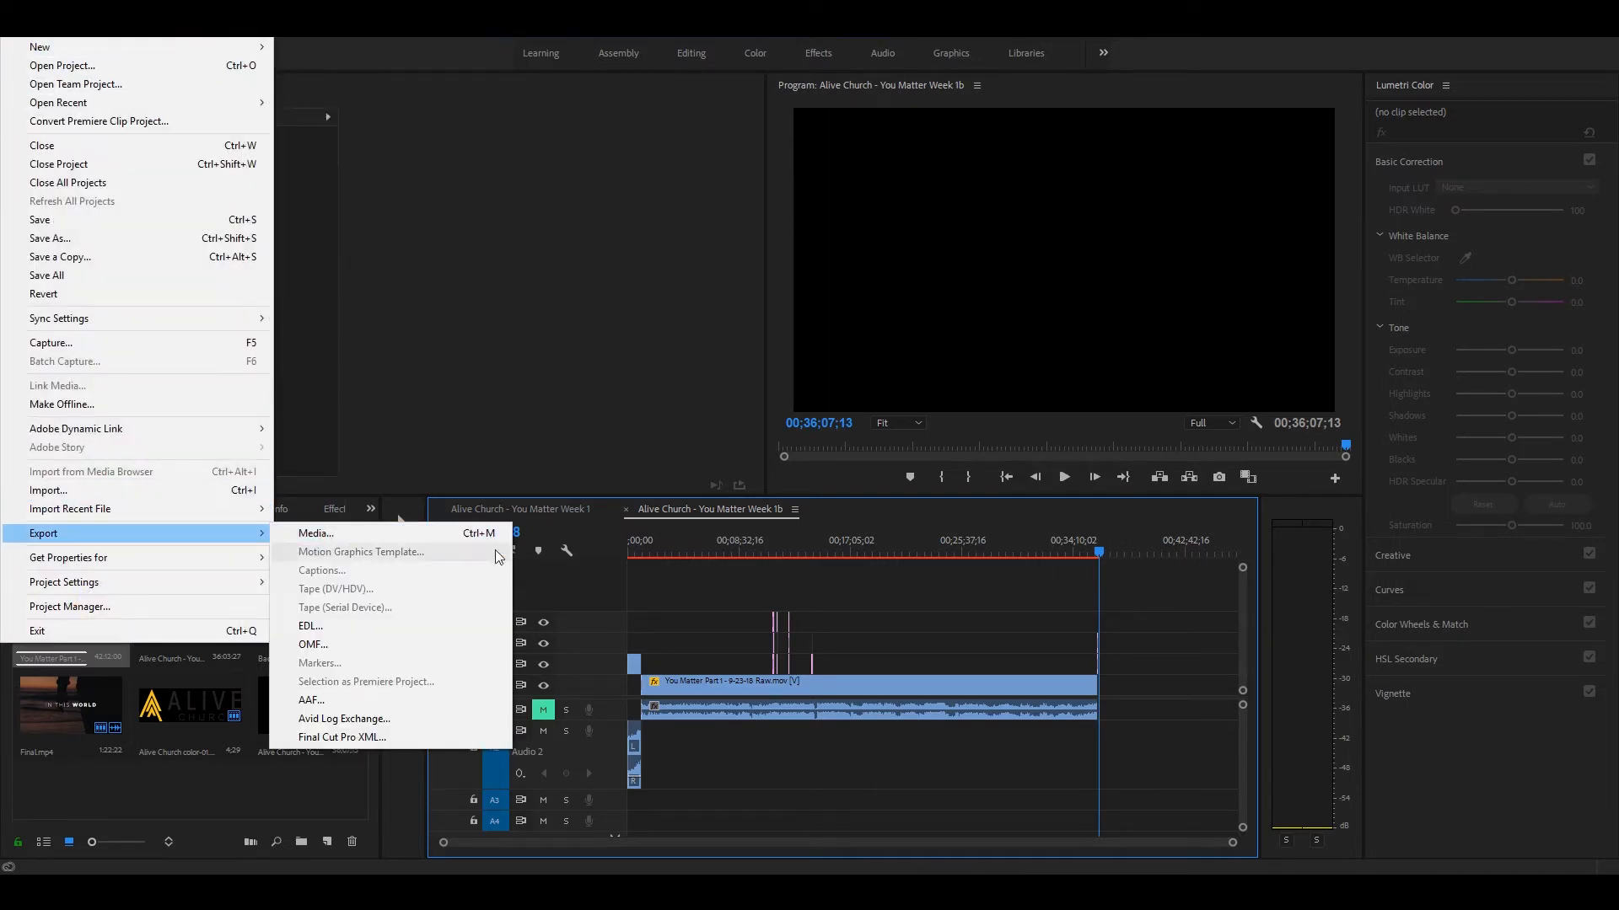
click(405, 533)
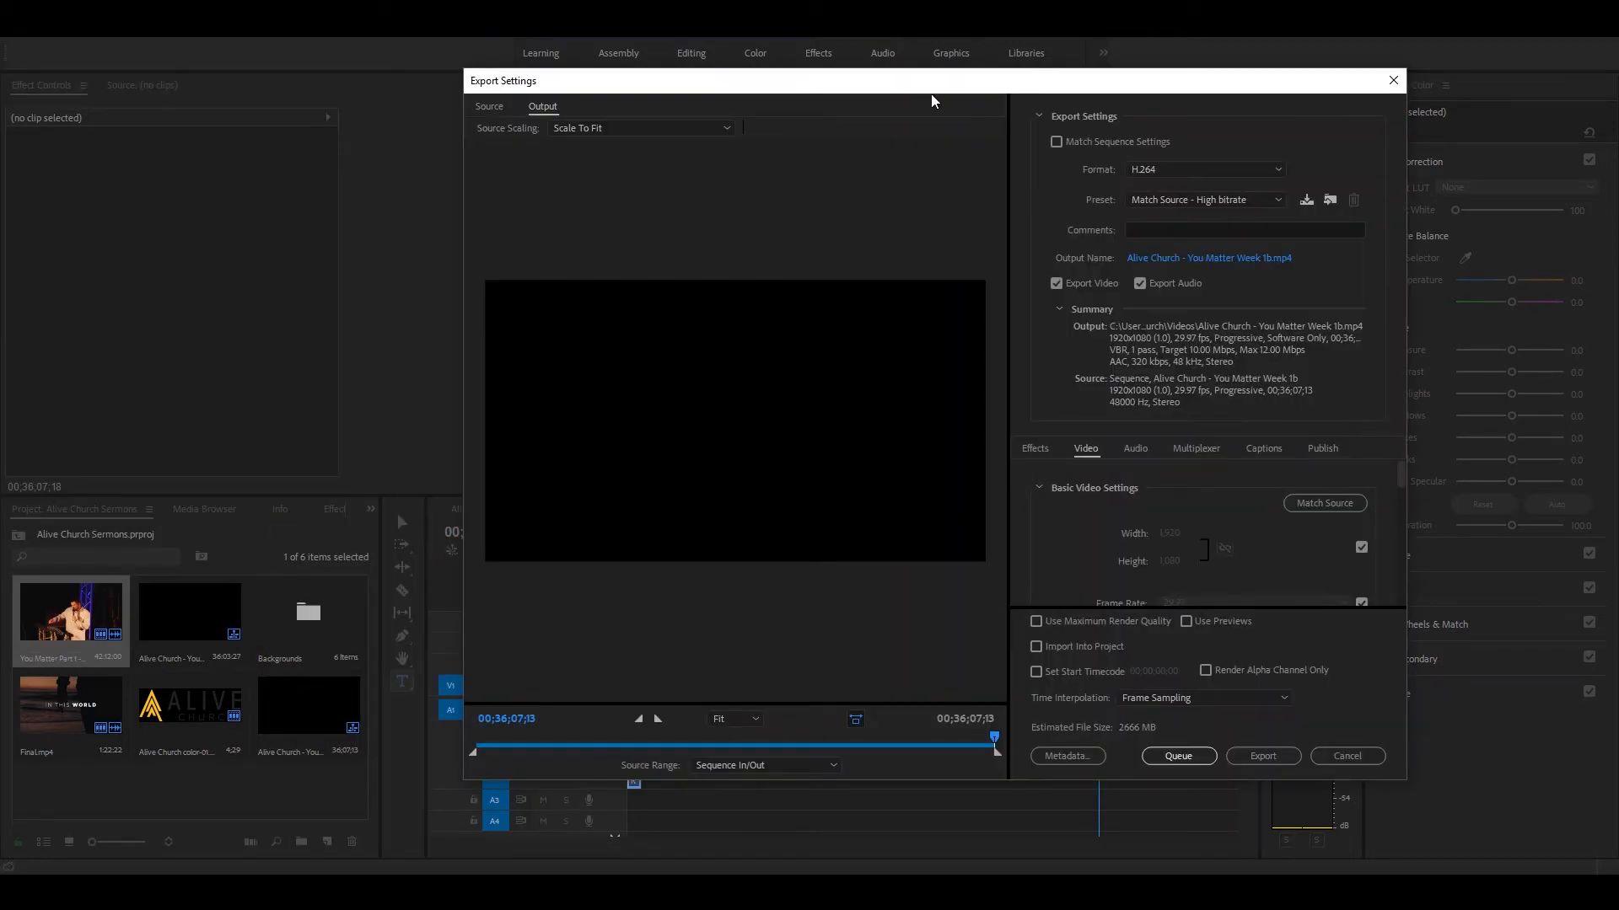
drag(931, 100, 840, 98)
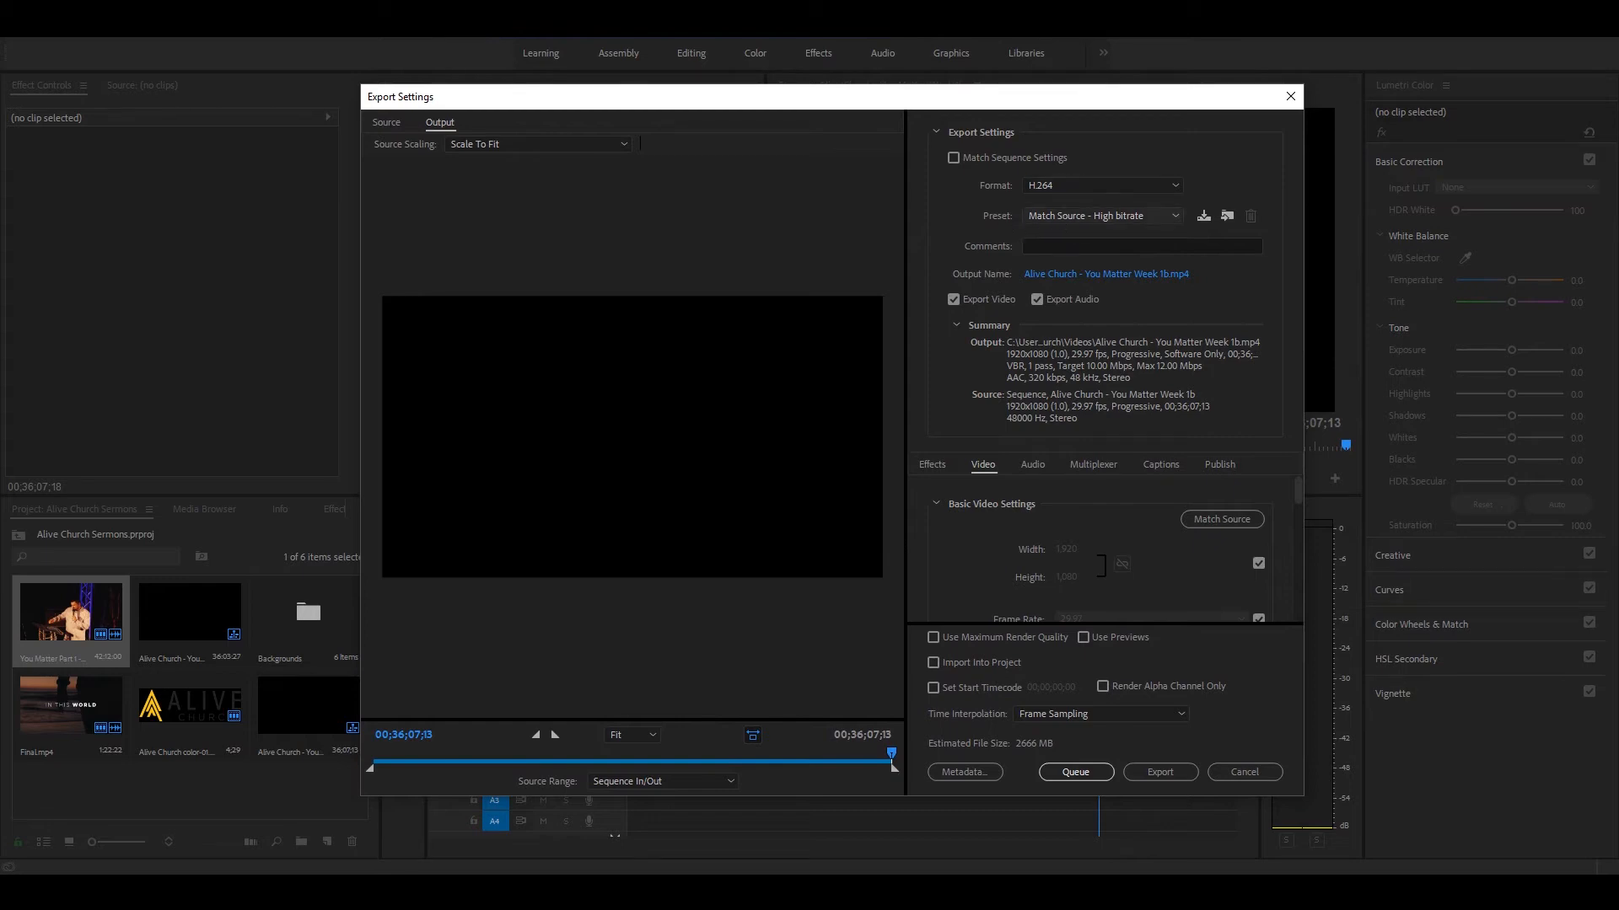
click(1037, 217)
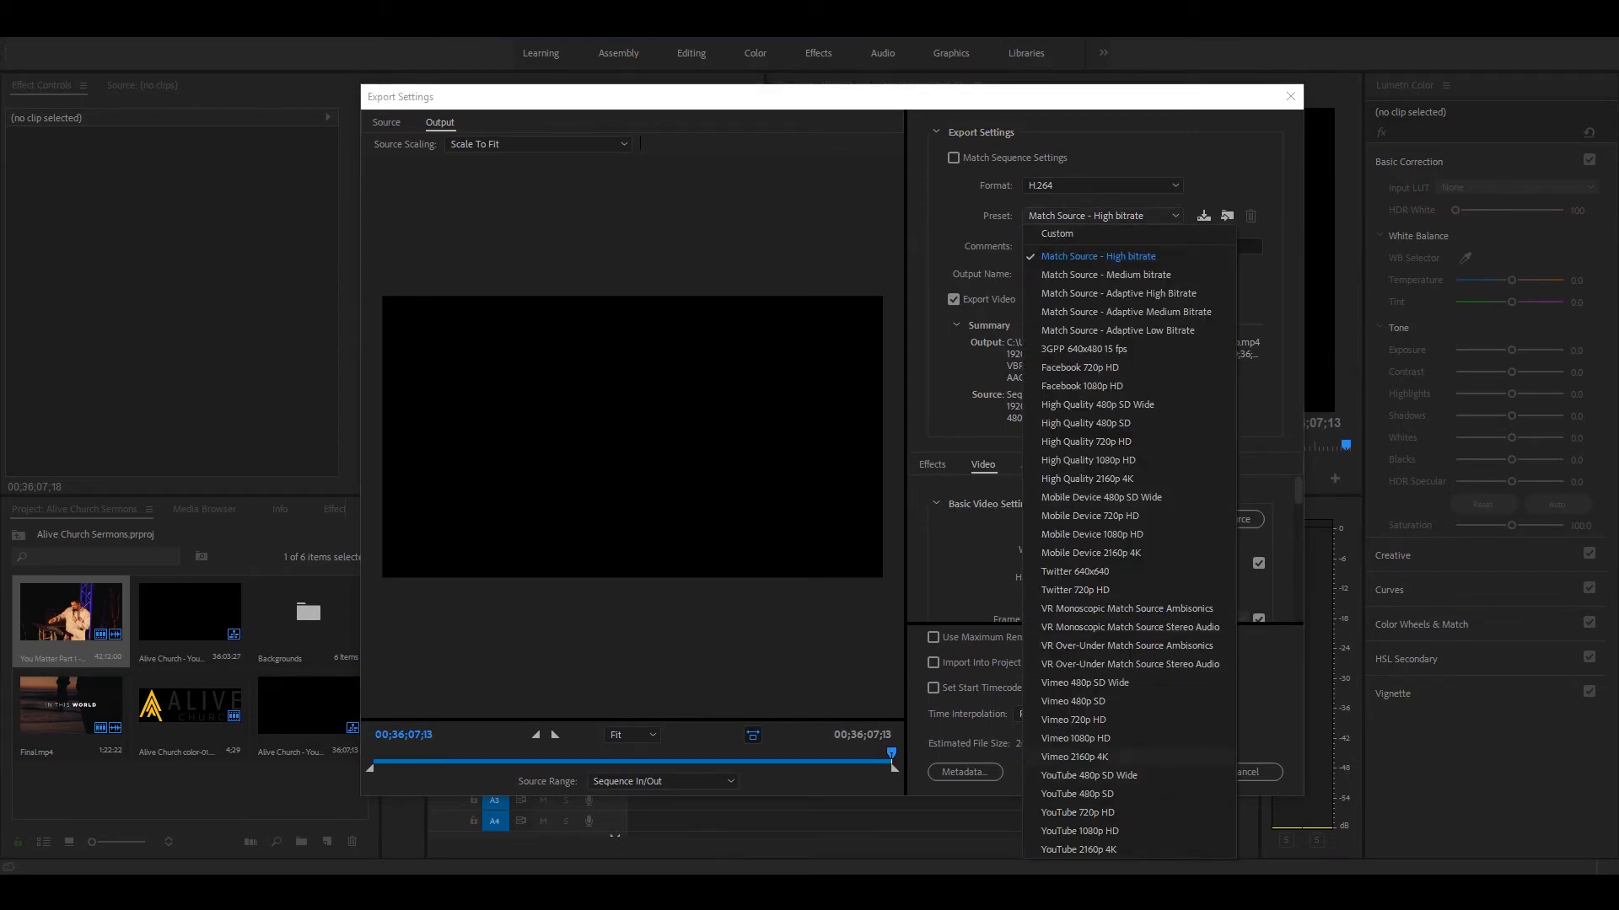
click(1067, 831)
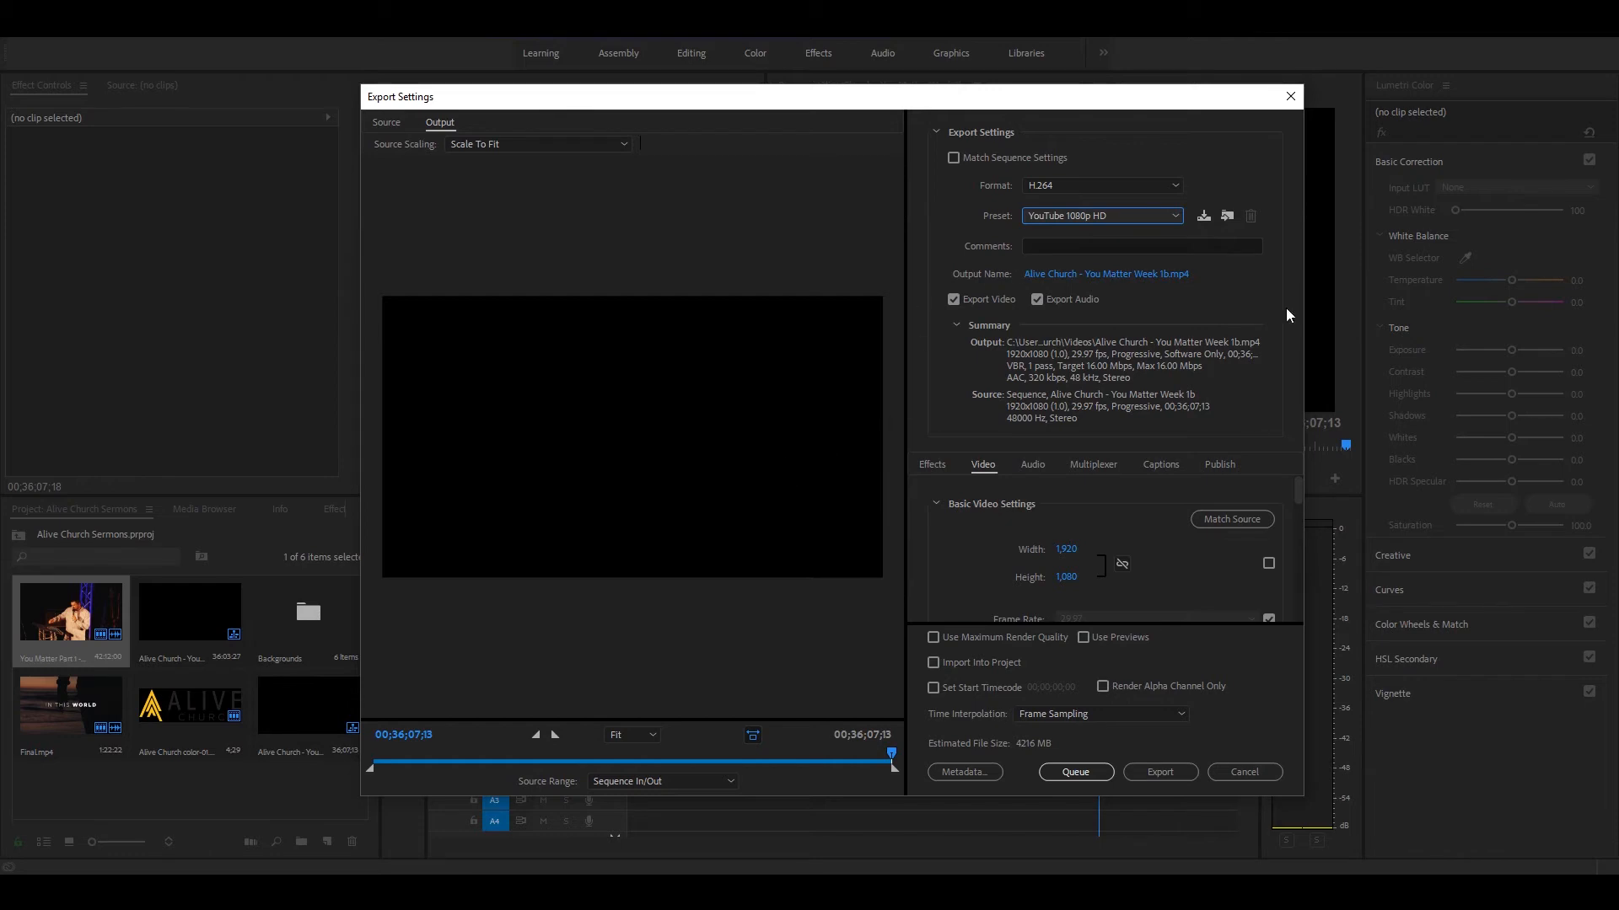
Step: Set the export's target bitrate to 5 Mbps and cancel the export
drag(1298, 498, 1300, 583)
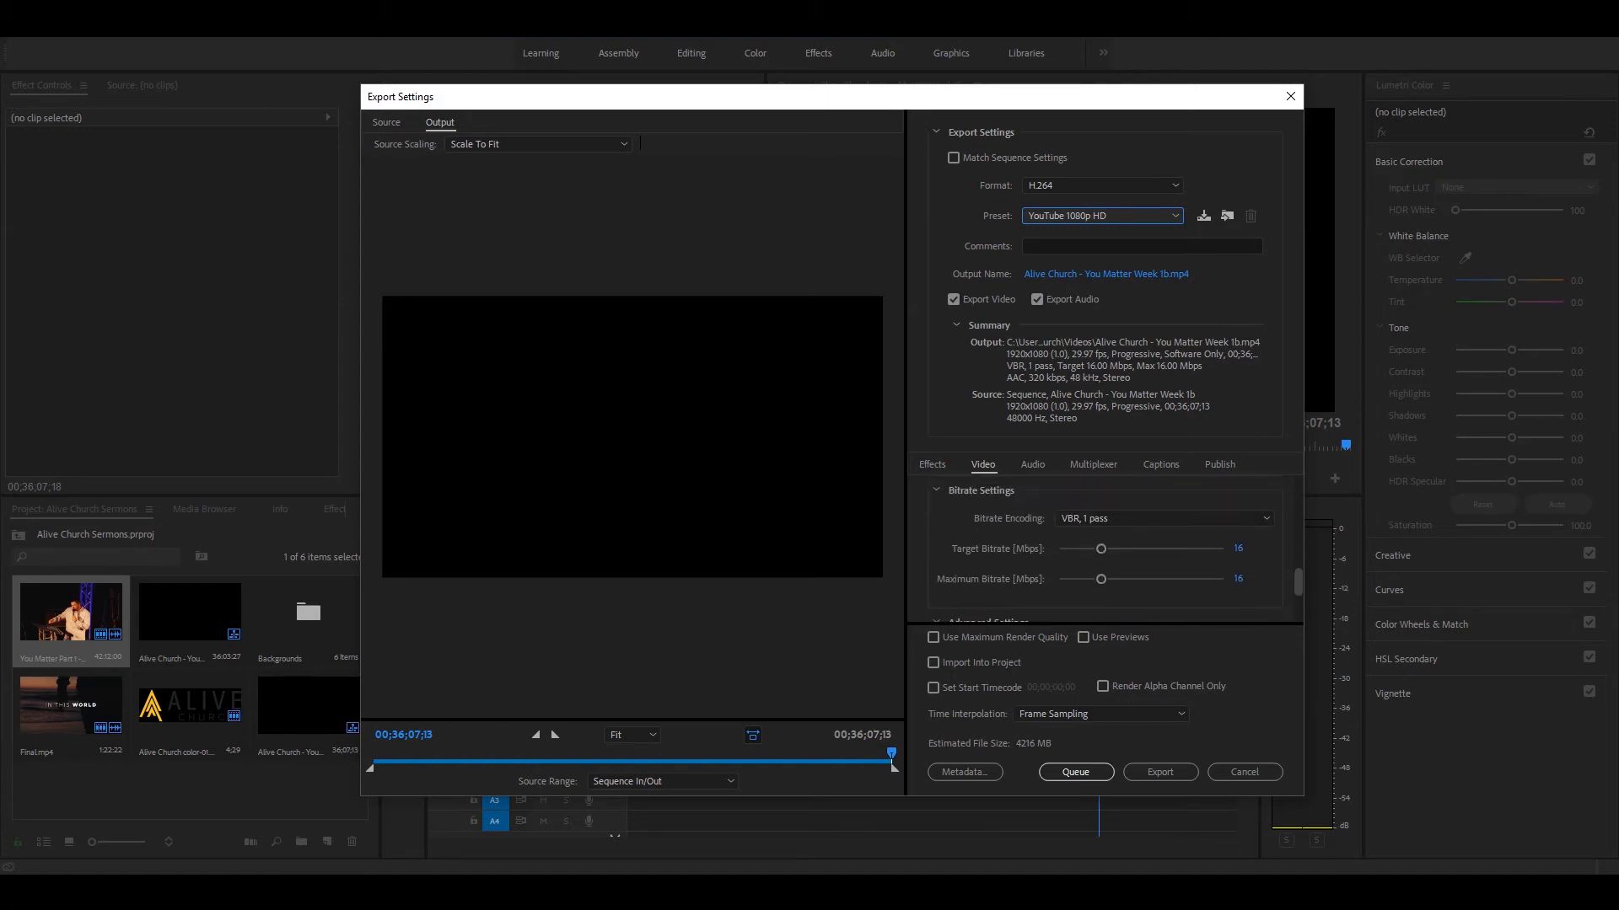
click(1239, 549)
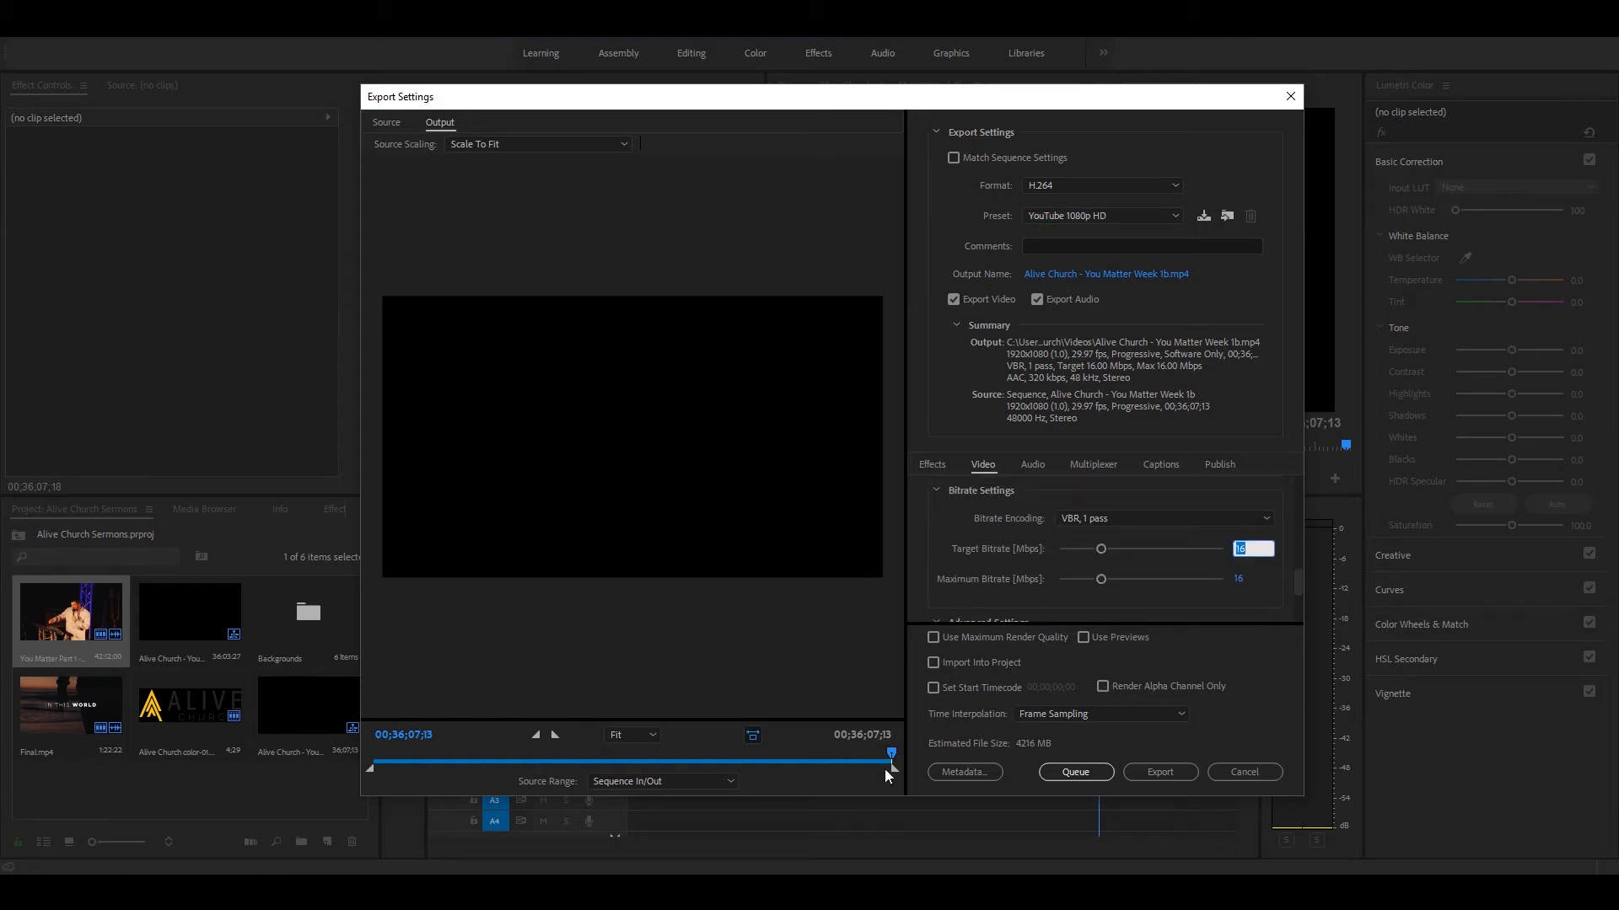
click(1020, 746)
click(1239, 549)
text(5)
key(Return)
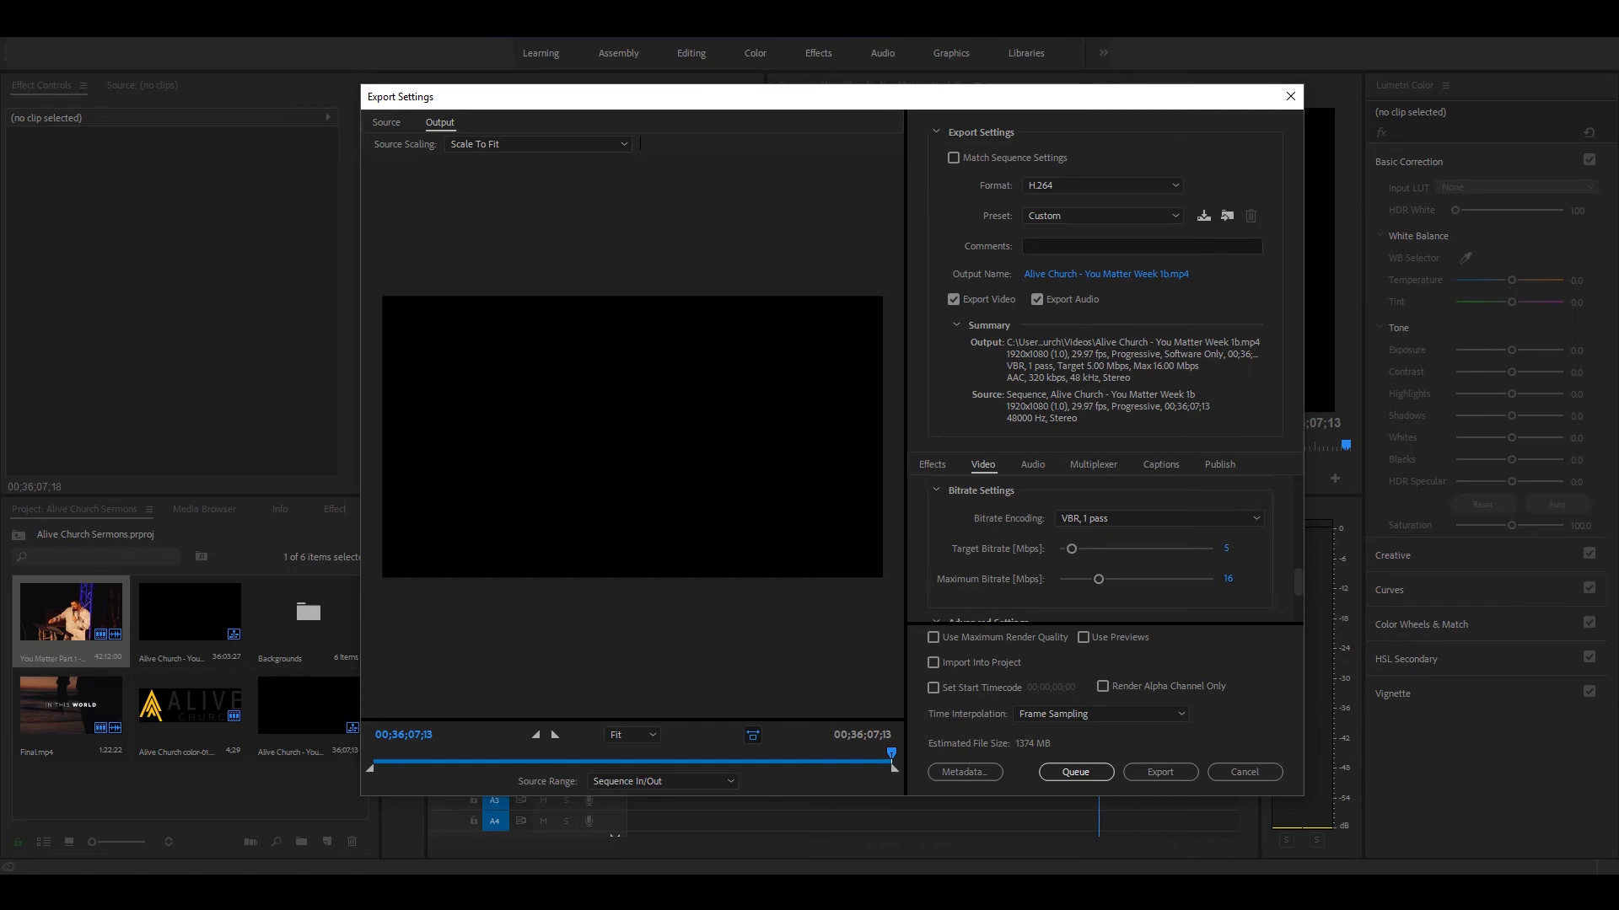
click(1256, 771)
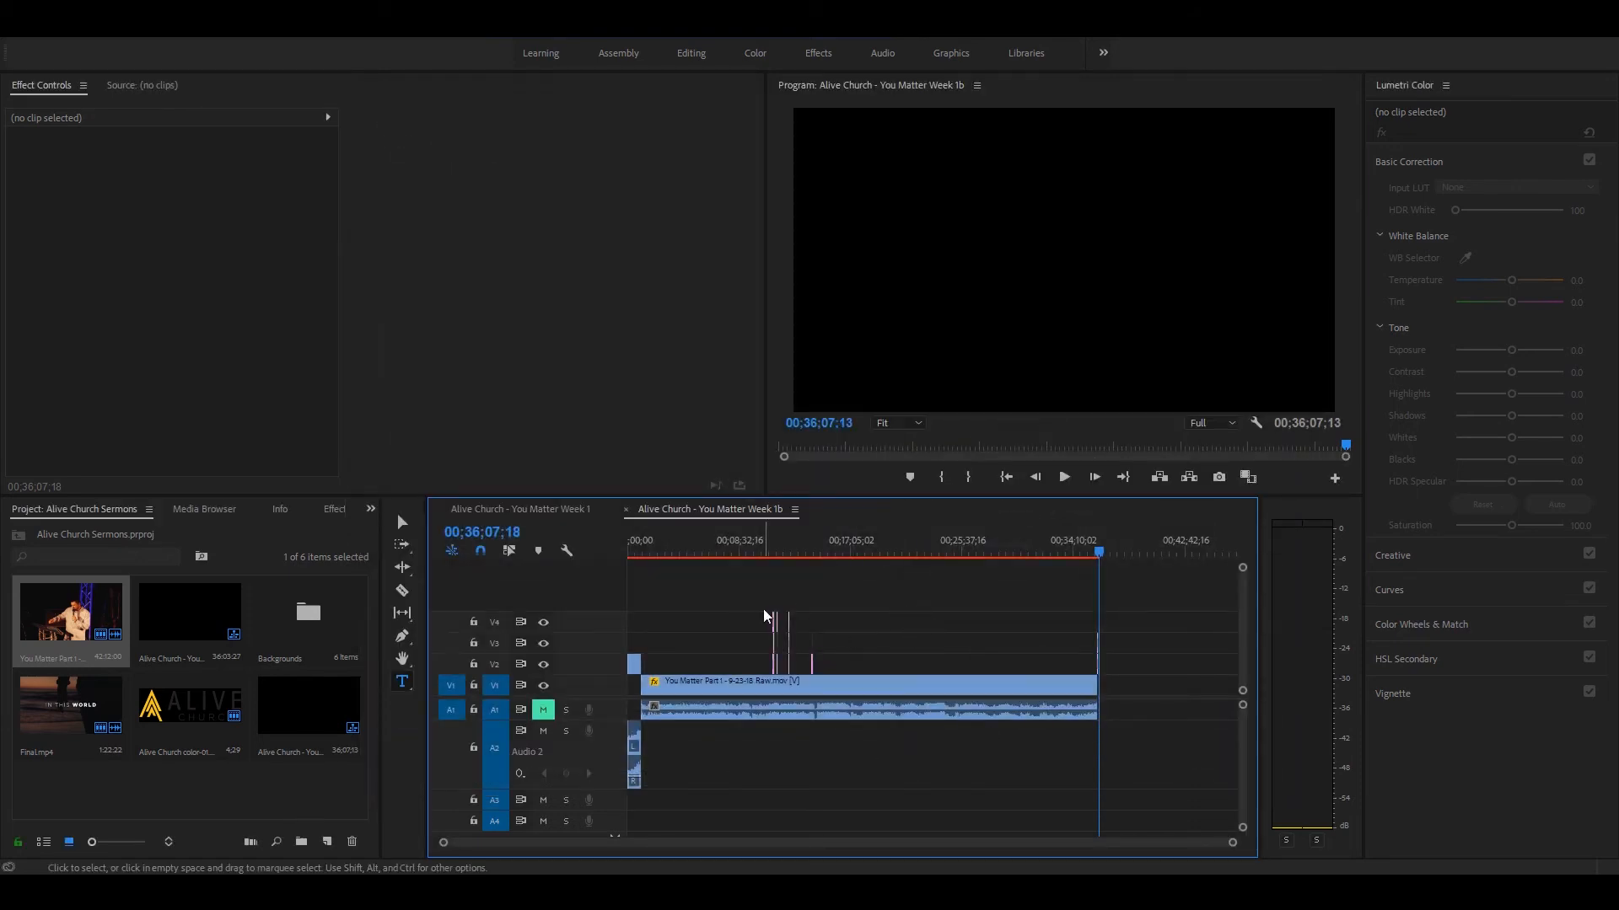
Step: Play back the sermon footage from about 00;02;40 and save the project
drag(650, 541, 583, 528)
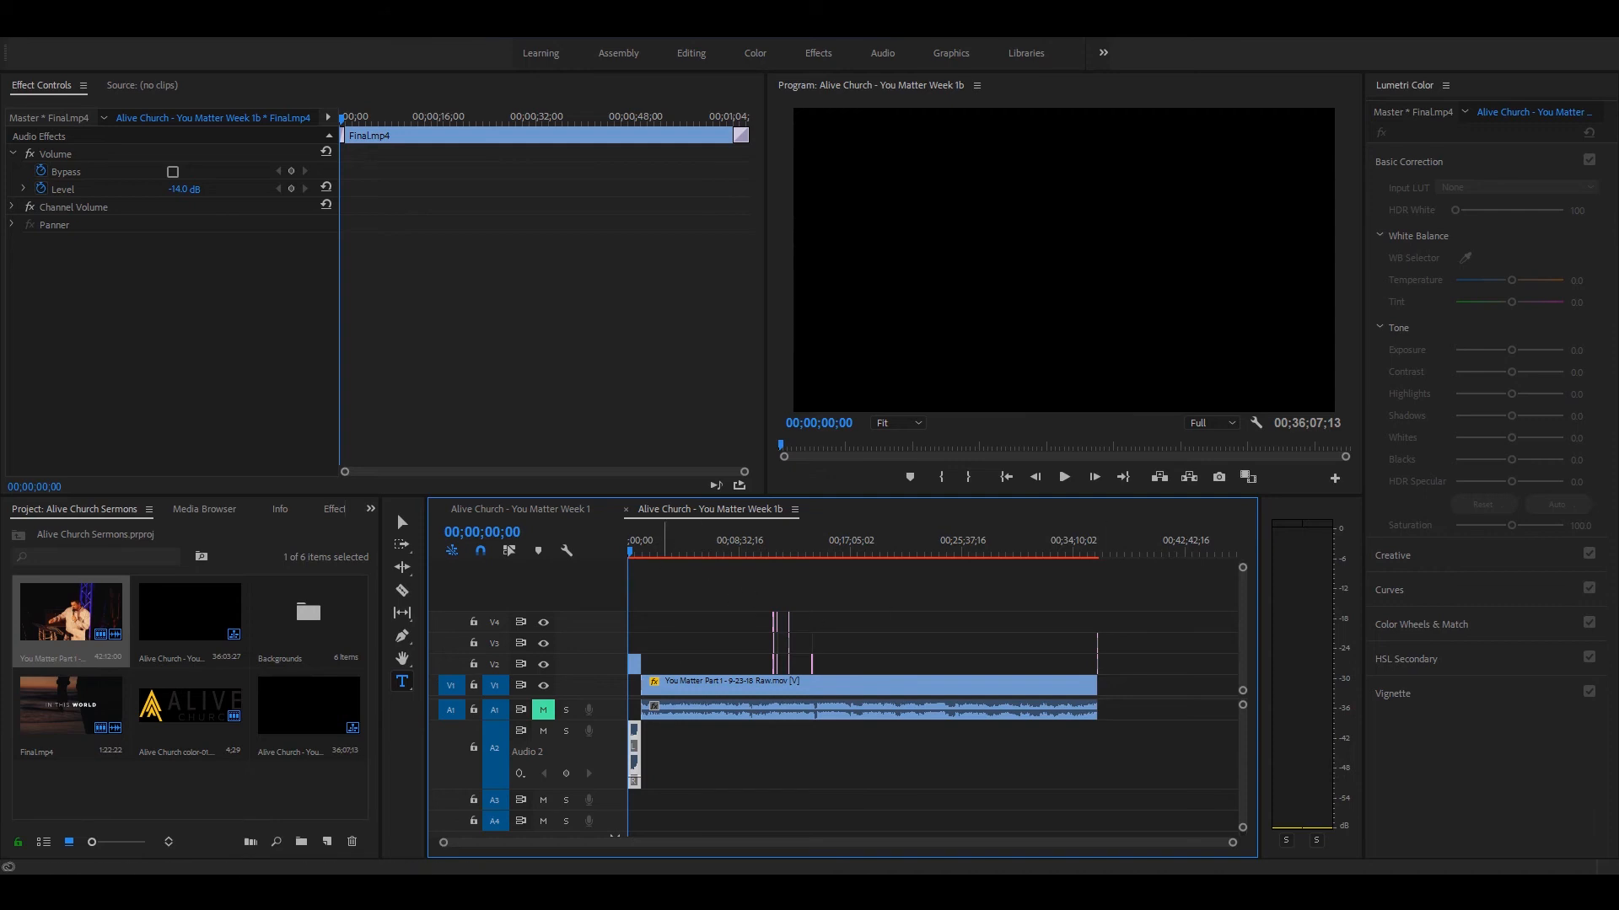
click(663, 546)
key(space)
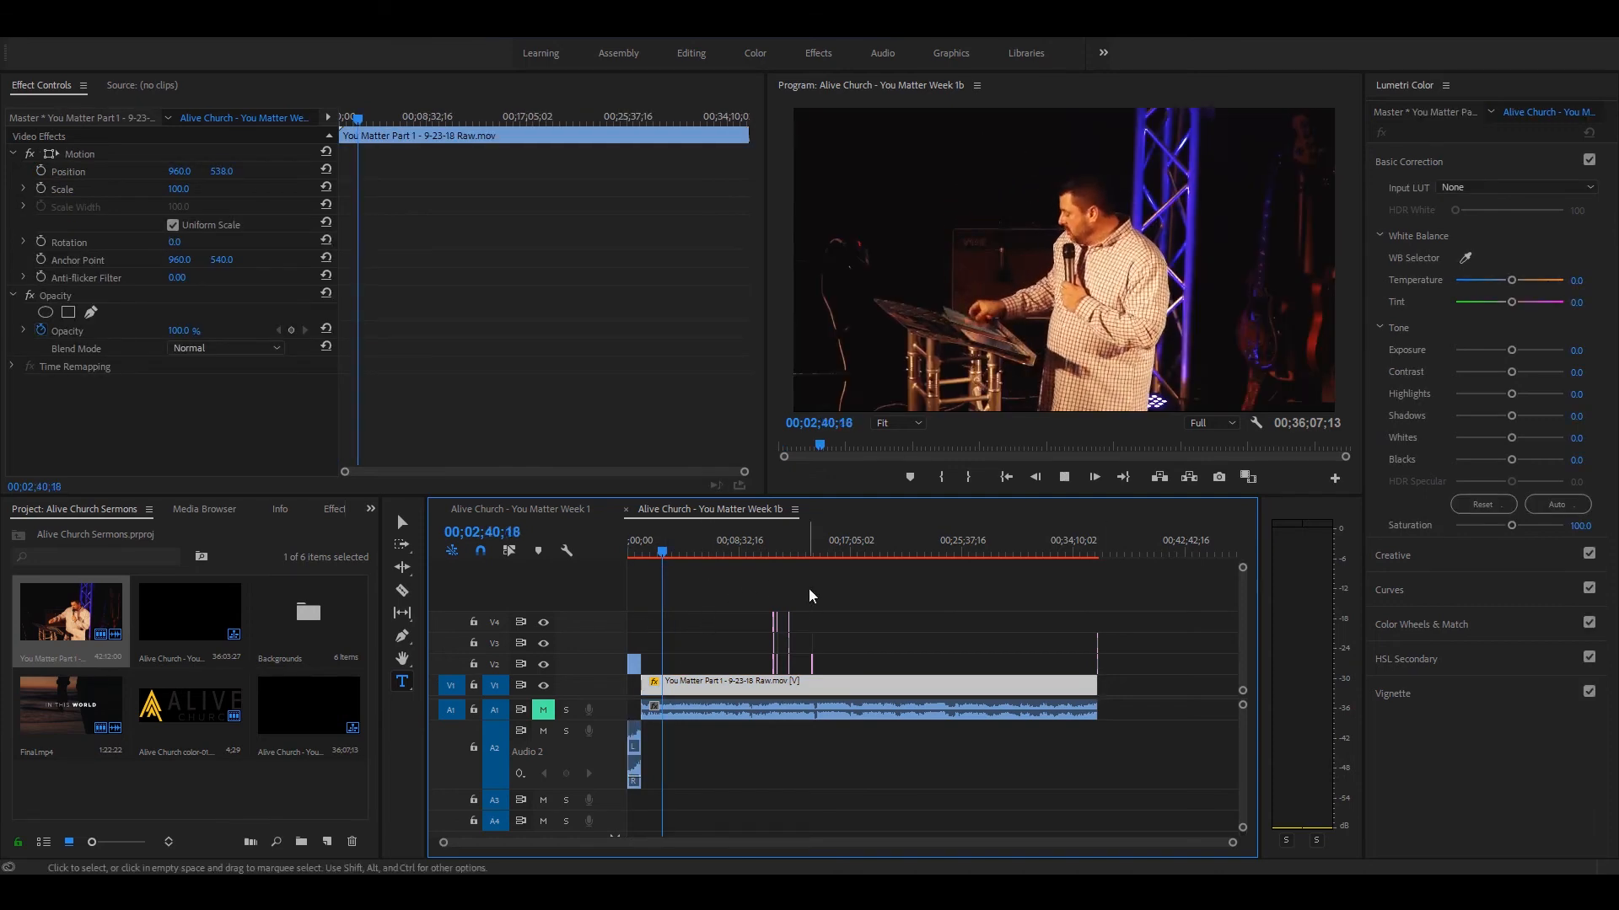
key(space)
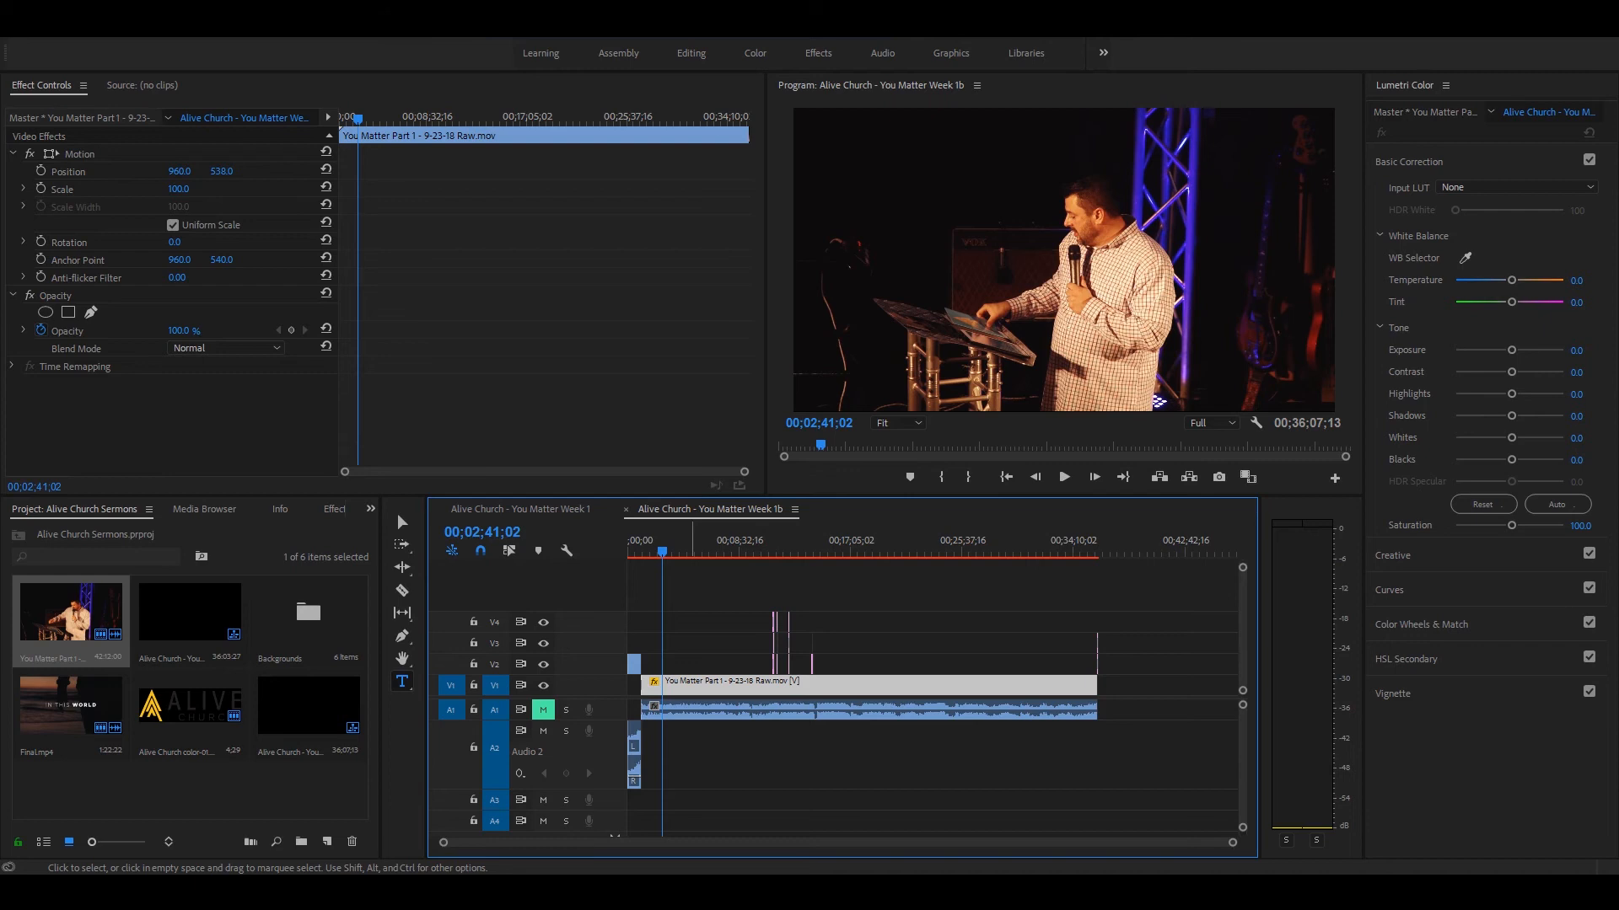
key(ctrl+s)
key(space)
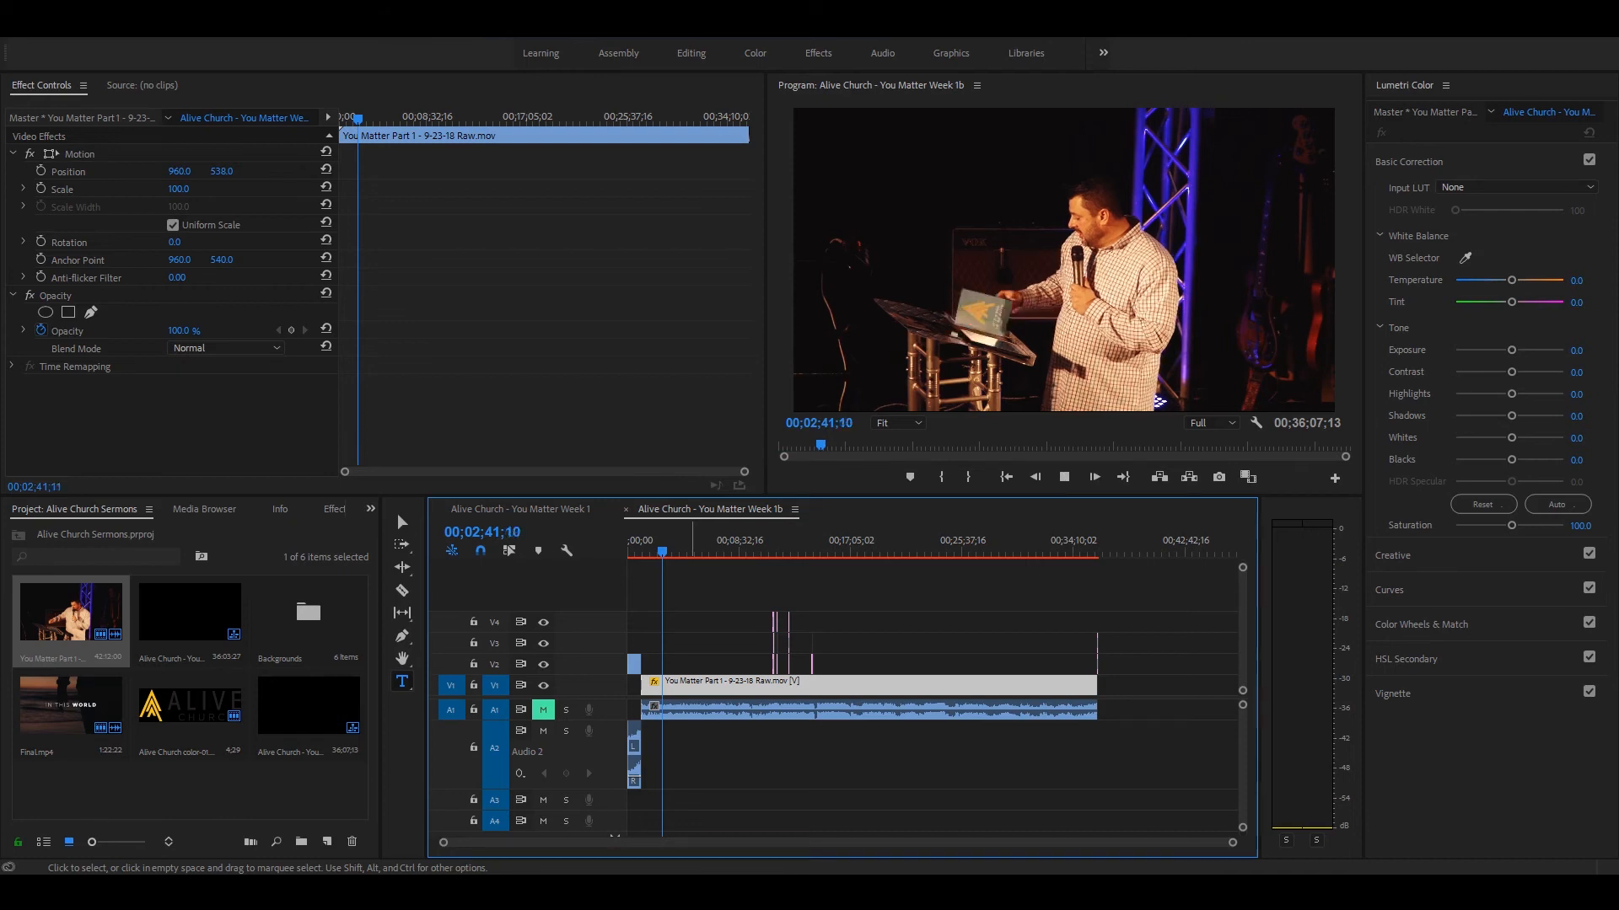
key(space)
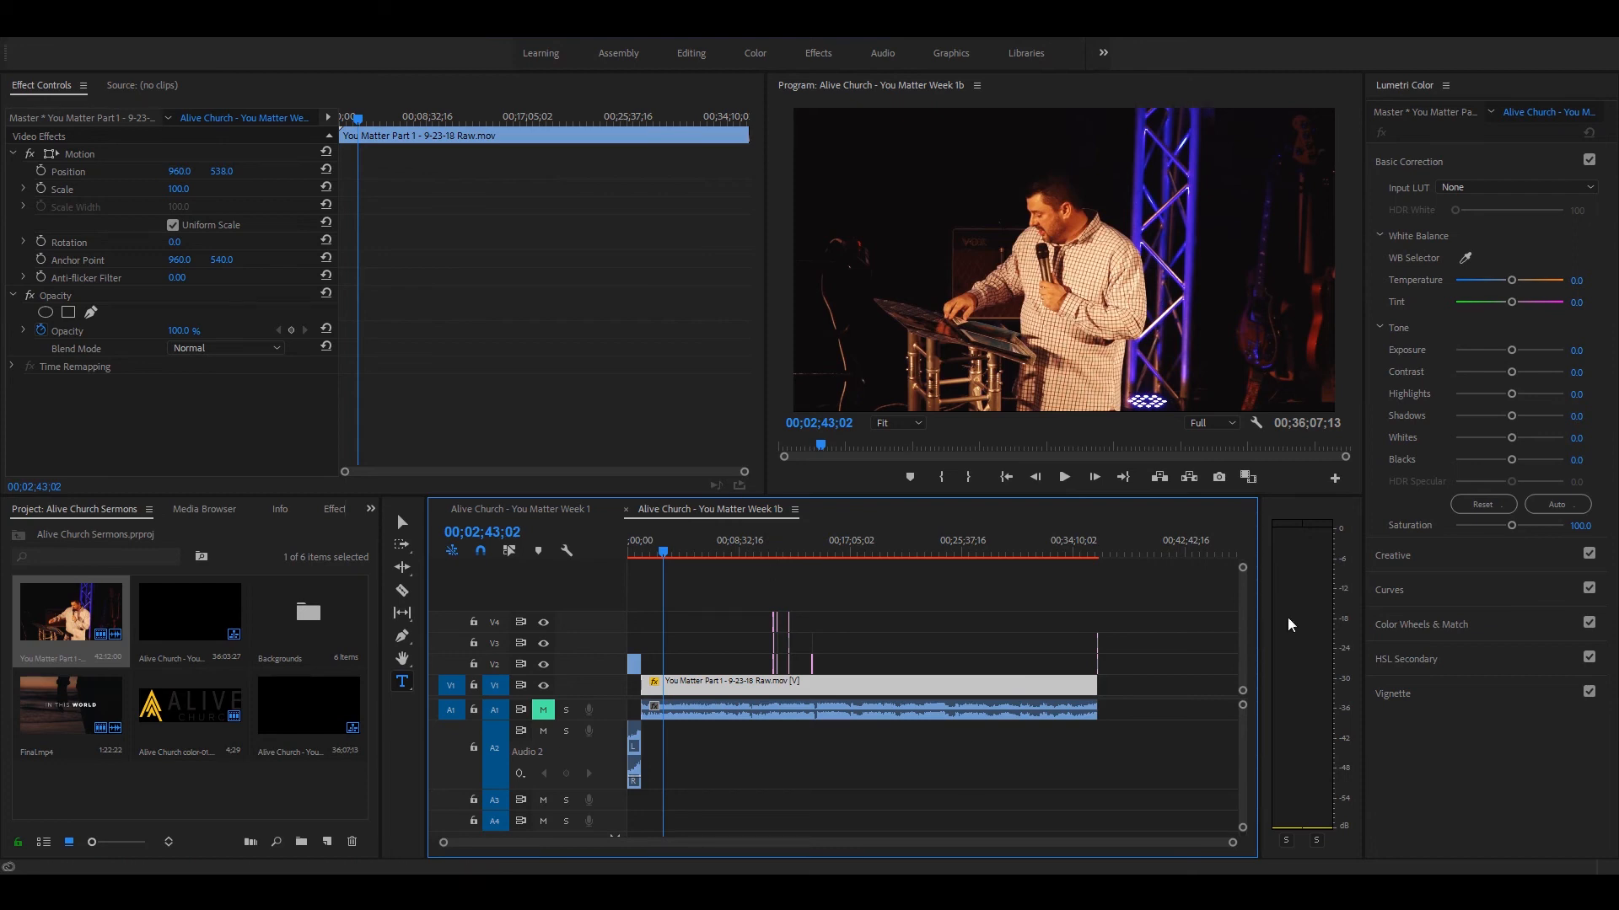
Step: Mark the in point at the sequence's start and the out point at its end, at 00;36;07;13
drag(666, 552, 615, 545)
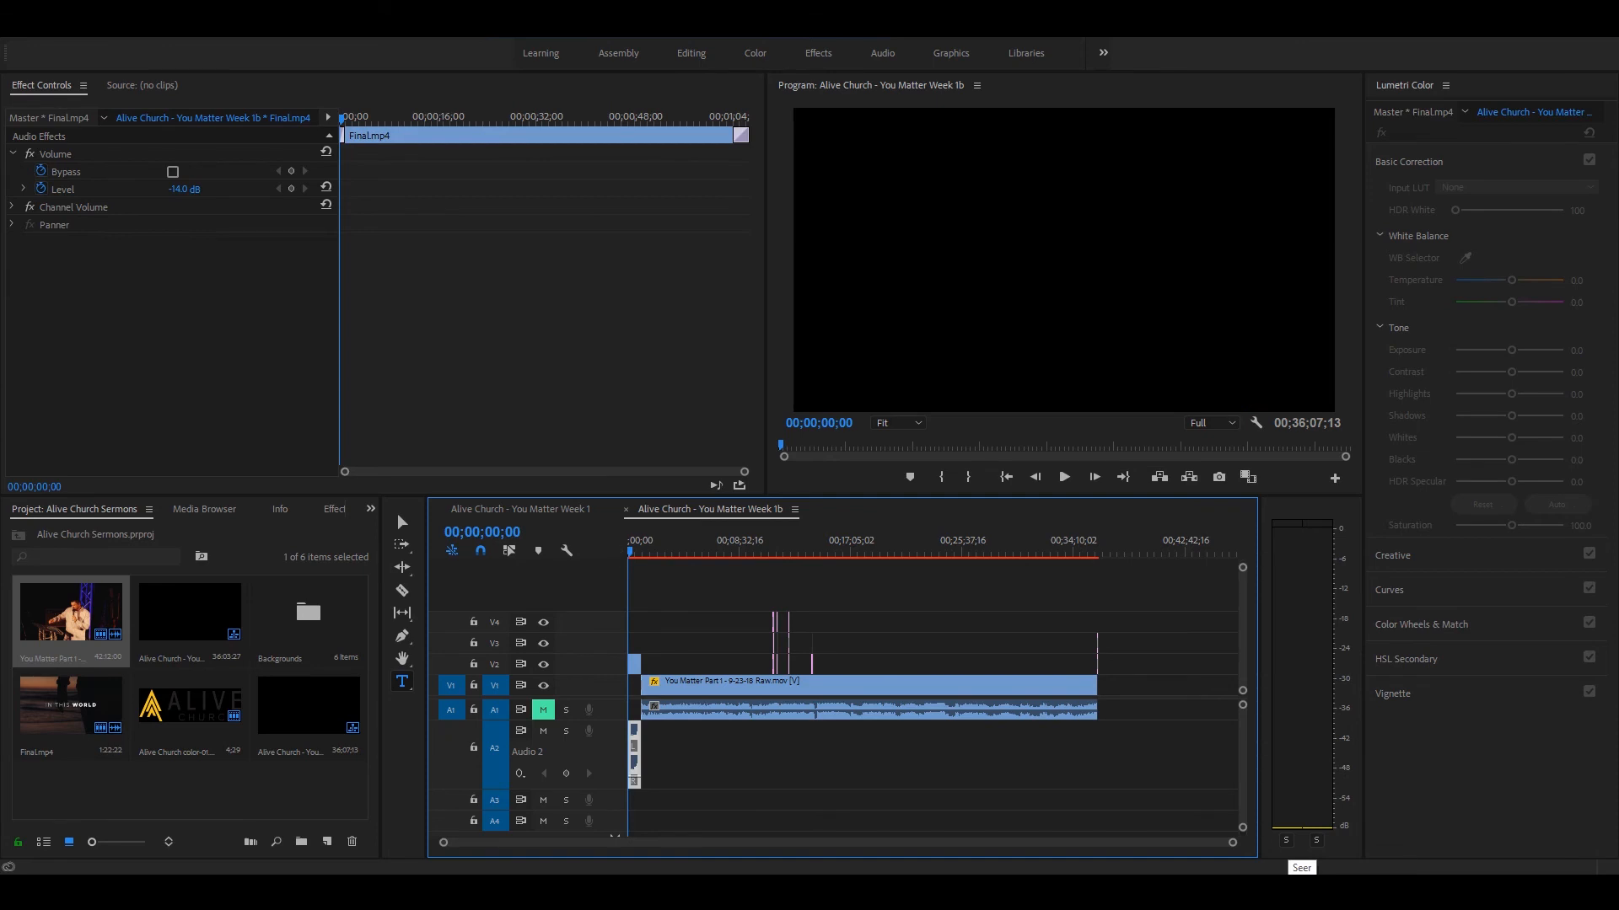
key(i)
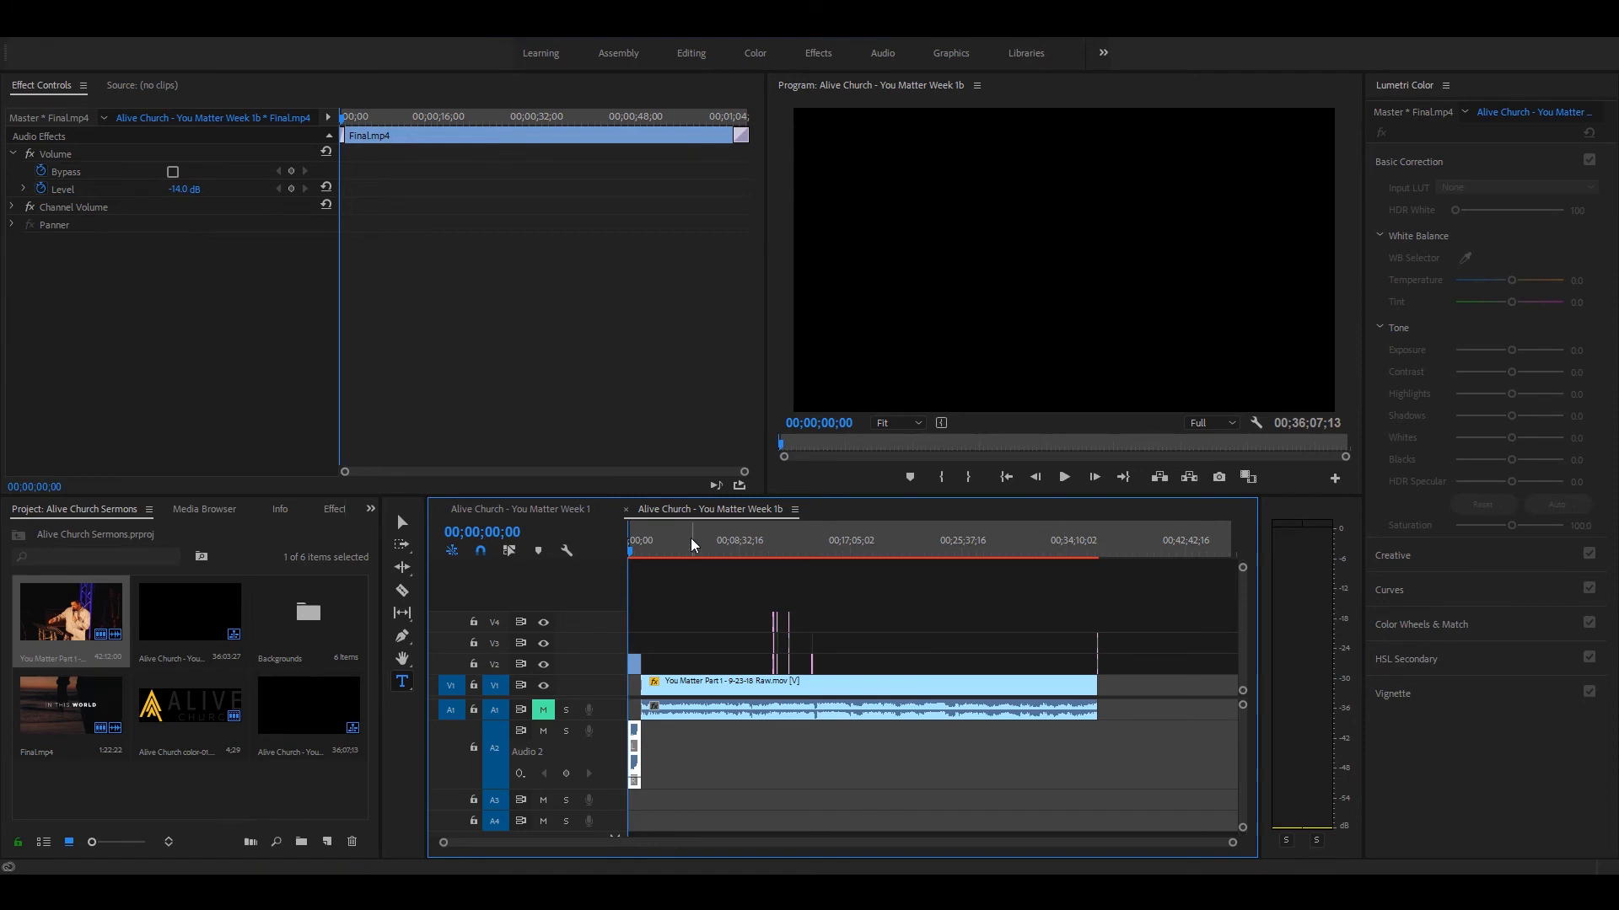
click(921, 544)
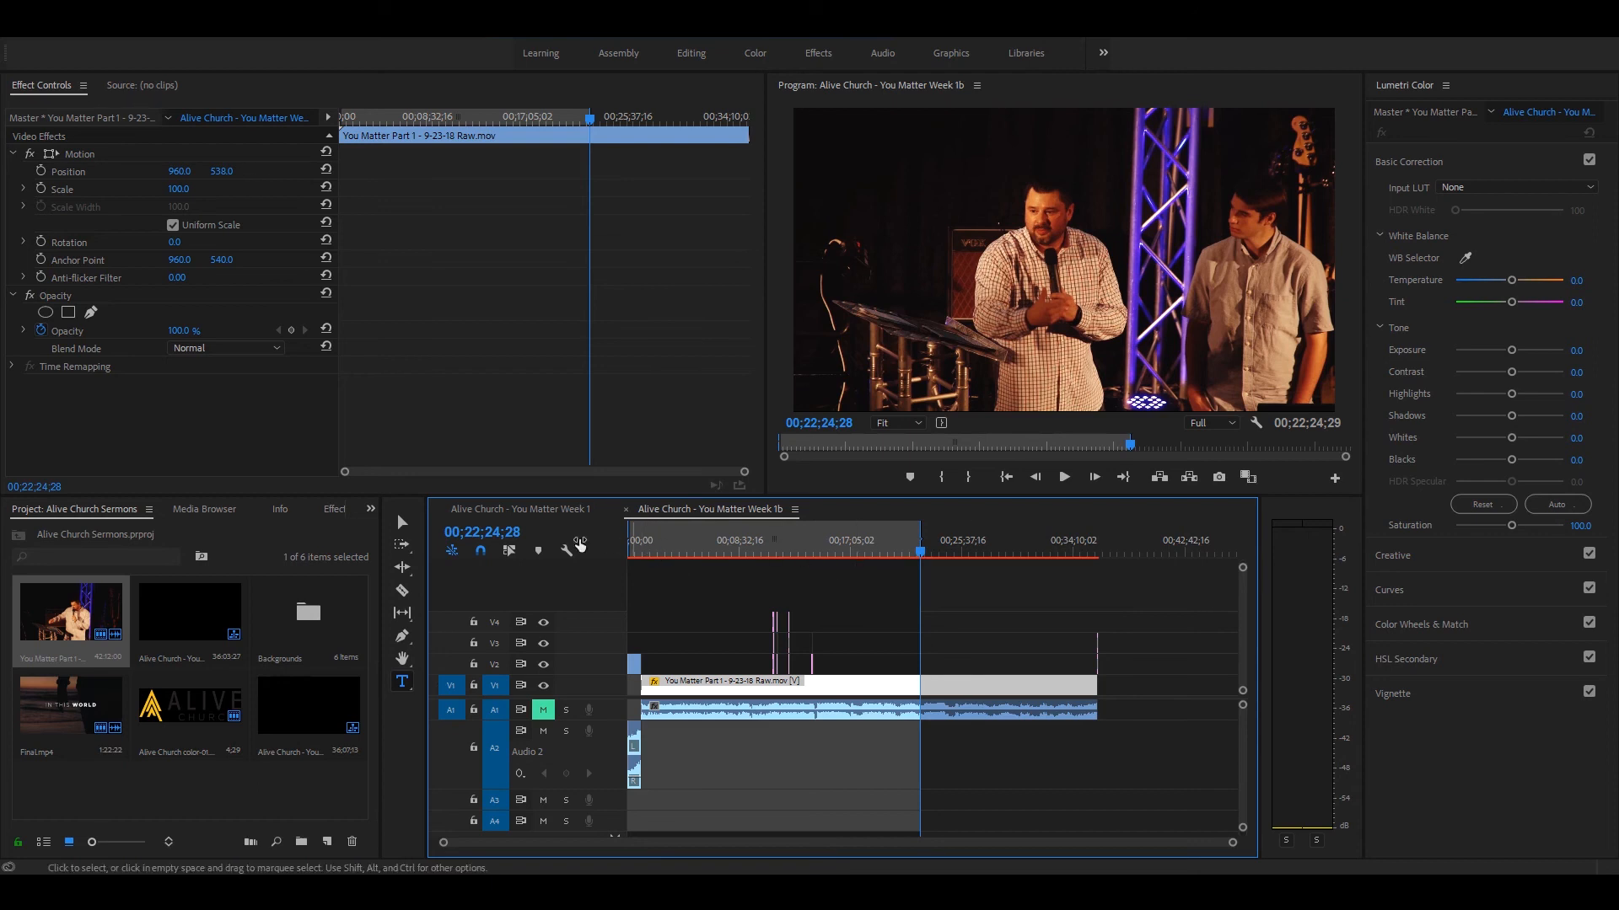
drag(992, 542, 1098, 548)
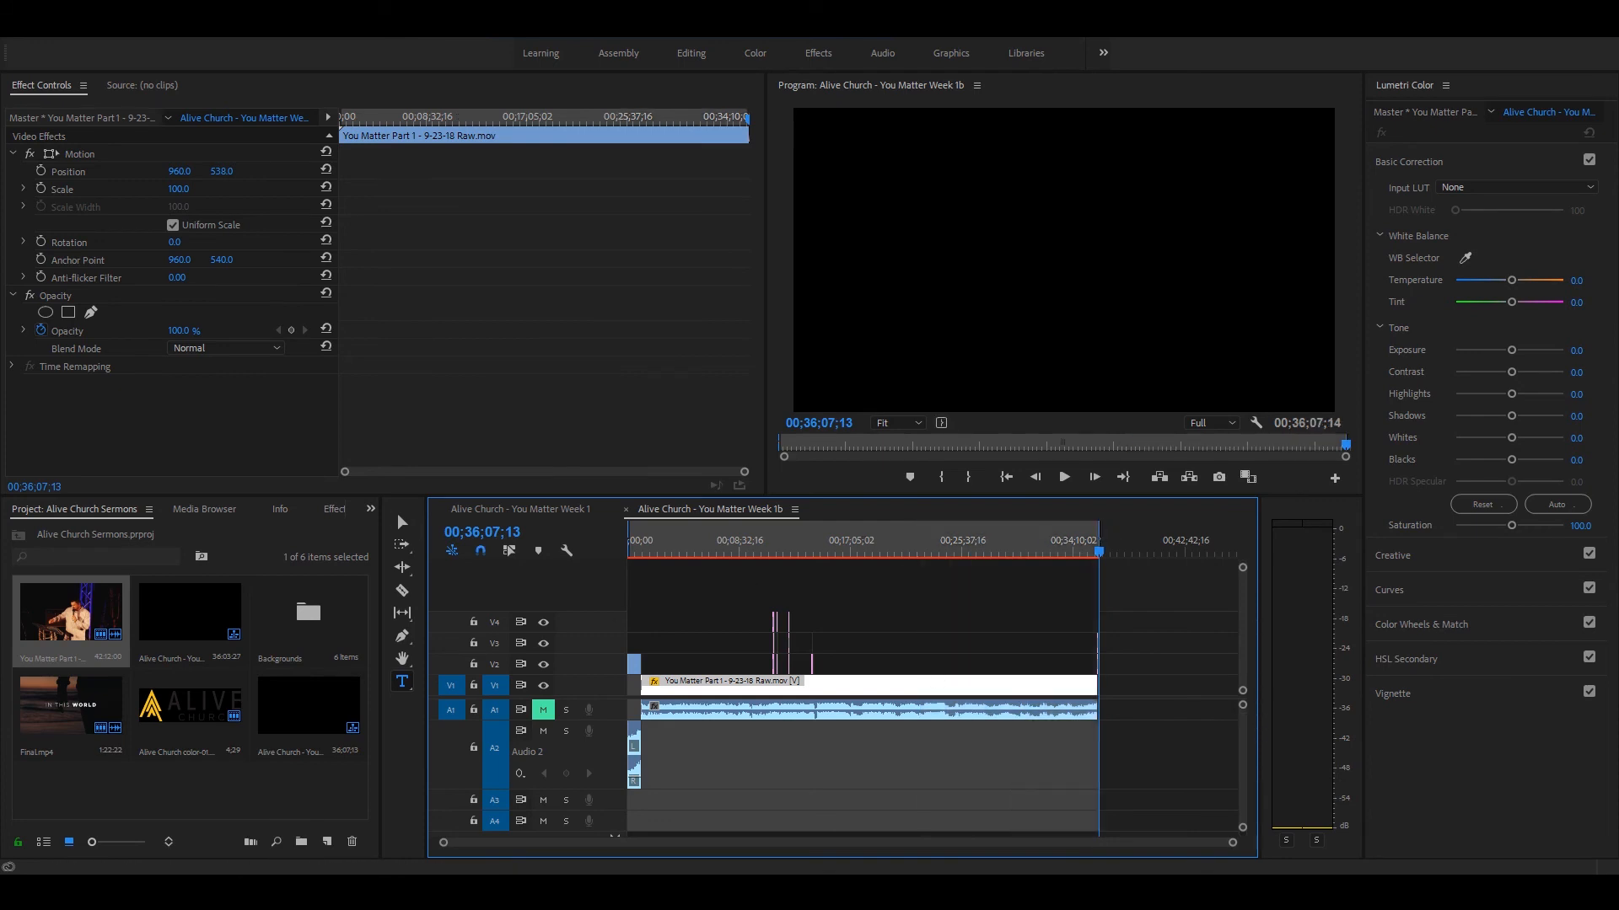
drag(928, 687, 1125, 698)
key(ctrl+z)
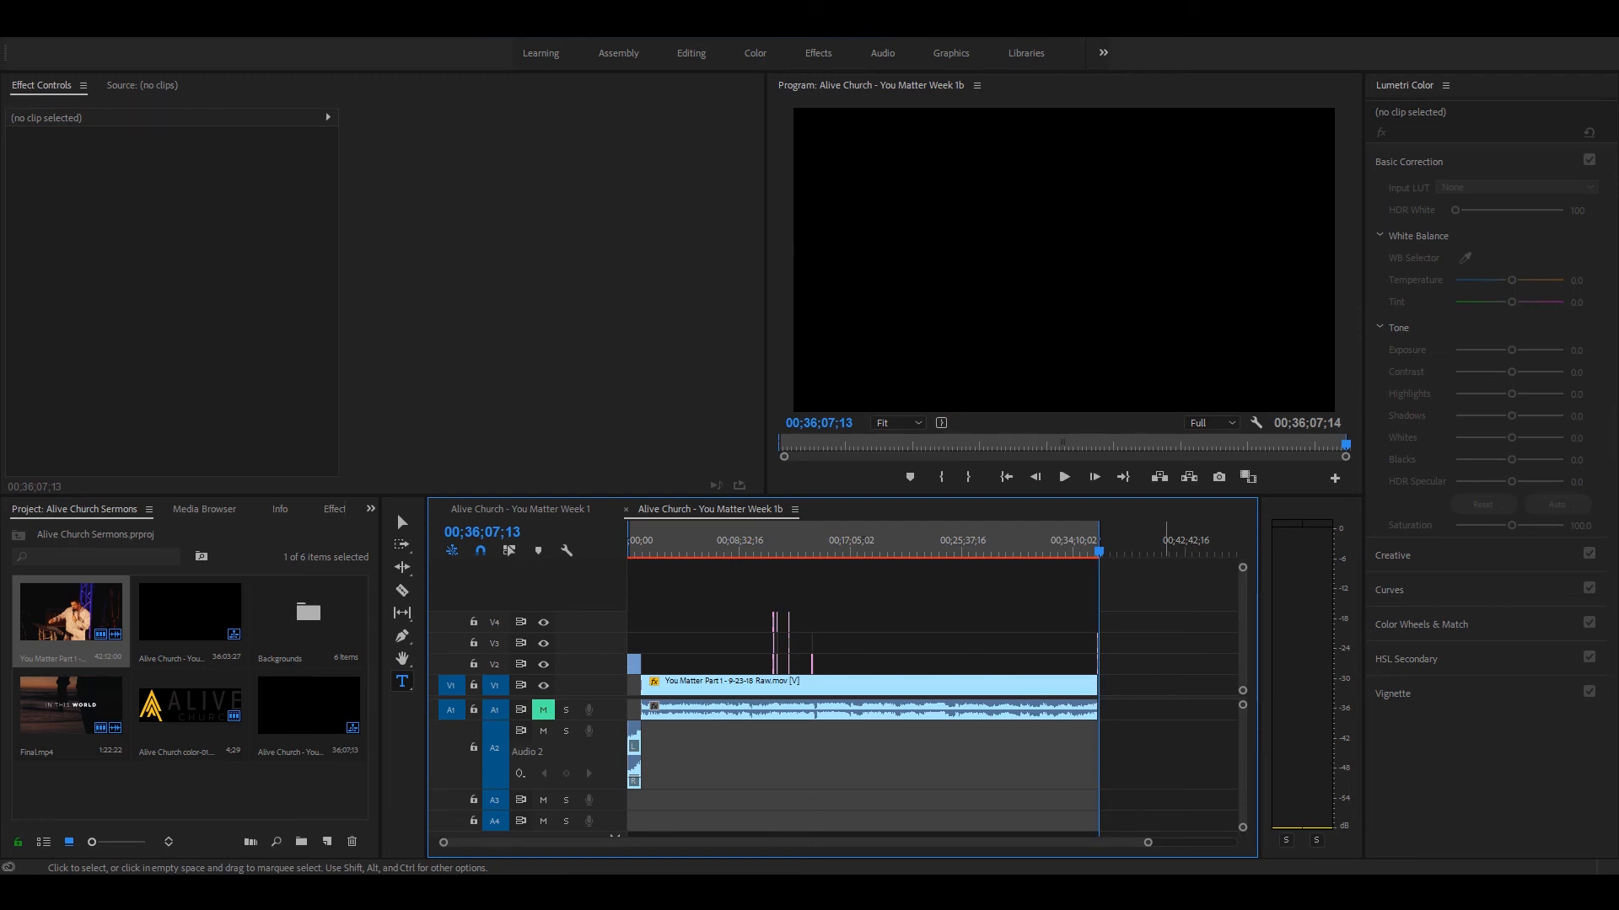
Step: Start rendering the sequence from in to out and cancel the render
click(624, 552)
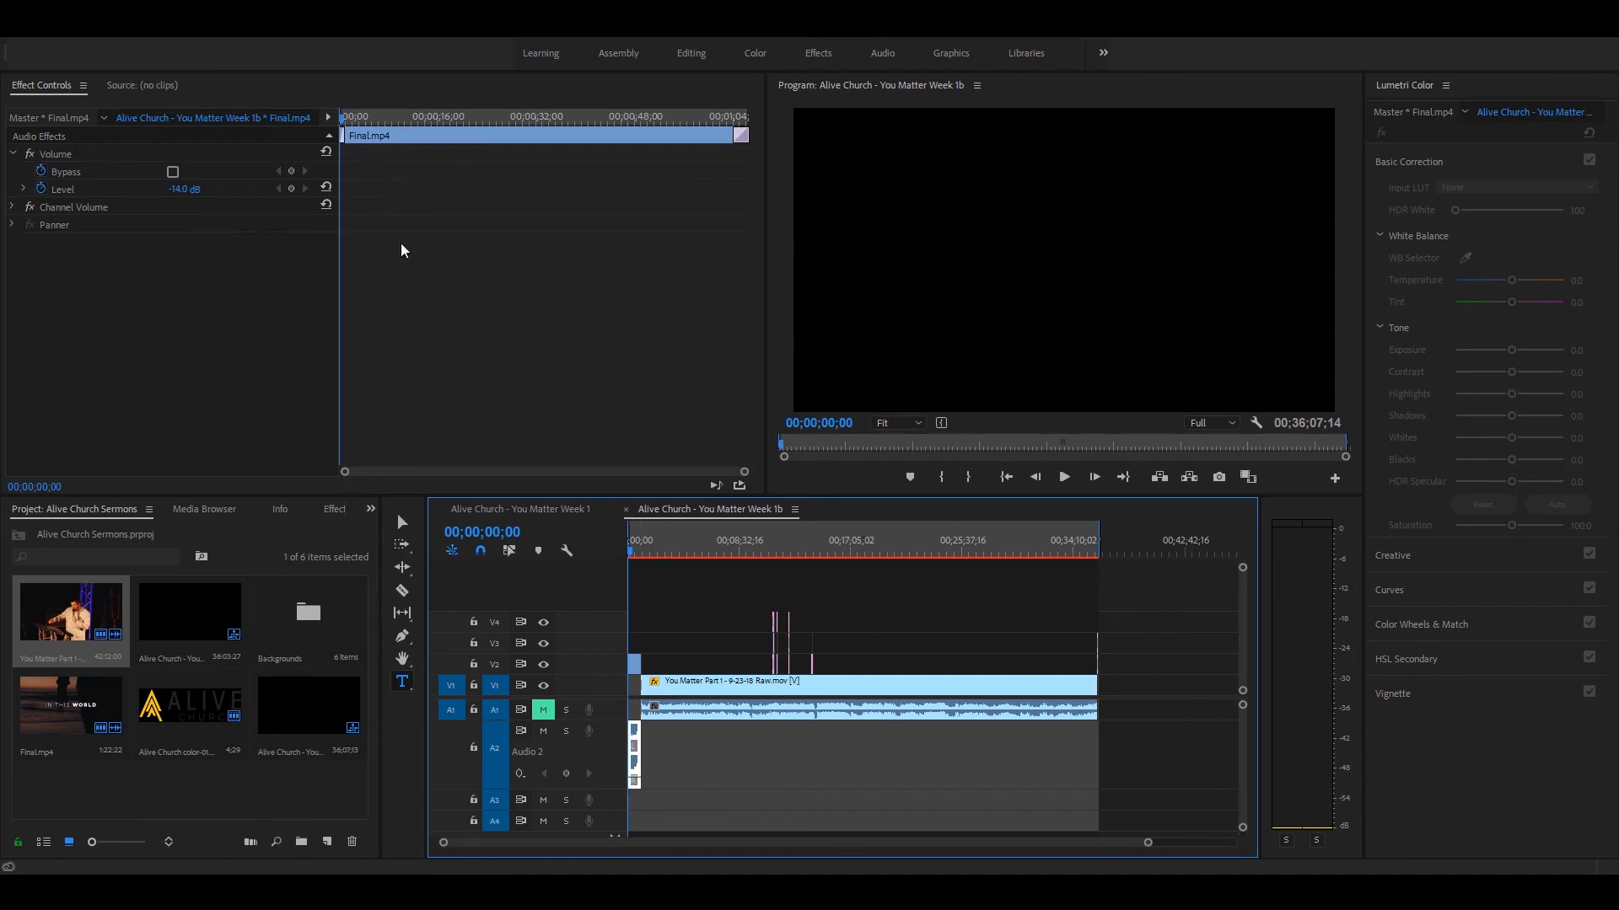
click(105, 31)
click(91, 32)
click(76, 31)
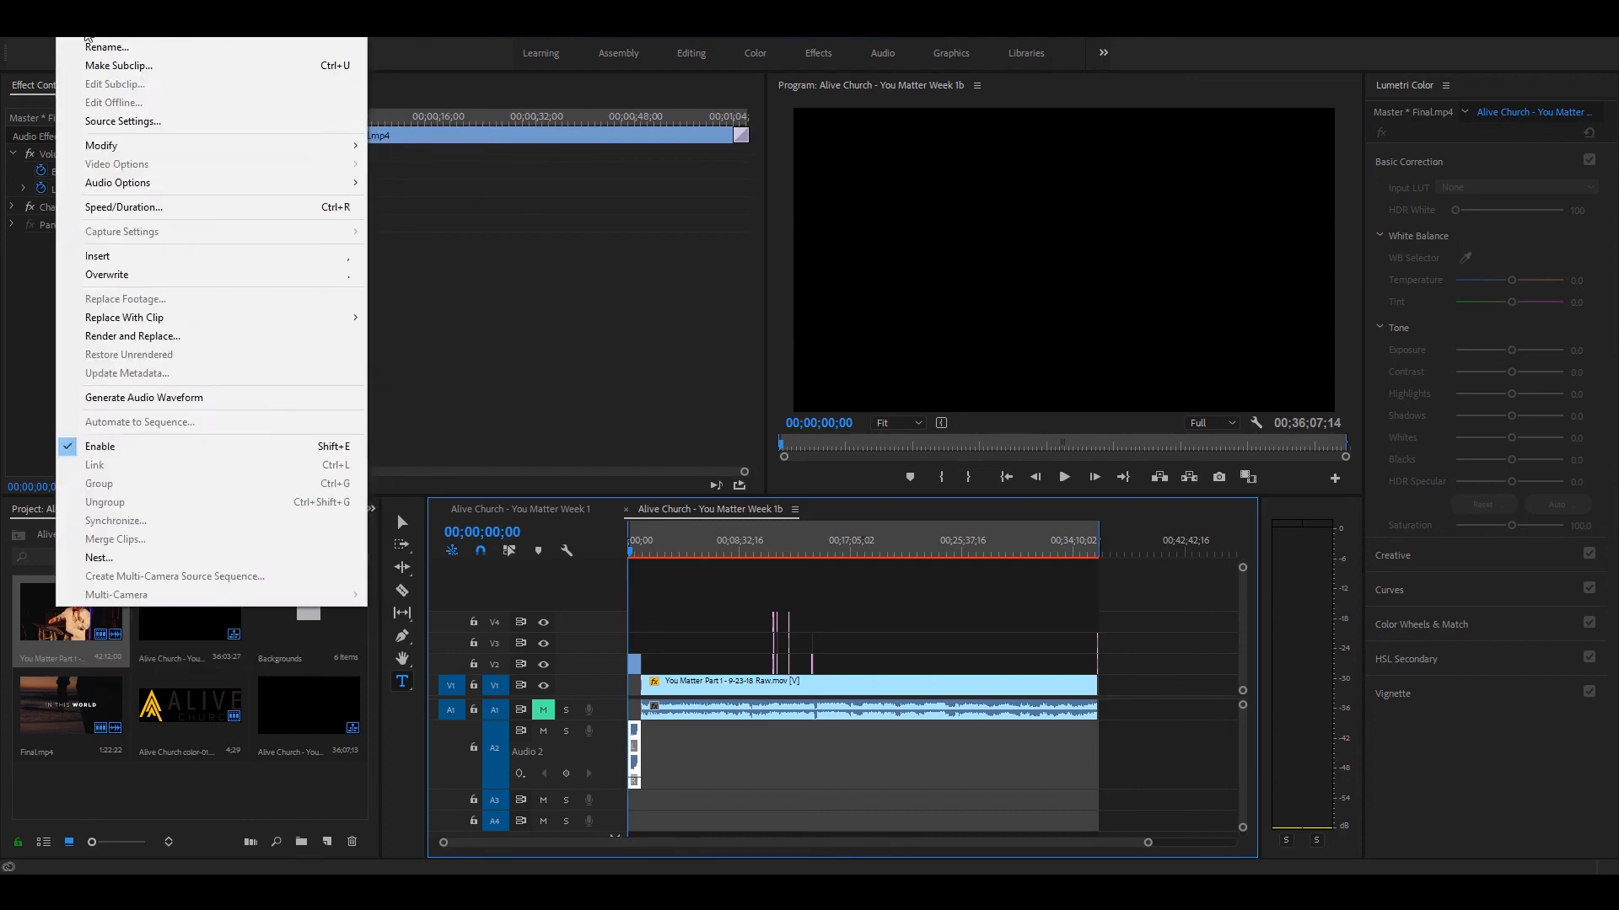
mouse_move(92, 32)
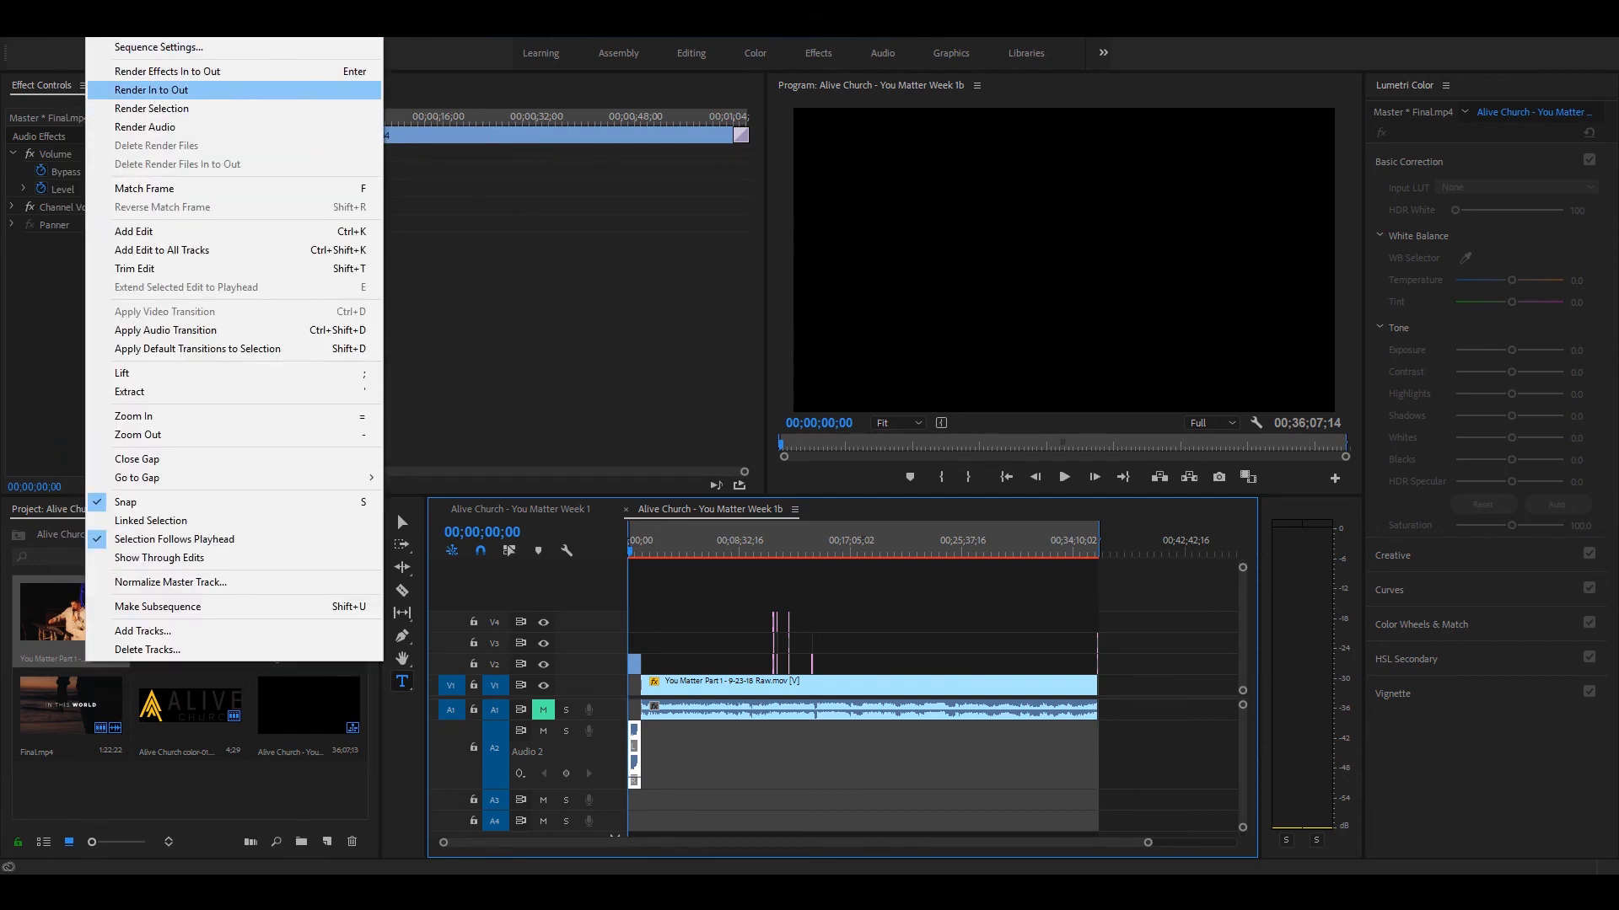
click(152, 89)
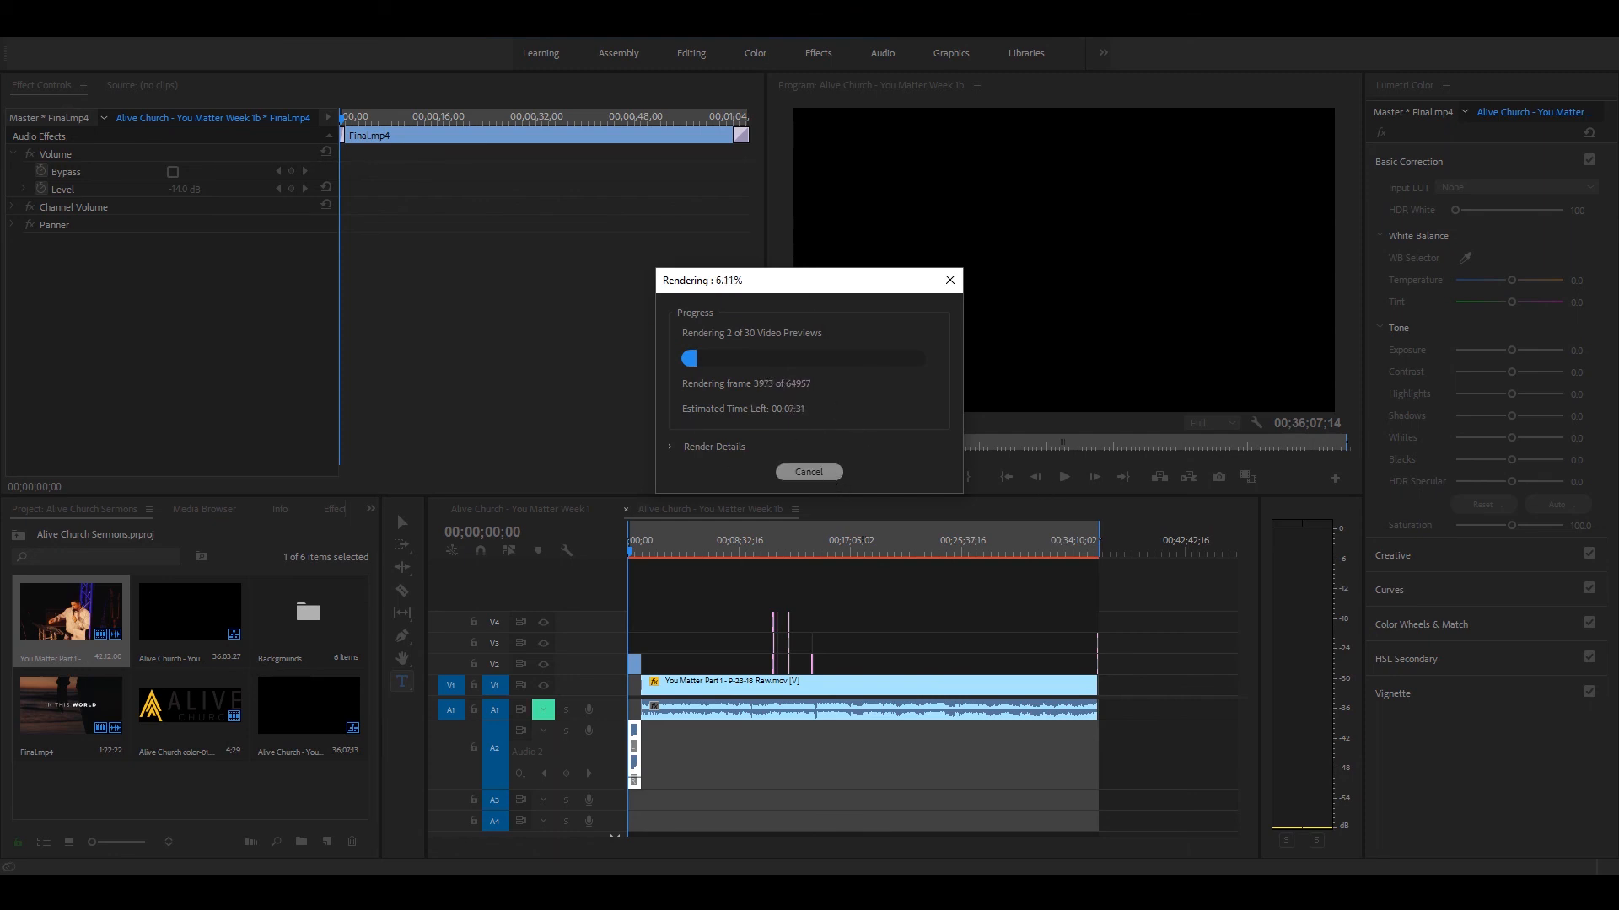
click(808, 472)
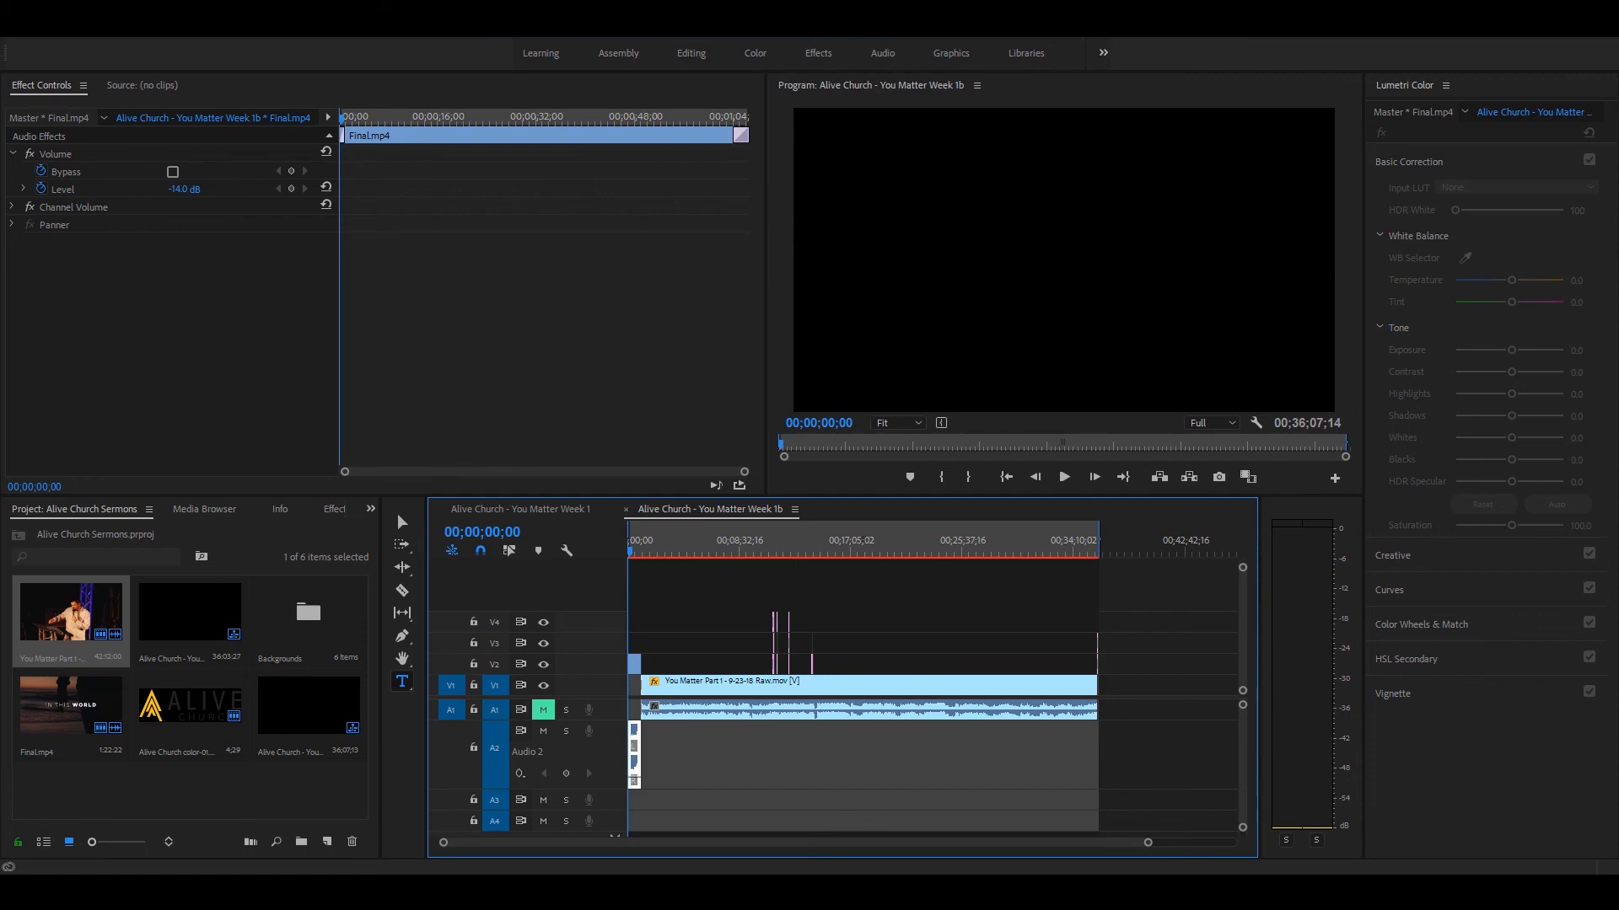
Step: Review the scripture lower thirds and the Alive Church logo outro across the sequence
click(774, 539)
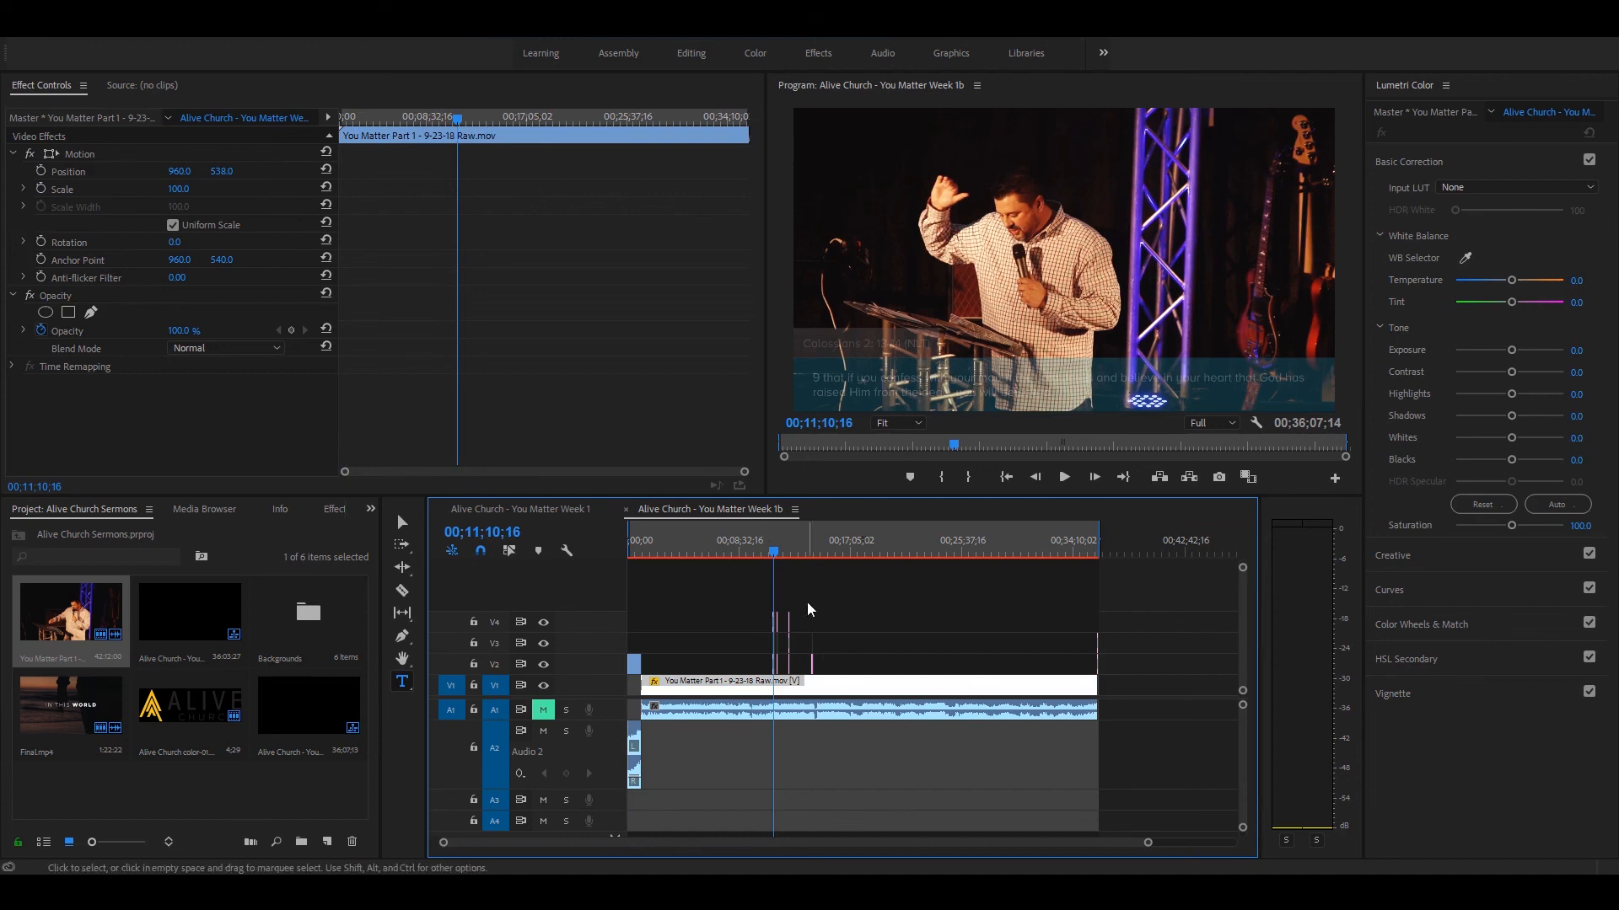
mouse_move(777, 542)
mouse_down()
mouse_move(812, 540)
mouse_move(791, 539)
mouse_up()
click(1095, 543)
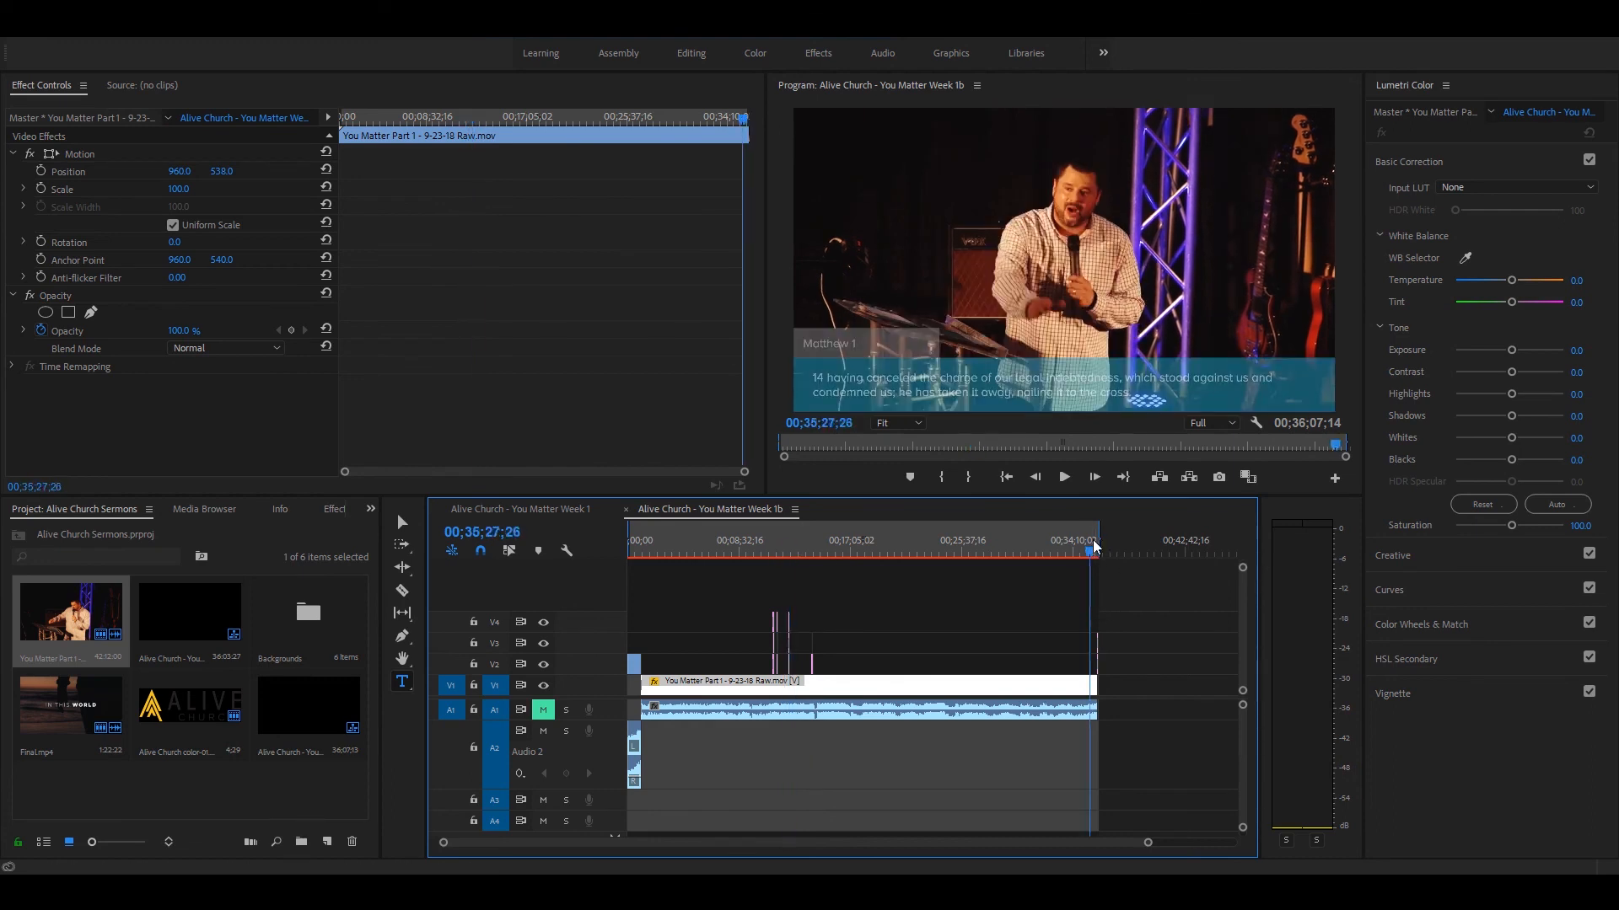
drag(1098, 546, 1098, 548)
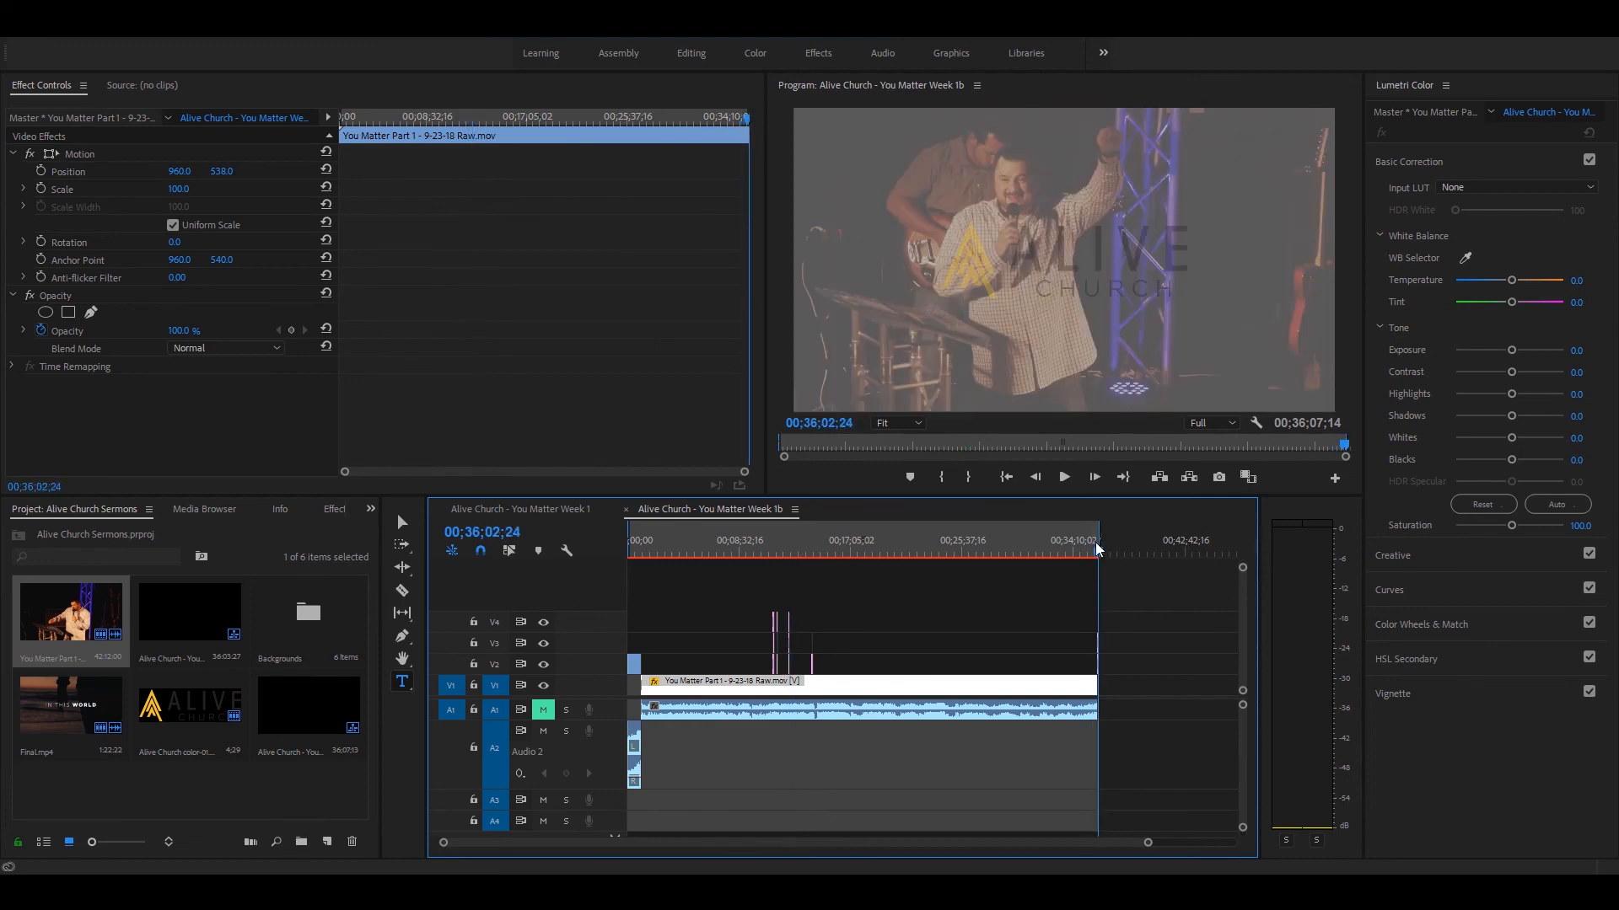
key(equal)
key(equal)
key(equal)
key(equal)
key(equal)
key(equal)
drag(942, 544, 952, 542)
key(minus)
key(minus)
key(minus)
key(minus)
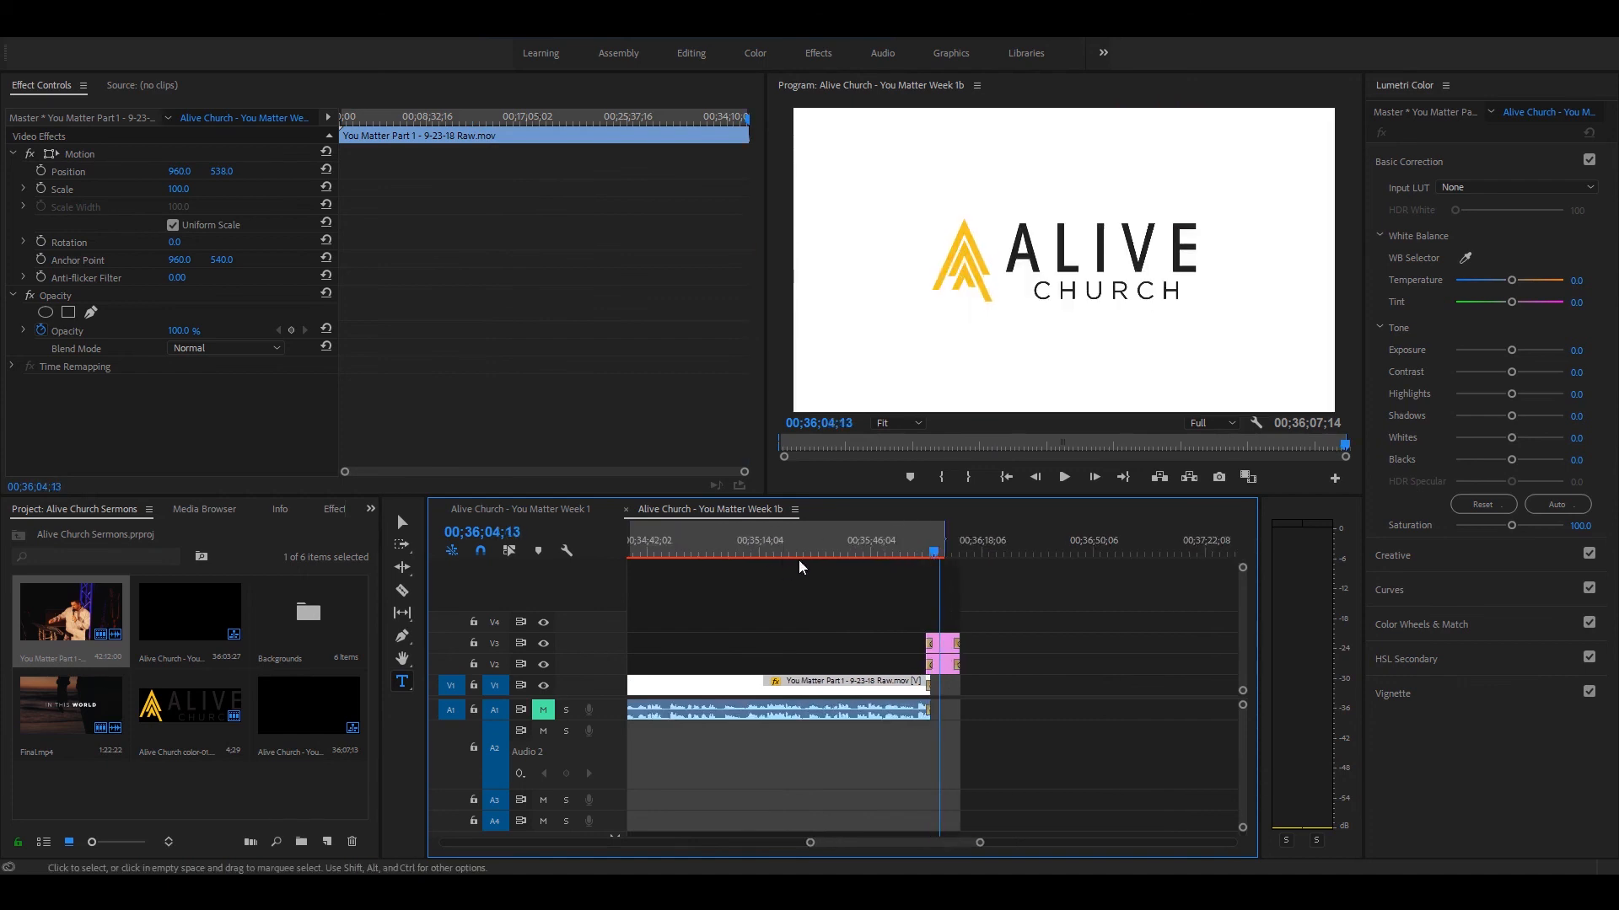
key(minus)
key(minus)
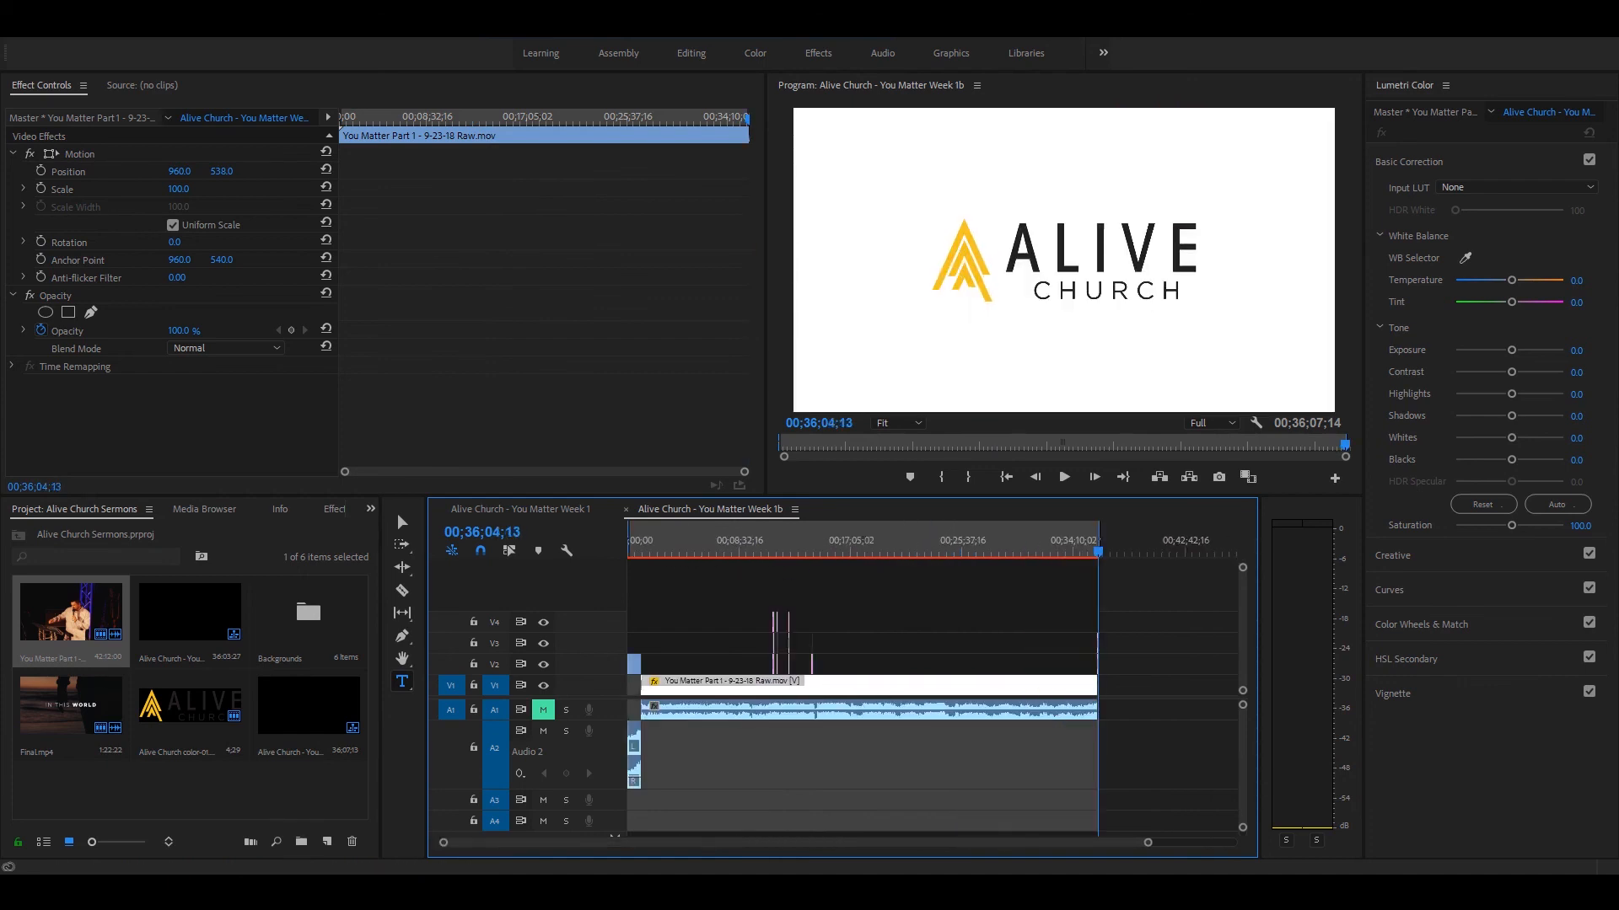